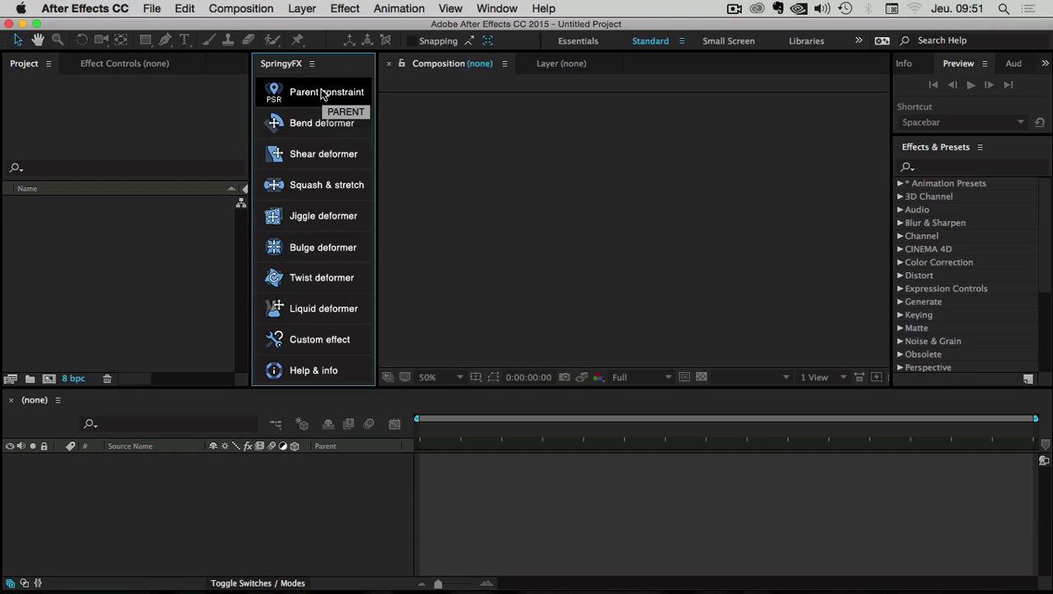
# Create a new composition with the HDV/HDTV 720 29.97 preset, a 5-second duration and a white background.
pyautogui.click(237, 9)
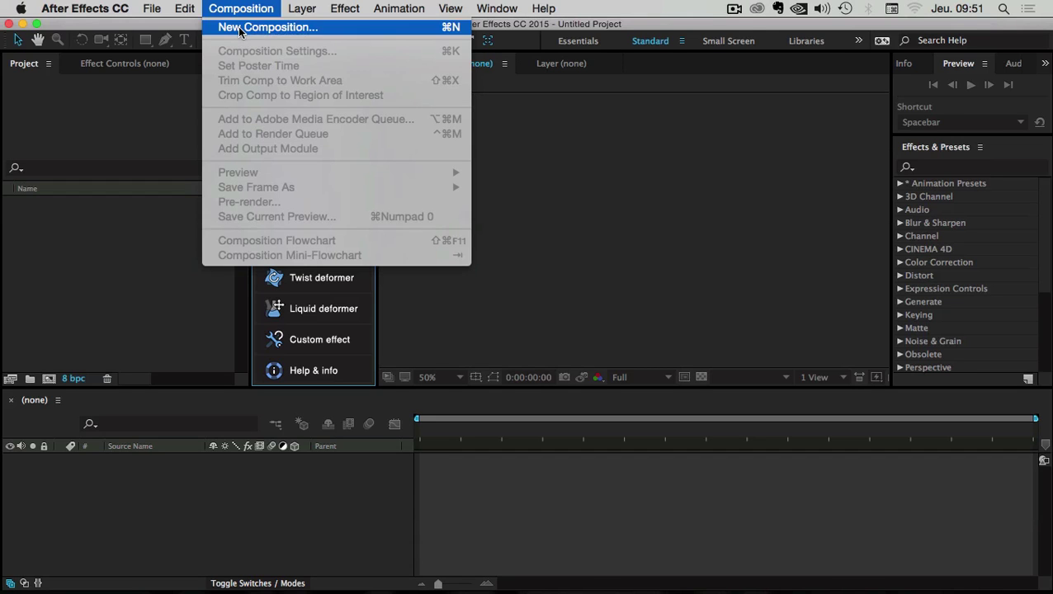
pyautogui.click(240, 28)
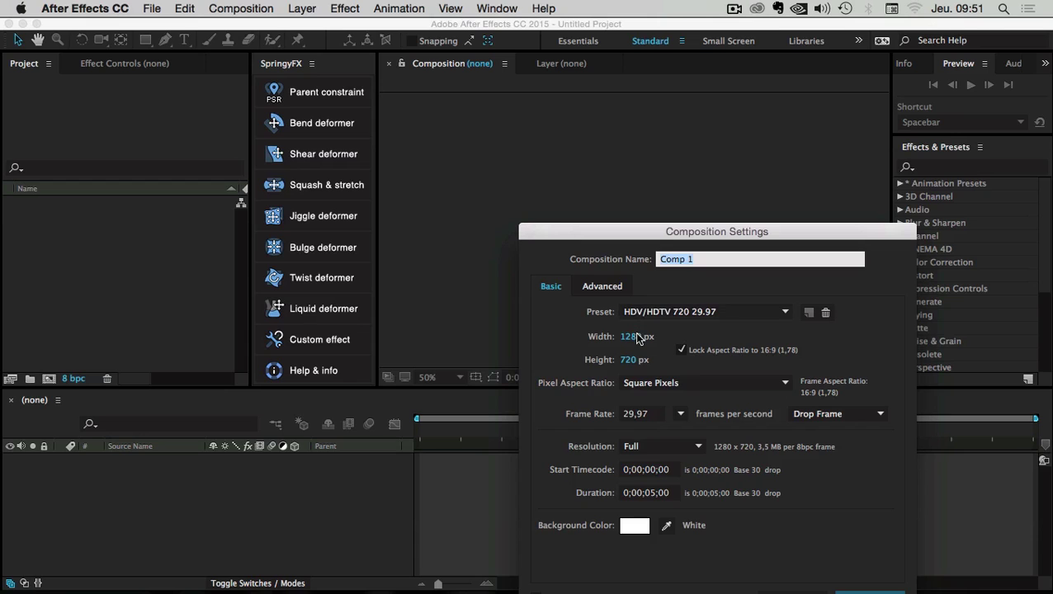
pyautogui.moveTo(630, 232); pyautogui.dragTo(505, 100)
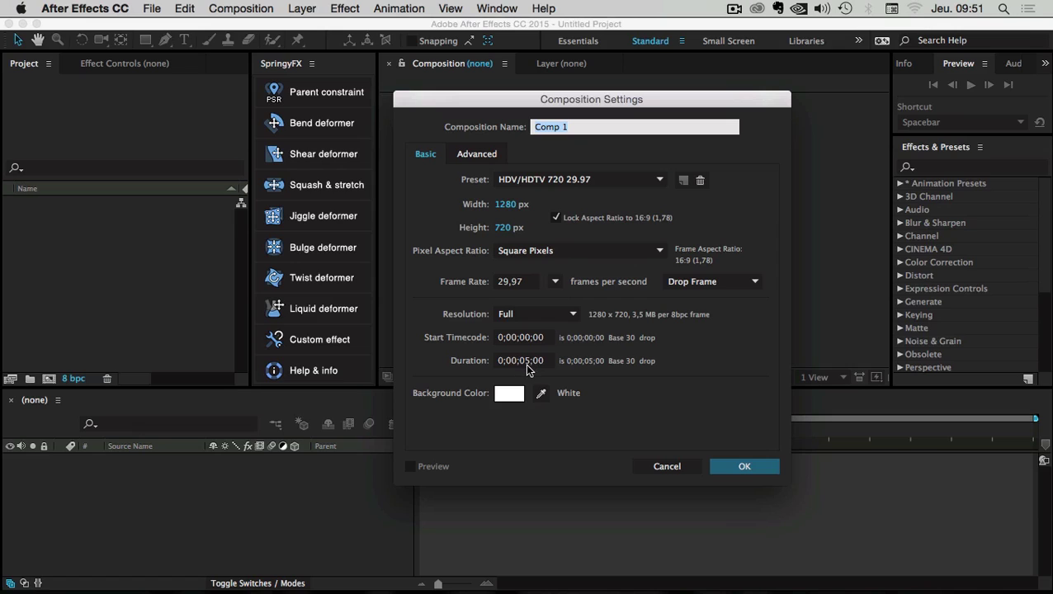
pyautogui.click(744, 467)
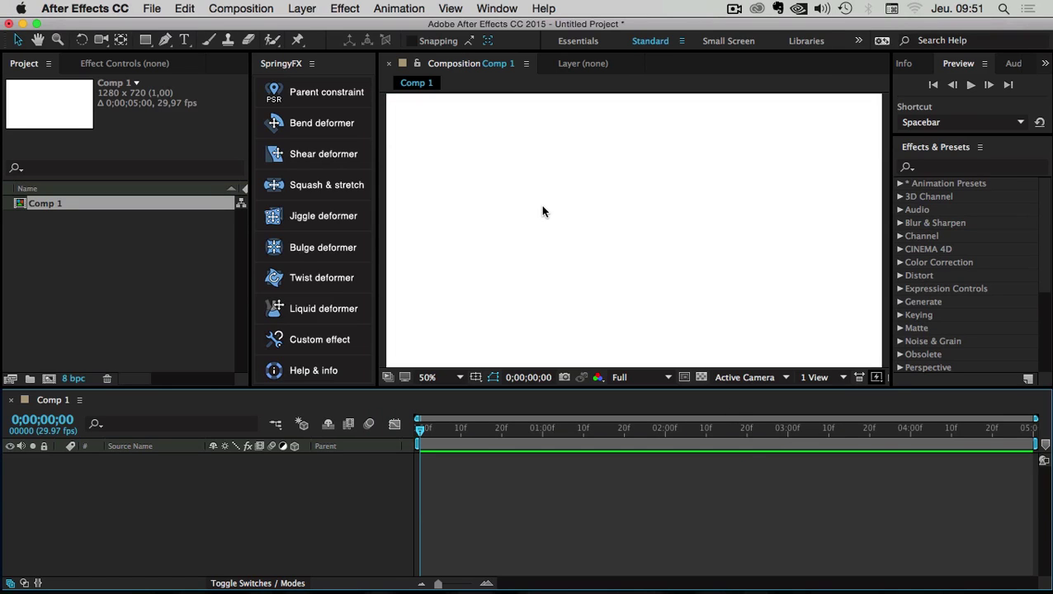
# Start a new solid layer in the composition and set its colour to red, FF3C3C.
pyautogui.rightClick(120, 449)
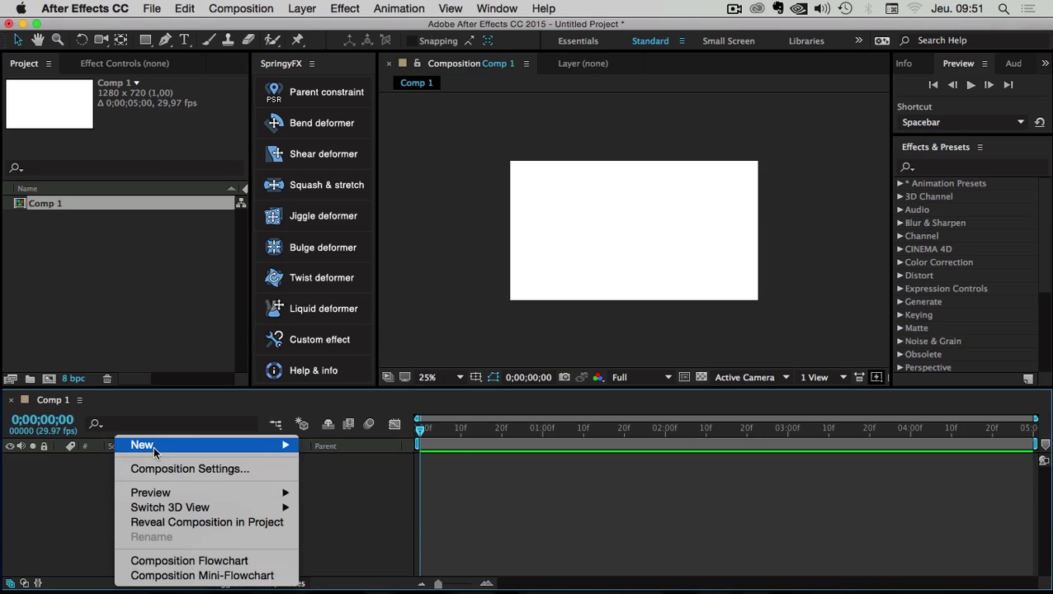
pyautogui.moveTo(152, 445)
pyautogui.click(331, 473)
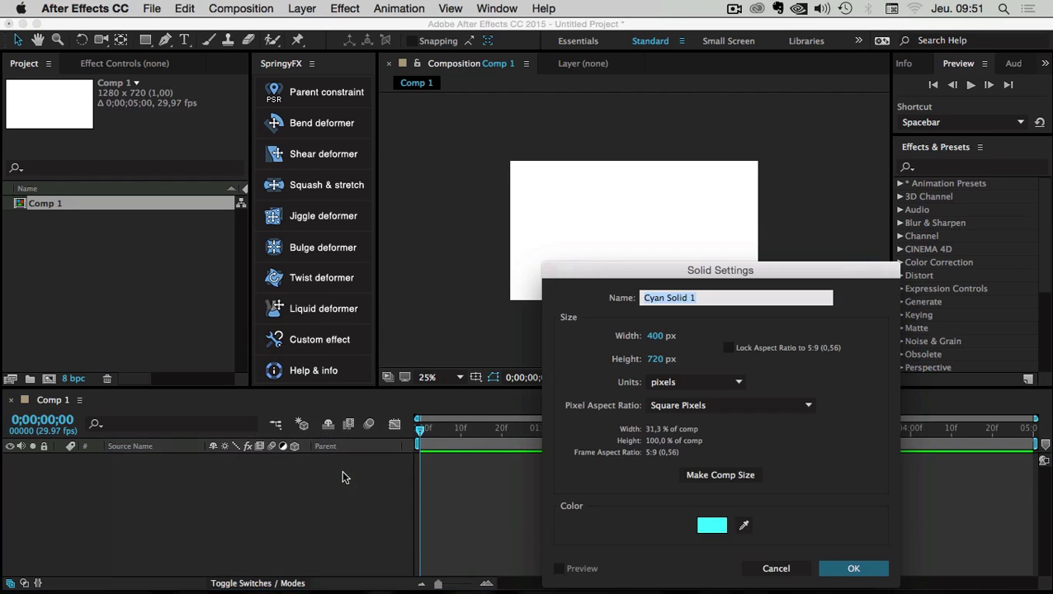
pyautogui.moveTo(606, 264); pyautogui.dragTo(460, 164)
pyautogui.click(566, 426)
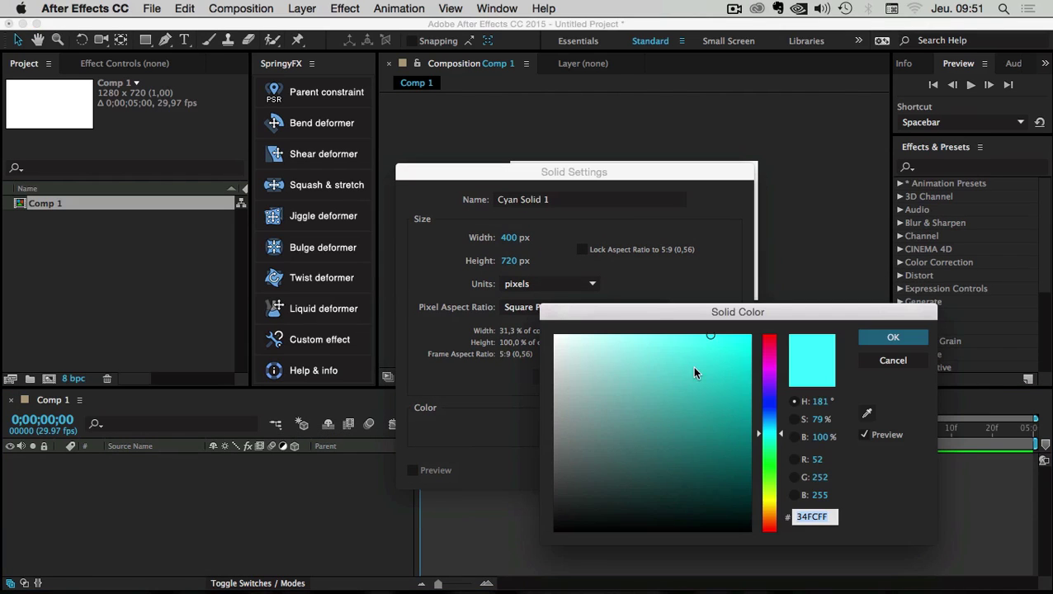
pyautogui.moveTo(774, 352); pyautogui.dragTo(706, 322)
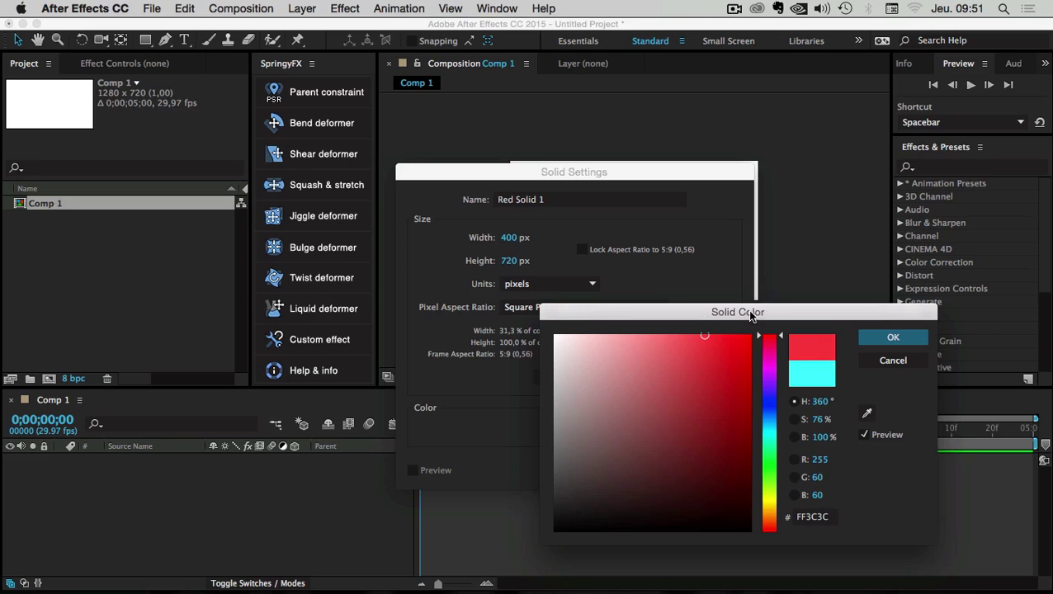
pyautogui.click(891, 336)
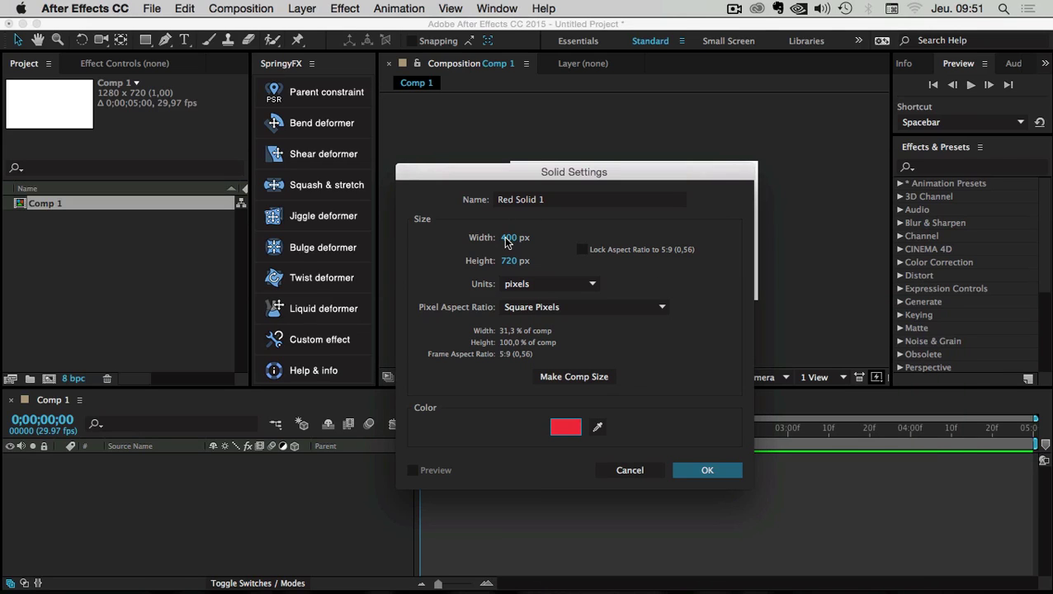
# Set the red solid's width and height to 200 px each and create it.
pyautogui.click(510, 238)
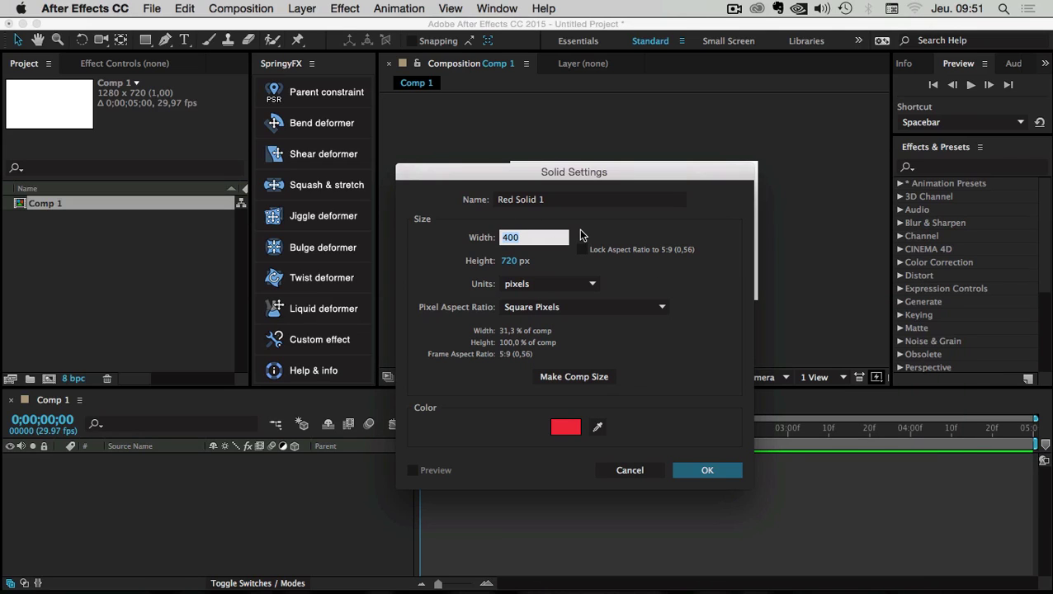
pyautogui.write('200')
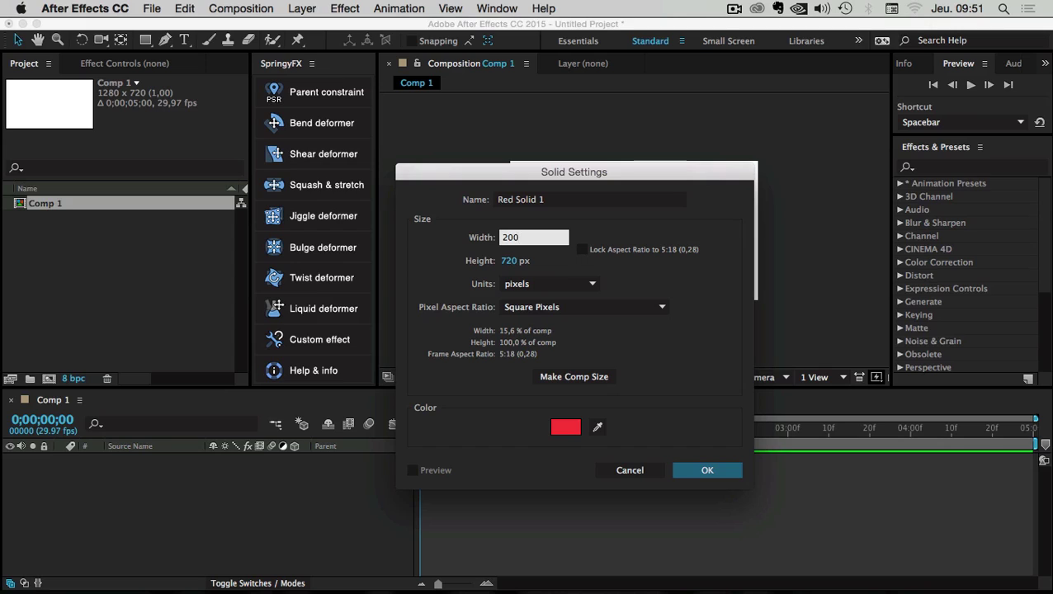
pyautogui.press('Tab')
pyautogui.write('200')
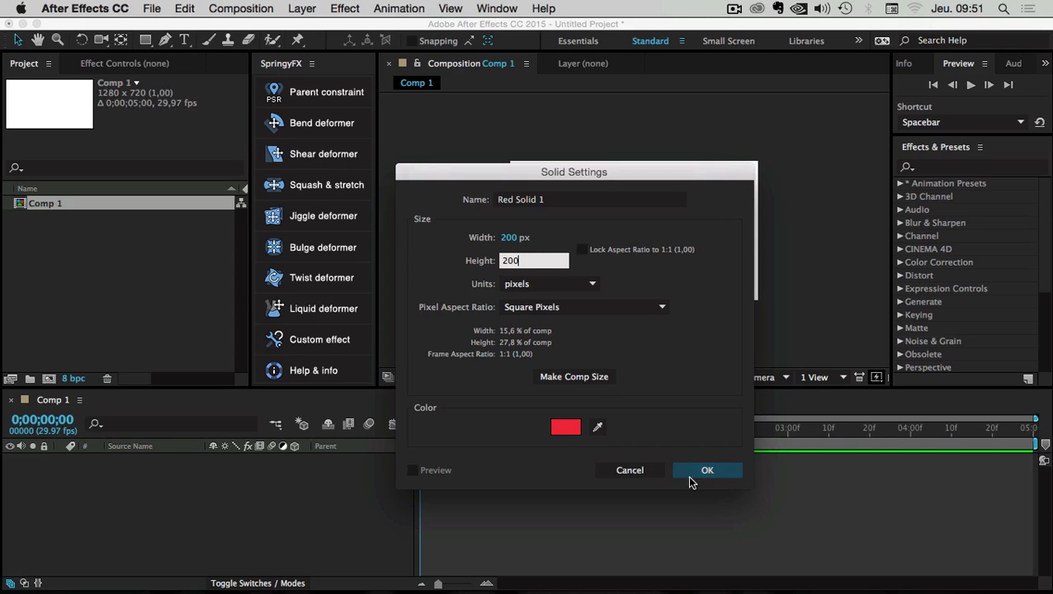
pyautogui.click(699, 469)
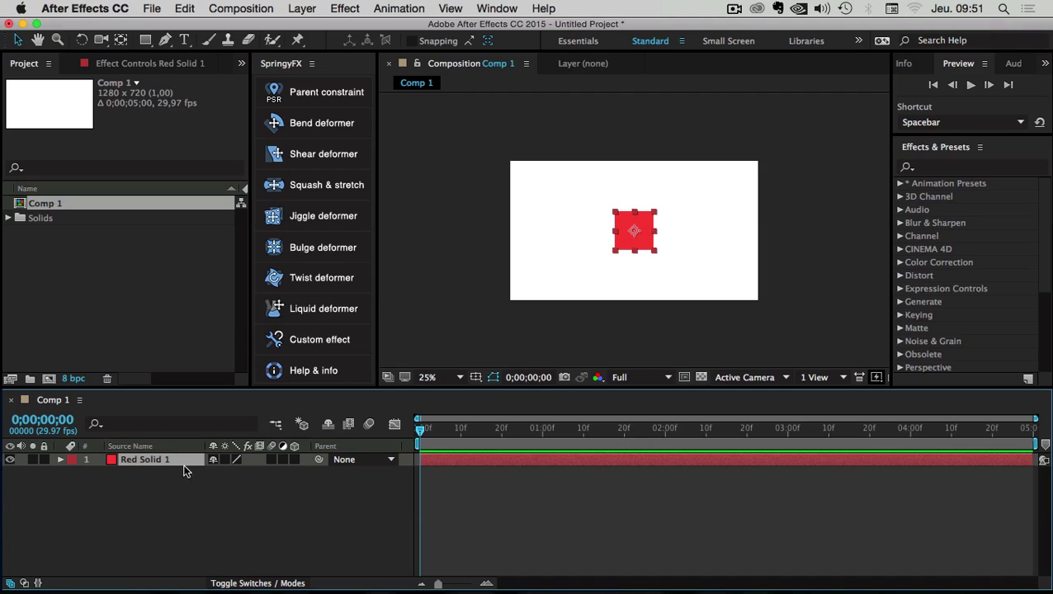
# Move the red square to about 212, 520 near the frame's lower-left corner and enable keyframing for its Position.
pyautogui.click(173, 514)
pyautogui.moveTo(625, 229); pyautogui.dragTo(543, 260)
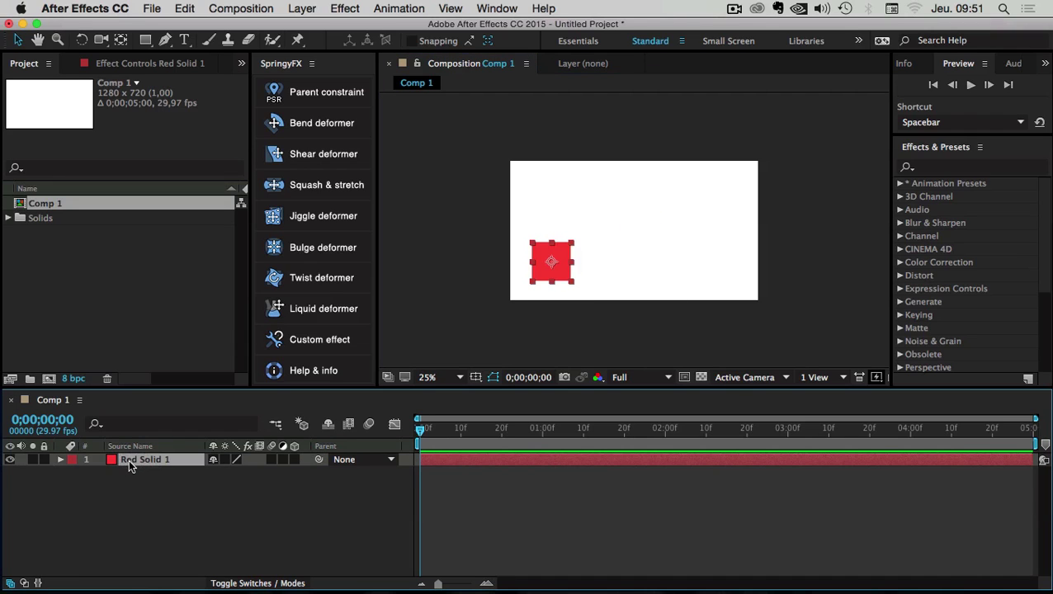
pyautogui.press('p')
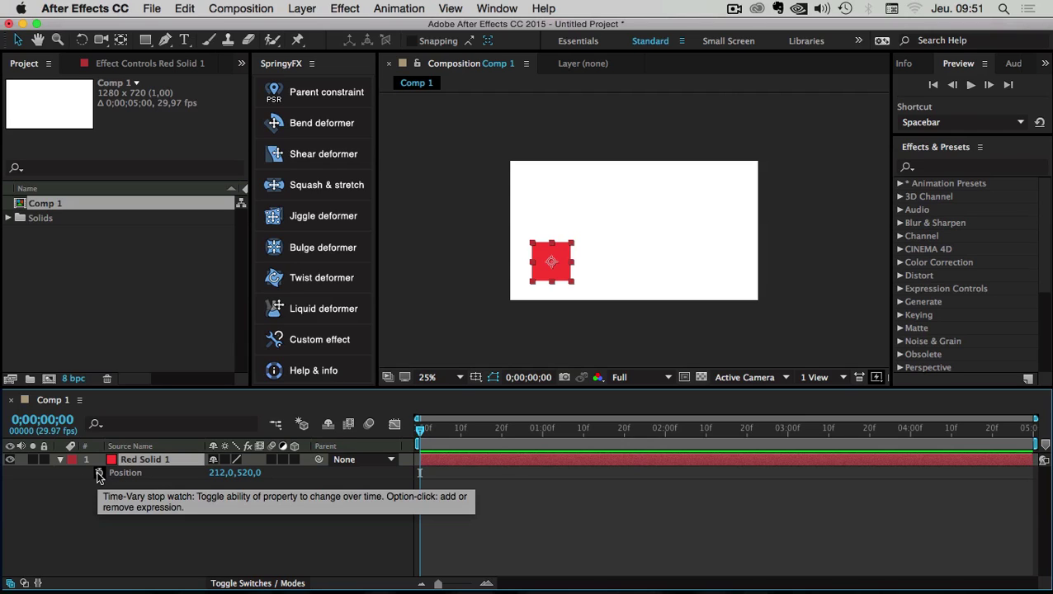
pyautogui.click(99, 472)
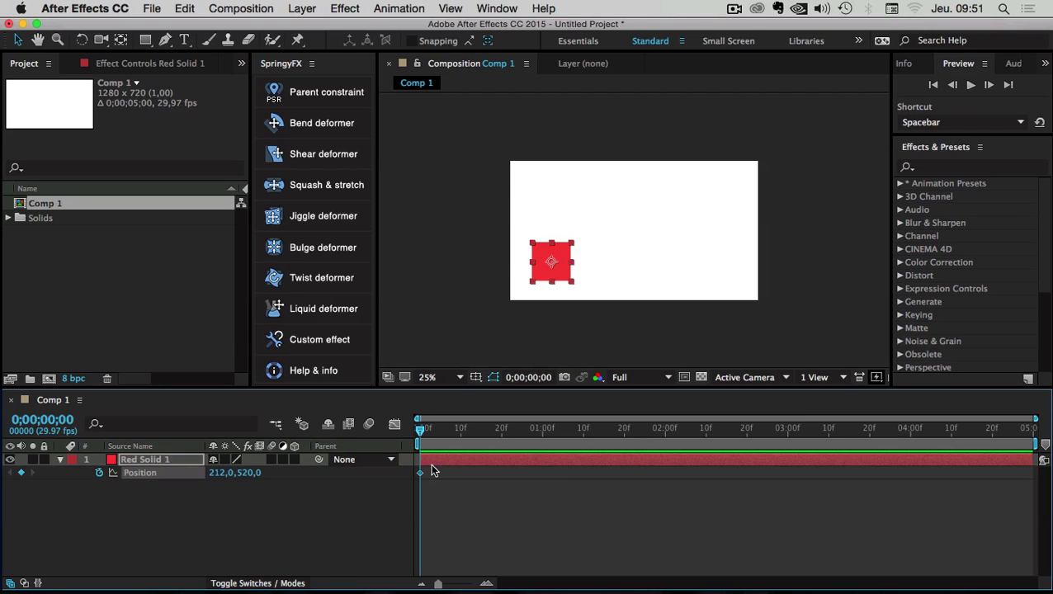
# Shift the first Position keyframe slightly before 10f and keyframe the square at about 1004, 520 at 0;00;00;16.
pyautogui.moveTo(449, 435); pyautogui.dragTo(485, 427)
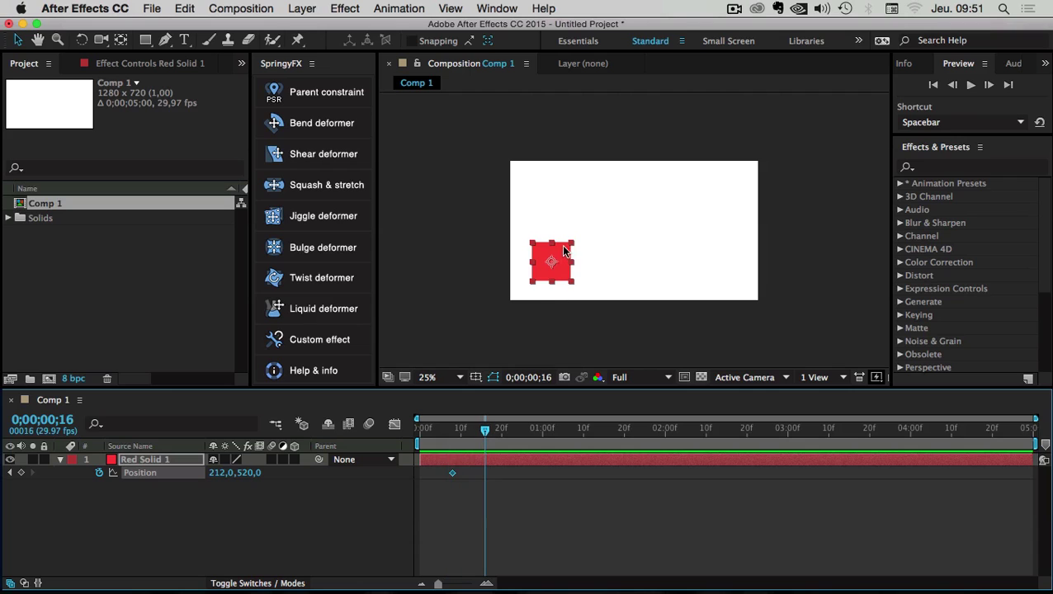
pyautogui.moveTo(561, 247); pyautogui.dragTo(712, 246)
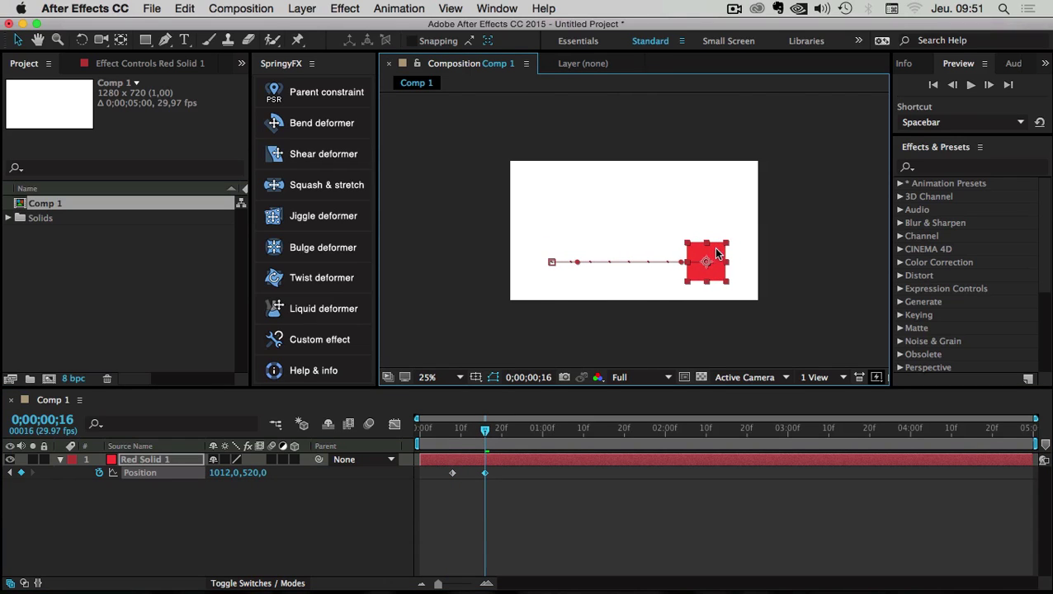
pyautogui.click(456, 429)
# Add a hold Position keyframe at 0;00;01;14 and raise the square to about 1004, 212 with a keyframe just before 0;00;01;20.
pyautogui.moveTo(443, 437); pyautogui.dragTo(598, 438)
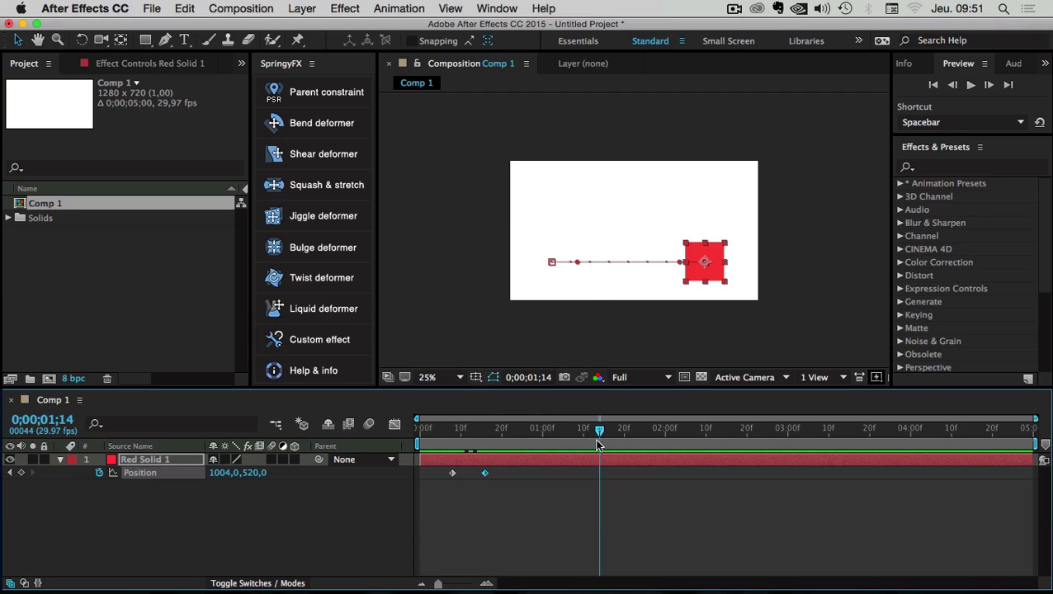
pyautogui.click(20, 473)
pyautogui.moveTo(605, 429); pyautogui.dragTo(625, 429)
pyautogui.moveTo(705, 245); pyautogui.dragTo(706, 185)
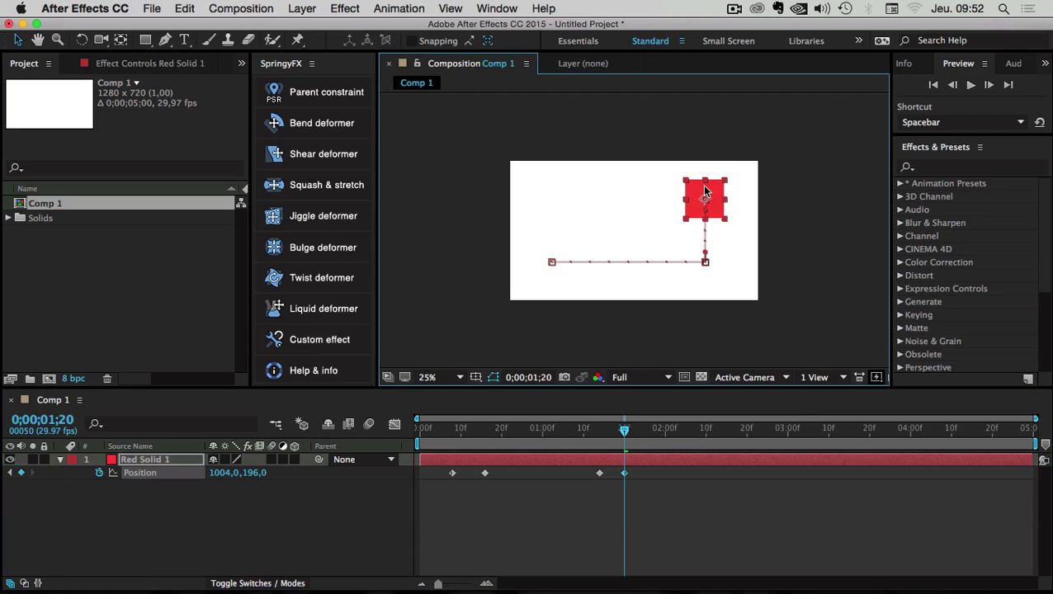
pyautogui.click(618, 473)
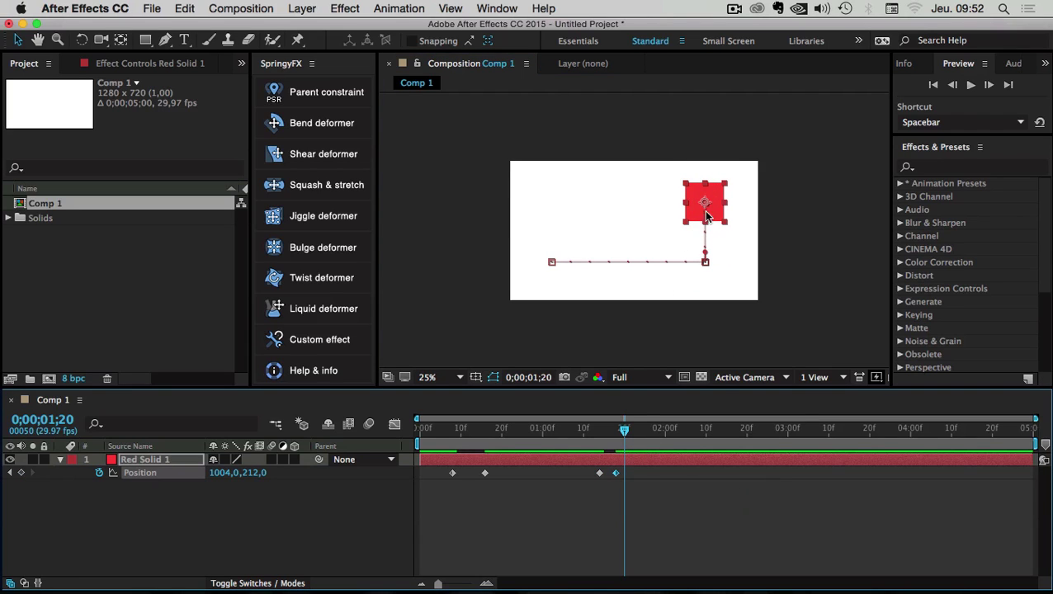
pyautogui.moveTo(617, 473); pyautogui.dragTo(621, 473)
# End the work area at about 0;00;02;20 and preview the square's motion, returning to the first frame.
pyautogui.moveTo(626, 429); pyautogui.dragTo(745, 430)
pyautogui.press('n')
pyautogui.press('space')
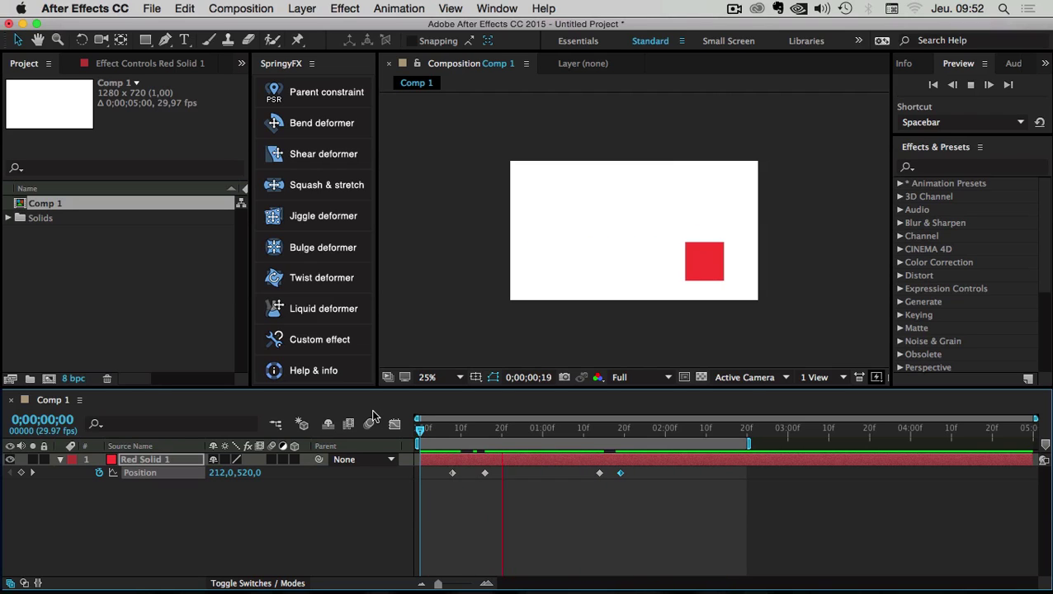
pyautogui.click(422, 544)
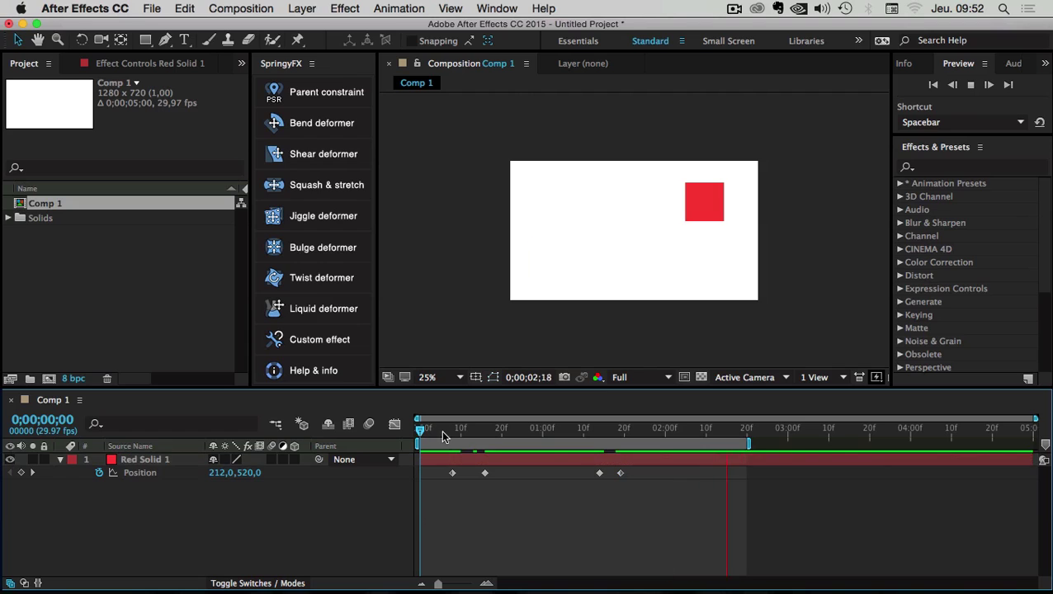
pyautogui.click(430, 429)
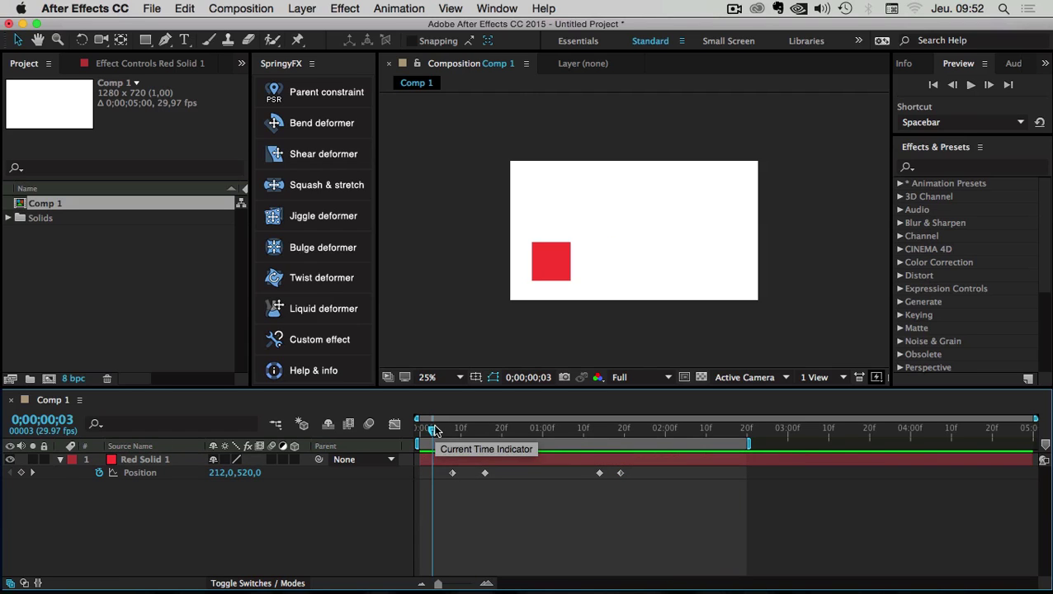
pyautogui.moveTo(432, 430); pyautogui.dragTo(420, 430)
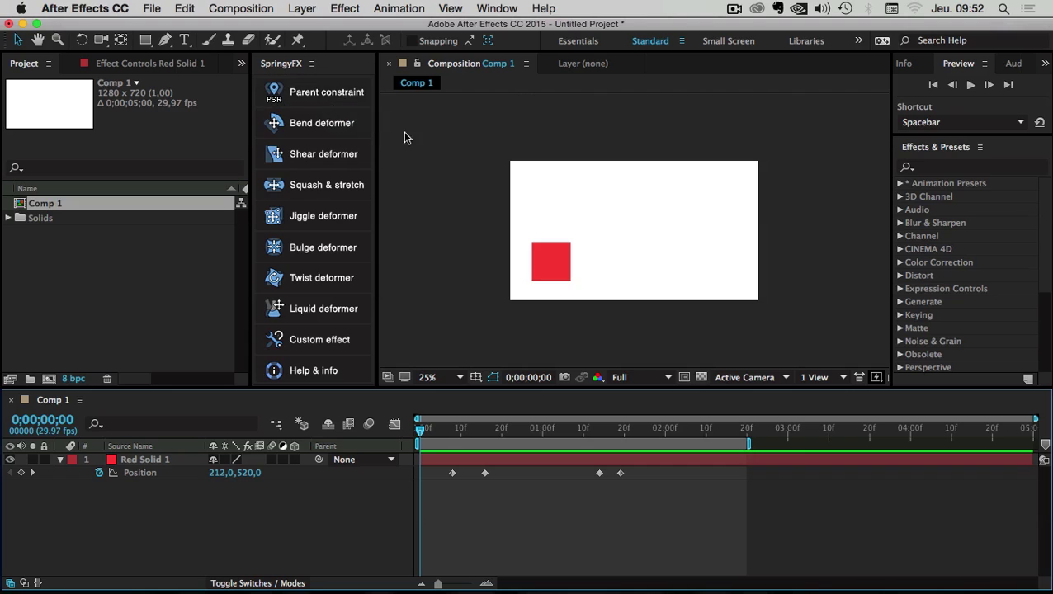
# Rename the red solid layer as square.
pyautogui.click(147, 459)
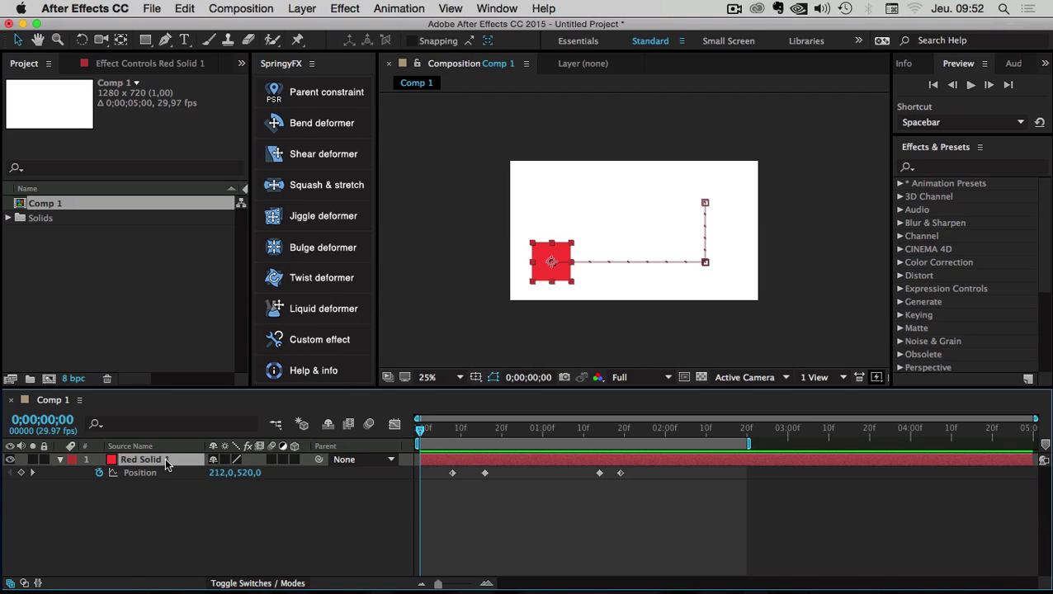
pyautogui.click(146, 519)
pyautogui.click(122, 461)
pyautogui.press('Return')
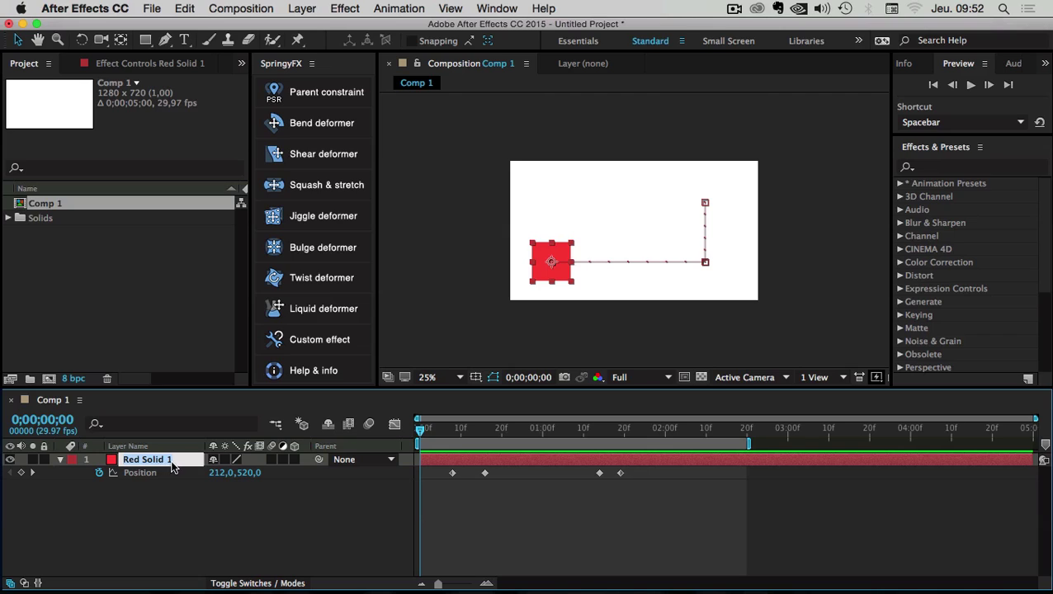
pyautogui.write('sa')
pyautogui.write('quare')
pyautogui.click(206, 544)
# Apply the SpringyFX Parent constraint to the square layer and check its Position keyframes.
pyautogui.click(153, 460)
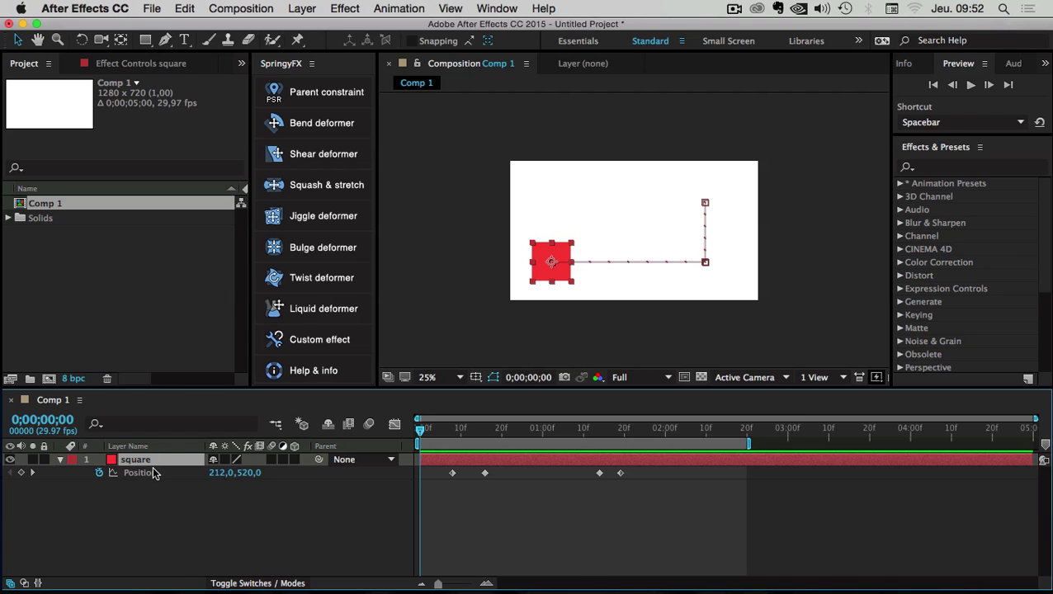
pyautogui.click(319, 96)
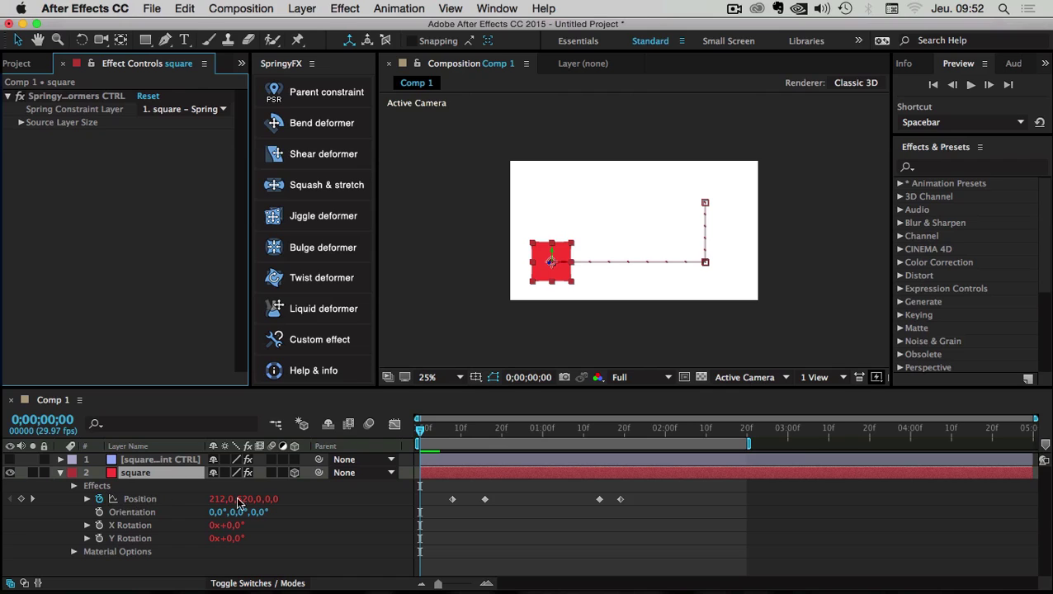
pyautogui.moveTo(431, 498); pyautogui.dragTo(659, 510)
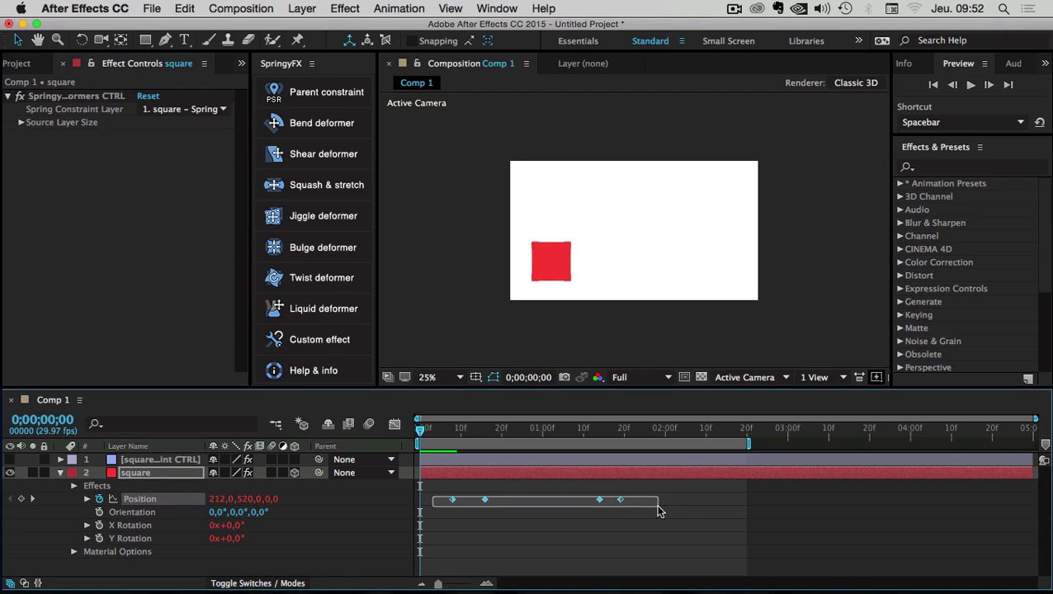
pyautogui.click(36, 506)
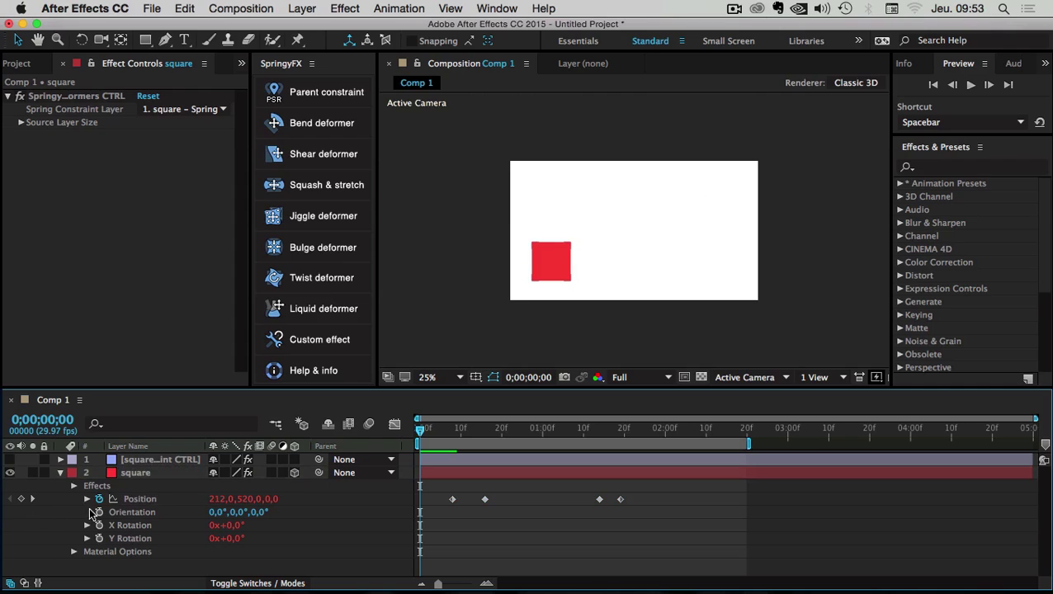
# Make the square layer 2D by turning off its 3D Layer switch.
pyautogui.click(143, 470)
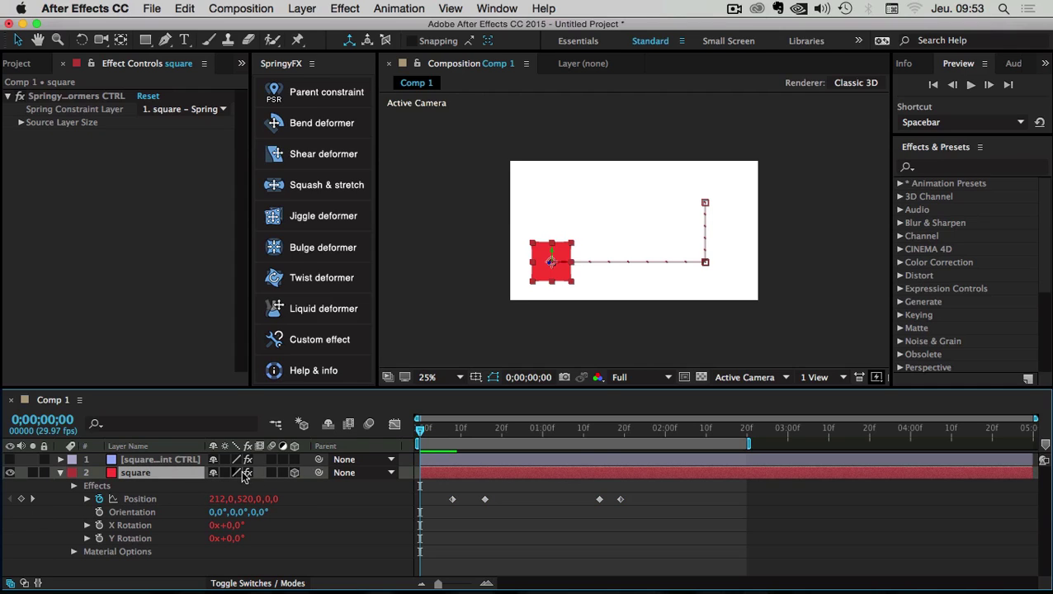
pyautogui.click(294, 472)
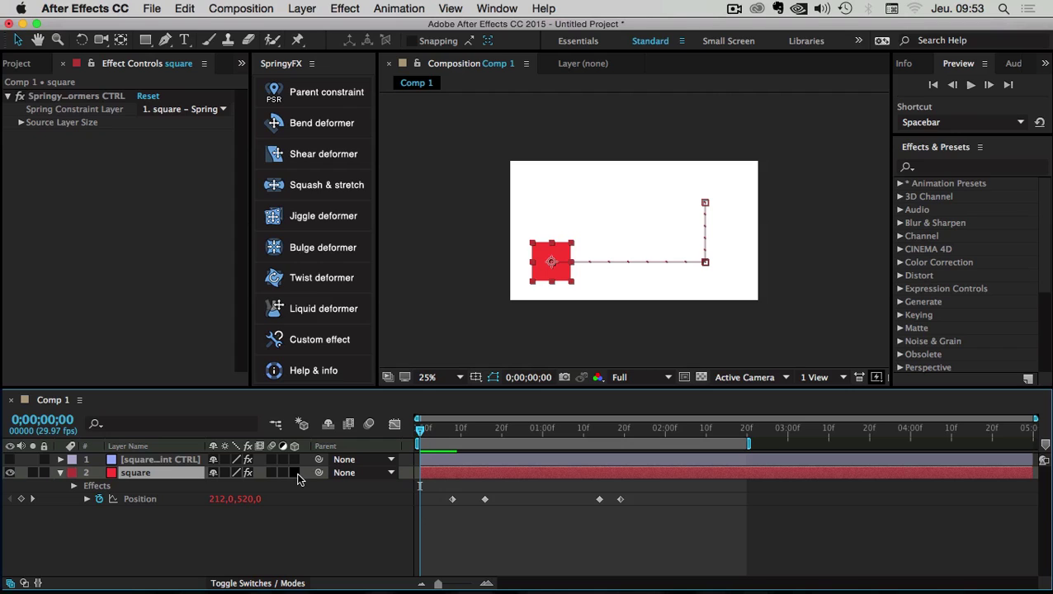
pyautogui.click(84, 531)
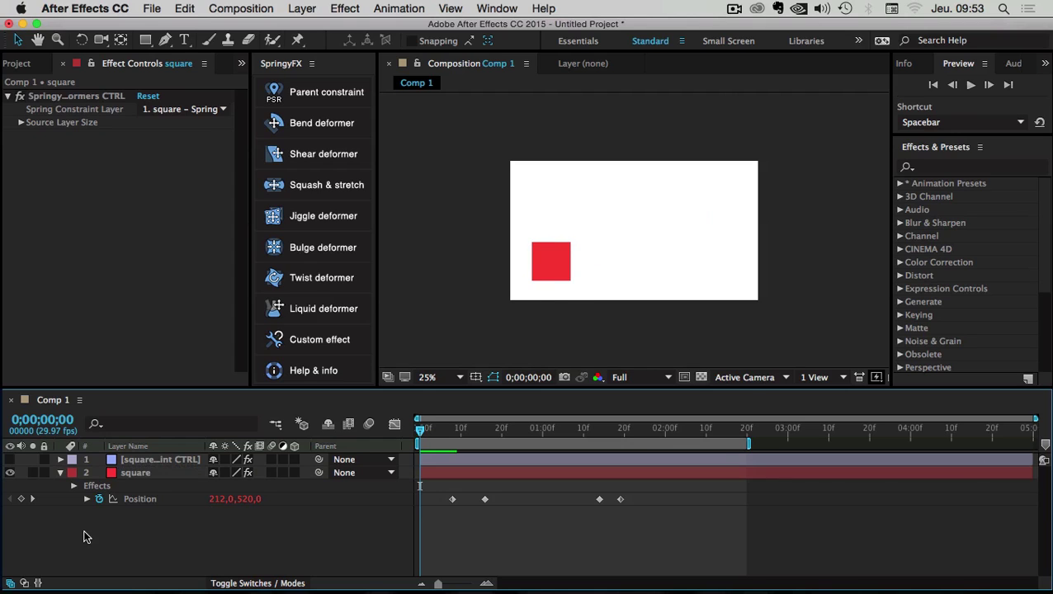
# Reveal the expressions on the square layer's Position, Scale and Rotation.
pyautogui.click(128, 475)
pyautogui.press('e')
pyautogui.press('e')
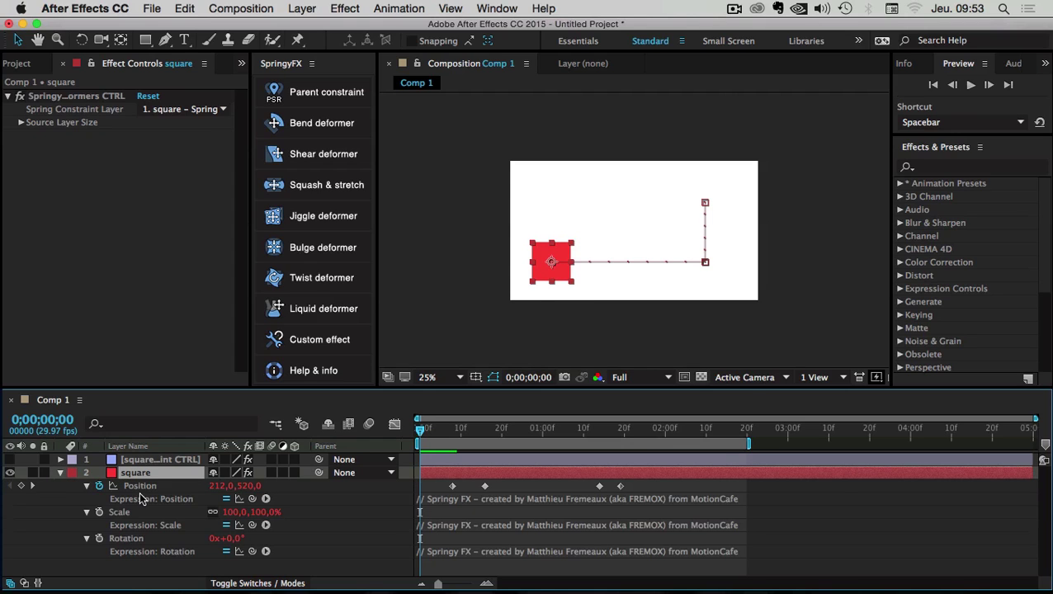
# Inspect the square layer's Position, Scale and Rotation properties and collapse the layer.
pyautogui.click(147, 487)
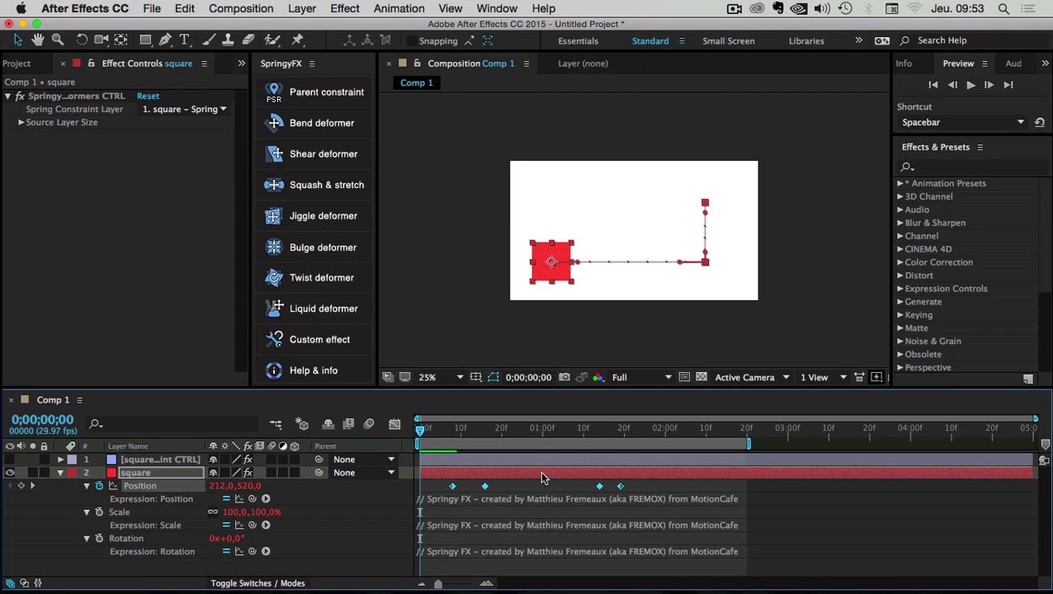
pyautogui.click(431, 489)
pyautogui.click(140, 486)
pyautogui.click(122, 512)
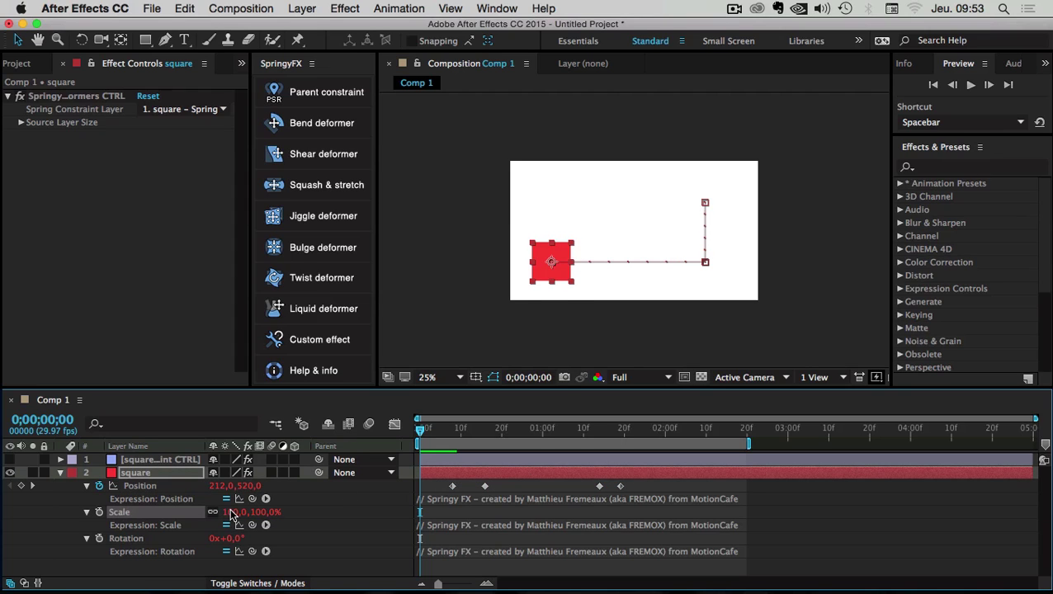
pyautogui.click(125, 541)
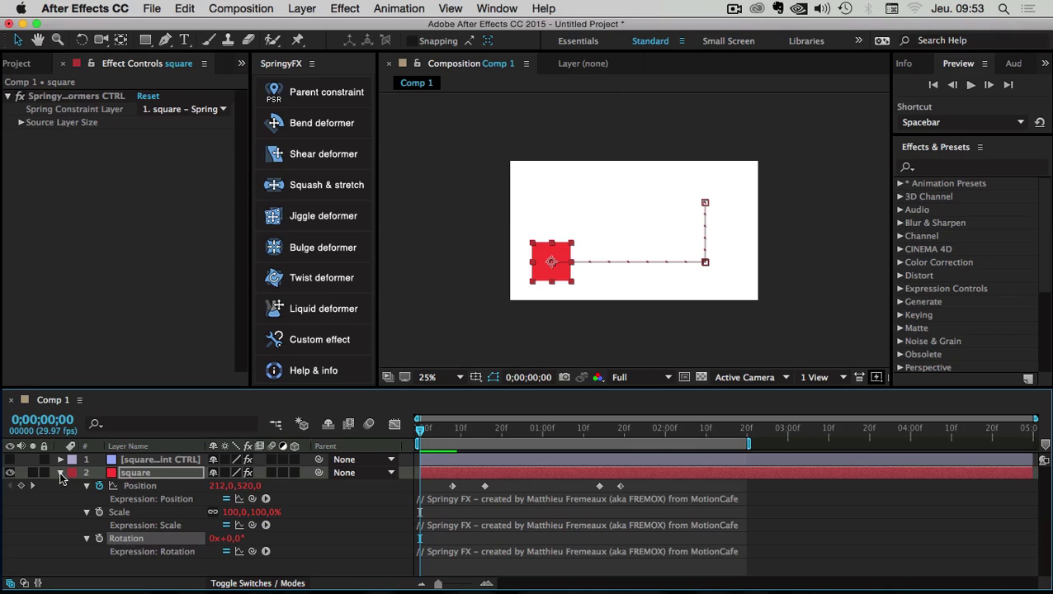
pyautogui.click(59, 471)
pyautogui.click(505, 511)
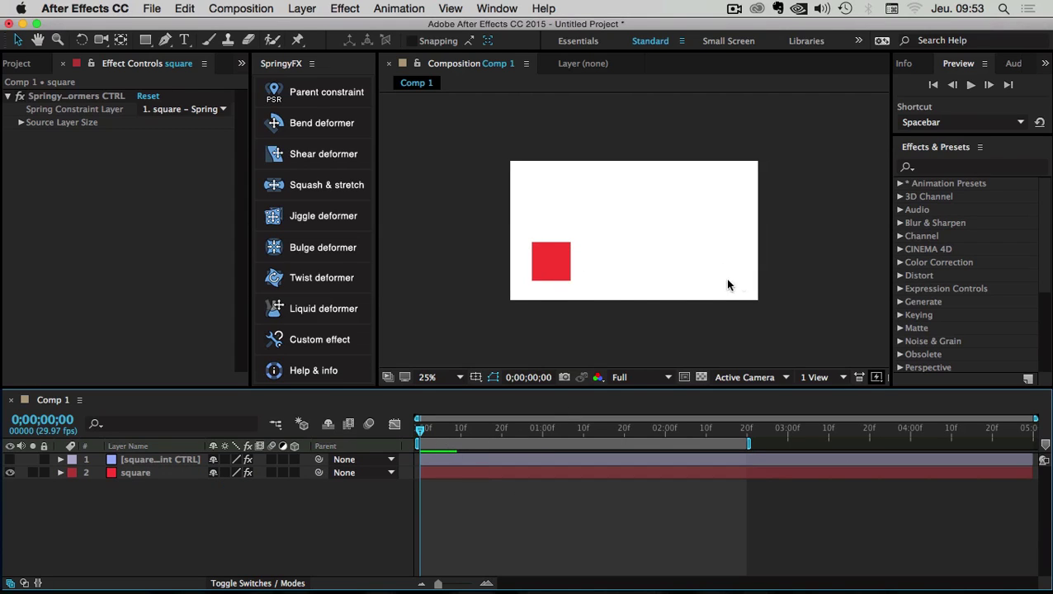
# Preview the square's springy animation and scrub back to the first frames.
pyautogui.click(970, 85)
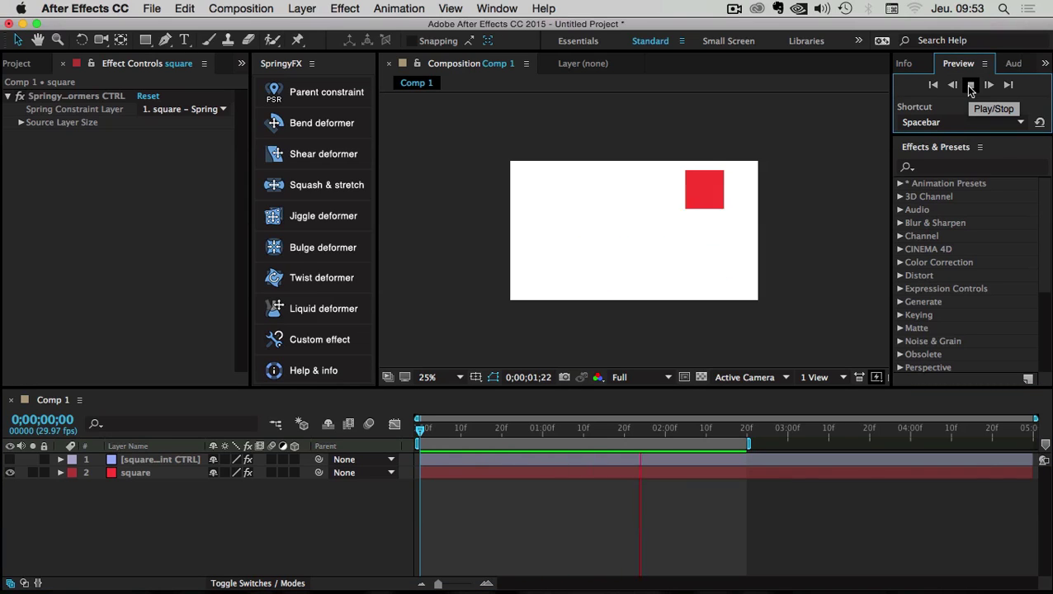
pyautogui.click(970, 85)
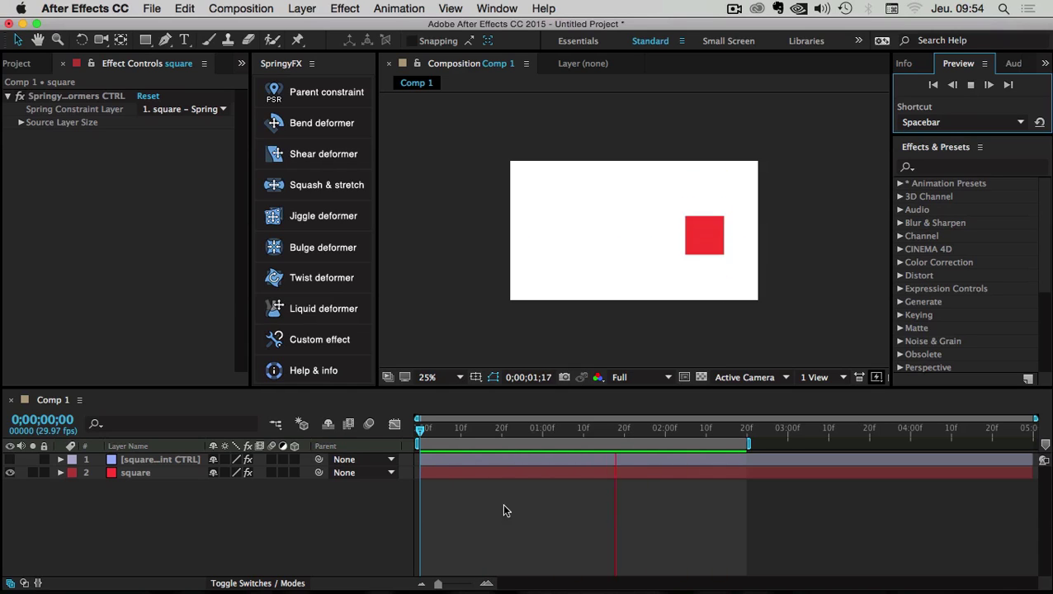
pyautogui.moveTo(439, 433)
pyautogui.mouseDown()
pyautogui.moveTo(698, 442)
pyautogui.moveTo(420, 451)
pyautogui.moveTo(567, 430)
pyautogui.moveTo(618, 438)
pyautogui.moveTo(427, 432)
pyautogui.mouseUp()
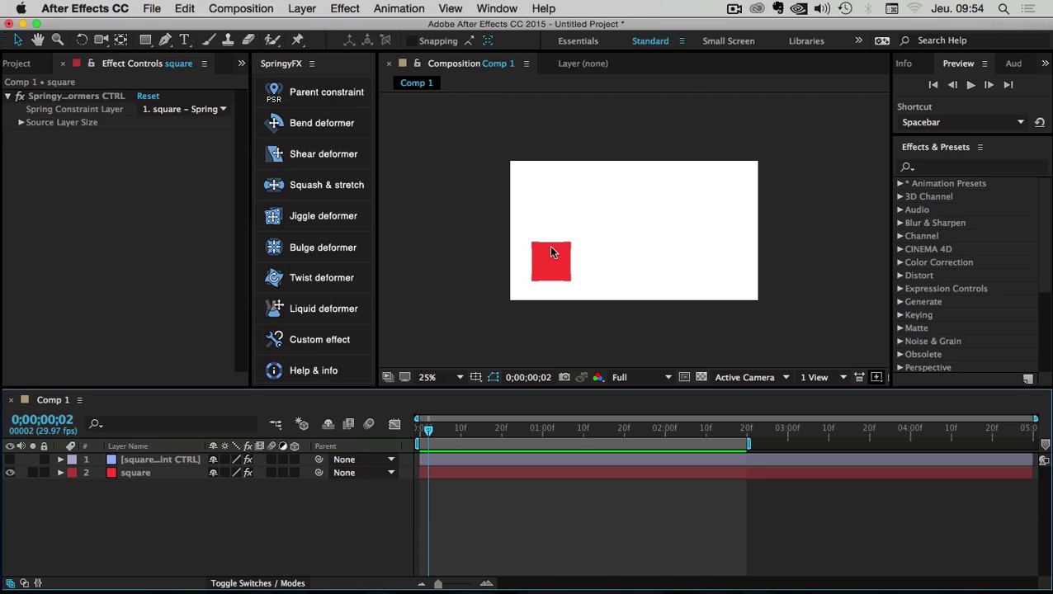
# Undo the Parent constraint on the square layer and scrub back to the start of the composition.
pyautogui.press('super+z')
pyautogui.click(160, 496)
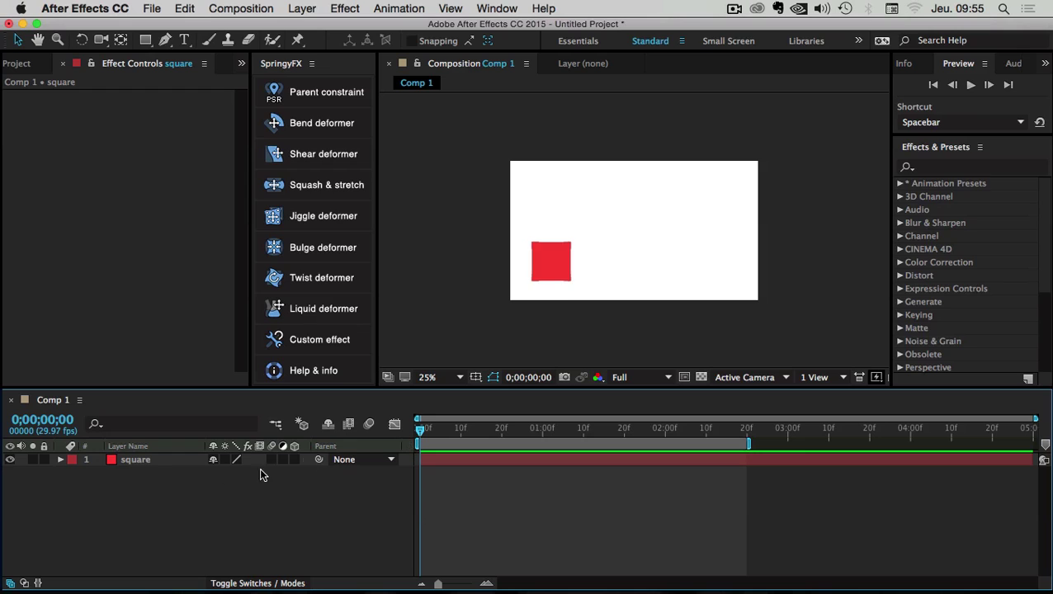
pyautogui.moveTo(420, 428); pyautogui.dragTo(270, 448)
# Start a new solid layer and set its width and height to 100 px.
pyautogui.rightClick(109, 532)
pyautogui.moveTo(137, 447)
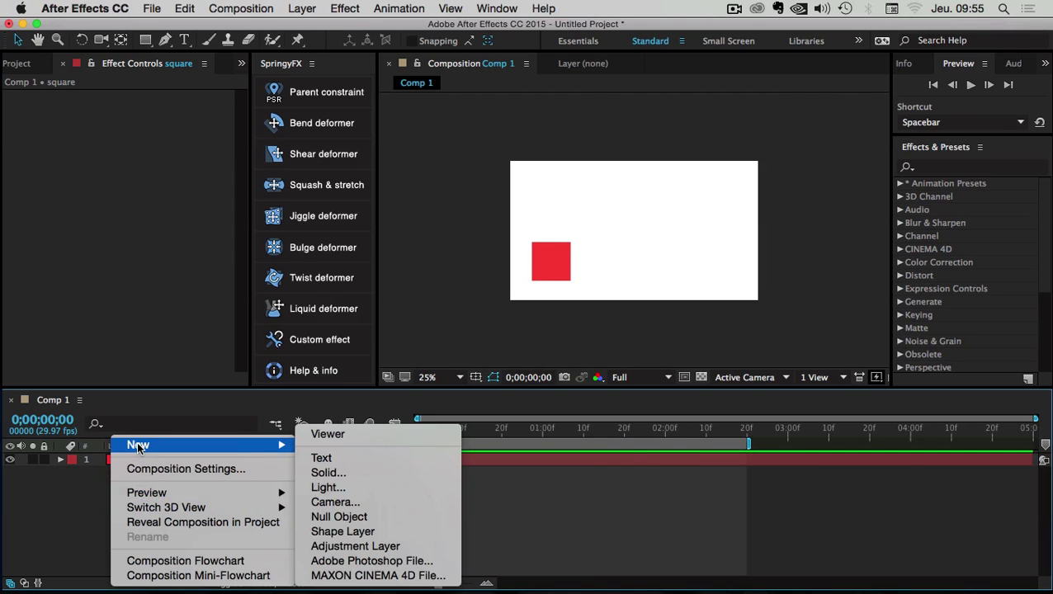
pyautogui.click(373, 471)
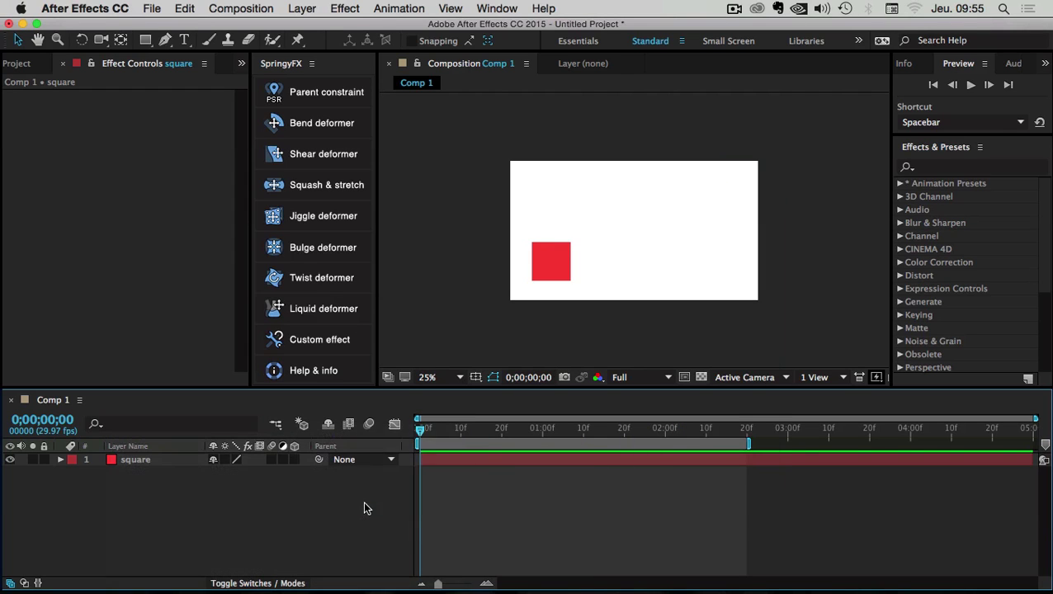
pyautogui.click(509, 236)
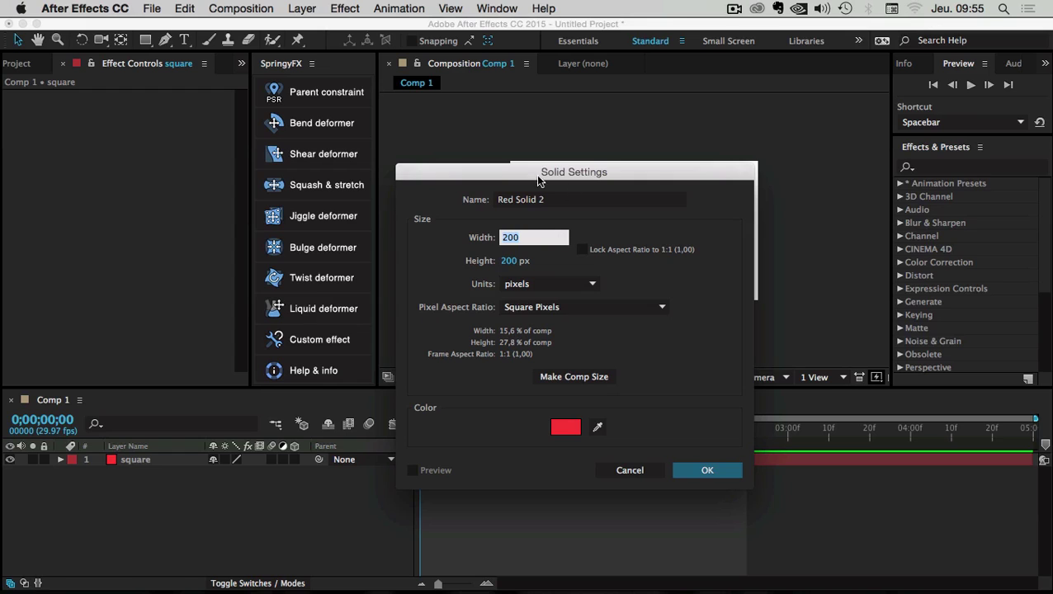
pyautogui.moveTo(535, 174); pyautogui.dragTo(441, 189)
pyautogui.write('100')
pyautogui.press('Tab')
pyautogui.write('100')
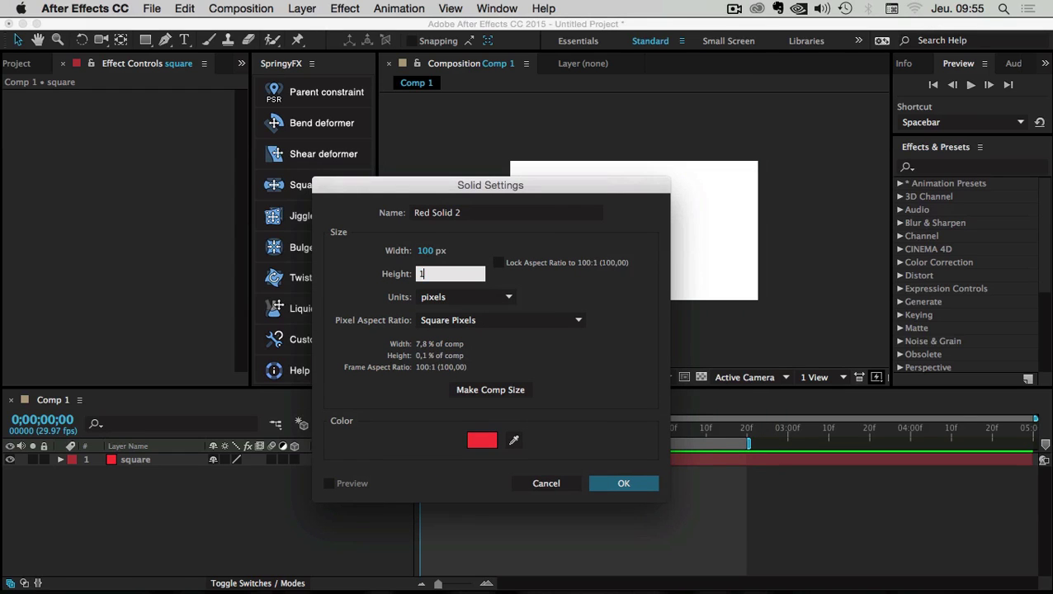
# Set the solid's color to lime green 9DFF3A and create the layer.
pyautogui.click(482, 440)
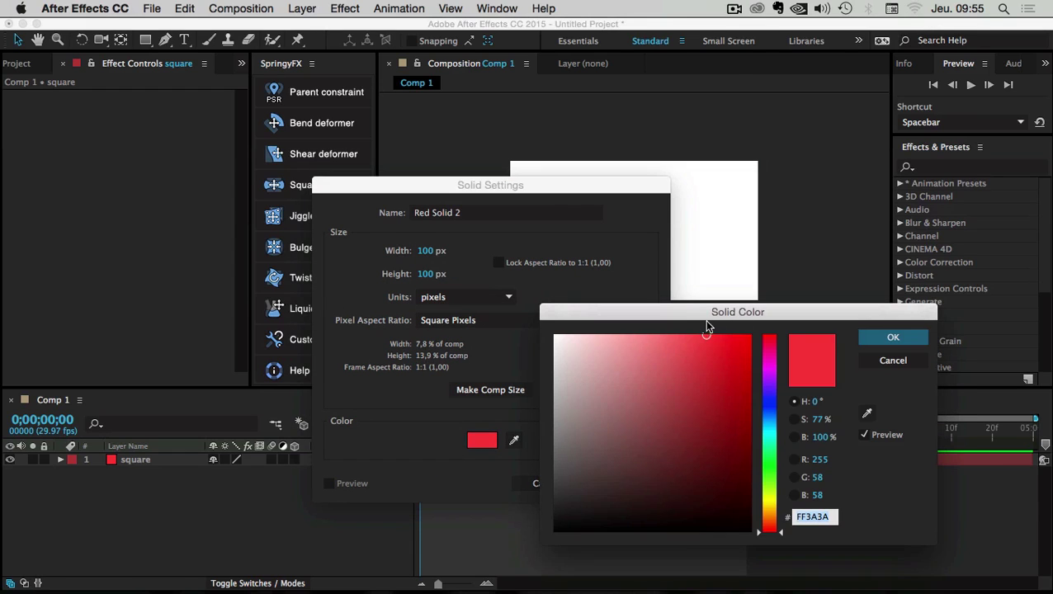
pyautogui.moveTo(704, 313); pyautogui.dragTo(575, 255)
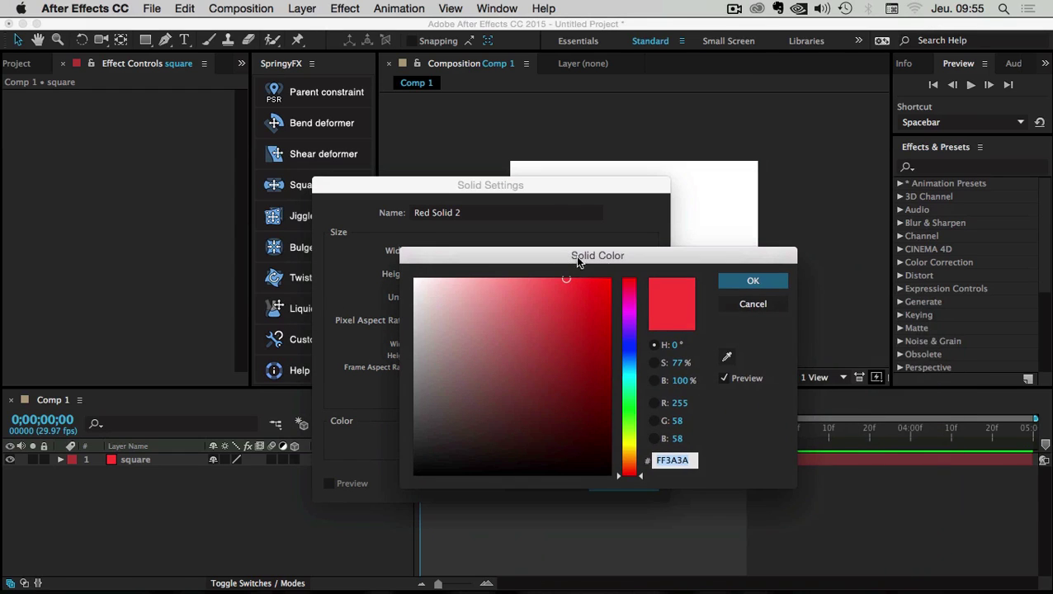
pyautogui.click(629, 431)
pyautogui.click(750, 280)
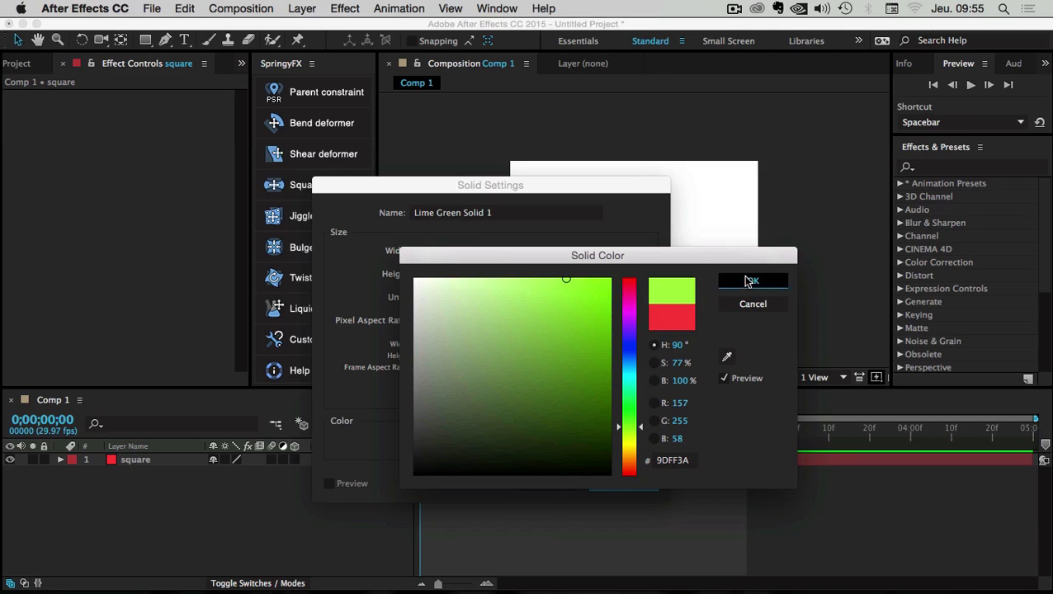
pyautogui.click(634, 485)
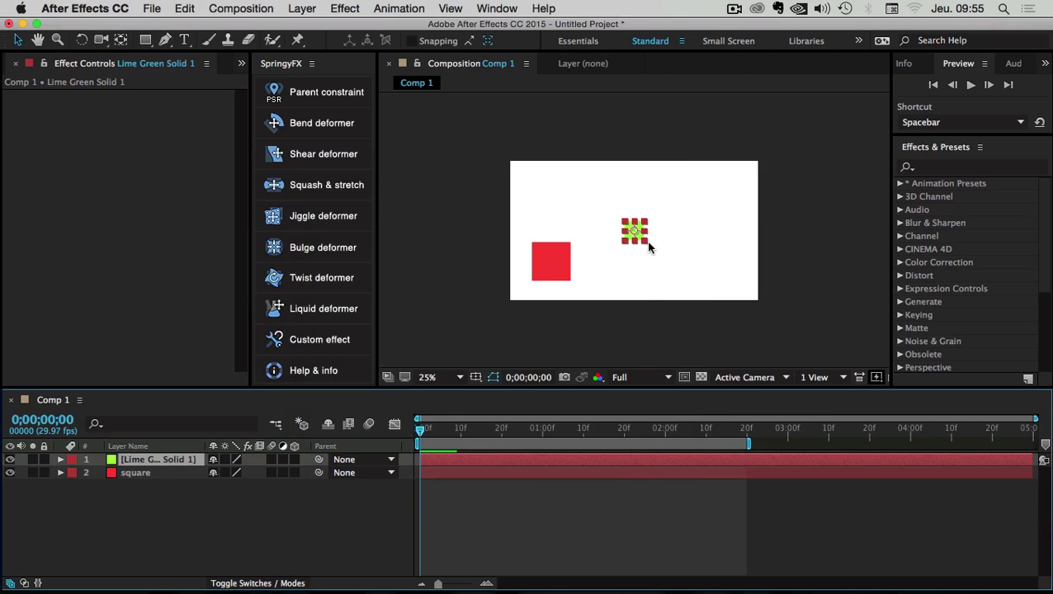
# Move the green solid horizontally closer to the red square, keeping it above and to its right.
pyautogui.click(223, 512)
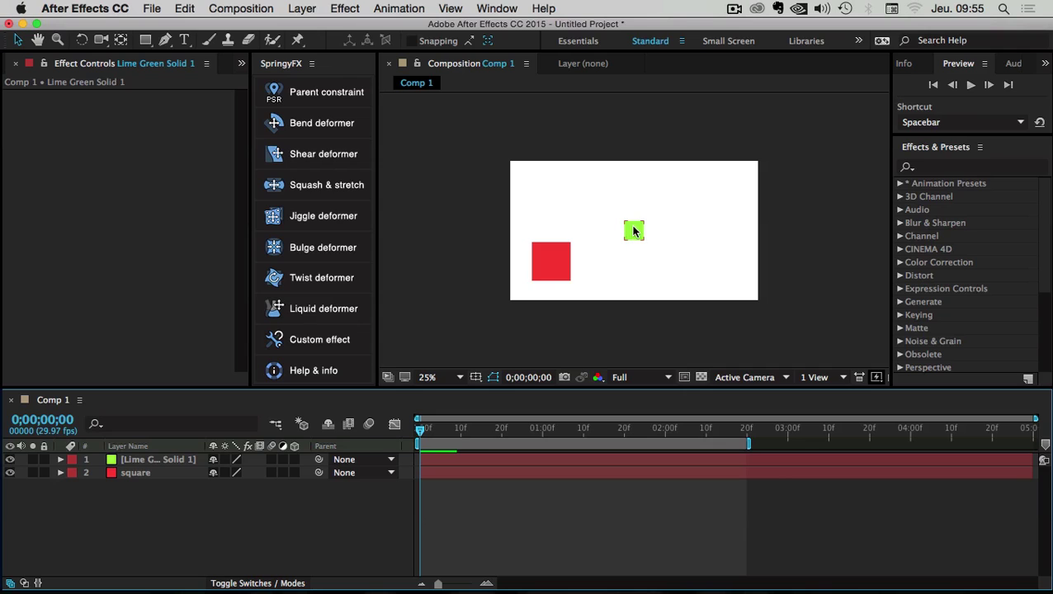
pyautogui.moveTo(631, 226); pyautogui.dragTo(582, 229)
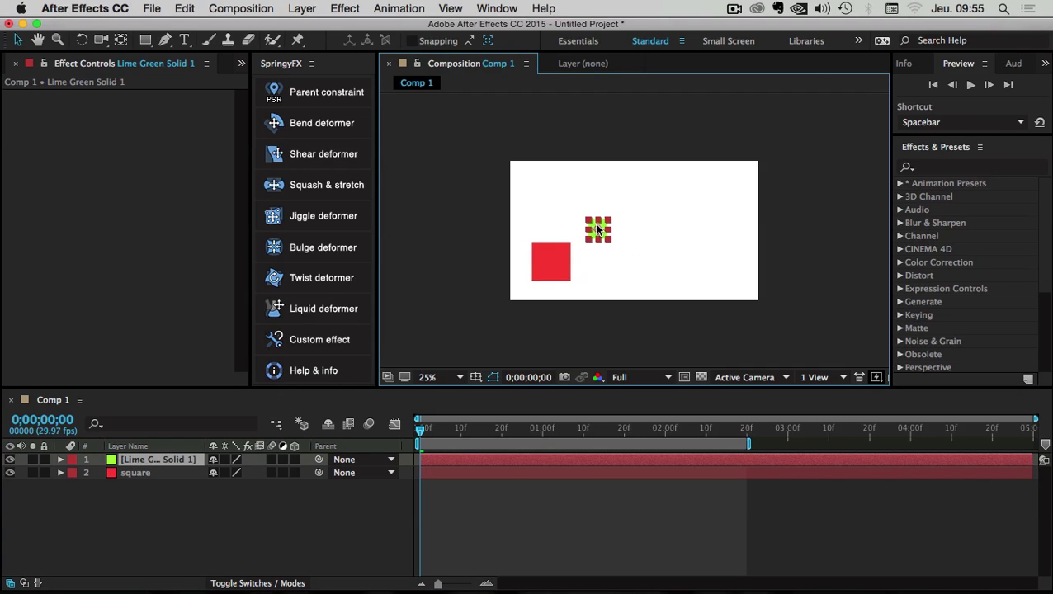
pyautogui.click(492, 552)
# Change the green solid's color to a deeper green, RGB 95, 184, 5, and deselect the layer.
pyautogui.click(600, 234)
pyautogui.press('super+shift+y')
pyautogui.moveTo(640, 253); pyautogui.dragTo(455, 156)
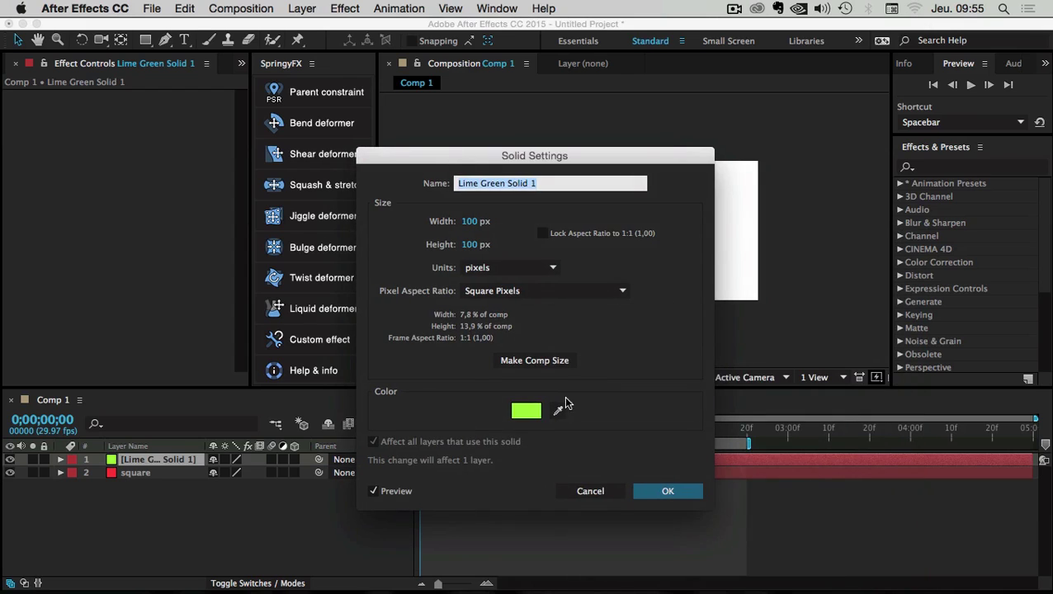
pyautogui.click(526, 411)
pyautogui.click(605, 332)
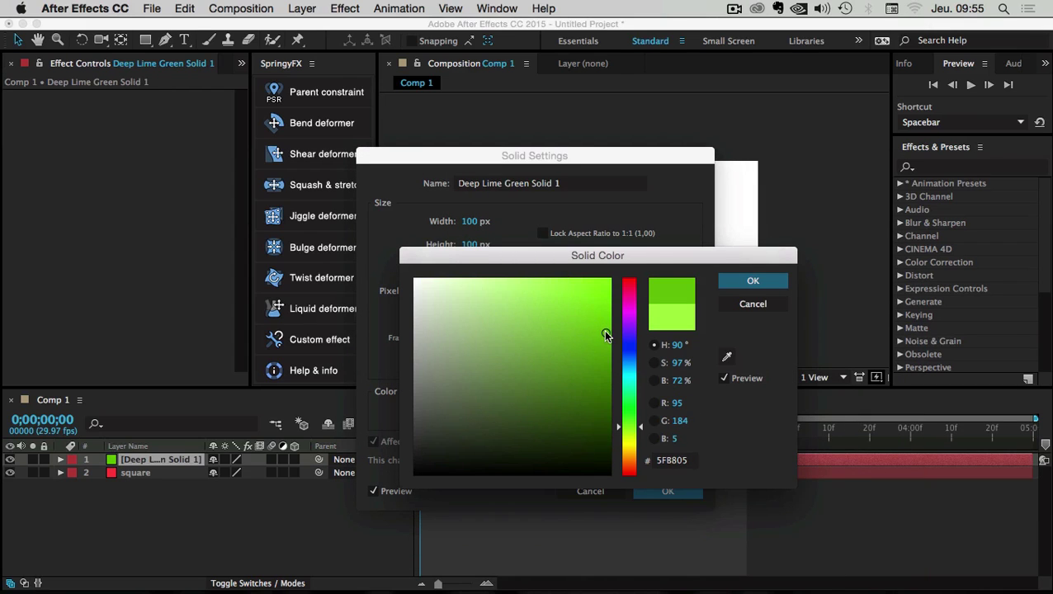
pyautogui.click(752, 280)
pyautogui.click(667, 491)
pyautogui.click(614, 235)
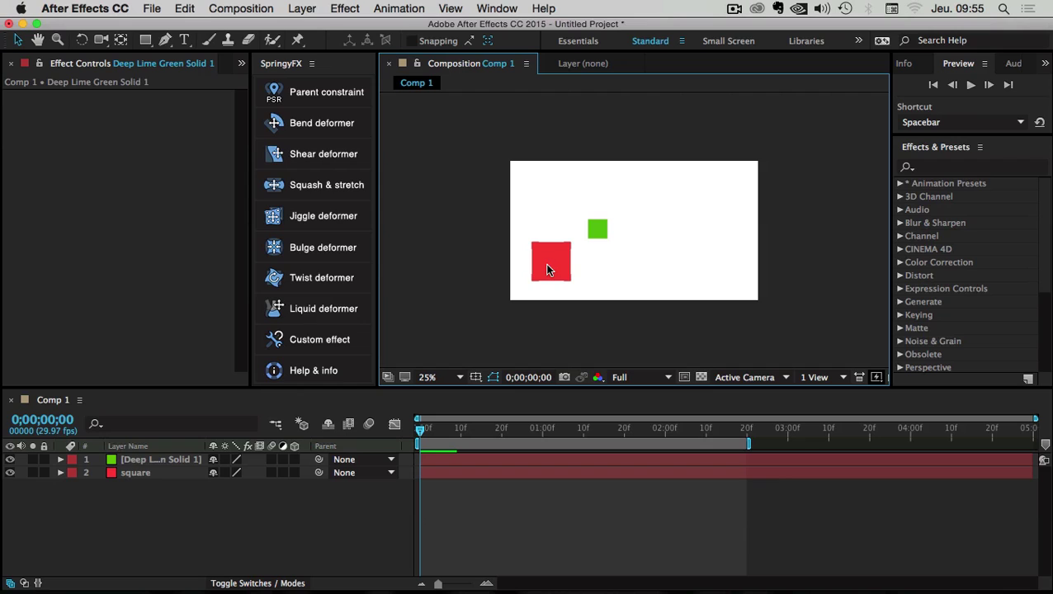
# Scrub the timeline to check the red square's motion beside the green solid, returning to the first frame.
pyautogui.moveTo(420, 429)
pyautogui.mouseDown()
pyautogui.moveTo(726, 429)
pyautogui.moveTo(417, 439)
pyautogui.mouseUp()
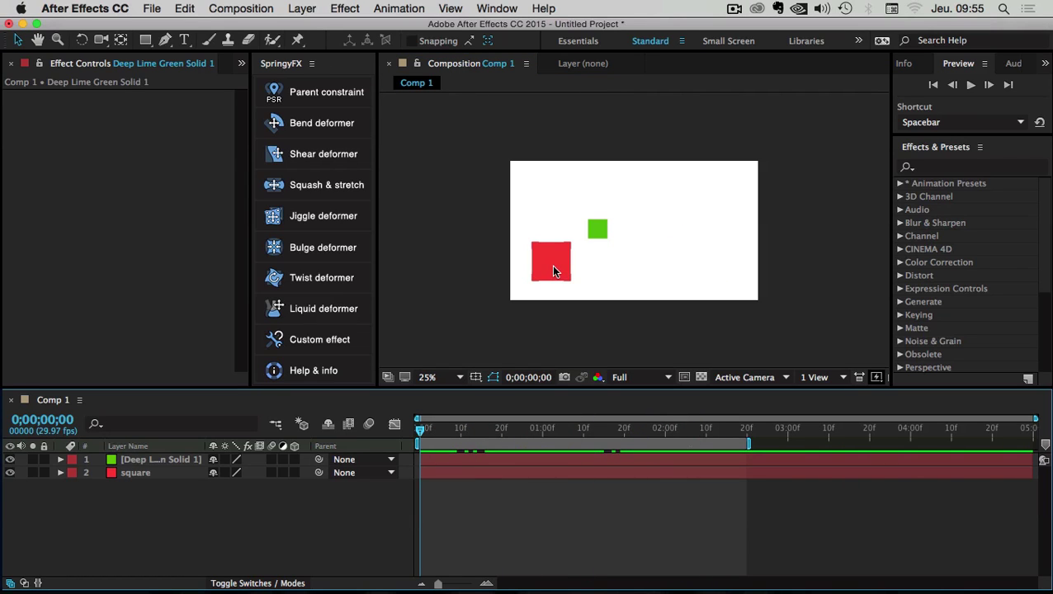
pyautogui.click(596, 228)
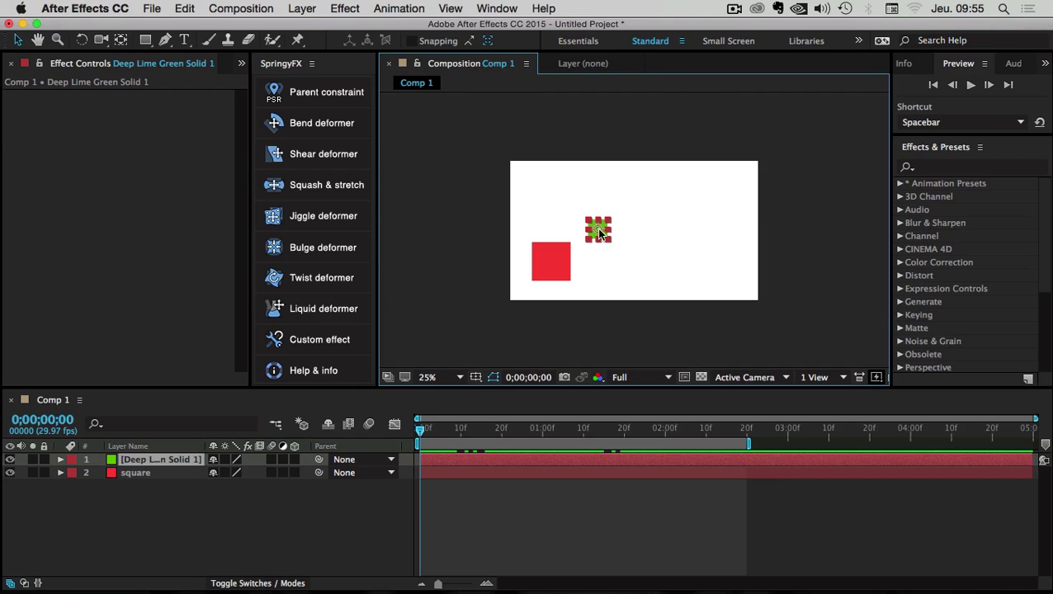
pyautogui.moveTo(444, 430); pyautogui.dragTo(334, 423)
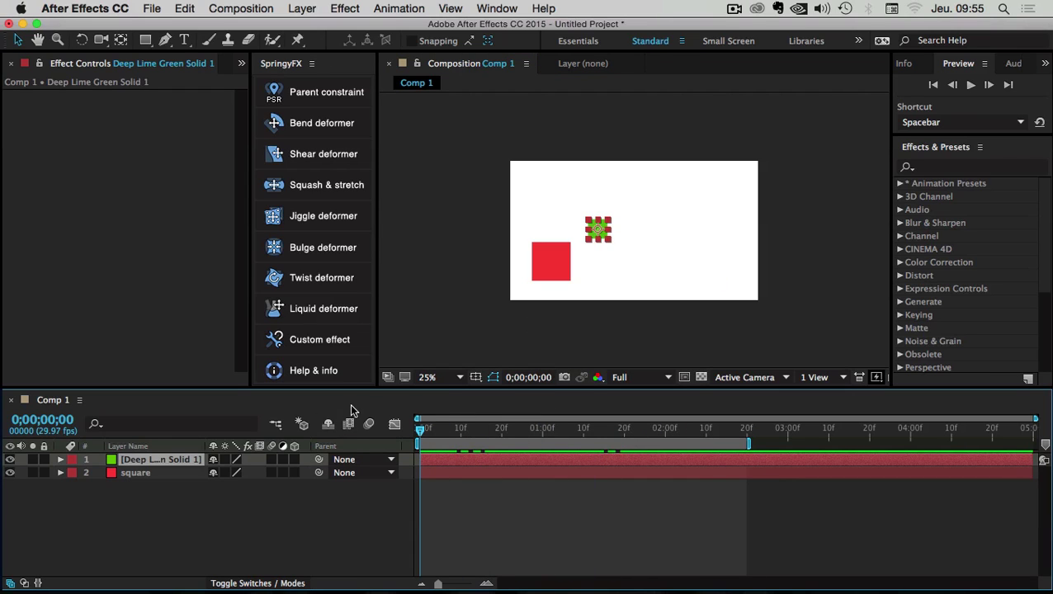
# Rename the green solid layer as follower.
pyautogui.click(147, 519)
pyautogui.click(138, 456)
pyautogui.press('Return')
pyautogui.write('f')
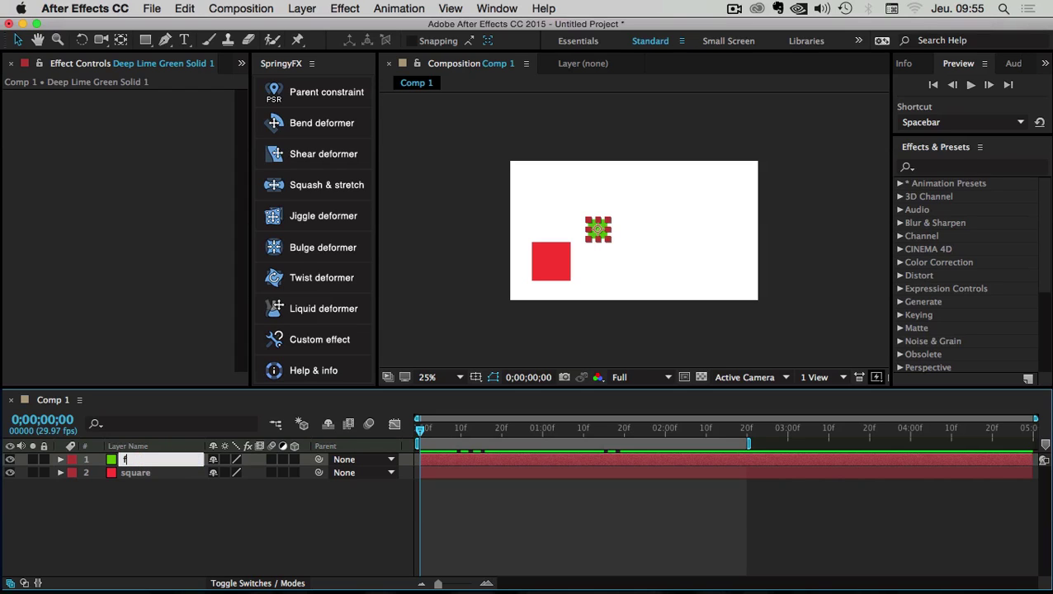
pyautogui.write('ollower')
pyautogui.click(136, 505)
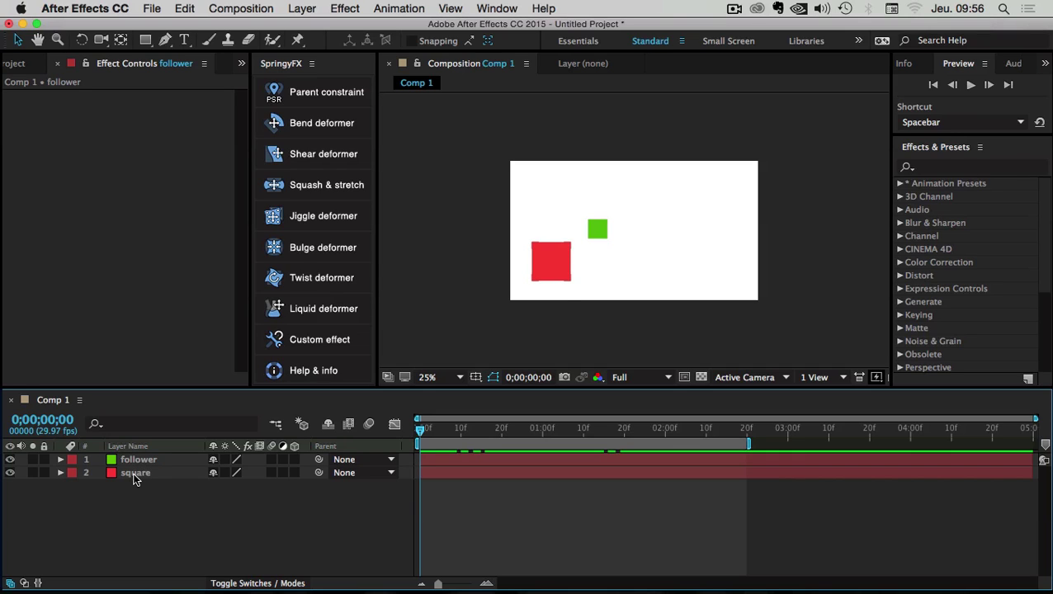
pyautogui.click(128, 475)
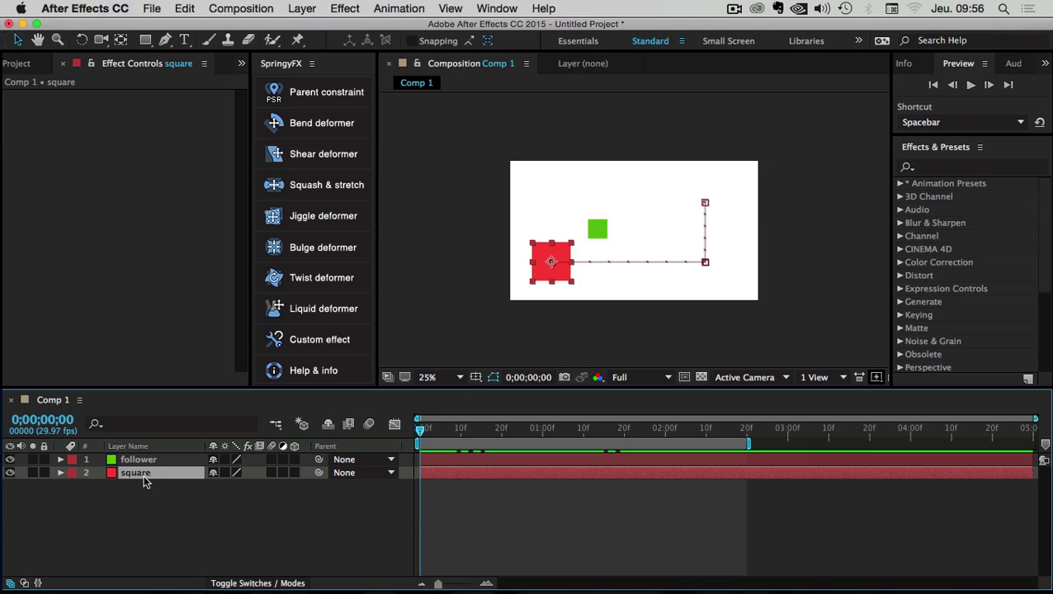
pyautogui.click(138, 460)
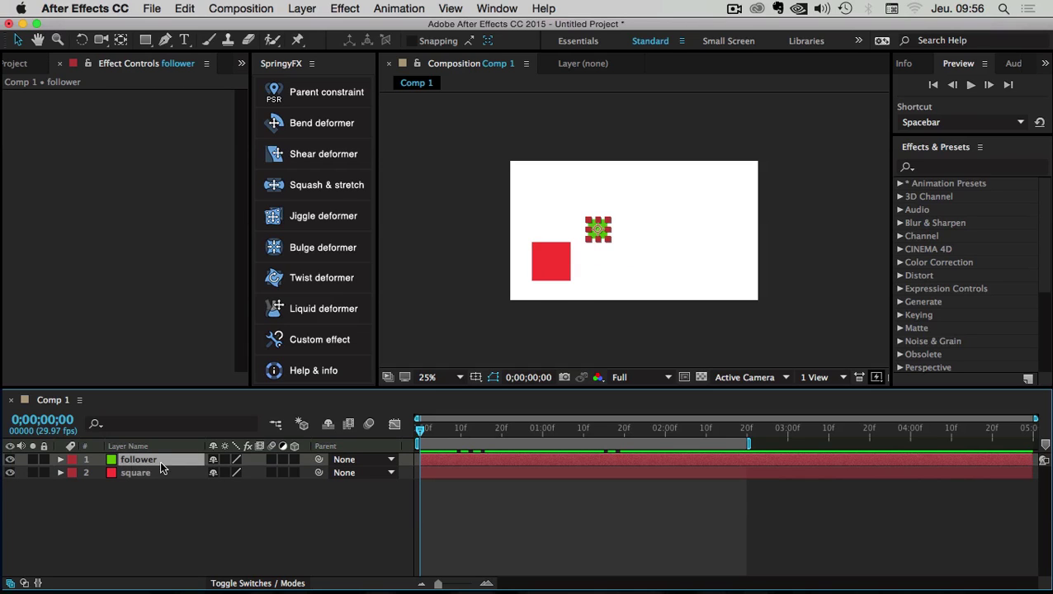
pyautogui.click(135, 473)
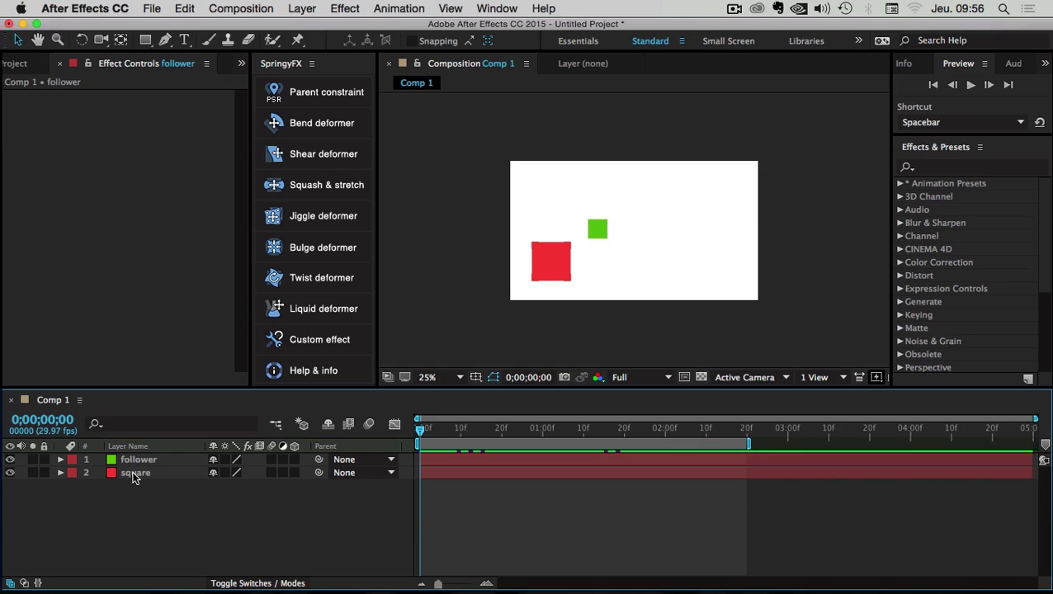
pyautogui.click(142, 462)
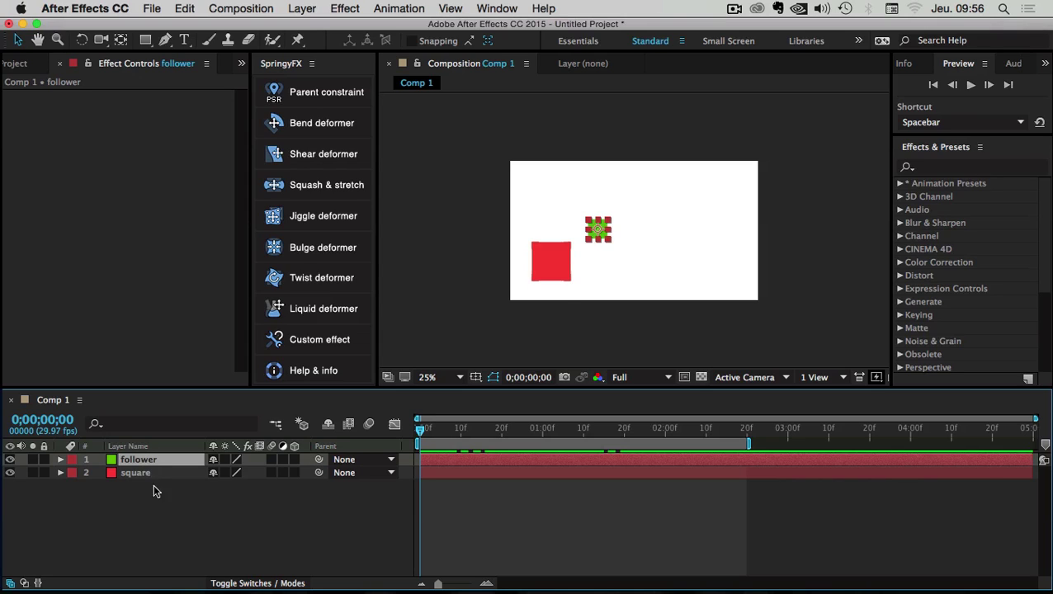
pyautogui.click(118, 515)
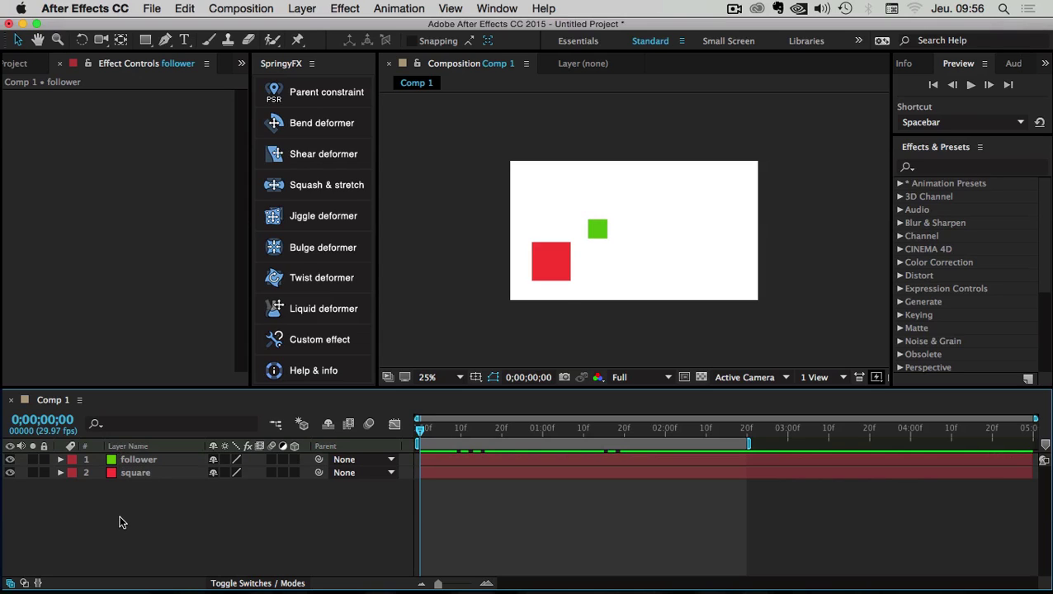
pyautogui.click(138, 460)
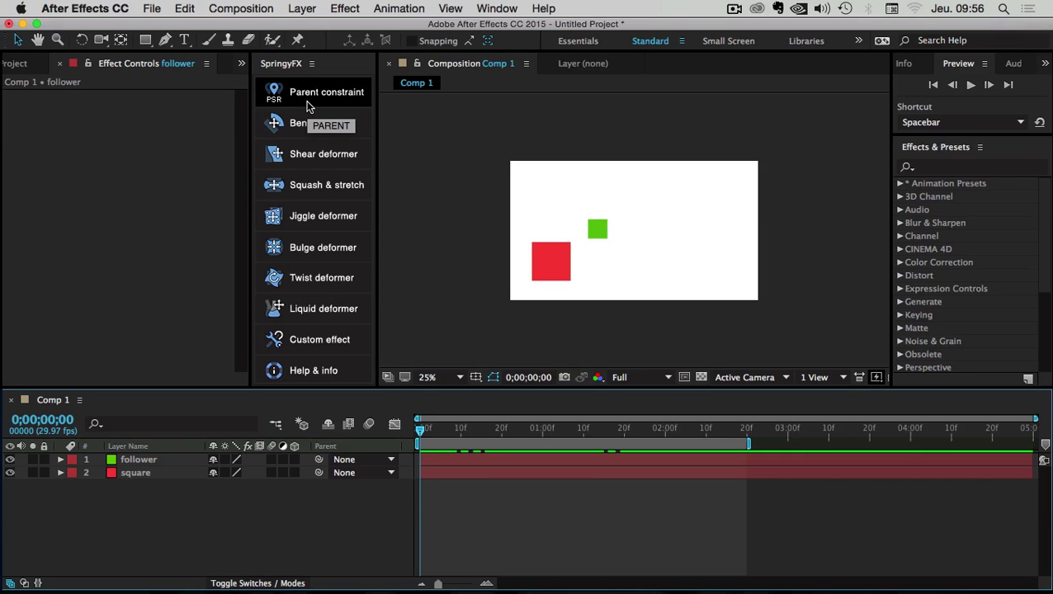
# Rename the square layer as master and select the red square in the composition.
pyautogui.click(132, 475)
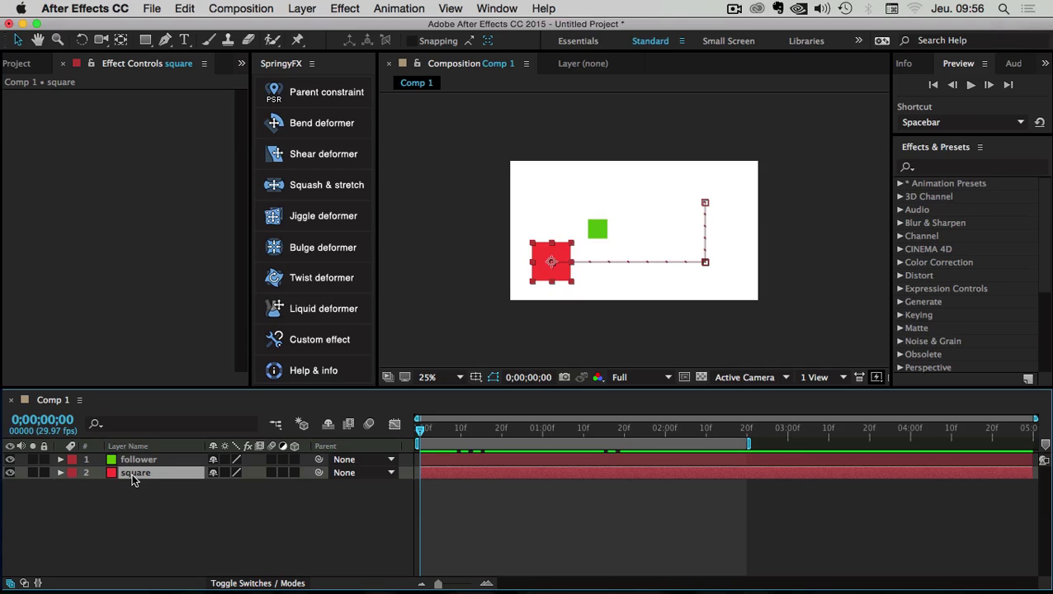
pyautogui.press('Return')
pyautogui.write('master')
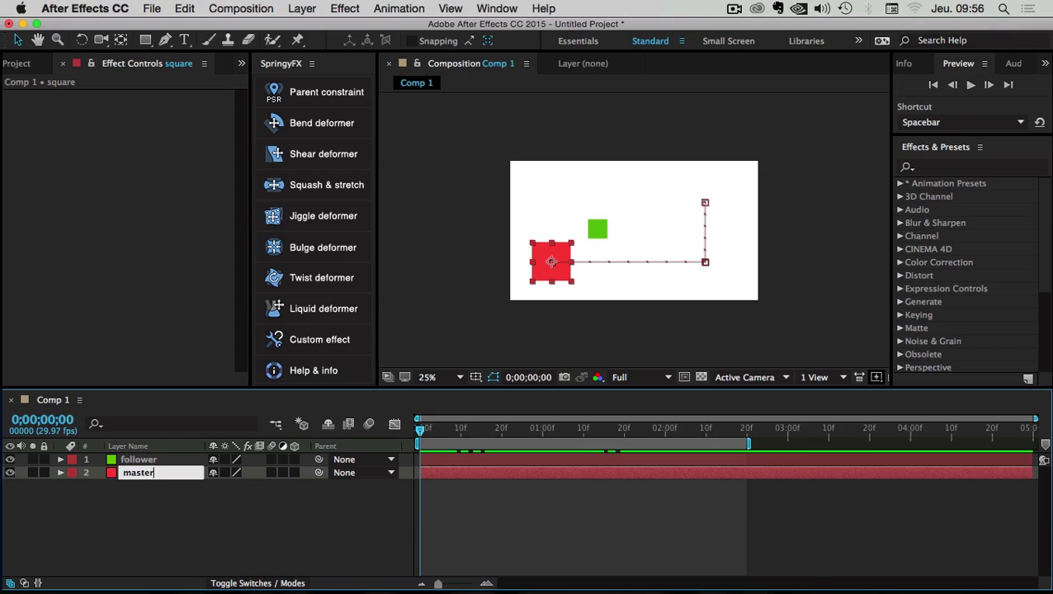
pyautogui.click(198, 505)
pyautogui.click(540, 260)
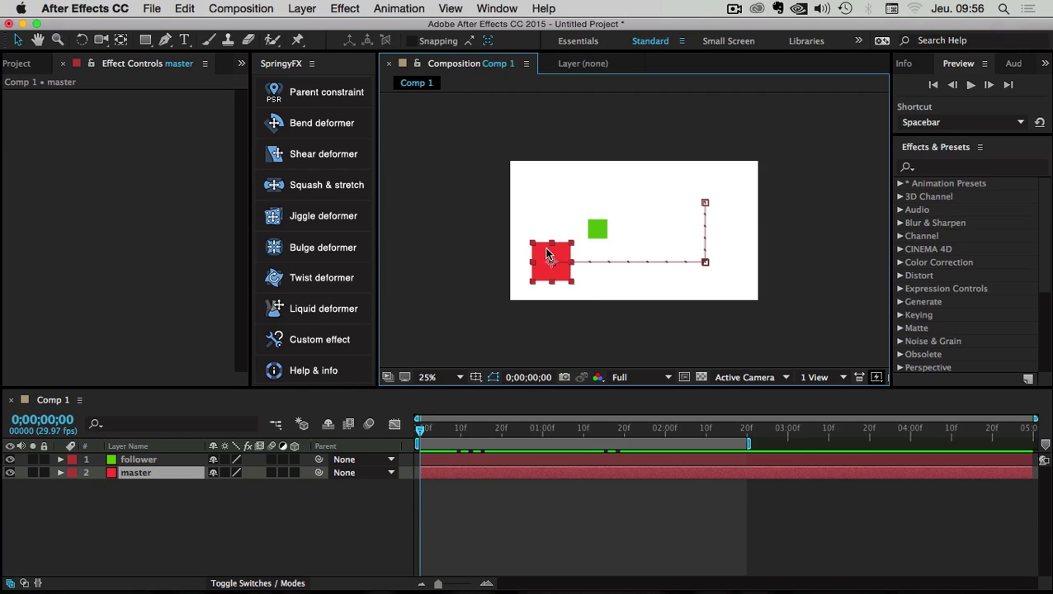
# Apply the SpringyFX Parent constraint with the follower layer selected first and the master layer second, and deselect the layers.
pyautogui.click(596, 231)
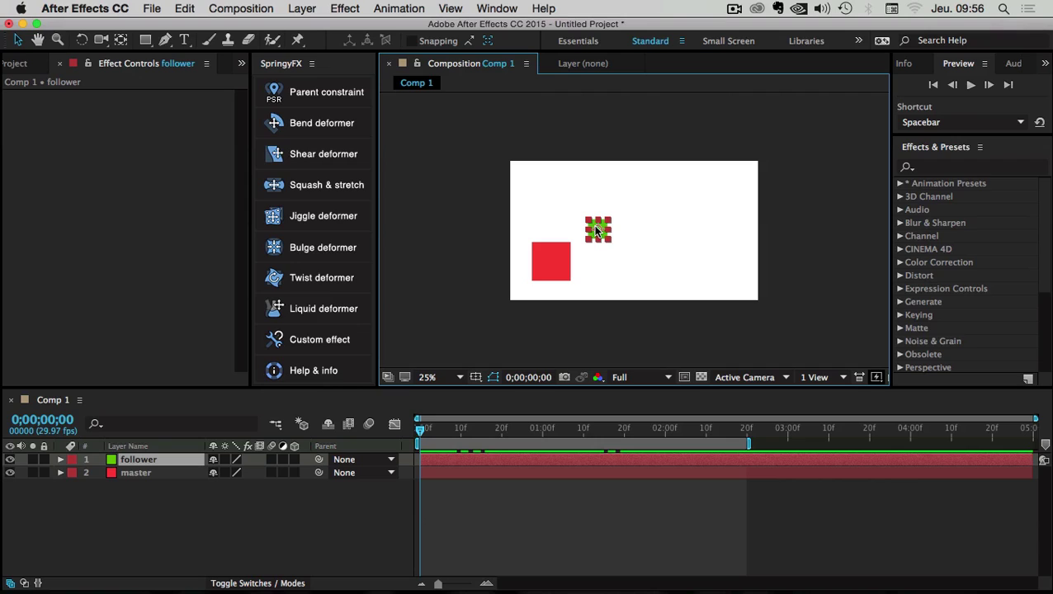
pyautogui.click(139, 520)
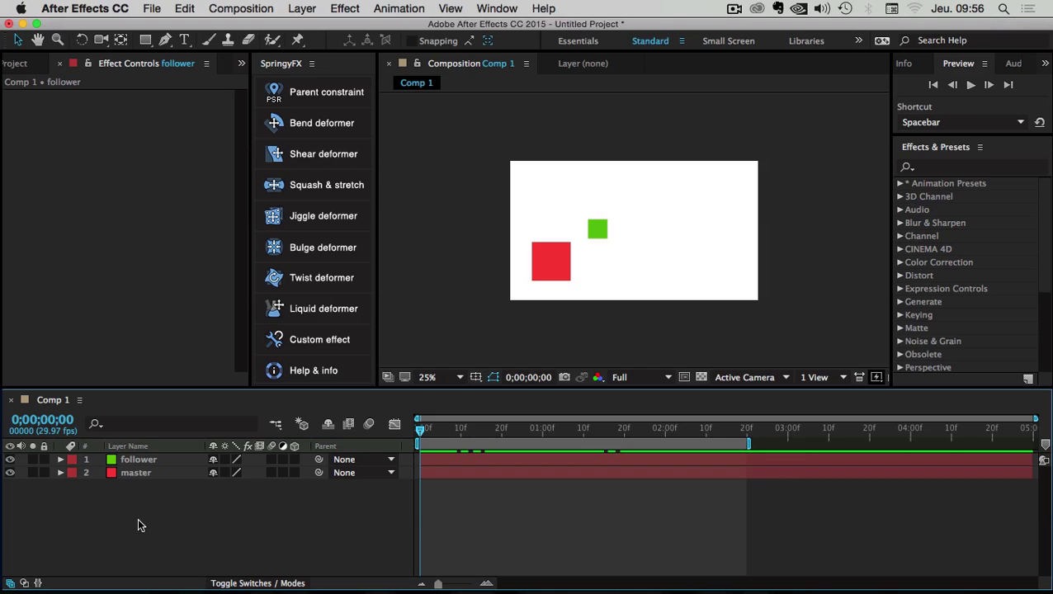
pyautogui.click(595, 226)
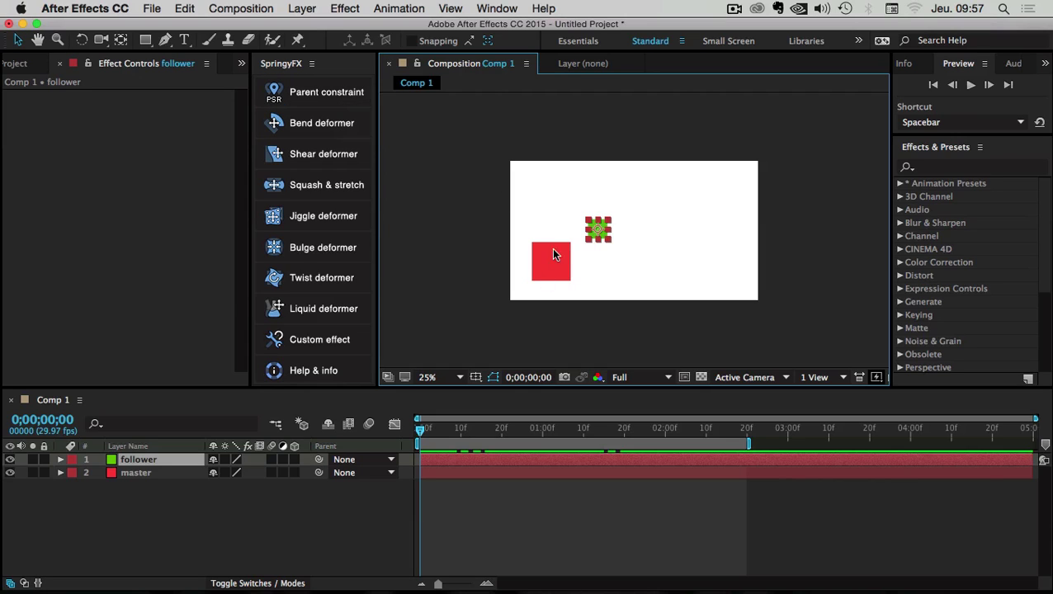
pyautogui.click(137, 461)
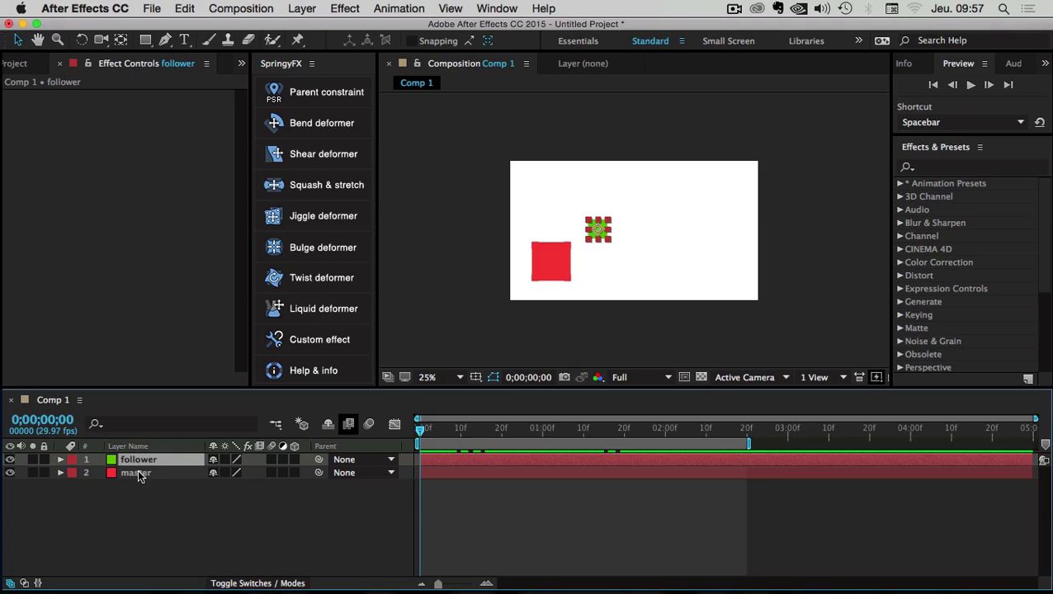
pyautogui.keyDown('shift'); pyautogui.click(131, 472); pyautogui.keyUp('shift')
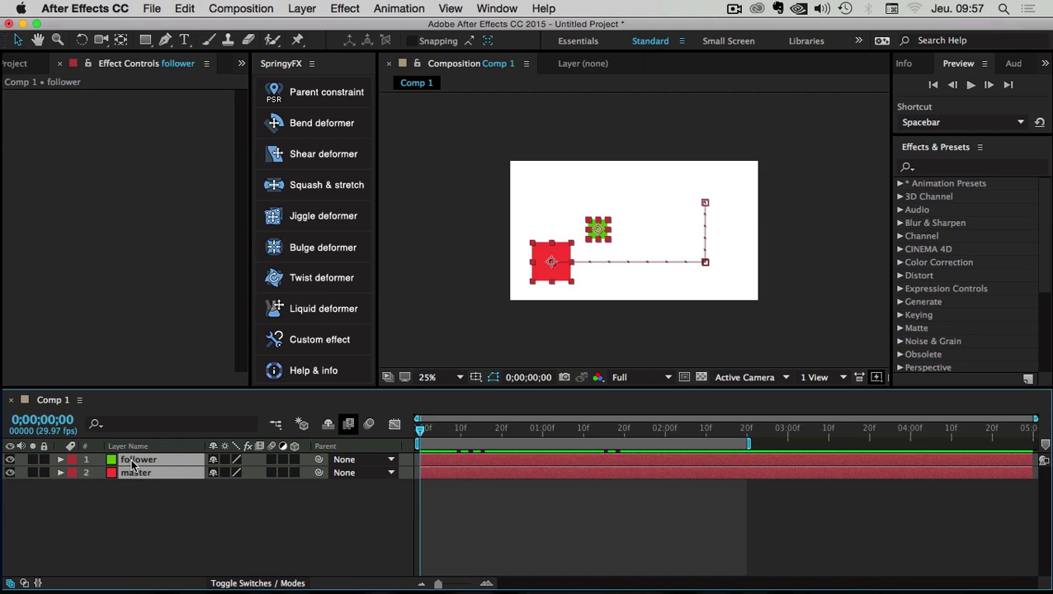
pyautogui.click(320, 104)
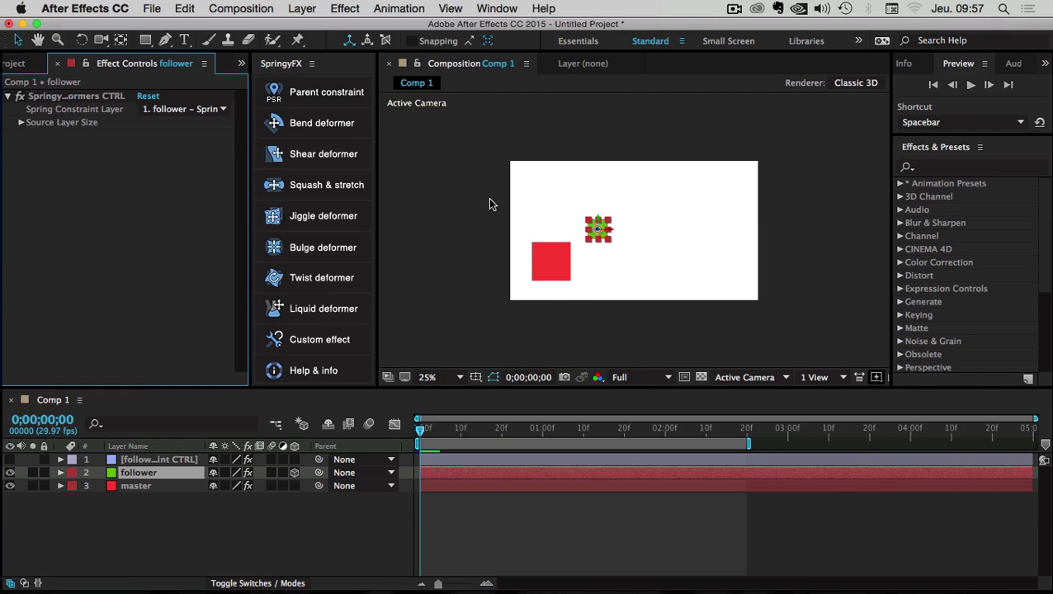
pyautogui.click(468, 525)
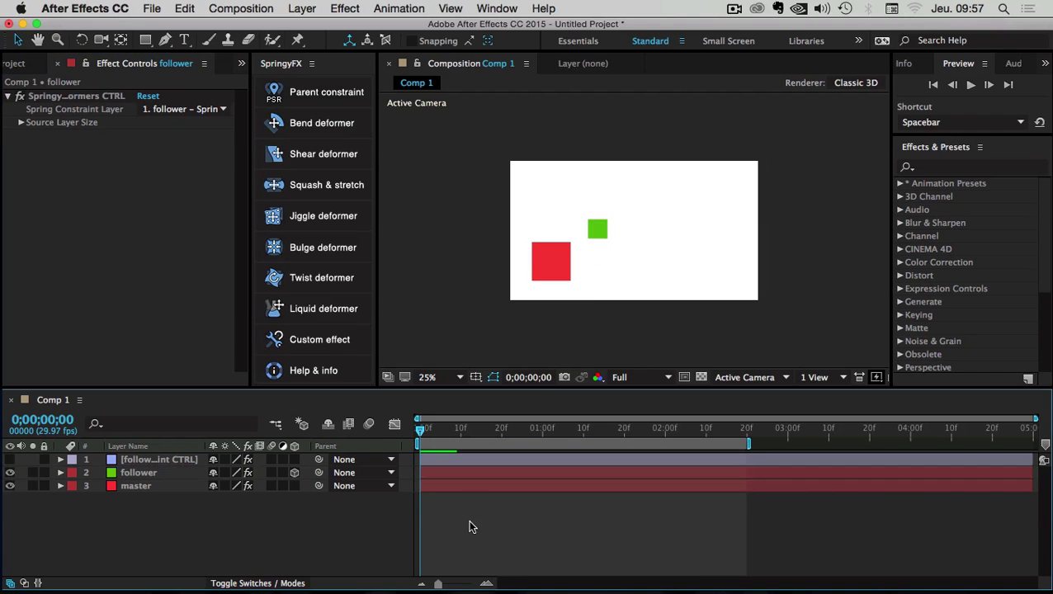
# Reveal the follower layer's expressions, review its Position and Scale, and collapse the expressions from Position through Z Rotation.
pyautogui.click(140, 475)
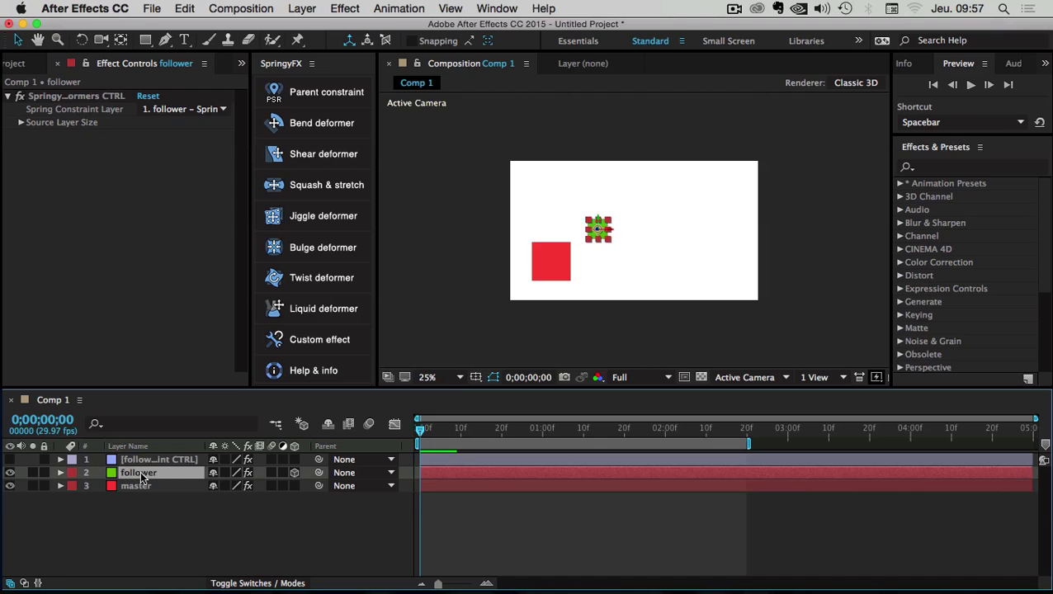
pyautogui.press('e')
pyautogui.press('e')
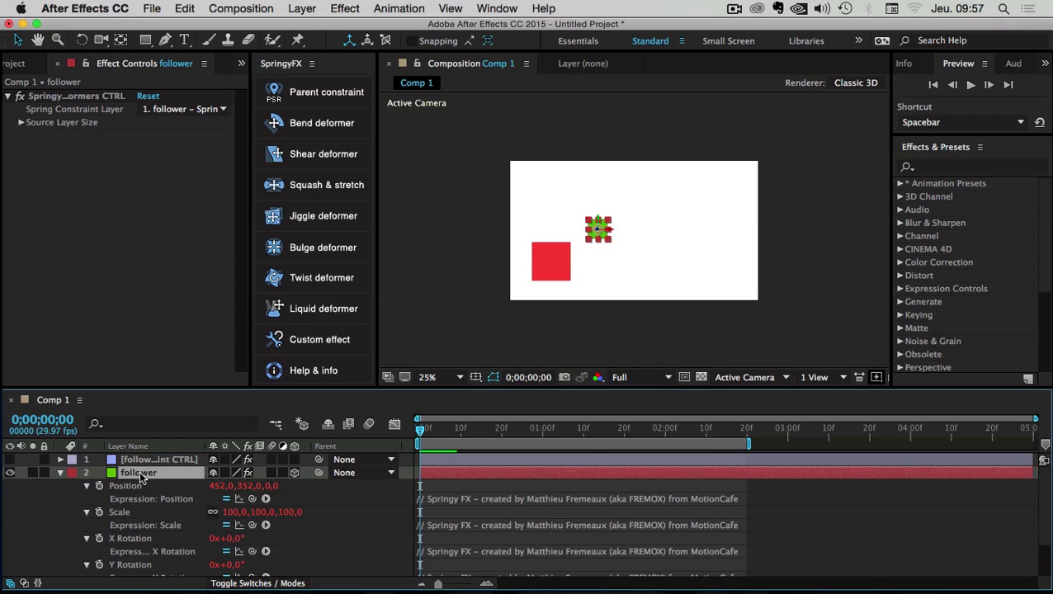
pyautogui.click(126, 486)
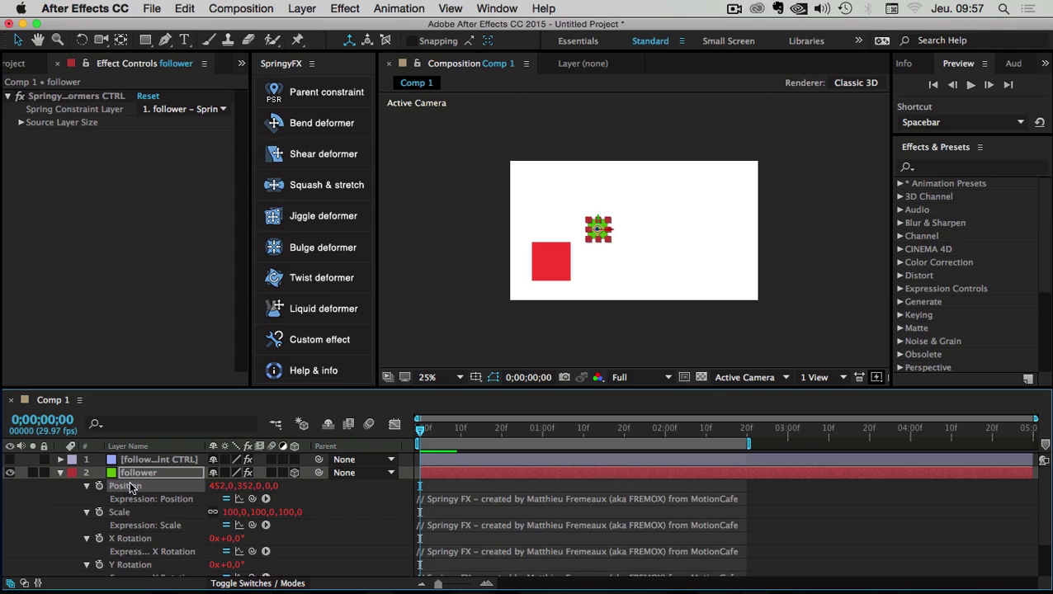
pyautogui.click(120, 511)
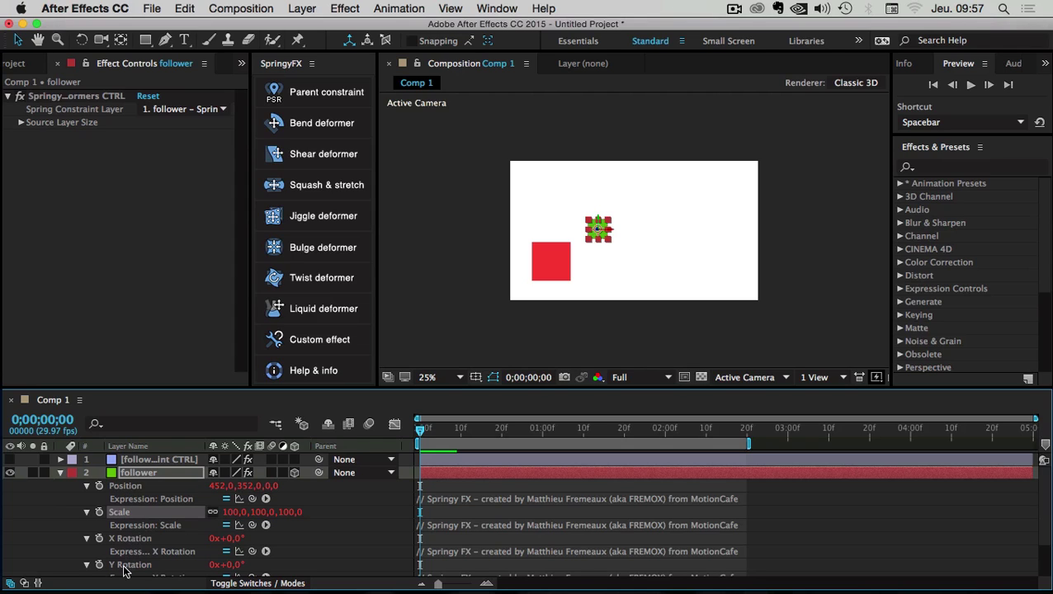
pyautogui.click(86, 486)
pyautogui.click(87, 499)
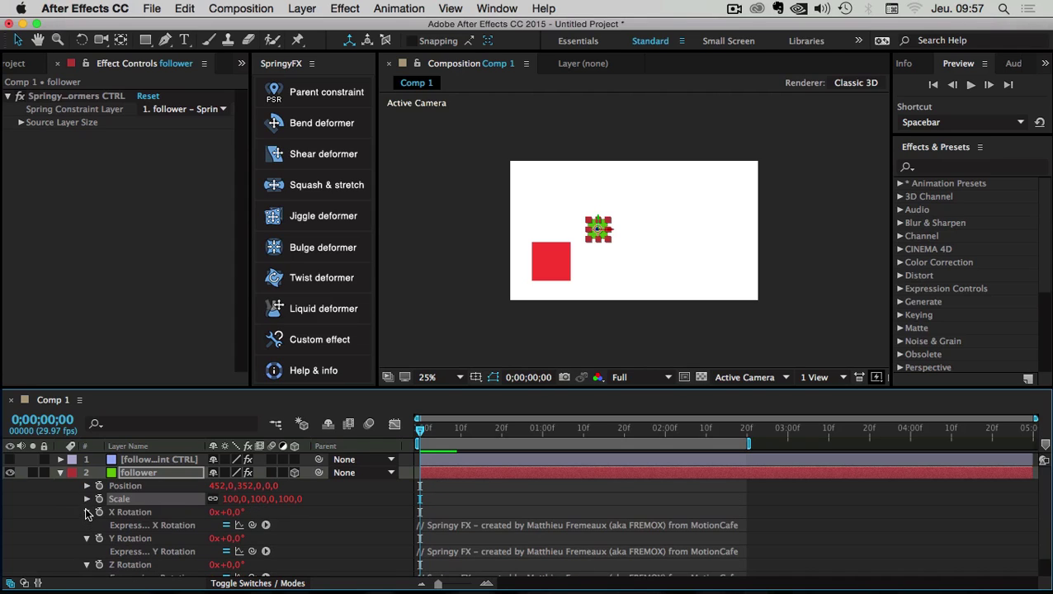
pyautogui.click(86, 513)
pyautogui.click(86, 526)
pyautogui.click(86, 538)
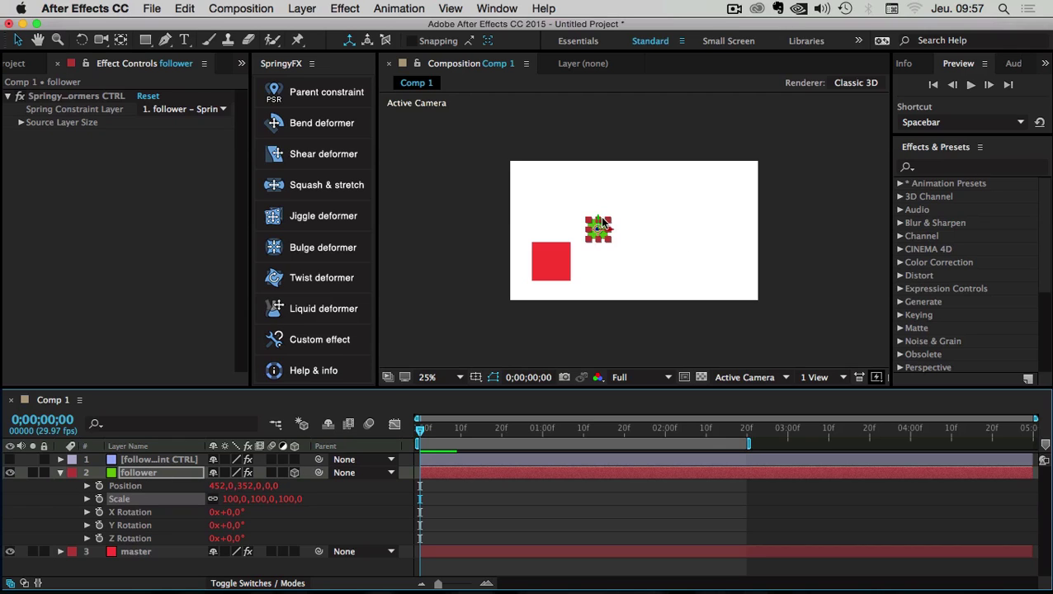
# Turn off the follower's 3D layer switch, check its Position, Scale and Rotation, and collapse the layer's properties.
pyautogui.click(295, 473)
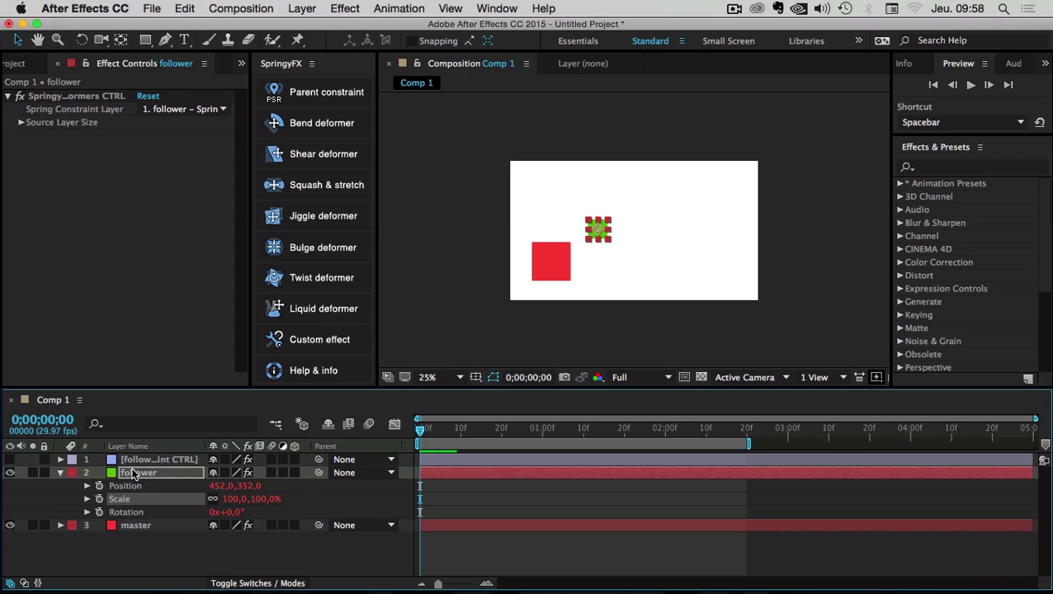
pyautogui.click(58, 493)
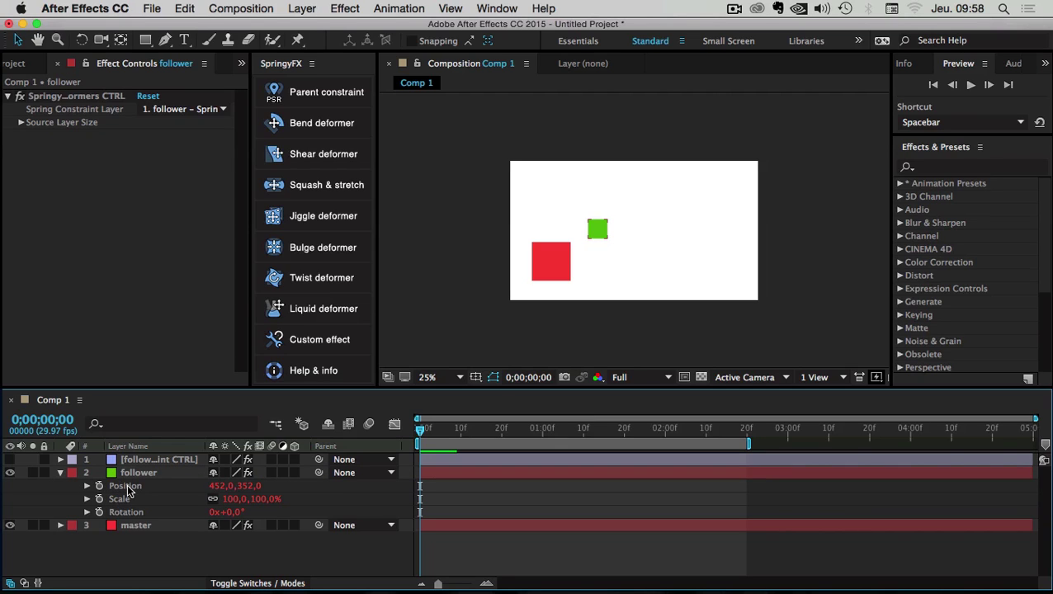
pyautogui.click(128, 488)
pyautogui.click(124, 499)
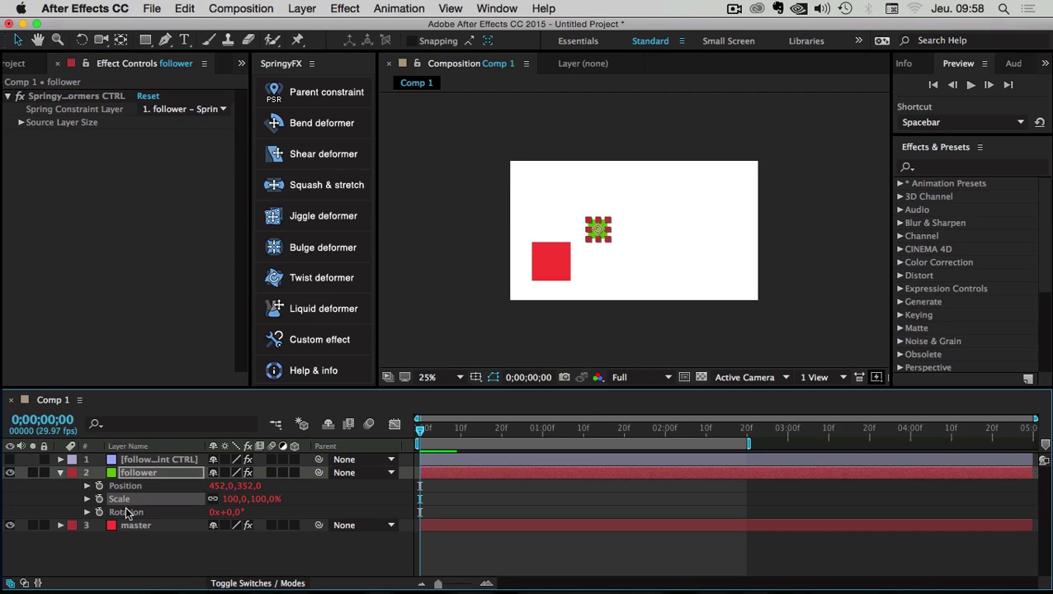
pyautogui.click(127, 512)
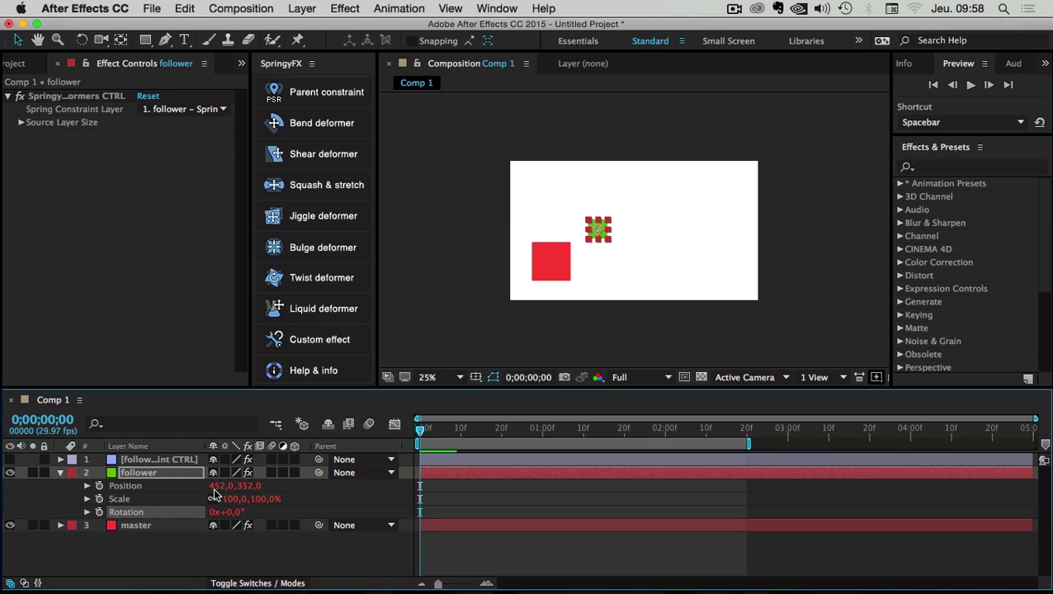
pyautogui.click(60, 472)
pyautogui.click(96, 516)
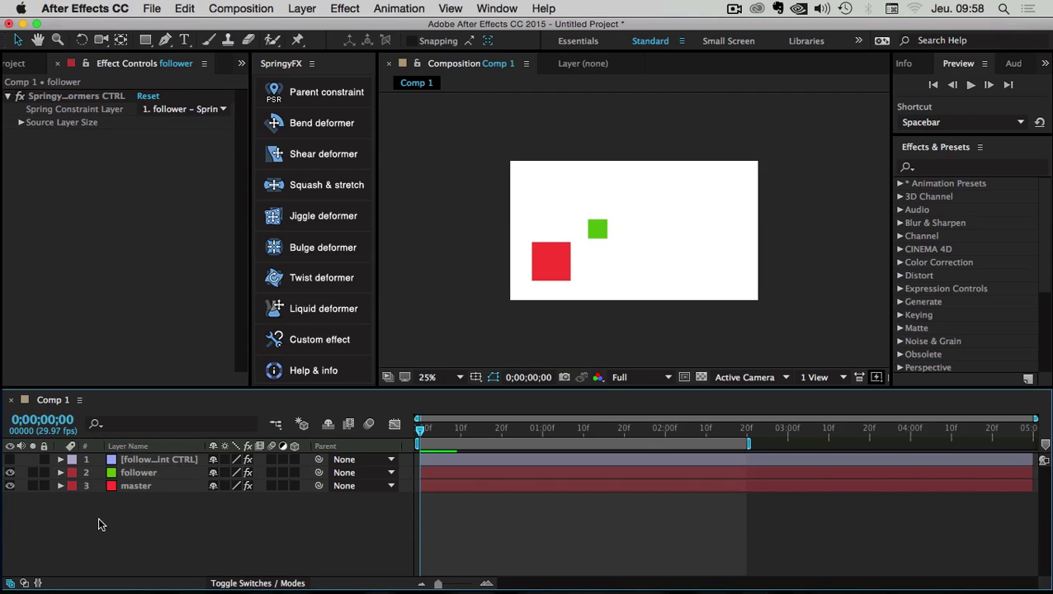
# Widen the layer name column to show the Spring Constraint CTRL layer's full name, and compare that layer with the follower.
pyautogui.click(151, 460)
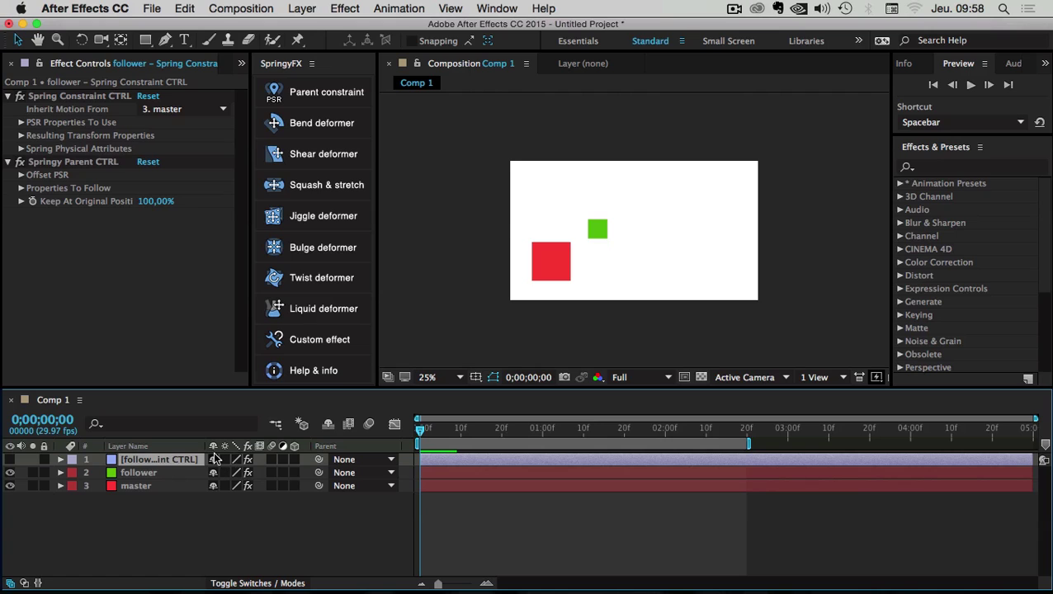
pyautogui.moveTo(203, 449); pyautogui.dragTo(304, 449)
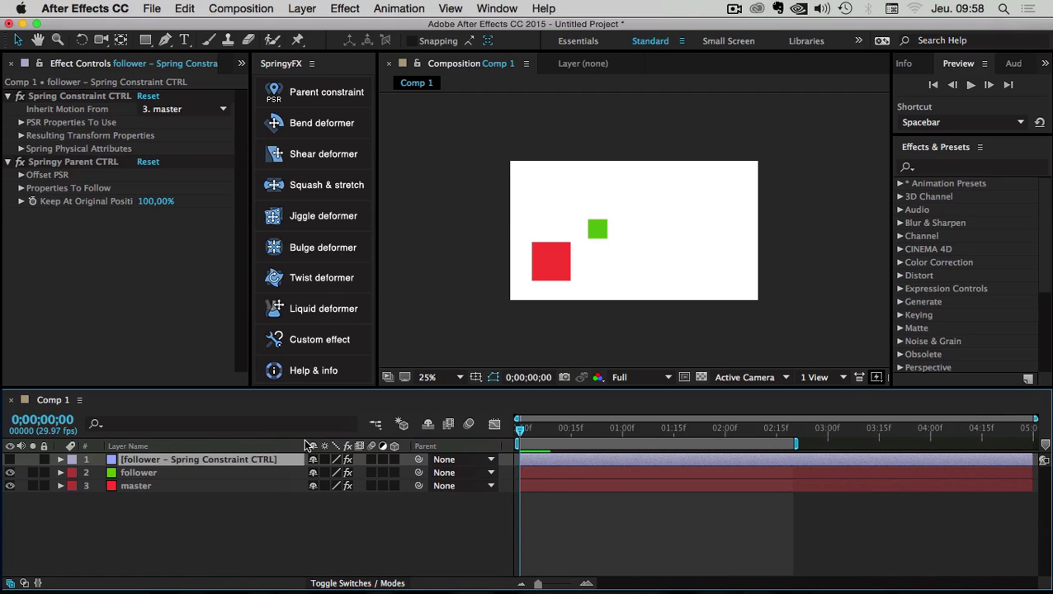
pyautogui.click(132, 475)
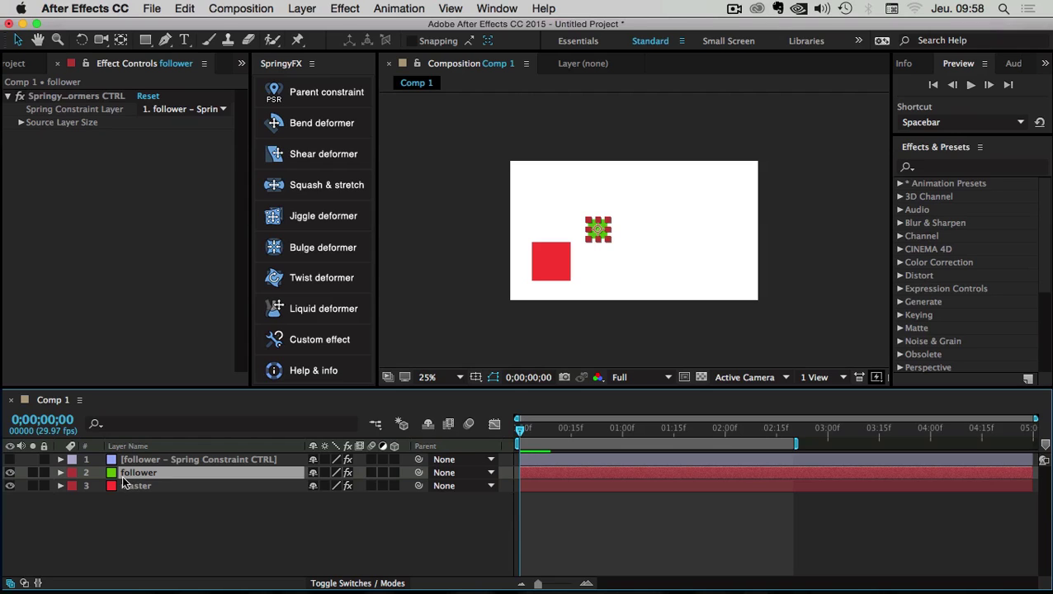
pyautogui.click(132, 461)
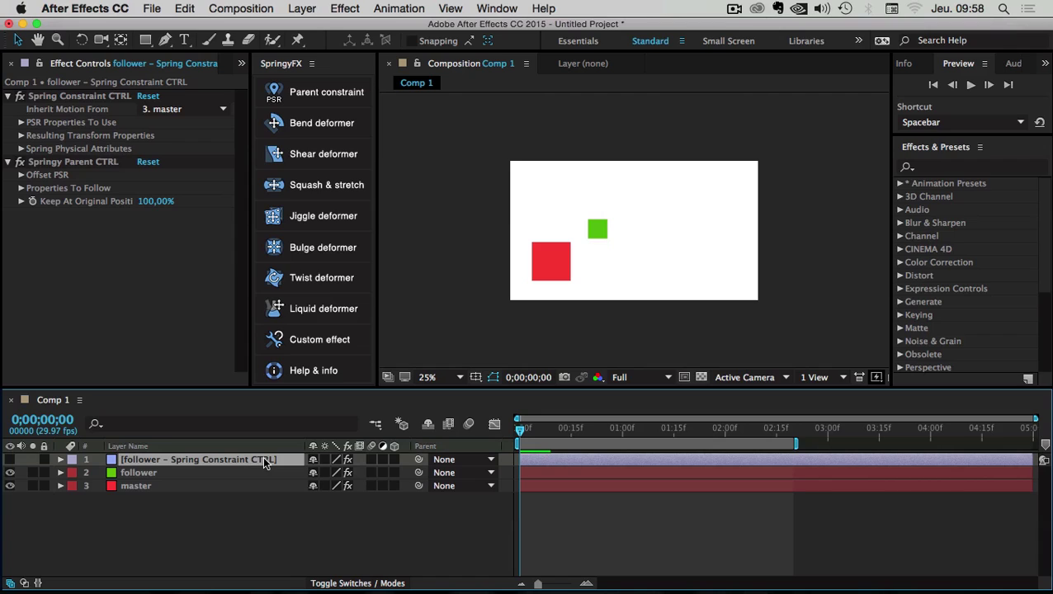
pyautogui.click(151, 542)
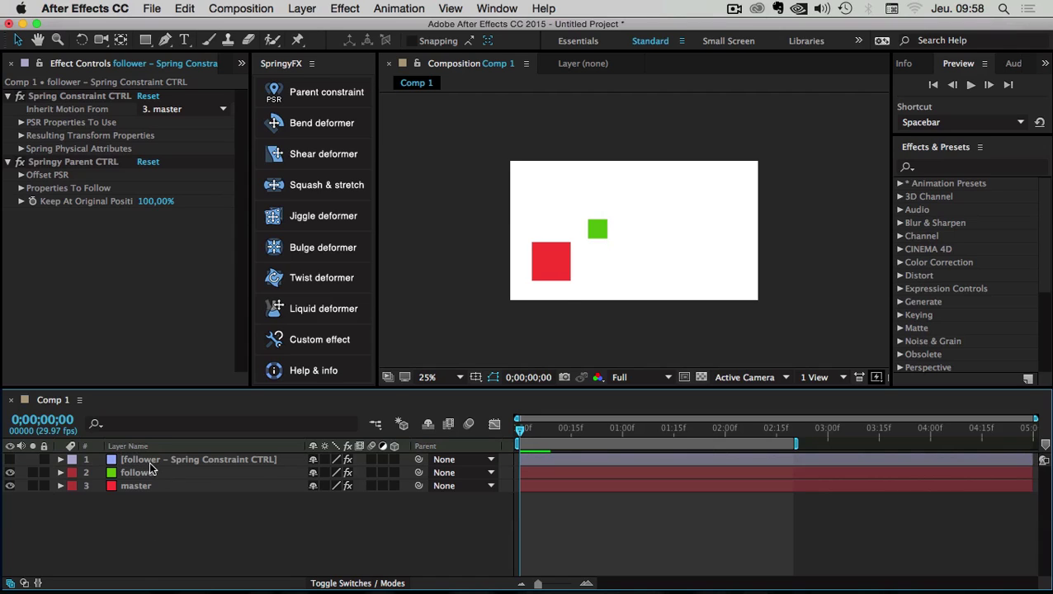
# Examine the Spring Constraint CTRL and Springy Parent CTRL effects on the follower's control layer, and deselect everything.
pyautogui.click(146, 462)
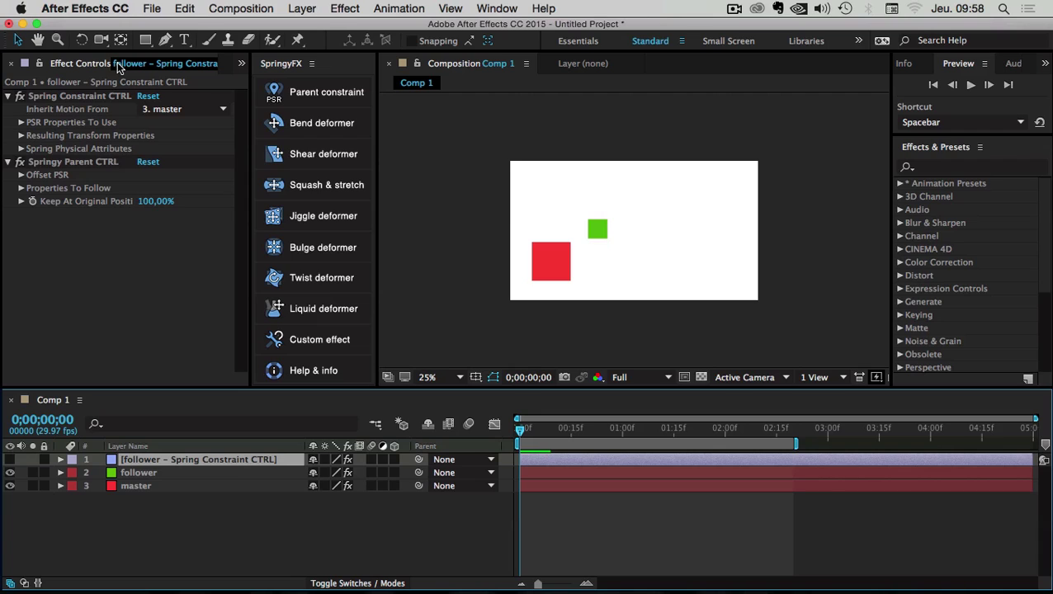
pyautogui.click(74, 97)
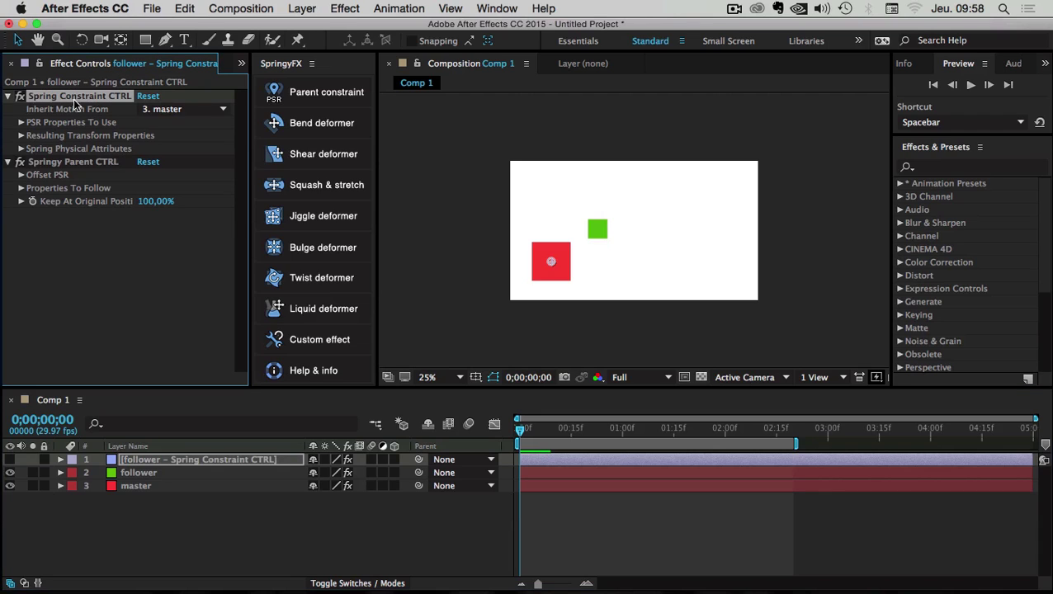
pyautogui.keyDown('shift'); pyautogui.click(69, 163); pyautogui.keyUp('shift')
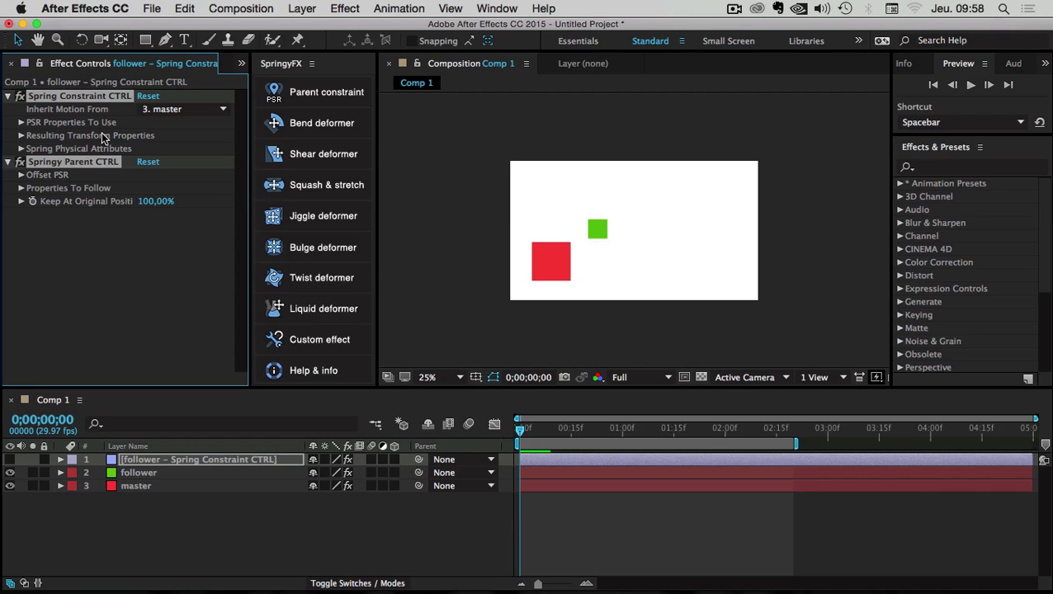
pyautogui.click(288, 543)
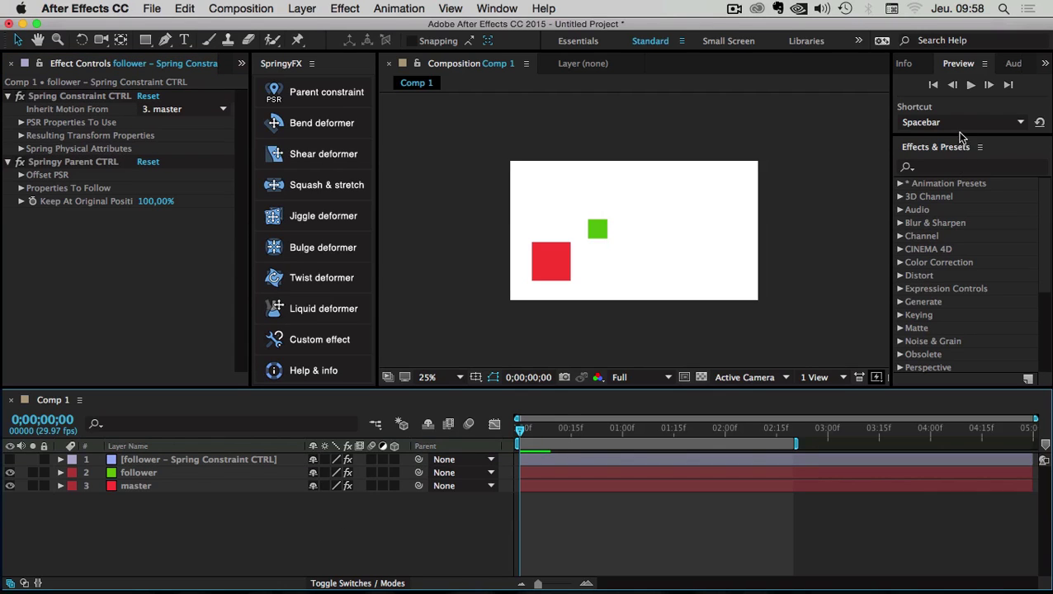
# Preview the animation and reveal the master layer's Position keyframes to compare its motion with the follower's.
pyautogui.click(970, 87)
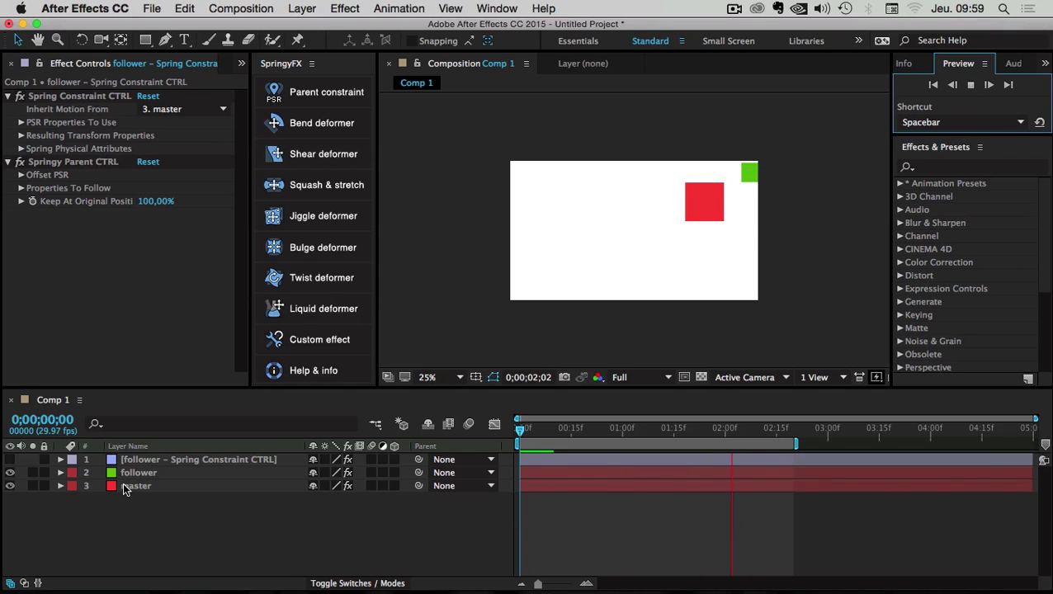
pyautogui.click(551, 486)
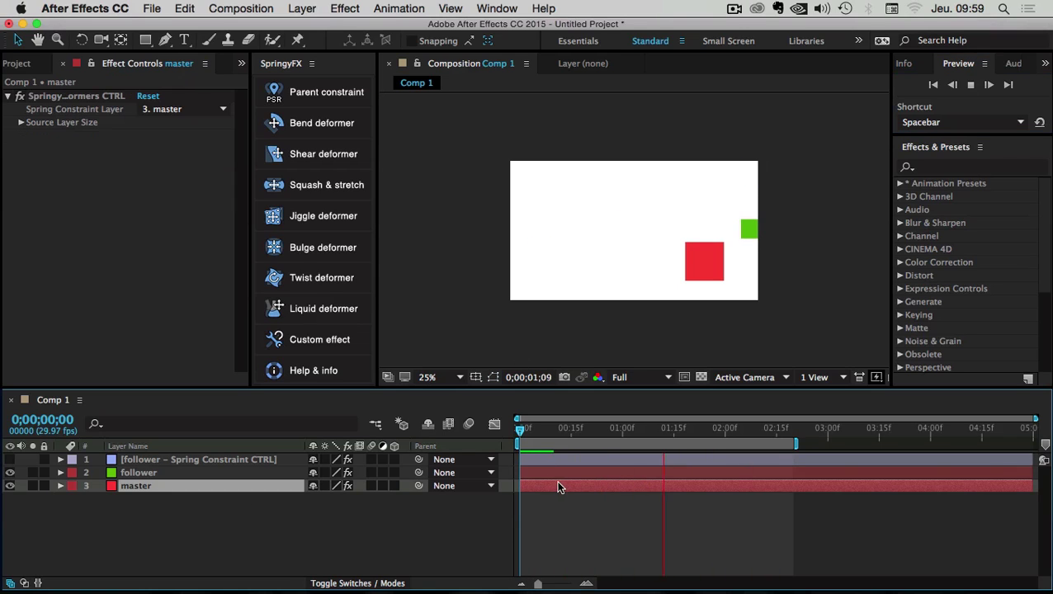
pyautogui.press('p')
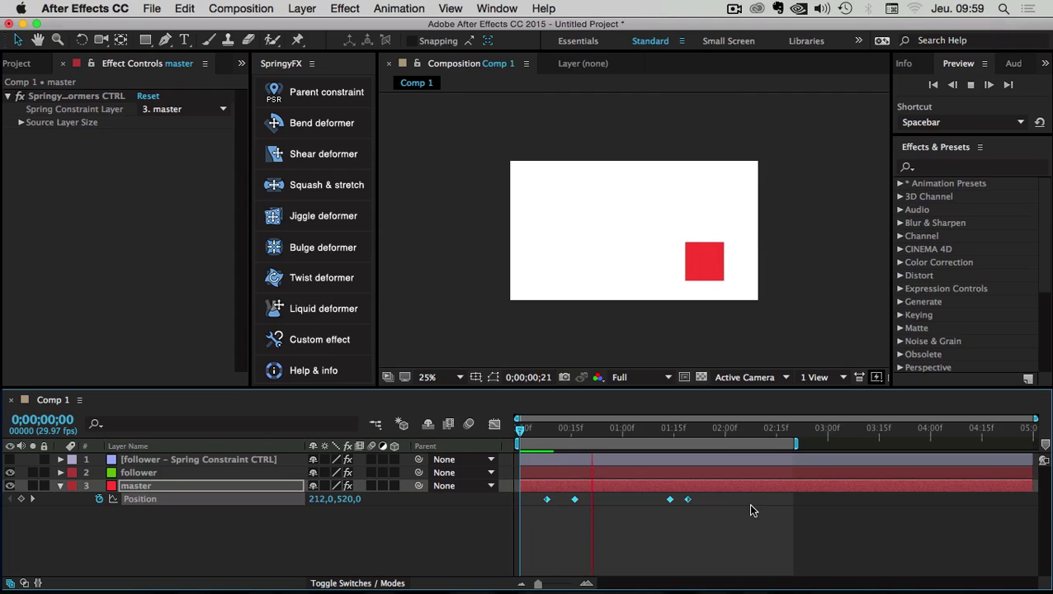
pyautogui.click(137, 473)
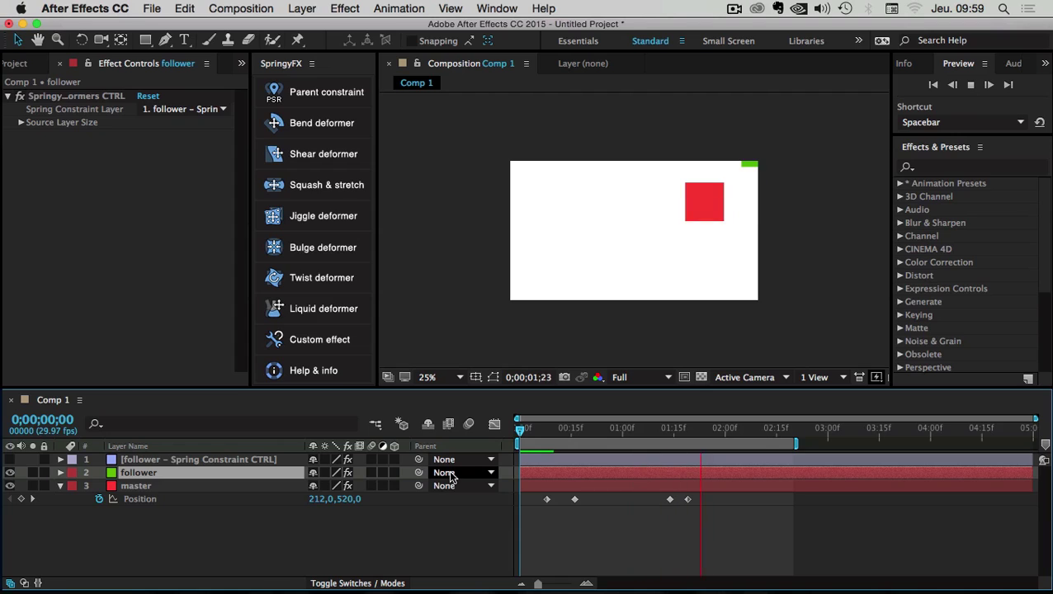
pyautogui.click(219, 541)
# Stop the preview, return the playhead to the first frame and select the master layer.
pyautogui.click(543, 431)
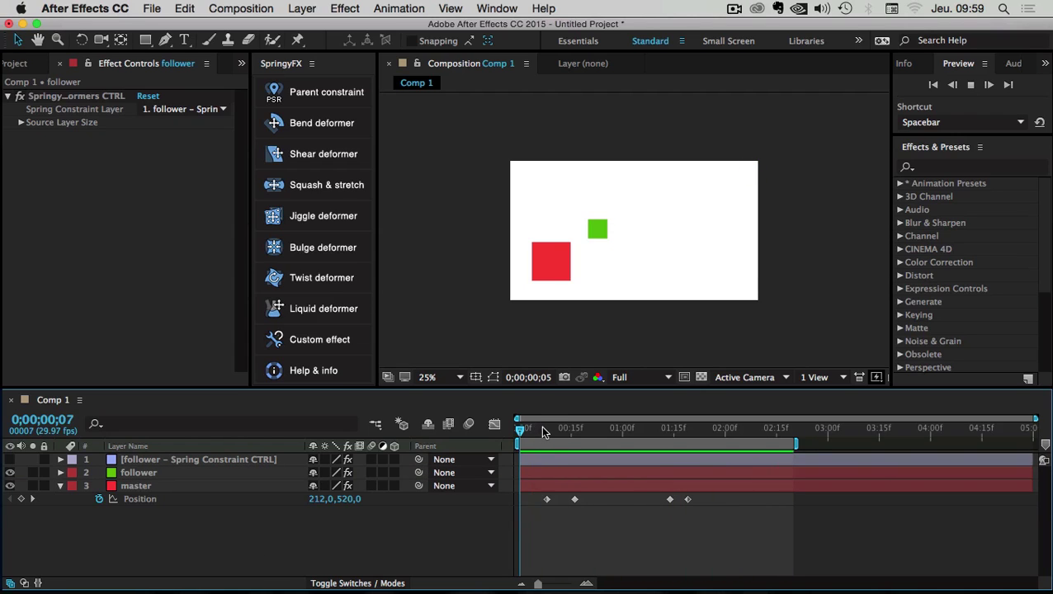
pyautogui.press('space')
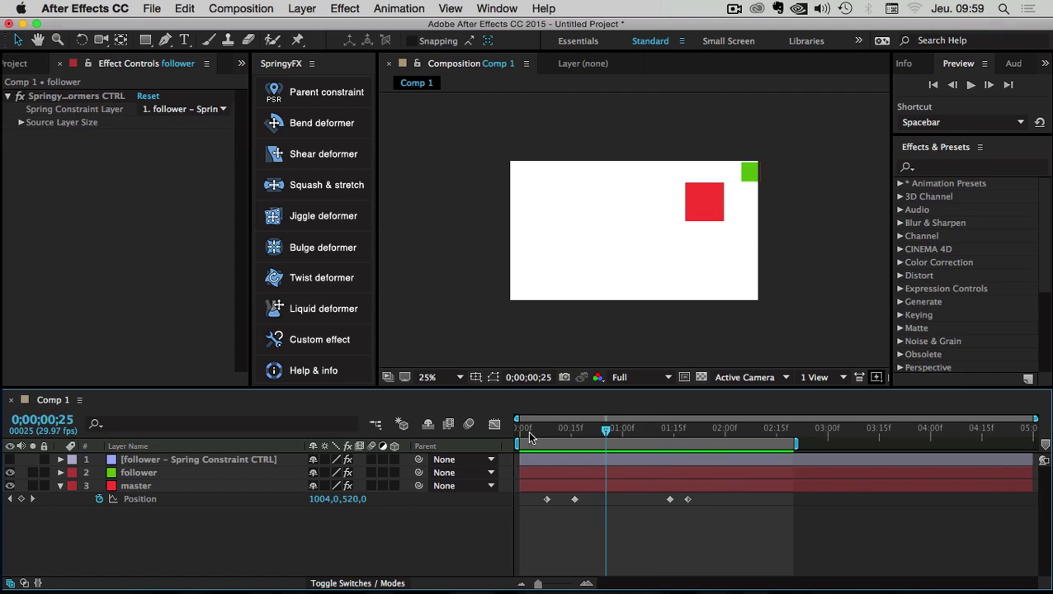
pyautogui.moveTo(529, 436); pyautogui.dragTo(494, 425)
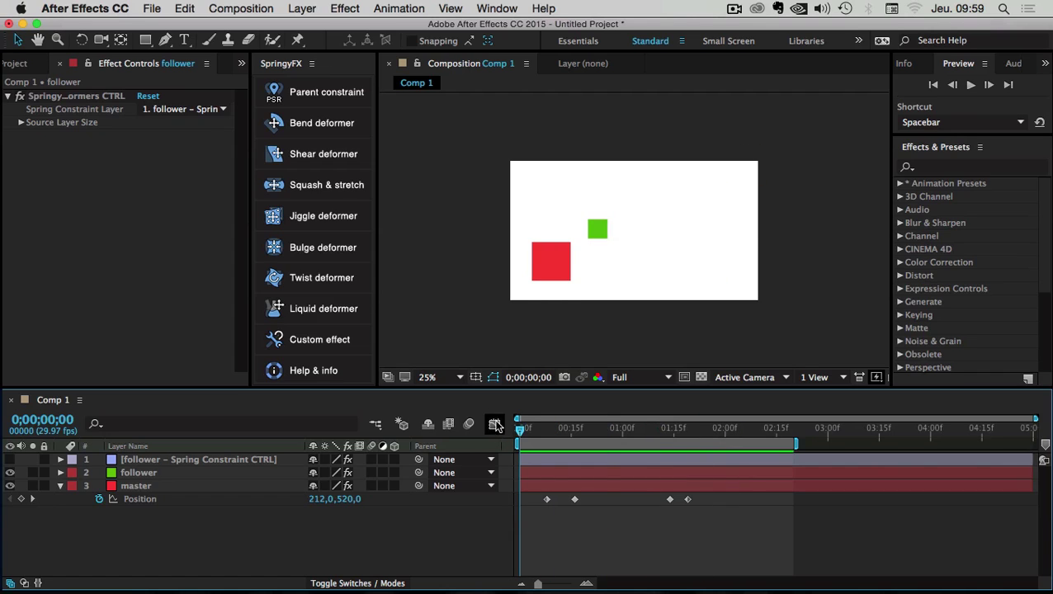
pyautogui.click(137, 492)
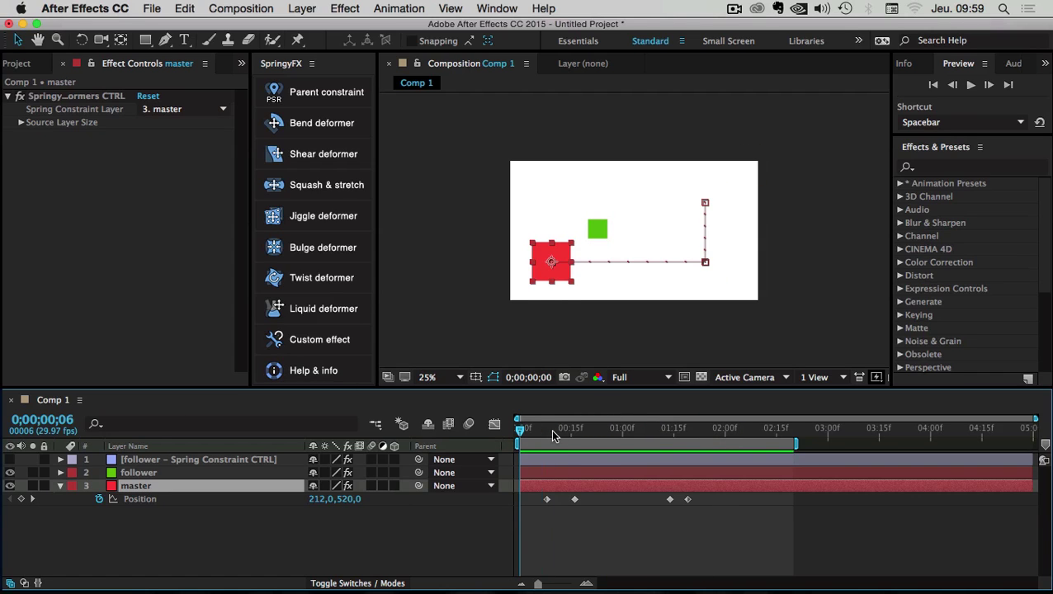
# Keyframe the master layer's Rotation at 0;00;00;27 and set it to one full turn at 0;00;01;02.
pyautogui.moveTo(554, 433); pyautogui.dragTo(610, 436)
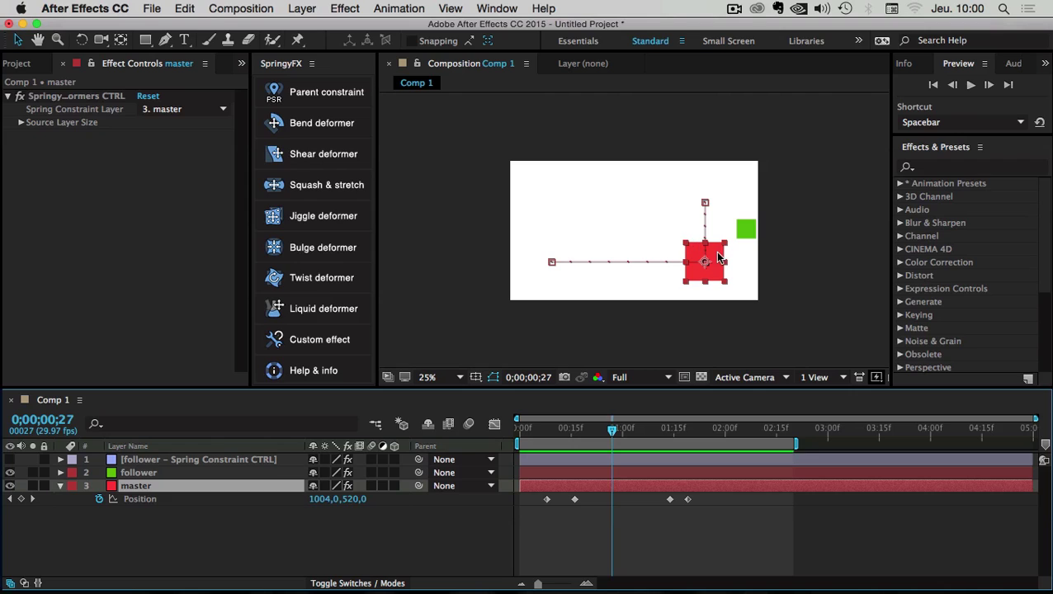
pyautogui.press('r')
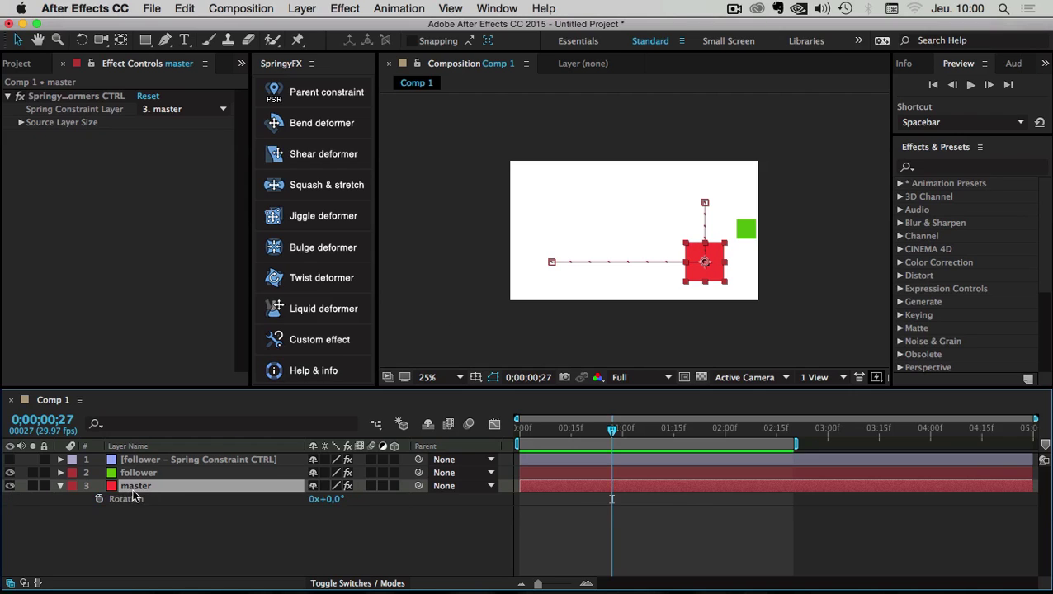
pyautogui.click(99, 499)
pyautogui.moveTo(608, 435); pyautogui.dragTo(629, 430)
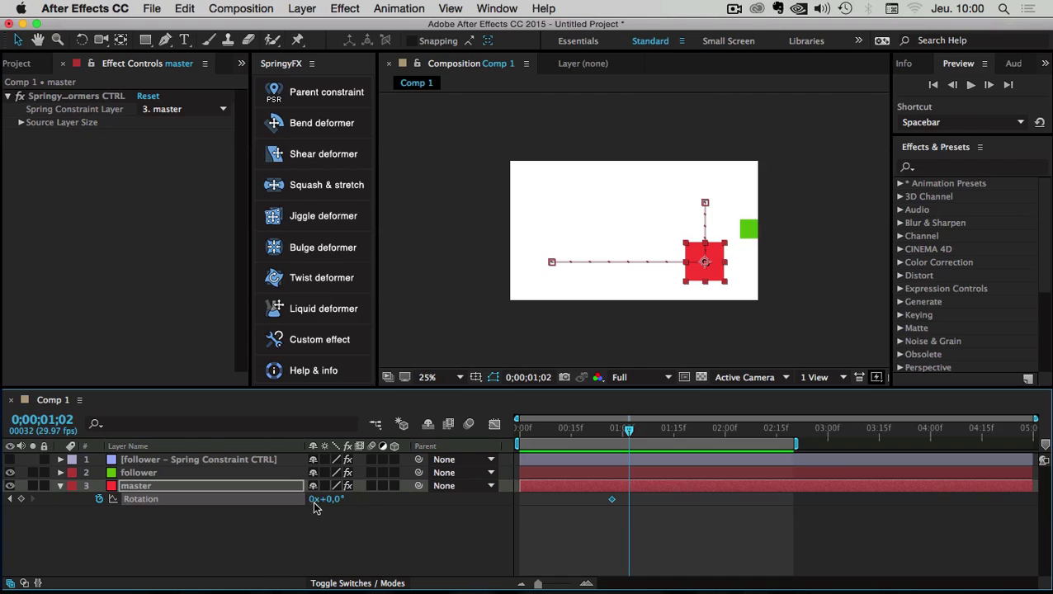
pyautogui.click(319, 512)
pyautogui.click(316, 499)
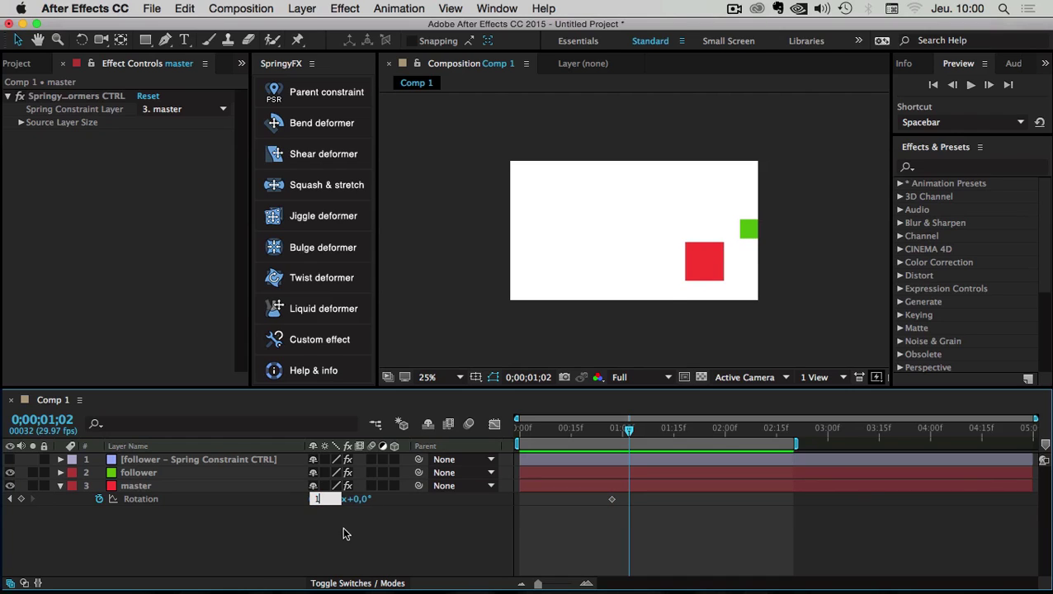
pyautogui.write('1')
pyautogui.press('Return')
# Scrub from the first Rotation keyframe to 0;00;02;19 to check how the follower reacts to the master's spin.
pyautogui.moveTo(601, 426)
pyautogui.mouseDown()
pyautogui.moveTo(631, 427)
pyautogui.moveTo(600, 431)
pyautogui.moveTo(611, 428)
pyautogui.mouseUp()
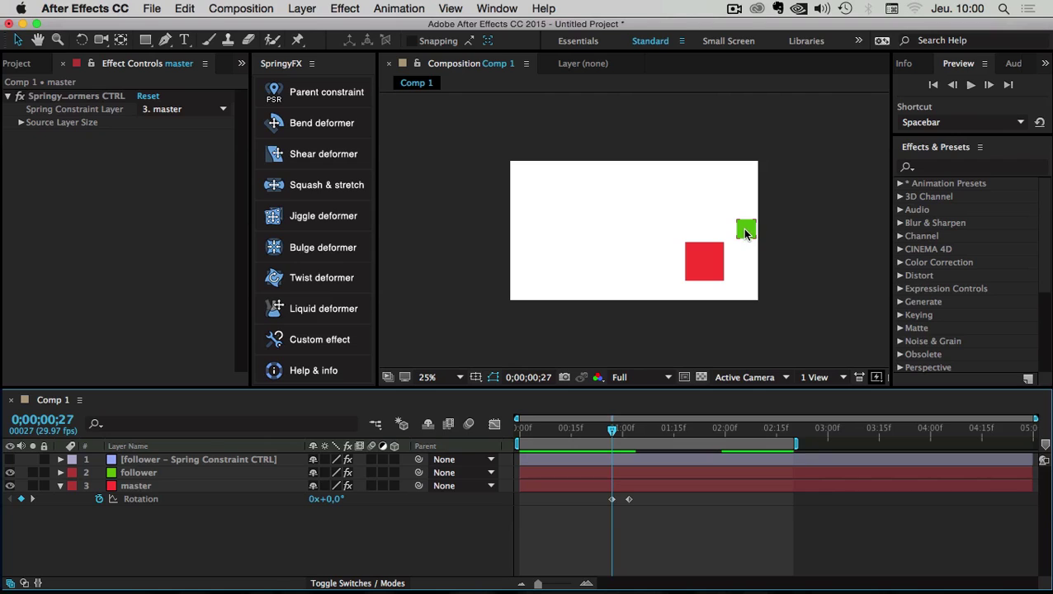
pyautogui.moveTo(612, 427); pyautogui.dragTo(650, 428)
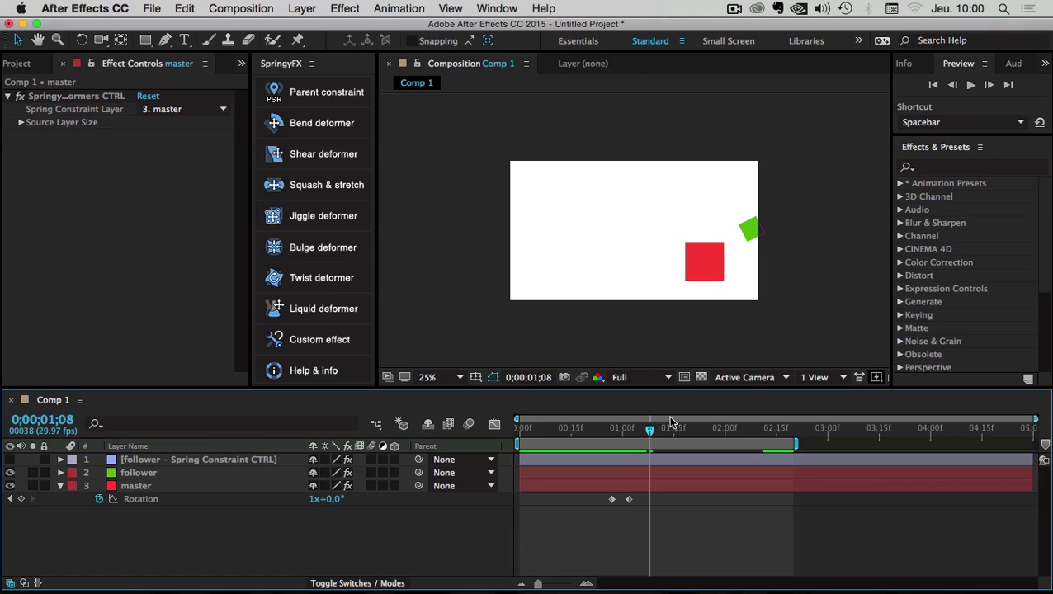
pyautogui.moveTo(650, 430); pyautogui.dragTo(790, 430)
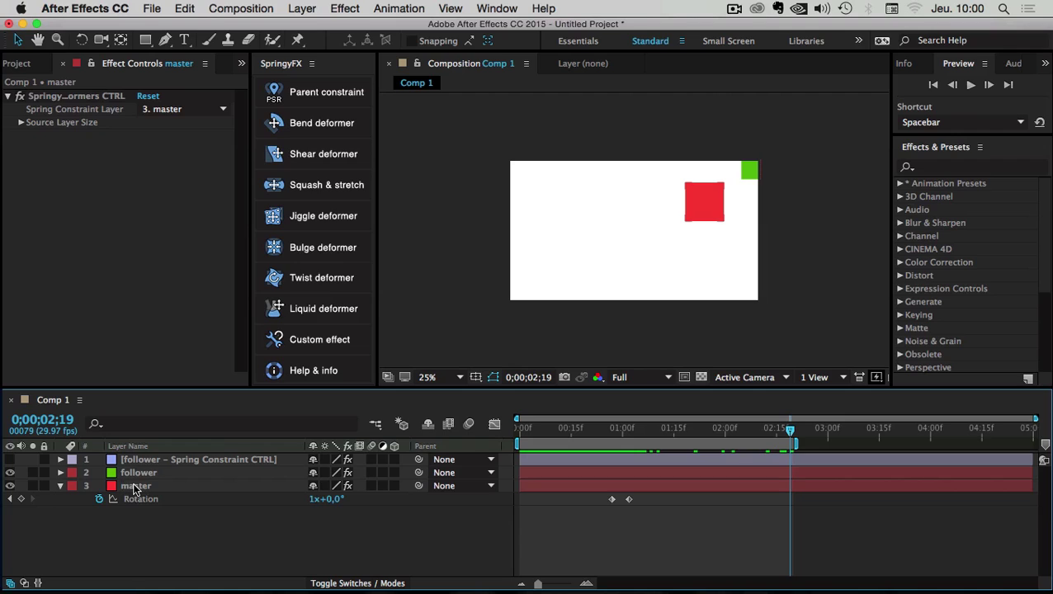
# Start animating the master layer's Scale with a 100% keyframe at 0;00;02;13.
pyautogui.moveTo(763, 428)
pyautogui.mouseDown()
pyautogui.moveTo(754, 428)
pyautogui.moveTo(768, 428)
pyautogui.mouseUp()
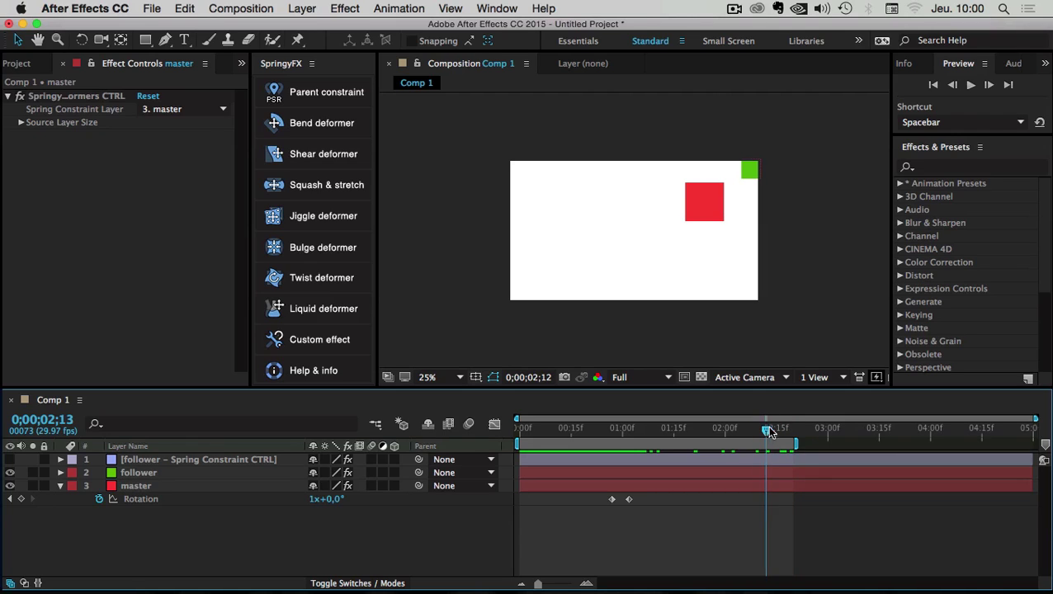
pyautogui.click(143, 489)
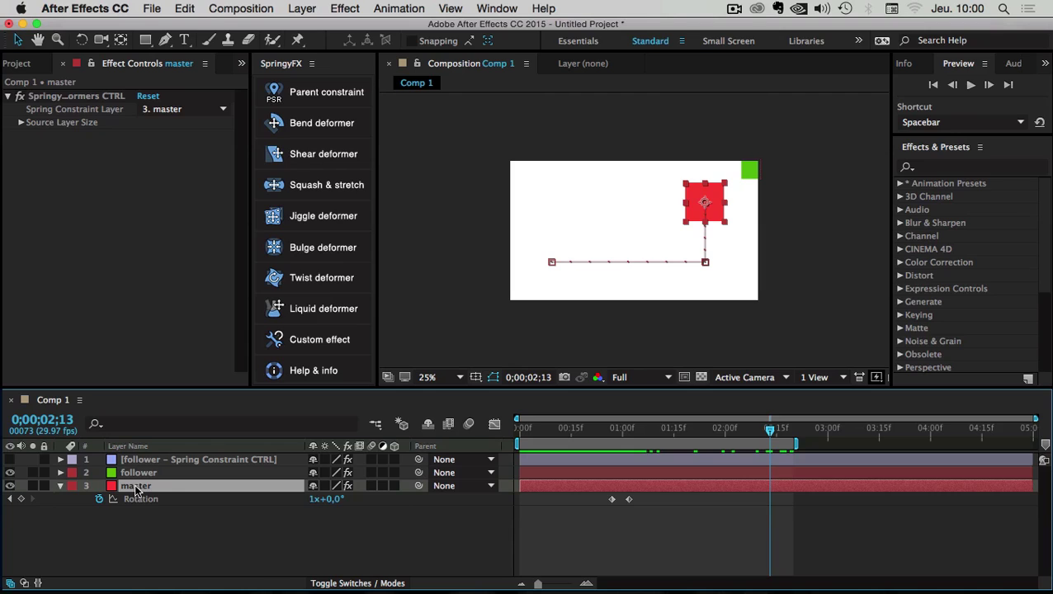
pyautogui.press('s')
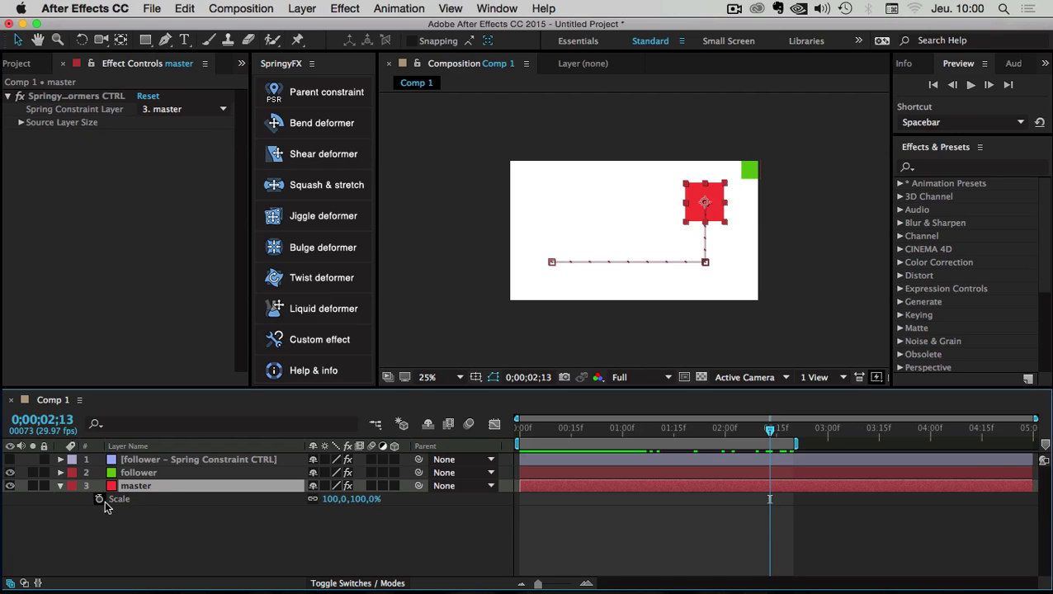
pyautogui.click(99, 499)
pyautogui.press('Return')
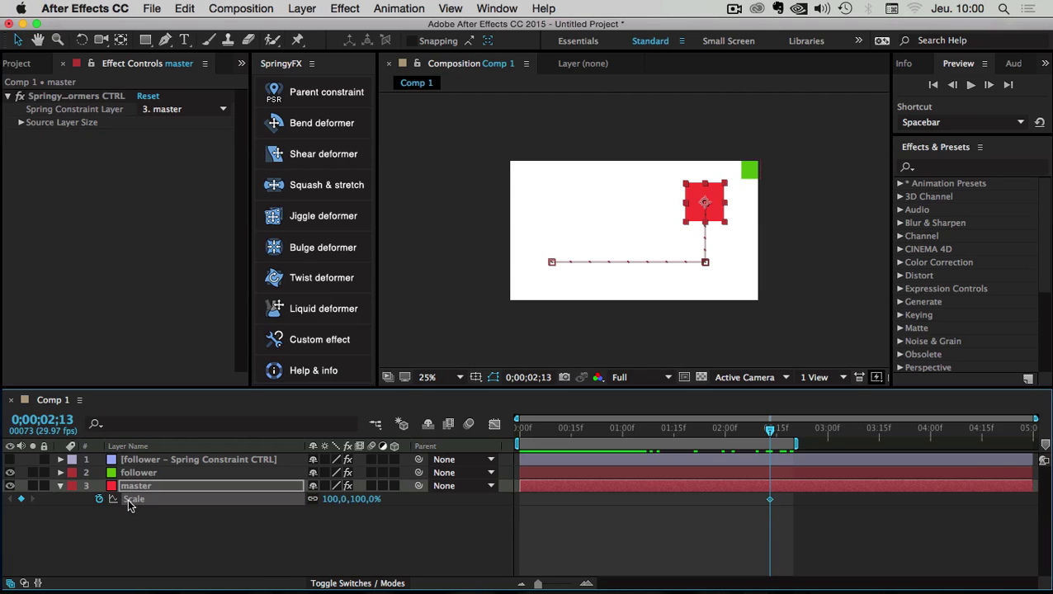
# Set the master's Scale to 25% at 0;00;02;21 and shift that keyframe a few frames earlier.
pyautogui.moveTo(769, 430); pyautogui.dragTo(797, 429)
pyautogui.moveTo(725, 183); pyautogui.dragTo(706, 203)
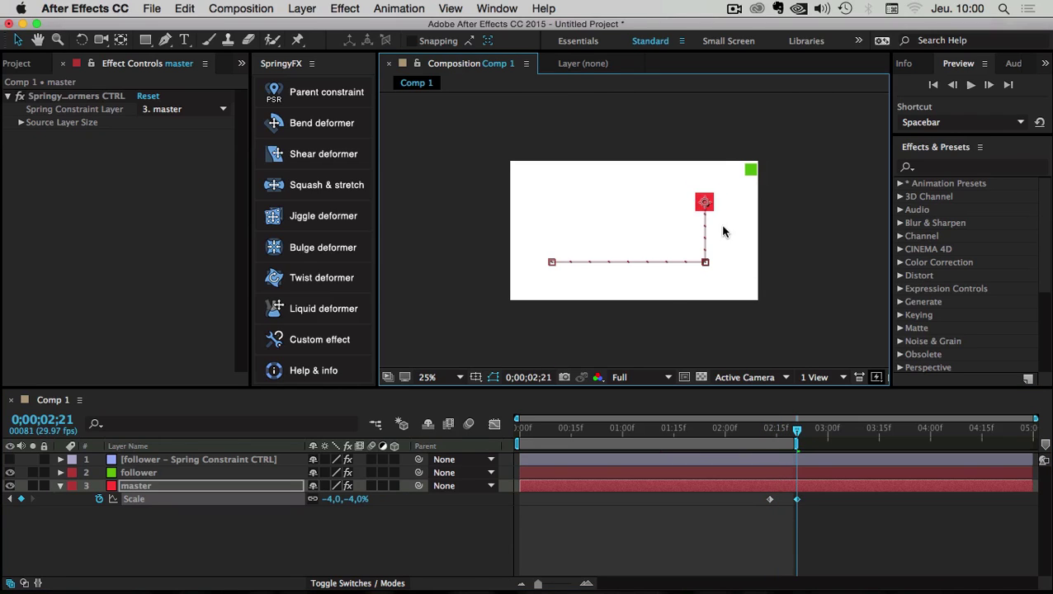
pyautogui.click(332, 500)
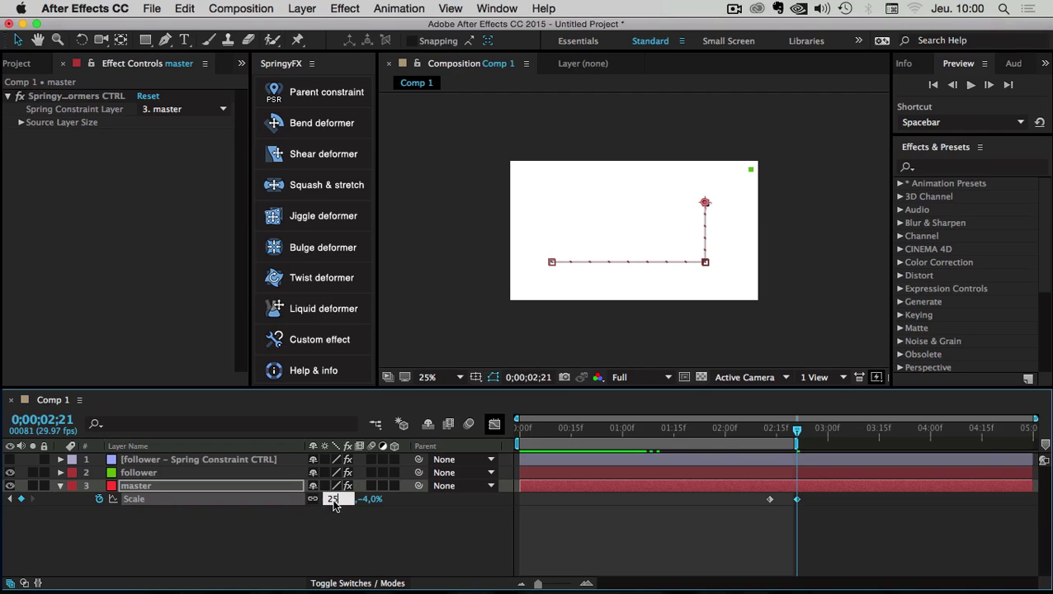
pyautogui.write('25')
pyautogui.press('Return')
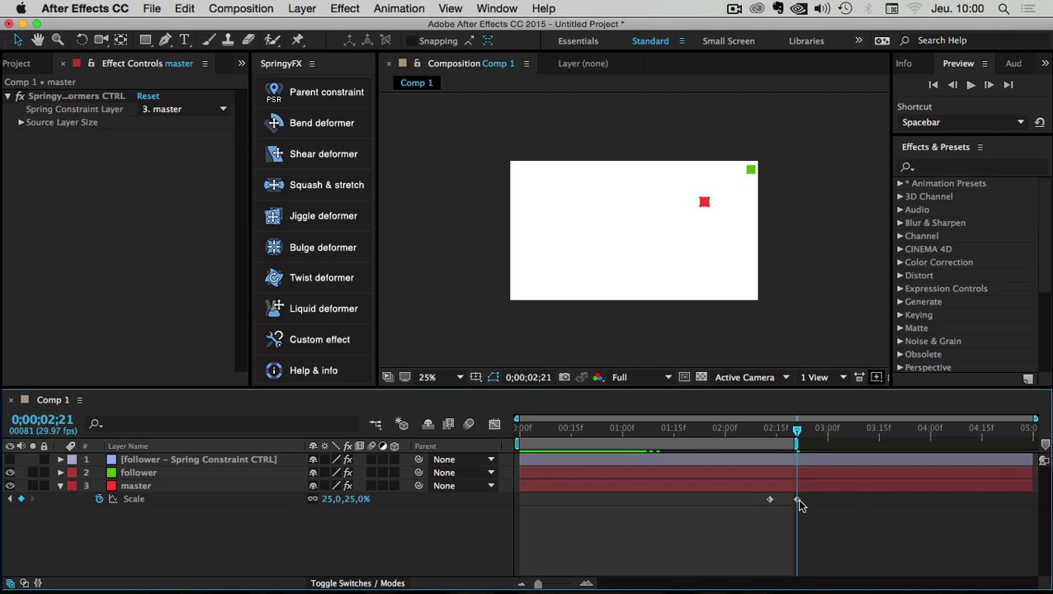
pyautogui.click(791, 500)
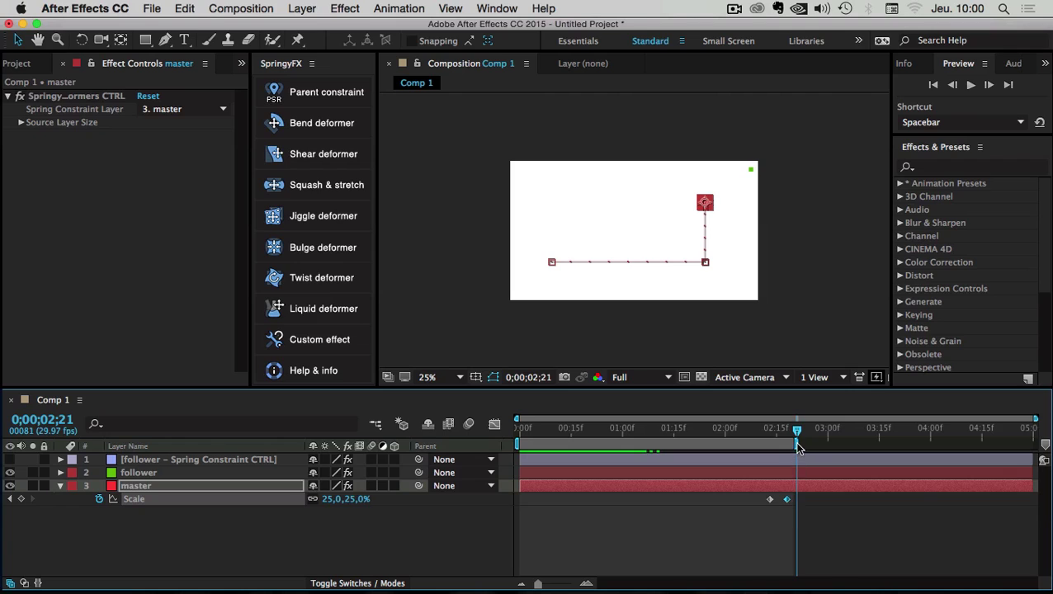
# Extend the work area to about four seconds and scrub across the Scale keyframes to check the follower's shrinking.
pyautogui.moveTo(797, 444); pyautogui.dragTo(926, 444)
pyautogui.click(766, 430)
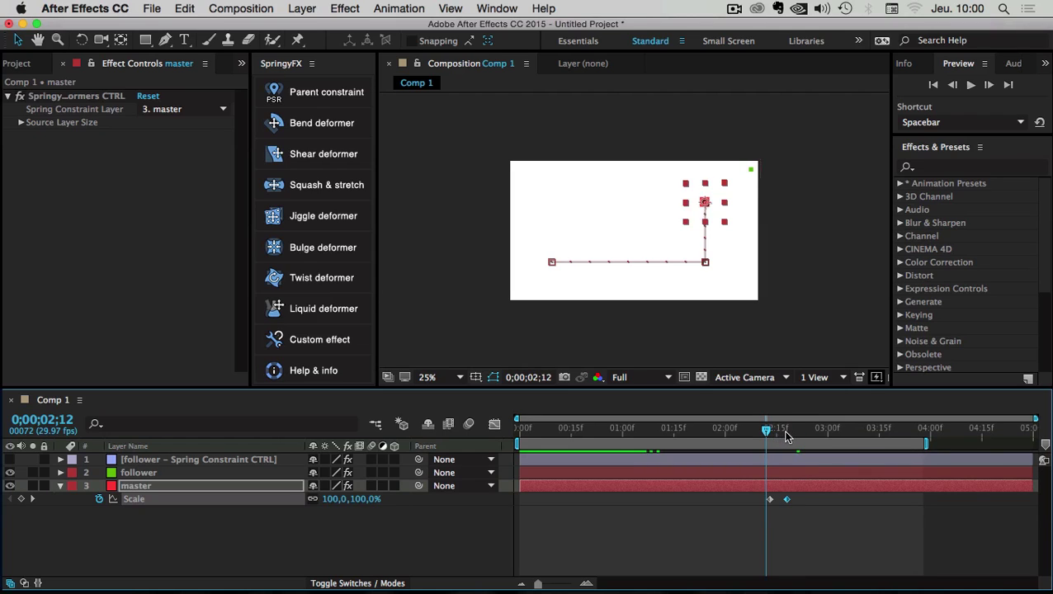
pyautogui.moveTo(785, 437); pyautogui.dragTo(817, 437)
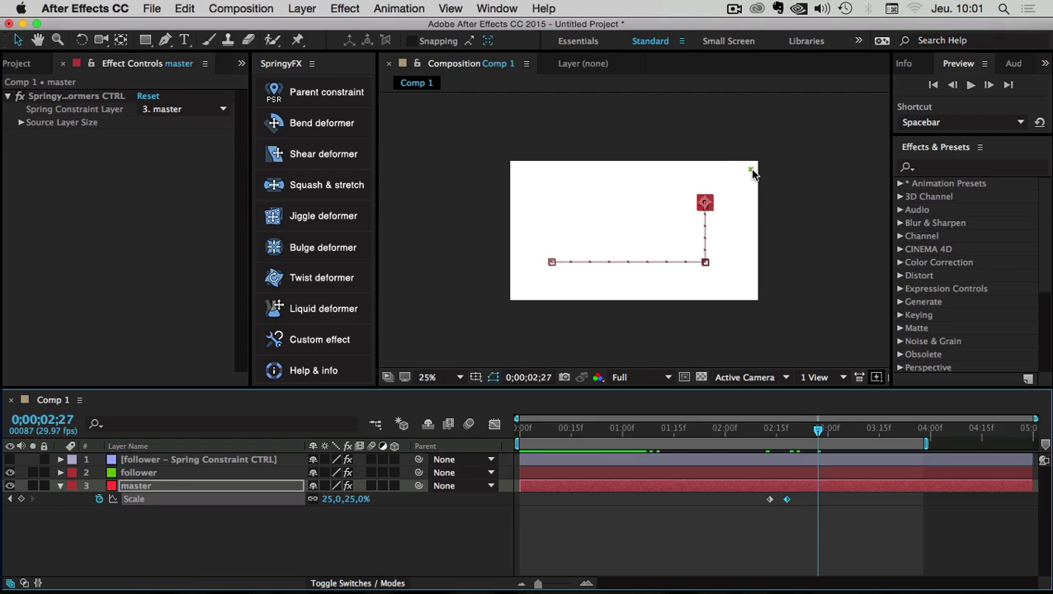
# Hold the master's Scale with a keyframe at 0;00;03;04, set 200% at 0;00;03;08 and nudge that last keyframe slightly later.
pyautogui.moveTo(830, 427)
pyautogui.mouseDown()
pyautogui.moveTo(853, 428)
pyautogui.moveTo(842, 427)
pyautogui.mouseUp()
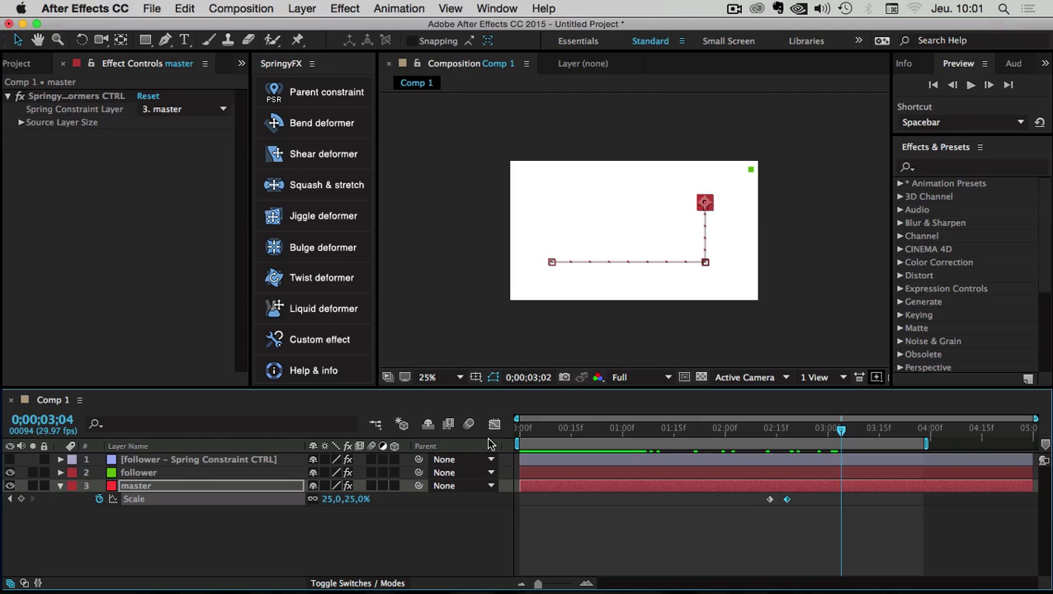
pyautogui.click(22, 500)
pyautogui.moveTo(835, 430); pyautogui.dragTo(856, 433)
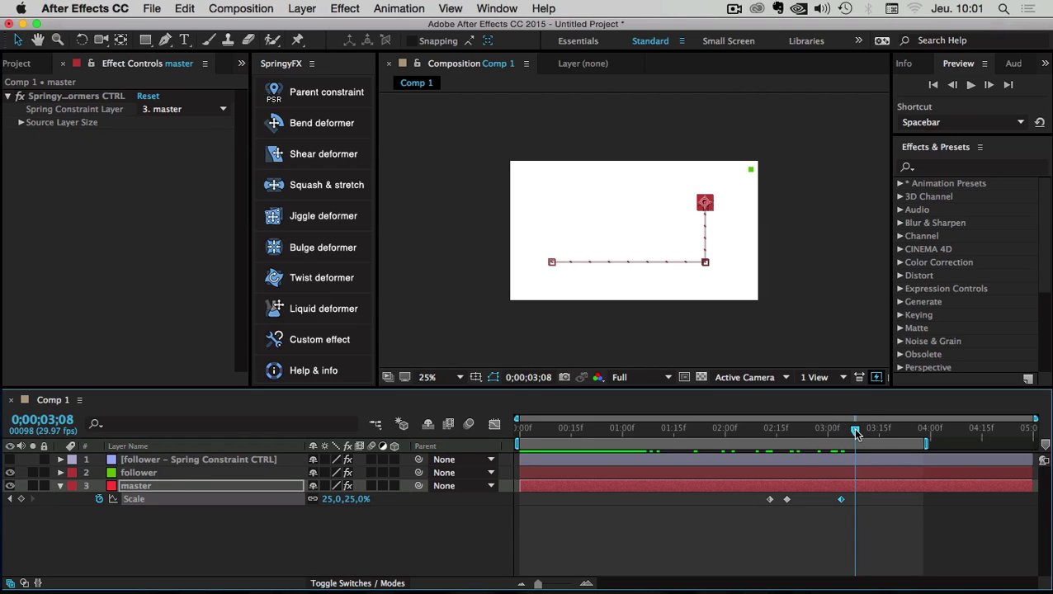
pyautogui.click(331, 500)
pyautogui.write('20')
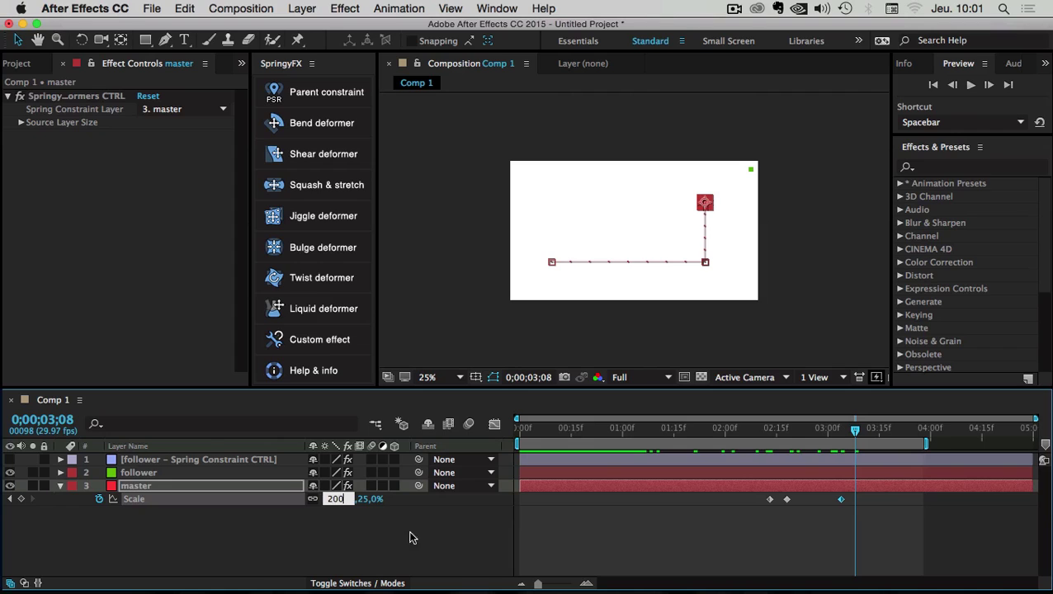
pyautogui.write('0')
pyautogui.click(412, 537)
pyautogui.click(858, 500)
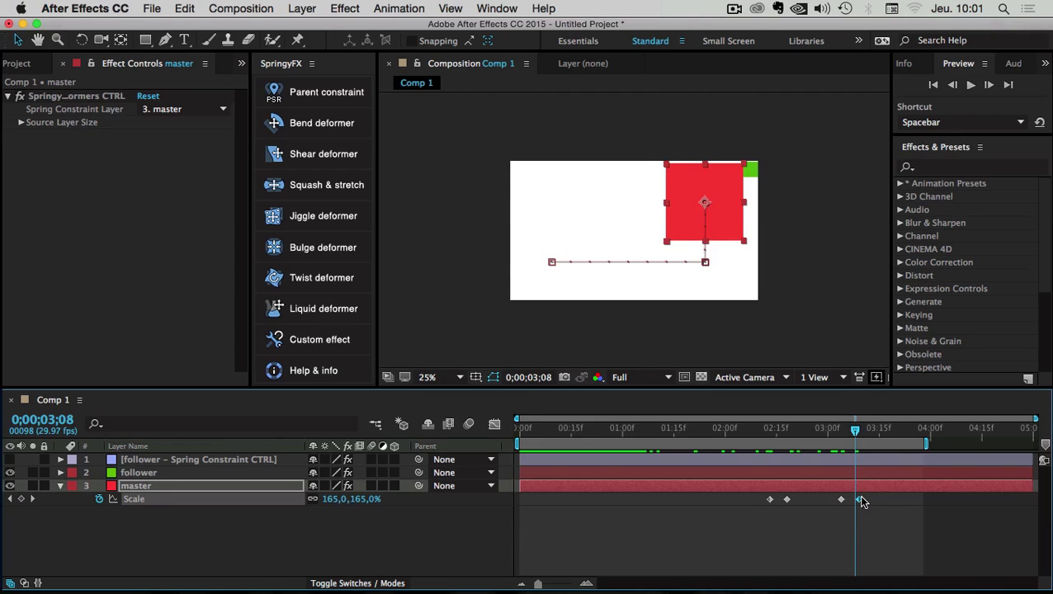
pyautogui.click(916, 526)
# Return the playhead to the first frame and preview the full animation.
pyautogui.click(793, 429)
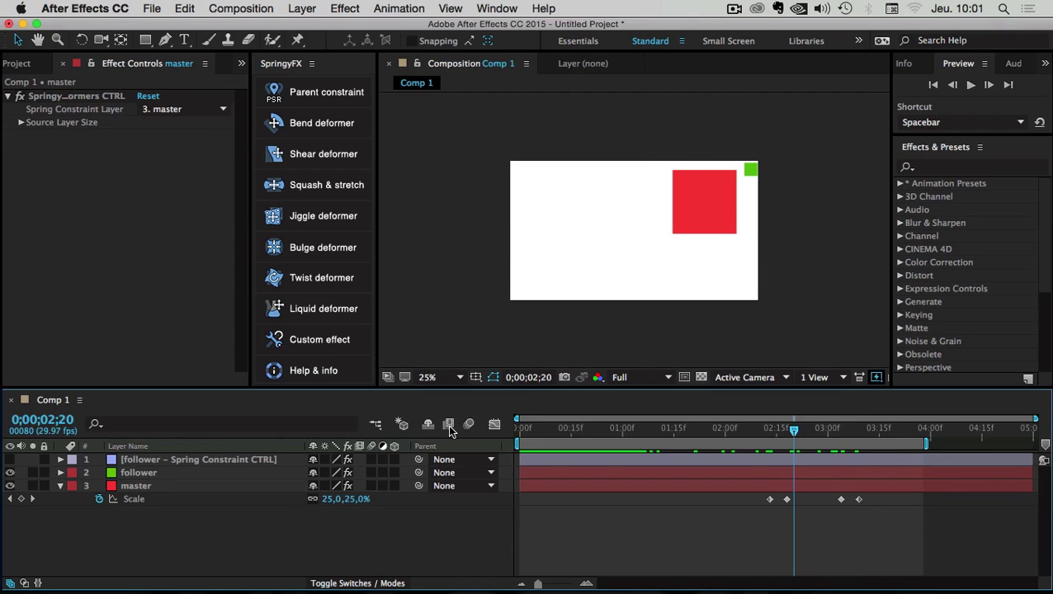
pyautogui.press('Home')
pyautogui.click(971, 85)
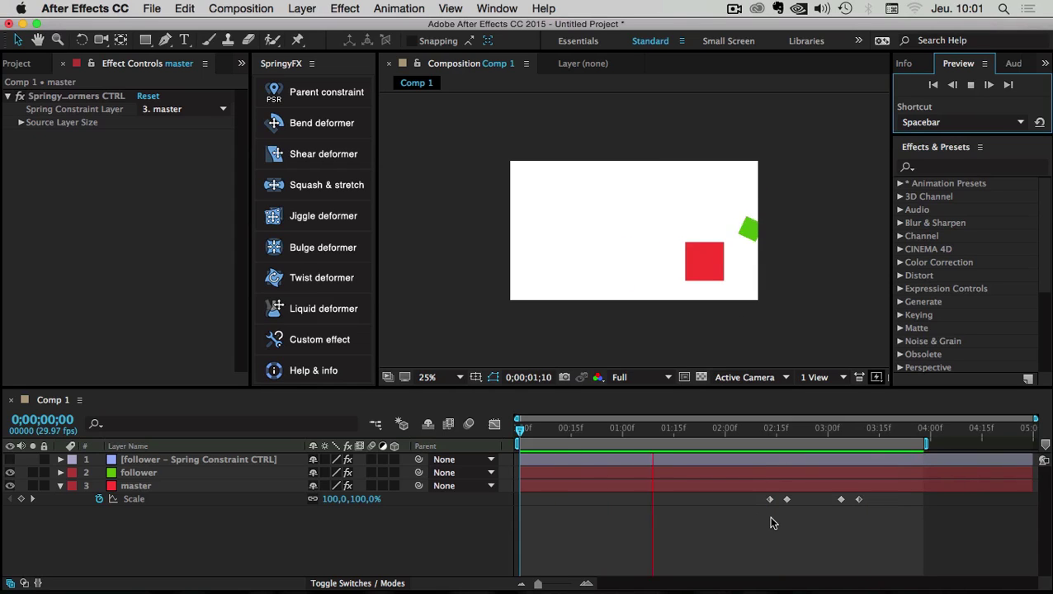
# Reveal all keyframed properties of the master layer and compare its Position, Scale and Rotation keyframes with the playing preview.
pyautogui.click(730, 486)
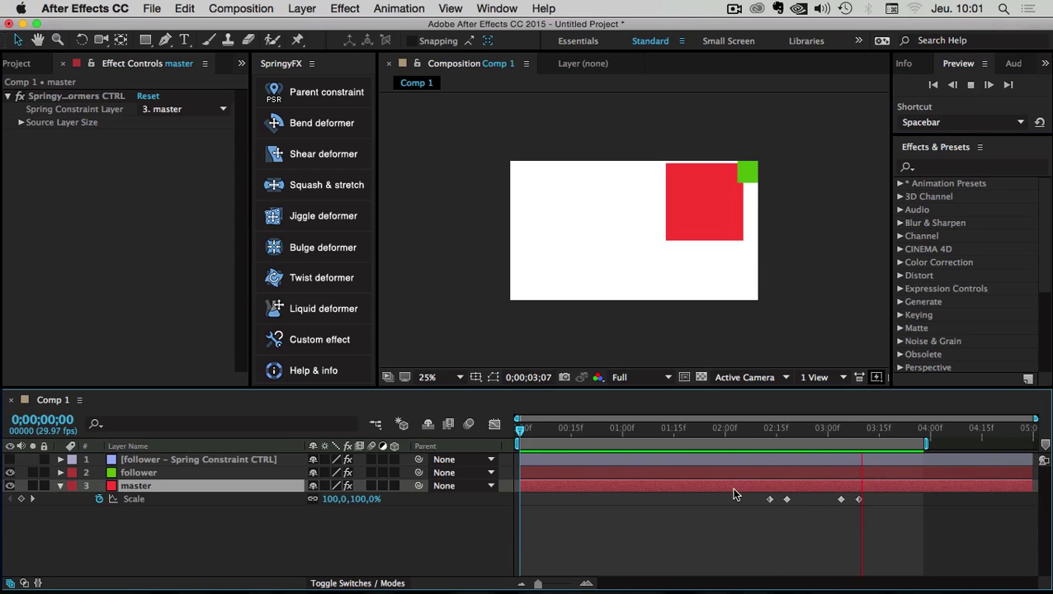
pyautogui.press('u')
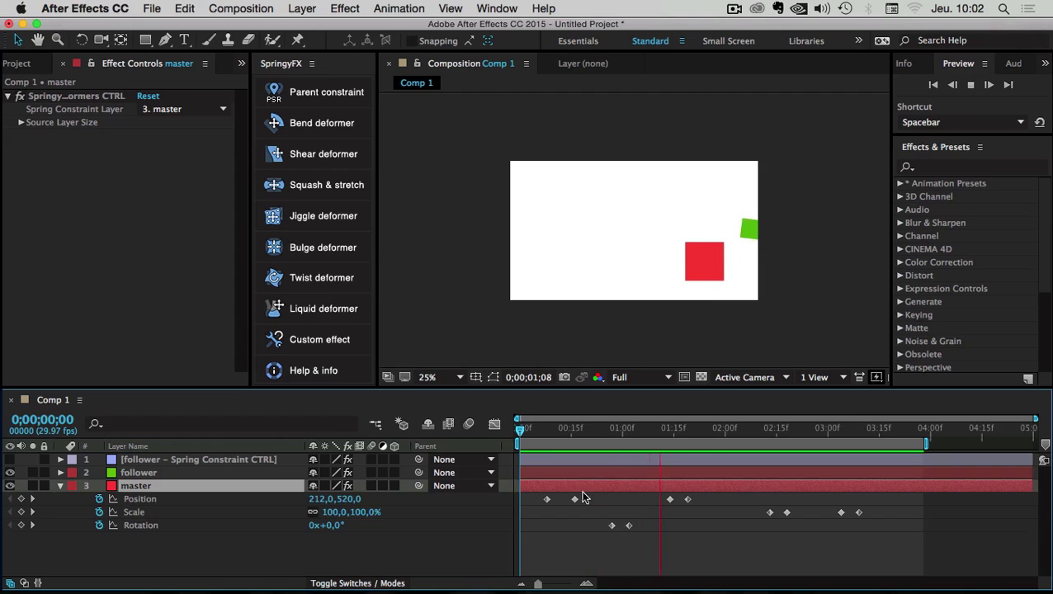
pyautogui.click(139, 499)
pyautogui.click(137, 513)
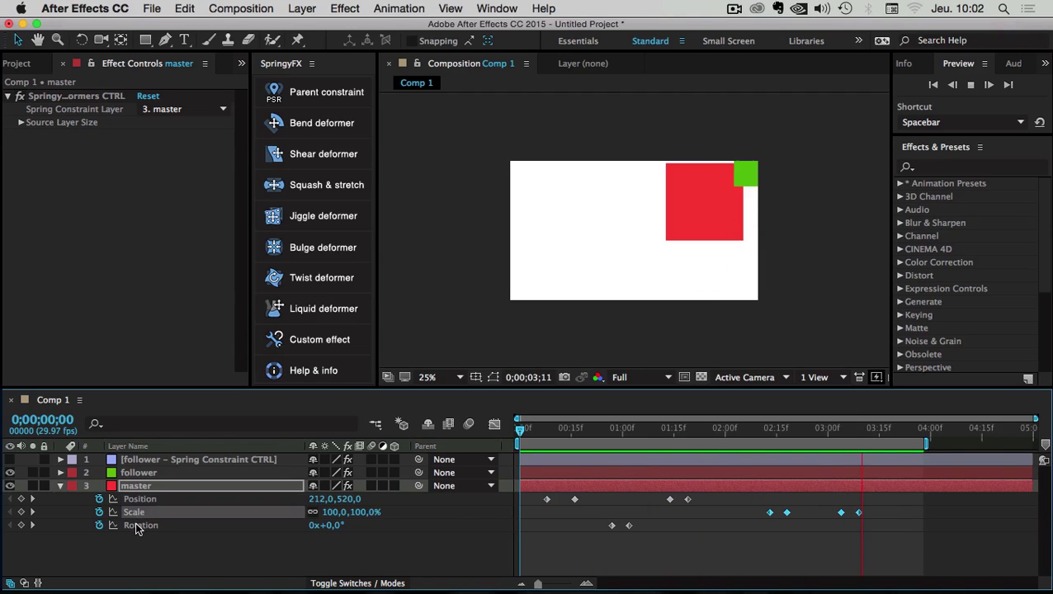
pyautogui.click(141, 525)
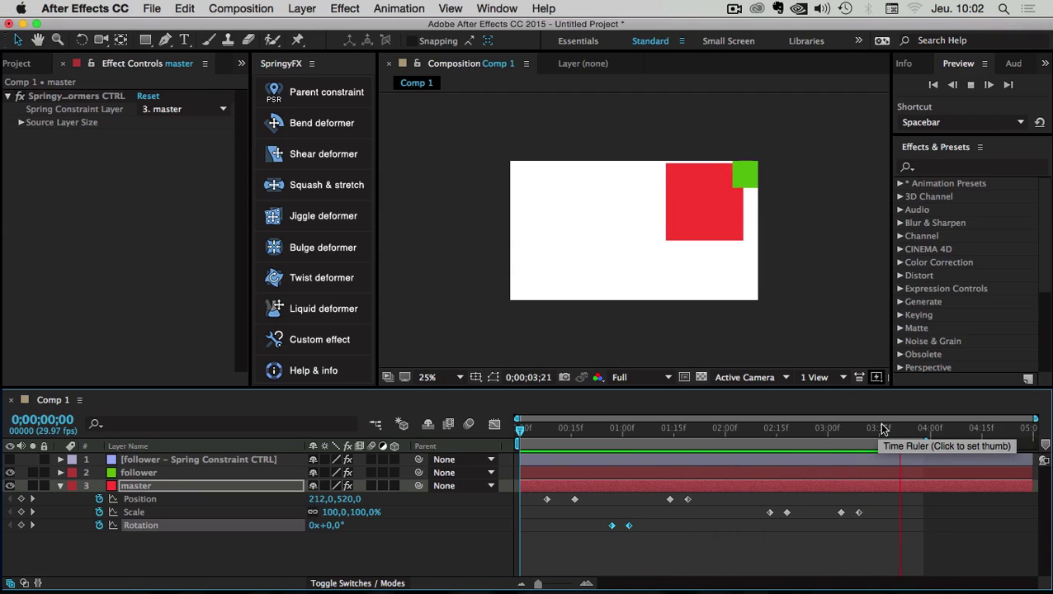
pyautogui.press('space')
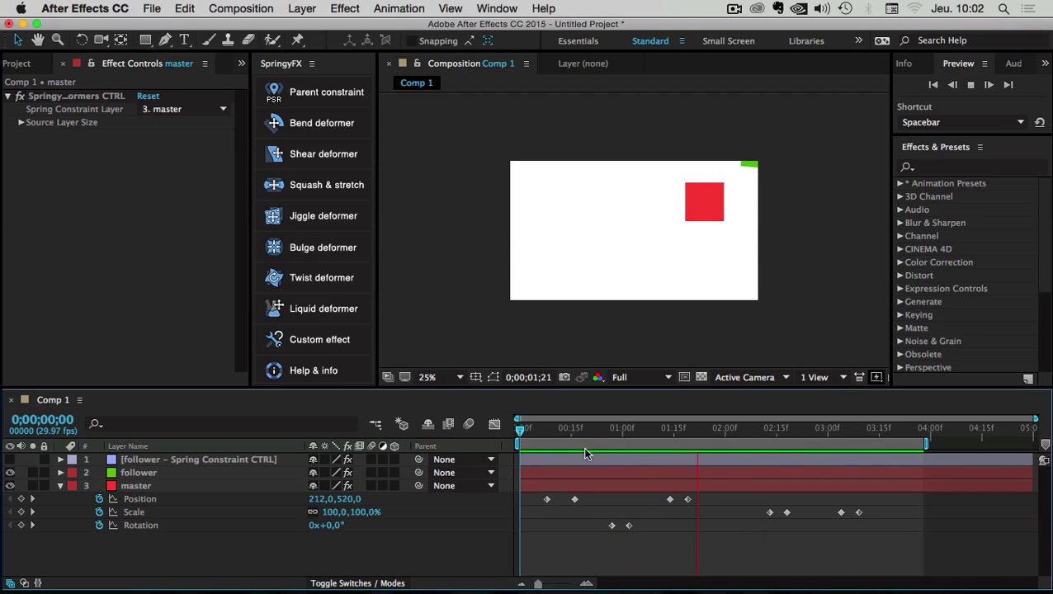
# Move the playhead to 0;00;02;03 and reveal the follower layer's Position property, keeping the Comp 1 view displayed.
pyautogui.moveTo(562, 430); pyautogui.dragTo(737, 429)
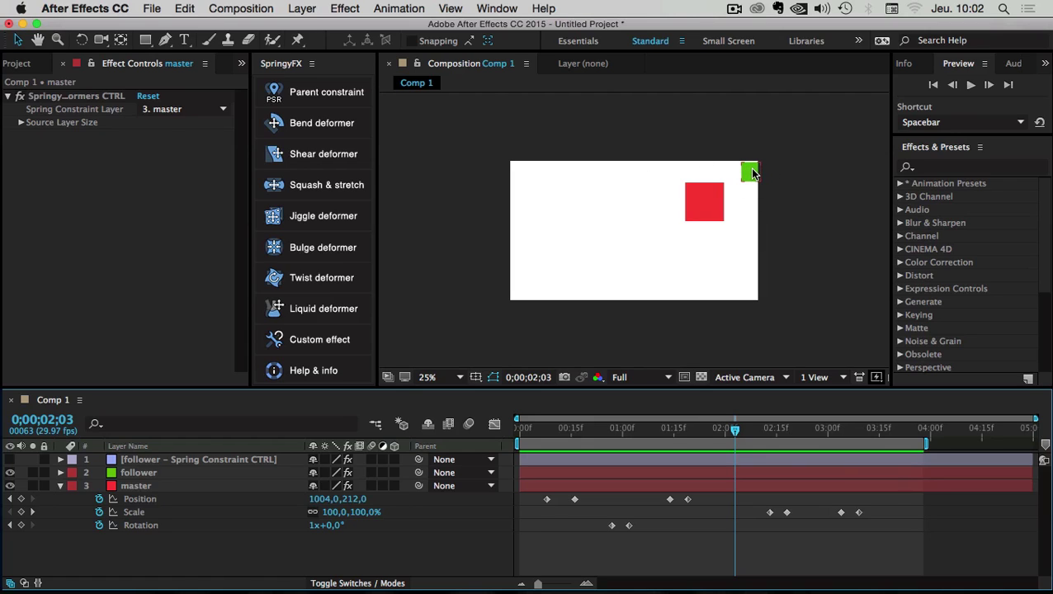
pyautogui.click(750, 173)
pyautogui.press('Return')
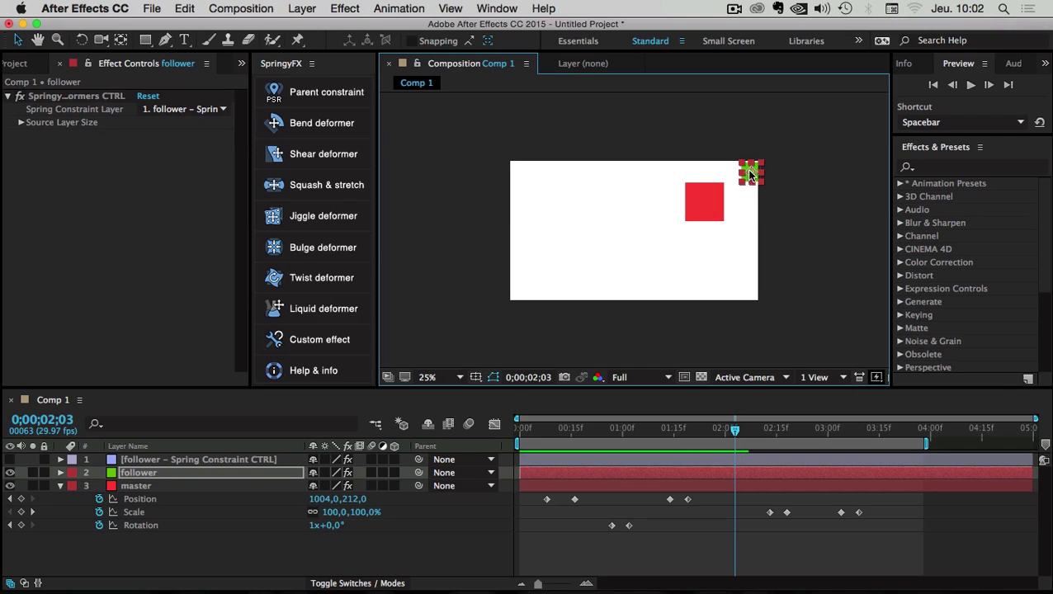
pyautogui.doubleClick(136, 474)
pyautogui.press('p')
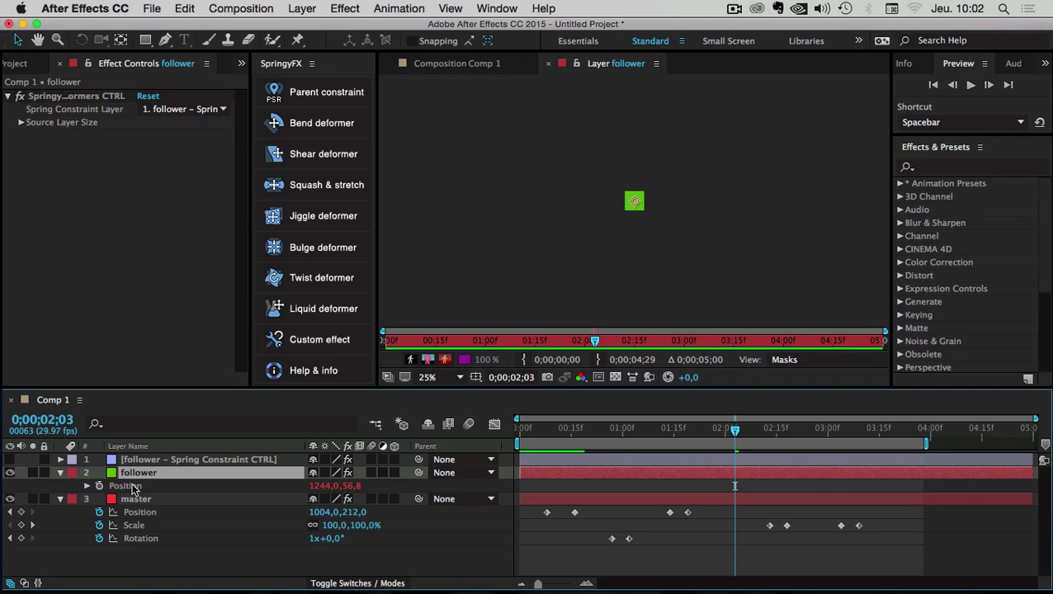
pyautogui.click(441, 63)
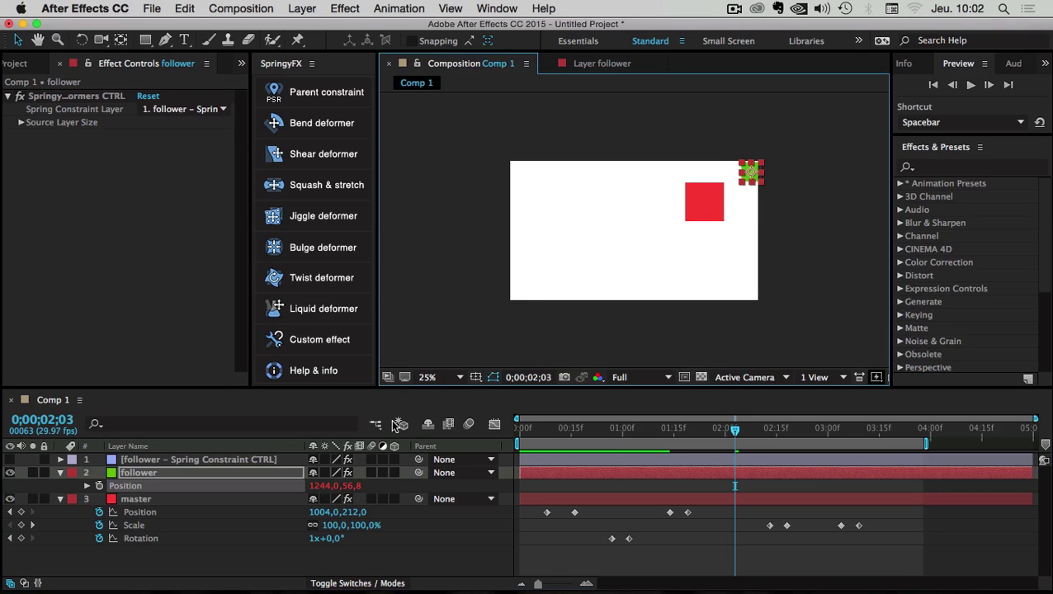
# Reselect the follower solid in the composition, open it in its own layer view and return to Comp 1.
pyautogui.click(378, 488)
pyautogui.click(751, 175)
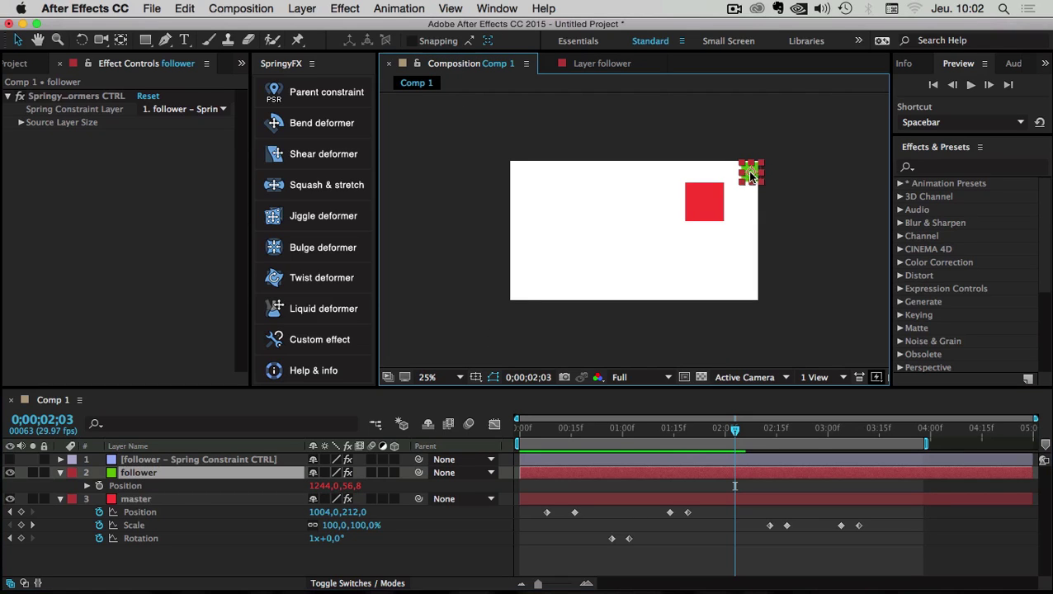
pyautogui.doubleClick(751, 177)
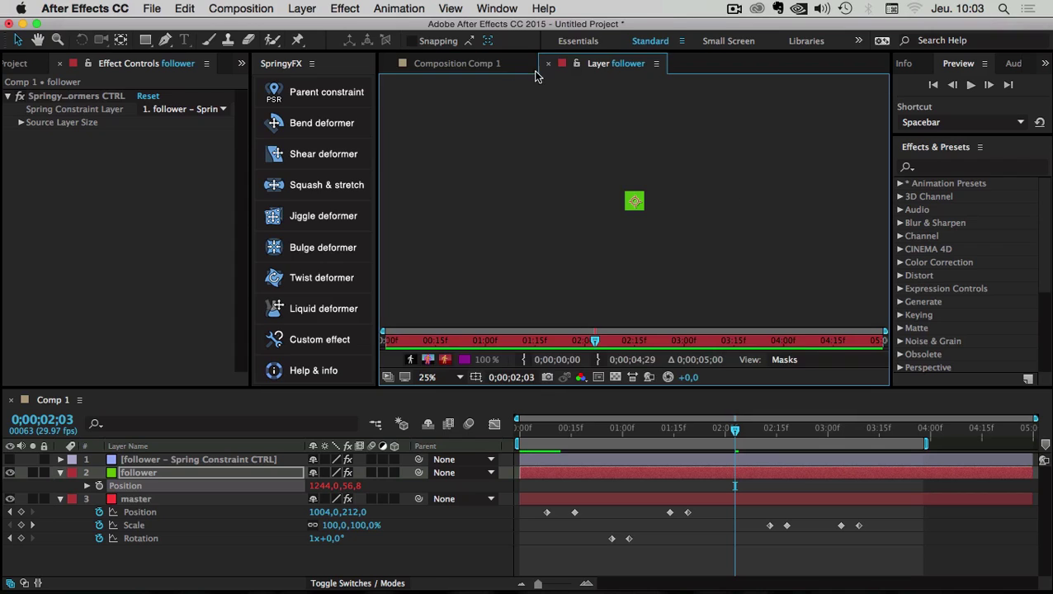
pyautogui.click(510, 65)
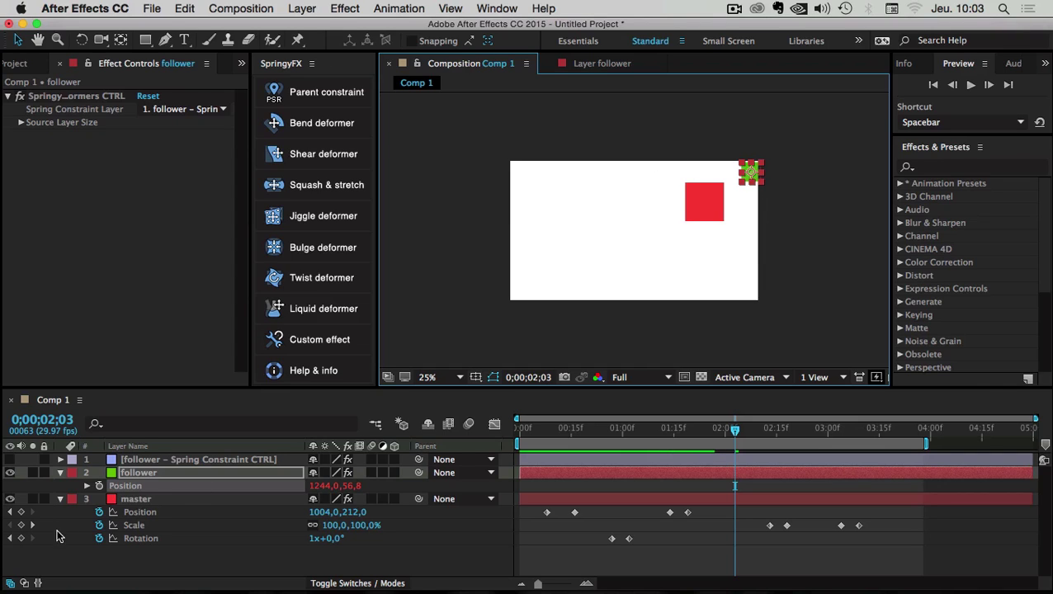
# Compare the effects on the follower layer with those on its Spring Constraint CTRL layer, including Springy Parent CTRL.
pyautogui.click(46, 489)
pyautogui.click(122, 474)
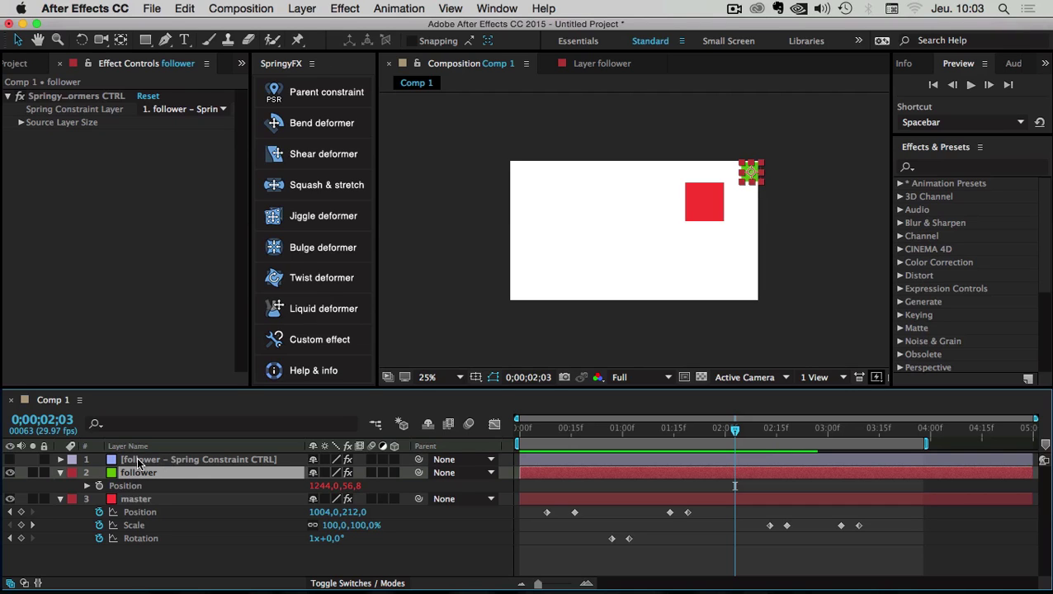
pyautogui.click(182, 460)
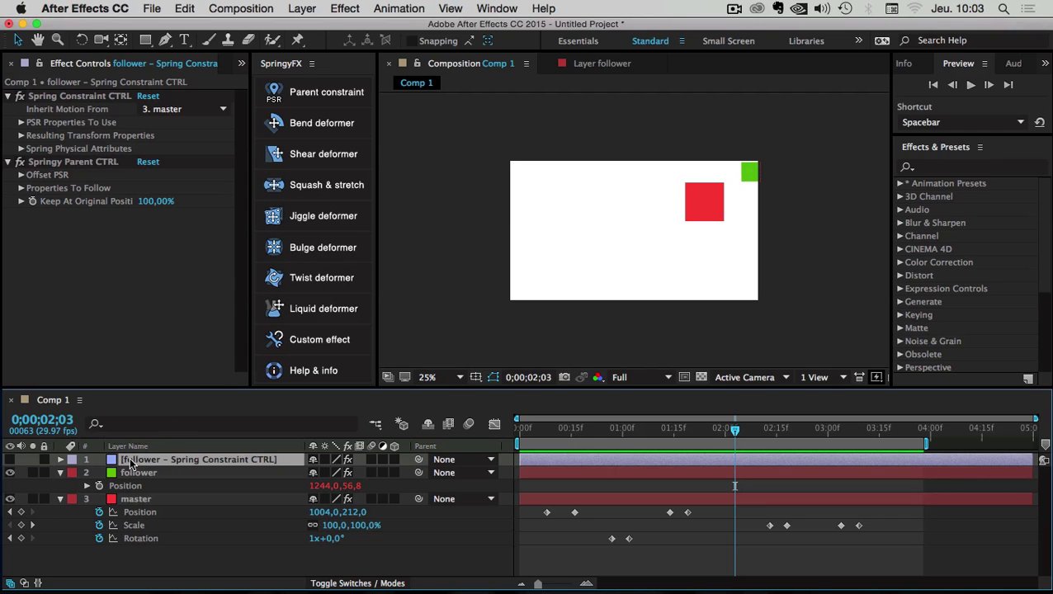
pyautogui.click(46, 162)
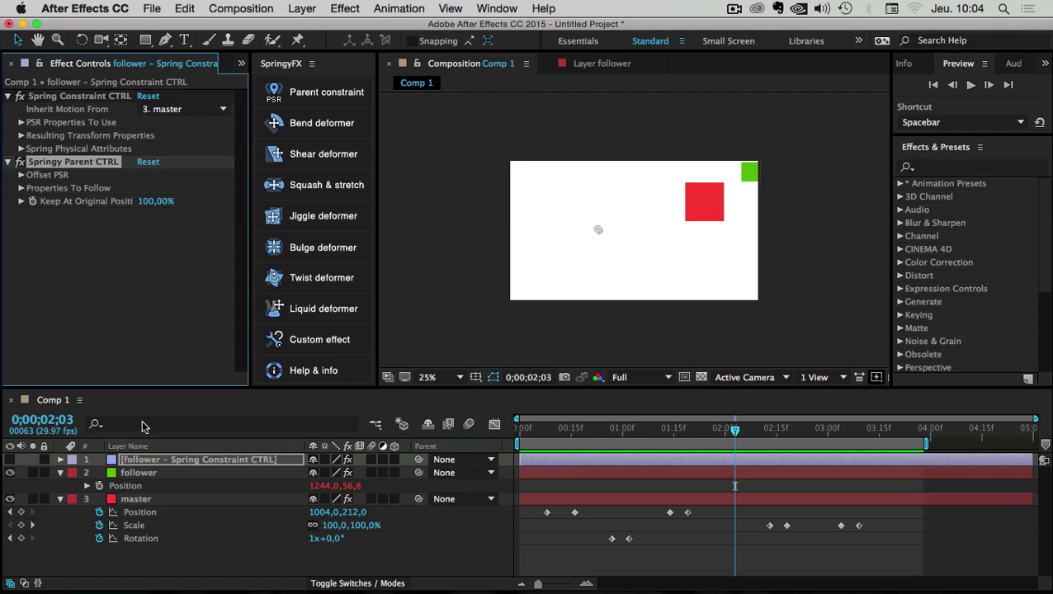
pyautogui.click(750, 175)
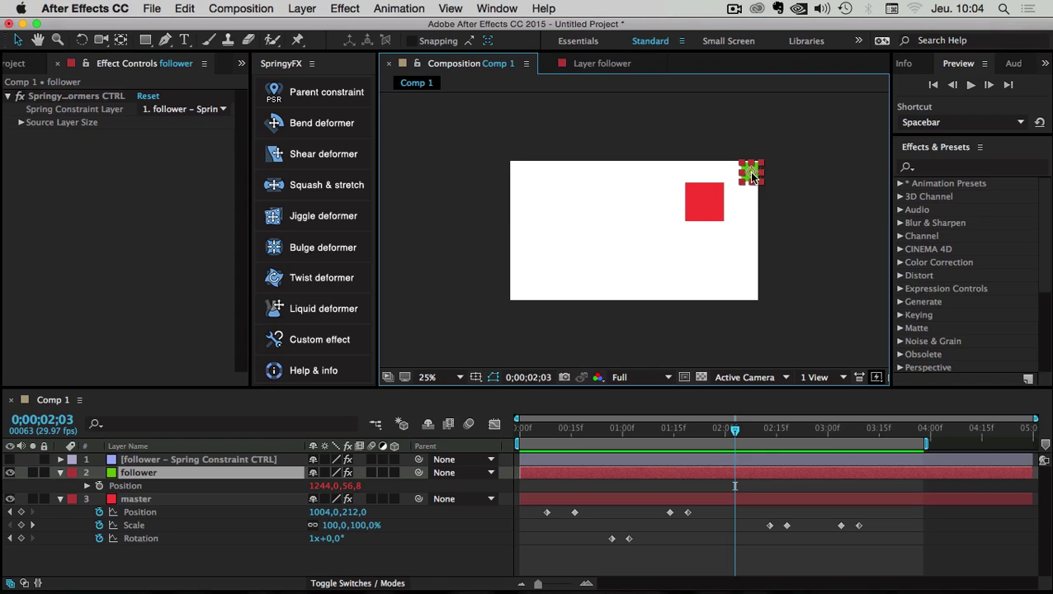
# On the follower's Spring Constraint CTRL layer, expand Springy Parent CTRL's Offset PSR group and collapse its three rotation dials.
pyautogui.click(137, 464)
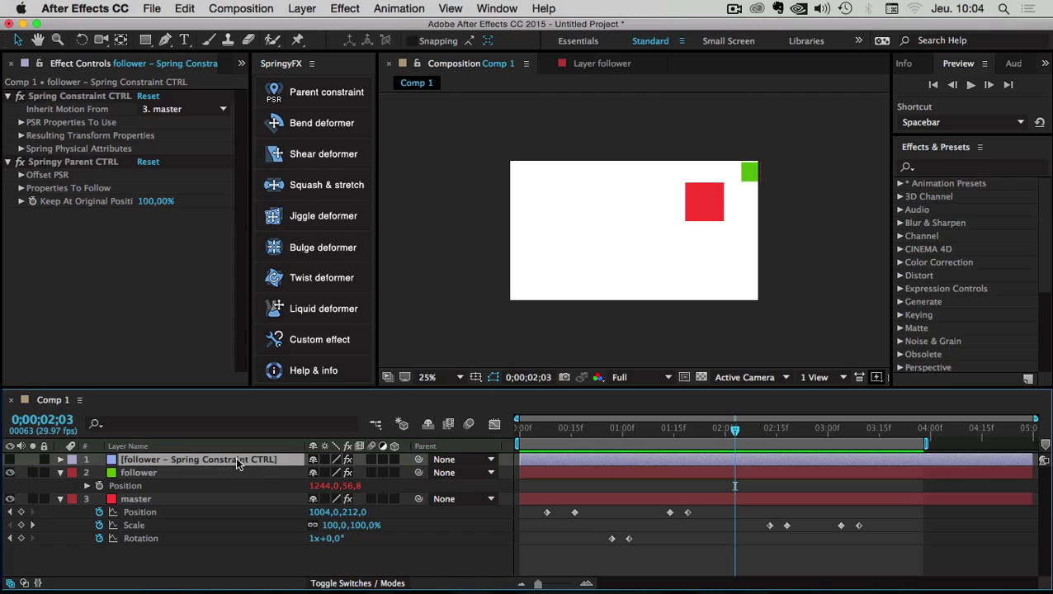
pyautogui.click(46, 163)
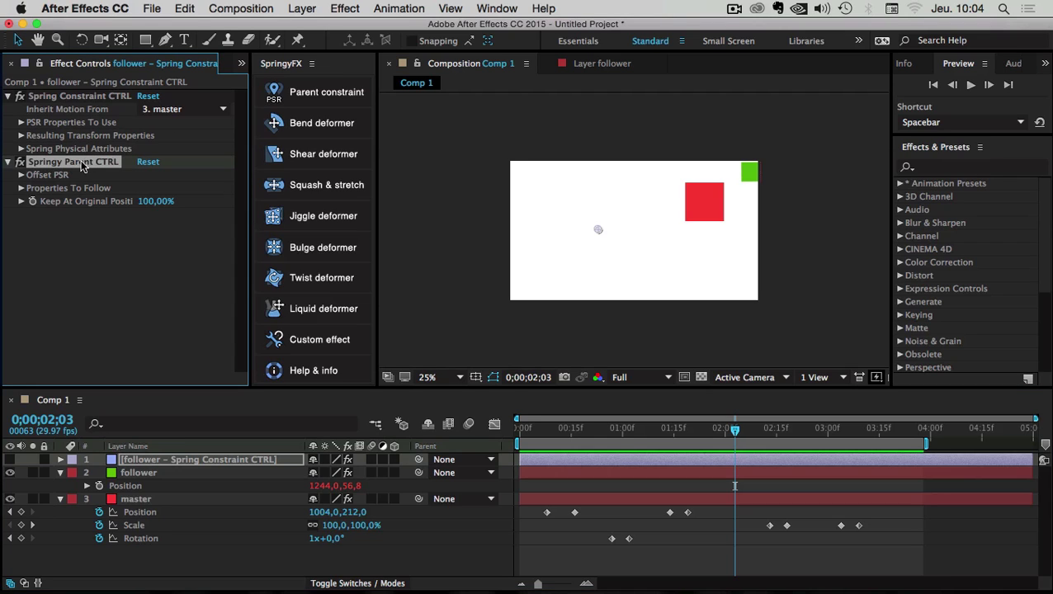
pyautogui.click(21, 175)
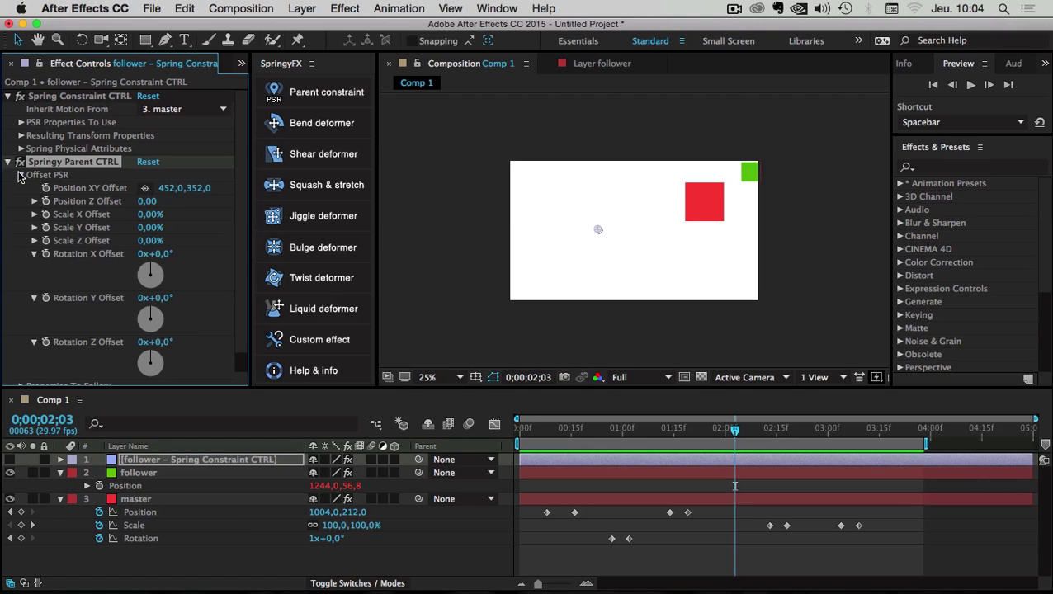
pyautogui.click(34, 254)
pyautogui.click(34, 267)
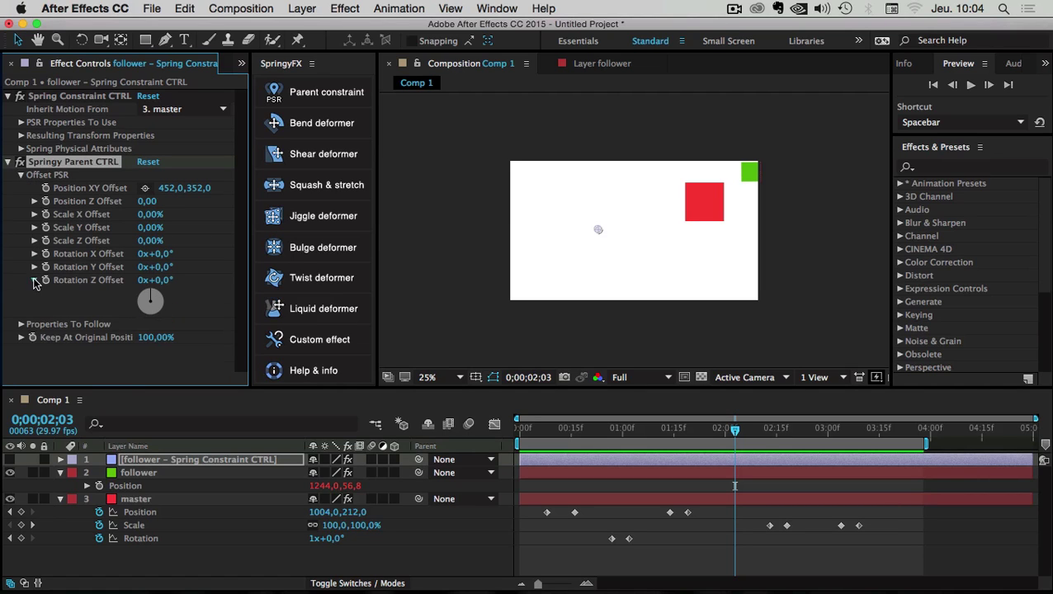
pyautogui.click(34, 280)
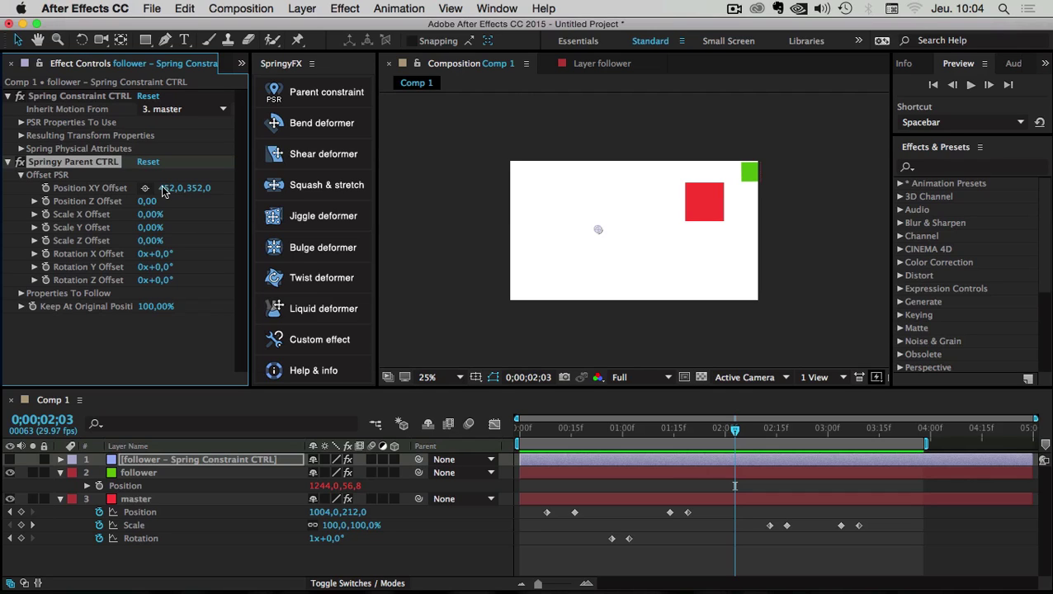
# Offset the follower from the master by setting the Springy Parent Position XY Offset to about -11, 645.
pyautogui.moveTo(164, 190); pyautogui.dragTo(71, 197)
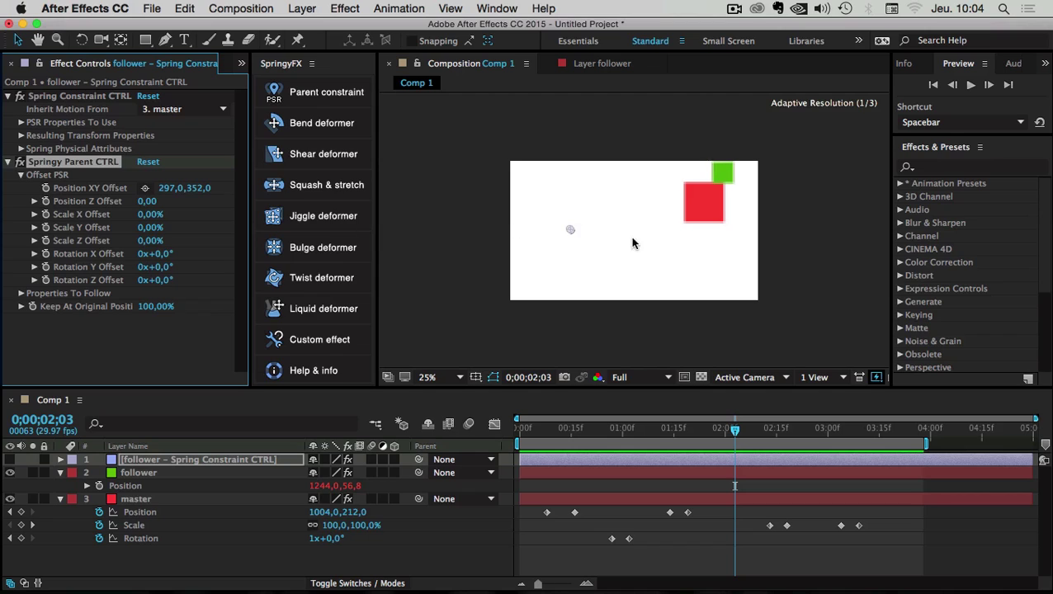
pyautogui.click(563, 234)
pyautogui.moveTo(547, 245); pyautogui.dragTo(524, 264)
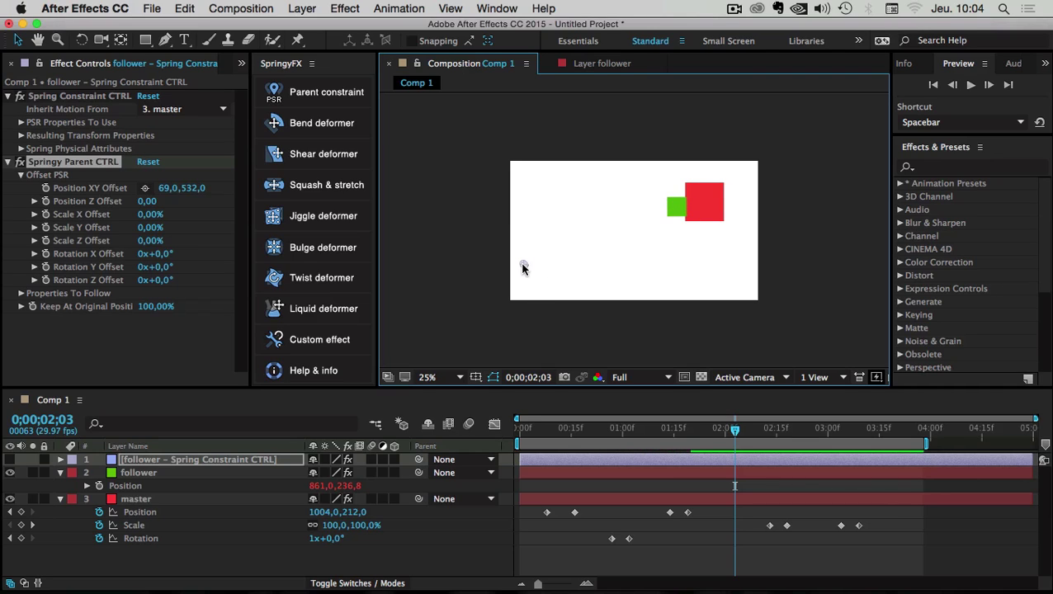
pyautogui.moveTo(523, 265); pyautogui.dragTo(506, 297)
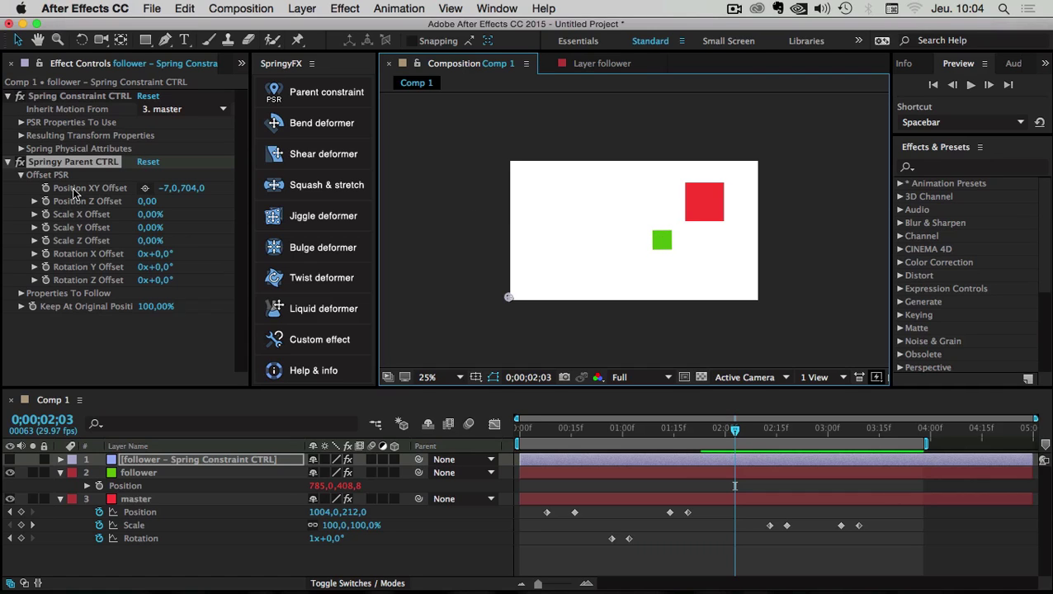
pyautogui.moveTo(164, 189); pyautogui.dragTo(142, 197)
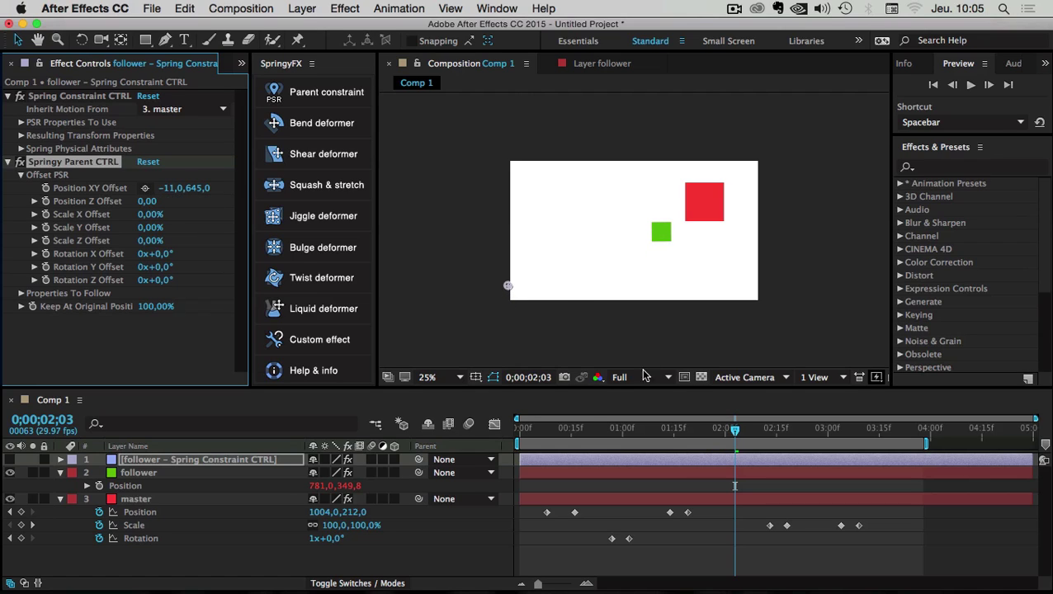
# Return the playhead to the first frame and preview the follower's motion with the new position offset.
pyautogui.click(522, 434)
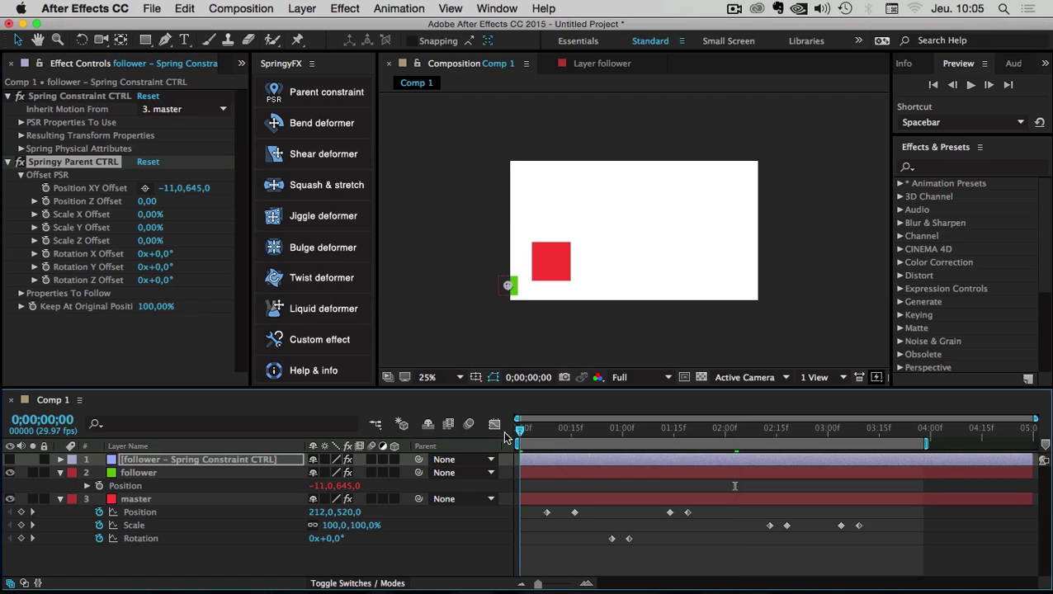
pyautogui.click(970, 86)
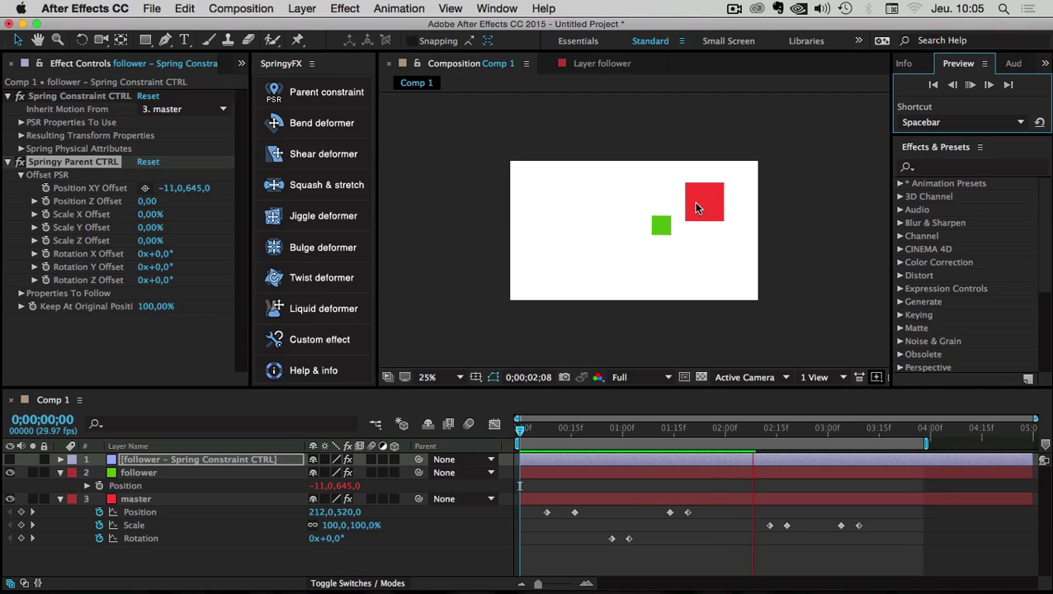
pyautogui.press('space')
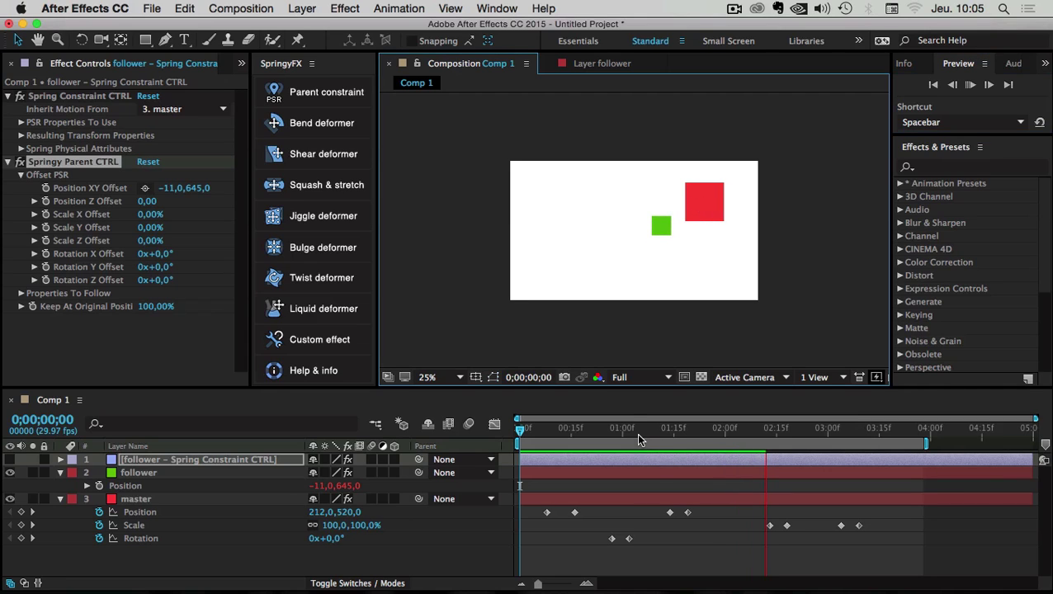
# Move the playhead to 0;00;01;04 and reveal the follower layer's Scale and Rotation properties together.
pyautogui.moveTo(638, 441); pyautogui.dragTo(667, 439)
pyautogui.click(676, 431)
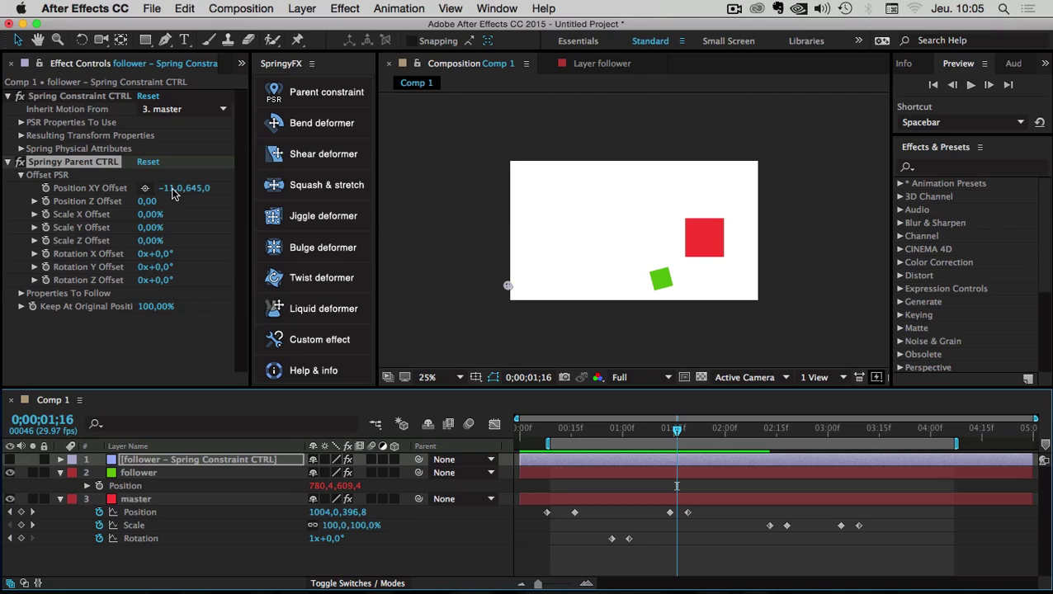
pyautogui.moveTo(608, 434); pyautogui.dragTo(635, 432)
pyautogui.click(130, 475)
pyautogui.press('s')
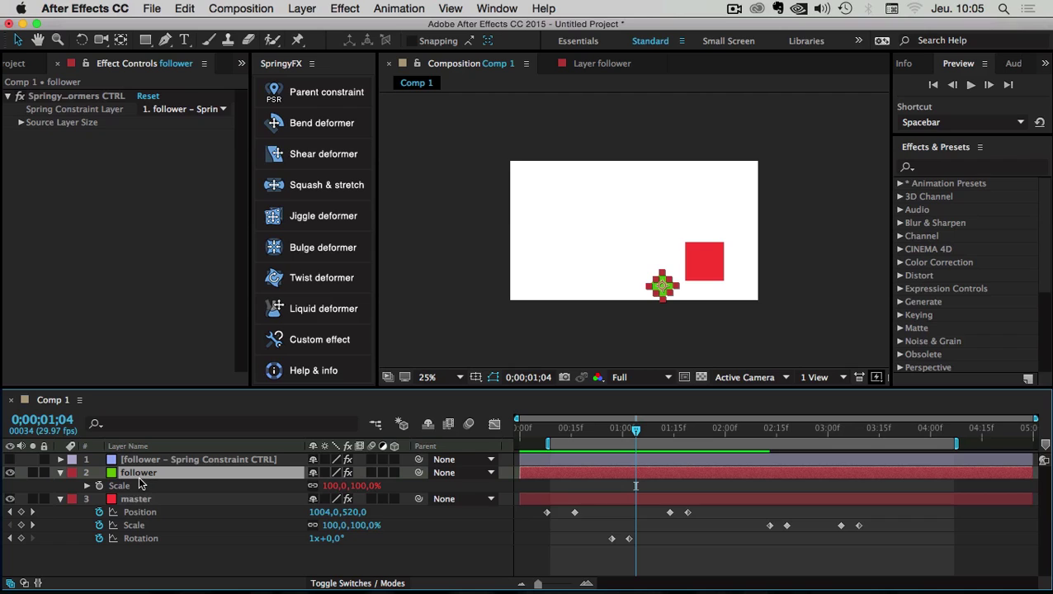
pyautogui.hotkey('shift', 'r')
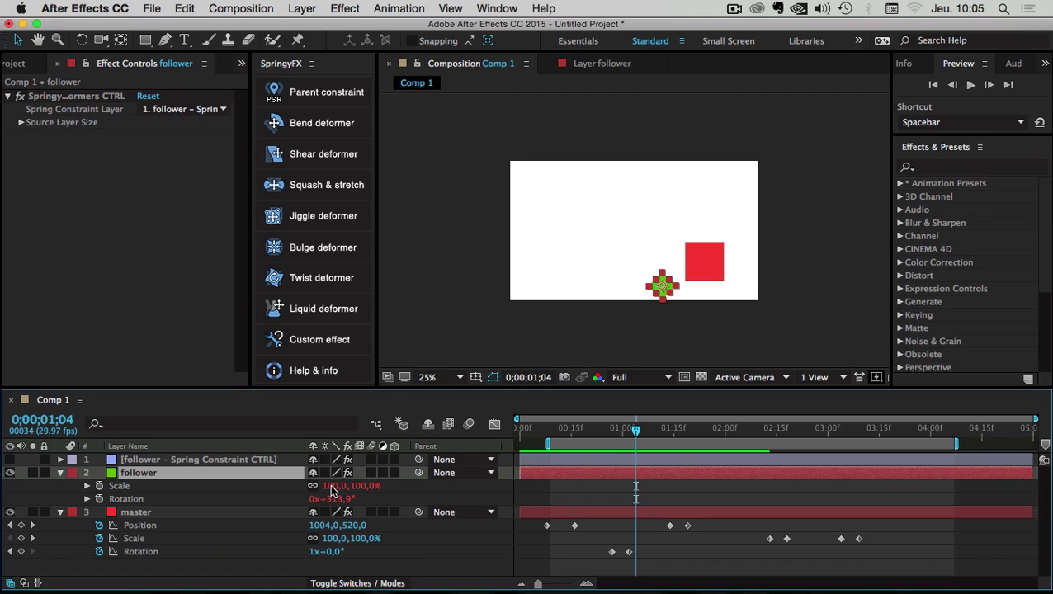
# Try to change the follower layer's own Scale and Rotation values directly, and deselect the layer.
pyautogui.moveTo(331, 491); pyautogui.dragTo(396, 470)
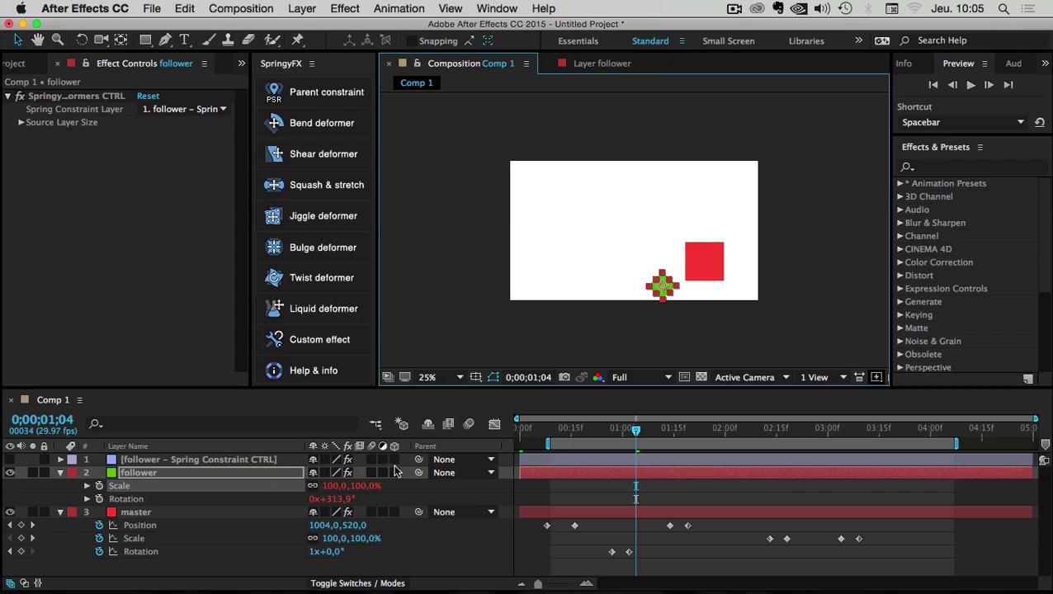
pyautogui.click(336, 498)
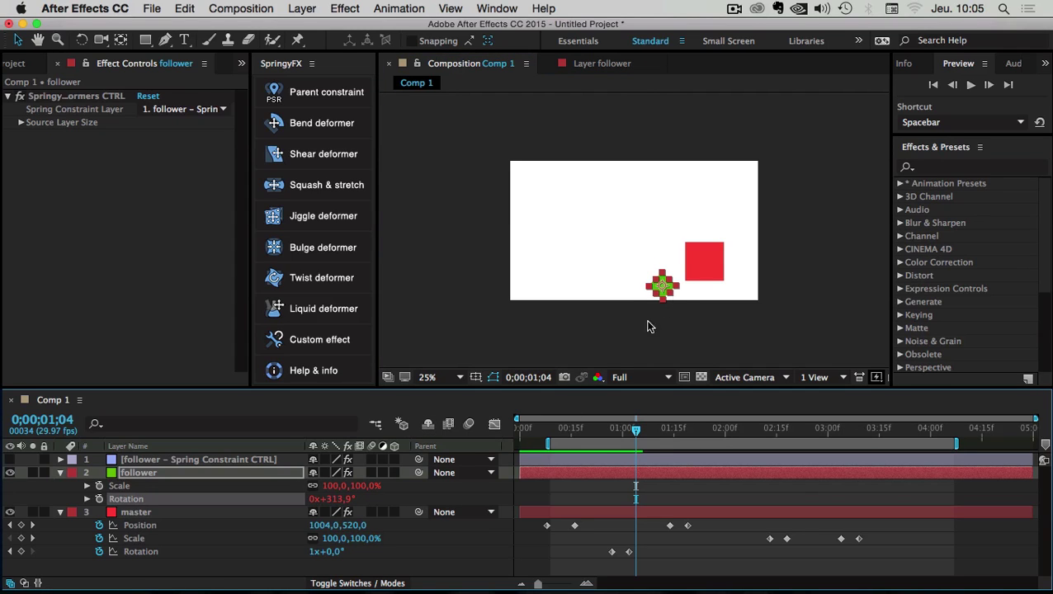
pyautogui.click(43, 491)
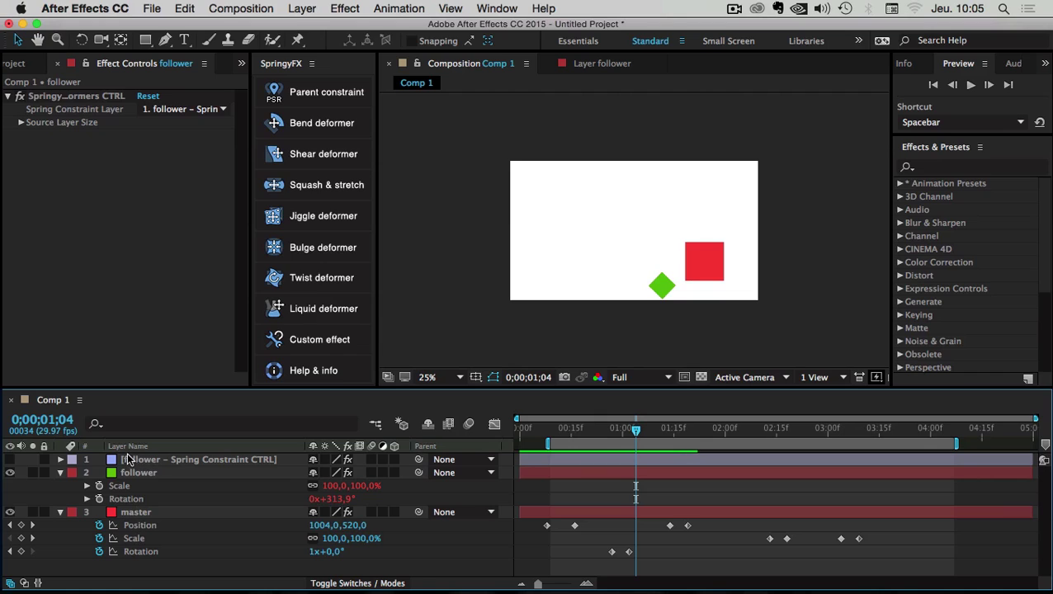
# On the Spring Constraint CTRL layer, set the Springy Parent Scale X Offset to 390% and Scale Y Offset to 400%.
pyautogui.click(132, 464)
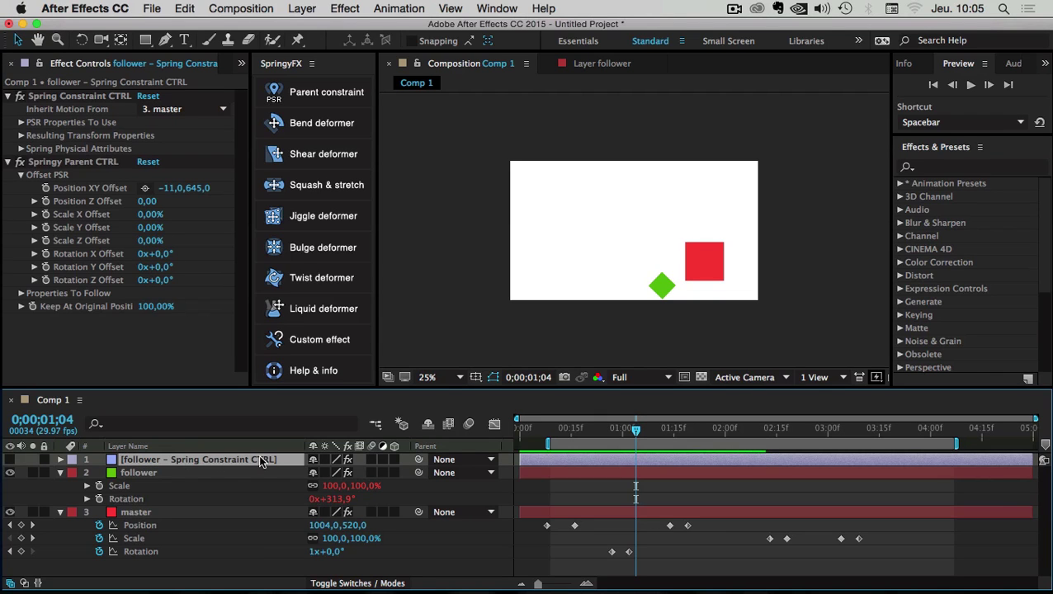
pyautogui.click(46, 164)
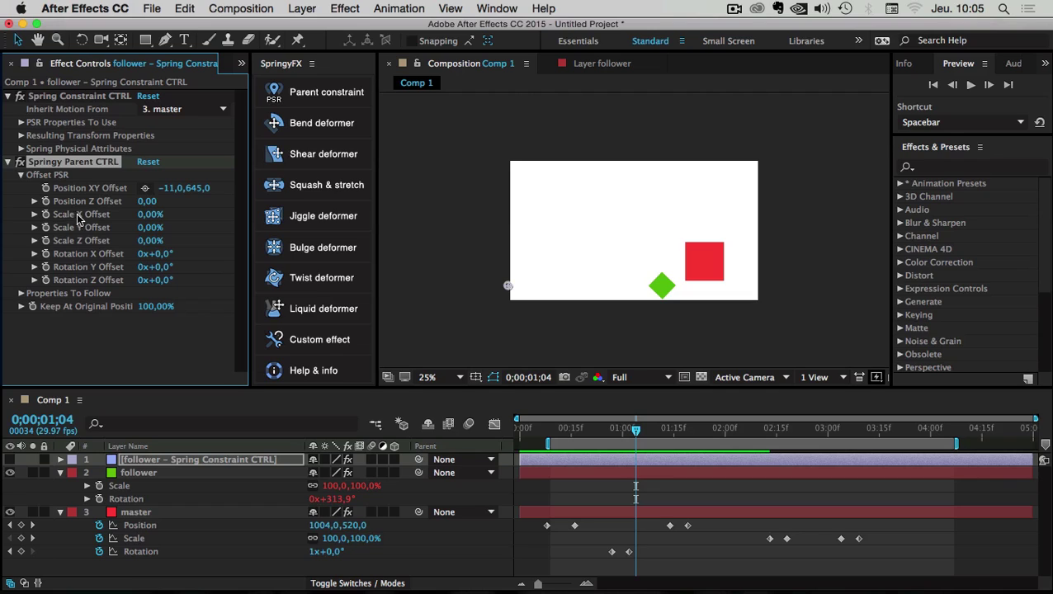
pyautogui.moveTo(150, 216); pyautogui.dragTo(672, 292)
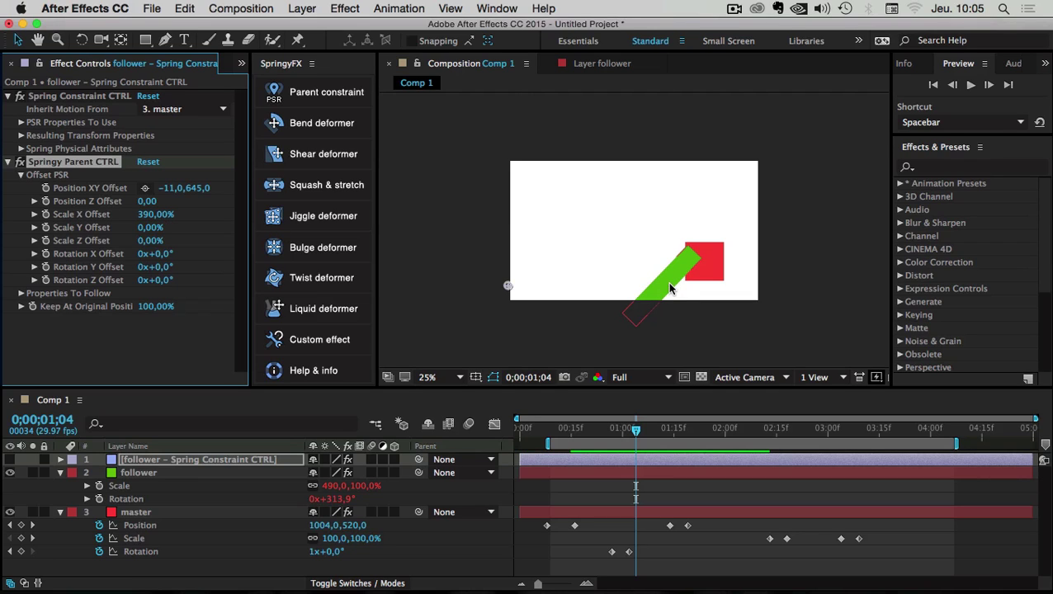
pyautogui.moveTo(151, 227); pyautogui.dragTo(183, 233)
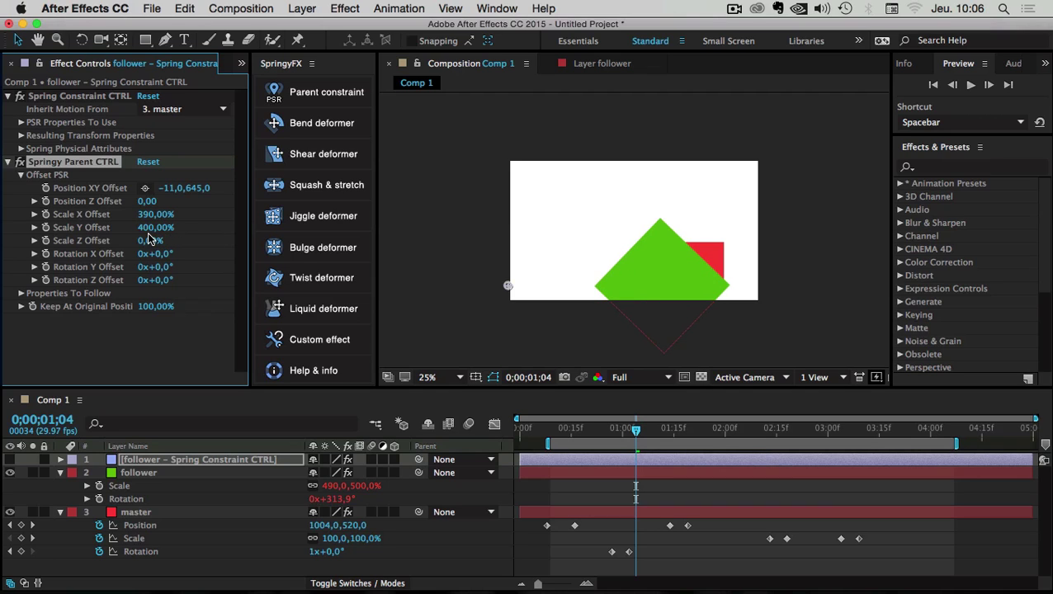
# Make the follower a 3D layer and set the Springy Parent Position Z Offset to -400.
pyautogui.click(395, 472)
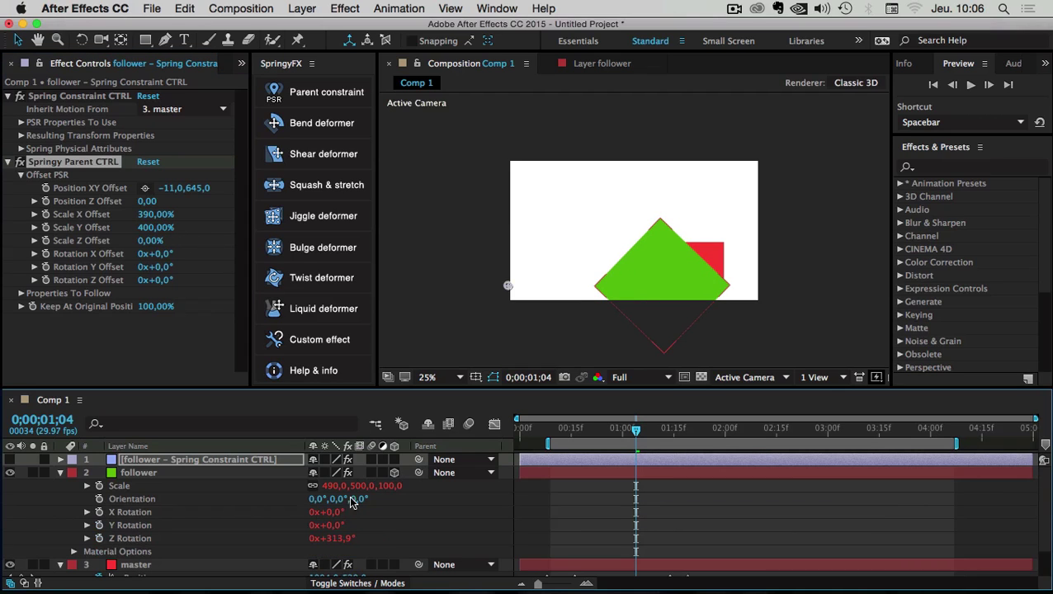
pyautogui.click(393, 473)
pyautogui.click(394, 473)
pyautogui.moveTo(152, 203); pyautogui.dragTo(149, 246)
# Set the Springy Parent Scale Z Offset back to 0%.
pyautogui.click(147, 242)
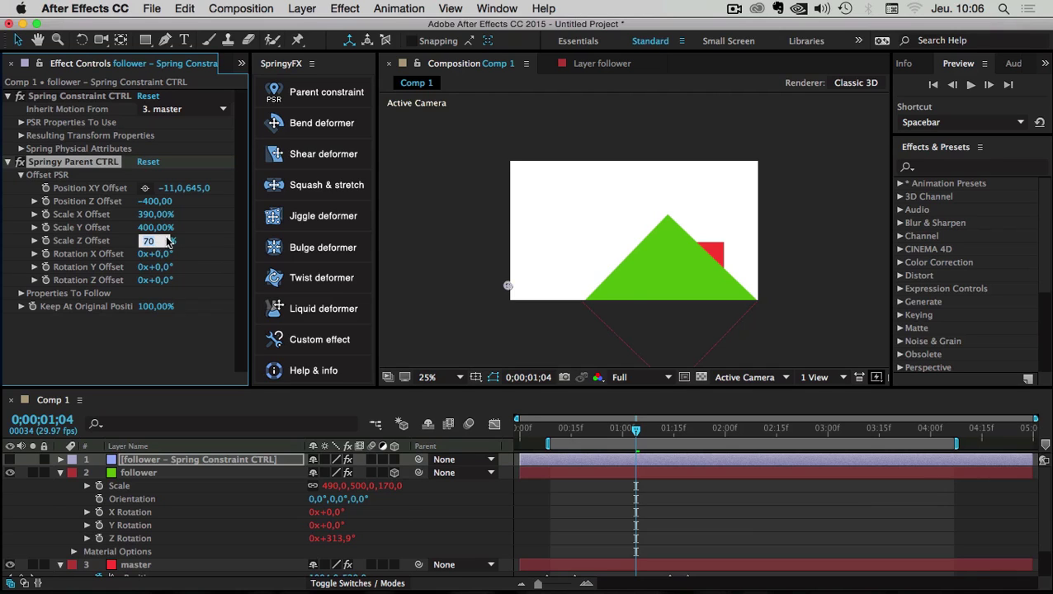
pyautogui.write('0')
pyautogui.press('Return')
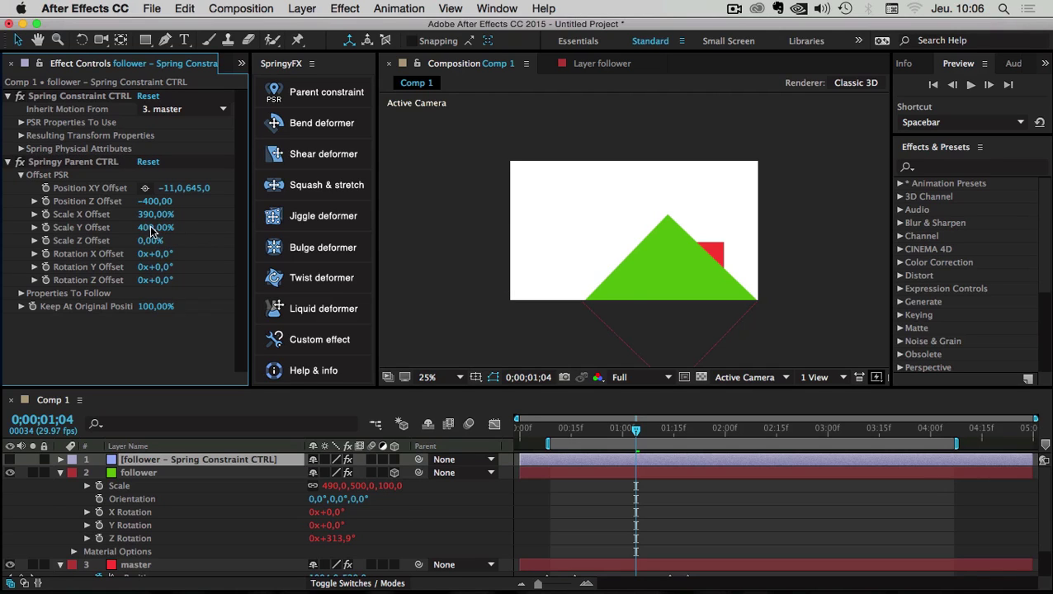
# Turn the follower back into a 2D layer and reset the Springy Parent Position Z Offset to 0.
pyautogui.click(394, 472)
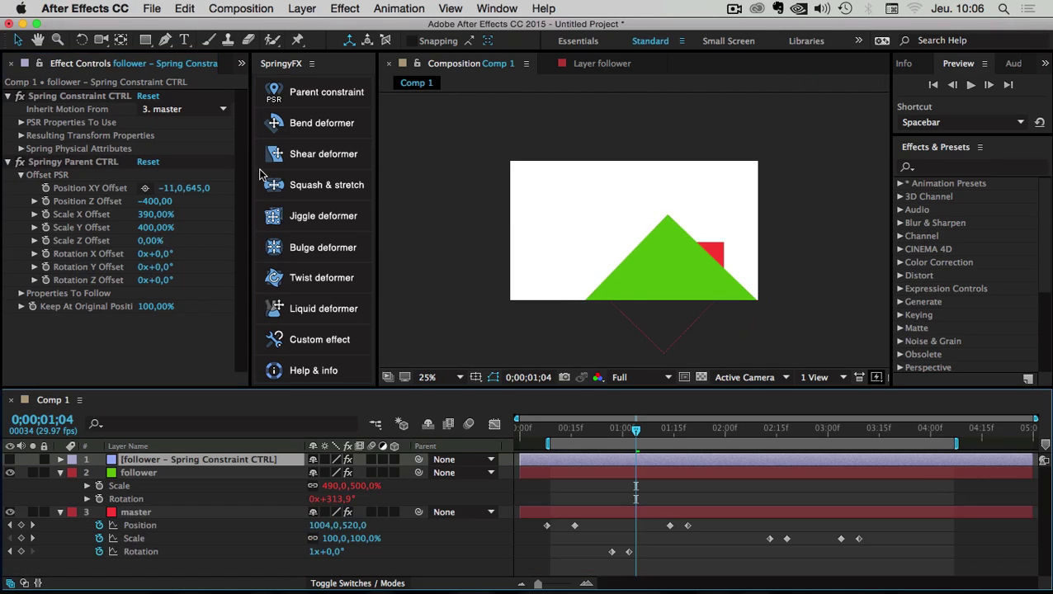
pyautogui.click(153, 201)
pyautogui.write('0')
pyautogui.press('Return')
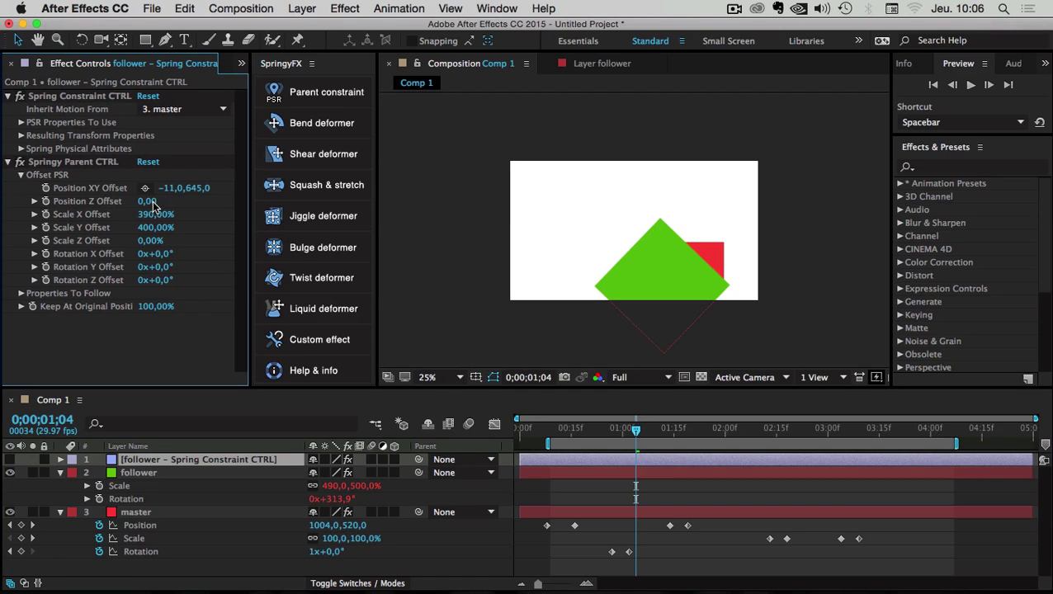
# Reset the Springy Parent Scale X Offset and Scale Y Offset to 0%.
pyautogui.click(165, 215)
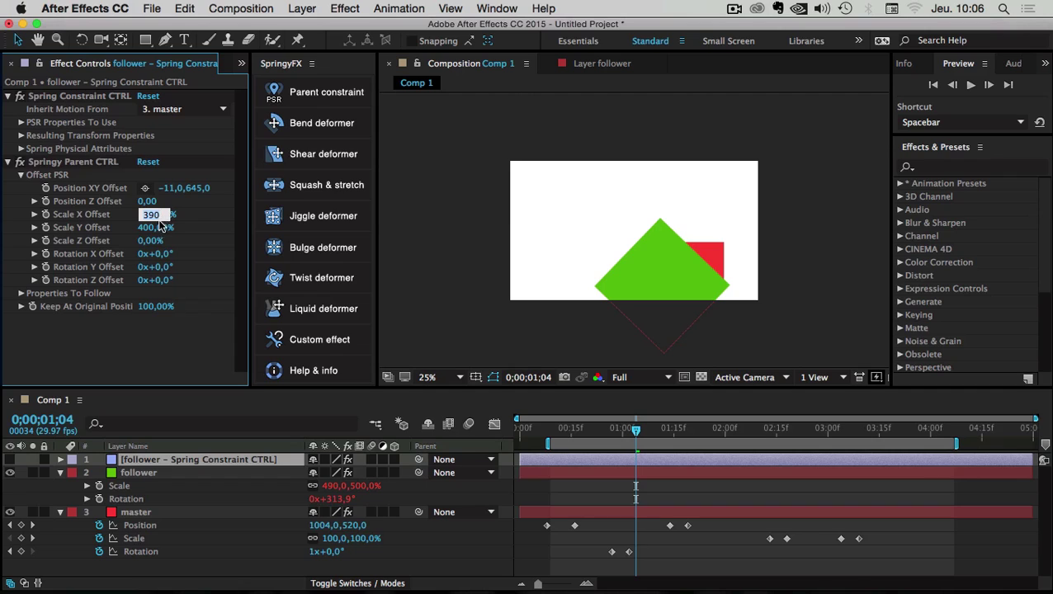
pyautogui.write('0')
pyautogui.press('Tab')
pyautogui.write('0')
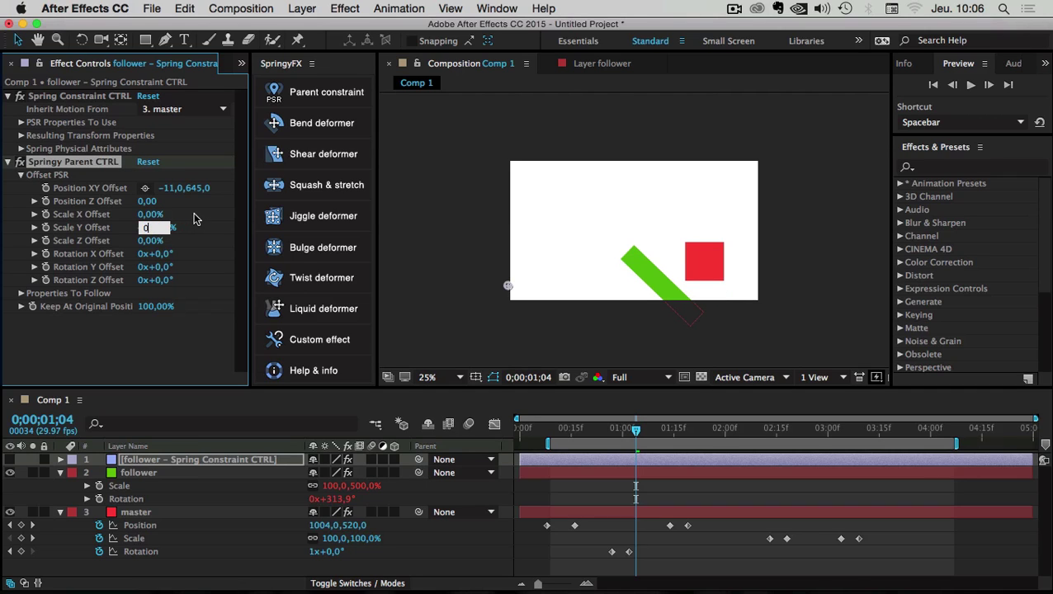
pyautogui.click(195, 218)
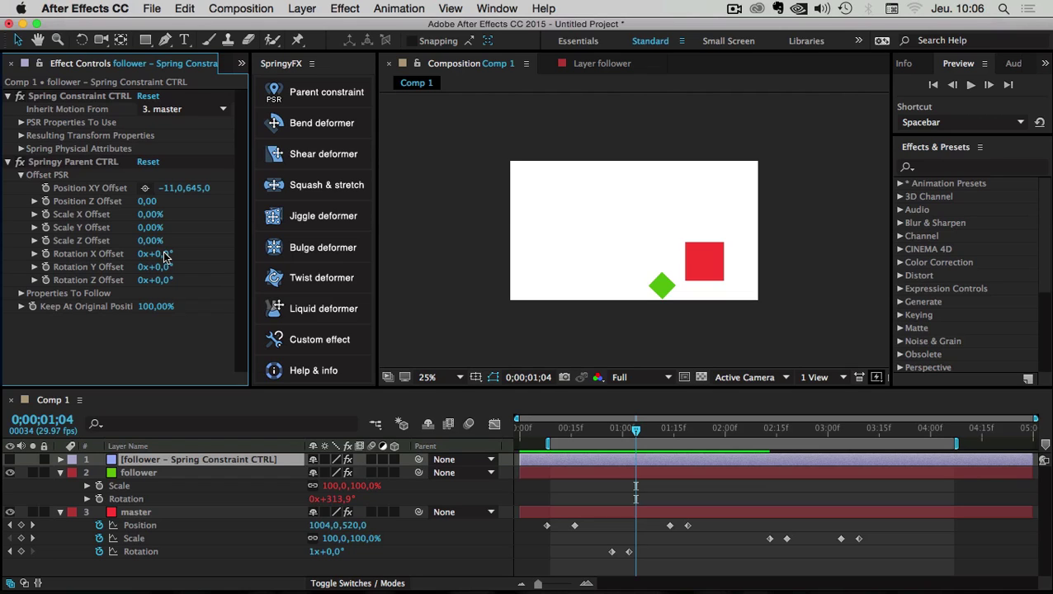
# Try a Rotation Z Offset of 112° in the follower's Springy Parent CTRL, and reset it to 0°.
pyautogui.click(129, 499)
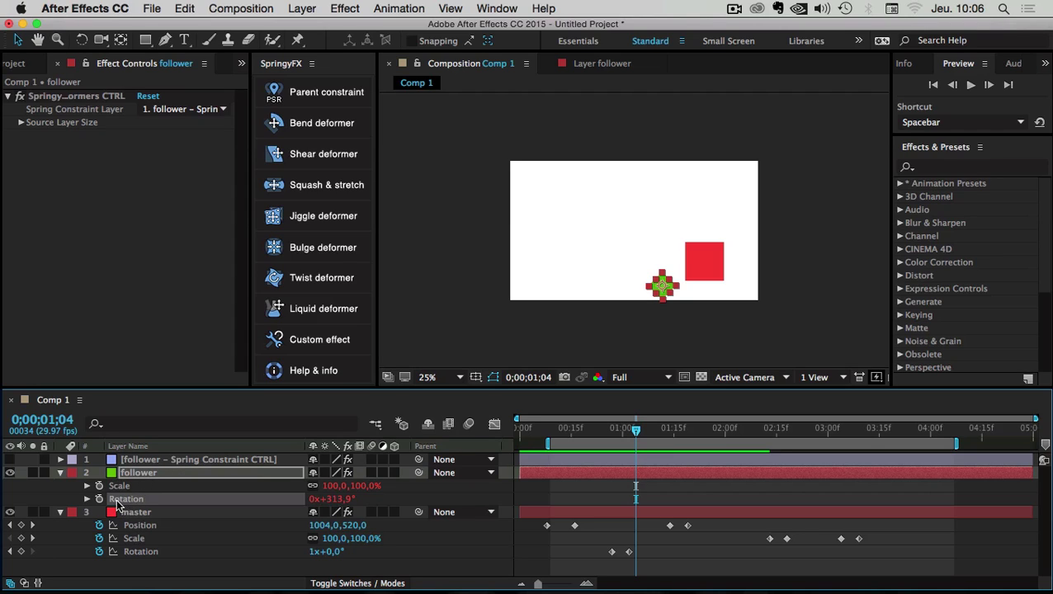
pyautogui.click(137, 459)
pyautogui.click(57, 284)
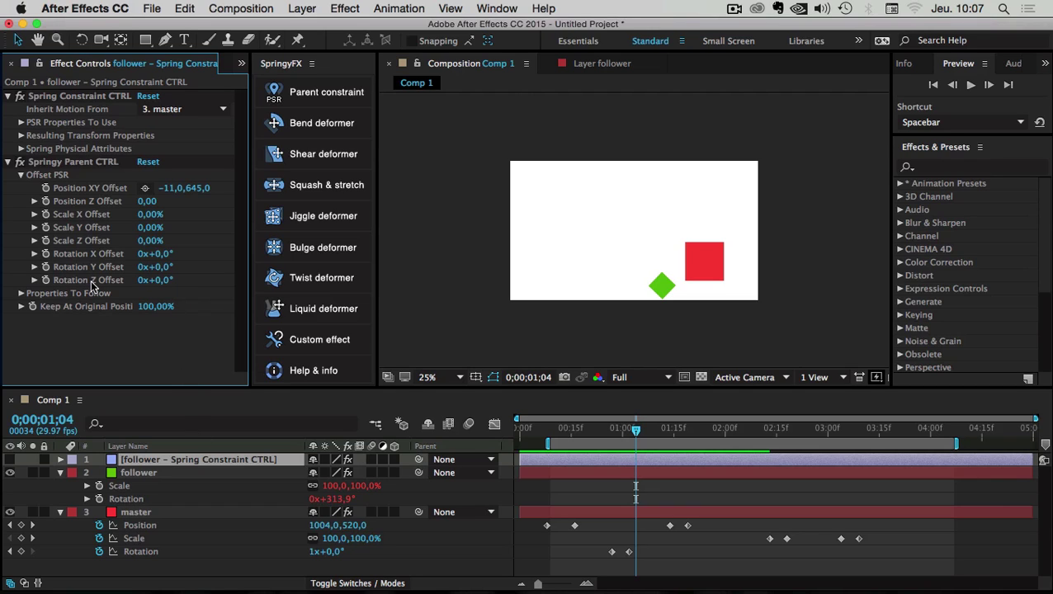
pyautogui.moveTo(165, 281); pyautogui.dragTo(255, 291)
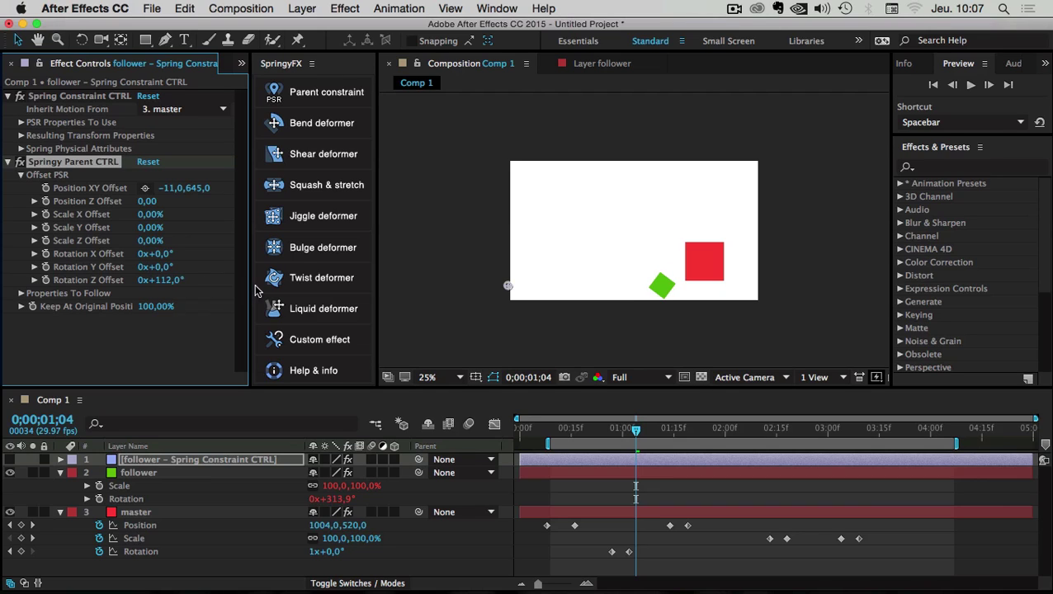
pyautogui.click(163, 286)
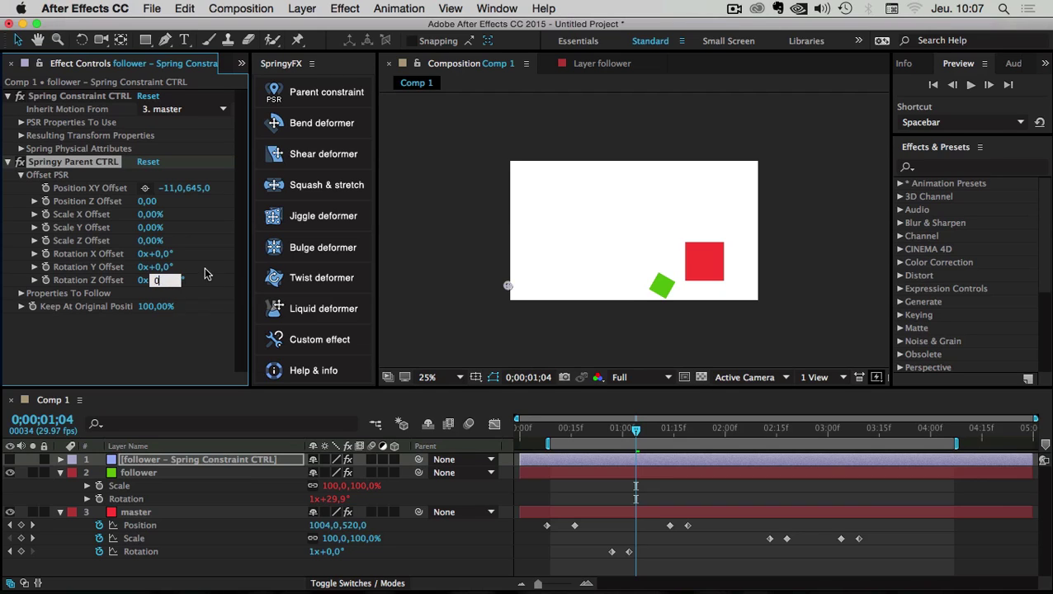
pyautogui.write('0')
pyautogui.press('Return')
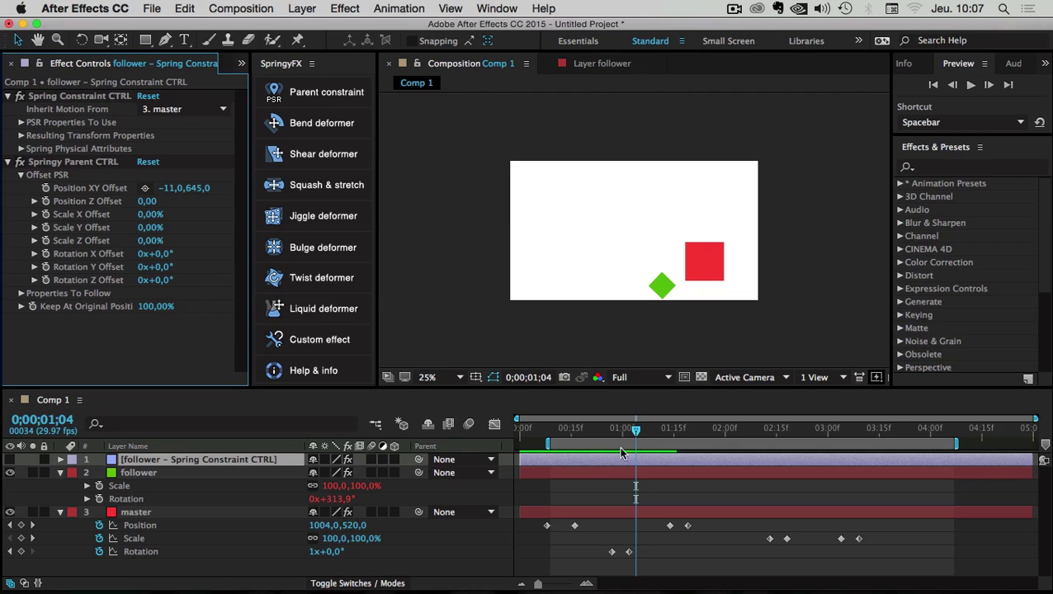
# Shift the work area to start at frame 0, preview the animation, and scrub to 0;00;01;18.
pyautogui.moveTo(551, 445); pyautogui.dragTo(523, 445)
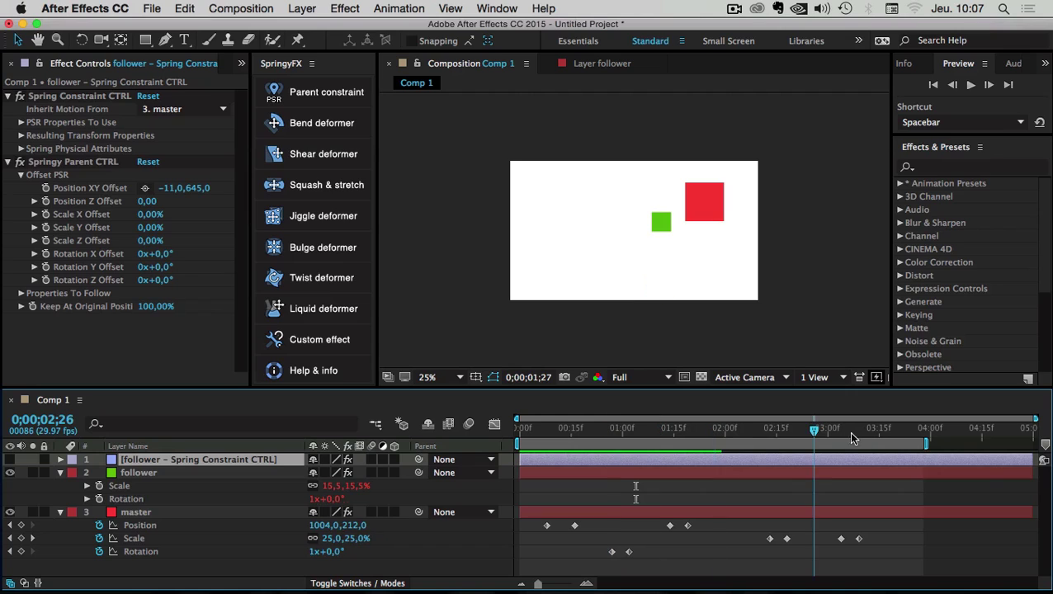
pyautogui.press('space')
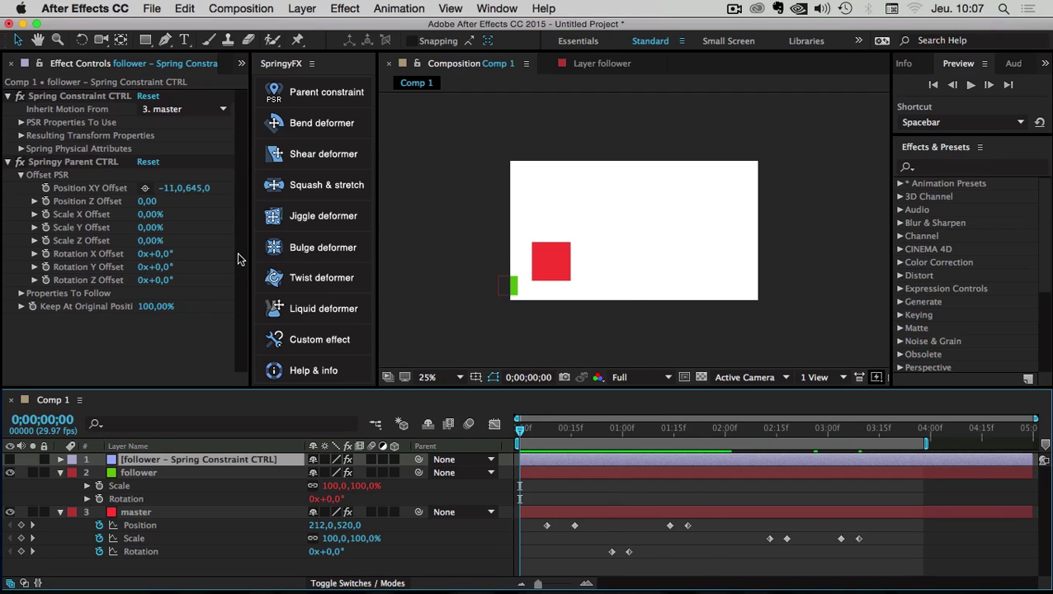
pyautogui.moveTo(519, 431); pyautogui.dragTo(683, 435)
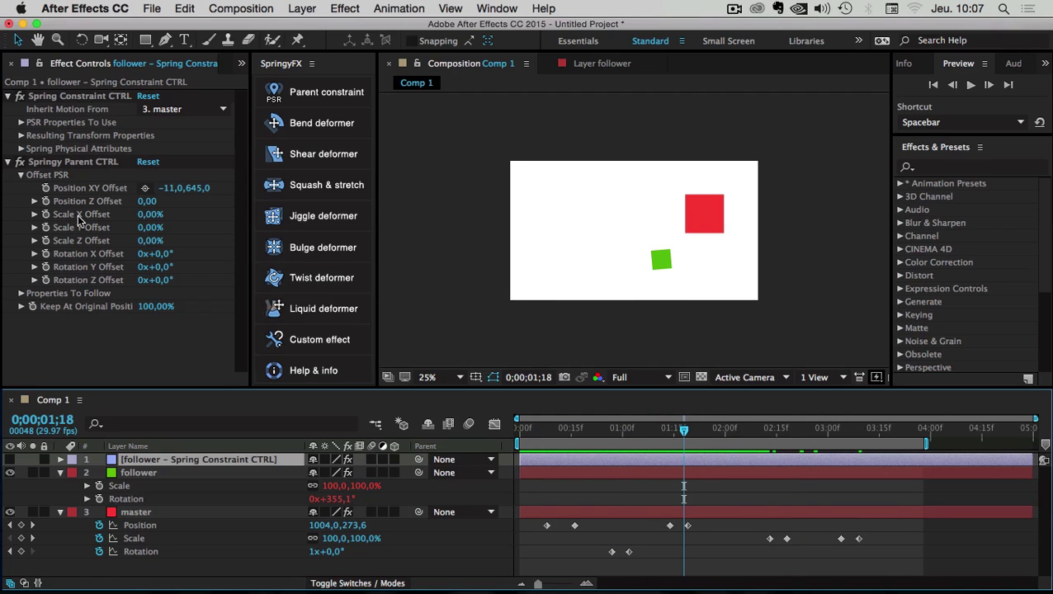
# Collapse Offset PSR, expand Properties To Follow, and preview the animation from the first frame.
pyautogui.click(21, 176)
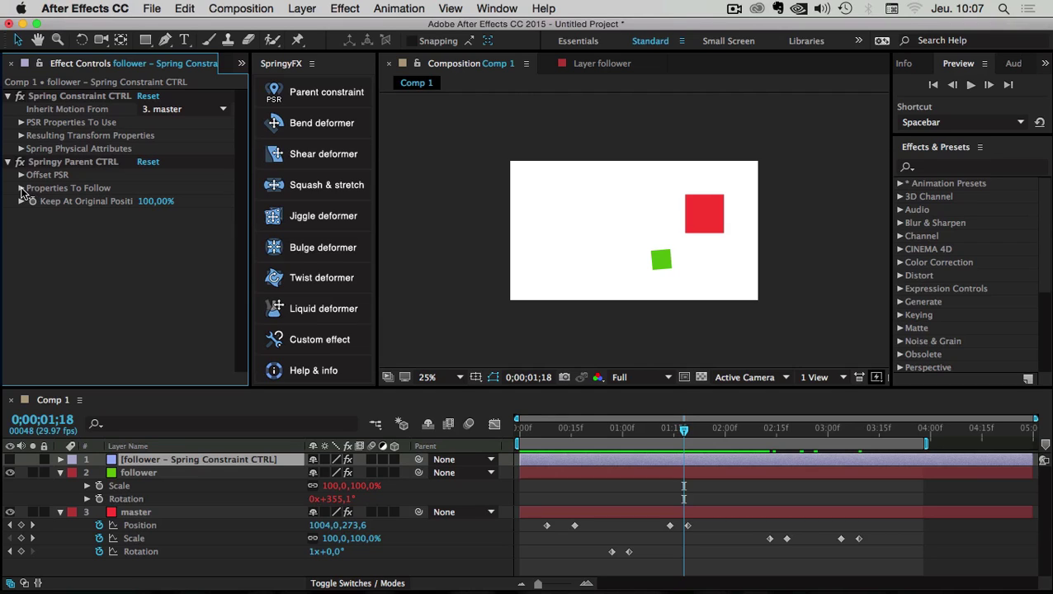
pyautogui.click(23, 189)
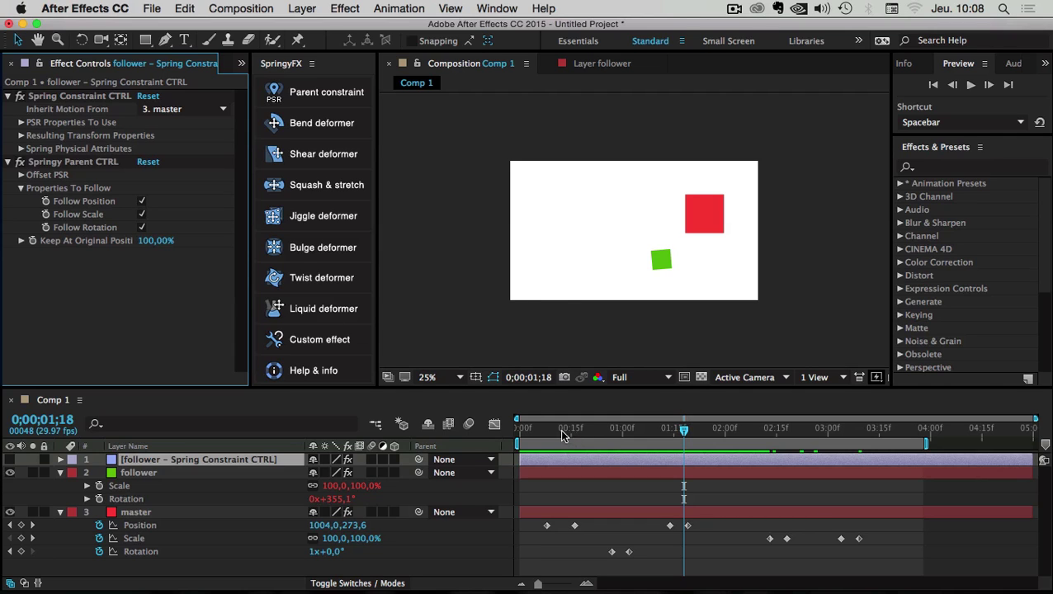
pyautogui.moveTo(561, 436); pyautogui.dragTo(499, 431)
pyautogui.click(971, 85)
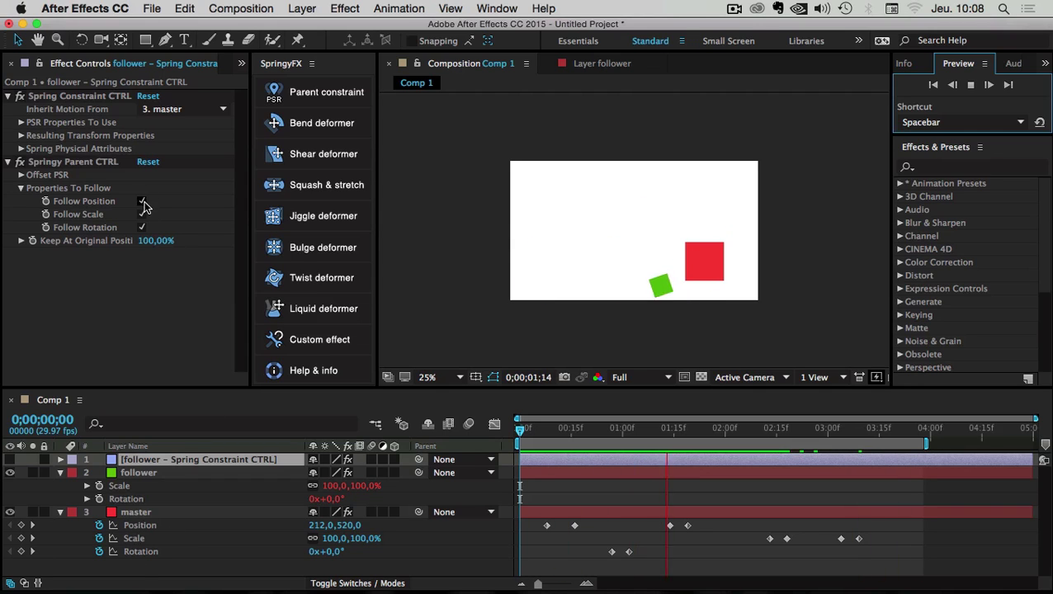
# Turn off Follow Scale in the Springy Parent CTRL and preview the animation from the start.
pyautogui.click(85, 216)
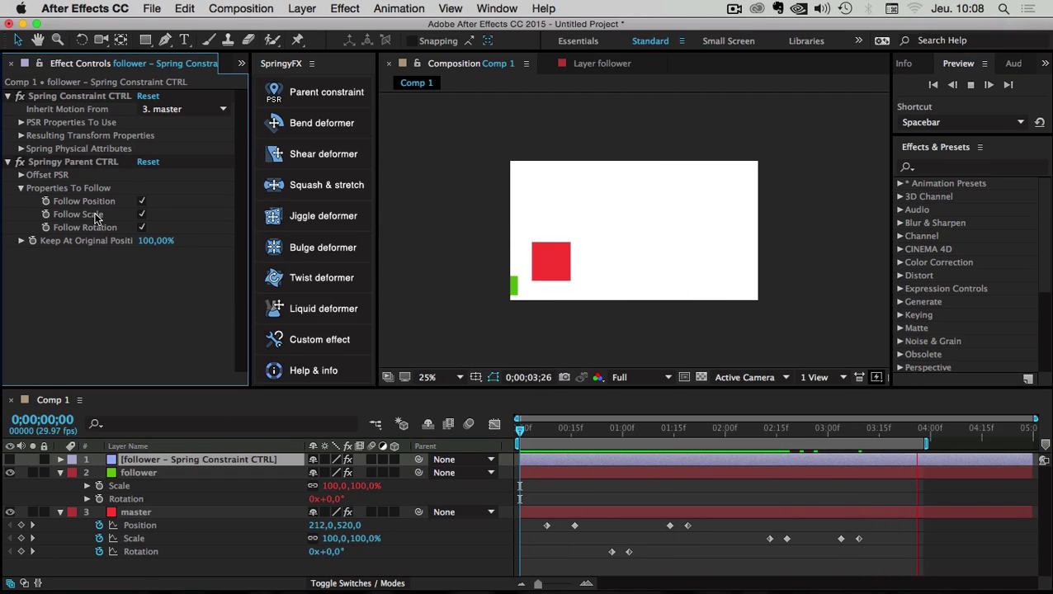
pyautogui.click(142, 214)
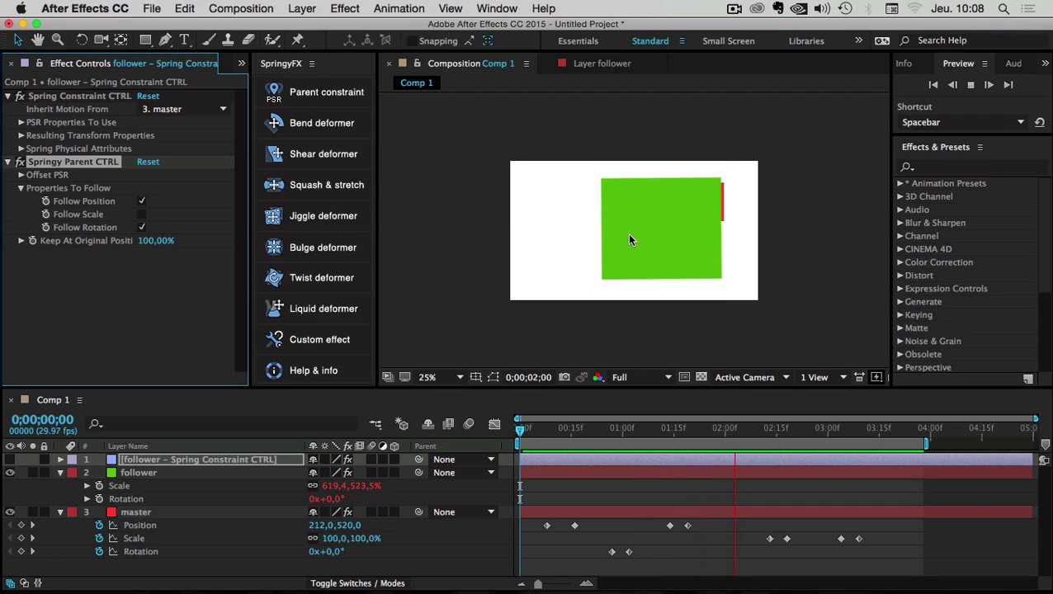
pyautogui.moveTo(530, 435); pyautogui.dragTo(491, 431)
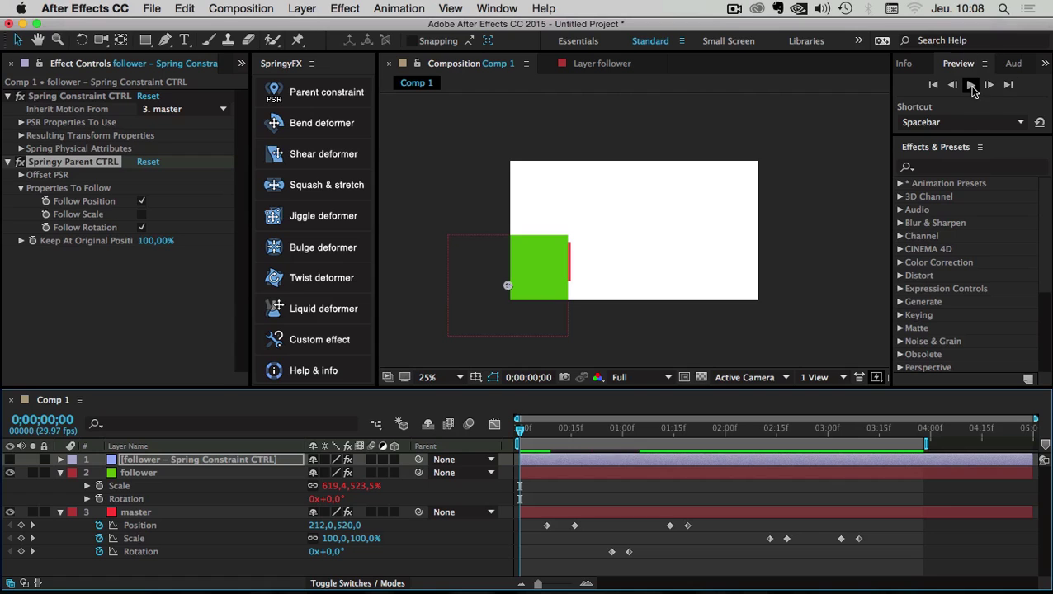
pyautogui.click(971, 87)
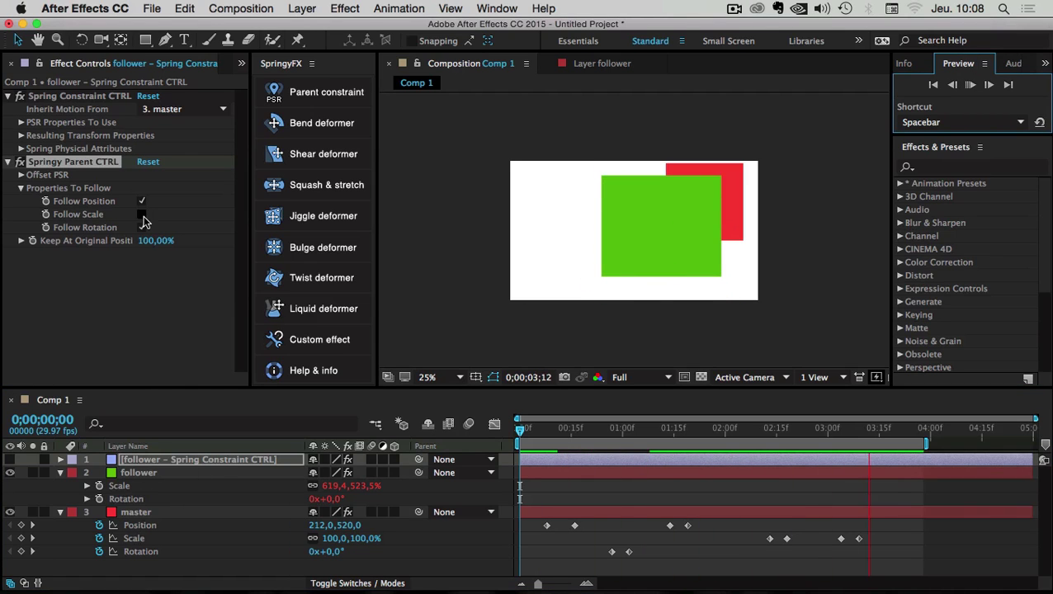
# Set both Scale values of the follower layer to 100%.
pyautogui.click(139, 471)
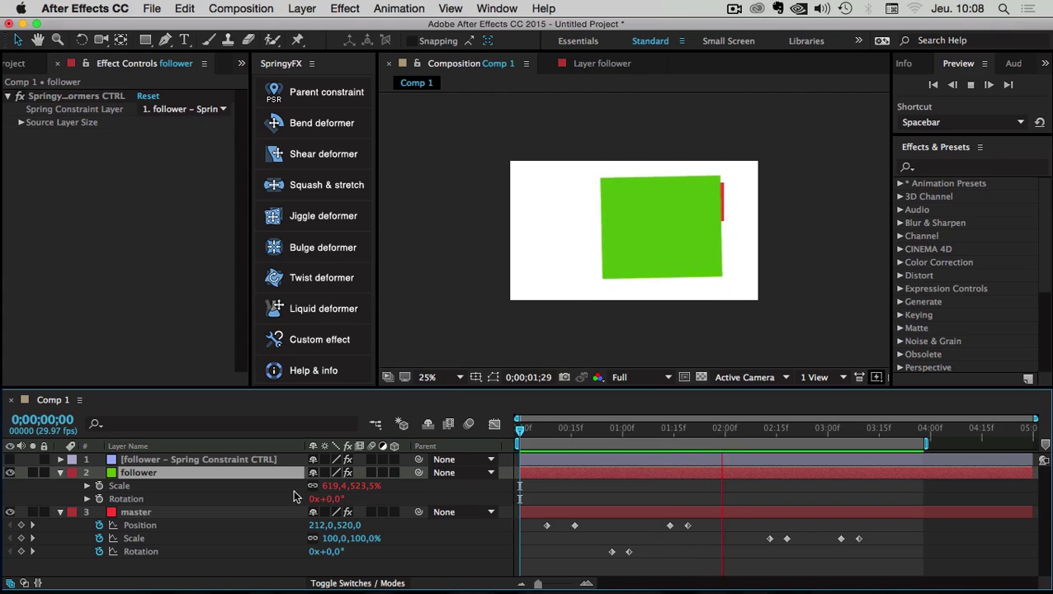
pyautogui.click(121, 488)
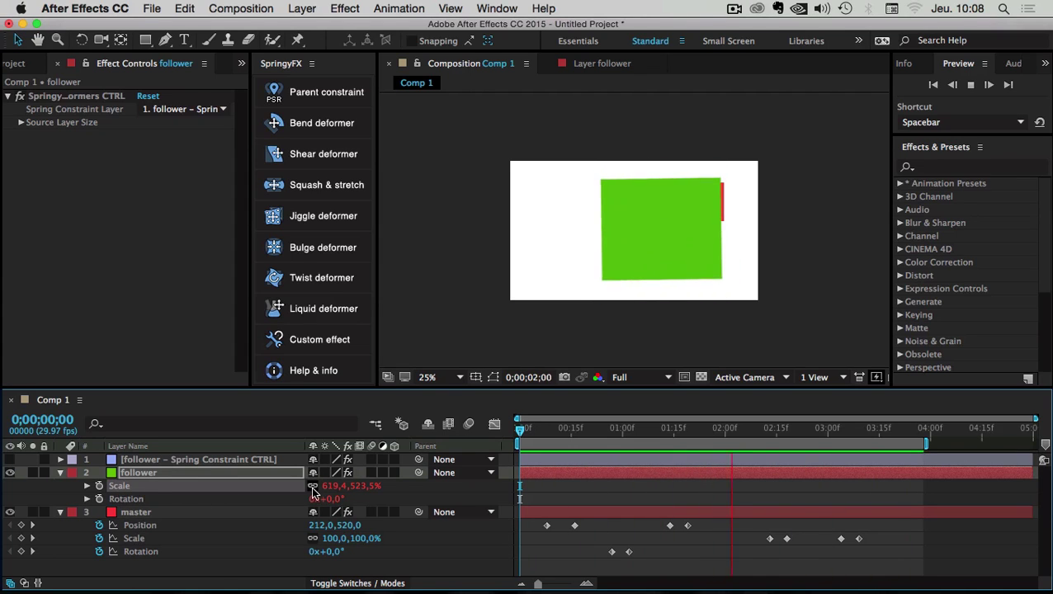
pyautogui.click(342, 488)
pyautogui.write('100')
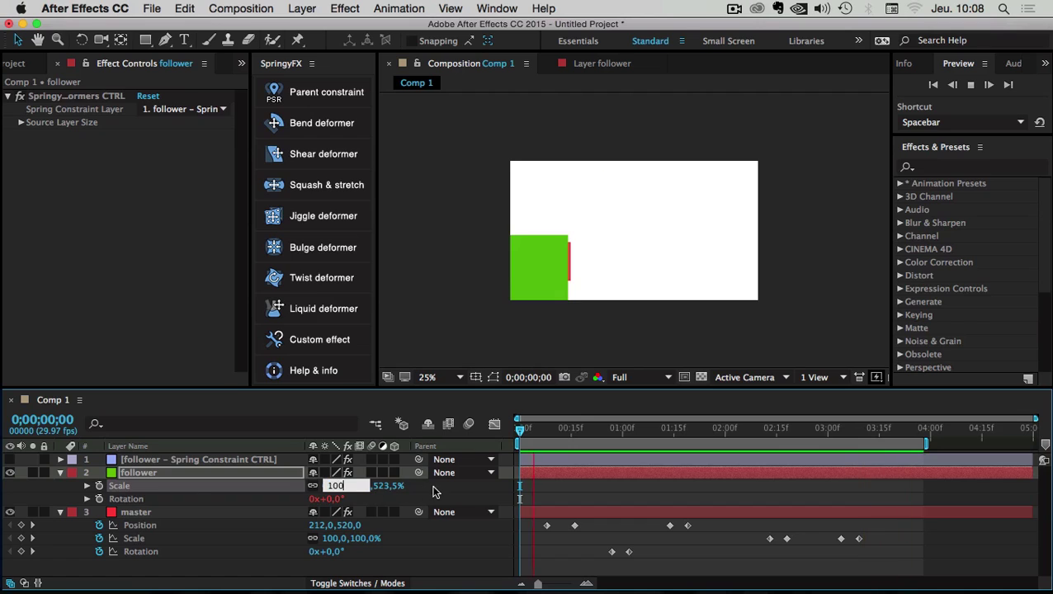
pyautogui.press('Tab')
pyautogui.write('100')
pyautogui.press('Return')
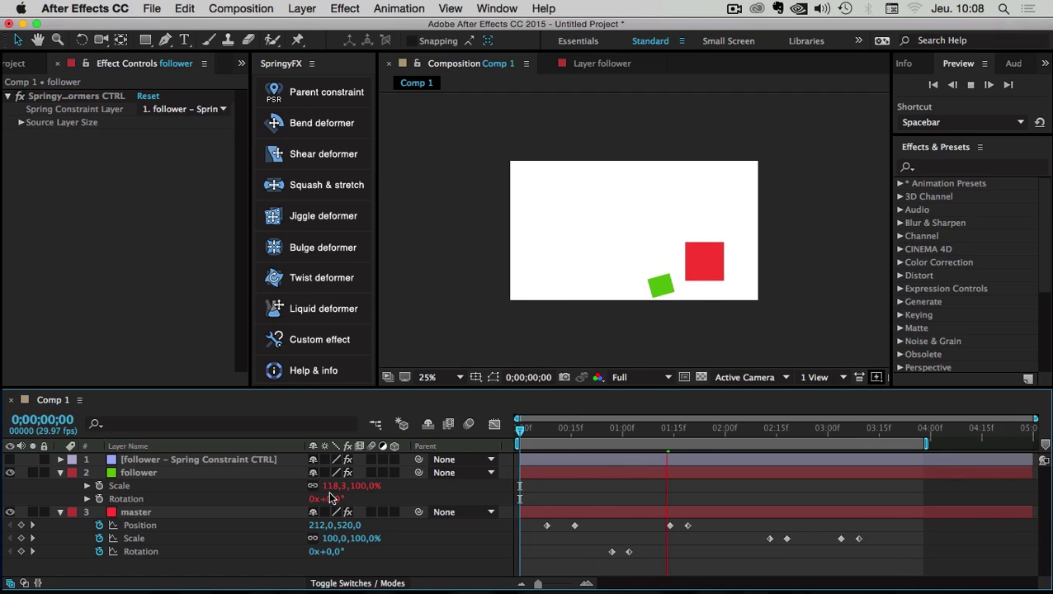
# Unlink the follower's Scale proportions, set its X scale to 100%, and preview the animation from the start.
pyautogui.click(313, 487)
pyautogui.click(334, 486)
pyautogui.write('100')
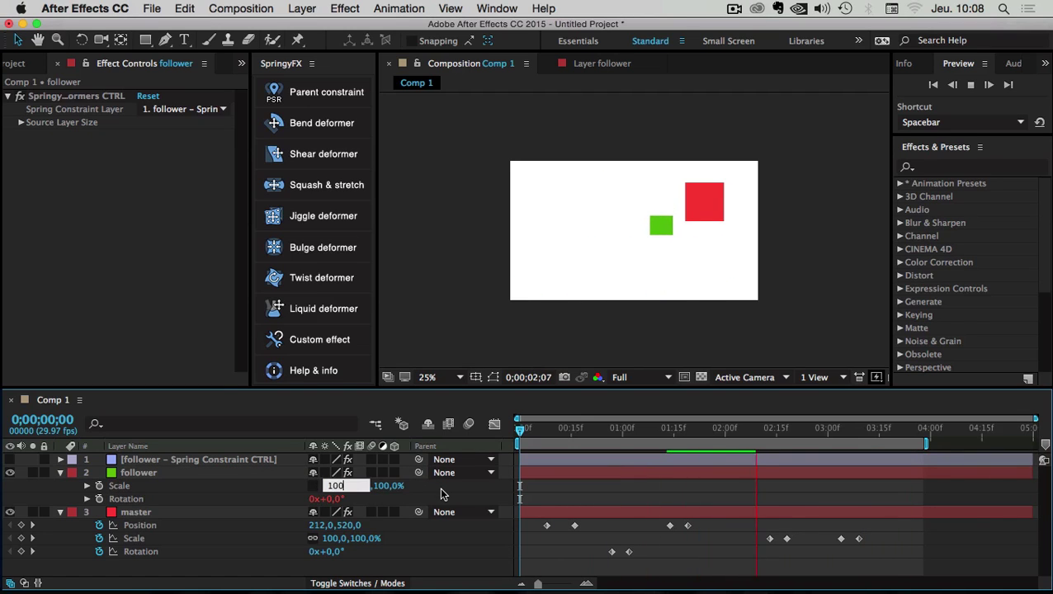
pyautogui.press('Return')
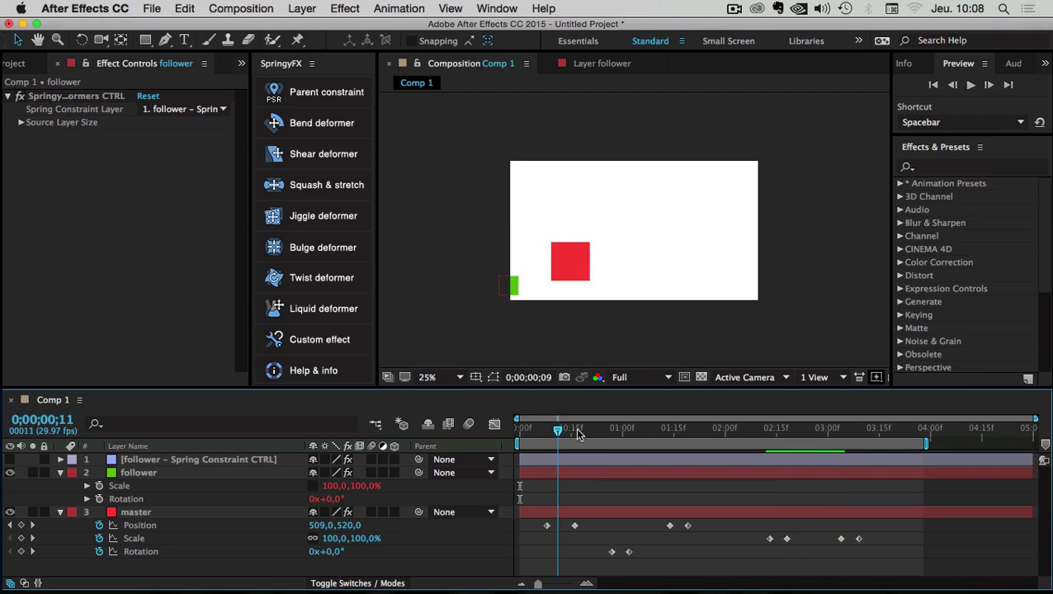
pyautogui.press('space')
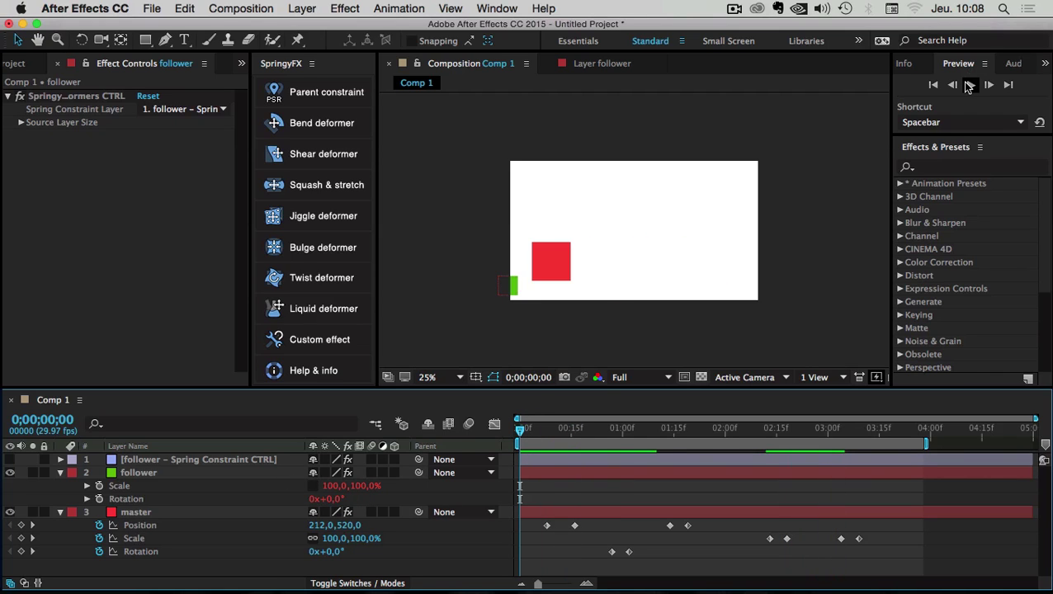
pyautogui.click(970, 84)
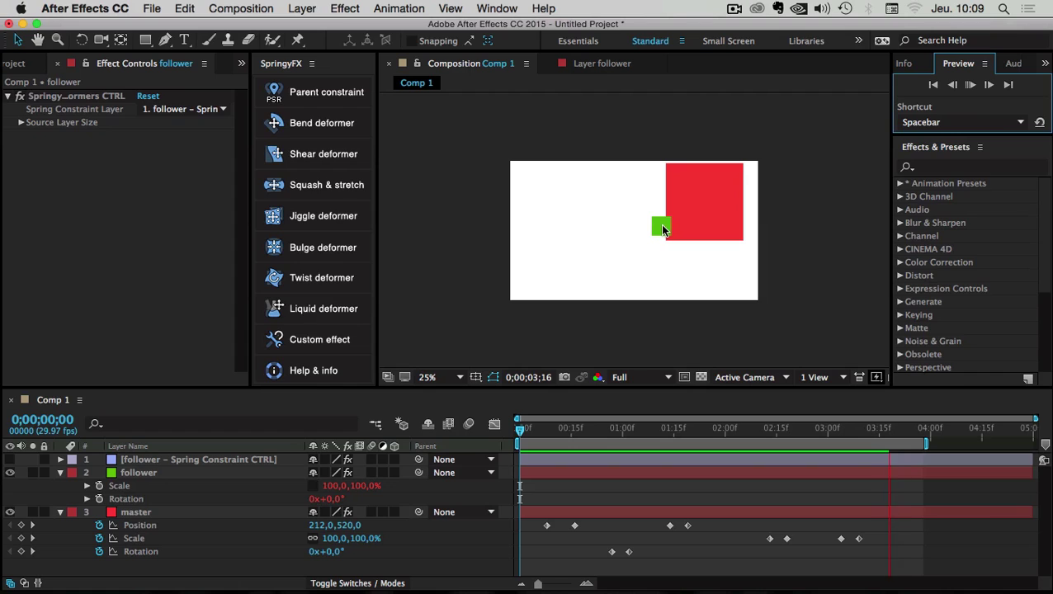
# Turn Follow Scale back on for the follower's Spring Constraint CTRL layer.
pyautogui.click(140, 459)
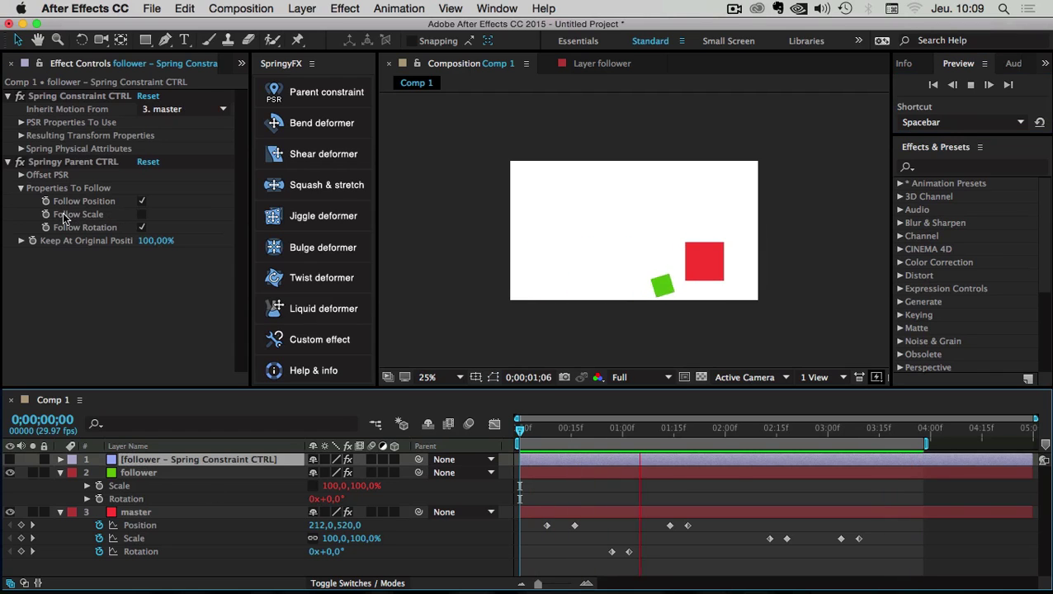
pyautogui.click(141, 214)
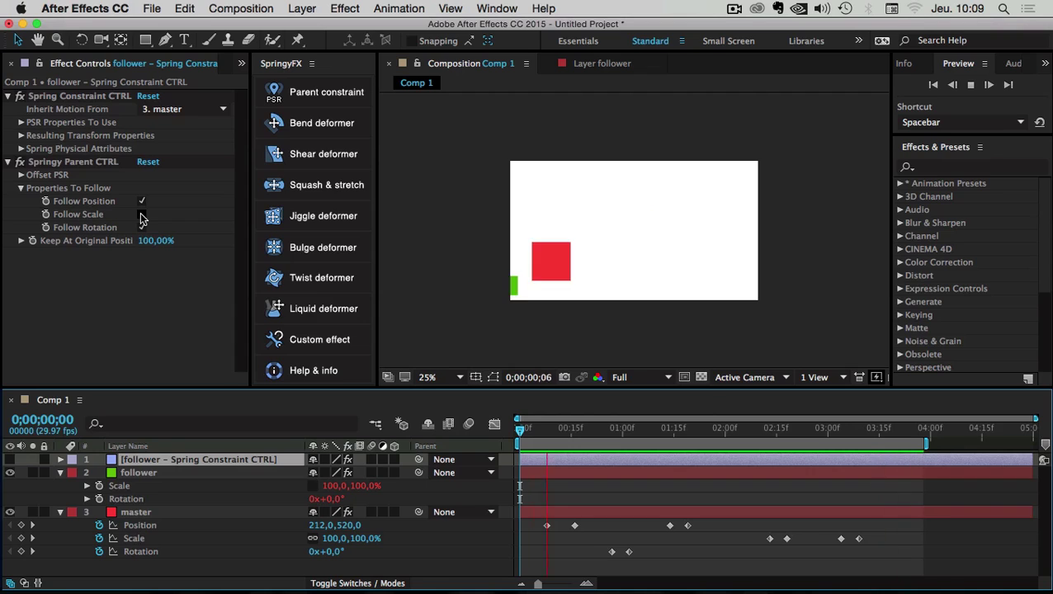
pyautogui.click(142, 215)
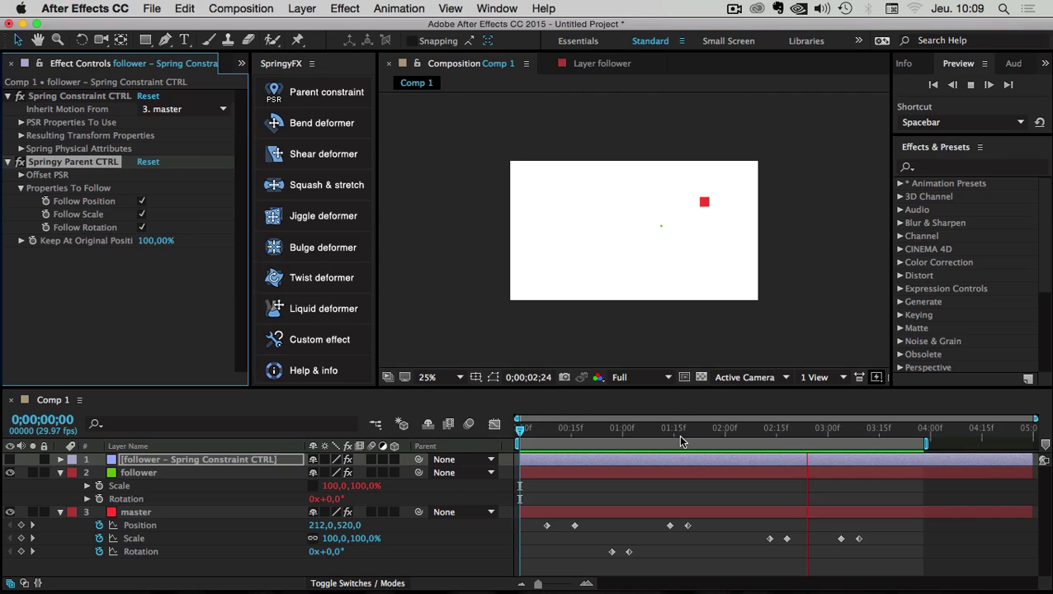
# At 0;00;01;00, turn off Follow Rotation and set the follower's own Rotation to 0°.
pyautogui.moveTo(656, 427); pyautogui.dragTo(623, 435)
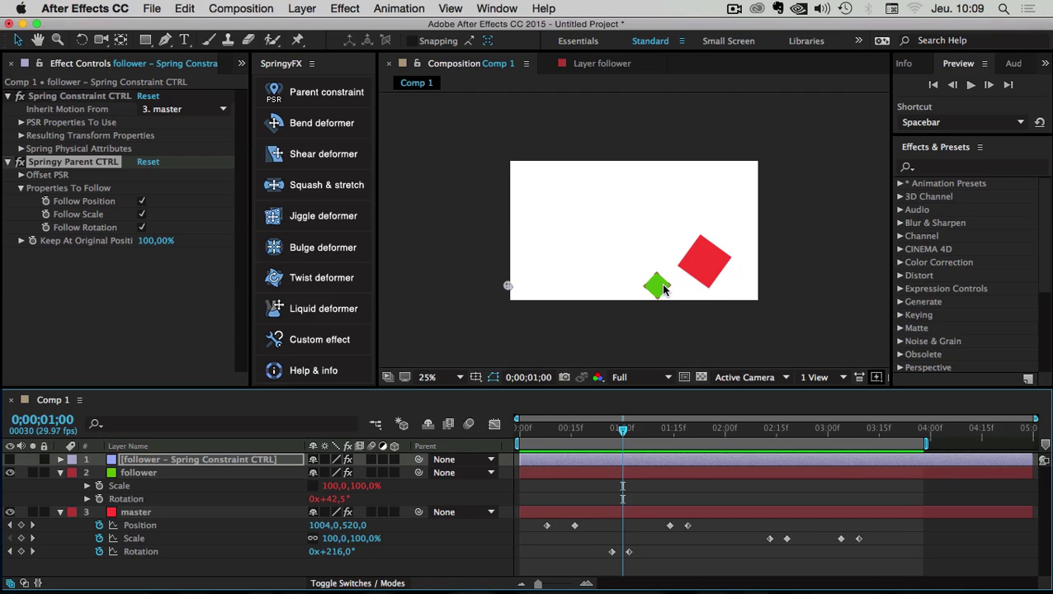
pyautogui.click(74, 236)
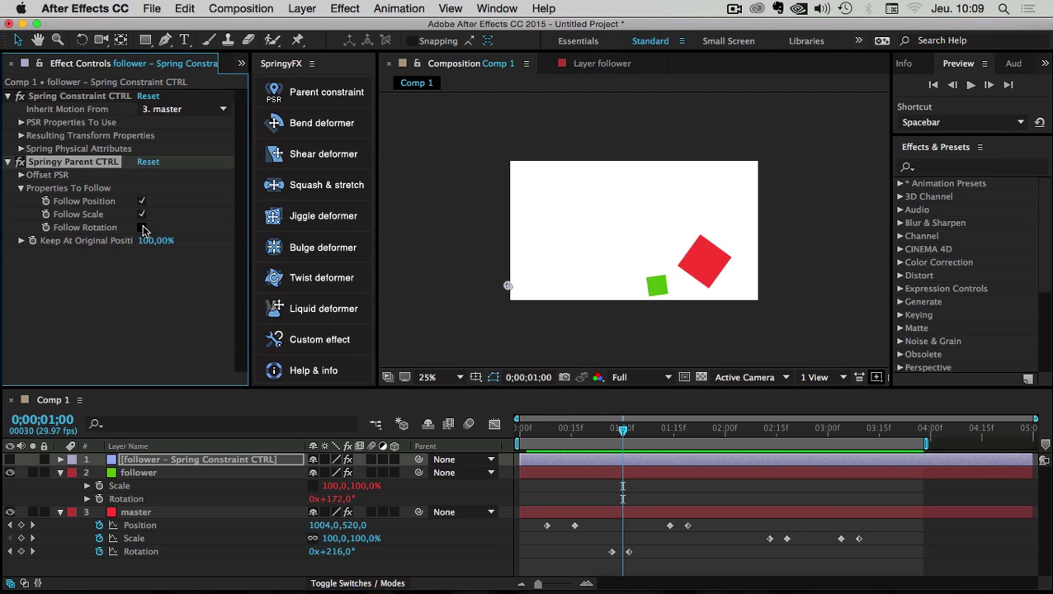
pyautogui.click(155, 500)
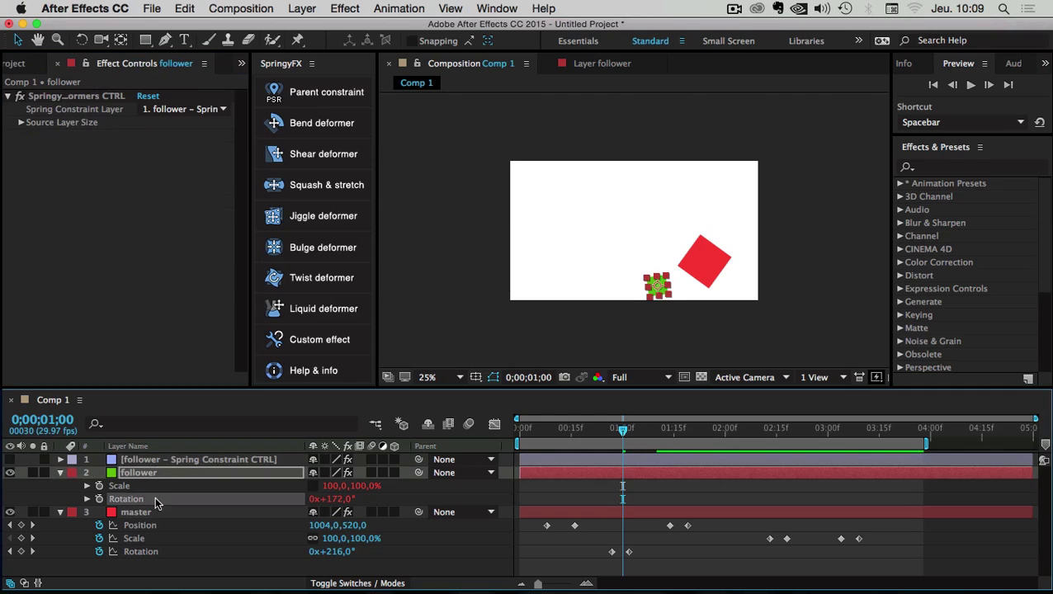
pyautogui.click(339, 499)
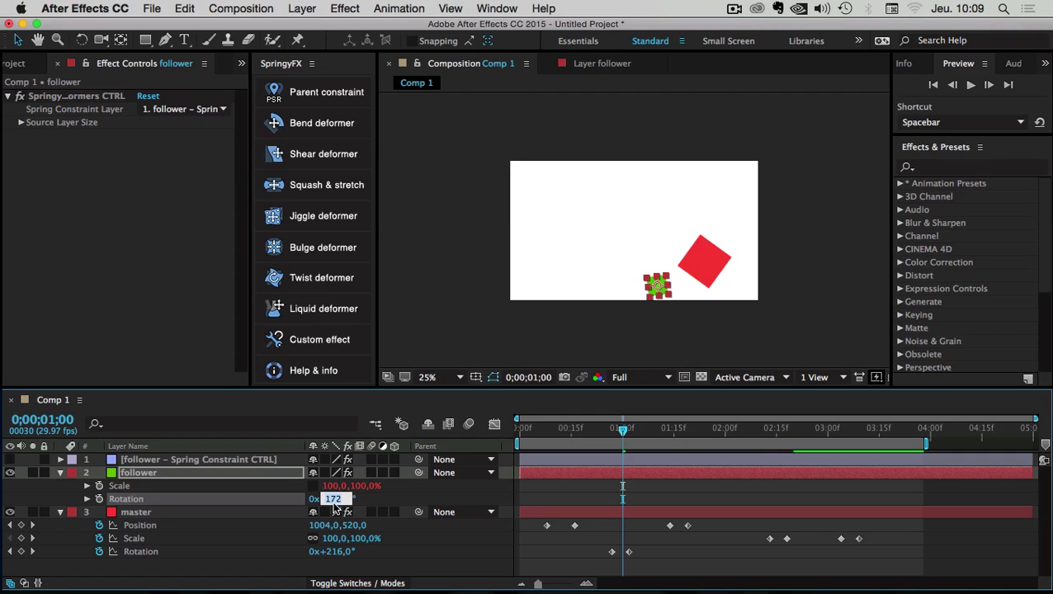
pyautogui.write('0')
pyautogui.click(327, 506)
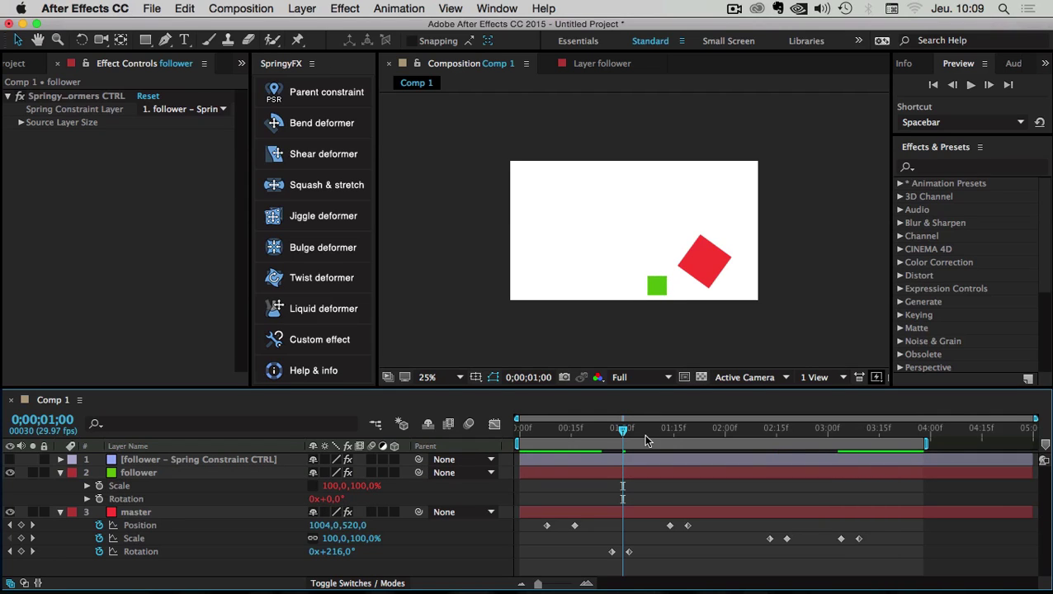
# At 0;00;01;06, set the follower's Rotation to 43° and enable keyframing for it.
pyautogui.moveTo(532, 435); pyautogui.dragTo(625, 437)
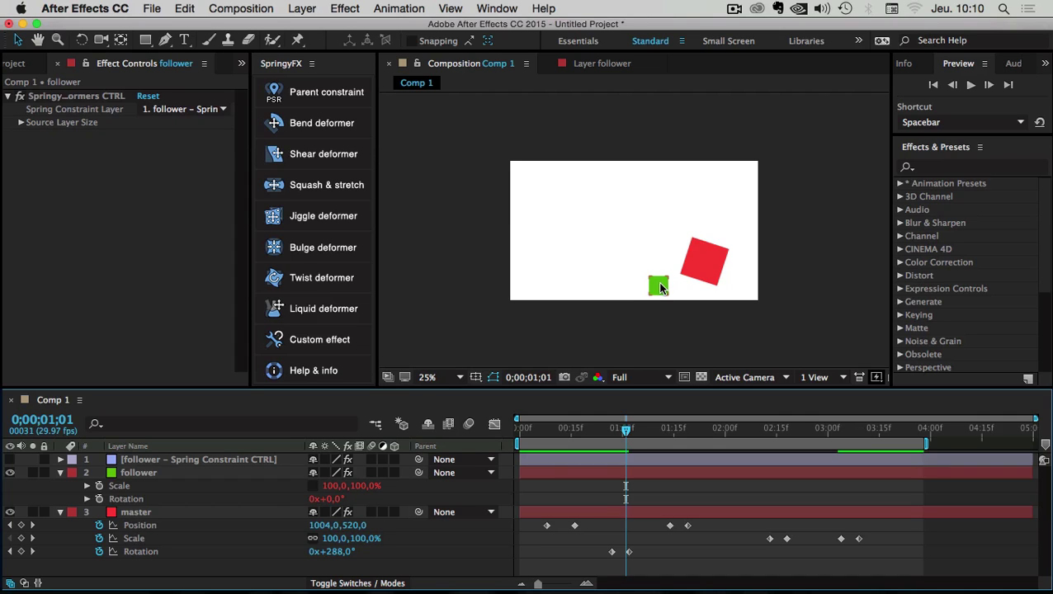
pyautogui.moveTo(627, 435)
pyautogui.mouseDown()
pyautogui.moveTo(676, 436)
pyautogui.moveTo(643, 436)
pyautogui.mouseUp()
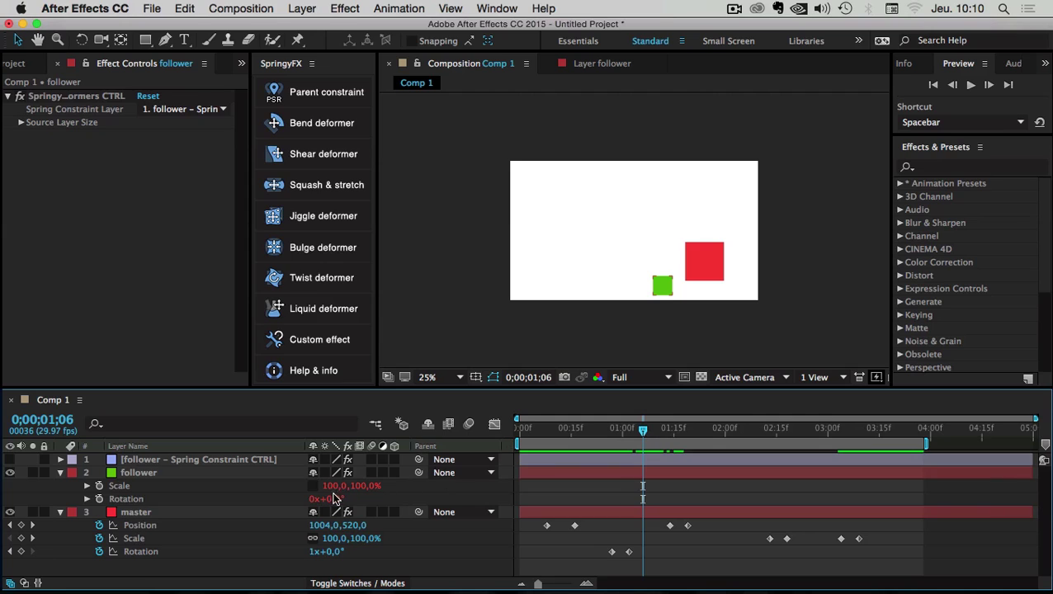
pyautogui.moveTo(334, 499); pyautogui.dragTo(371, 501)
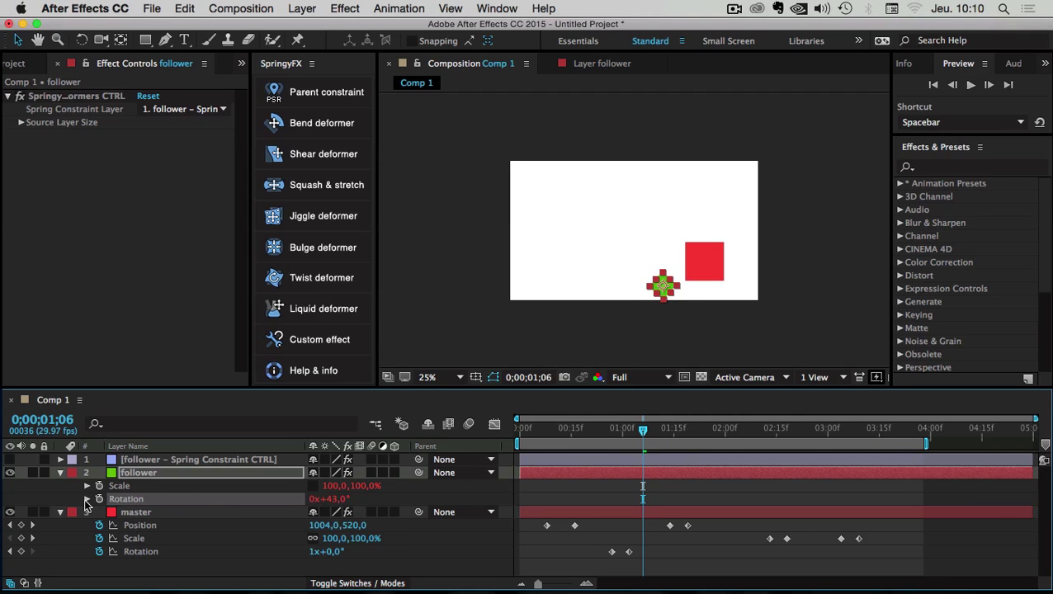
pyautogui.click(99, 499)
# At 0;00;01;13, set the follower's Rotation to -68° and scrub ahead to 0;00;01;25 to review the motion.
pyautogui.press('pagedown')
pyautogui.press('pagedown')
pyautogui.press('pagedown')
pyautogui.press('pagedown')
pyautogui.press('pagedown')
pyautogui.press('pagedown')
pyautogui.press('pagedown')
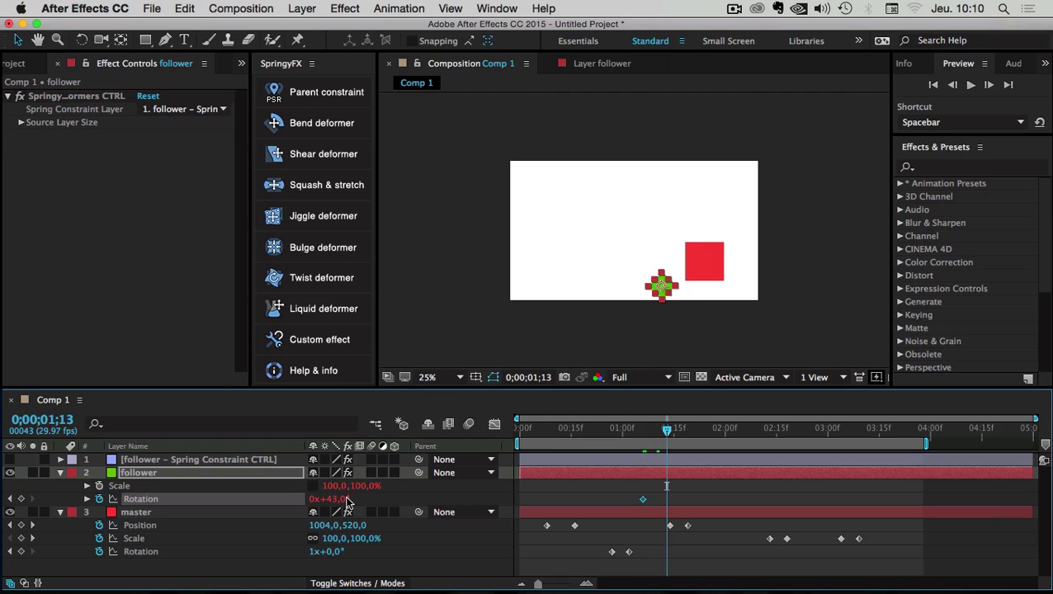
pyautogui.moveTo(269, 495); pyautogui.dragTo(210, 495)
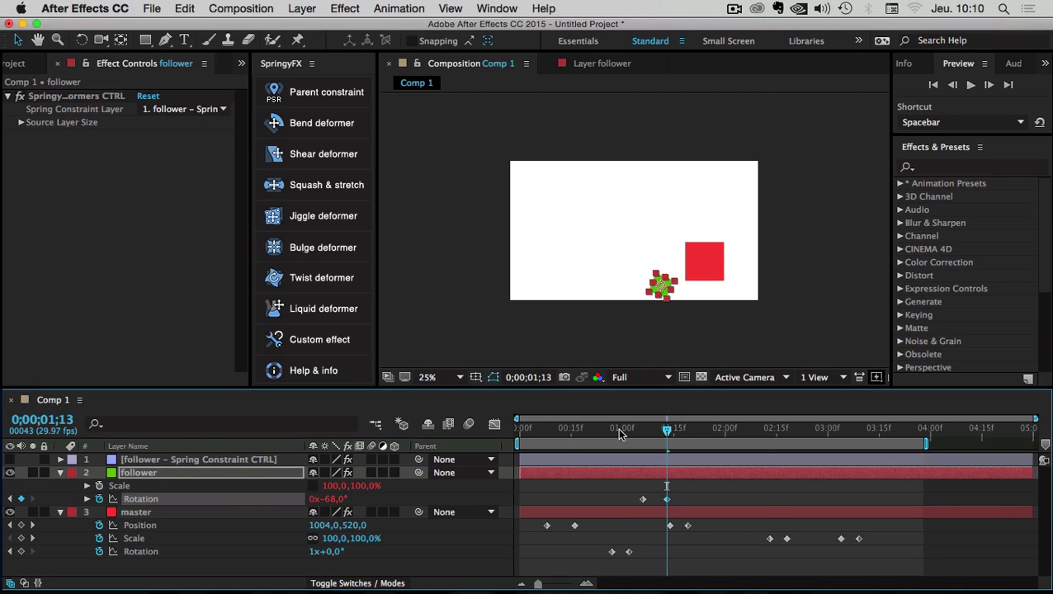
pyautogui.moveTo(617, 427); pyautogui.dragTo(716, 437)
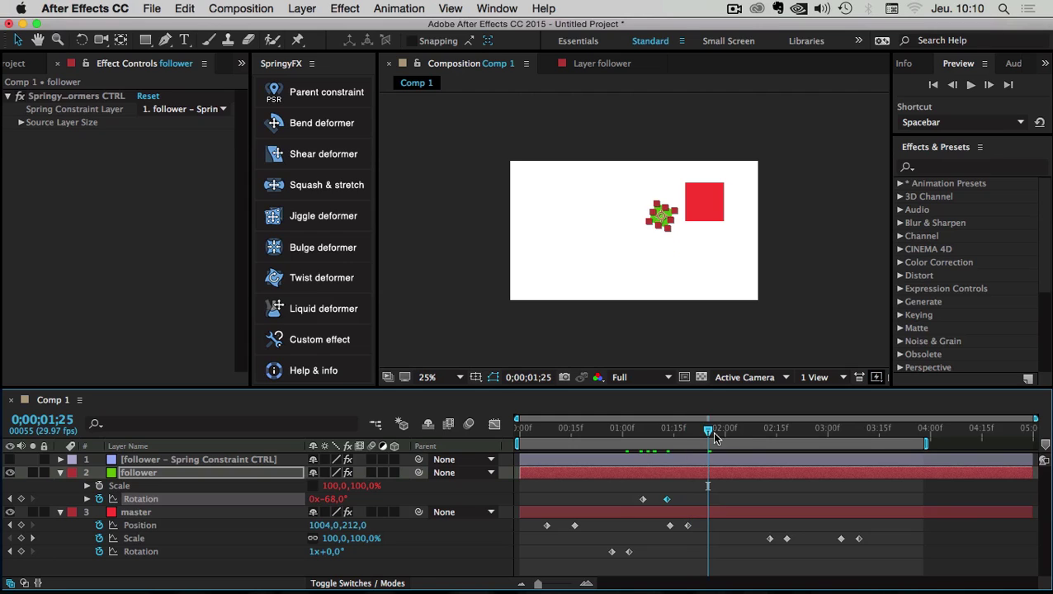
# Undo the follower's Rotation keyframes and turn Follow Rotation back on for its Spring Constraint CTRL layer.
pyautogui.press('super+z')
pyautogui.press('super+z')
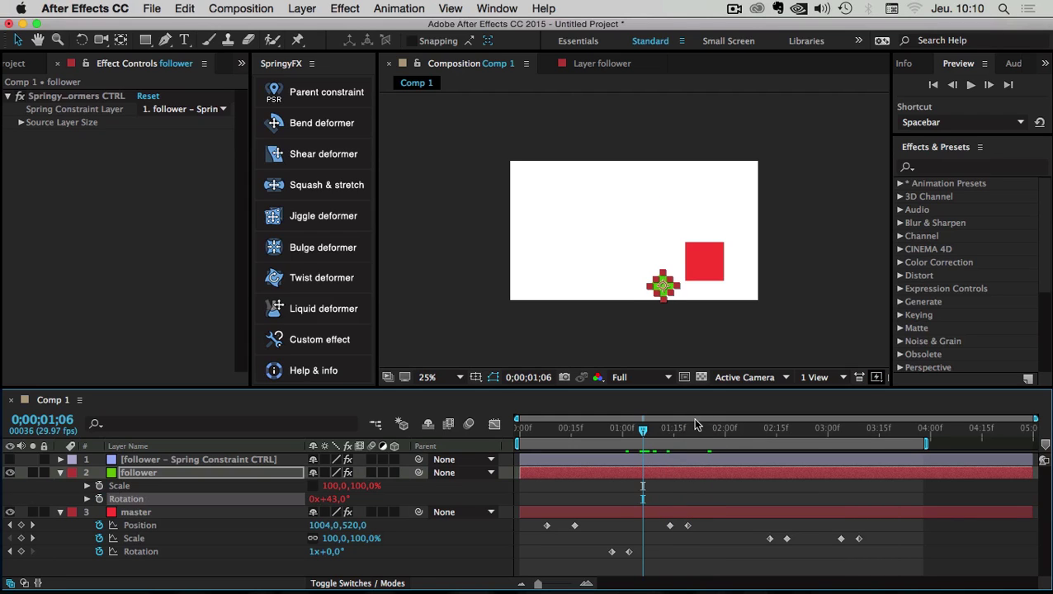
pyautogui.click(136, 462)
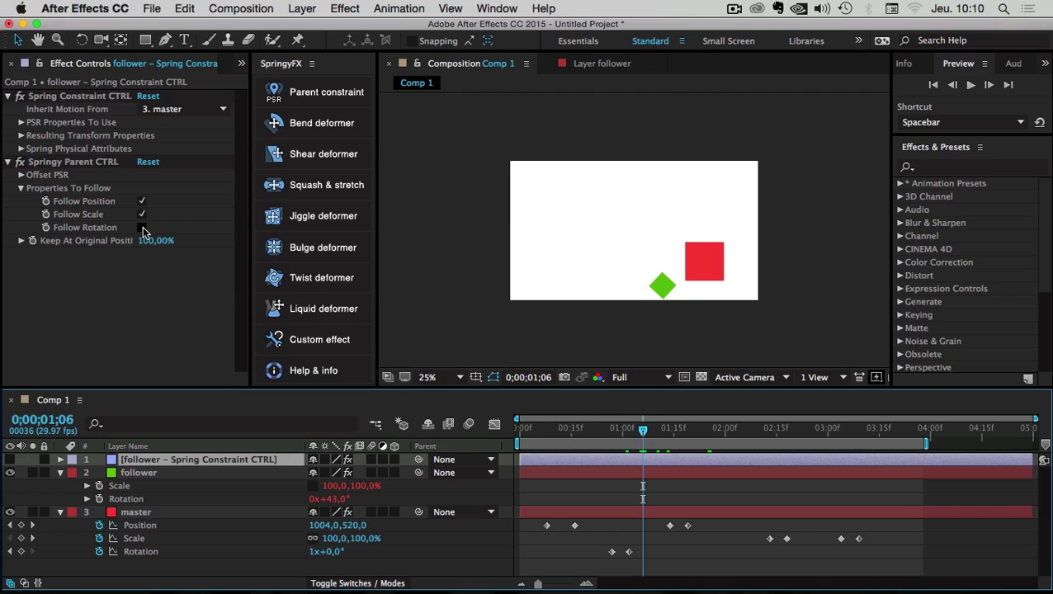
pyautogui.click(141, 228)
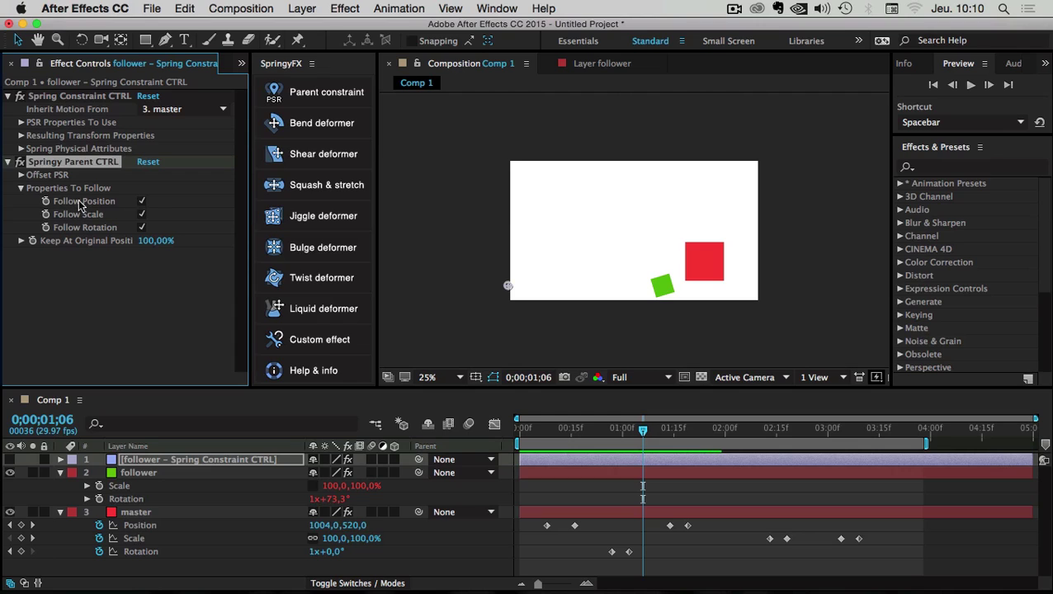
# Turn off Follow Position and, at 0;00;01;12, move the follower's position offset point to about 525, 229.
pyautogui.click(142, 201)
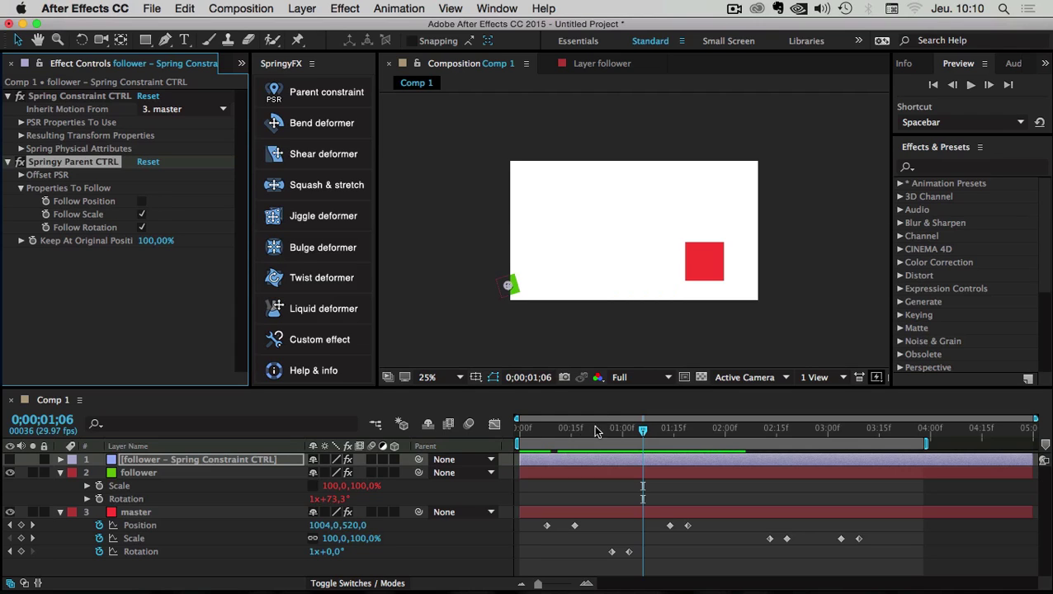
pyautogui.moveTo(523, 429); pyautogui.dragTo(623, 431)
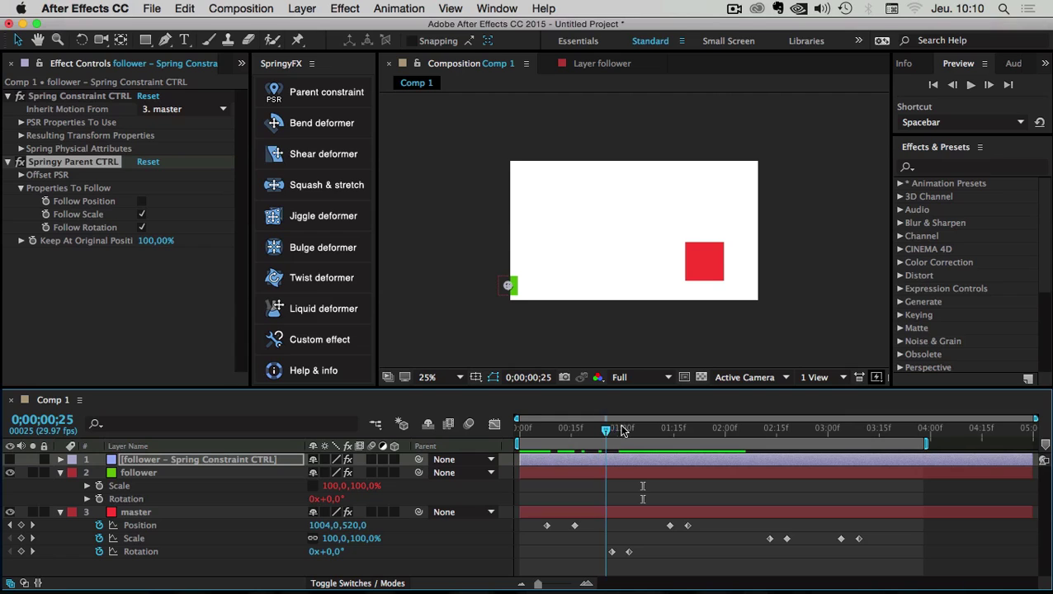
pyautogui.click(507, 288)
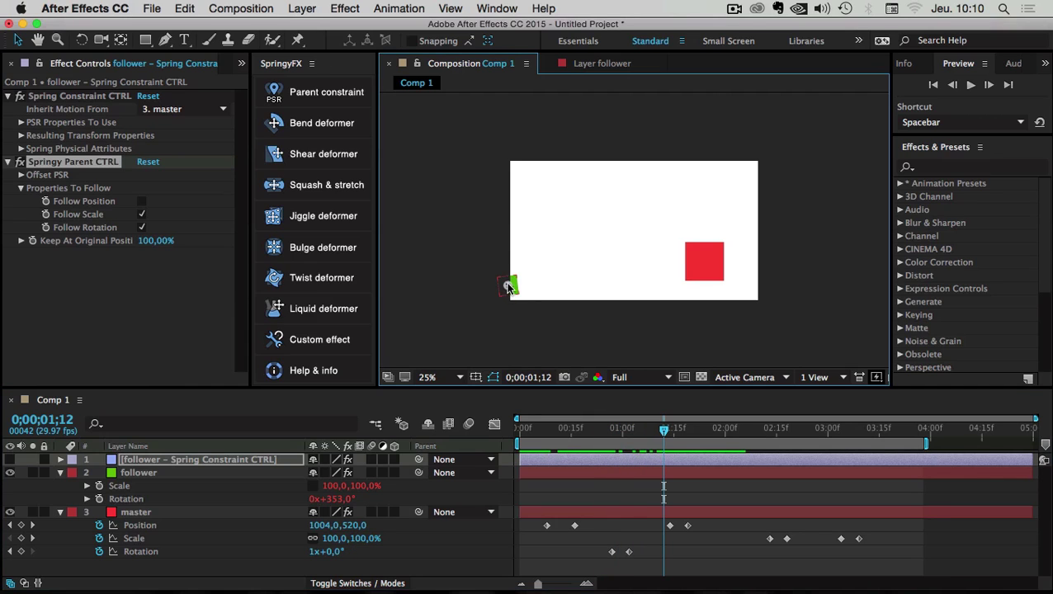
pyautogui.moveTo(554, 248); pyautogui.dragTo(592, 218)
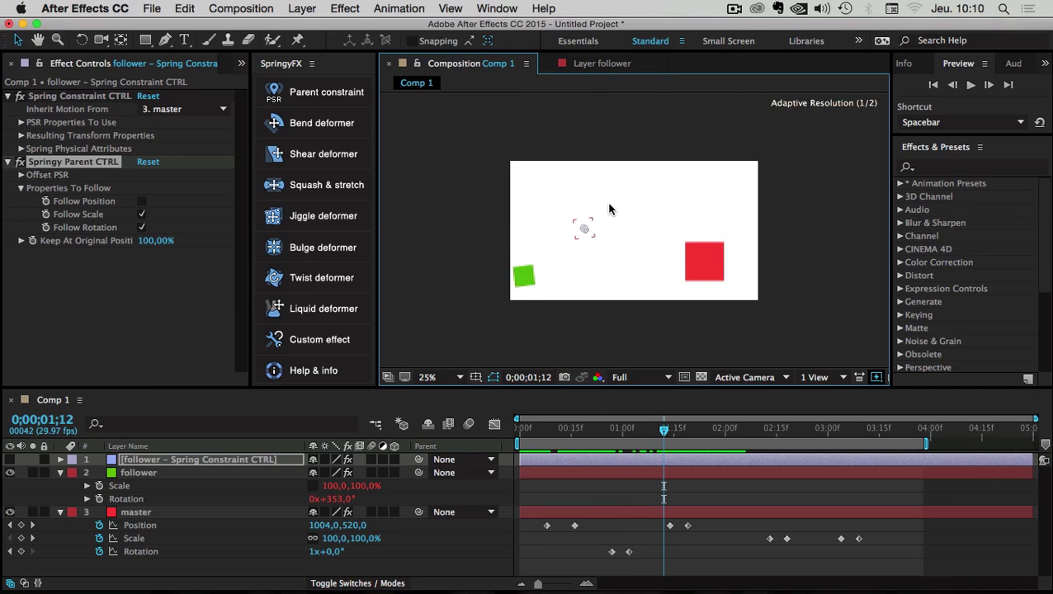
# Expand the Offset PSR settings and move the Position XY Offset point to about 761, 281 in the composition.
pyautogui.click(22, 176)
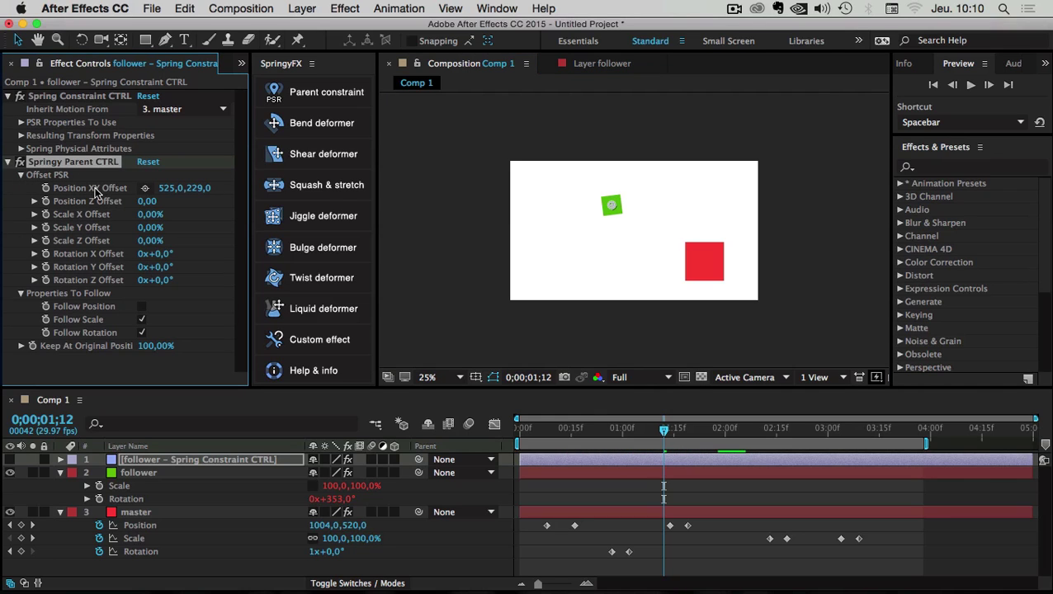
pyautogui.click(145, 188)
pyautogui.click(635, 209)
pyautogui.moveTo(635, 209); pyautogui.dragTo(439, 210)
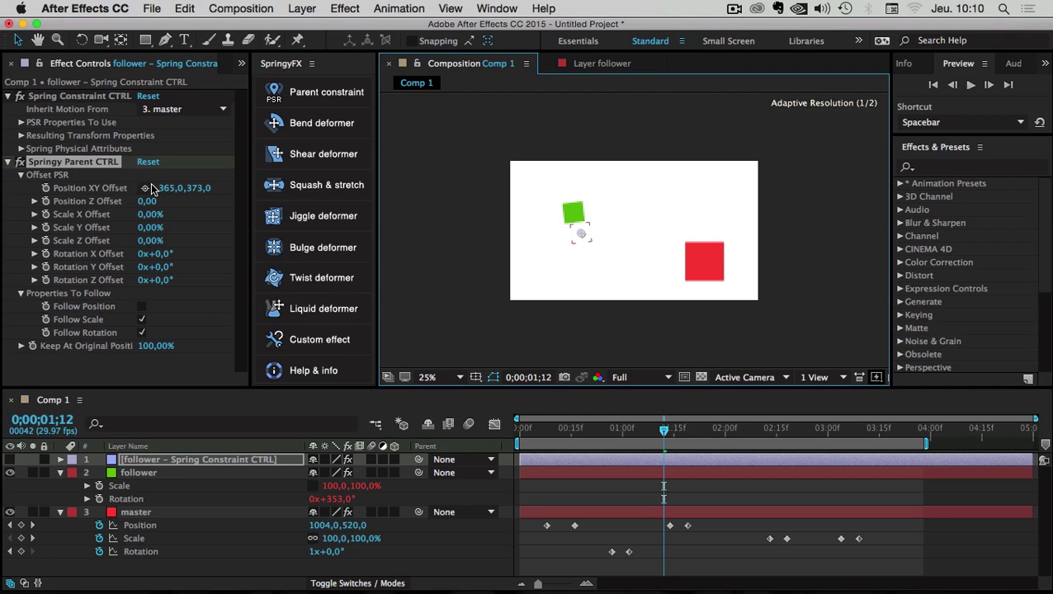
pyautogui.moveTo(582, 237); pyautogui.dragTo(657, 217)
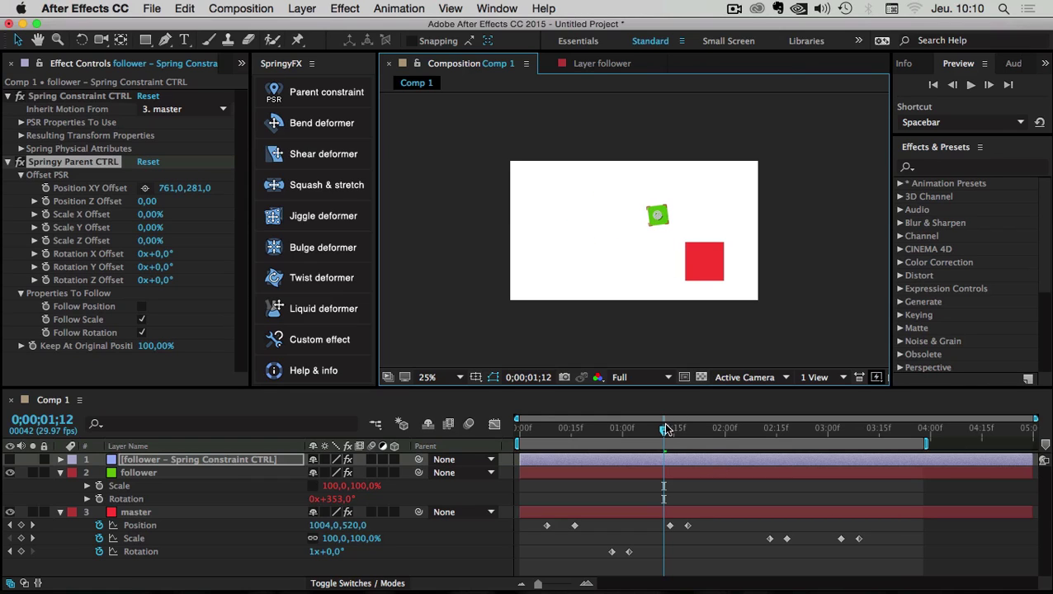
# Scrub between 0;00;01;00 and 0;00;02;25 to examine the follower's rotation and scale with Follow Position off.
pyautogui.moveTo(664, 429); pyautogui.dragTo(705, 431)
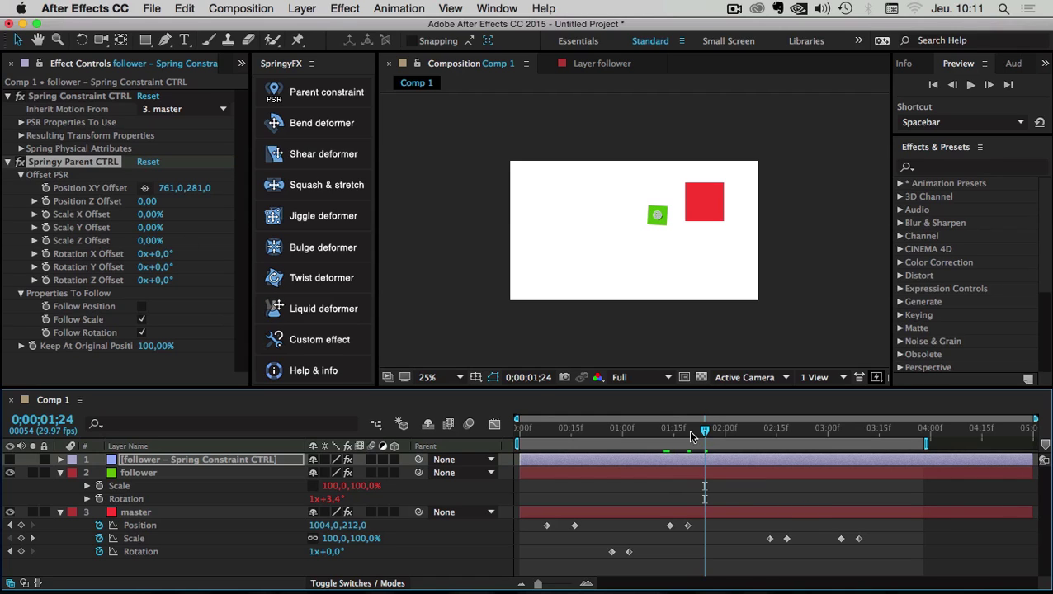
pyautogui.moveTo(701, 431); pyautogui.dragTo(623, 443)
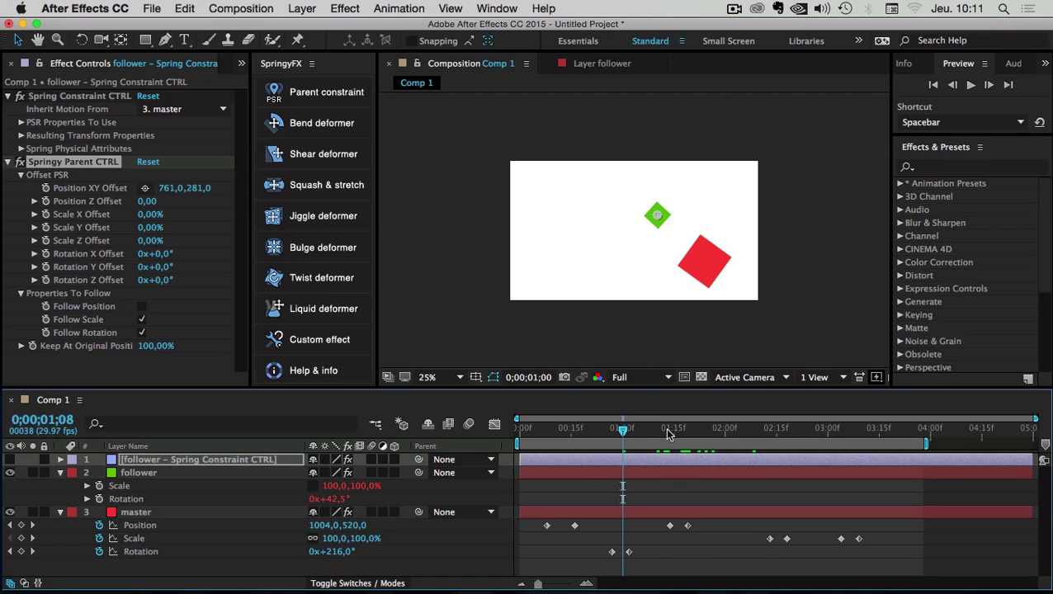
pyautogui.moveTo(649, 434); pyautogui.dragTo(811, 434)
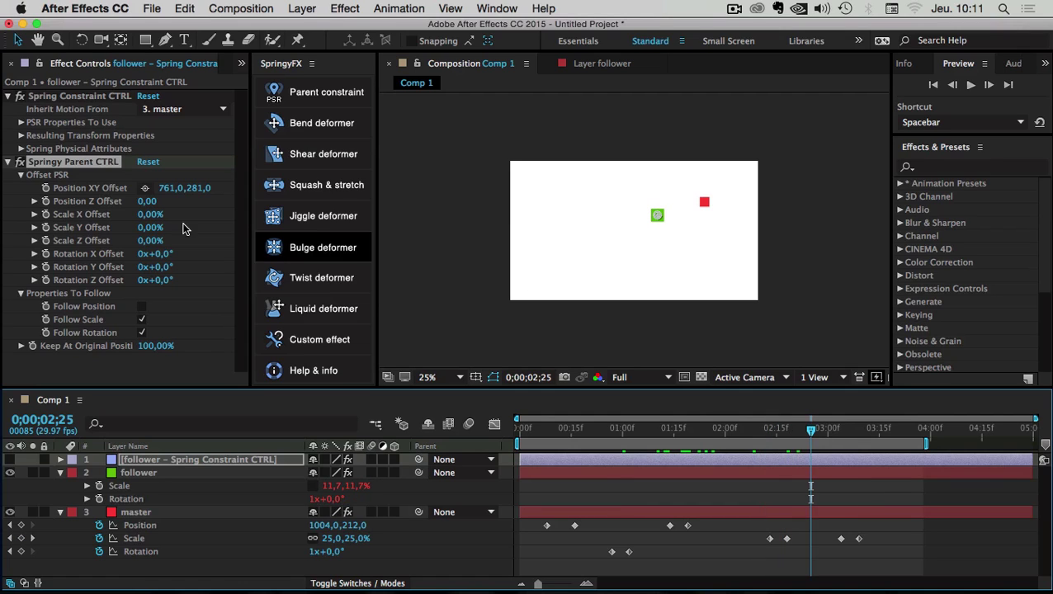
pyautogui.click(58, 320)
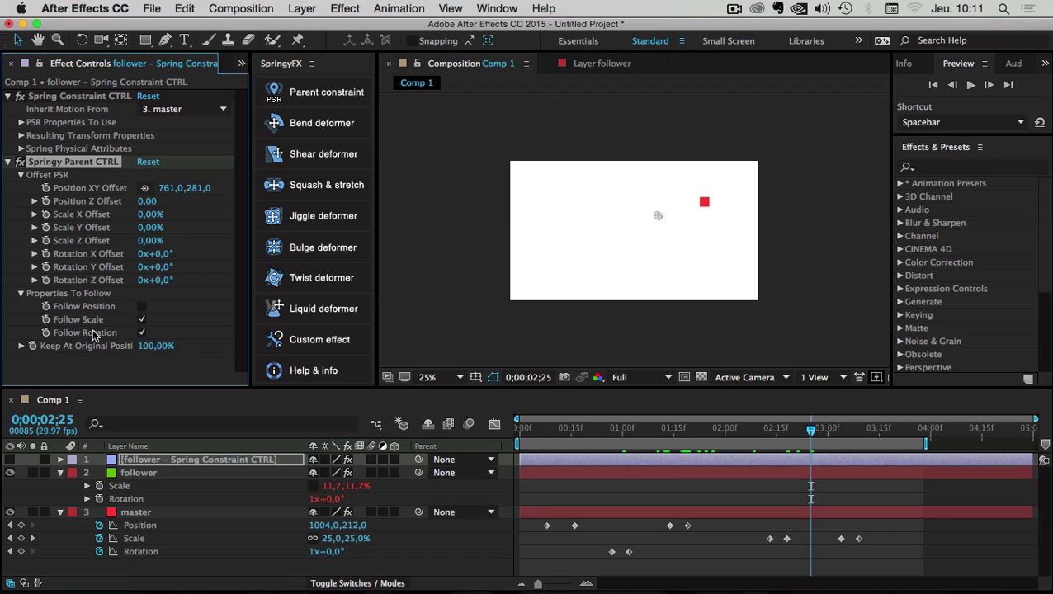
# Turn Follow Position back on and, at 0;00;01;29, set the Position XY Offset to about -85, 685.
pyautogui.click(141, 308)
pyautogui.moveTo(536, 432); pyautogui.dragTo(721, 432)
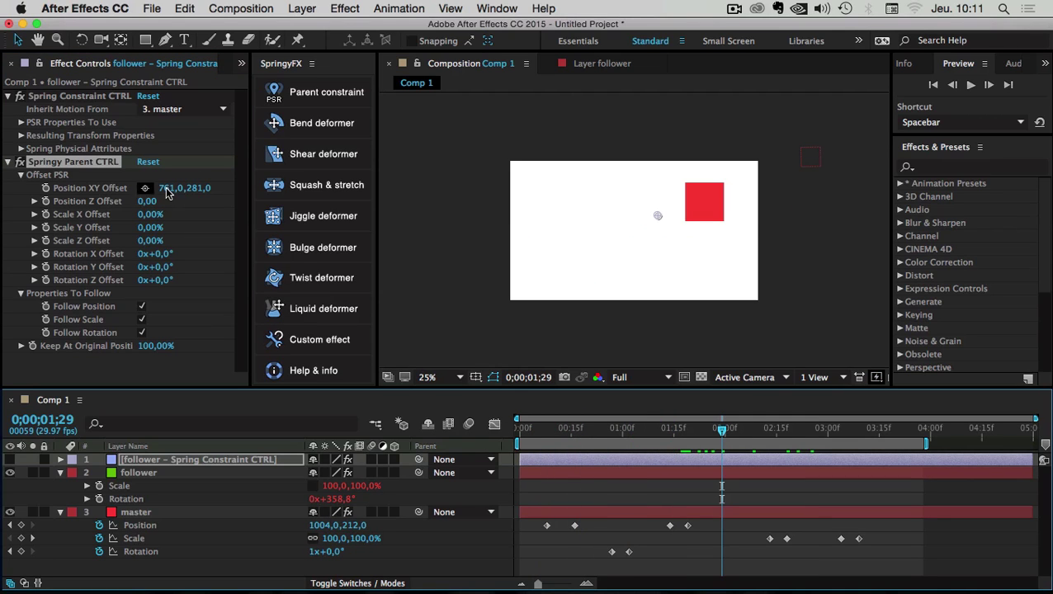
pyautogui.moveTo(168, 191); pyautogui.dragTo(136, 195)
pyautogui.moveTo(566, 216); pyautogui.dragTo(493, 293)
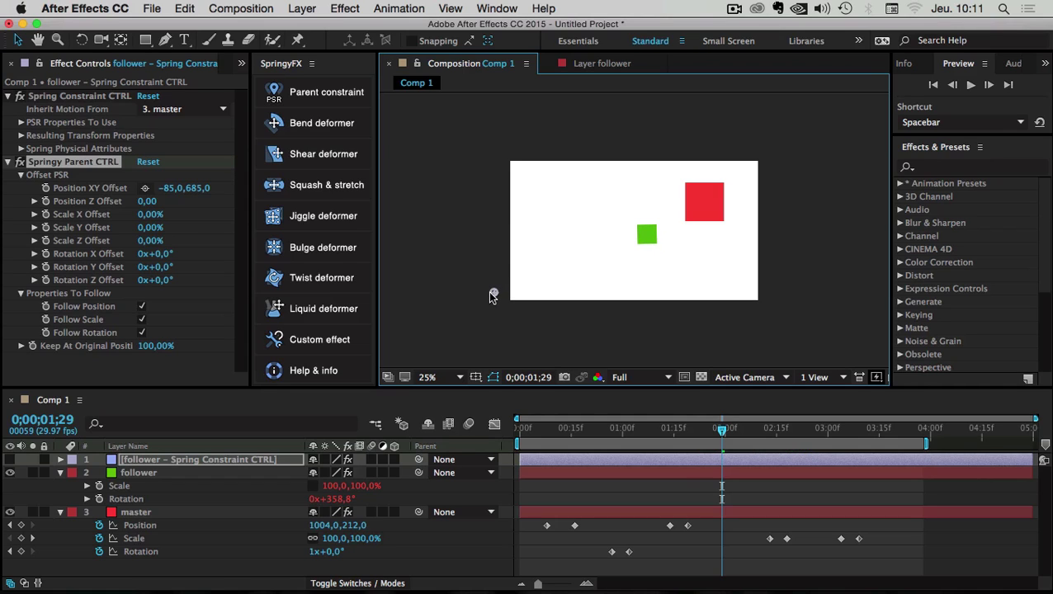
# Collapse the Properties To Follow and Offset PSR groups and set Keep At Original Position to 0%.
pyautogui.click(21, 293)
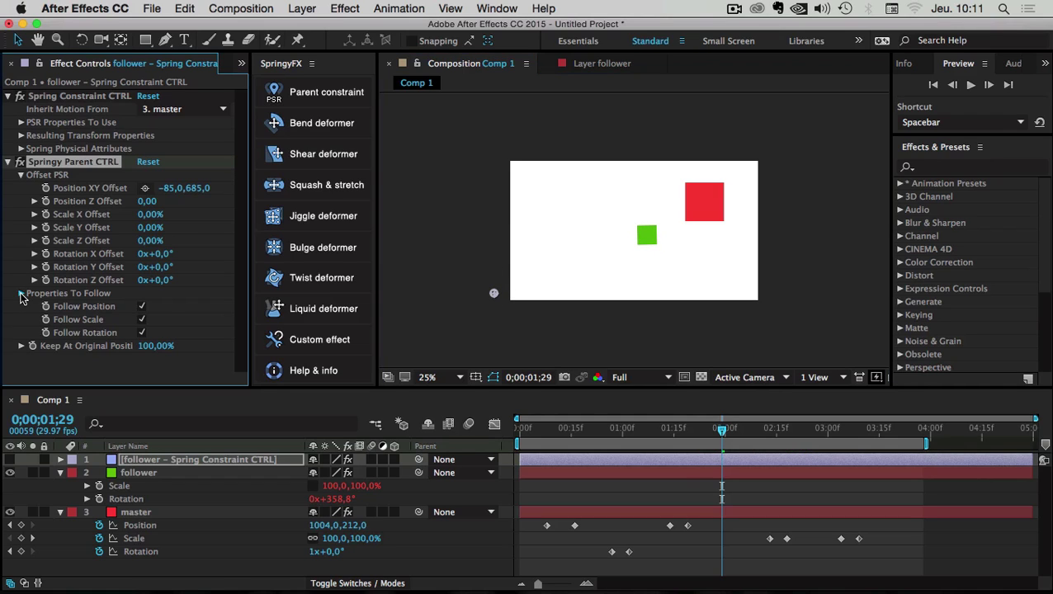
pyautogui.click(20, 175)
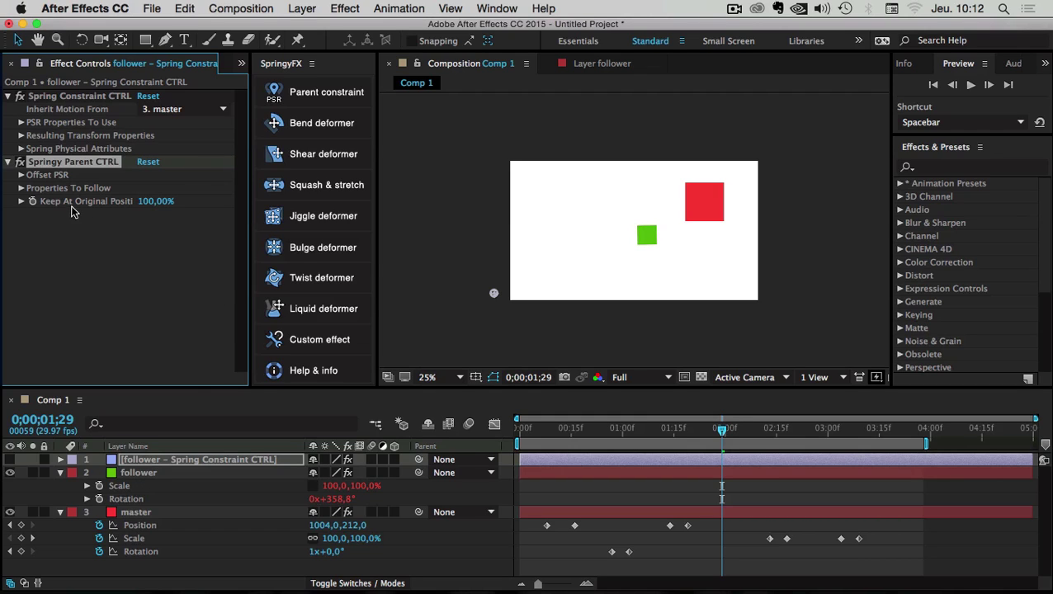
pyautogui.click(151, 203)
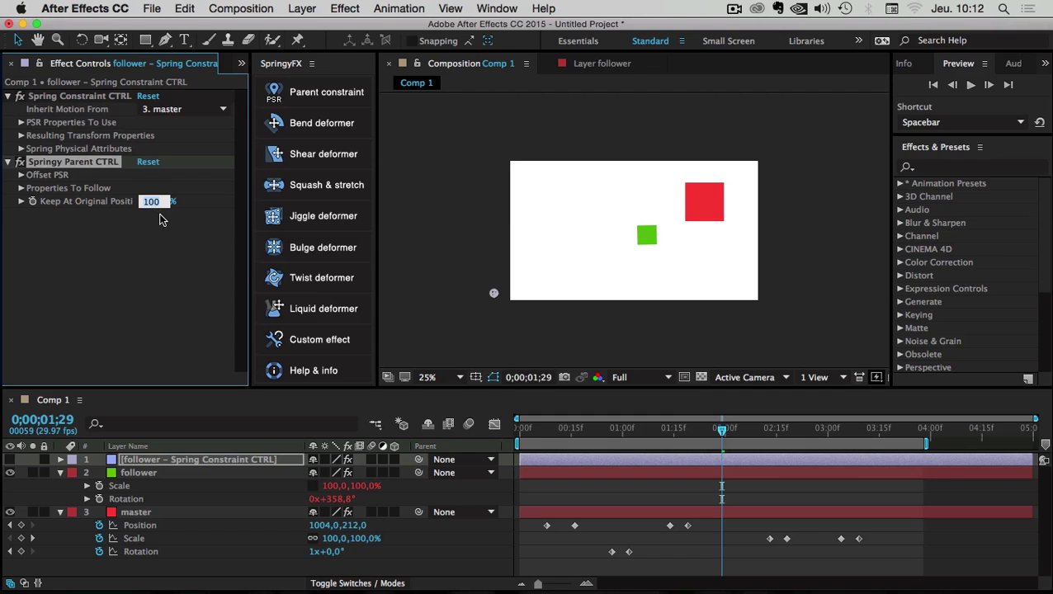
pyautogui.click(161, 220)
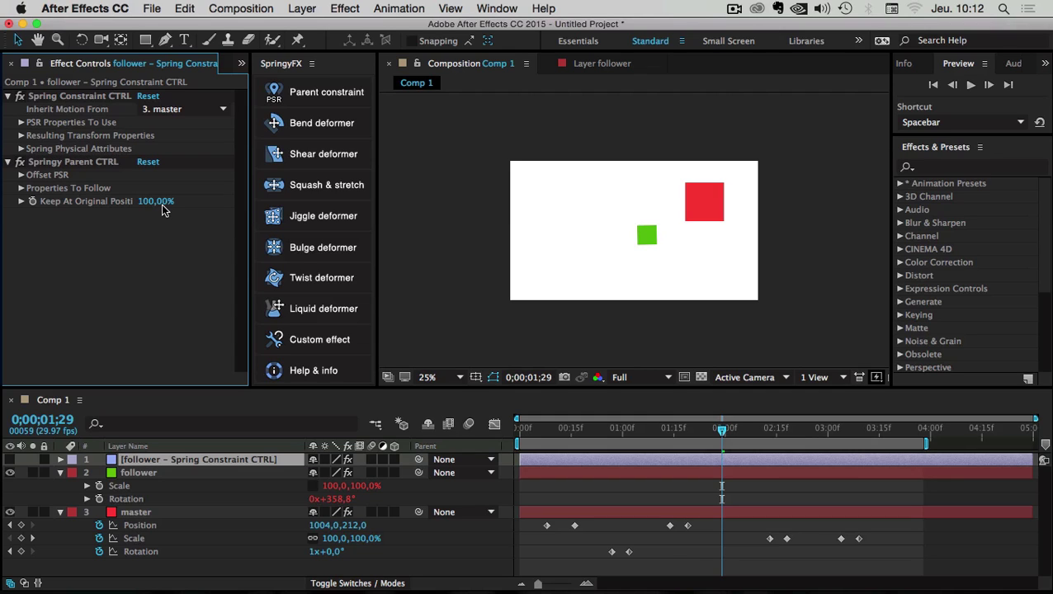
pyautogui.moveTo(162, 210)
pyautogui.mouseDown()
pyautogui.moveTo(89, 203)
pyautogui.moveTo(157, 204)
pyautogui.mouseUp()
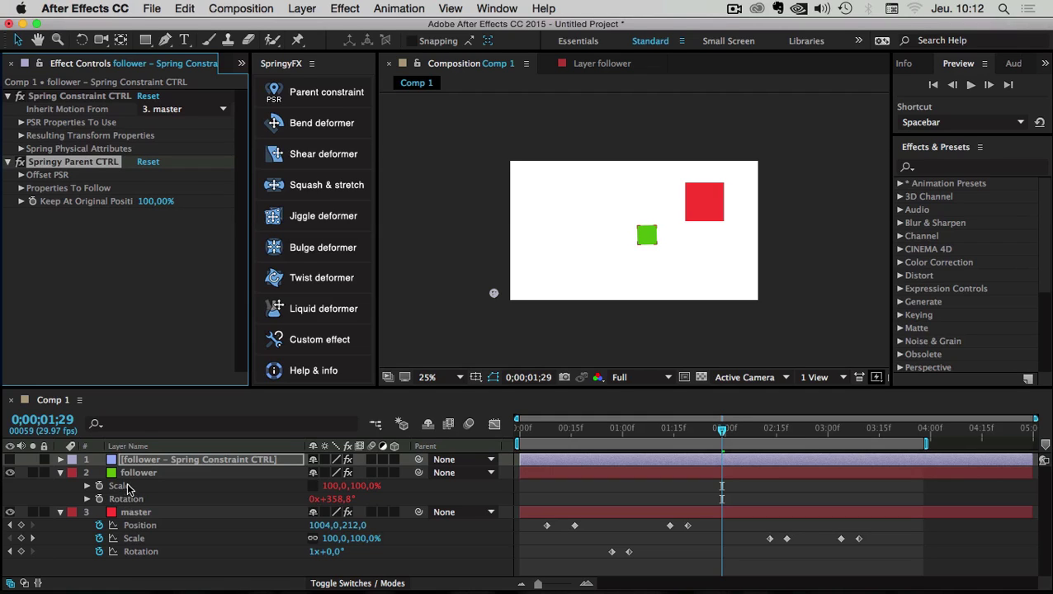
pyautogui.click(133, 513)
pyautogui.moveTo(157, 203); pyautogui.dragTo(132, 207)
pyautogui.click(154, 206)
pyautogui.write('0')
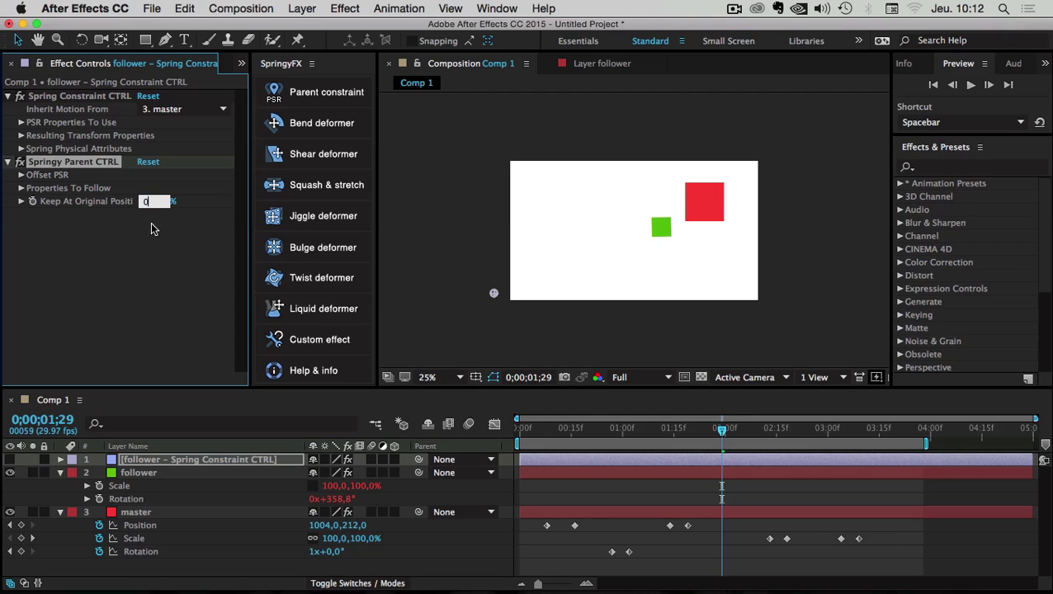
pyautogui.press('Return')
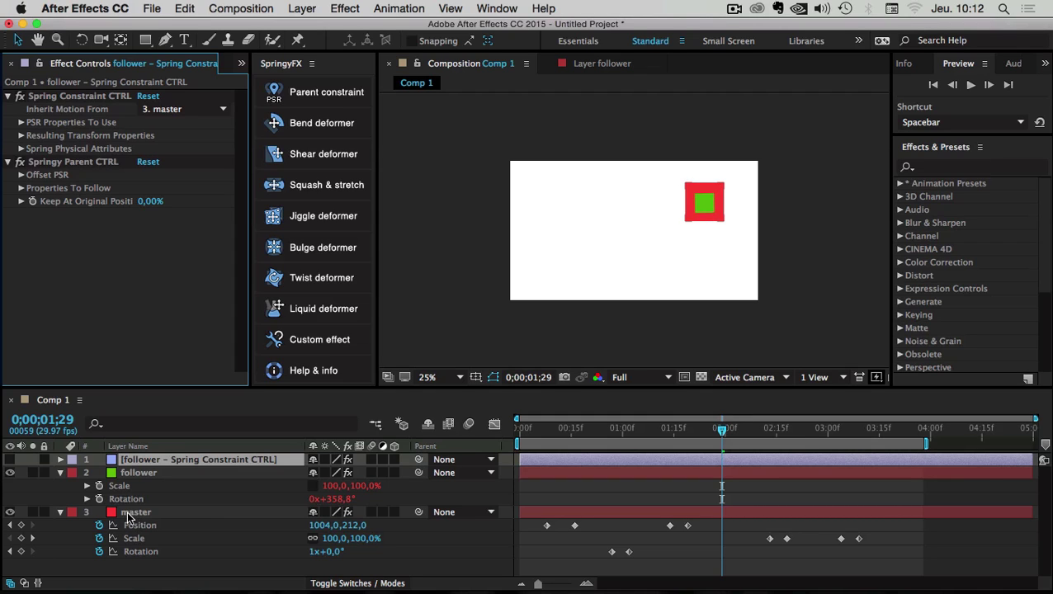
# Preview the animation from the start, then scrub to 0;00;01;08 and 0;00;00;12 to compare the follower with the master.
pyautogui.click(523, 428)
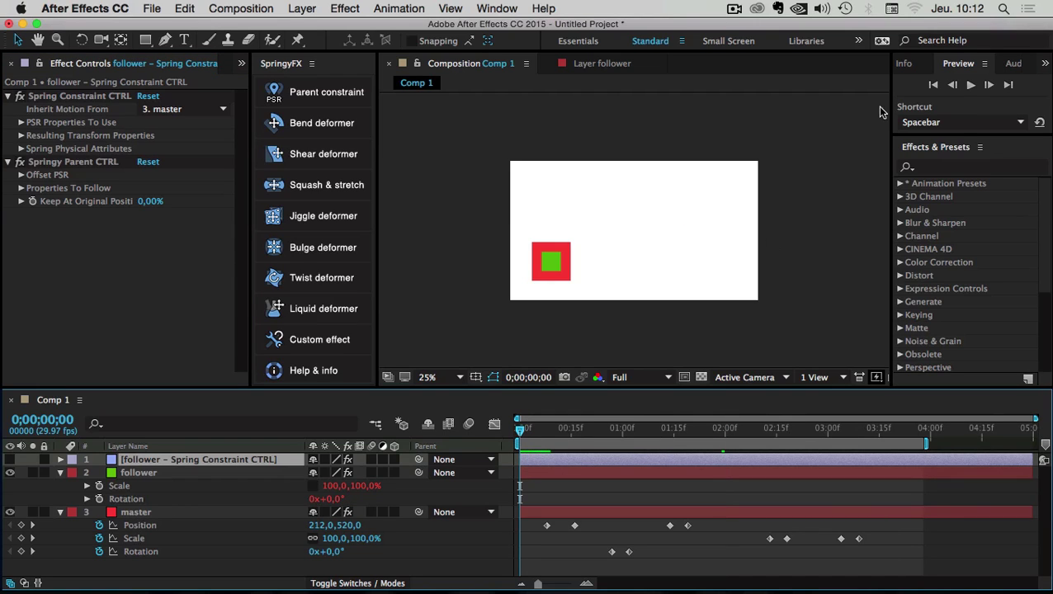
pyautogui.click(970, 85)
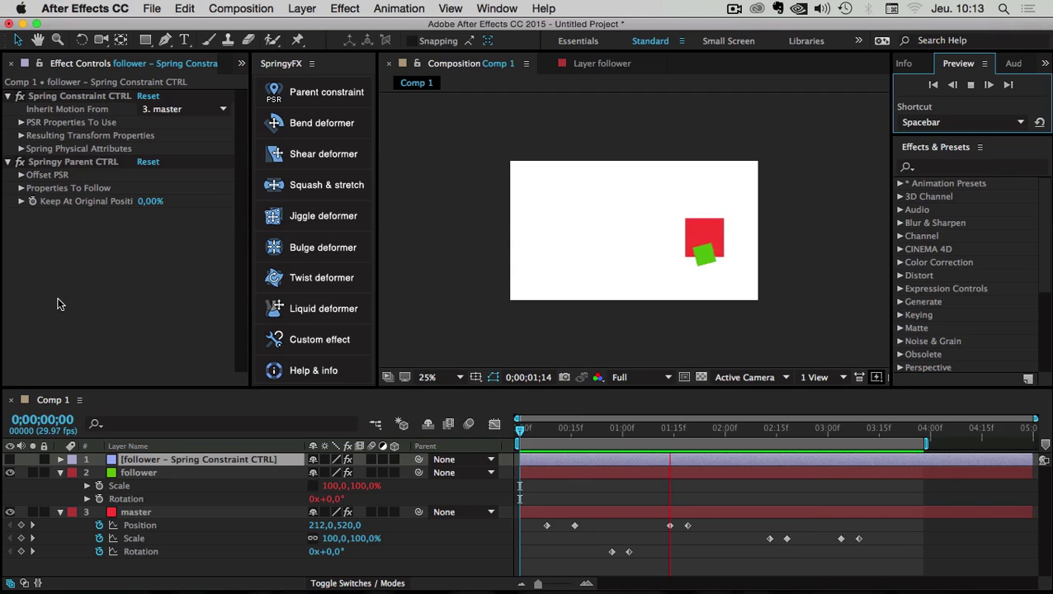
pyautogui.click(547, 430)
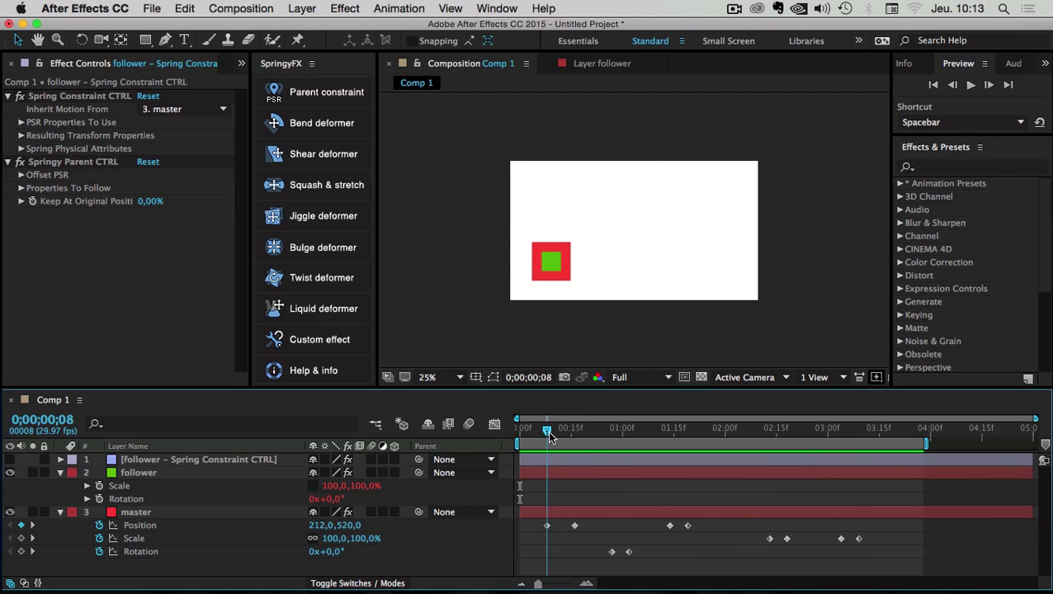
pyautogui.moveTo(547, 430); pyautogui.dragTo(649, 428)
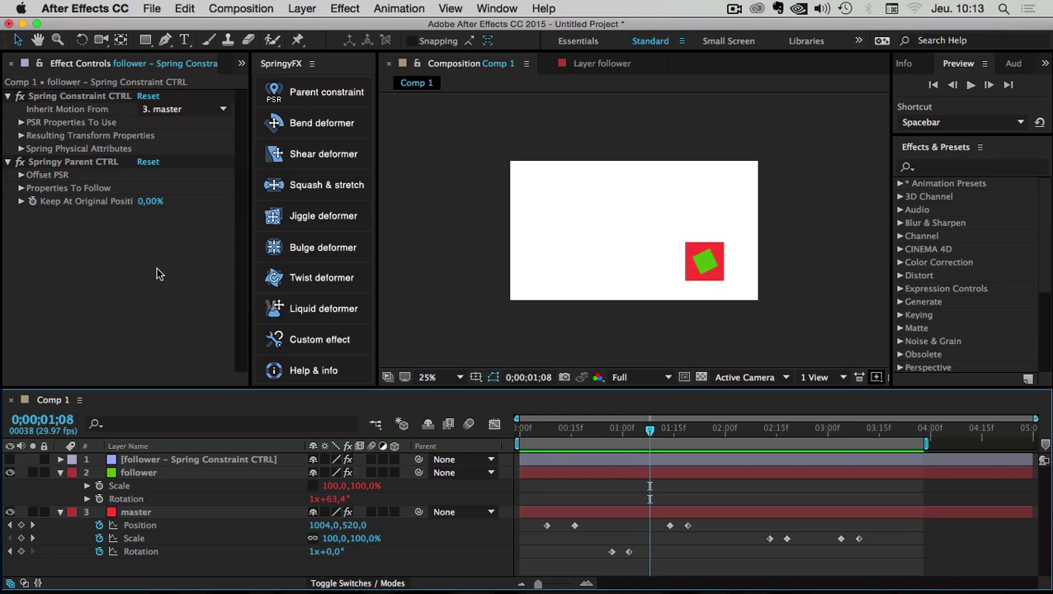
pyautogui.click(121, 487)
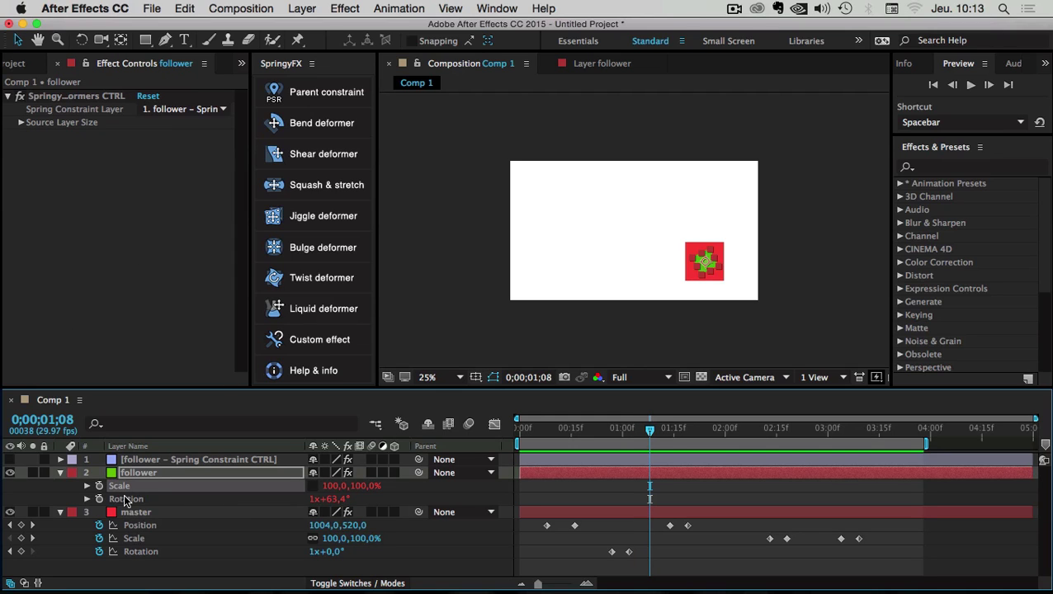
pyautogui.moveTo(561, 432)
pyautogui.mouseDown()
pyautogui.moveTo(536, 430)
pyautogui.moveTo(561, 430)
pyautogui.mouseUp()
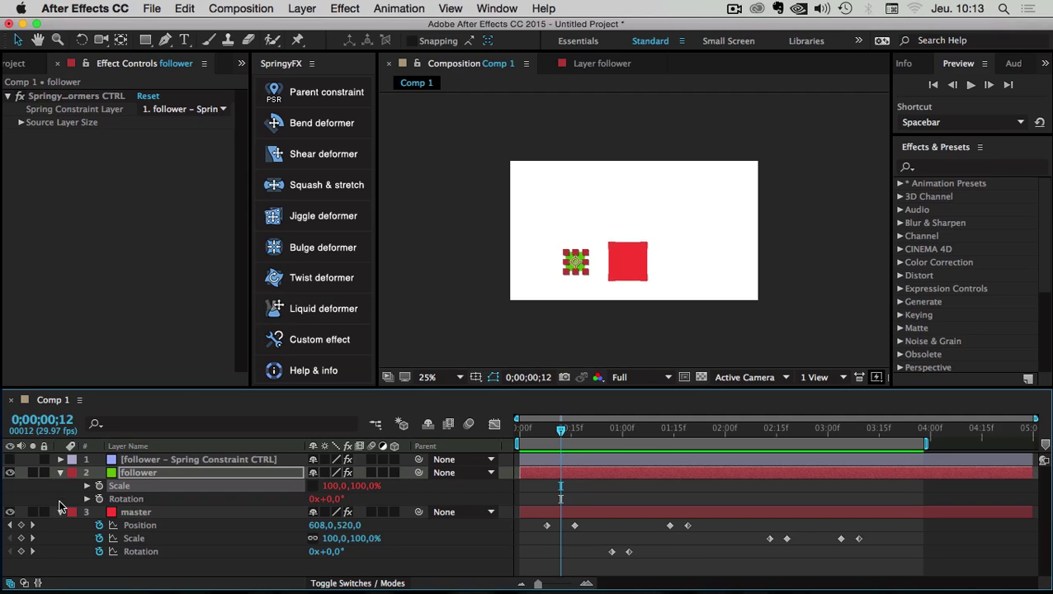
pyautogui.click(62, 495)
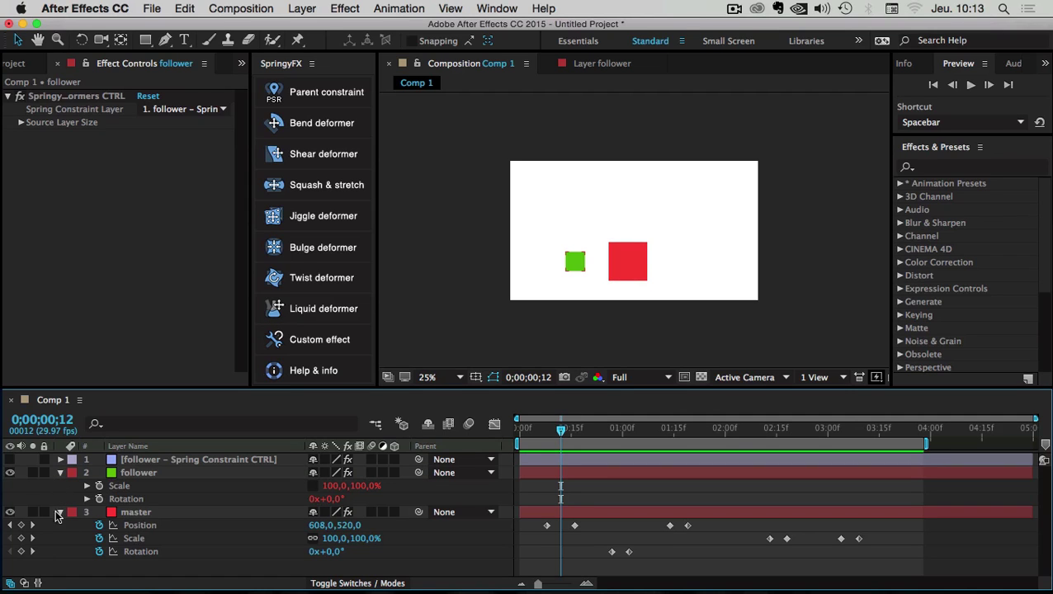
# On the follower's Spring Constraint CTRL layer, expand Properties To Follow, toggle Follow Rotation off and on, and turn off Follow Scale.
pyautogui.click(147, 460)
pyautogui.click(21, 188)
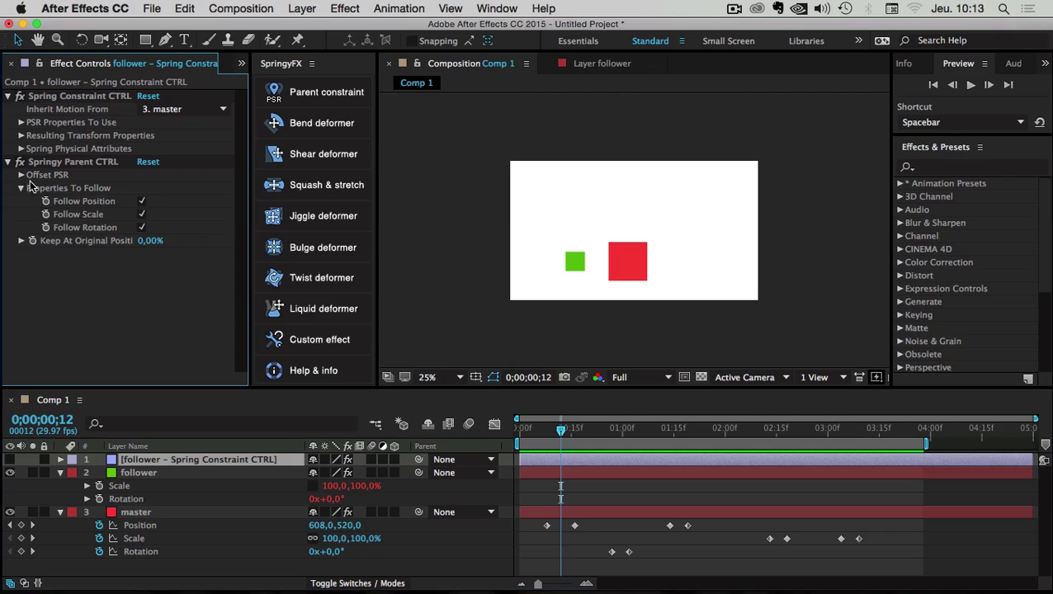
pyautogui.click(142, 227)
pyautogui.click(142, 228)
pyautogui.click(142, 214)
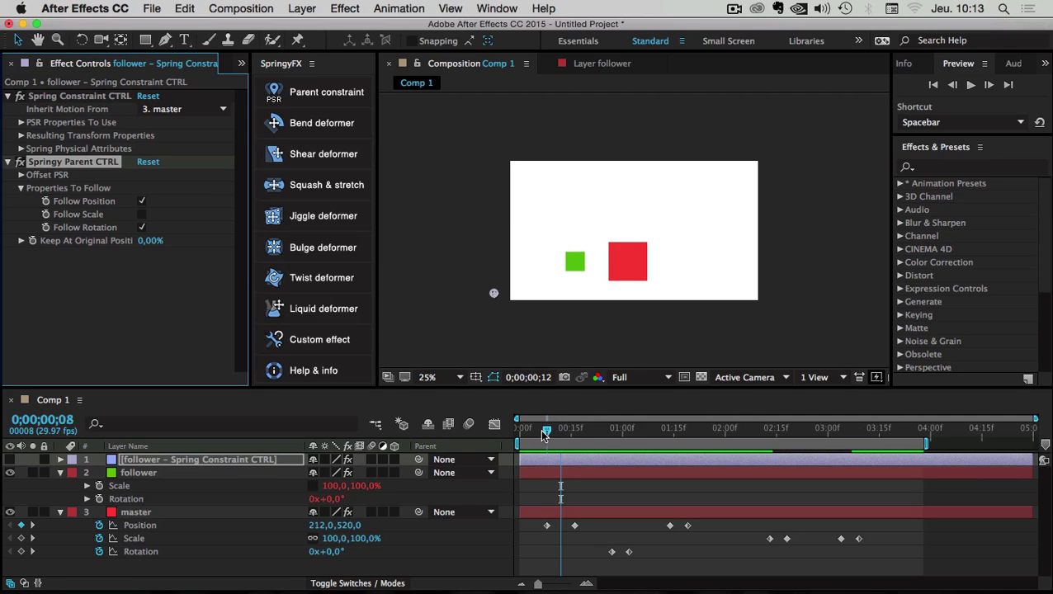
# Move to 0;00;00;05 and turn Follow Scale back on for the follower's Springy Parent effect.
pyautogui.moveTo(545, 429)
pyautogui.mouseDown()
pyautogui.moveTo(698, 439)
pyautogui.moveTo(522, 438)
pyautogui.moveTo(672, 450)
pyautogui.moveTo(536, 447)
pyautogui.mouseUp()
pyautogui.click(142, 214)
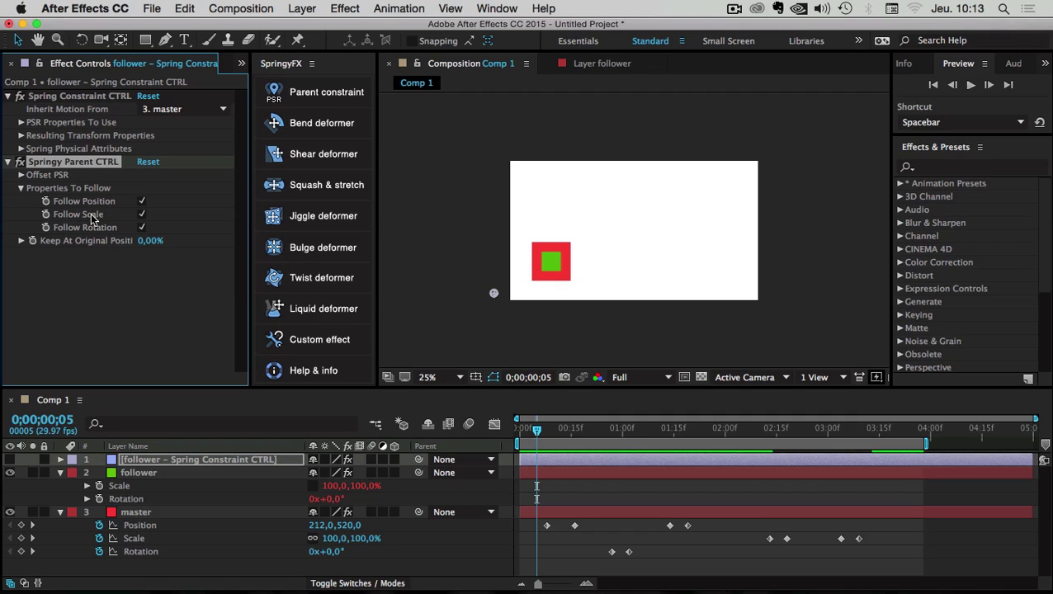
# Remove the expressions from the follower layer's Scale and Rotation properties and set its Rotation to 0°.
pyautogui.keyDown('alt'); pyautogui.click(99, 487); pyautogui.keyUp('alt')
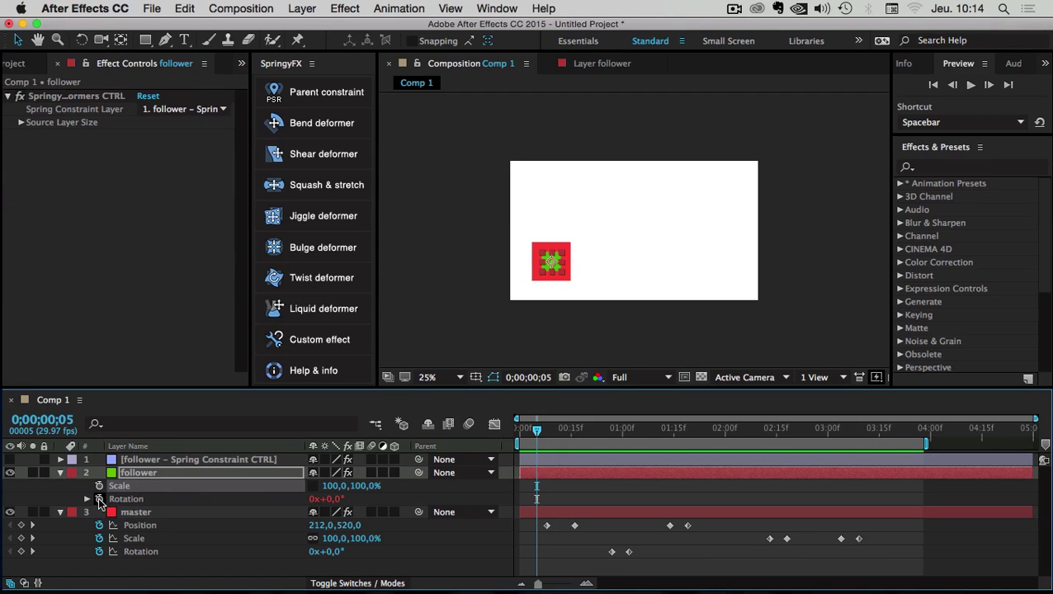
pyautogui.keyDown('alt'); pyautogui.click(99, 499); pyautogui.keyUp('alt')
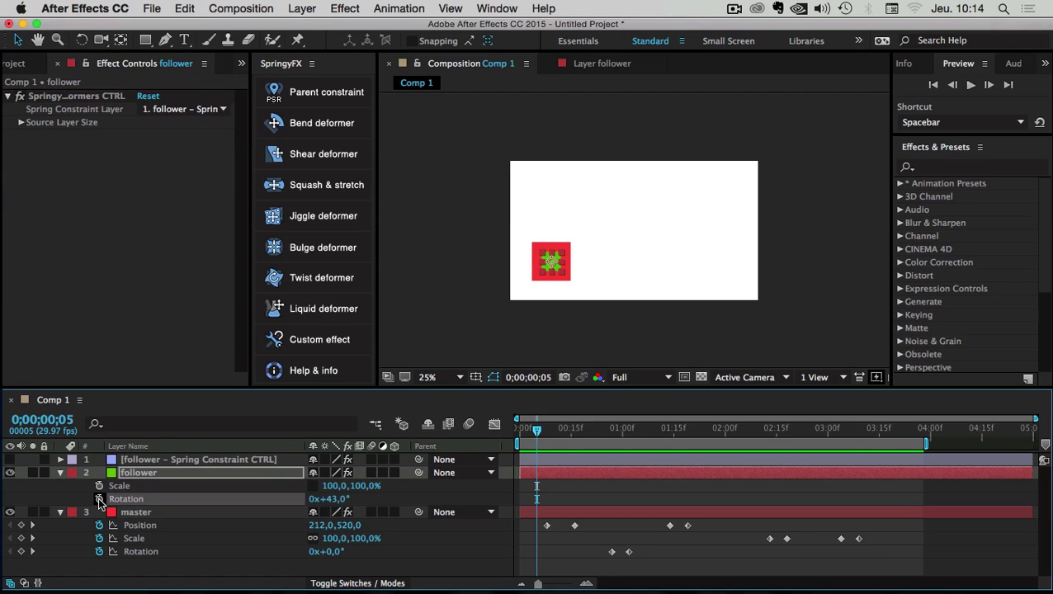
pyautogui.click(330, 498)
pyautogui.write('0')
pyautogui.press('Return')
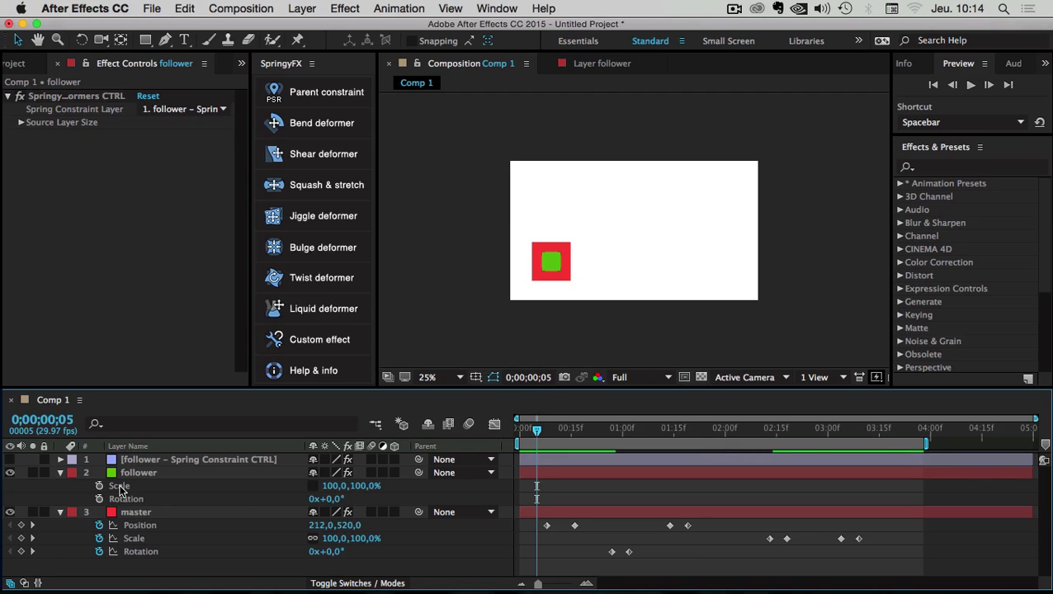
# Preview the animation from the start, scrub to 0;00;01;29 to compare follower and master, and return to 0;00;00;00.
pyautogui.moveTo(534, 429); pyautogui.dragTo(497, 426)
pyautogui.click(971, 84)
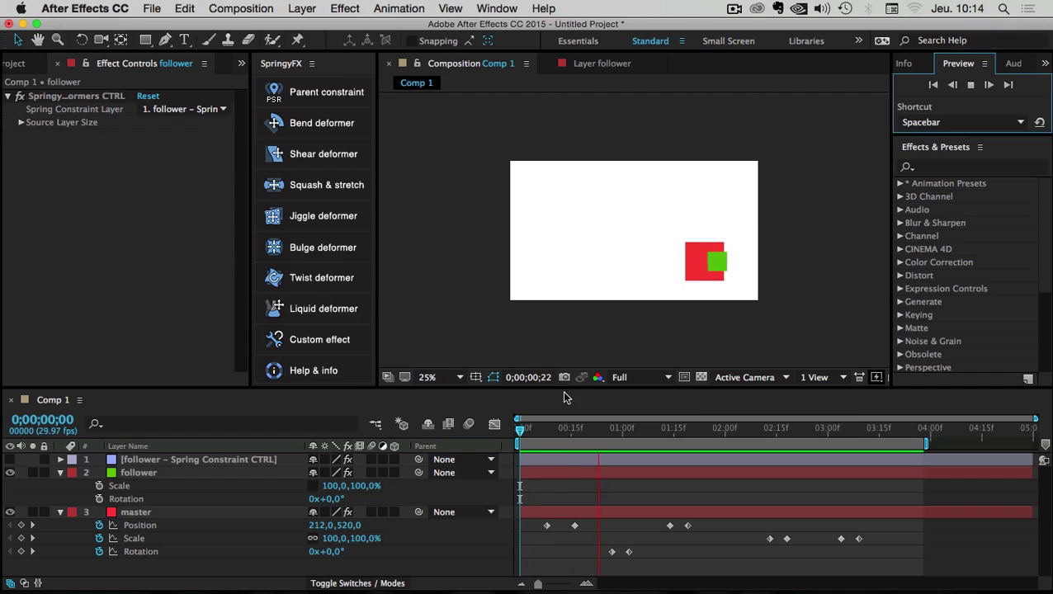
pyautogui.click(538, 430)
pyautogui.moveTo(541, 434); pyautogui.dragTo(722, 435)
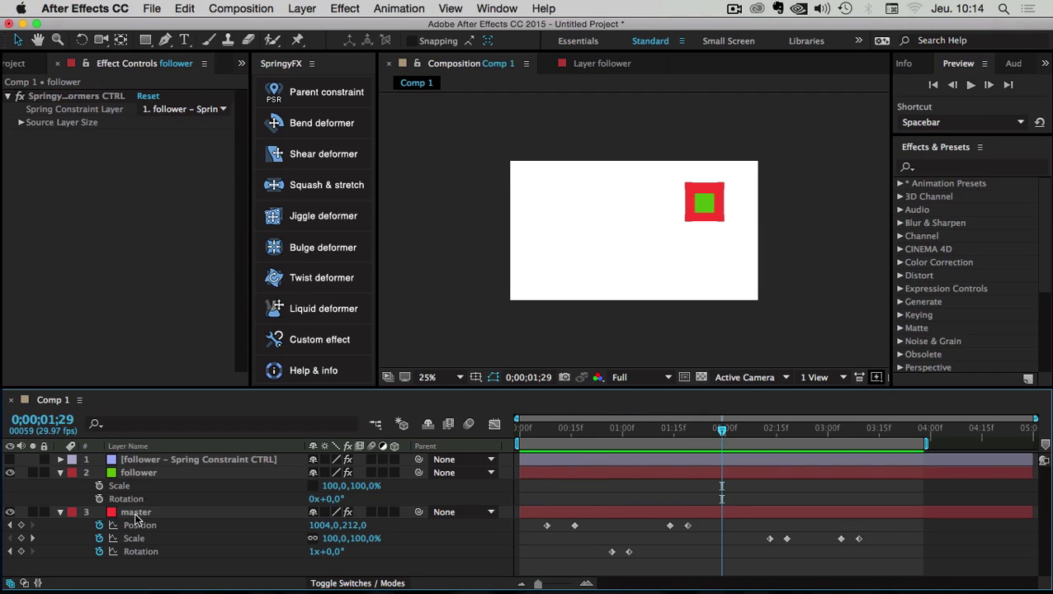
pyautogui.moveTo(569, 431); pyautogui.dragTo(463, 445)
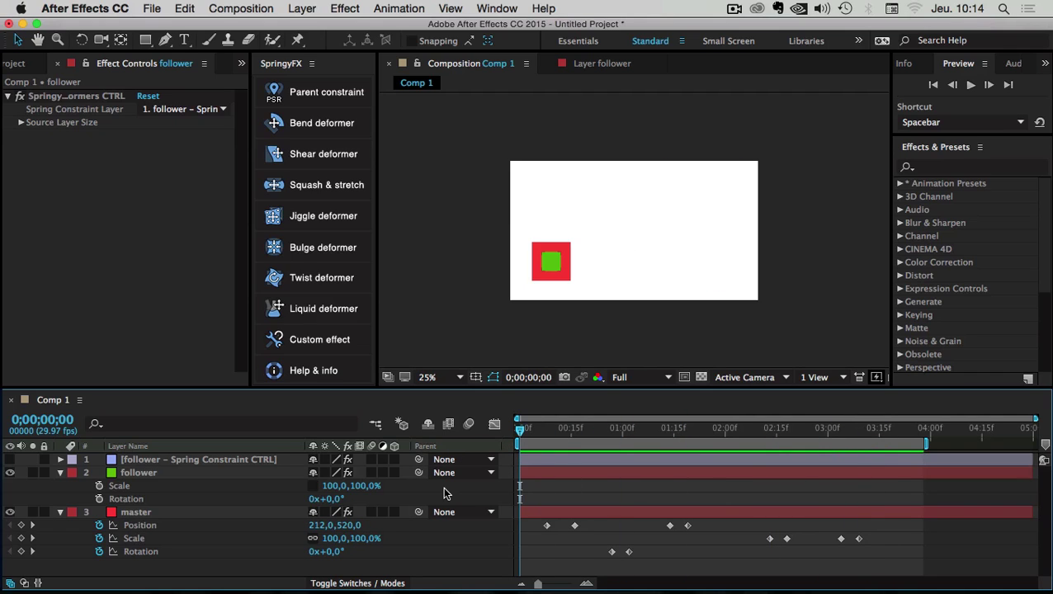
# Collapse the follower and master layers' properties and the Springy Parent CTRL effect on the follower's Spring Constraint CTRL layer.
pyautogui.click(59, 473)
pyautogui.click(59, 486)
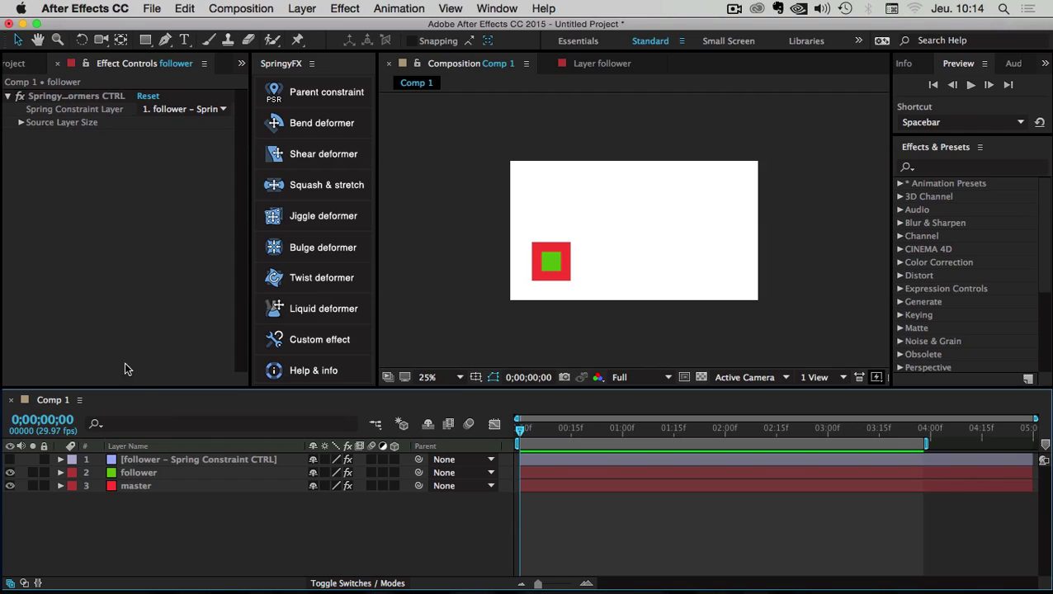
pyautogui.click(144, 459)
pyautogui.click(111, 163)
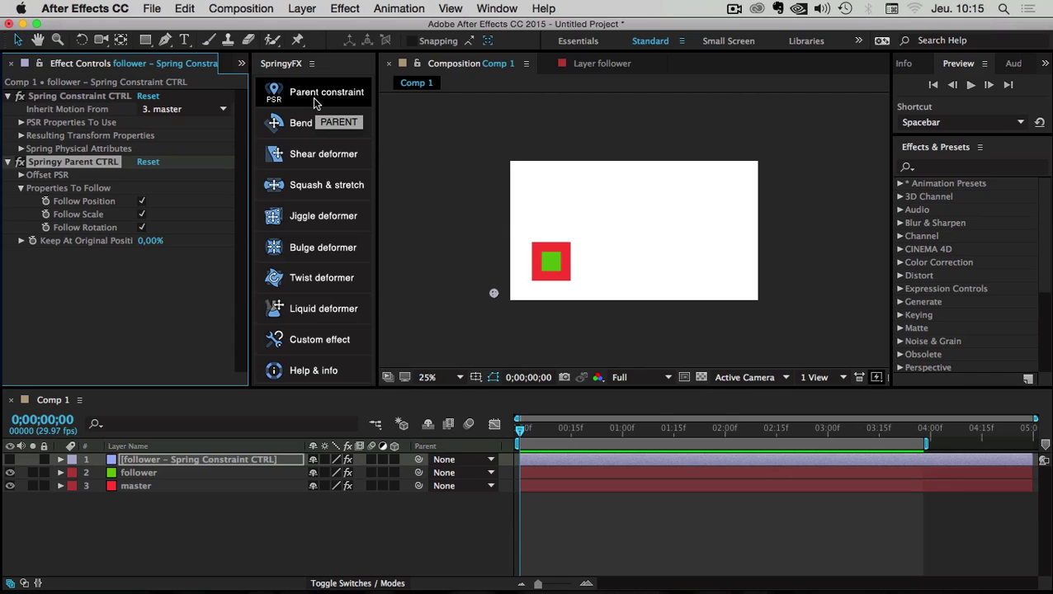
pyautogui.moveTo(524, 427); pyautogui.dragTo(495, 429)
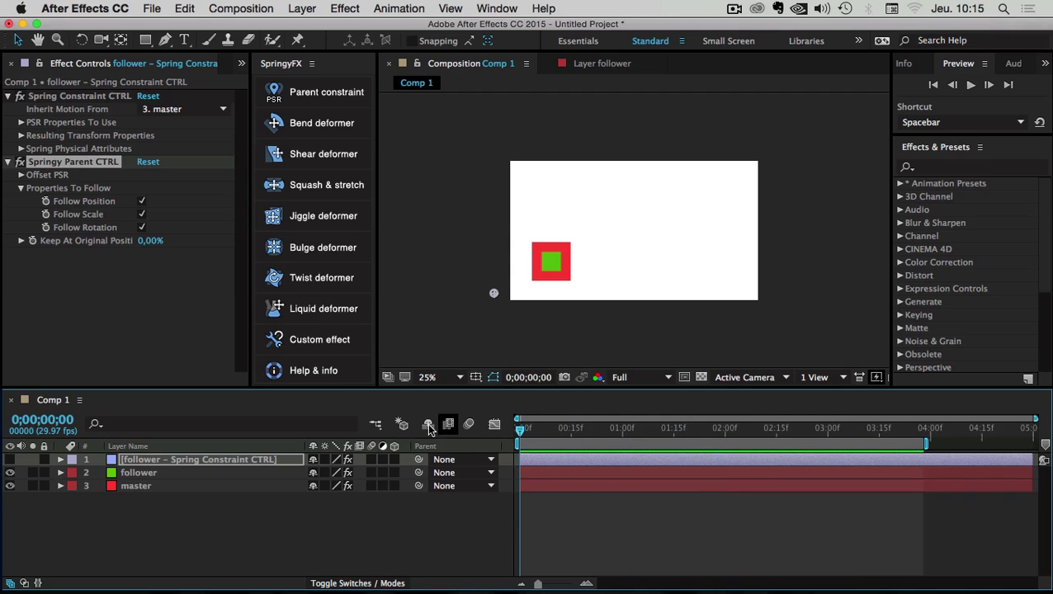
pyautogui.click(7, 162)
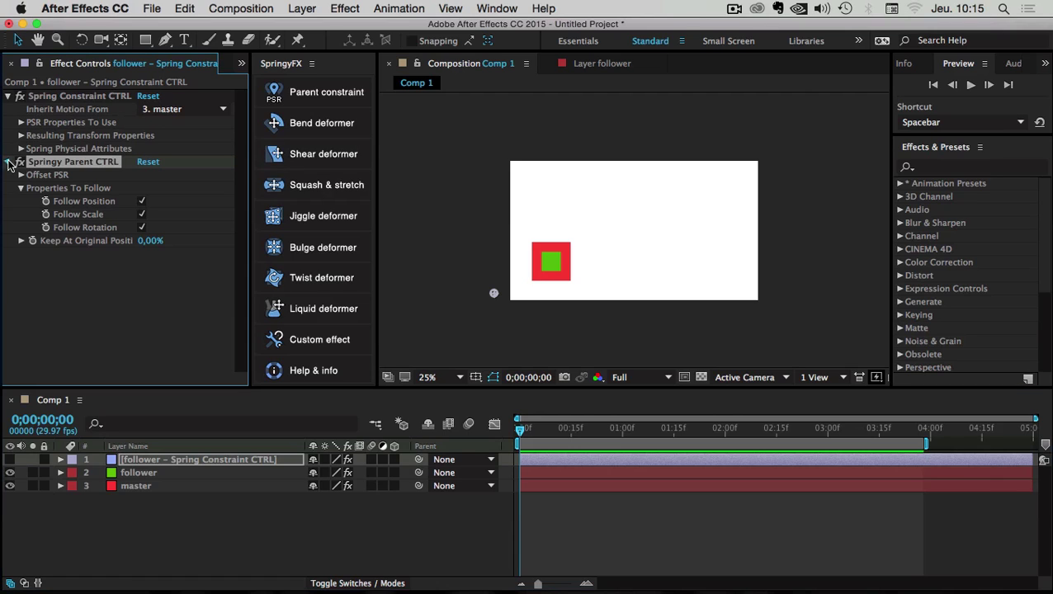
# Examine the Spring Constraint CTRL effect on its control layer and the follower and master layers it links.
pyautogui.click(44, 98)
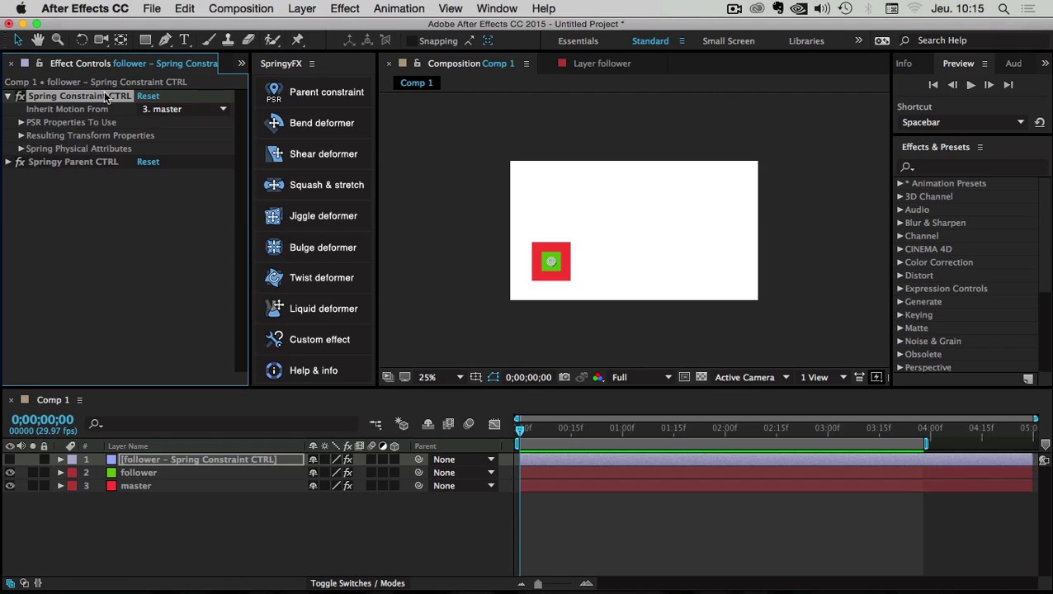
pyautogui.click(148, 460)
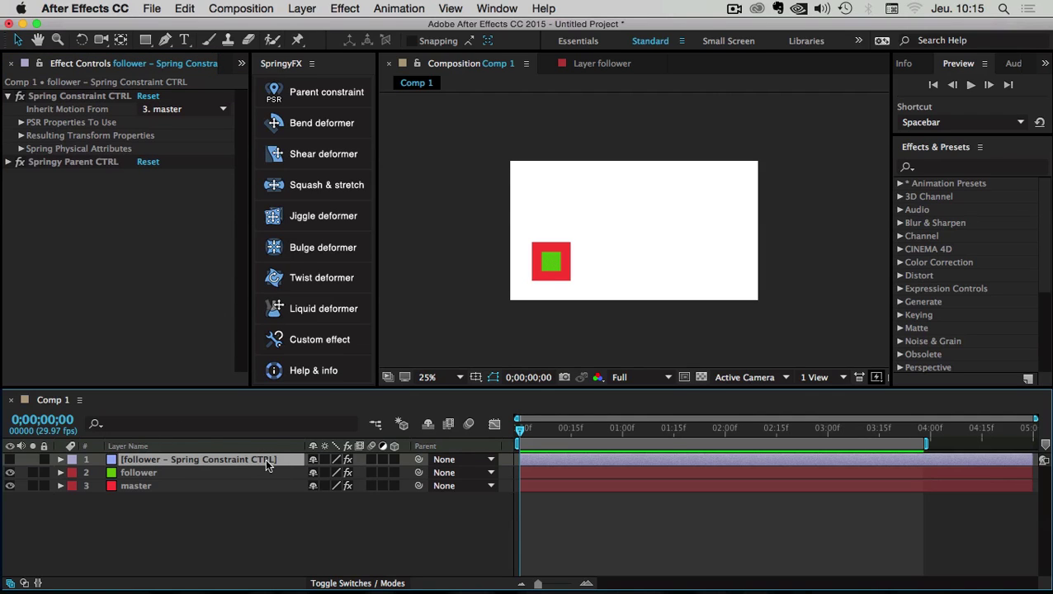
pyautogui.click(65, 98)
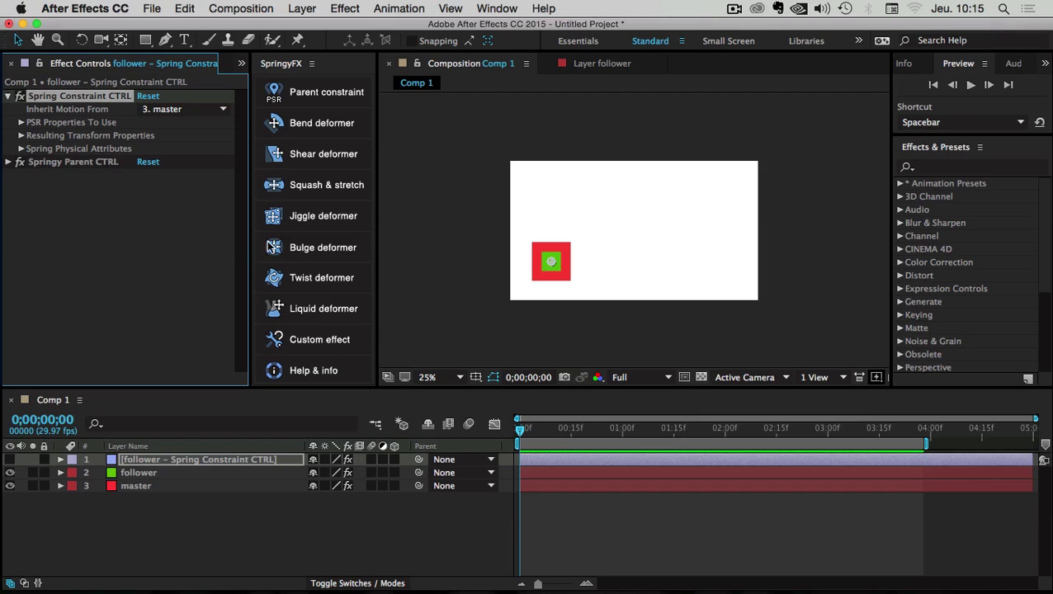
pyautogui.click(140, 474)
pyautogui.keyDown('shift'); pyautogui.click(136, 484); pyautogui.keyUp('shift')
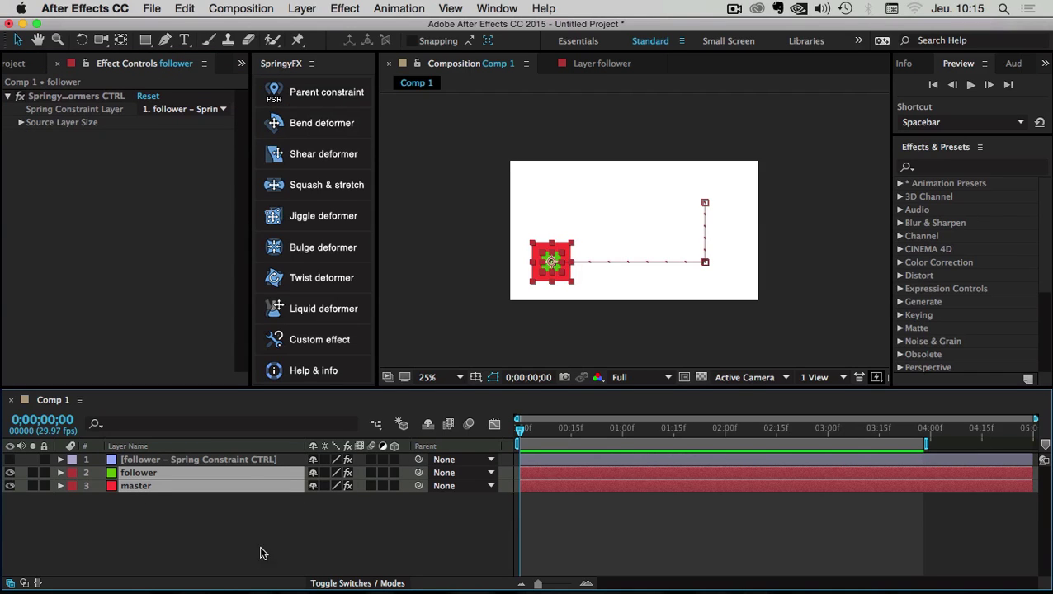
pyautogui.click(189, 564)
pyautogui.click(137, 473)
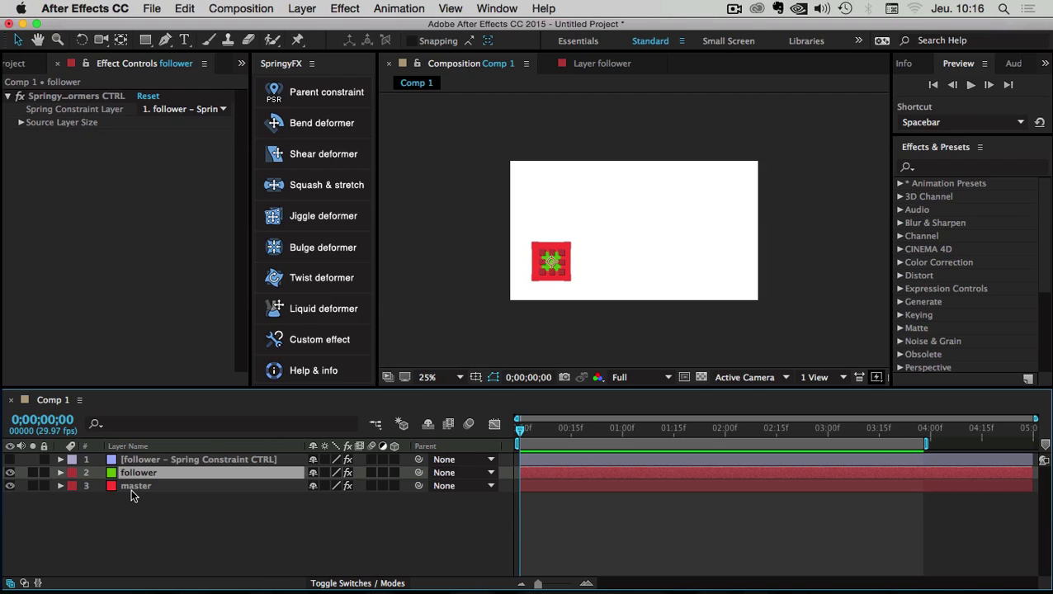
pyautogui.click(129, 509)
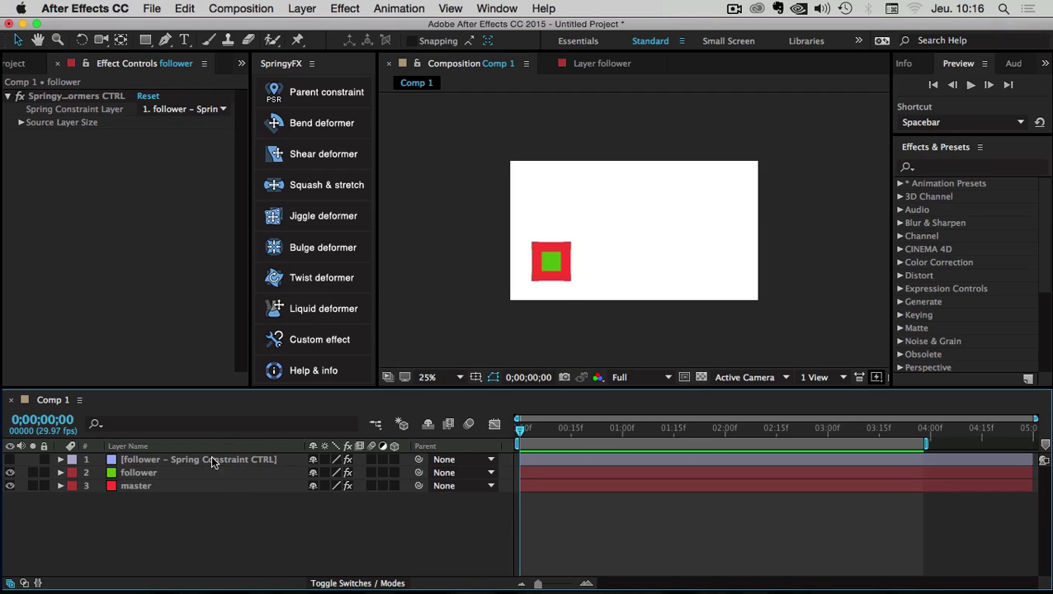
# On the follower's Spring Constraint CTRL layer, review the Inherit Motion From choices and keep 3. master as the source.
pyautogui.click(135, 460)
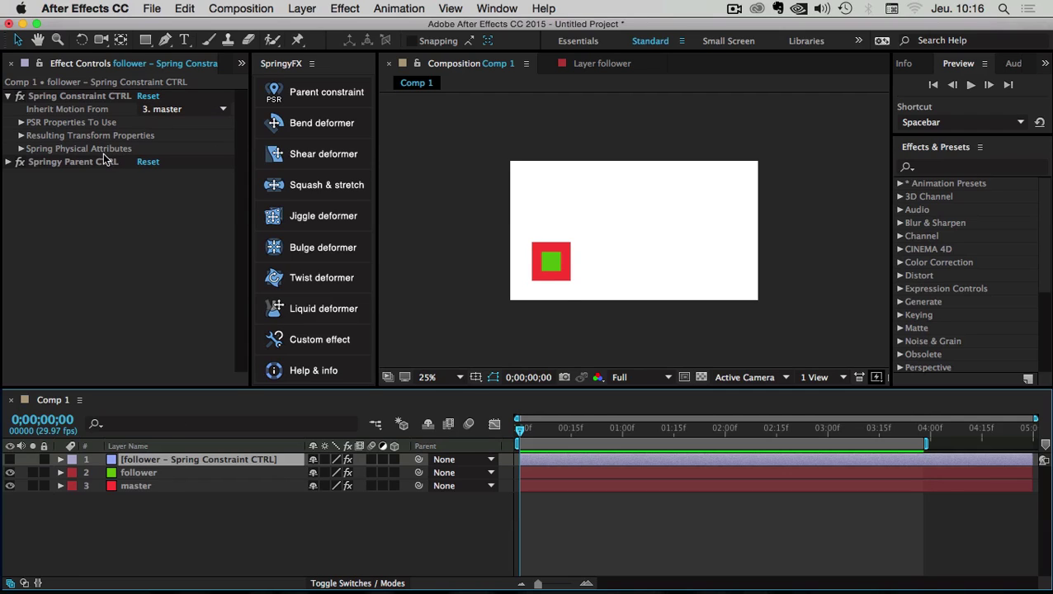
pyautogui.click(35, 112)
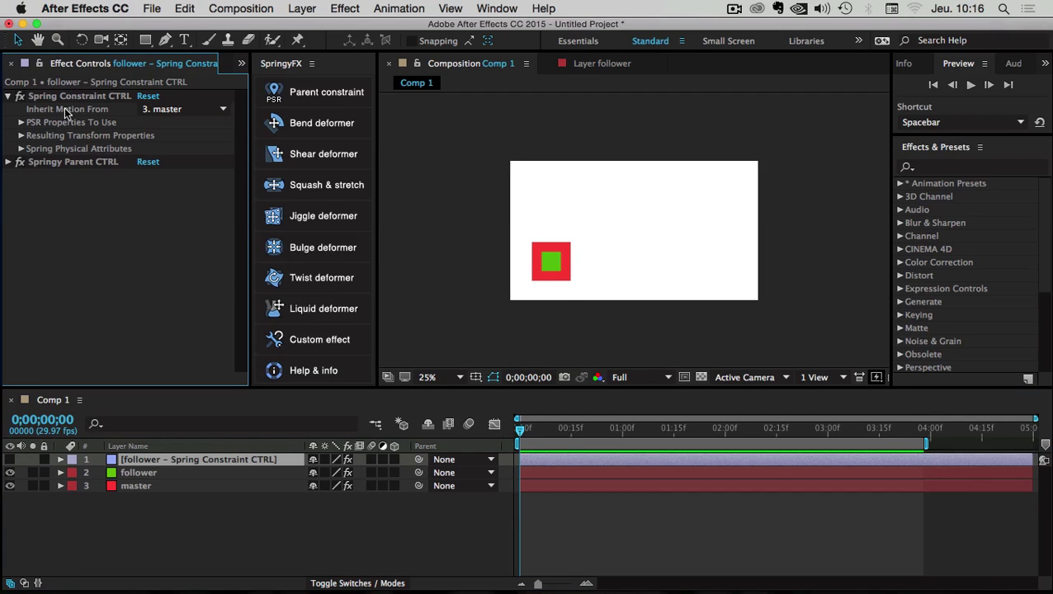
pyautogui.click(216, 111)
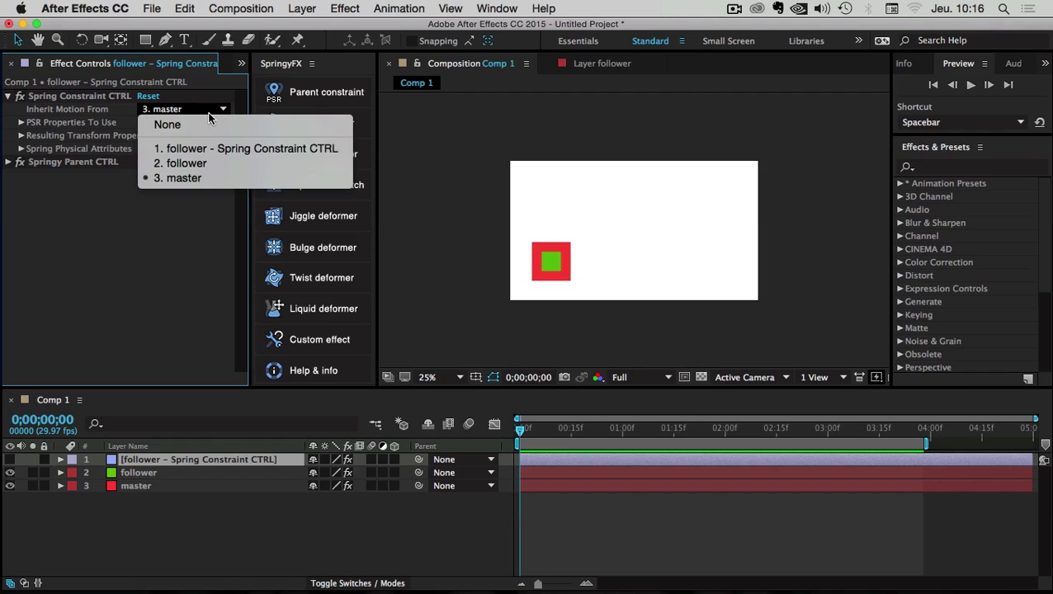
pyautogui.click(197, 180)
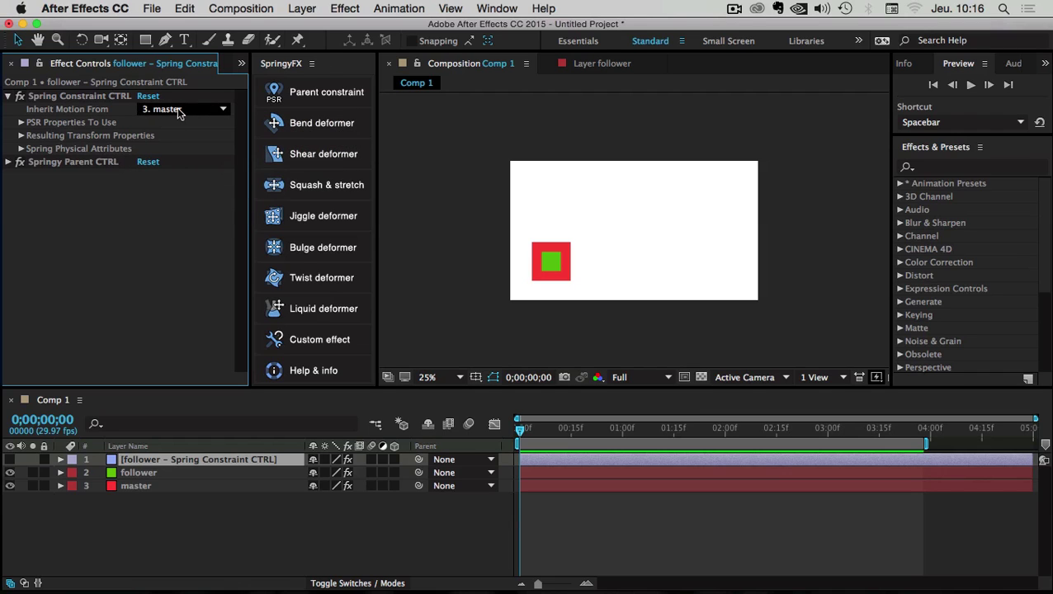
pyautogui.click(218, 112)
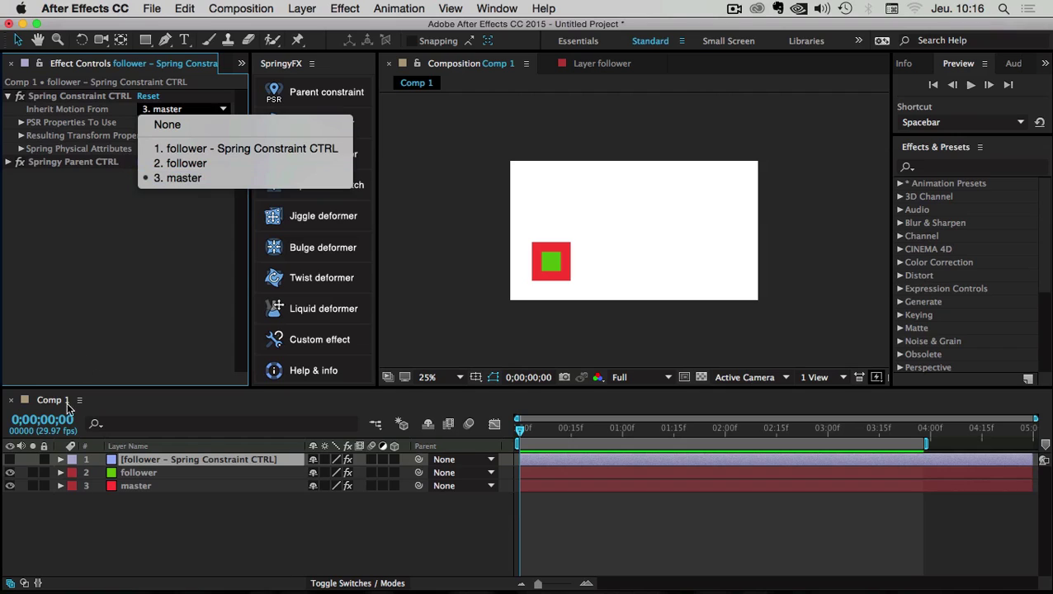
pyautogui.click(184, 179)
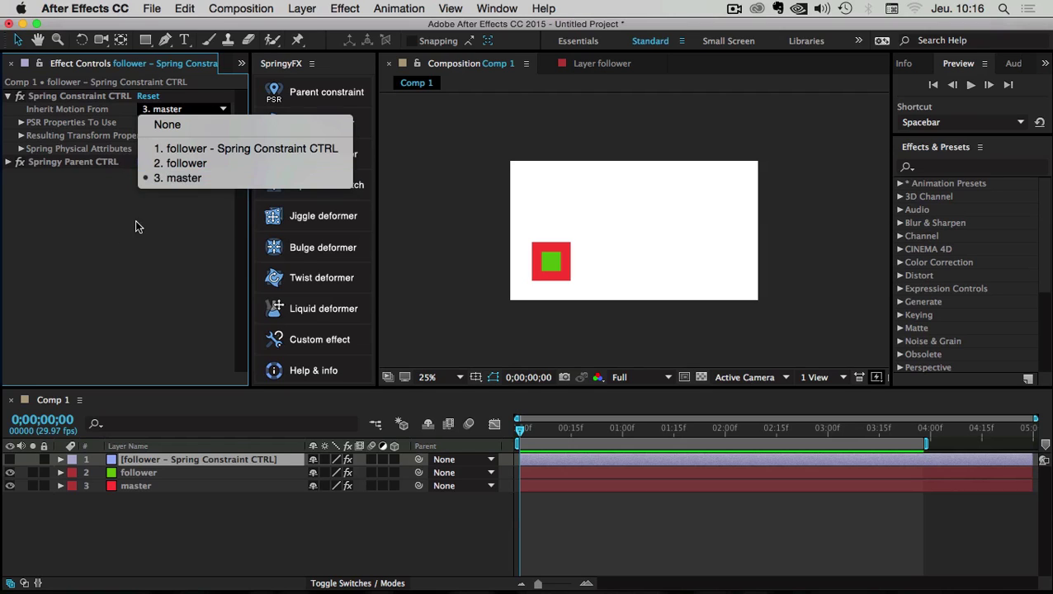
# Select the follower and master layers together, then check the control layer's Inherit Motion From list again without changing the source.
pyautogui.click(139, 472)
pyautogui.keyDown('shift'); pyautogui.click(132, 486); pyautogui.keyUp('shift')
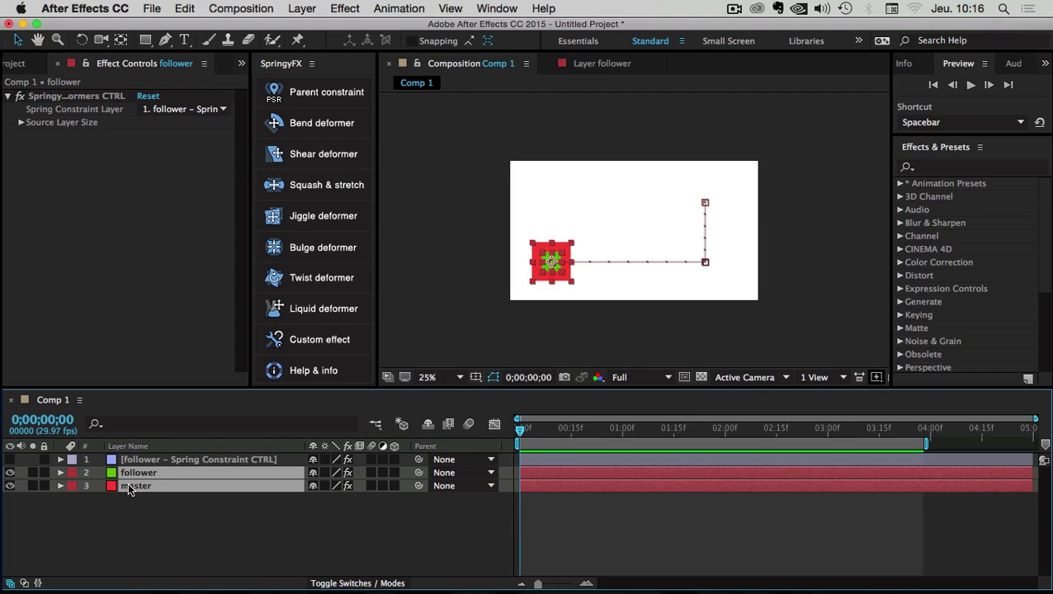
pyautogui.click(134, 498)
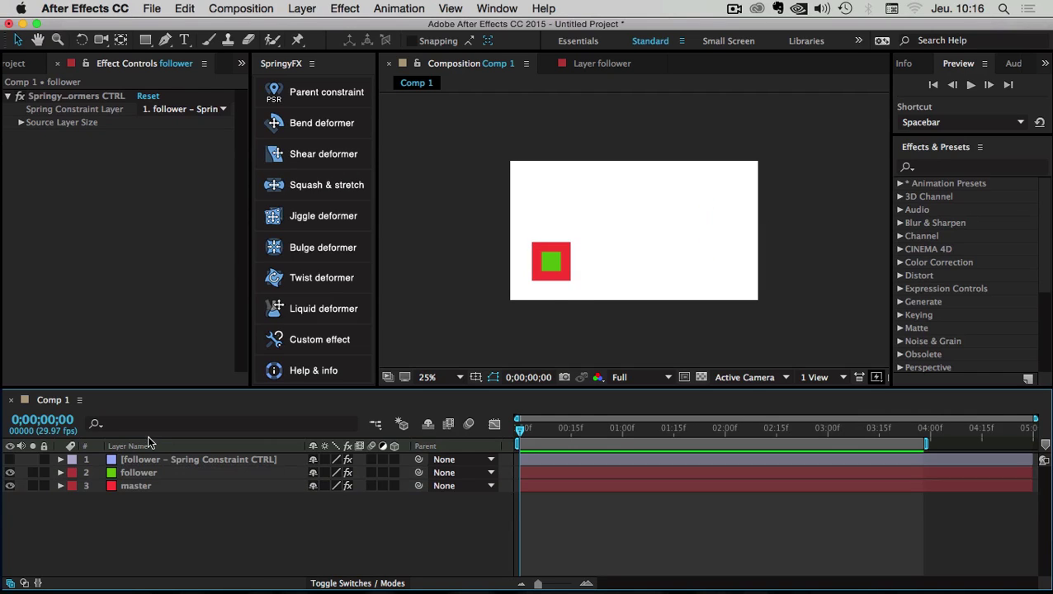
pyautogui.click(146, 461)
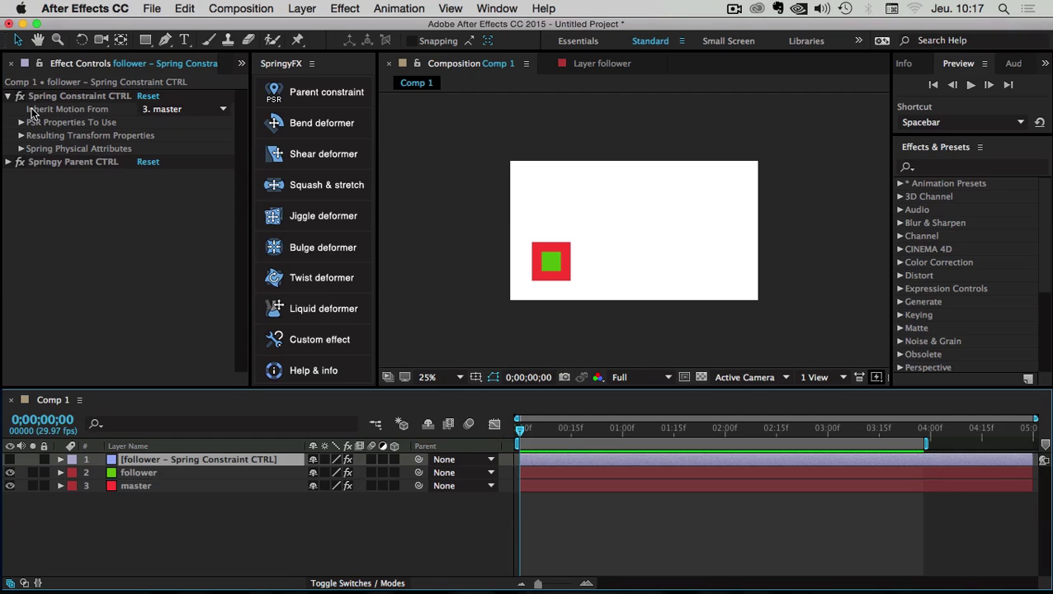
pyautogui.click(218, 109)
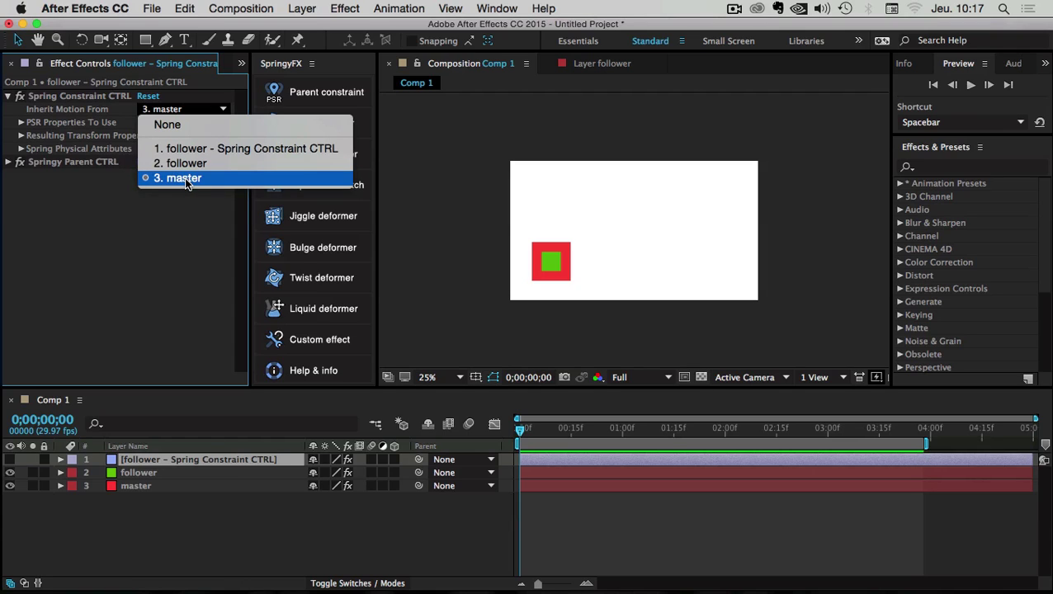
pyautogui.click(173, 242)
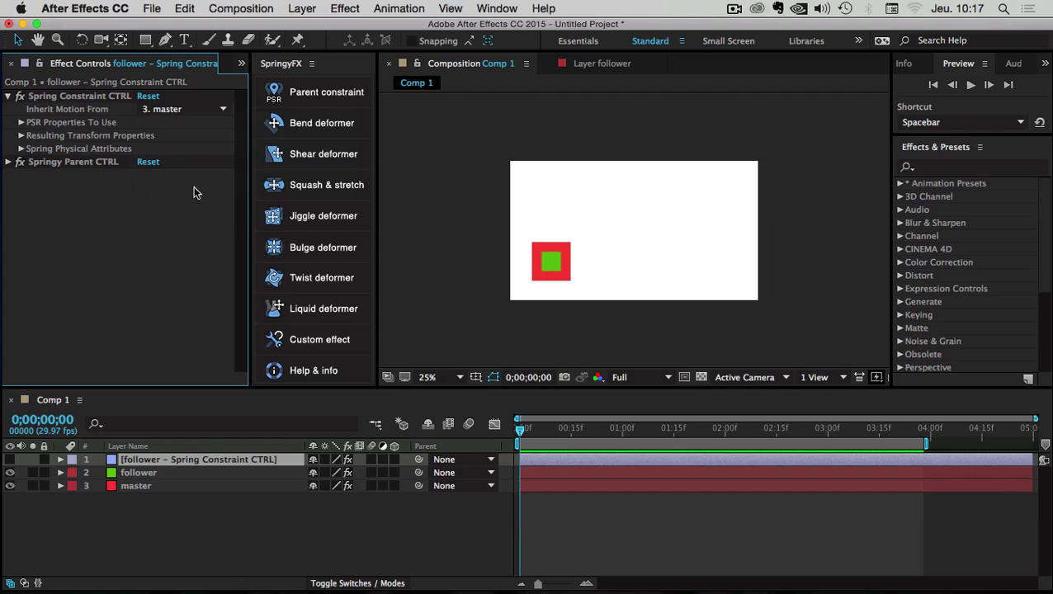
# At 0;00;01;14, expand PSR Properties To Use in the Spring Constraint CTRL effect and turn off Use Position.
pyautogui.click(19, 122)
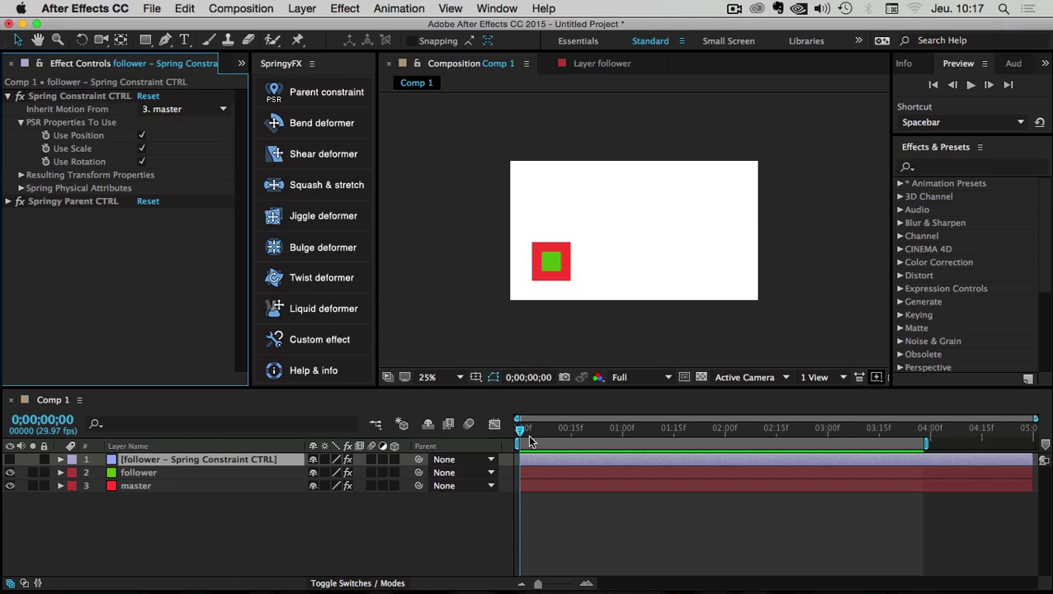
pyautogui.moveTo(535, 430); pyautogui.dragTo(670, 439)
pyautogui.click(126, 521)
pyautogui.click(66, 138)
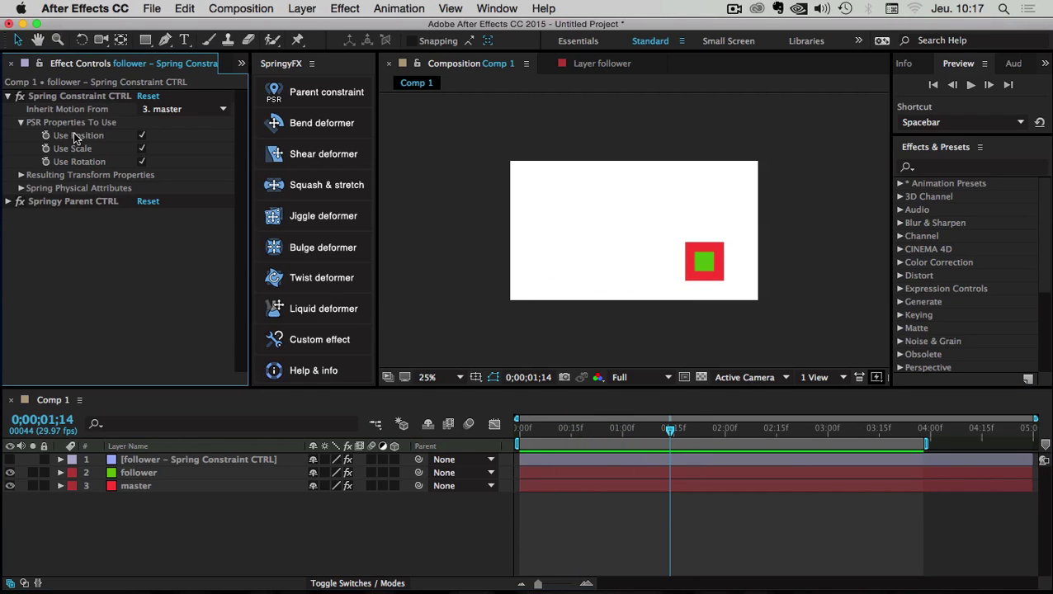
pyautogui.click(142, 137)
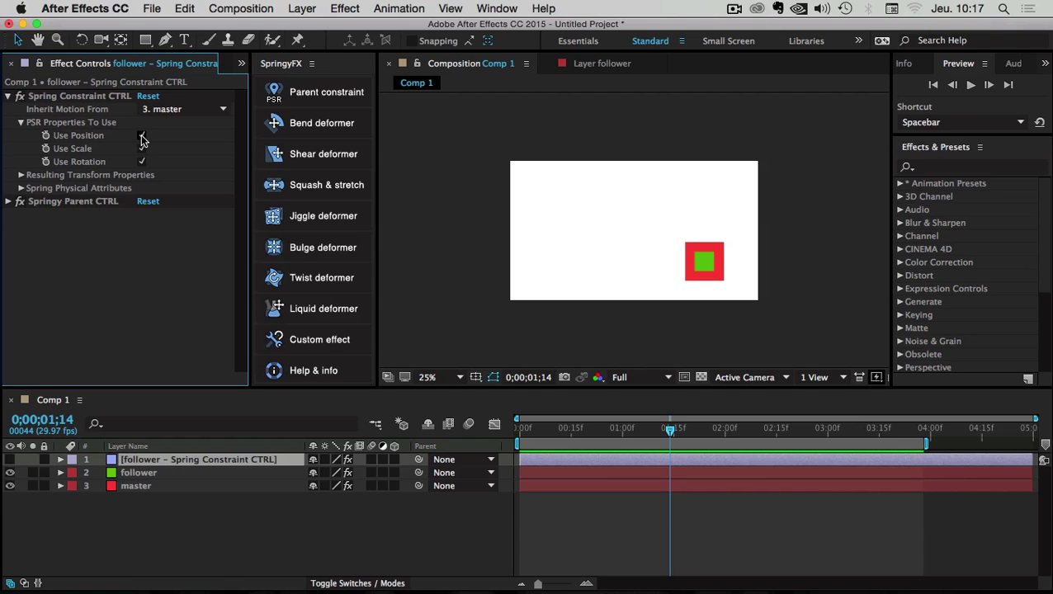
pyautogui.click(142, 137)
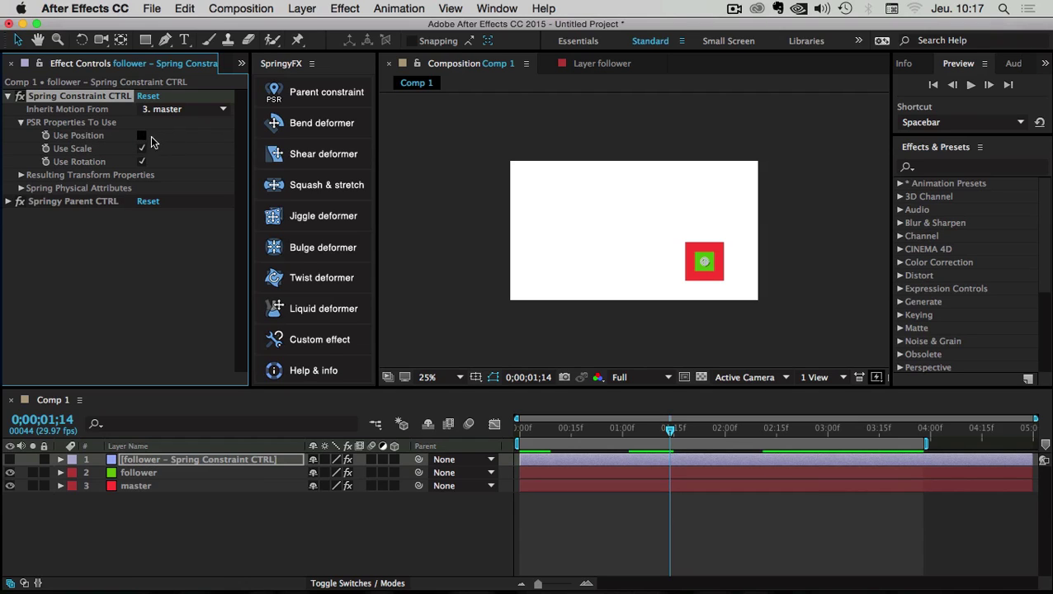
# Move to 0;00;00;19, expand the Springy Parent CTRL effect and set Keep At Original Position to 100%.
pyautogui.moveTo(613, 429); pyautogui.dragTo(581, 438)
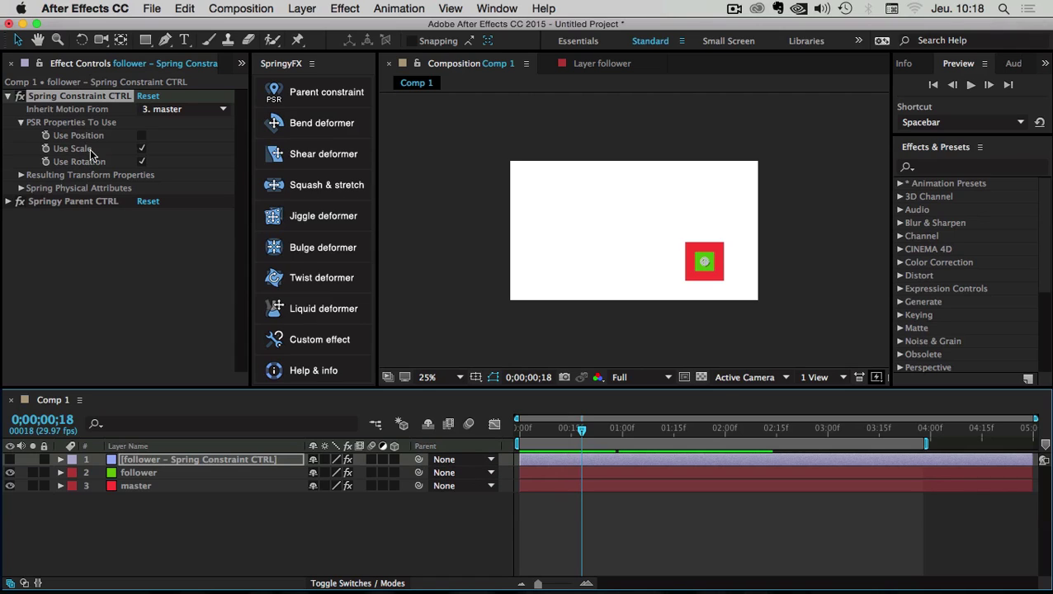
pyautogui.moveTo(581, 429)
pyautogui.mouseDown()
pyautogui.moveTo(564, 430)
pyautogui.moveTo(584, 430)
pyautogui.mouseUp()
pyautogui.click(8, 202)
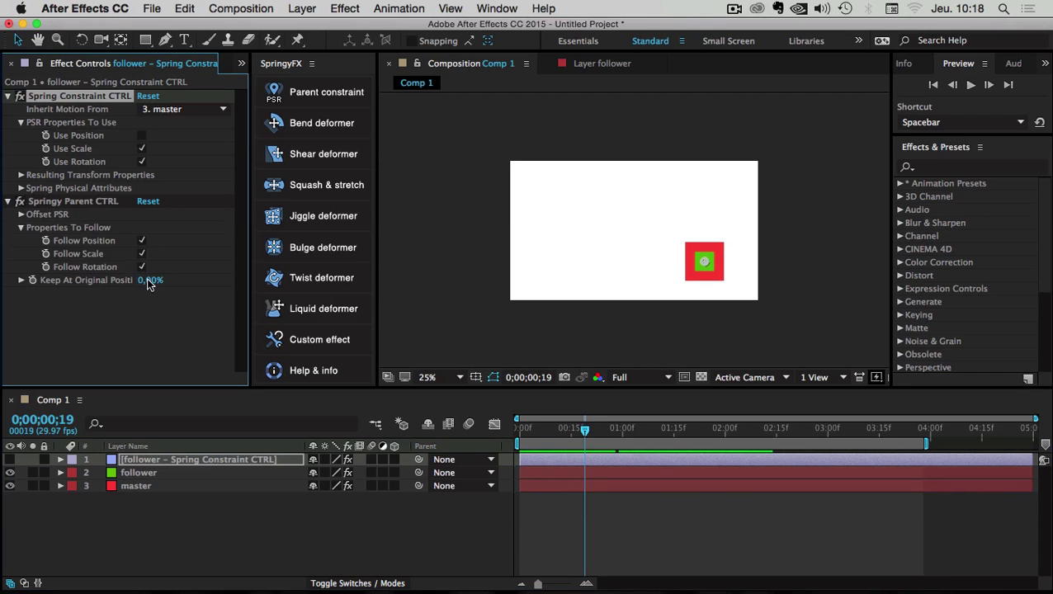
pyautogui.moveTo(162, 284); pyautogui.dragTo(231, 288)
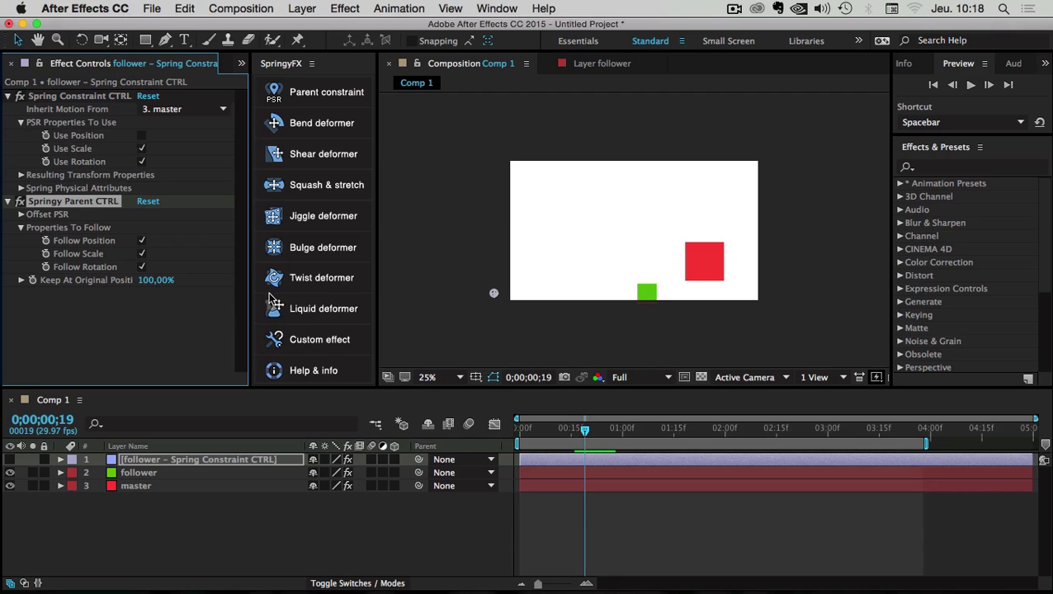
# At 0;00;00;19, move the spring constraint's control point to the middle of the composition's left edge, and check the follower at 0;00;01;15.
pyautogui.moveTo(495, 295); pyautogui.dragTo(517, 228)
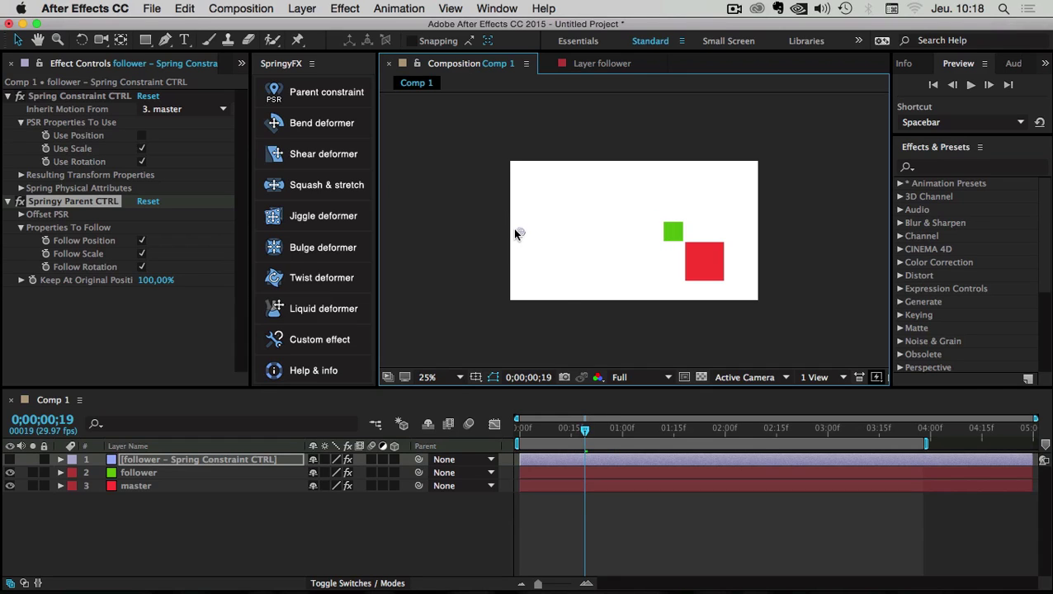
pyautogui.moveTo(570, 427); pyautogui.dragTo(674, 431)
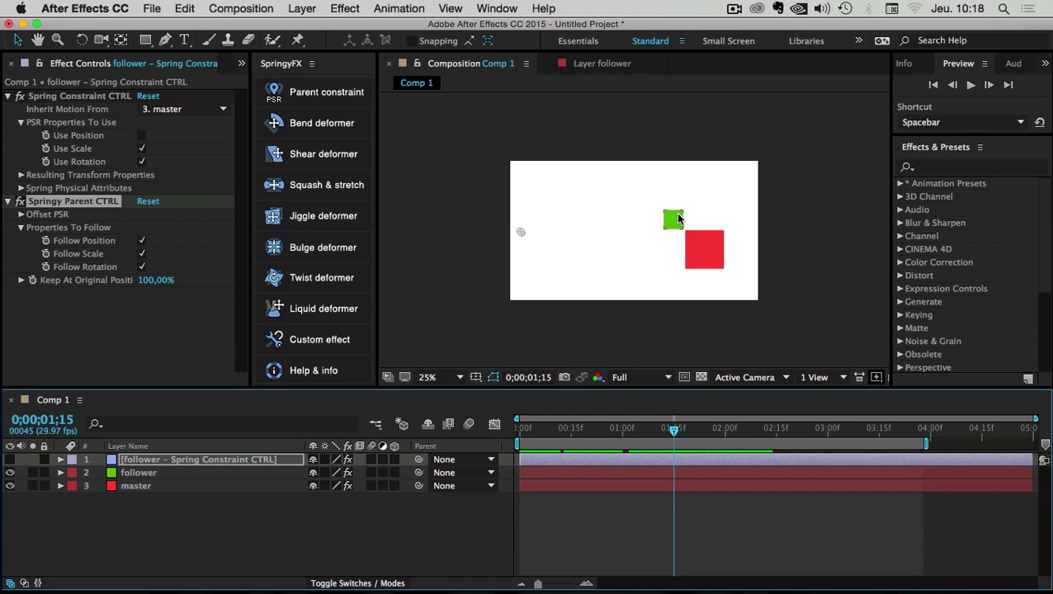
# Turn Use Position back on in the Spring Constraint CTRL effect, keeping Use Scale and Use Rotation on.
pyautogui.click(143, 135)
pyautogui.click(142, 148)
pyautogui.click(140, 139)
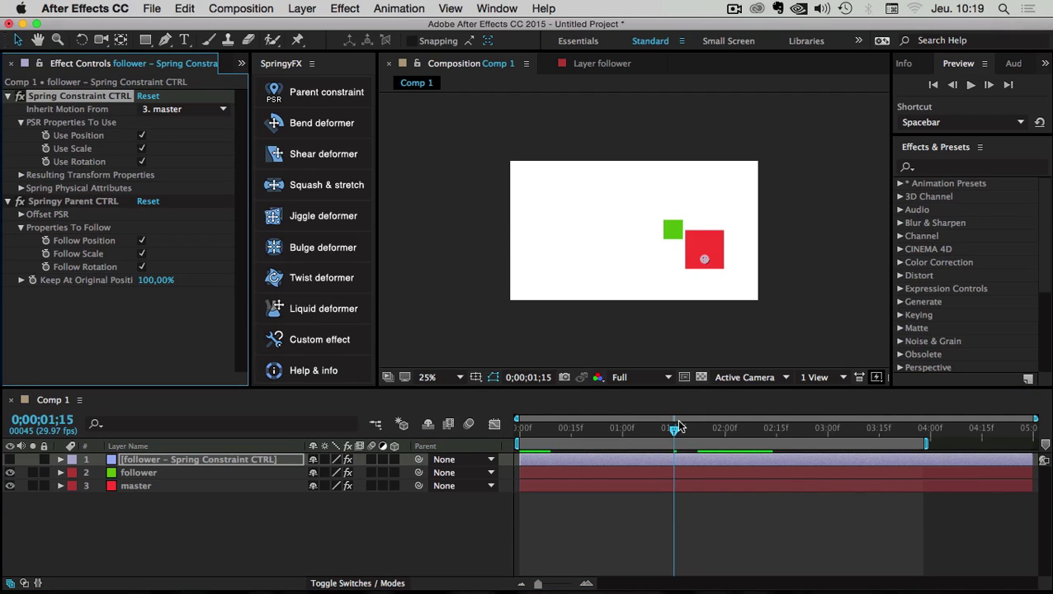
# Preview the animation from the first frame, stop it, and return to 0;00;00;00 after scrubbing the opening frames.
pyautogui.click(513, 427)
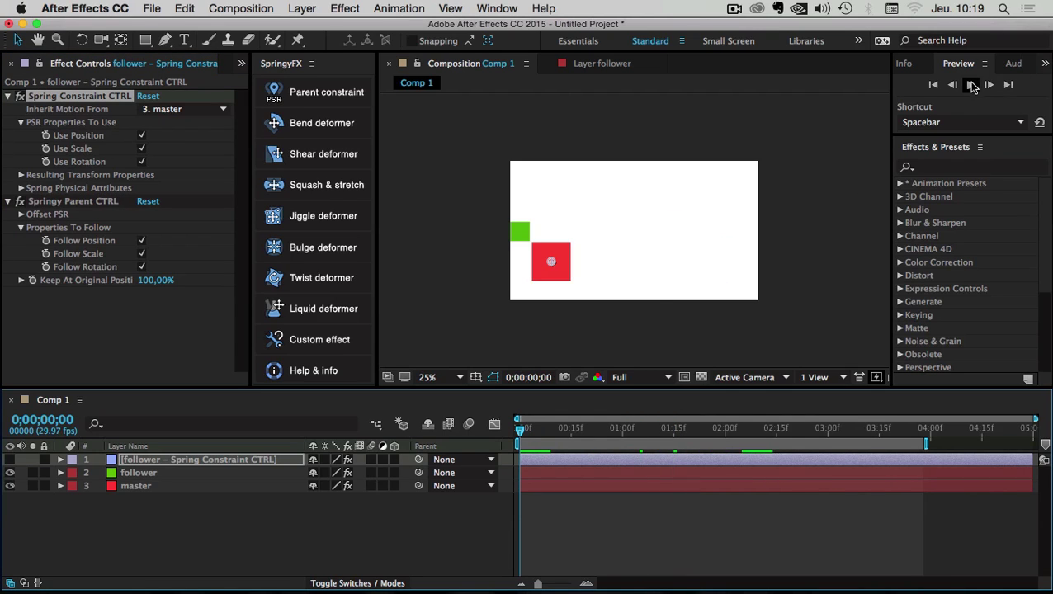
pyautogui.click(970, 84)
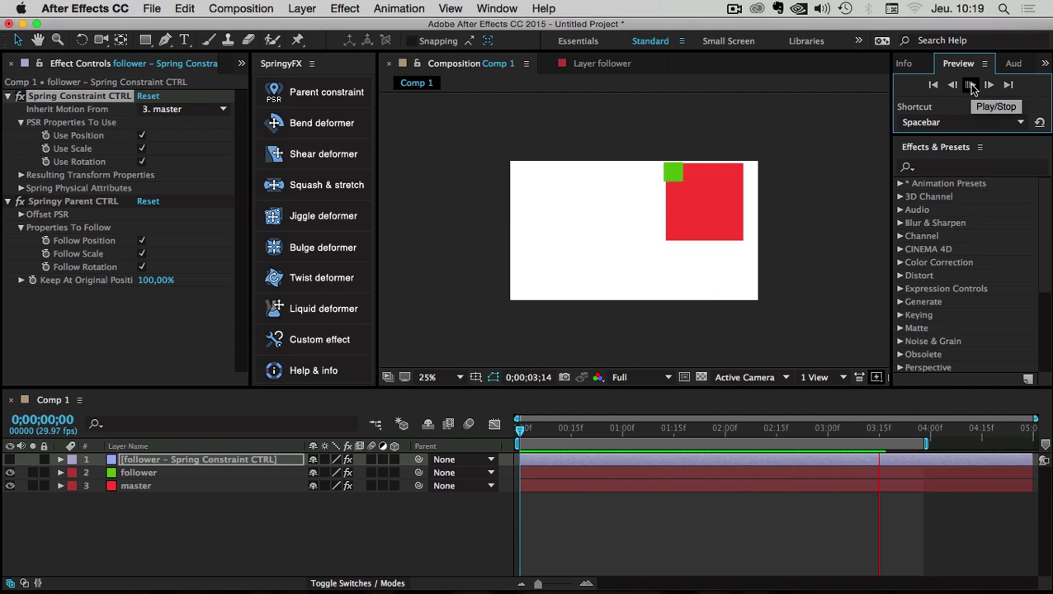
pyautogui.click(973, 89)
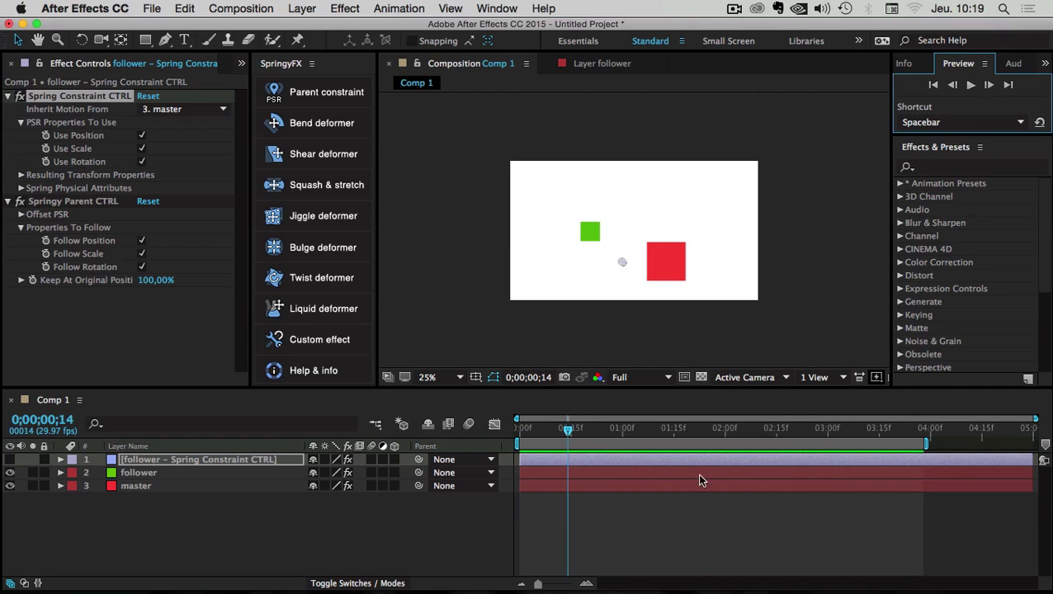
pyautogui.moveTo(529, 432); pyautogui.dragTo(447, 428)
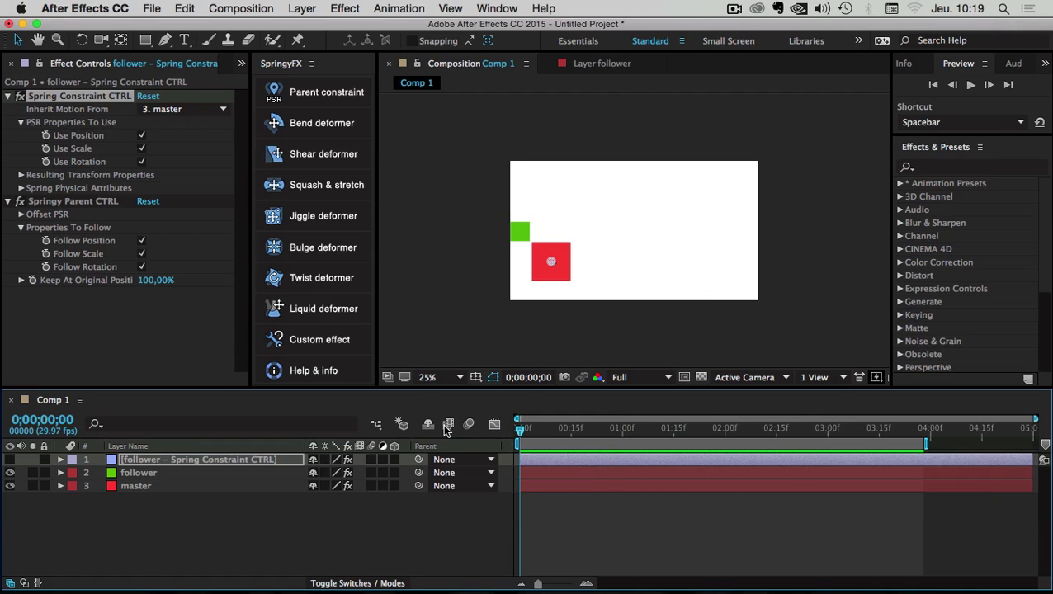
# Collapse PSR Properties To Use, make the follower's Spring Constraint CTRL layer visible, and select its Spring Constraint CTRL effect.
pyautogui.click(21, 123)
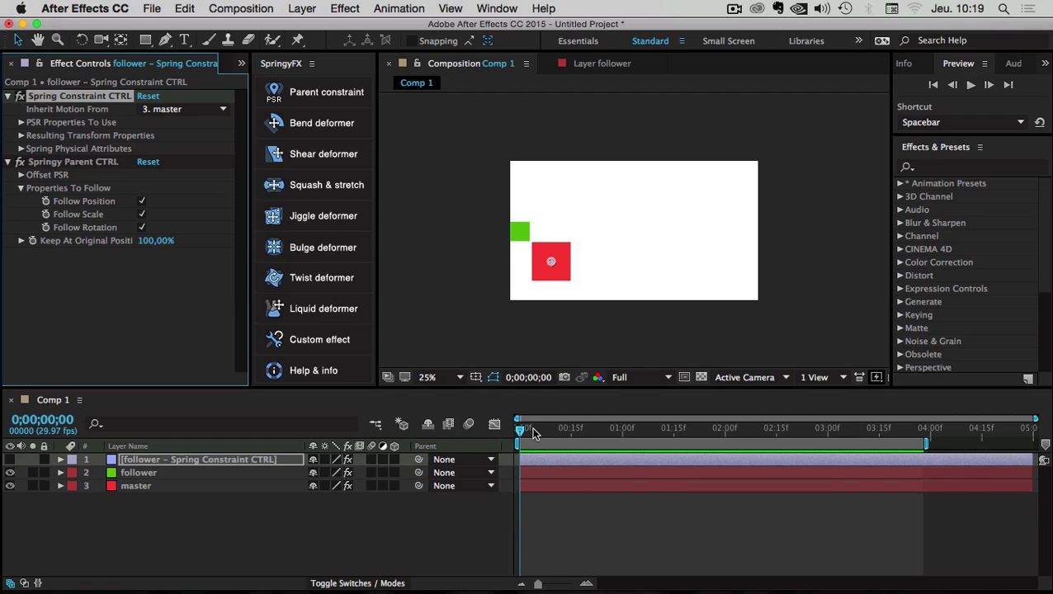
pyautogui.moveTo(532, 433)
pyautogui.mouseDown()
pyautogui.moveTo(546, 433)
pyautogui.moveTo(513, 434)
pyautogui.mouseUp()
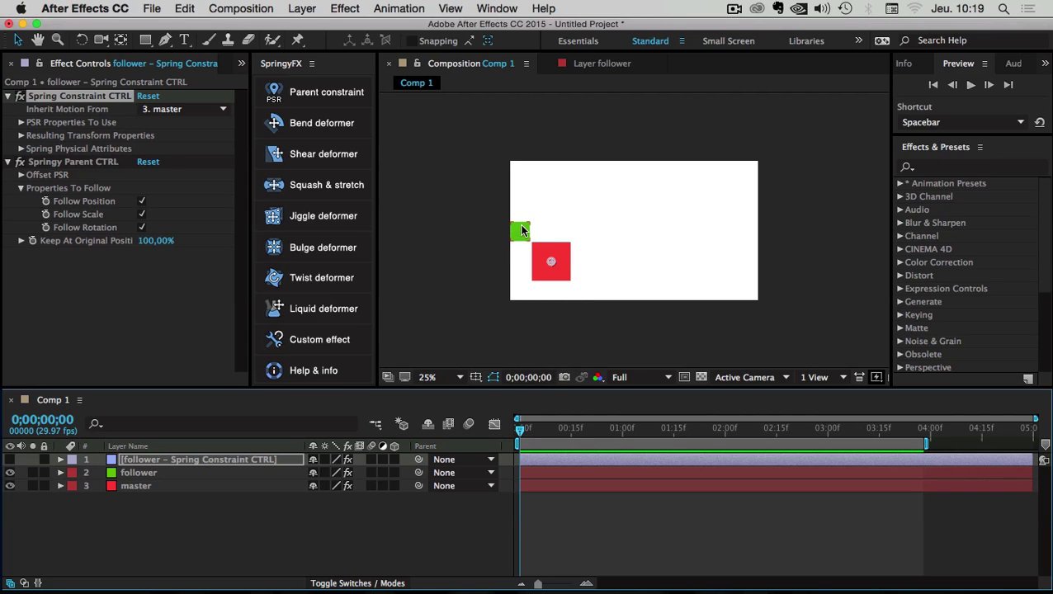
pyautogui.click(45, 125)
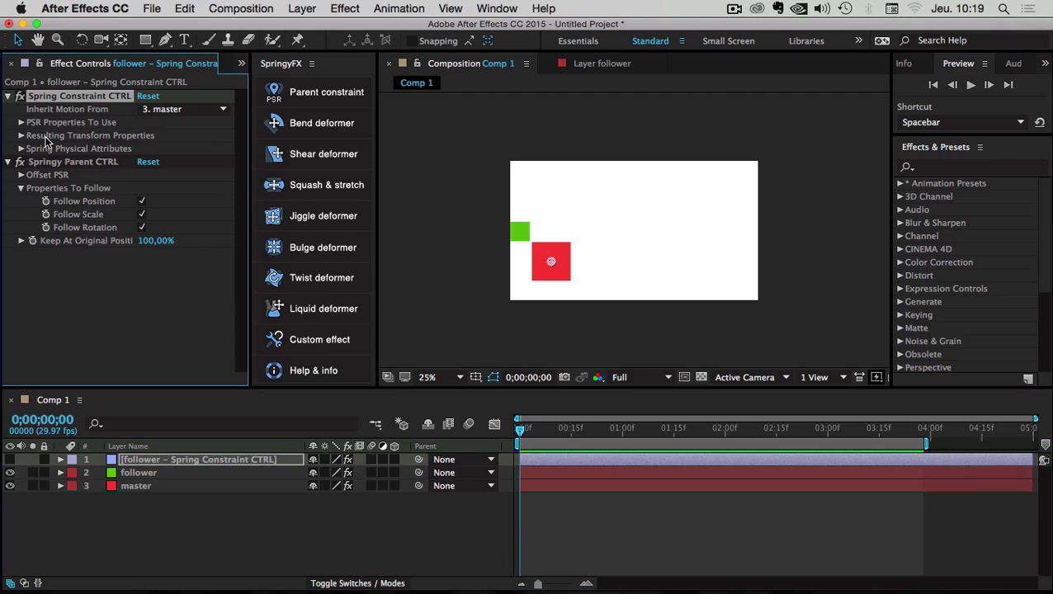
pyautogui.click(11, 461)
pyautogui.click(52, 534)
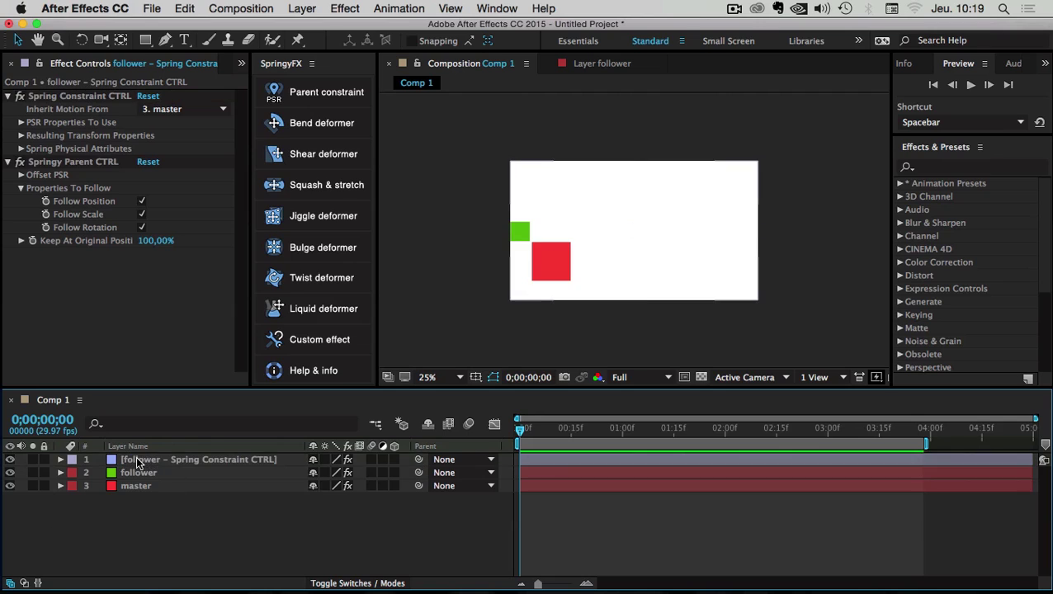
pyautogui.click(138, 463)
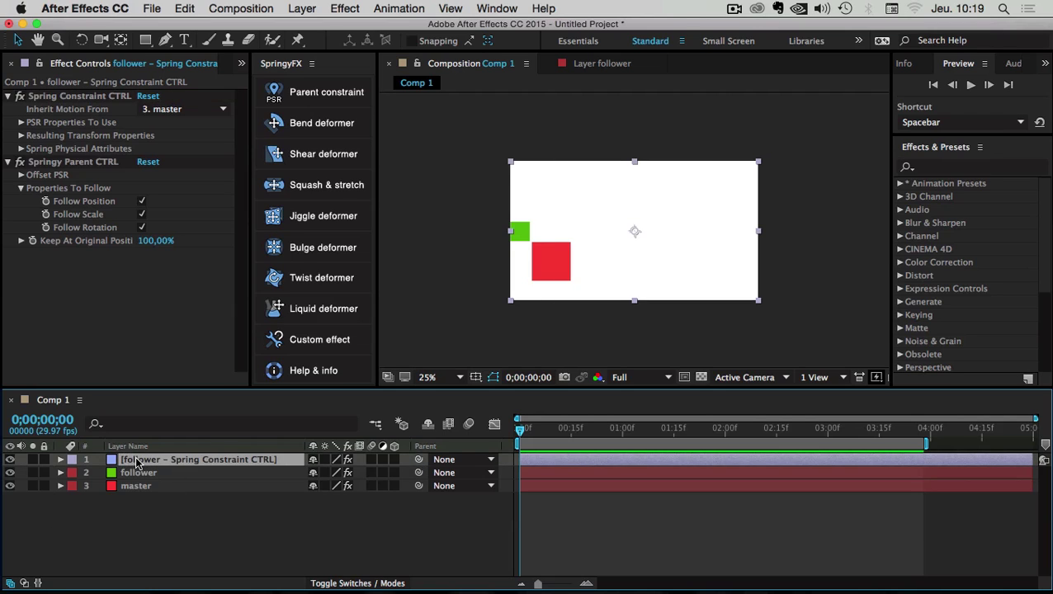
pyautogui.click(44, 99)
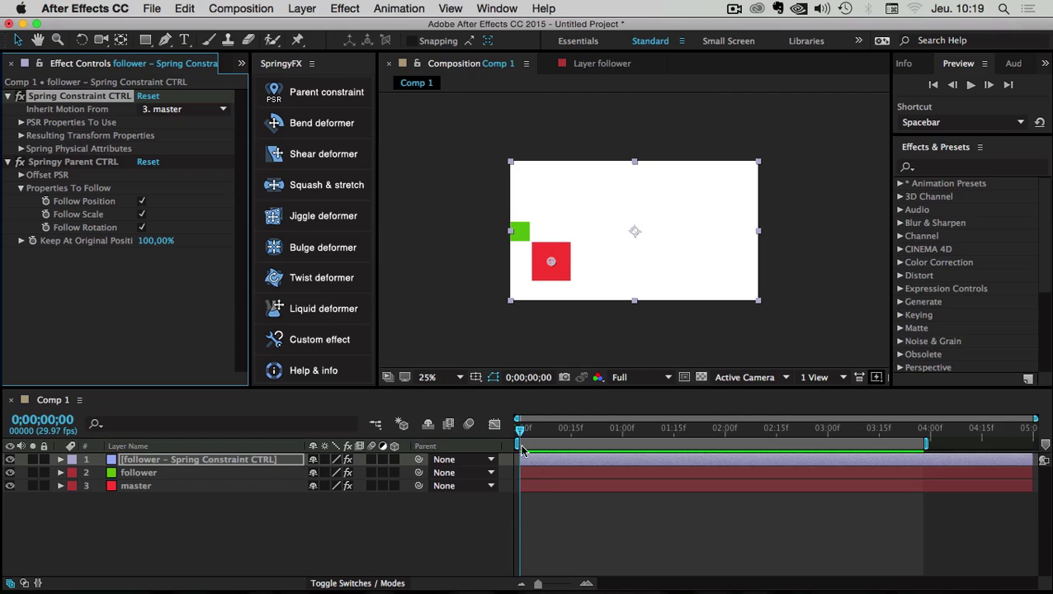
# At 0;00;00;16, expand Resulting Transform Properties and examine the Springy Position, Springy Scale and Springy Rotation values.
pyautogui.moveTo(526, 430); pyautogui.dragTo(575, 433)
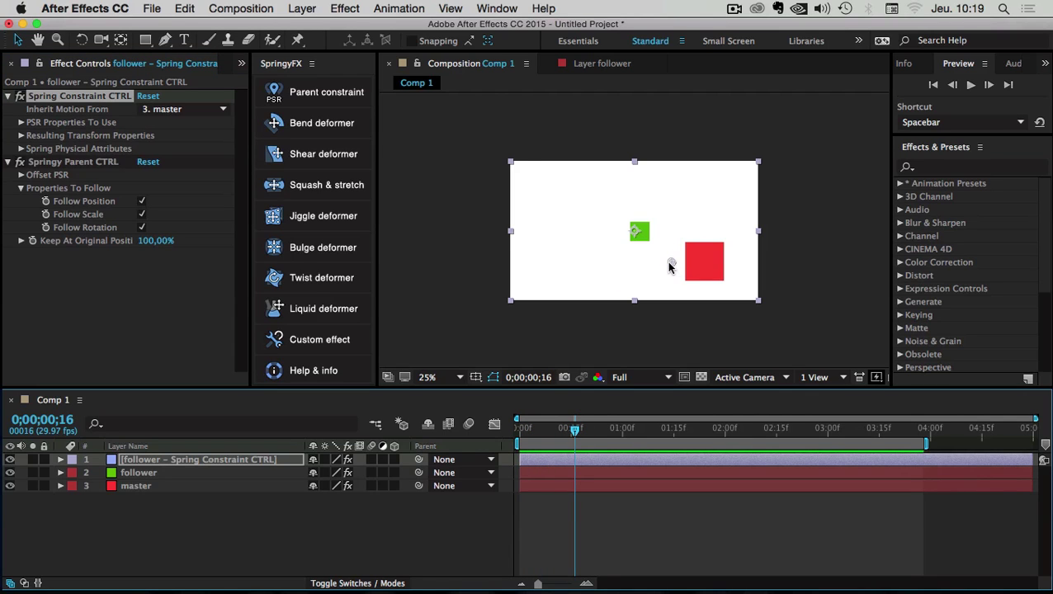
pyautogui.click(20, 135)
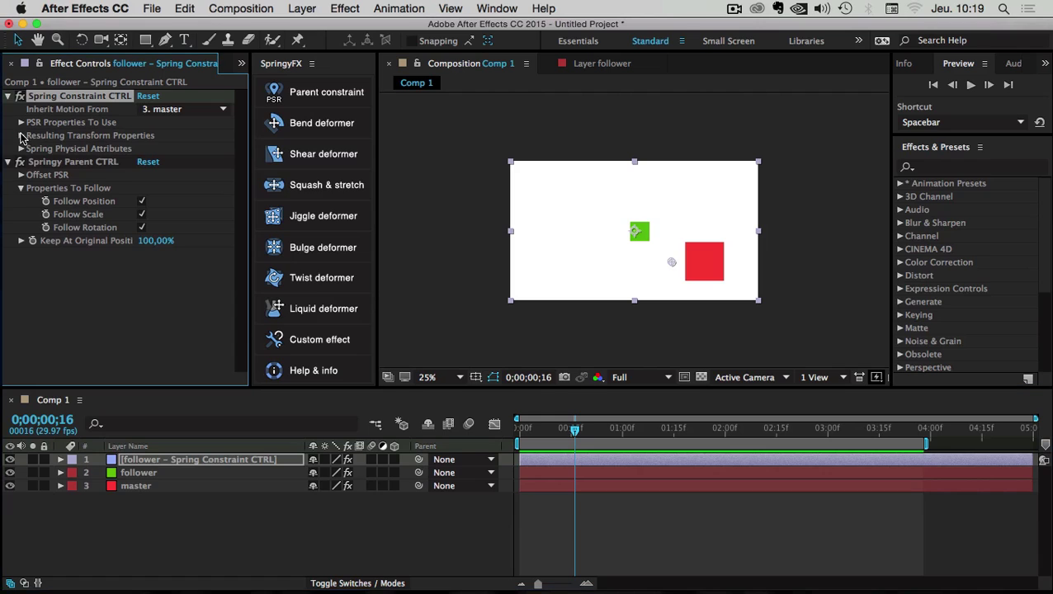
pyautogui.click(34, 149)
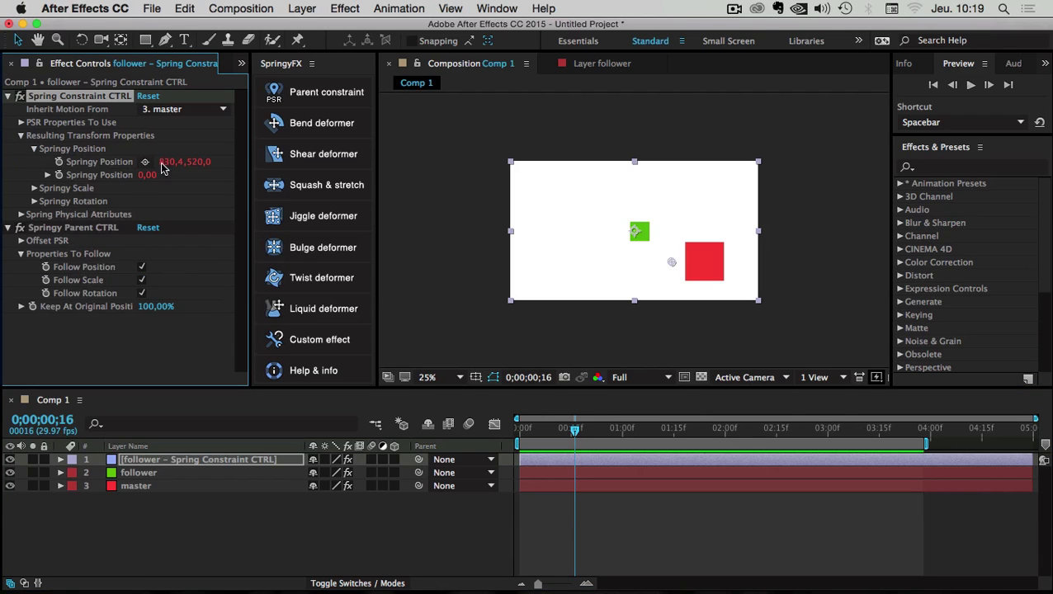
pyautogui.click(21, 135)
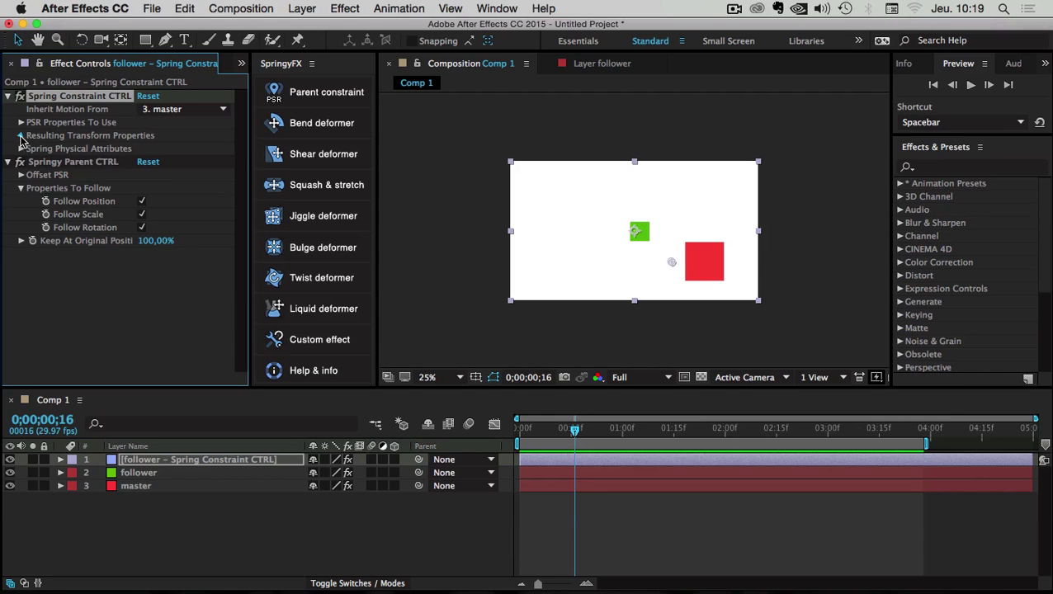
pyautogui.click(21, 137)
pyautogui.click(33, 188)
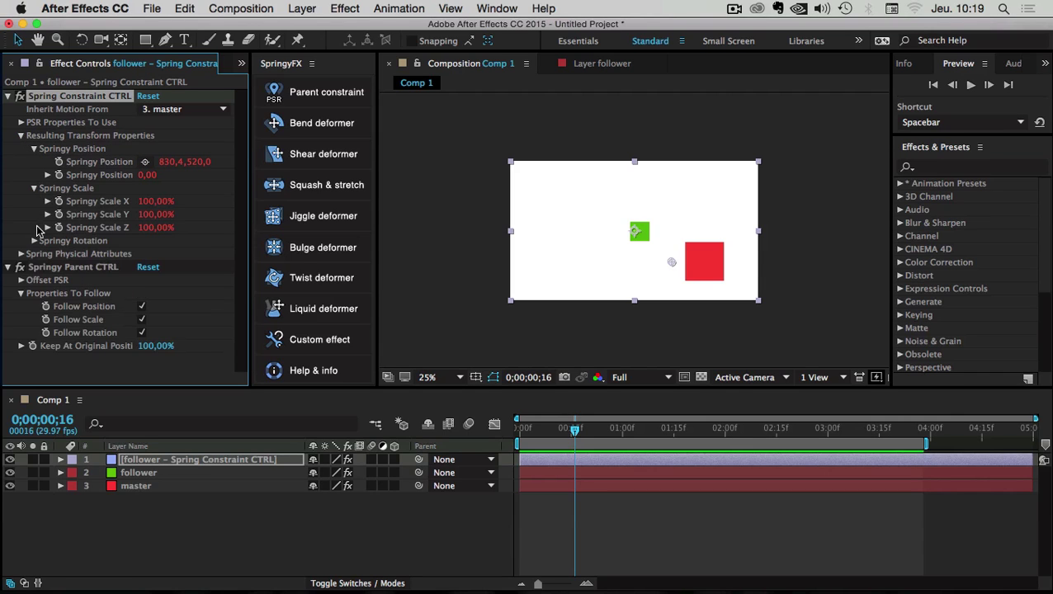
pyautogui.click(34, 240)
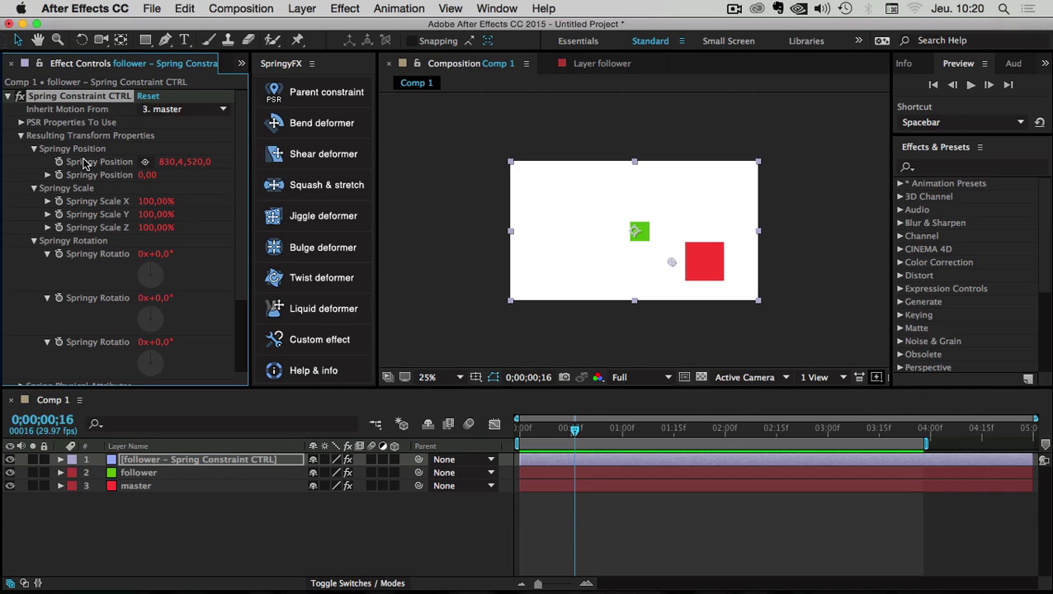
# Collapse Springy Rotation and compare the Springy Position and Springy Scale values at 0;00;00;13, 0;00;00;14 and 0;00;01;00.
pyautogui.click(34, 240)
pyautogui.click(33, 189)
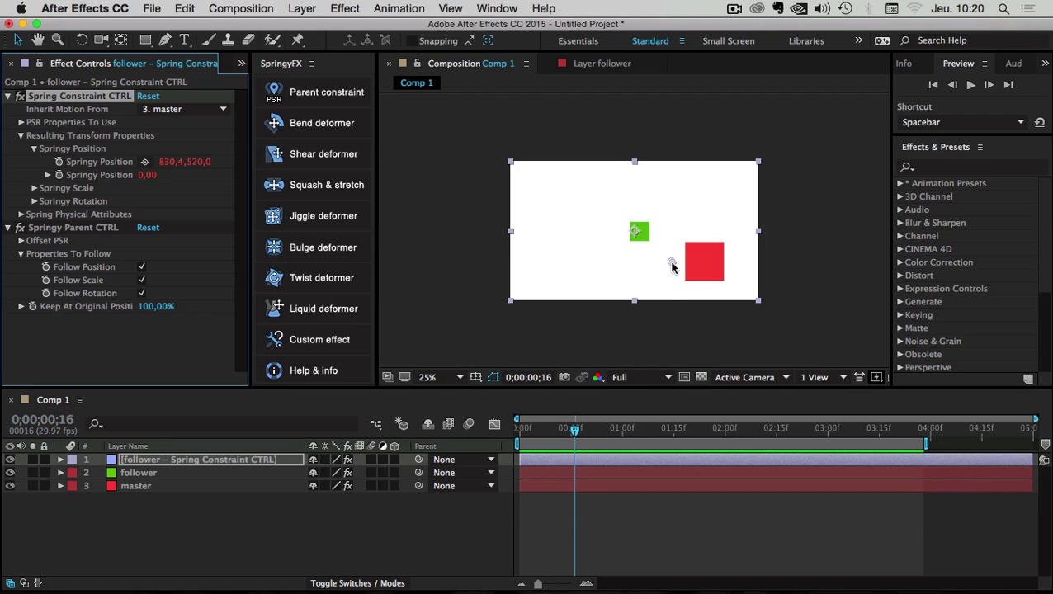
pyautogui.moveTo(575, 431)
pyautogui.mouseDown()
pyautogui.moveTo(725, 437)
pyautogui.moveTo(565, 440)
pyautogui.mouseUp()
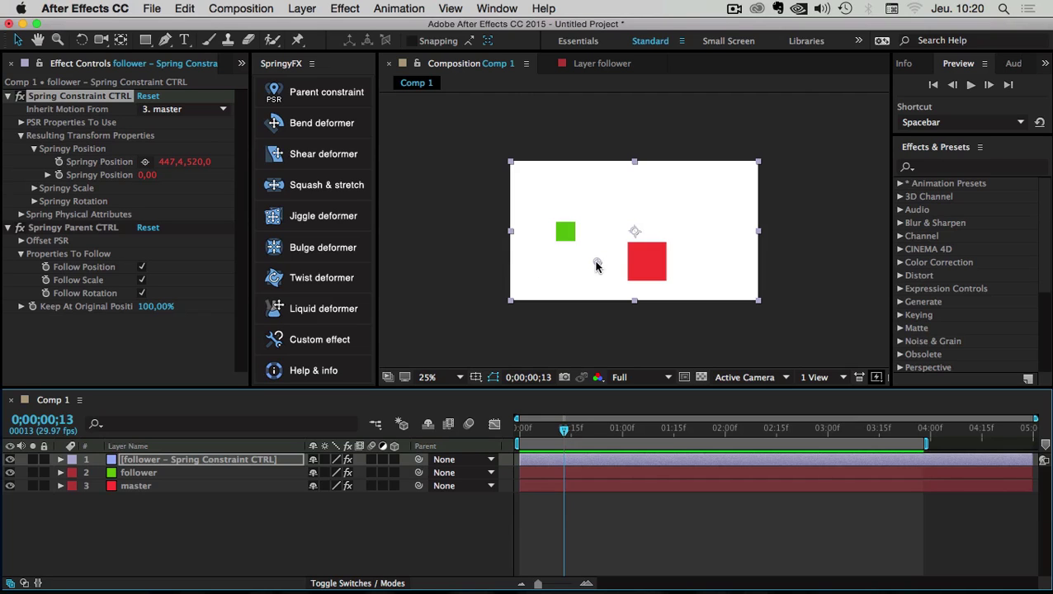
pyautogui.moveTo(564, 435)
pyautogui.mouseDown()
pyautogui.moveTo(620, 434)
pyautogui.moveTo(567, 437)
pyautogui.mouseUp()
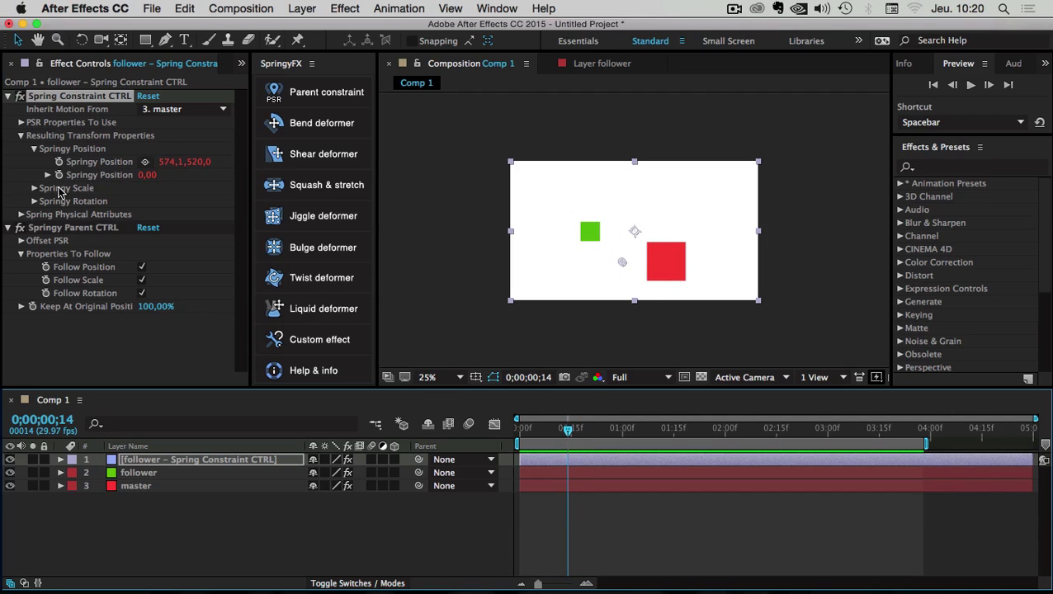
pyautogui.click(34, 188)
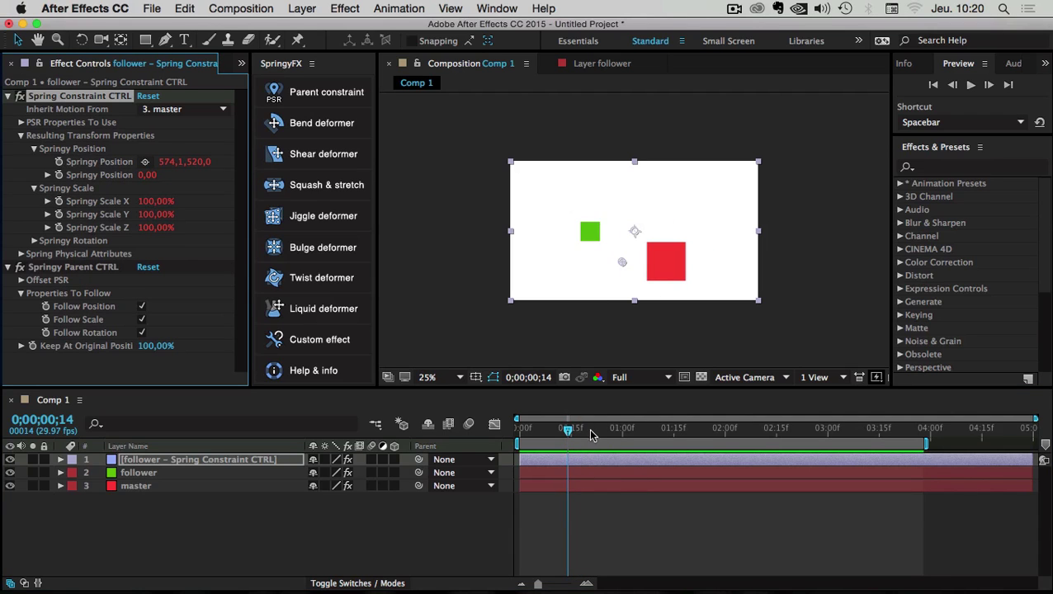
pyautogui.moveTo(569, 431); pyautogui.dragTo(625, 440)
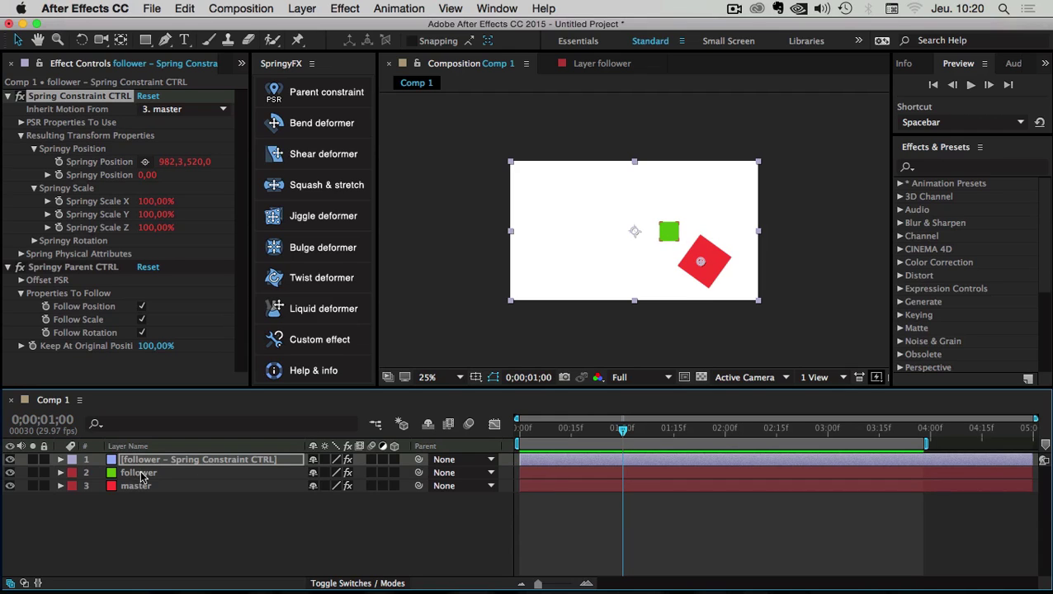
# Return to 0;00;00;00 and delete the follower's Spring Constraint CTRL layer.
pyautogui.click(140, 520)
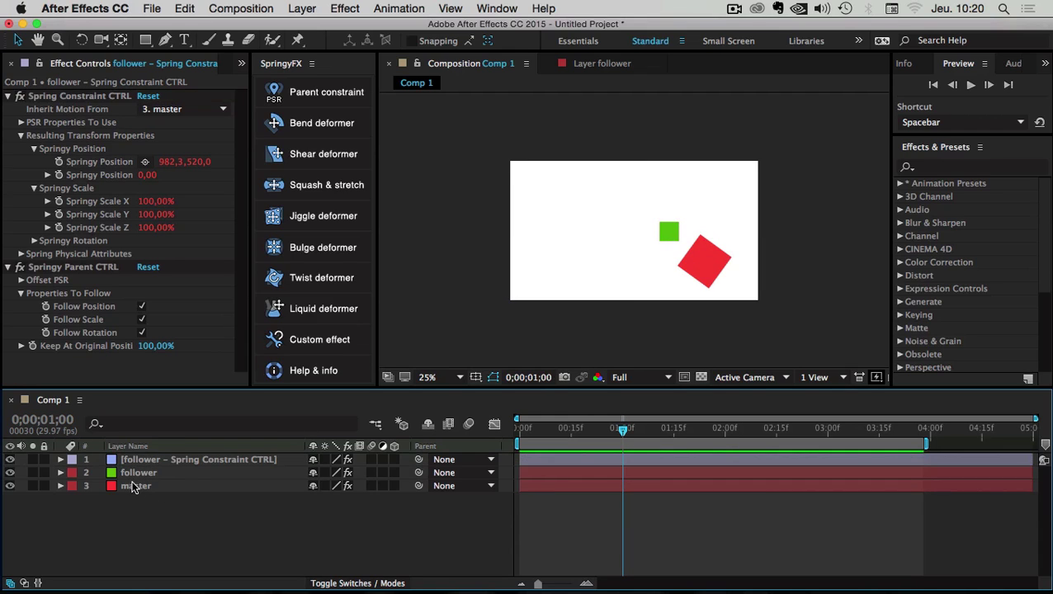
pyautogui.moveTo(605, 429); pyautogui.dragTo(520, 429)
pyautogui.click(198, 460)
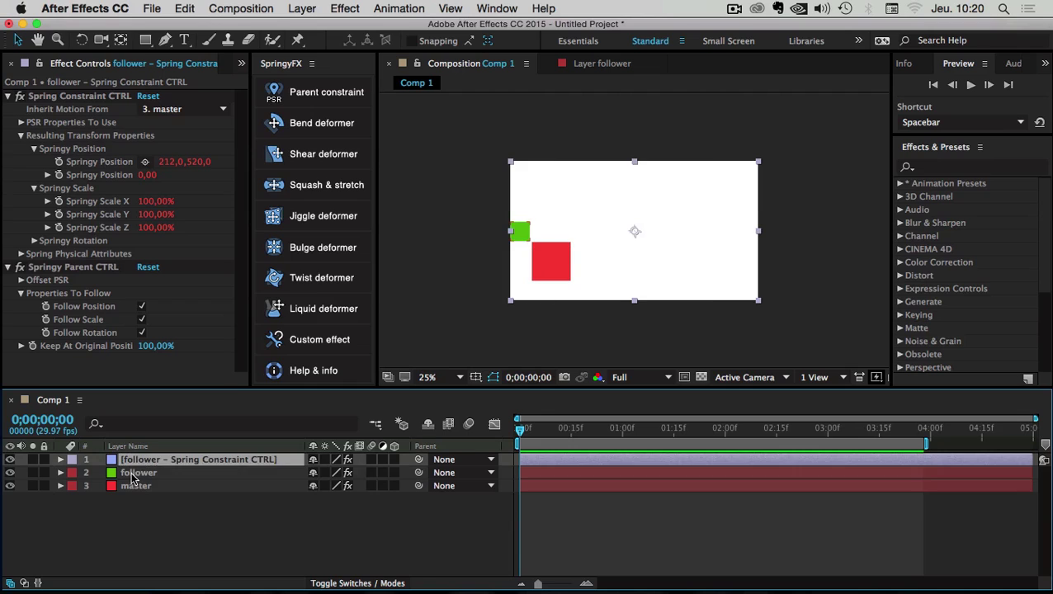
pyautogui.keyDown('shift'); pyautogui.click(139, 472); pyautogui.keyUp('shift')
pyautogui.click(121, 527)
pyautogui.click(137, 460)
pyautogui.press('Delete')
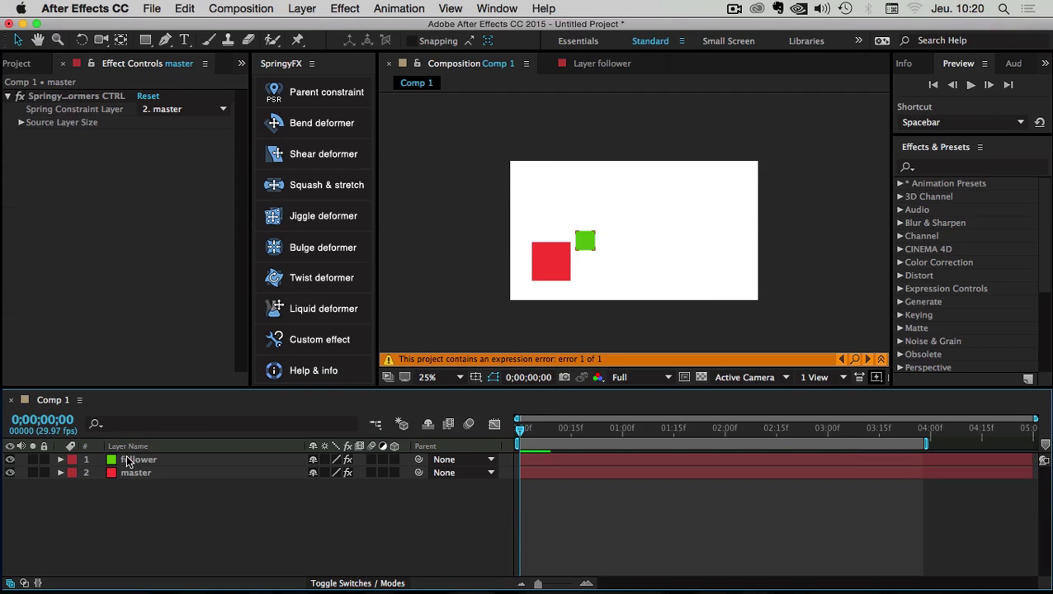
# Remove the Position expression from the follower layer and delete its remaining Springy control effect.
pyautogui.click(127, 462)
pyautogui.press('e')
pyautogui.press('e')
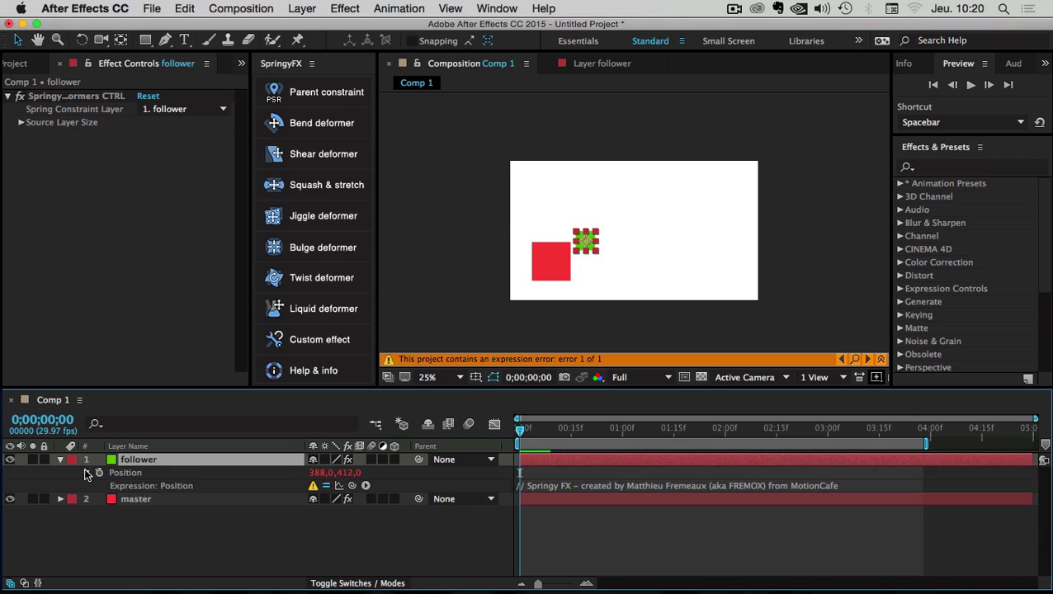
pyautogui.keyDown('alt'); pyautogui.click(99, 473); pyautogui.keyUp('alt')
pyautogui.click(61, 458)
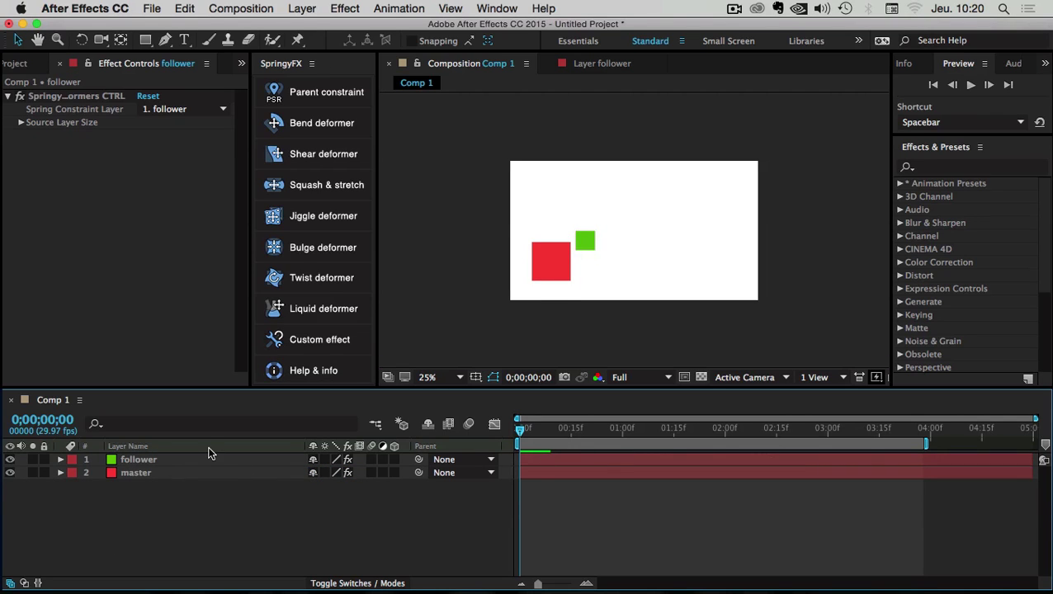
pyautogui.click(61, 97)
pyautogui.click(175, 504)
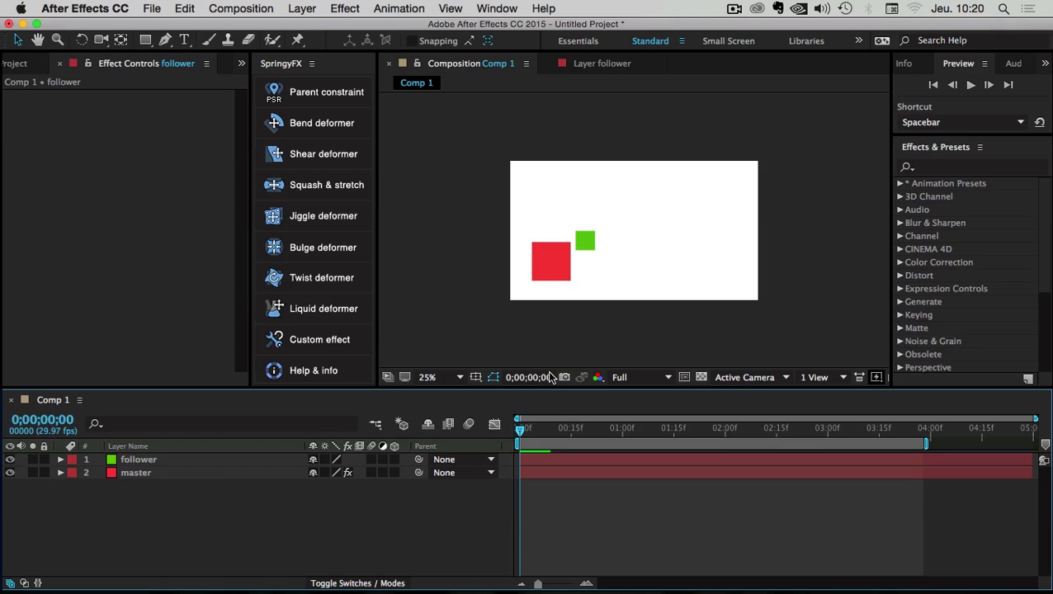
# At 0;00;00;00, select follower and then master, and apply the SpringyFX Parent constraint to them.
pyautogui.moveTo(528, 429)
pyautogui.mouseDown()
pyautogui.moveTo(795, 432)
pyautogui.moveTo(520, 431)
pyautogui.mouseUp()
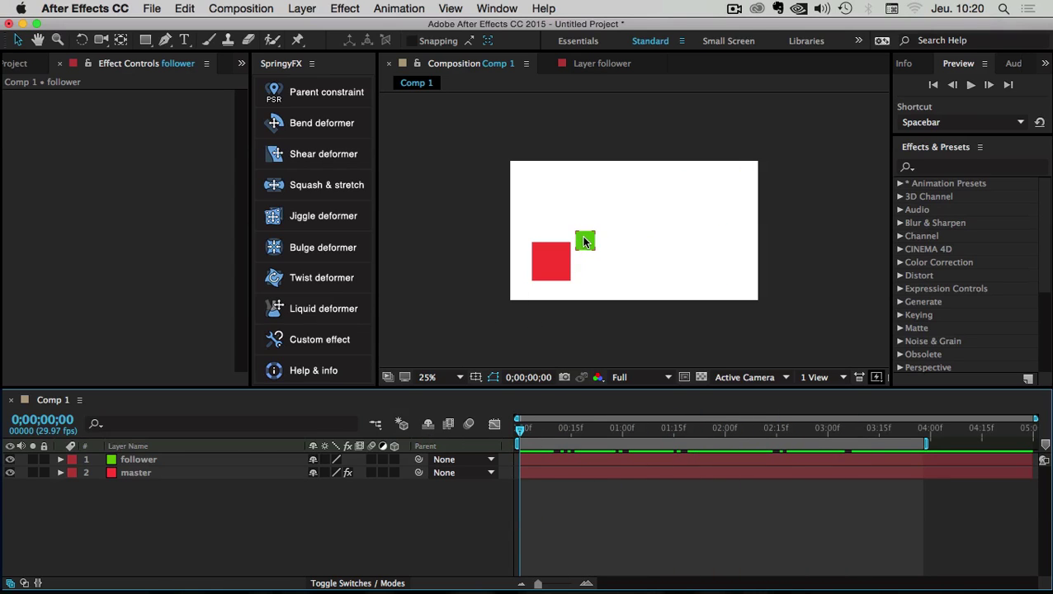
pyautogui.click(584, 240)
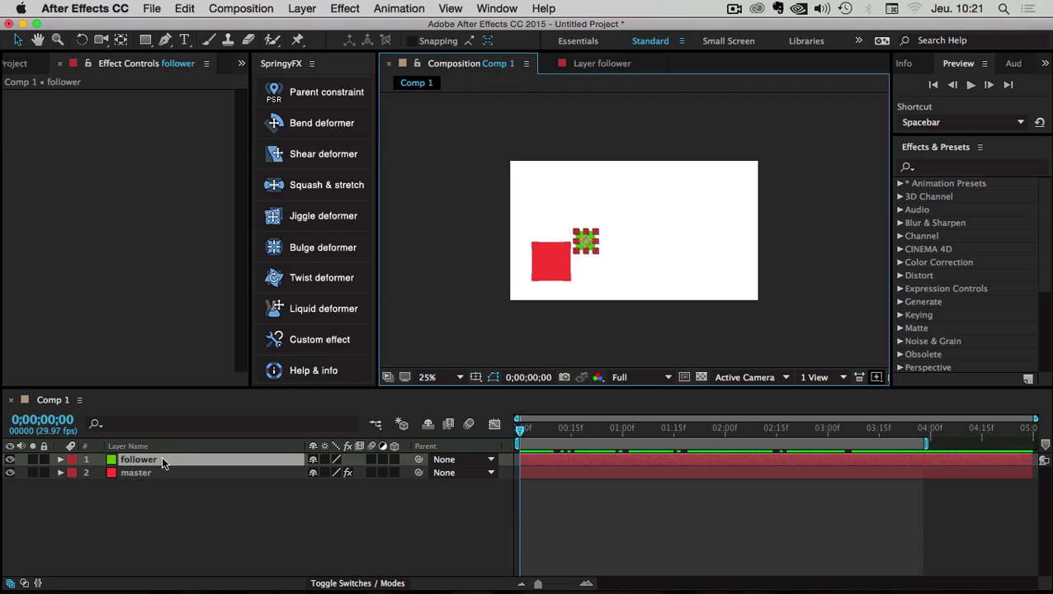
pyautogui.keyDown('shift'); pyautogui.click(128, 471); pyautogui.keyUp('shift')
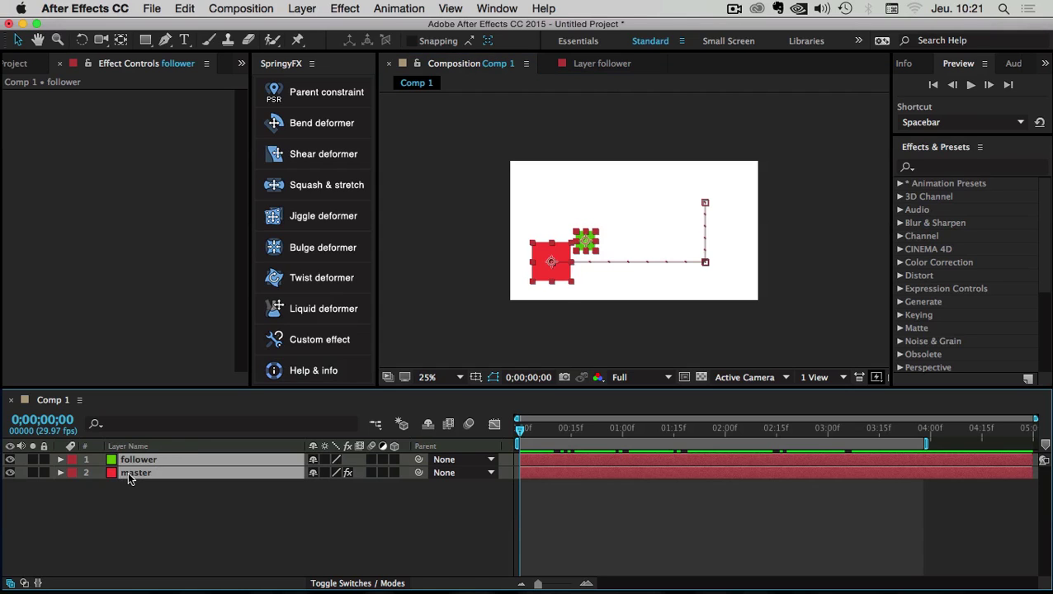
pyautogui.click(296, 94)
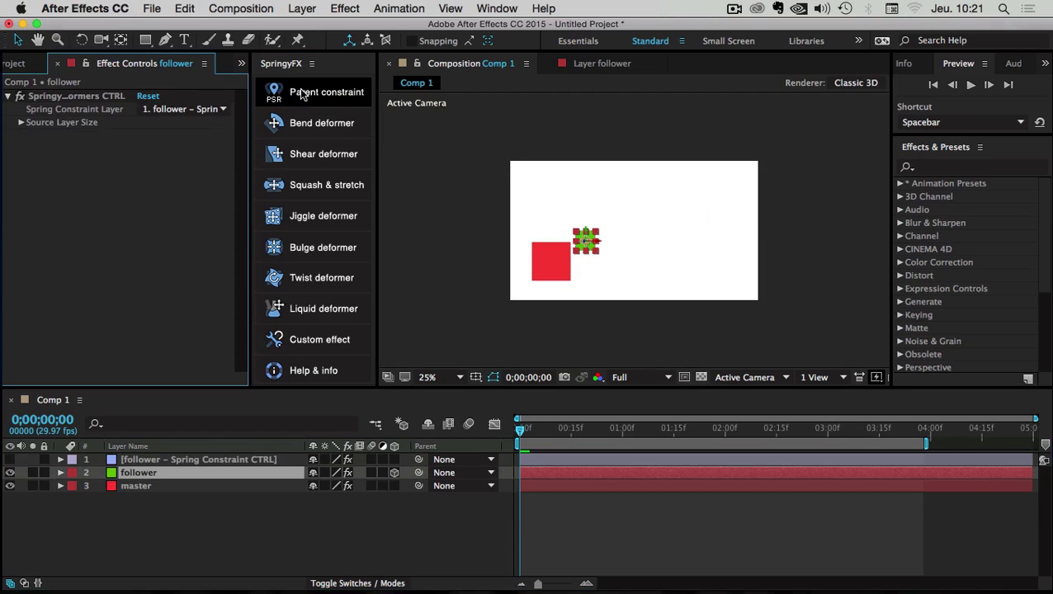
pyautogui.click(148, 538)
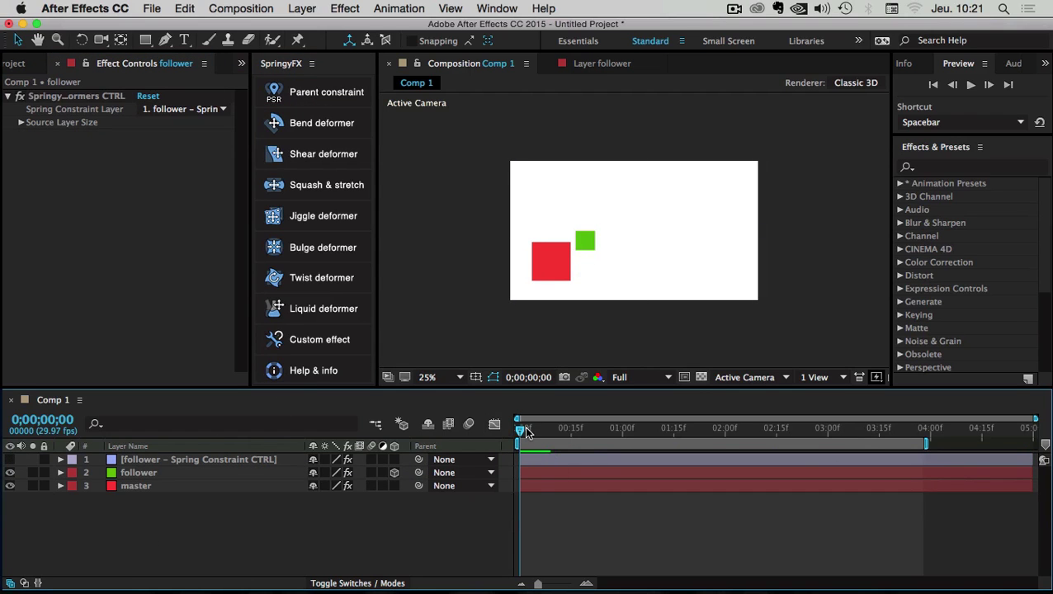
# Scrub Comp 1 through 0;00;02;26 to check how follower tracks master, and return to 0;00;00;00.
pyautogui.moveTo(528, 432); pyautogui.dragTo(782, 447)
pyautogui.click(575, 433)
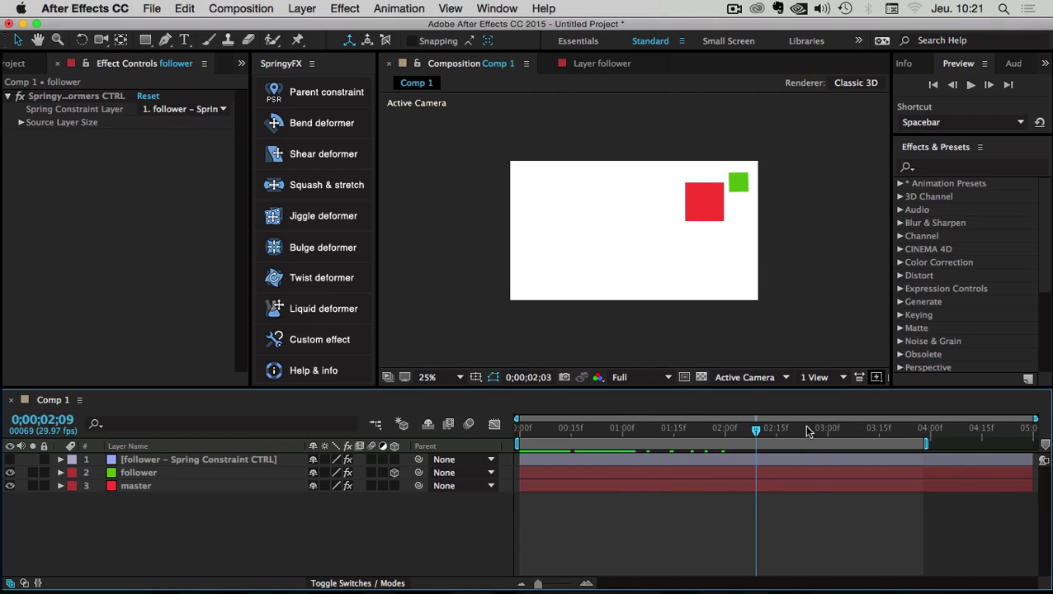
pyautogui.click(807, 429)
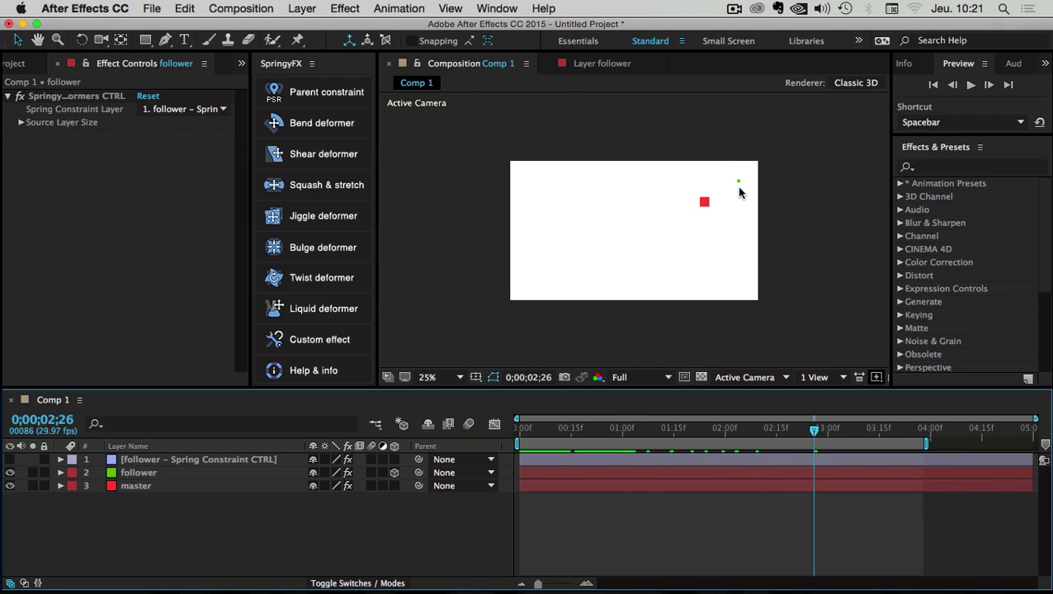
pyautogui.moveTo(807, 428); pyautogui.dragTo(502, 431)
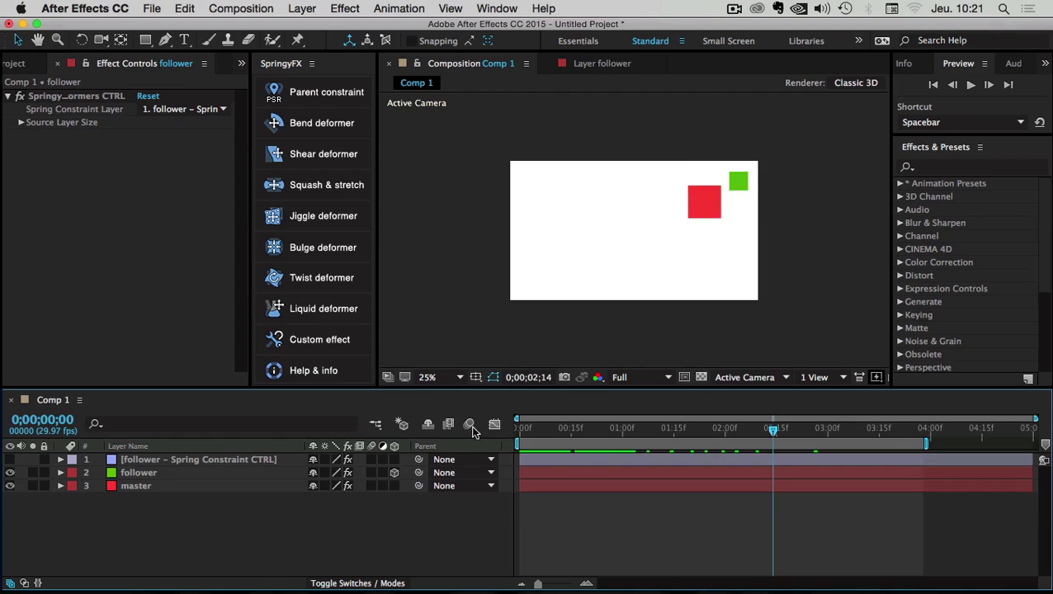
# Show the Springy Position and Springy Scale values under Resulting Transform Properties on the follower's Spring Constraint CTRL layer.
pyautogui.click(129, 460)
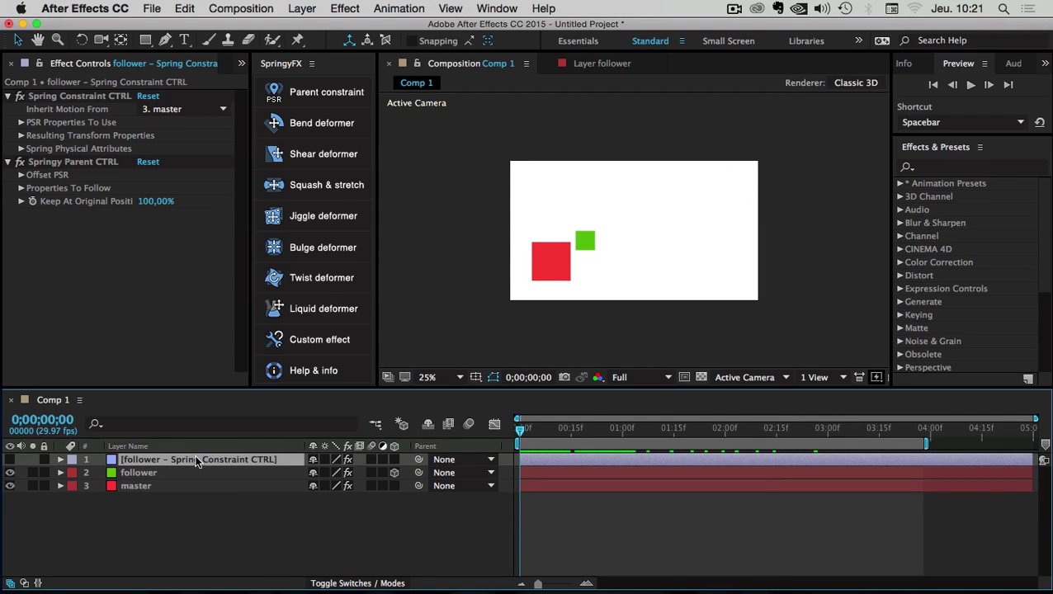
pyautogui.click(21, 136)
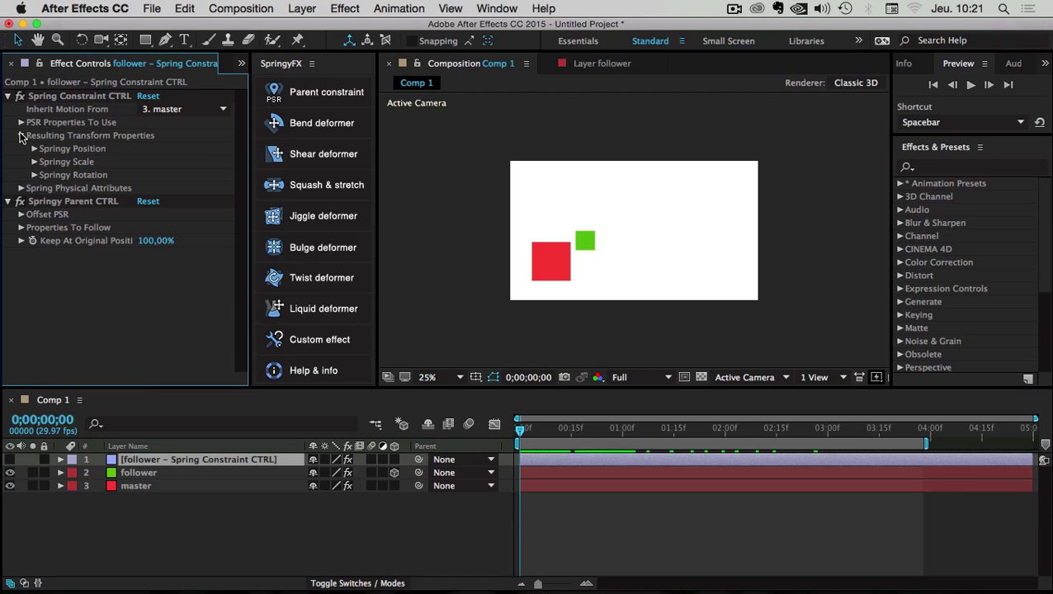
pyautogui.click(35, 149)
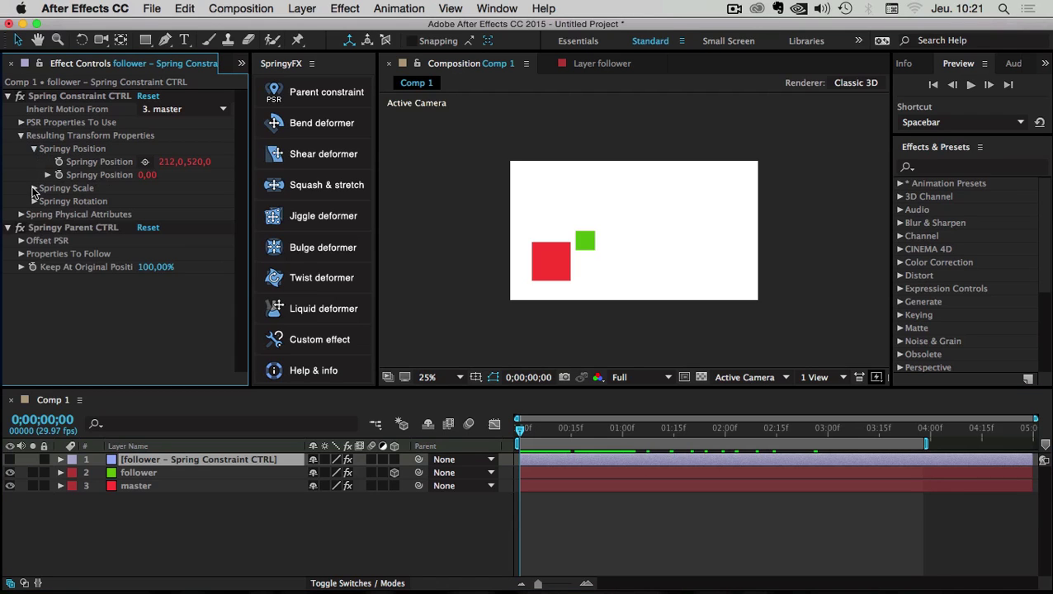
pyautogui.click(34, 188)
pyautogui.click(60, 241)
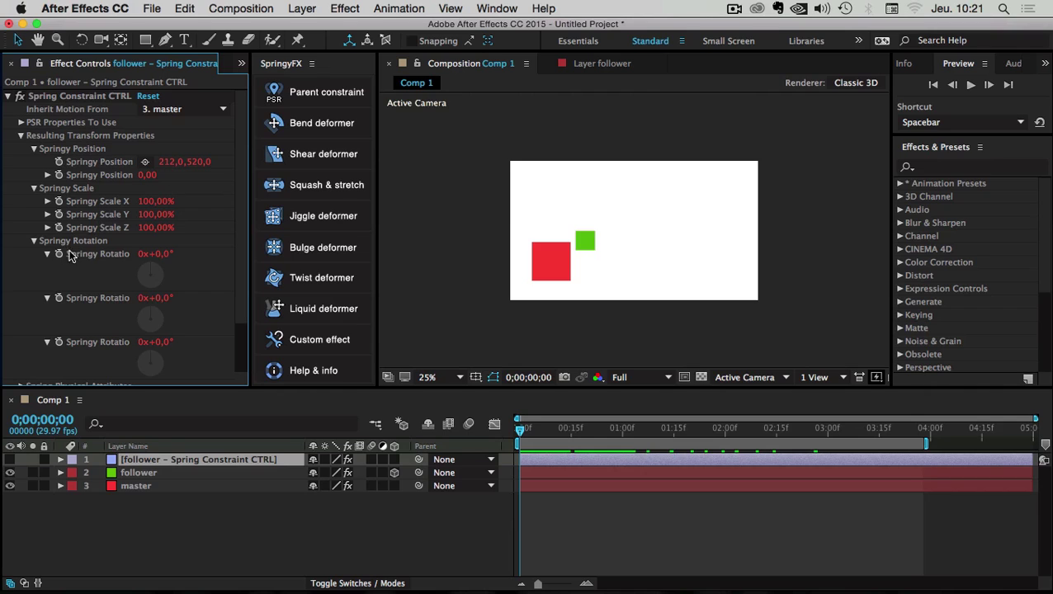
pyautogui.click(34, 241)
# Examine the springy transform values at 0;00;02;23, expand Springy Rotation, and compare its values around 0;00;01;10 and 0;00;01;09.
pyautogui.moveTo(534, 431); pyautogui.dragTo(808, 438)
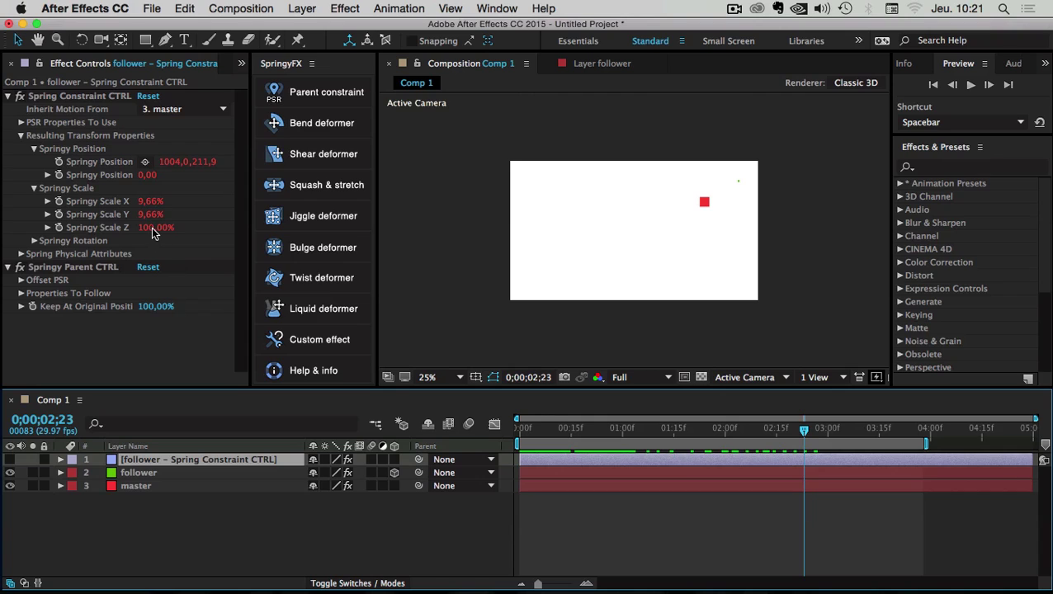
pyautogui.click(35, 241)
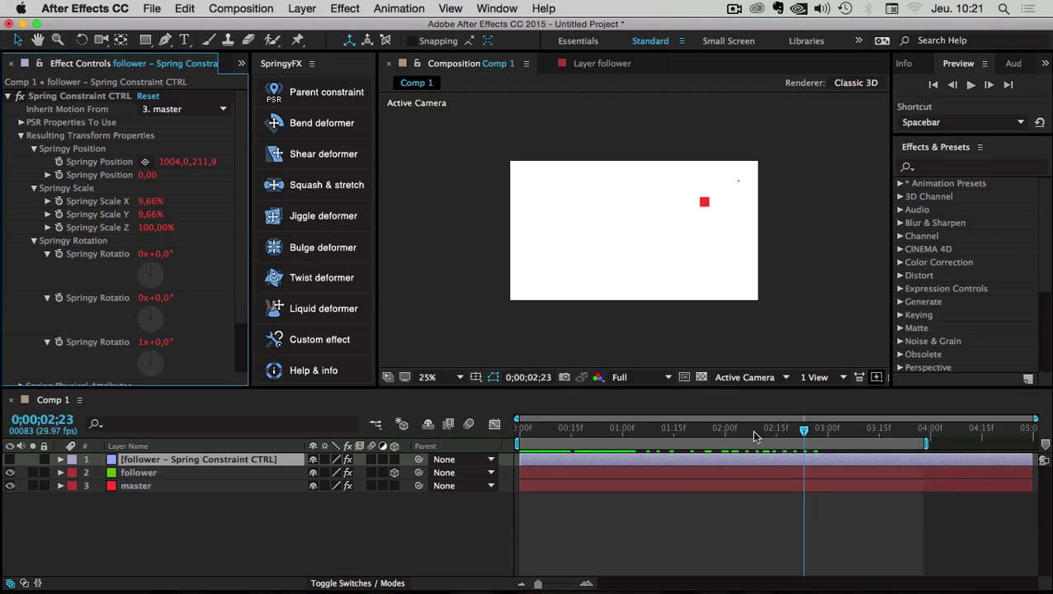
pyautogui.click(643, 429)
pyautogui.moveTo(643, 430); pyautogui.dragTo(655, 429)
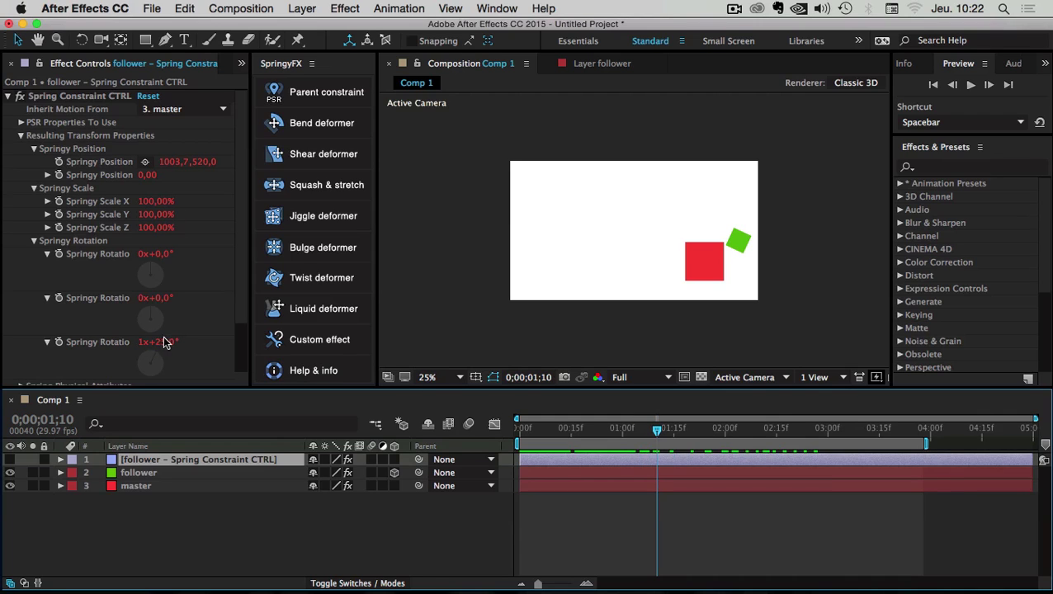
pyautogui.moveTo(657, 430); pyautogui.dragTo(653, 430)
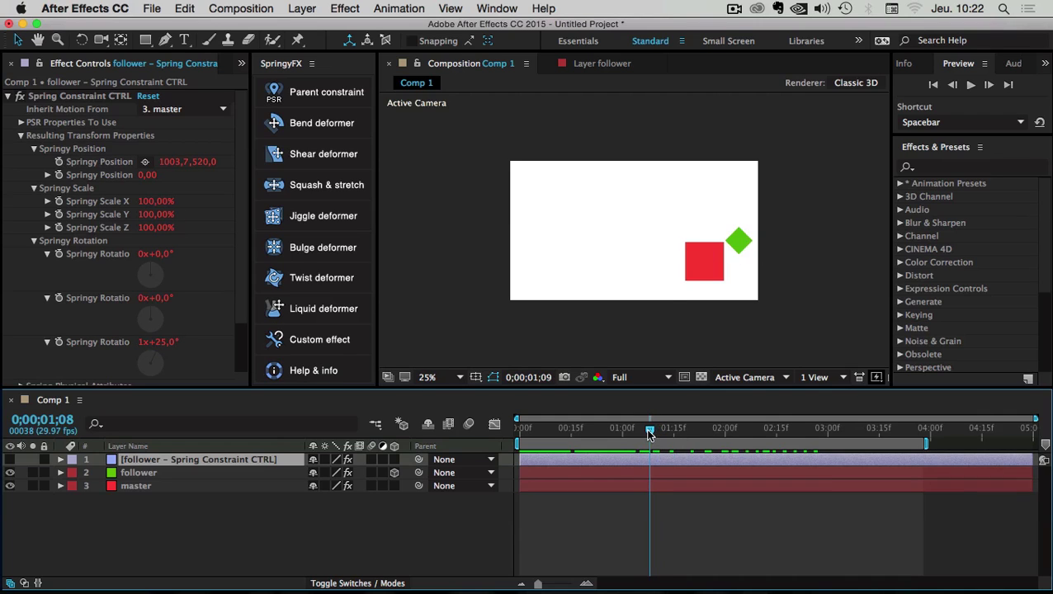
# Collapse the Springy Rotation, Scale and Position groups and the Resulting Transform Properties group.
pyautogui.click(34, 241)
pyautogui.click(34, 188)
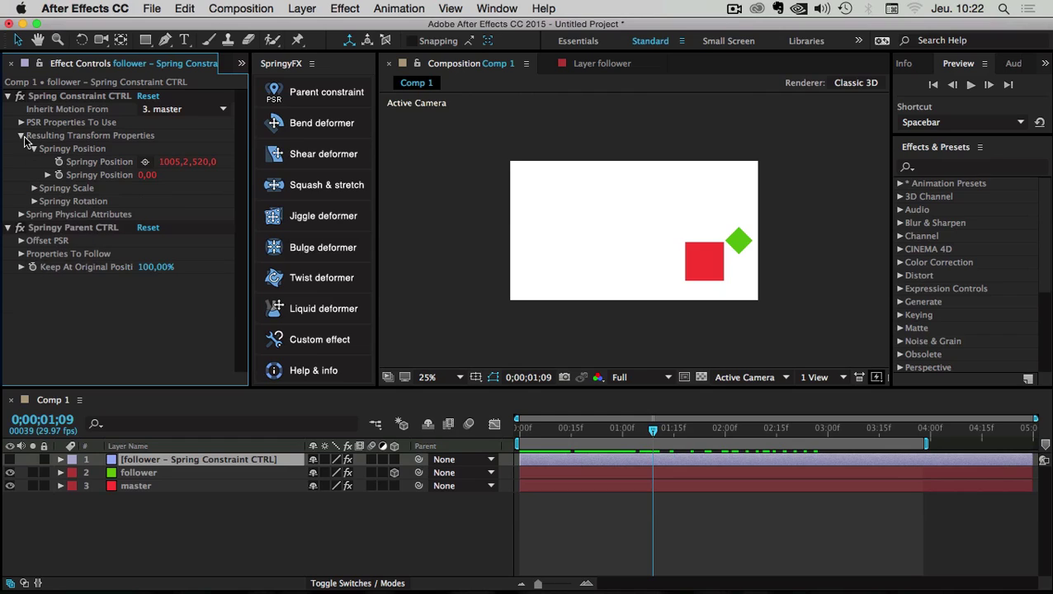
pyautogui.click(34, 148)
pyautogui.click(20, 135)
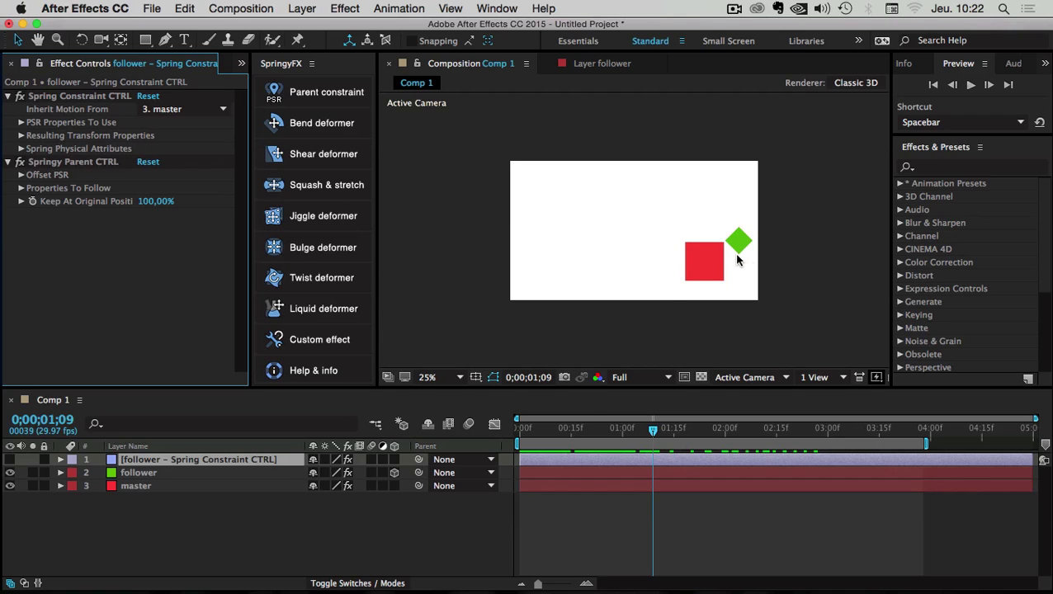
# Expand Spring Physical Attributes, preview the follower's spring motion from the start, and return to 0;00;00;00.
pyautogui.click(29, 149)
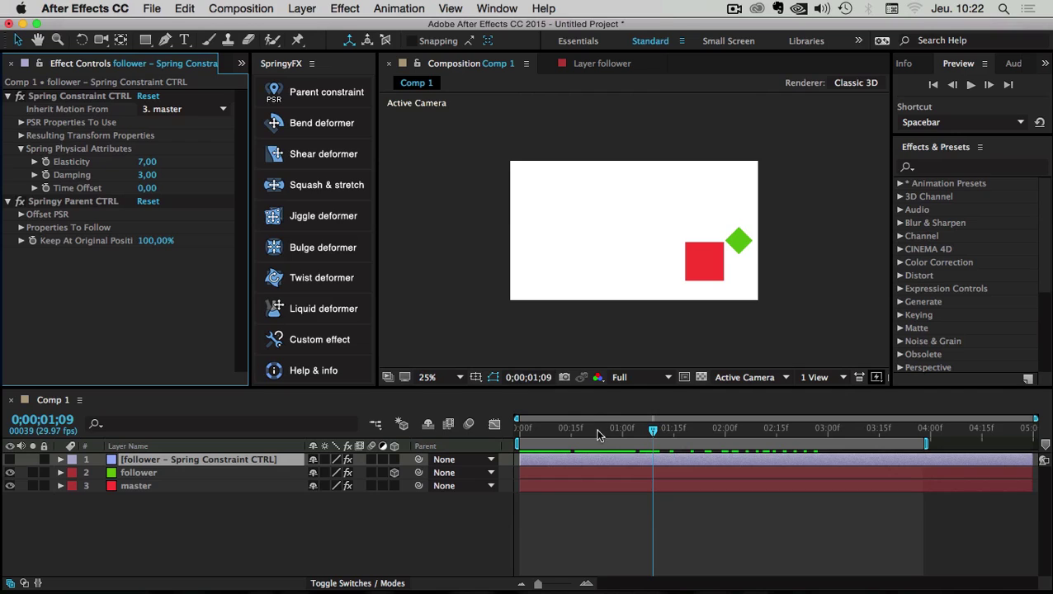
pyautogui.click(519, 430)
pyautogui.press('space')
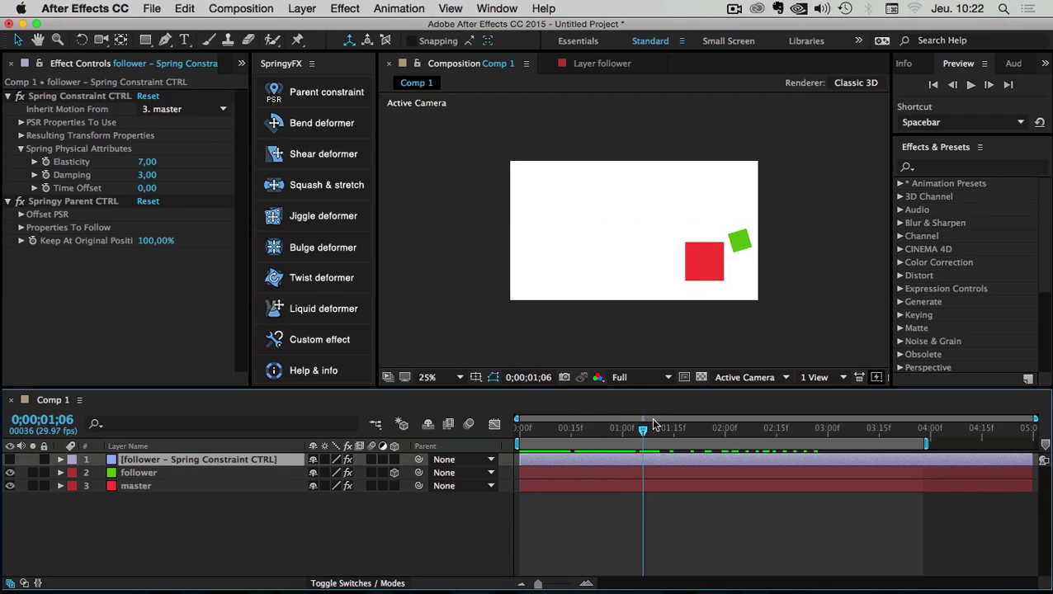
pyautogui.press('space')
pyautogui.click(518, 423)
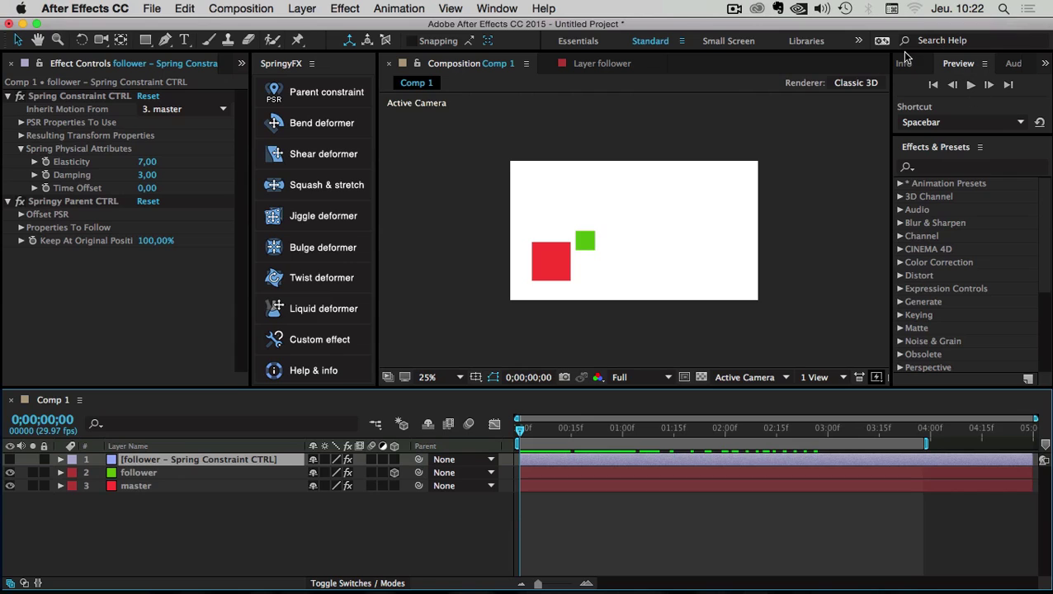
# Make the follower layer 2D, remove its Scale and Rotation expressions, and collapse its Transform properties.
pyautogui.click(132, 478)
pyautogui.click(61, 472)
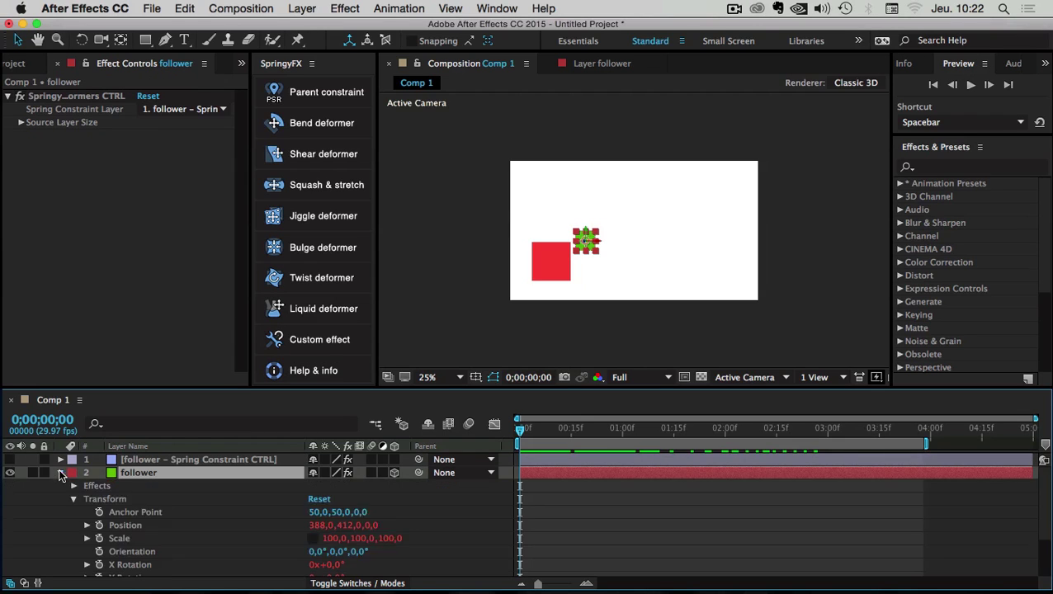
pyautogui.scroll(-1, 75, 477)
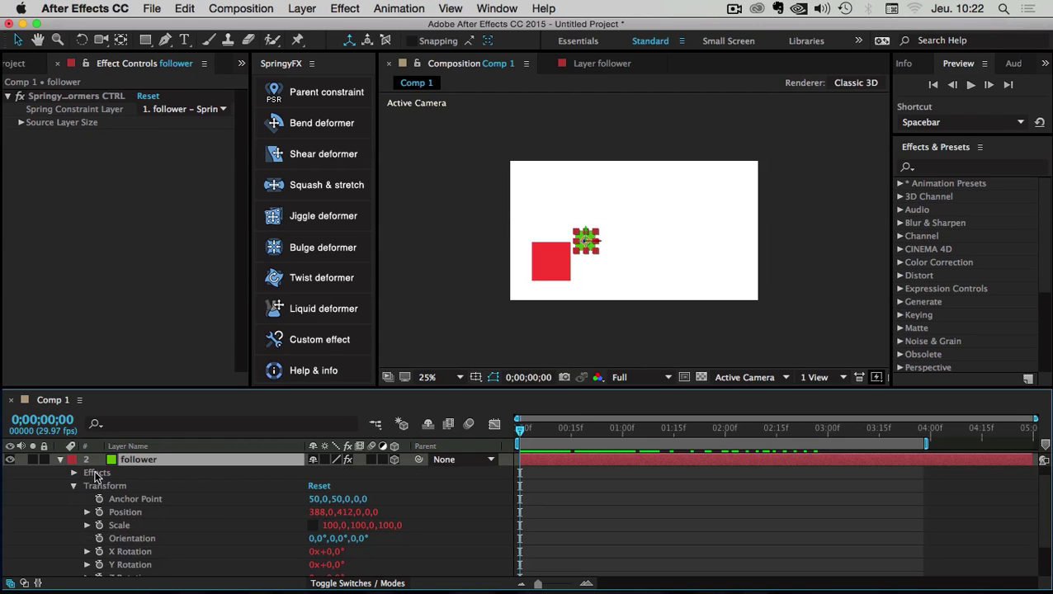
pyautogui.click(394, 459)
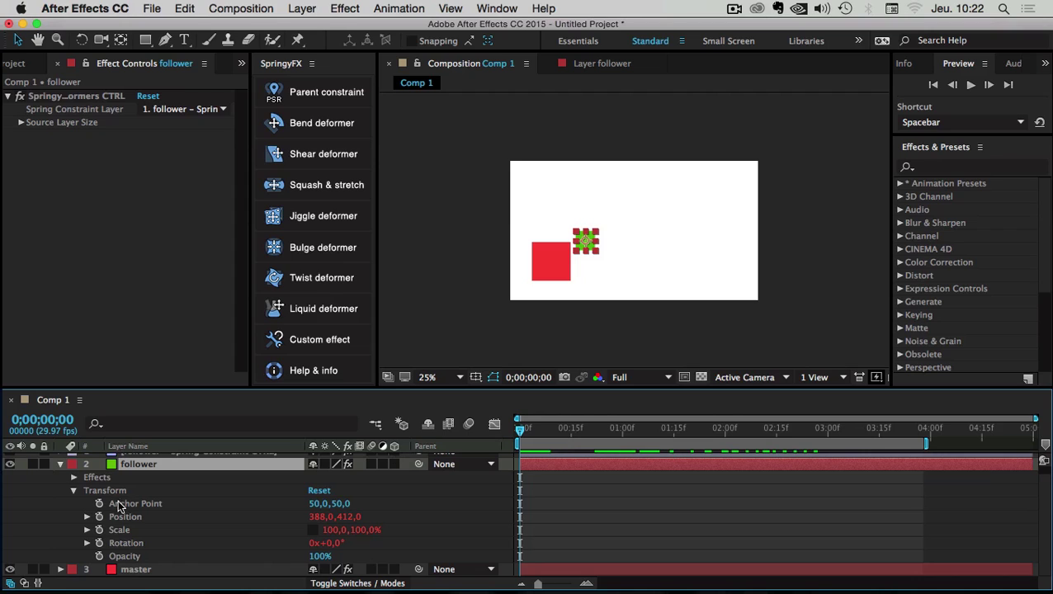
pyautogui.keyDown('alt'); pyautogui.click(99, 530); pyautogui.keyUp('alt')
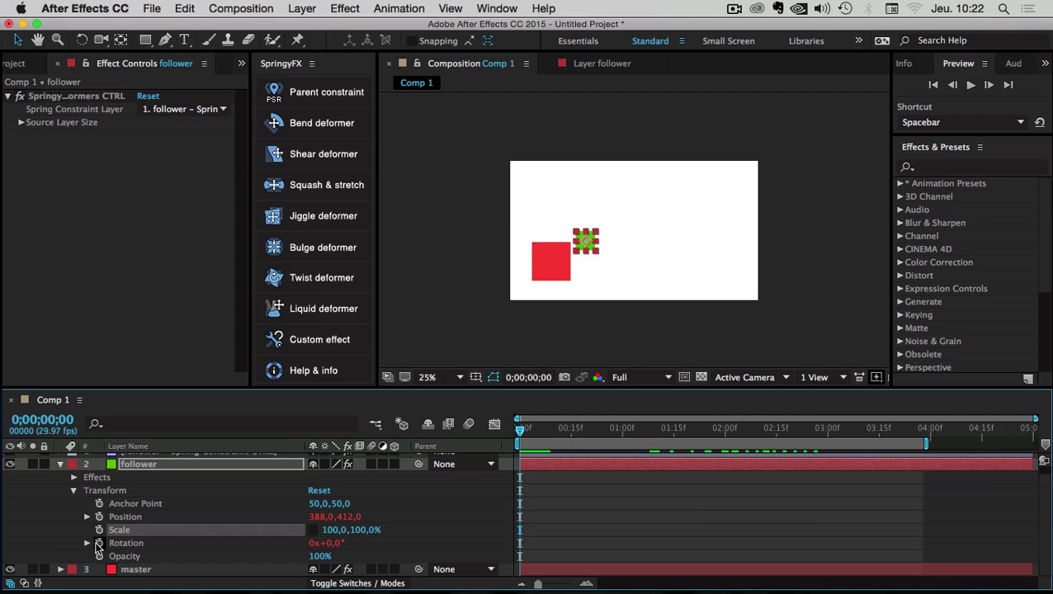
pyautogui.keyDown('alt'); pyautogui.click(99, 543); pyautogui.keyUp('alt')
pyautogui.click(74, 490)
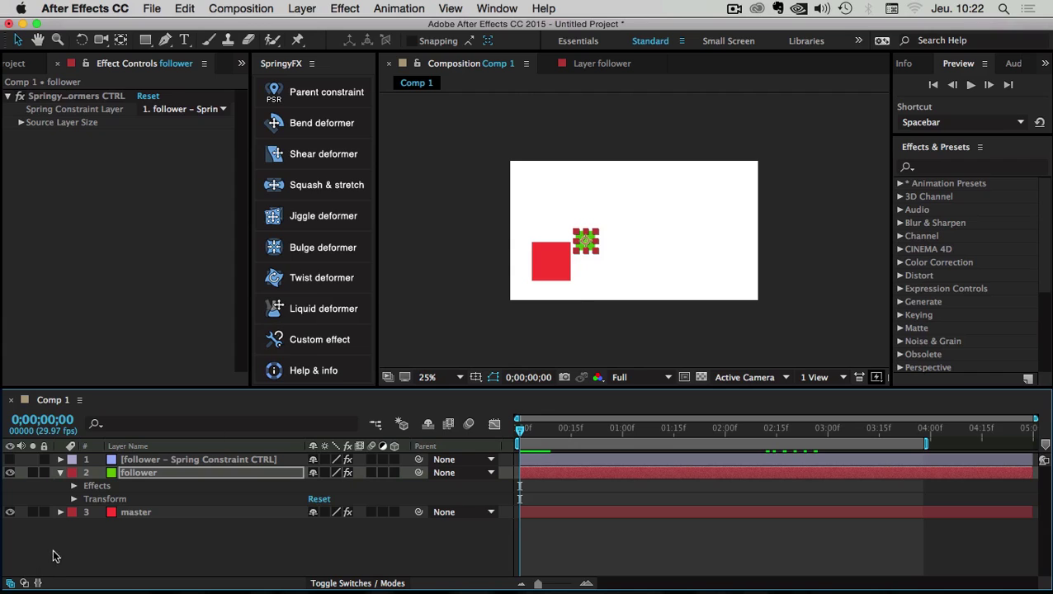
# Open the Keep At Original Position value on the follower's Spring Constraint CTRL layer for editing.
pyautogui.click(134, 561)
pyautogui.click(128, 473)
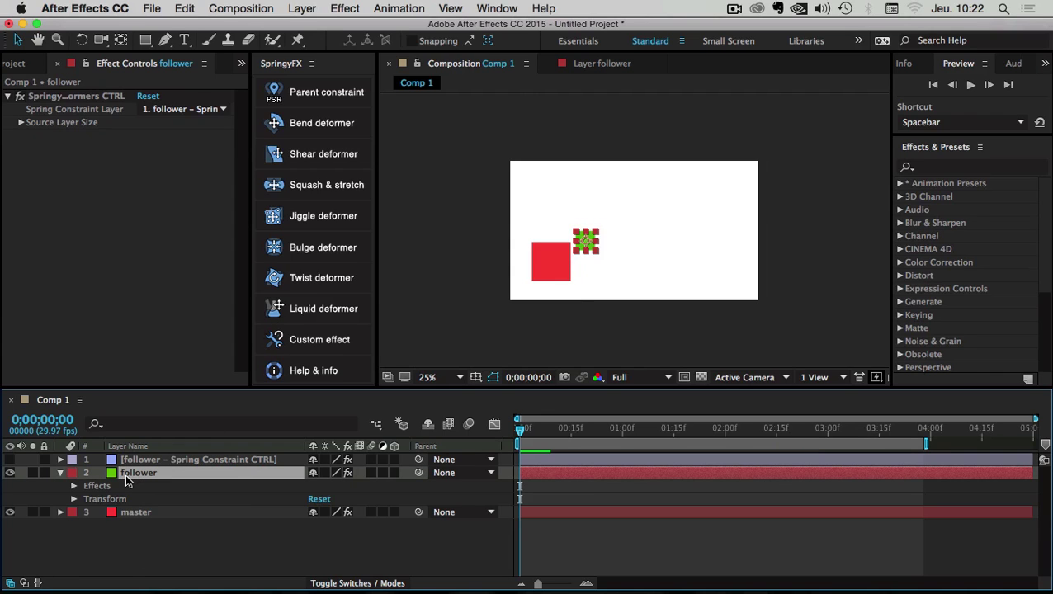
pyautogui.click(138, 460)
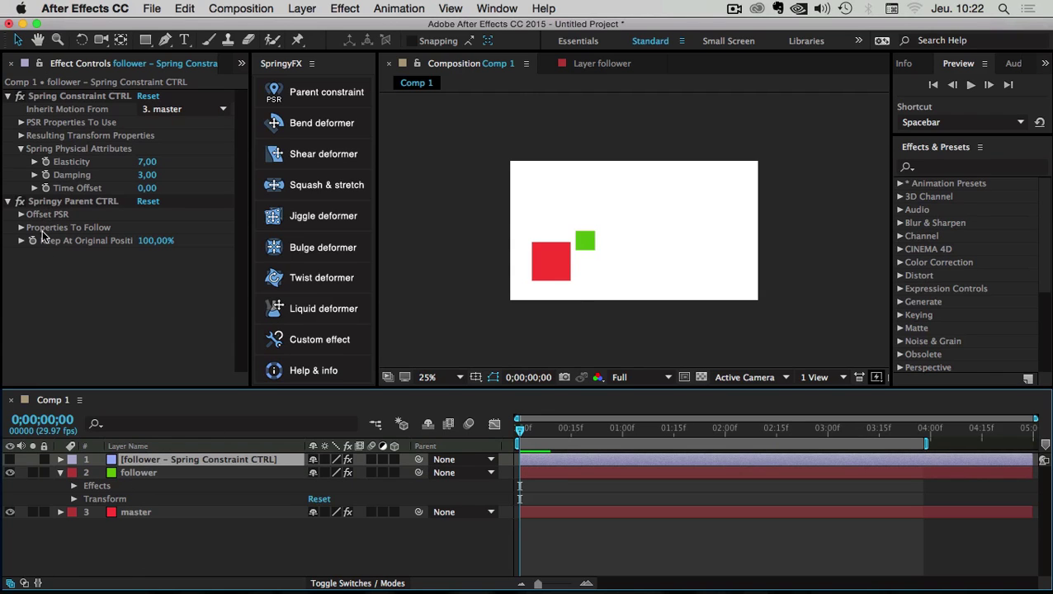
pyautogui.click(156, 240)
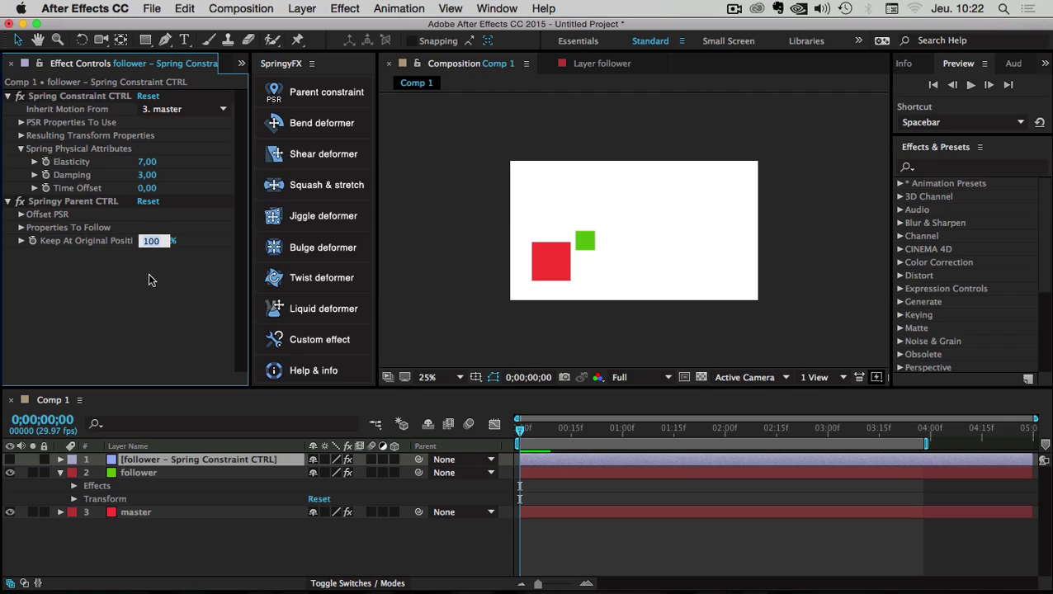
# Set Keep At Original Position to 0% on the follower's Spring Constraint controller.
pyautogui.write('0')
pyautogui.press('Return')
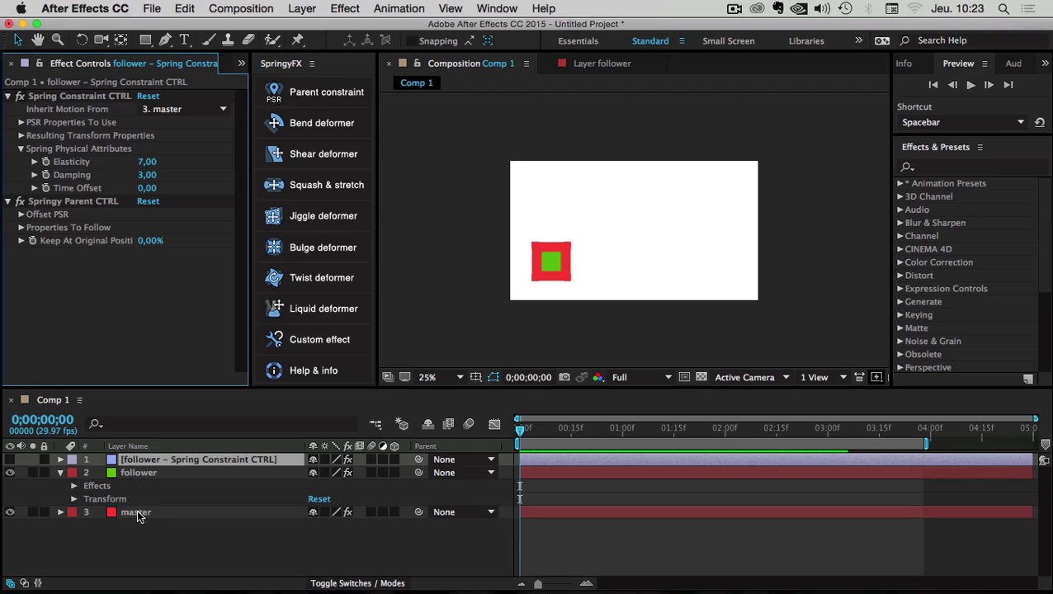
pyautogui.moveTo(530, 436)
pyautogui.mouseDown()
pyautogui.moveTo(949, 434)
pyautogui.moveTo(518, 435)
pyautogui.mouseUp()
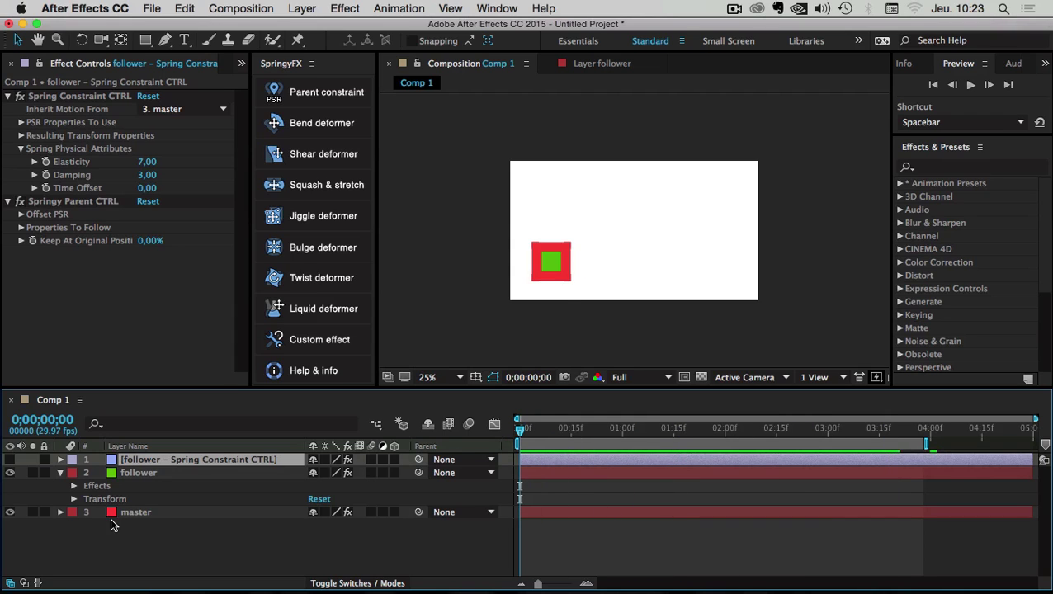
# Remove the Scale and Rotation animation from the master layer, leaving its Position keyframes, and collapse the layer.
pyautogui.click(129, 512)
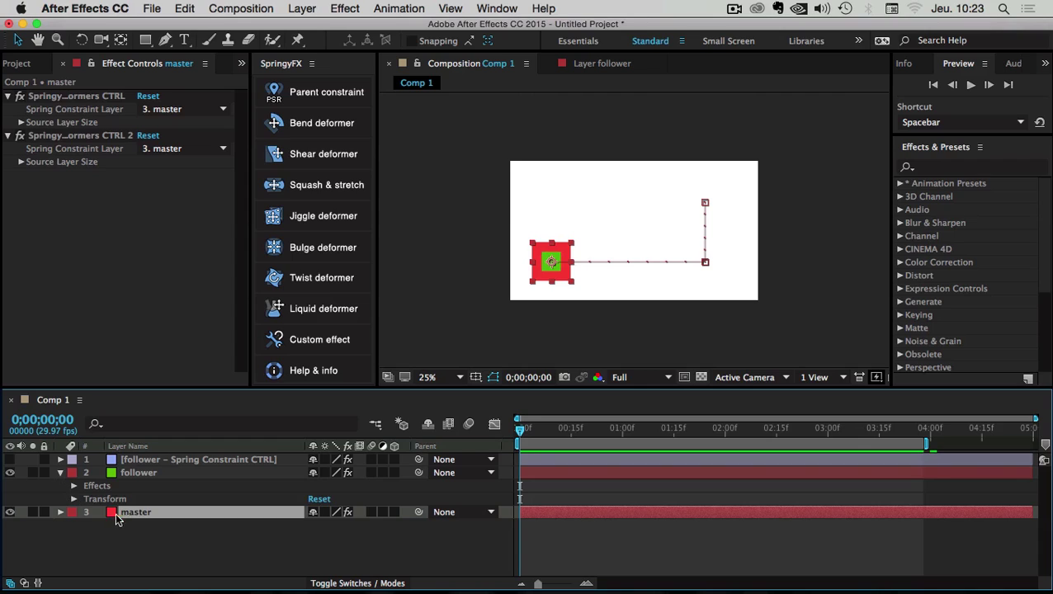
pyautogui.press('p')
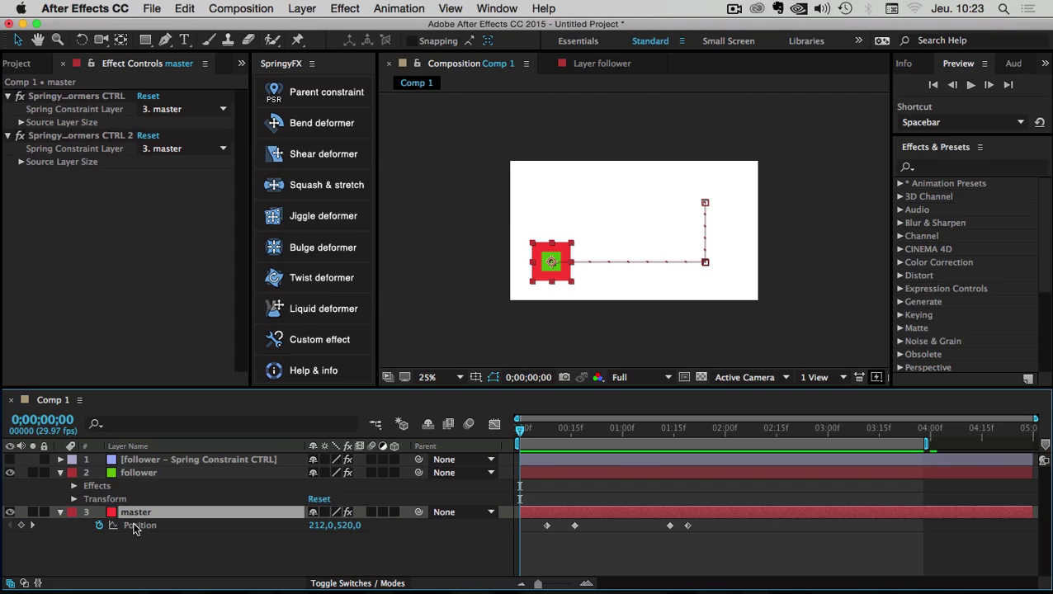
pyautogui.press('s')
pyautogui.hotkey('shift', 'r')
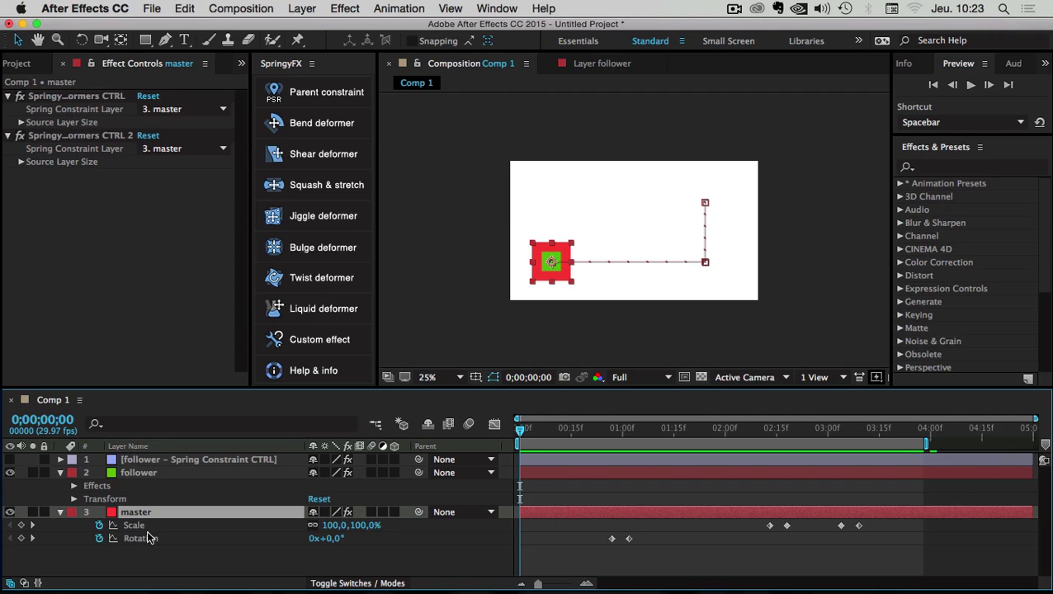
pyautogui.click(99, 525)
pyautogui.click(99, 538)
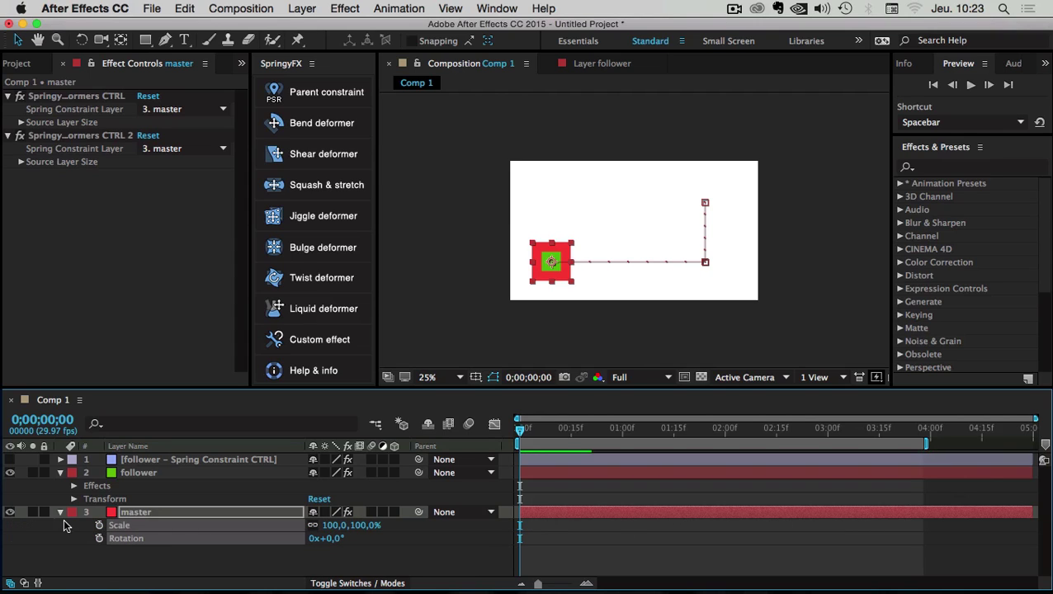
pyautogui.click(61, 512)
# Preview the animation from the first frame to examine how the follower trails the master, and stop playback.
pyautogui.click(580, 559)
pyautogui.click(528, 429)
pyautogui.press('space')
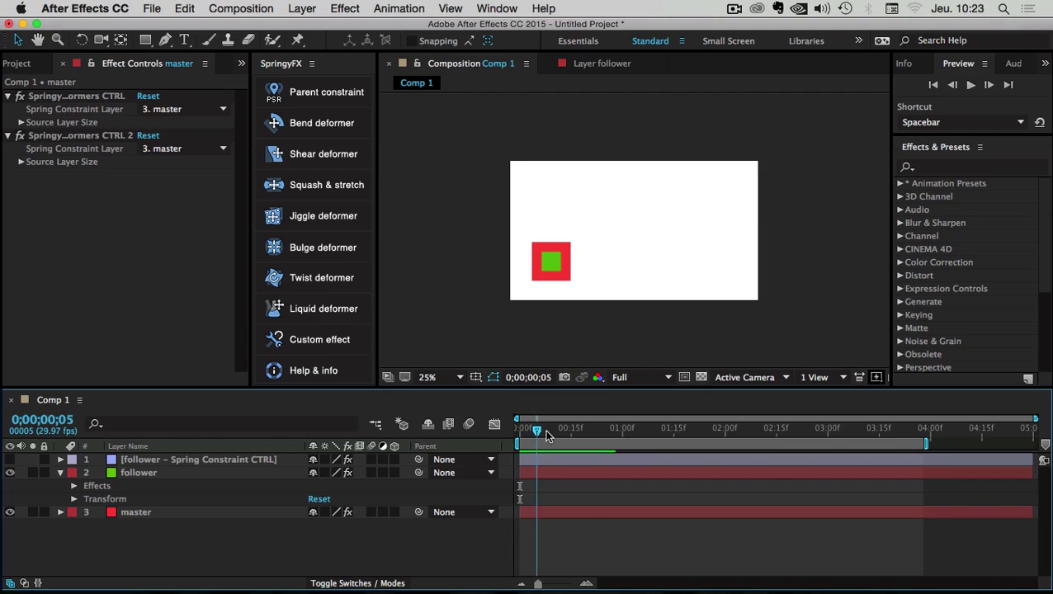
pyautogui.press('space')
pyautogui.click(970, 85)
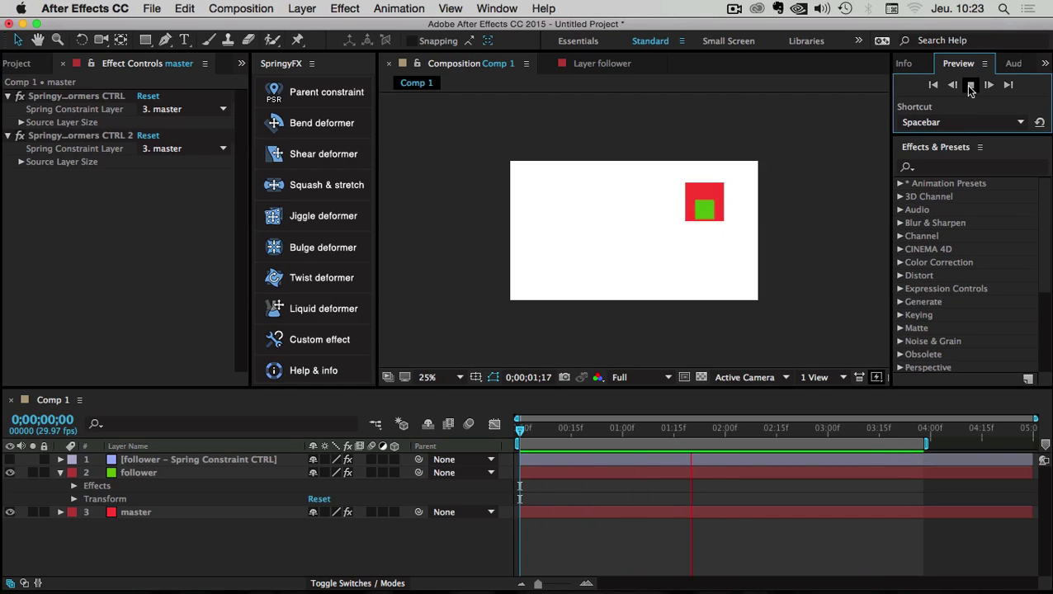
pyautogui.click(970, 87)
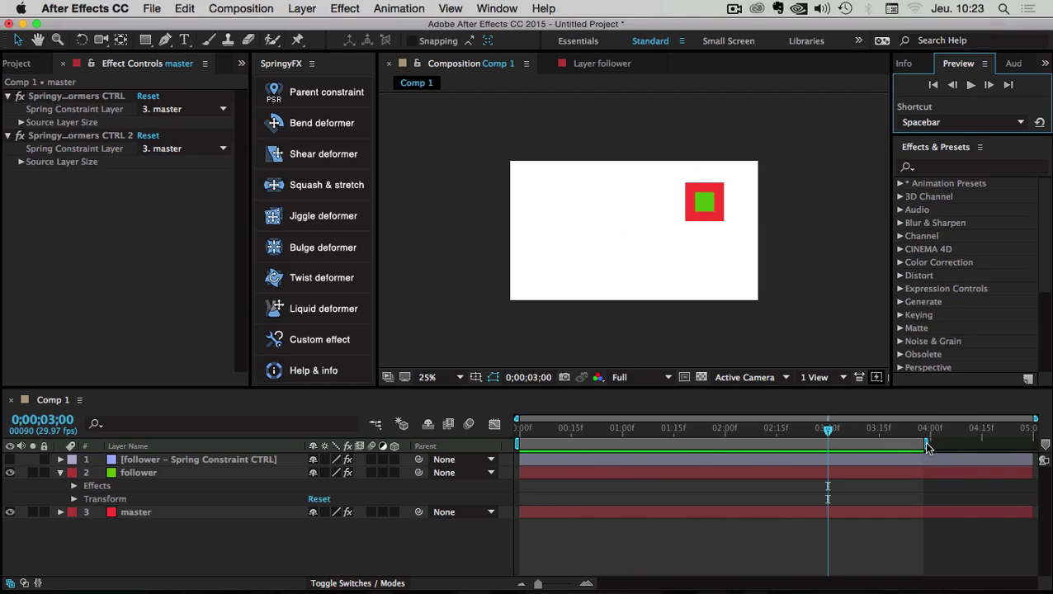
# Shorten the work area to end just before the four-second mark and show the follower's Spring Constraint controller settings.
pyautogui.moveTo(926, 443); pyautogui.dragTo(904, 443)
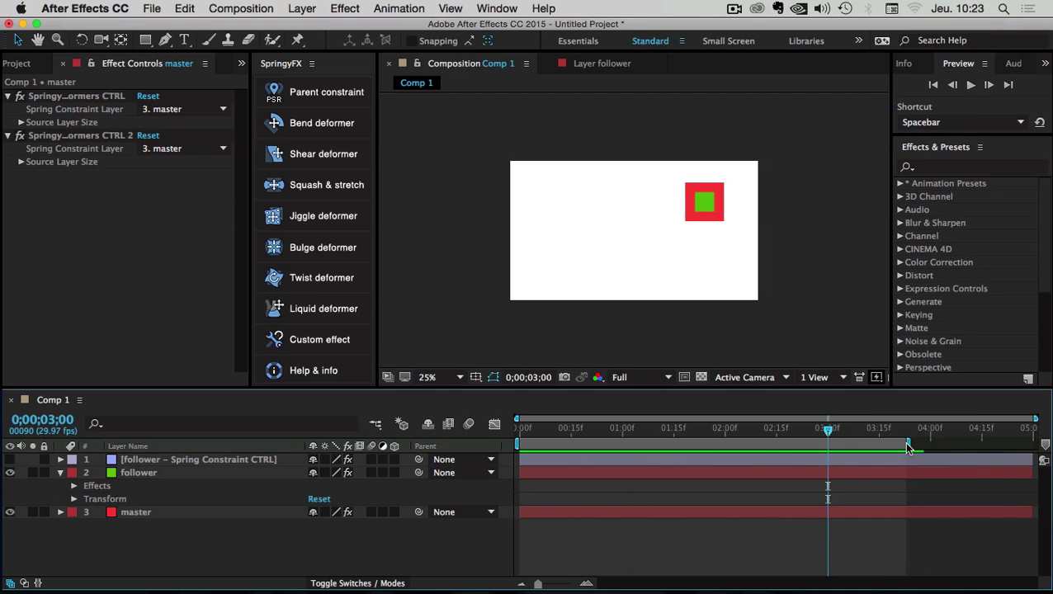
pyautogui.click(60, 472)
pyautogui.click(162, 462)
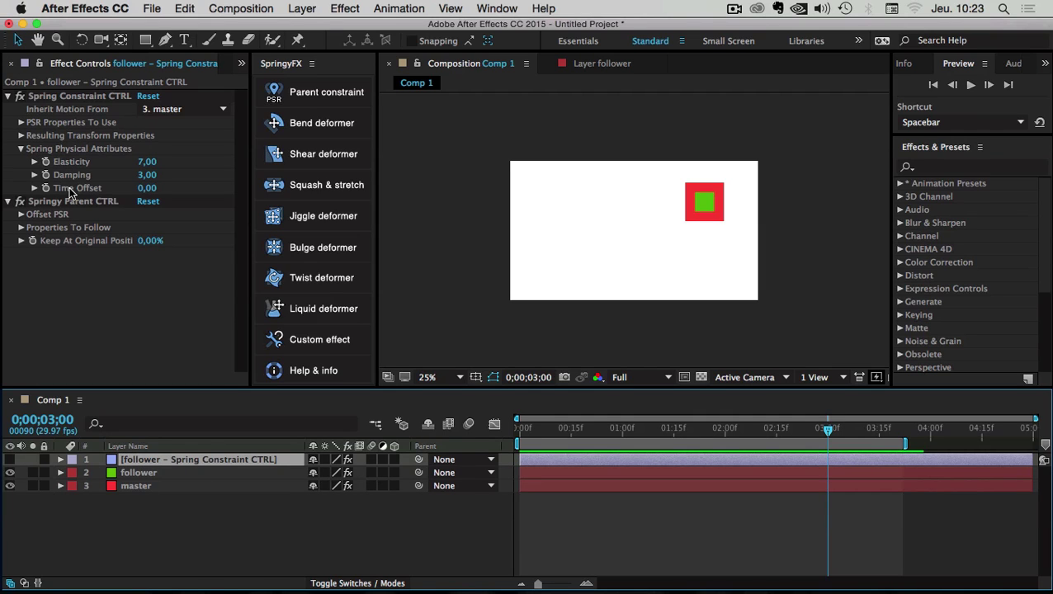
pyautogui.click(20, 148)
pyautogui.click(20, 149)
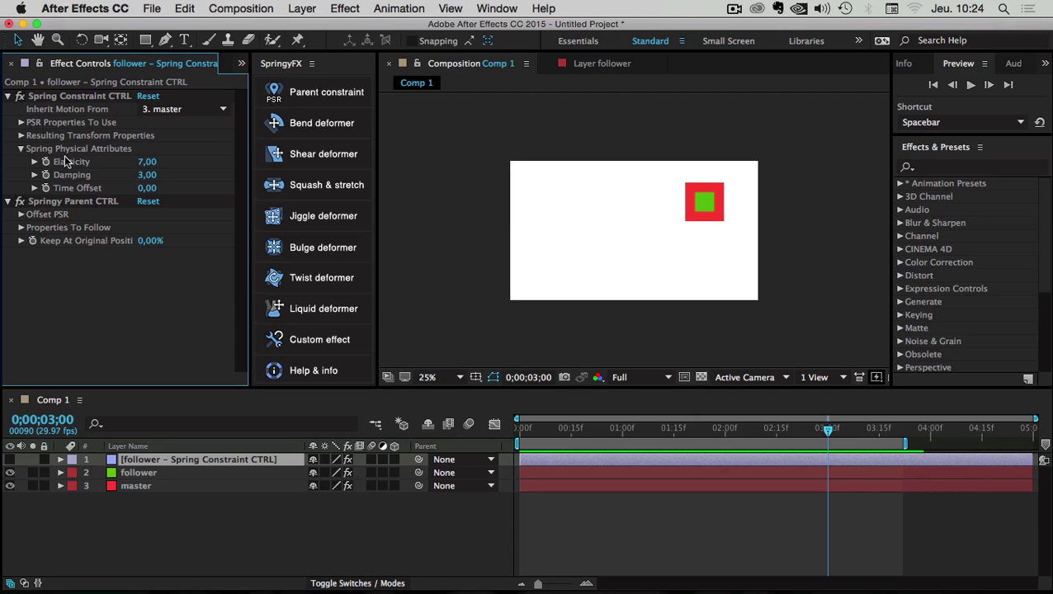
# Set the spring's Elasticity to 9 and preview the animation from the first frame.
pyautogui.click(145, 162)
pyautogui.click(147, 164)
pyautogui.write('9')
pyautogui.press('Return')
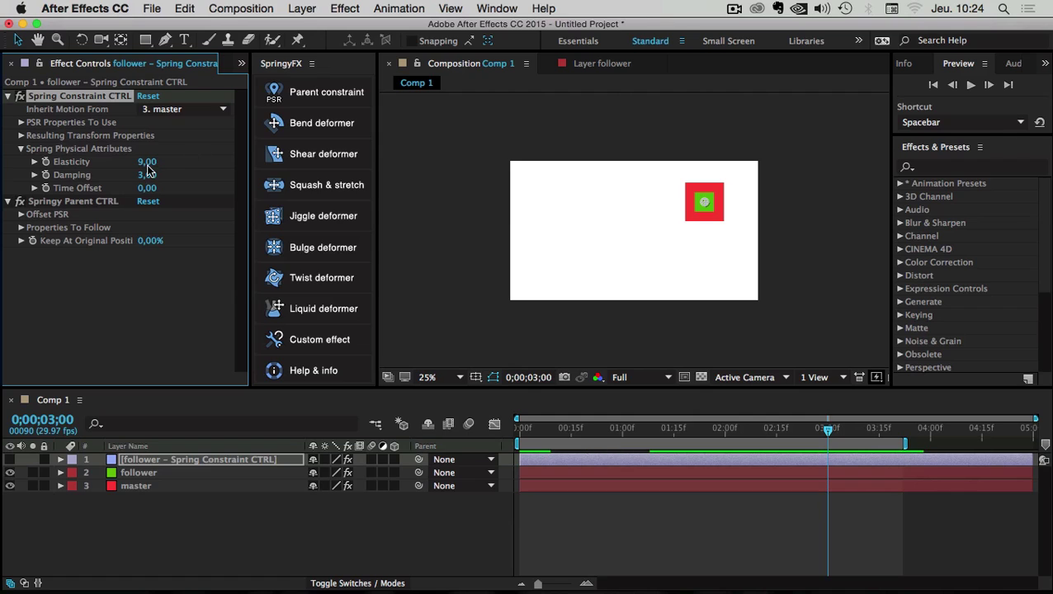
pyautogui.click(532, 426)
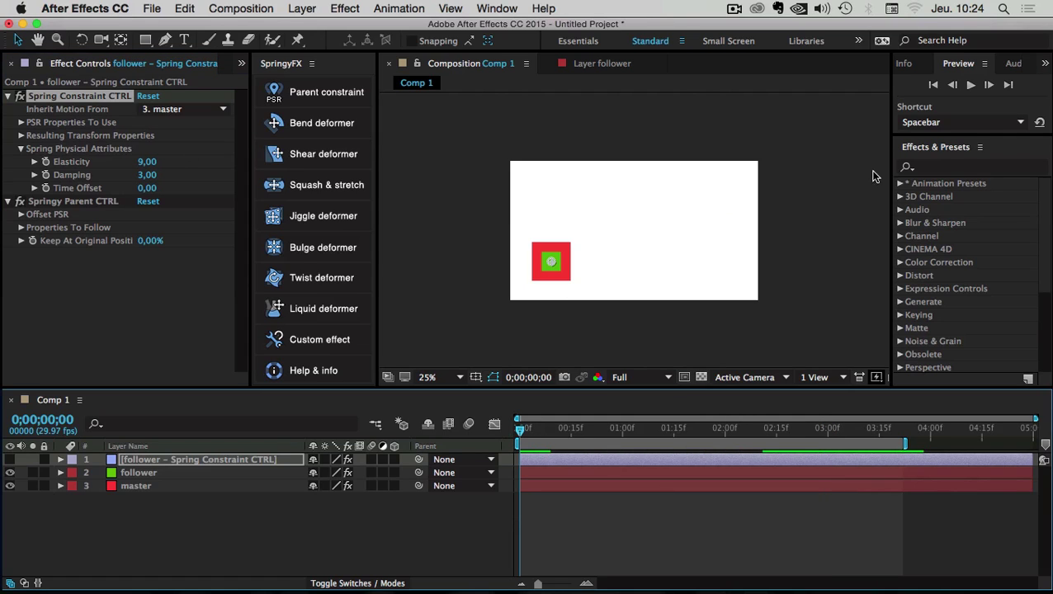
pyautogui.click(971, 84)
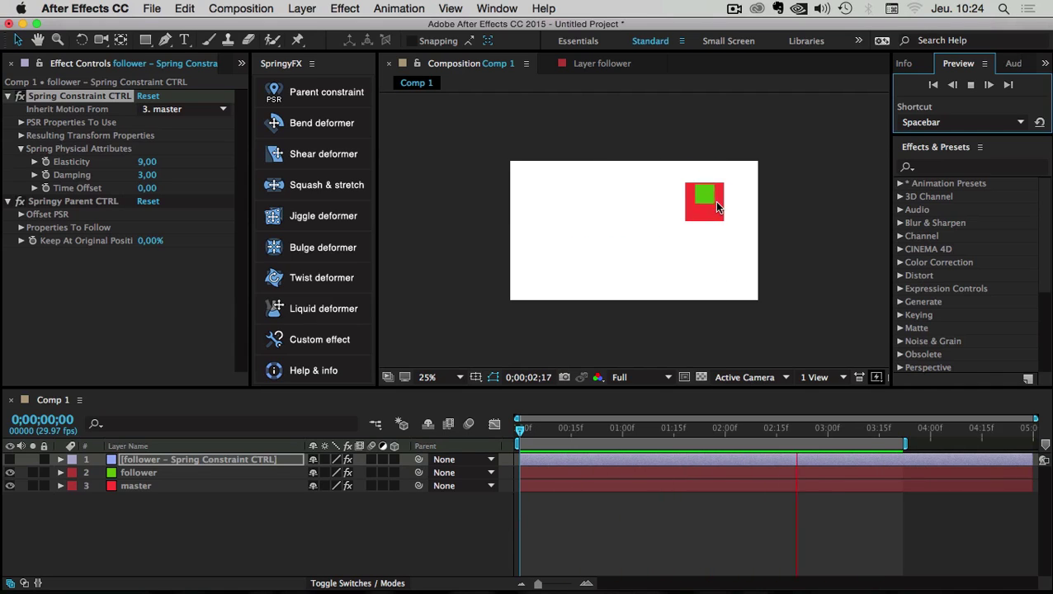
pyautogui.click(159, 235)
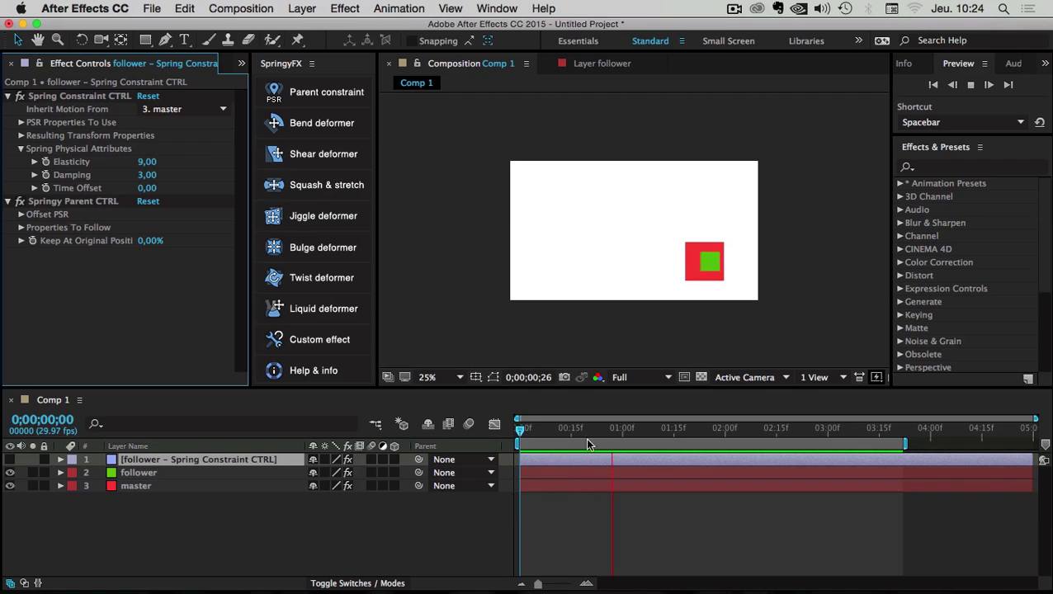
pyautogui.press('space')
pyautogui.moveTo(520, 429); pyautogui.dragTo(473, 423)
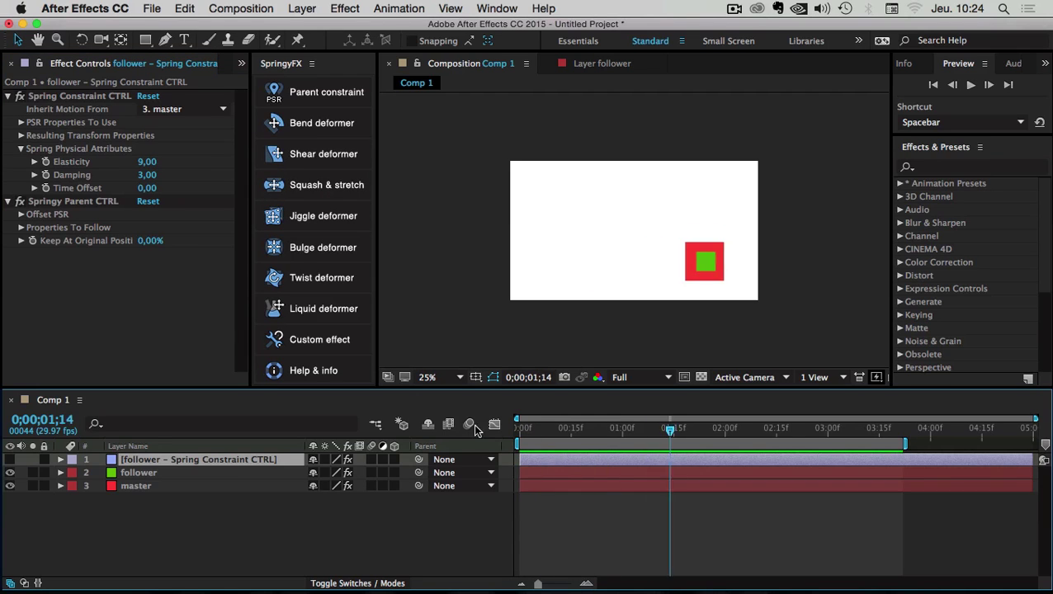
# Set the spring's Elasticity to 10 and preview the animation.
pyautogui.click(148, 161)
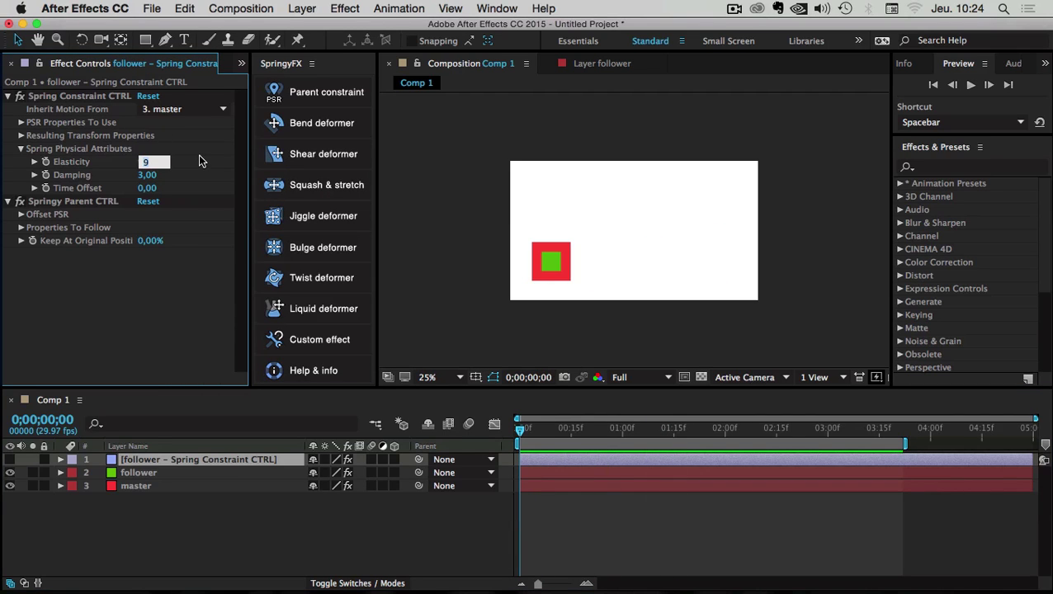
pyautogui.write('7')
pyautogui.press('Return')
pyautogui.write('10')
pyautogui.press('Return')
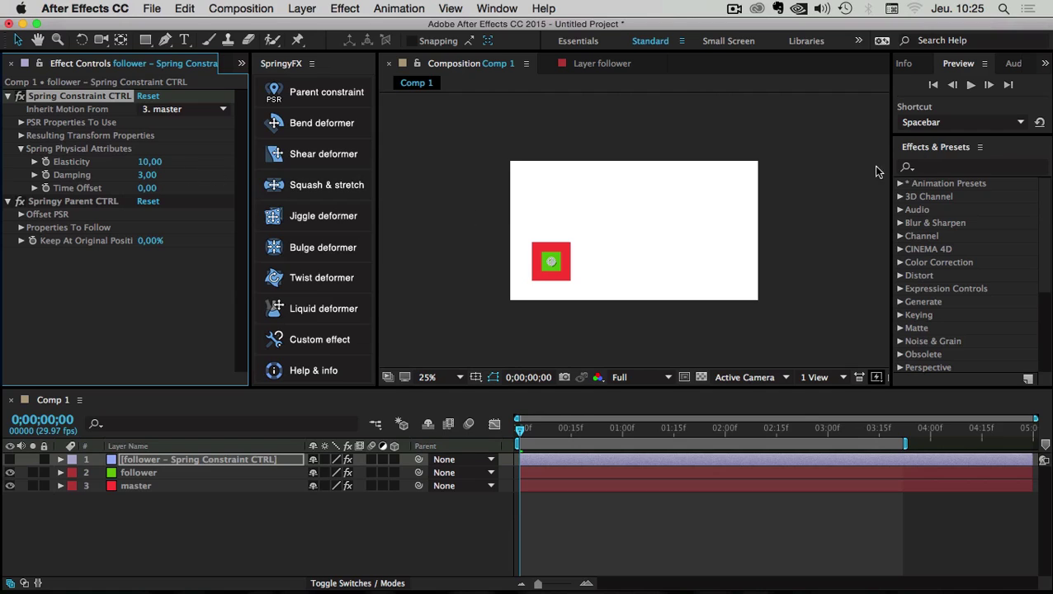
pyautogui.click(970, 85)
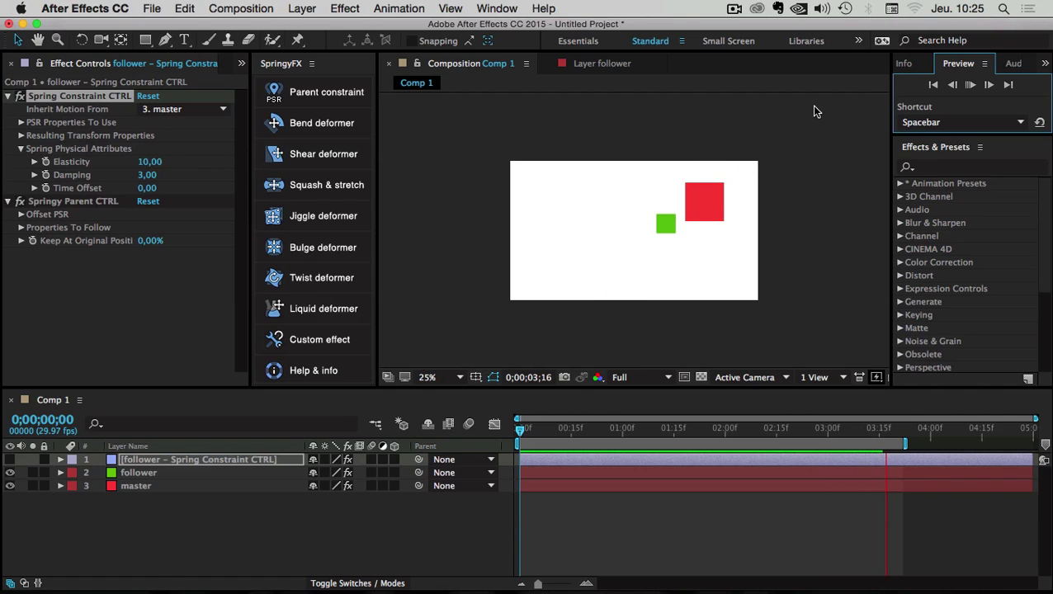
# Lower the spring's Elasticity to 5 and preview the animation.
pyautogui.click(150, 162)
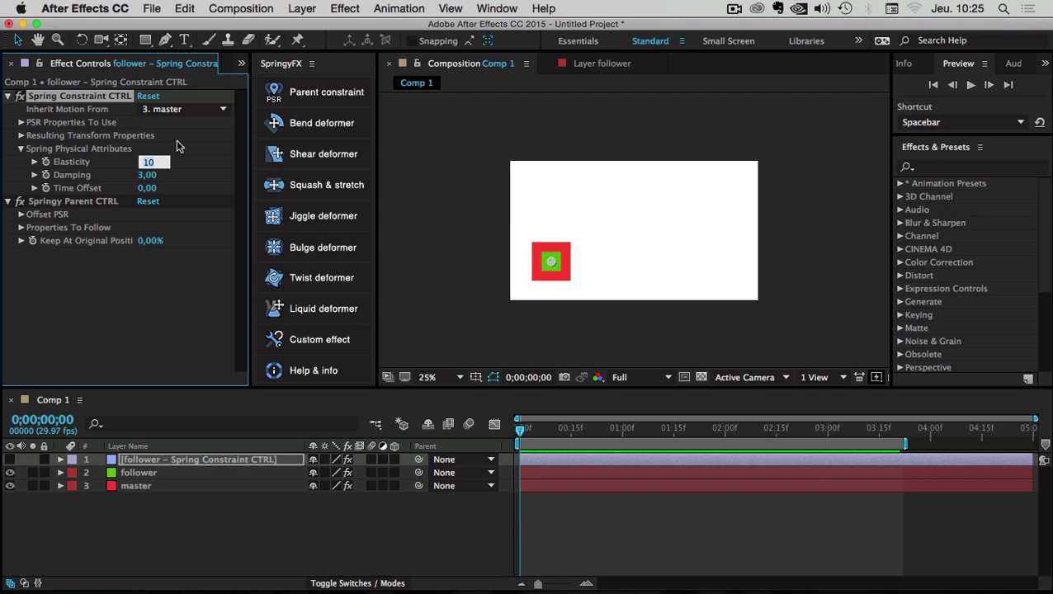
pyautogui.write('5')
pyautogui.press('Return')
pyautogui.click(971, 85)
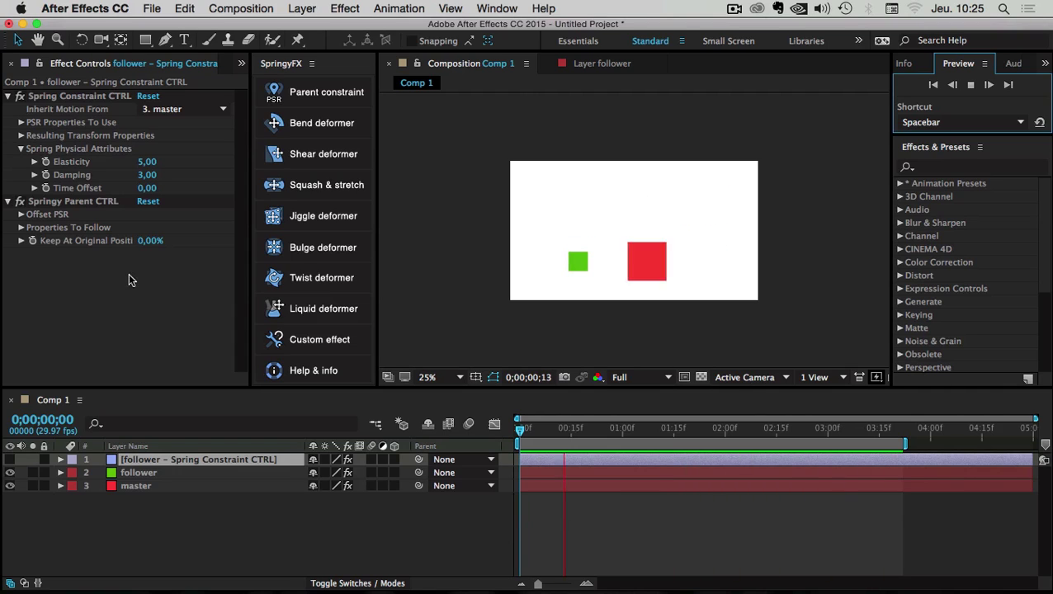
# Stop the preview and set the spring's Elasticity to 7.
pyautogui.click(159, 170)
pyautogui.click(146, 163)
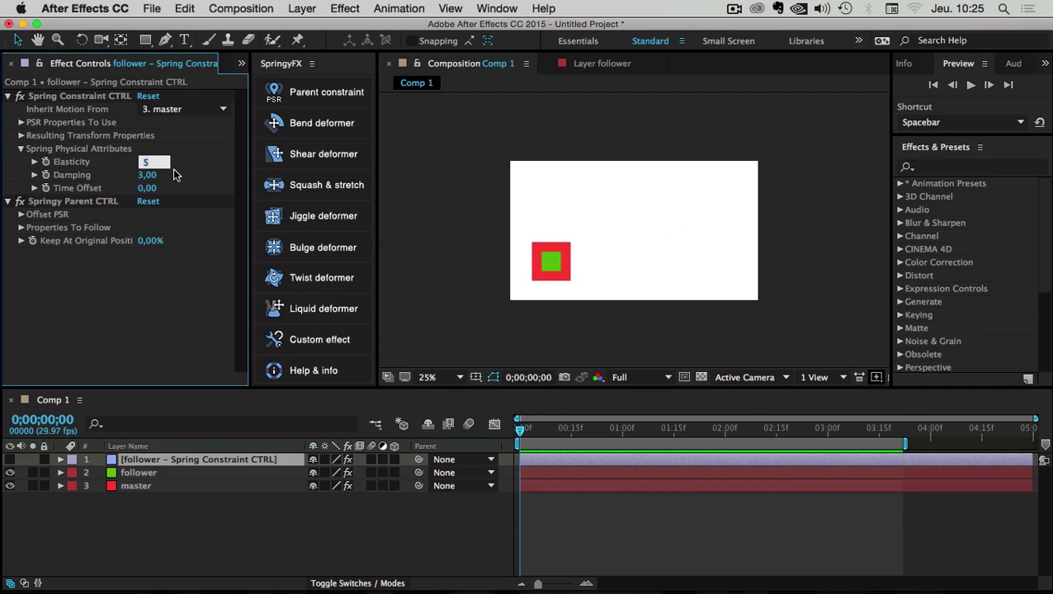
pyautogui.write('7')
pyautogui.press('Return')
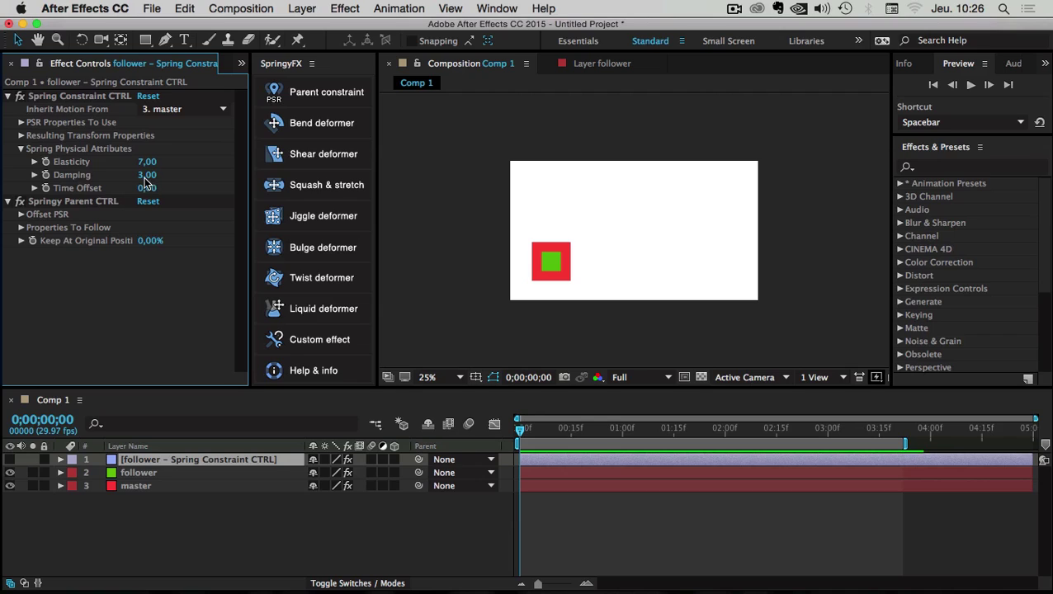
# Set the spring's Damping to 0 and preview the animation.
pyautogui.click(147, 175)
pyautogui.write('0')
pyautogui.press('Return')
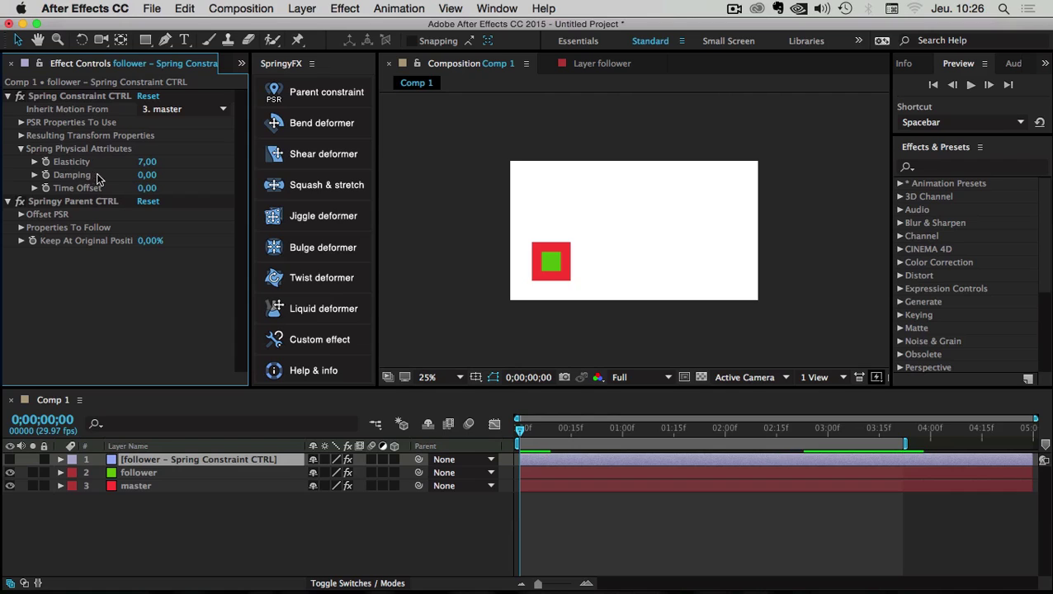
pyautogui.click(971, 86)
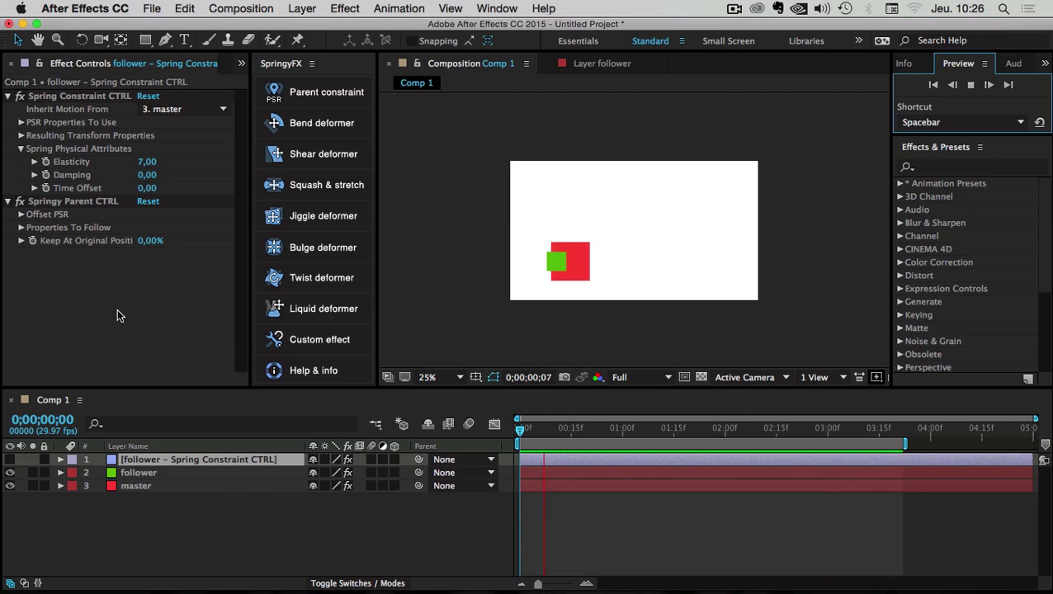
# Set the spring's Damping to 6 and preview the animation from the first frame.
pyautogui.click(142, 151)
pyautogui.click(149, 176)
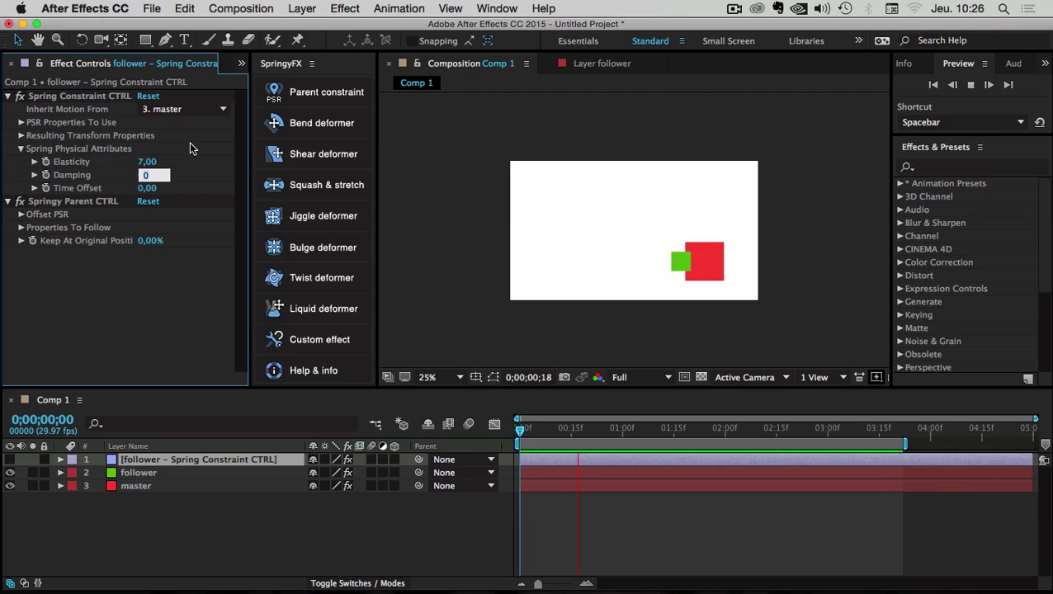
pyautogui.write('6')
pyautogui.press('Return')
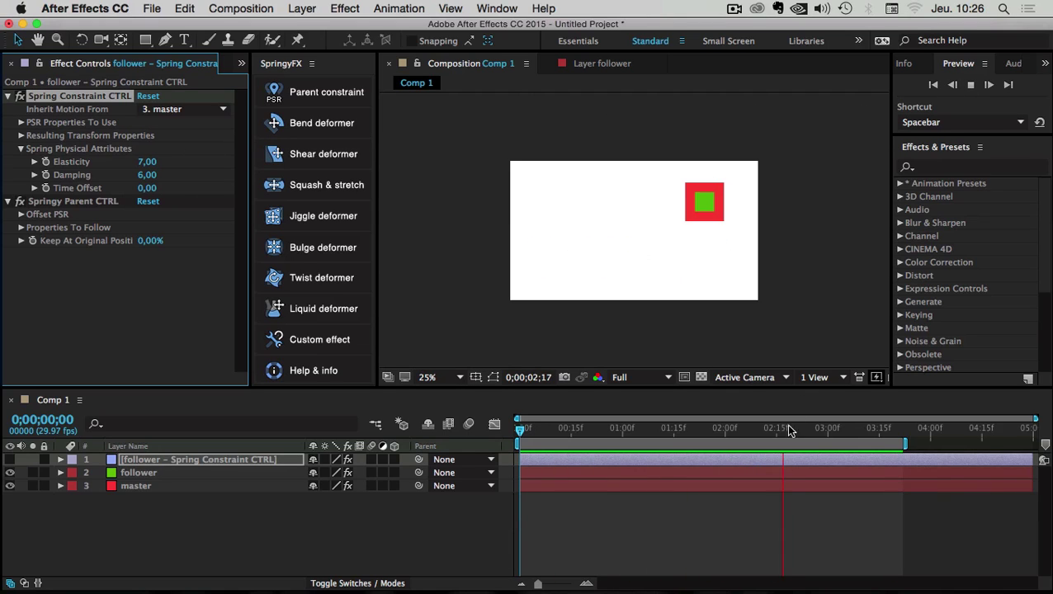
pyautogui.moveTo(727, 427); pyautogui.dragTo(475, 427)
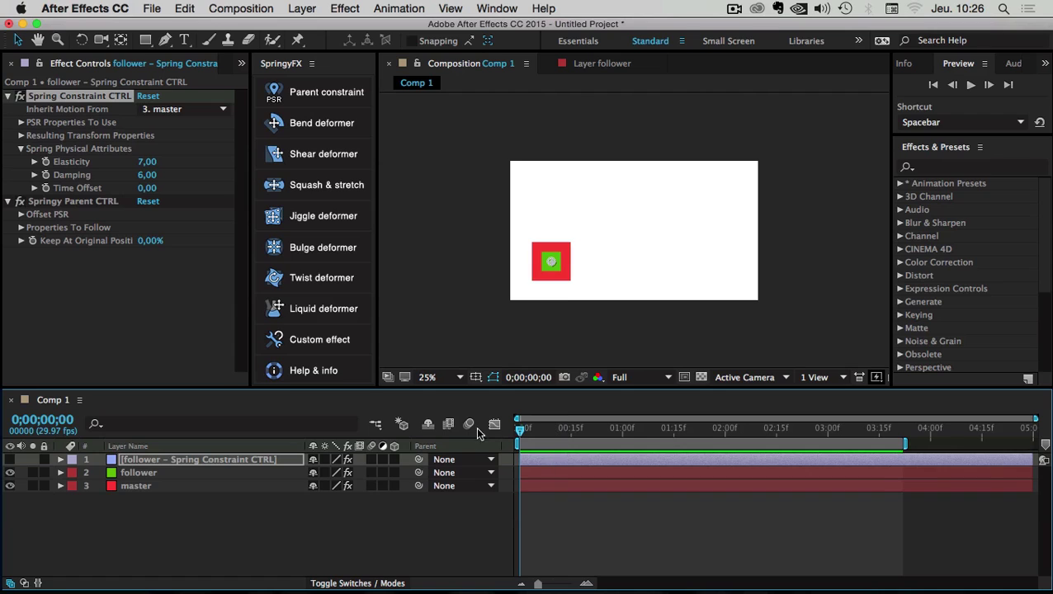
pyautogui.click(970, 85)
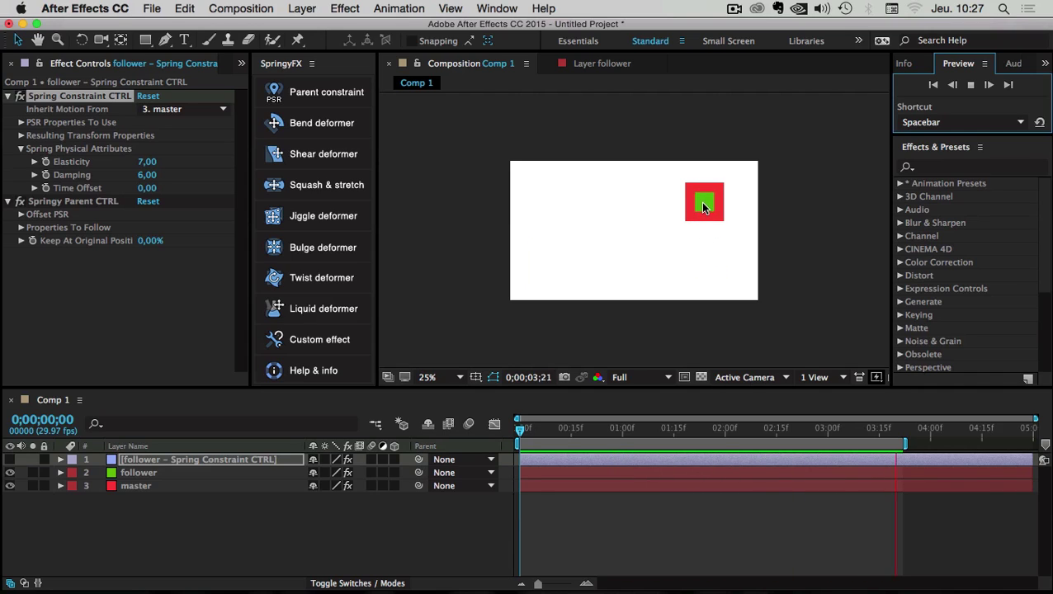
# Set the spring's Damping to 0 while the preview keeps playing.
pyautogui.click(147, 175)
pyautogui.write('0')
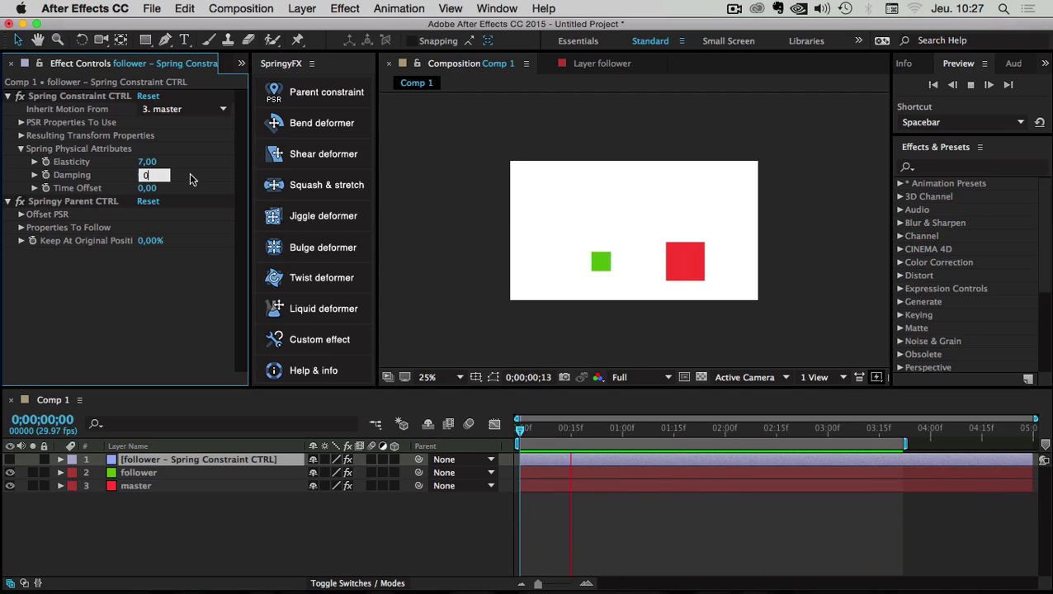
pyautogui.press('Return')
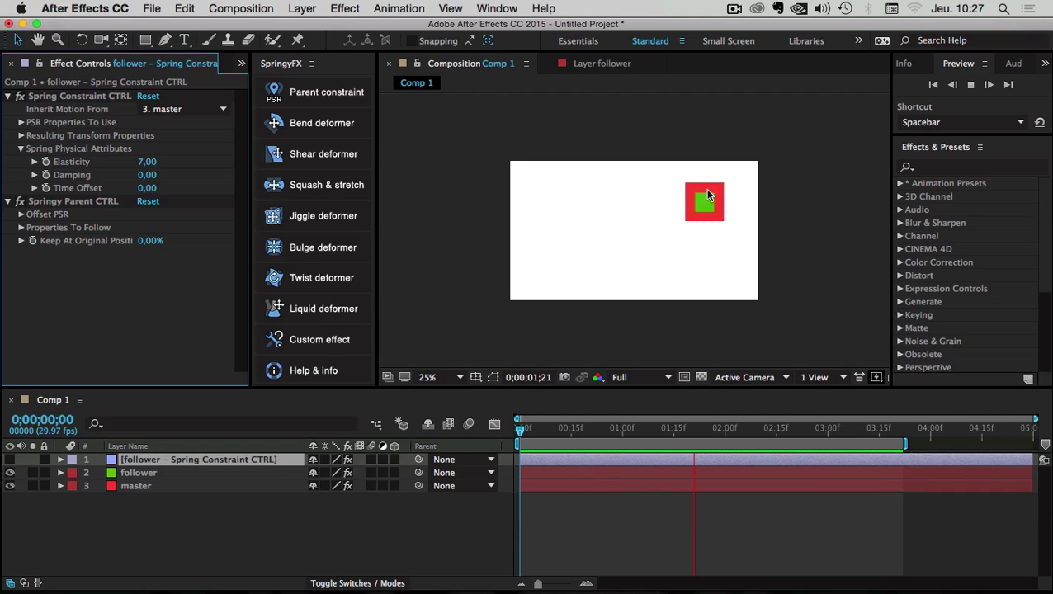
# Set the spring's Damping to 8 and watch the follower's motion in the running preview.
pyautogui.click(147, 175)
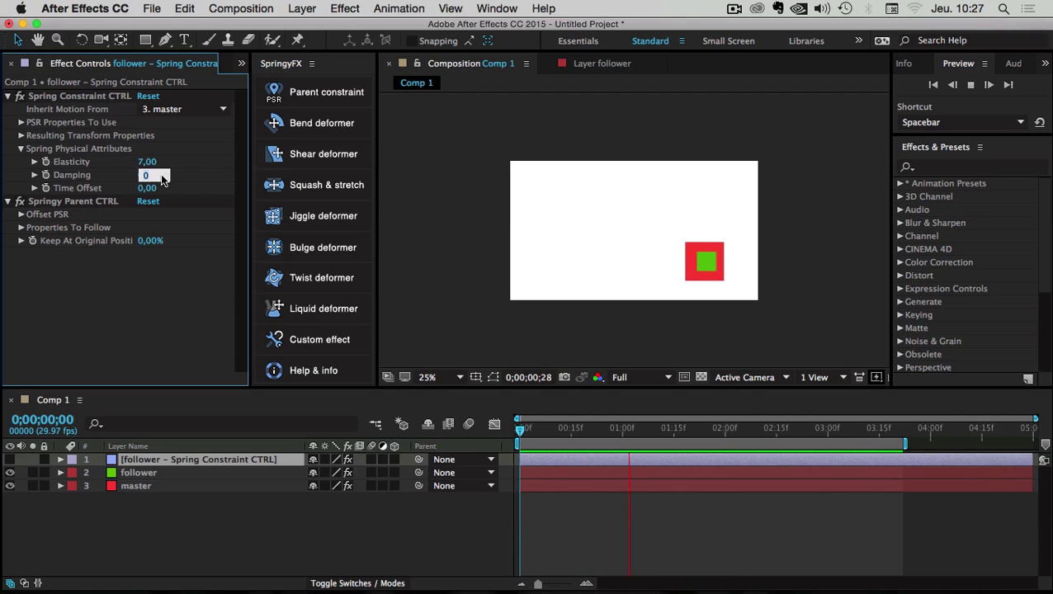
pyautogui.write('8')
pyautogui.press('Return')
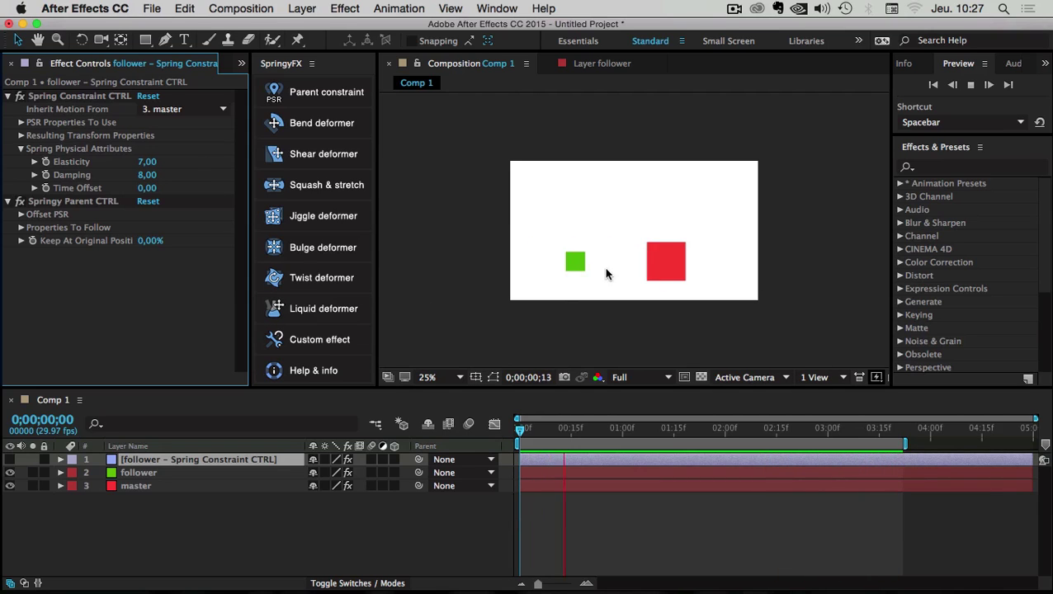
pyautogui.moveTo(706, 264); pyautogui.dragTo(707, 206)
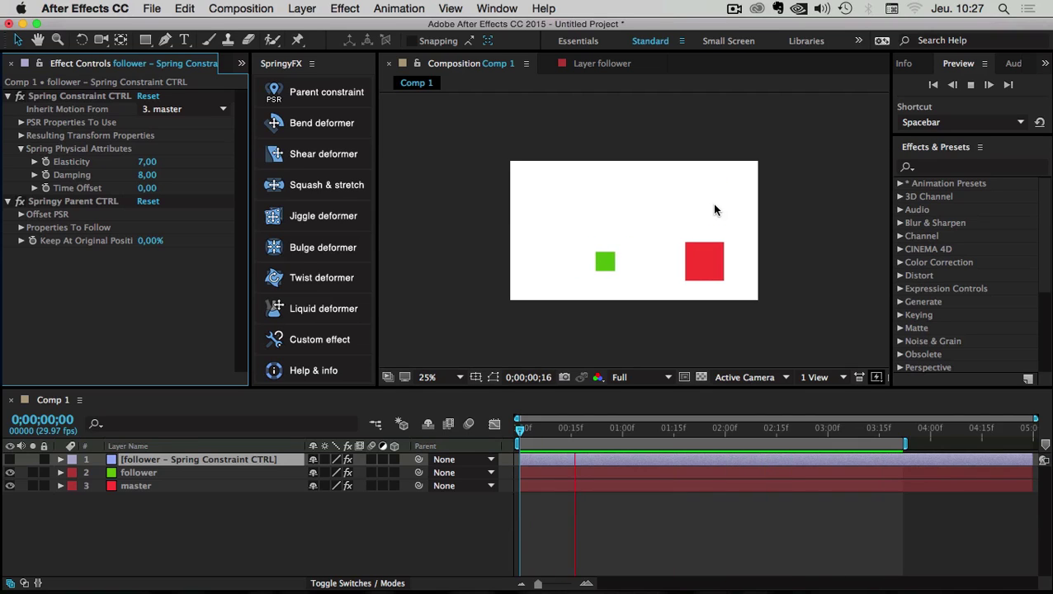
# Set the spring's Elasticity to 7 and Damping to 3, and preview the animation.
pyautogui.press('space')
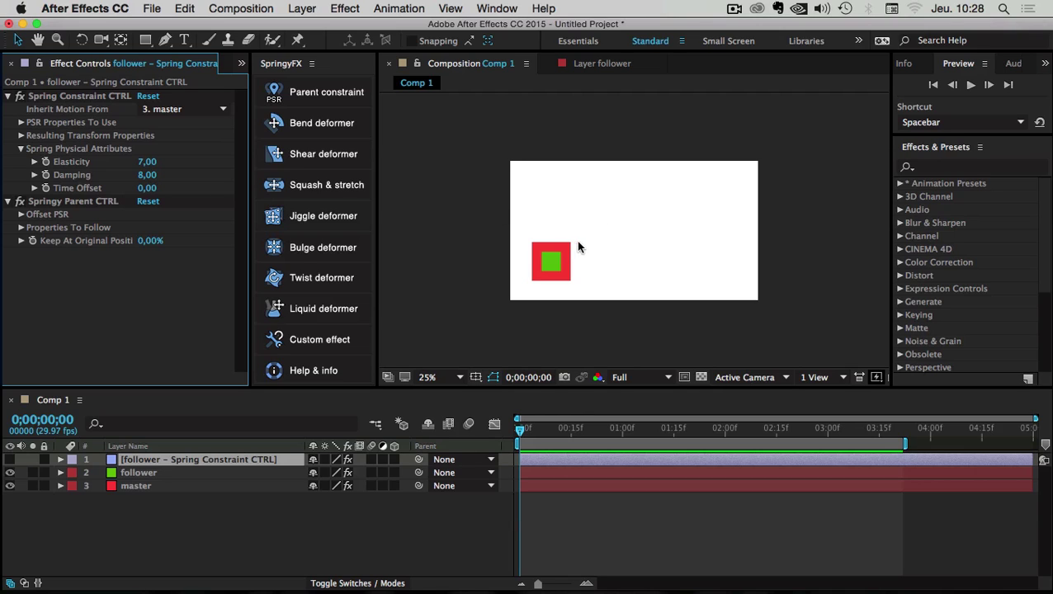
pyautogui.click(148, 163)
pyautogui.press('Return')
pyautogui.click(147, 163)
pyautogui.write('7')
pyautogui.click(146, 175)
pyautogui.write('8')
pyautogui.press('Return')
pyautogui.click(970, 84)
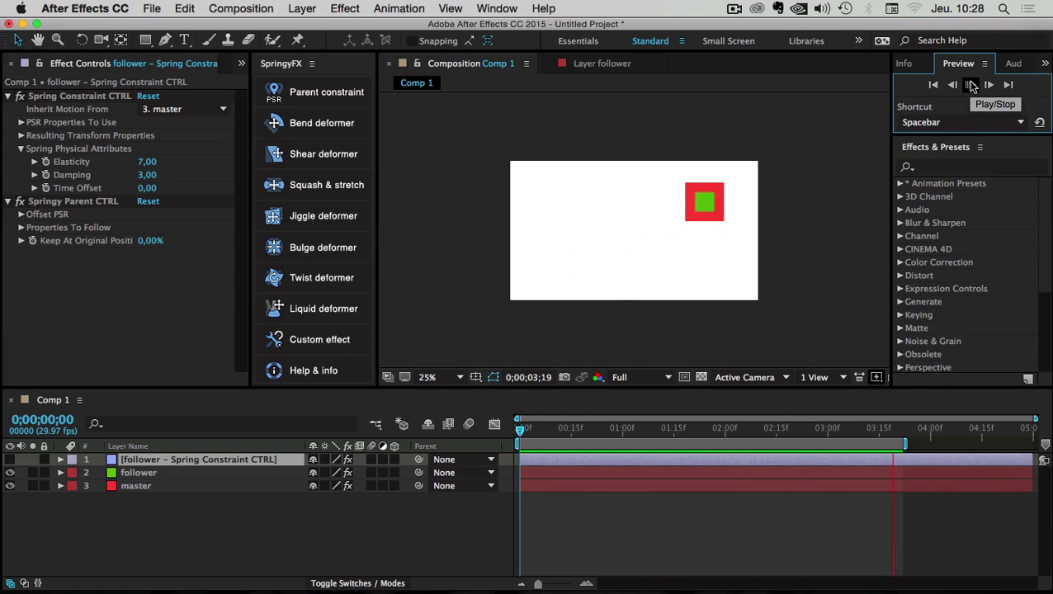
pyautogui.click(970, 84)
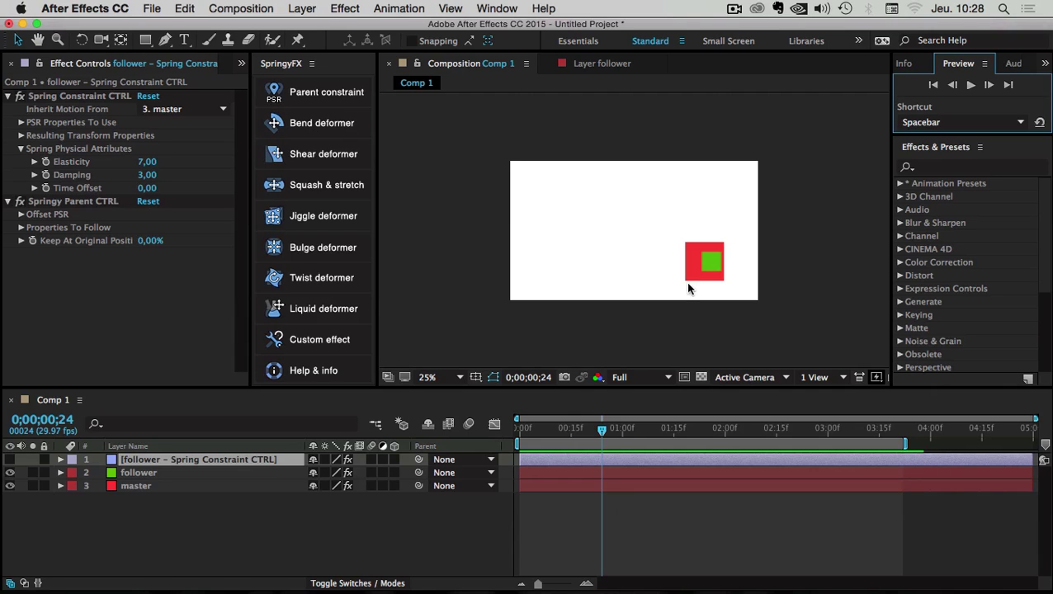
# Move the current time back to frame 10 and set the spring's Time Offset to 0,50.
pyautogui.moveTo(581, 432)
pyautogui.mouseDown()
pyautogui.moveTo(519, 433)
pyautogui.moveTo(560, 432)
pyautogui.mouseUp()
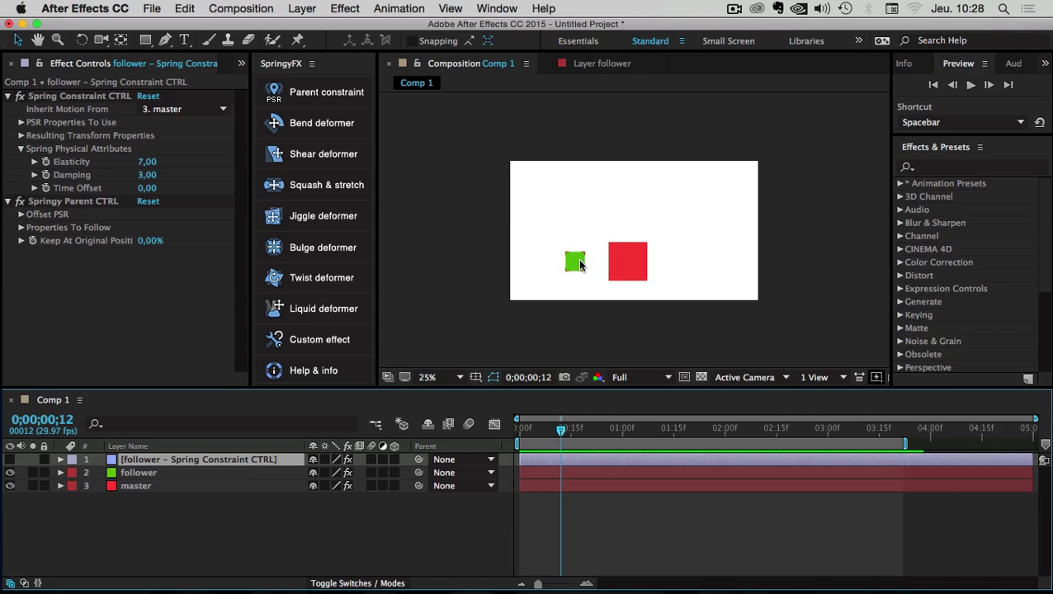
pyautogui.moveTo(560, 437)
pyautogui.mouseDown()
pyautogui.moveTo(511, 432)
pyautogui.moveTo(553, 432)
pyautogui.mouseUp()
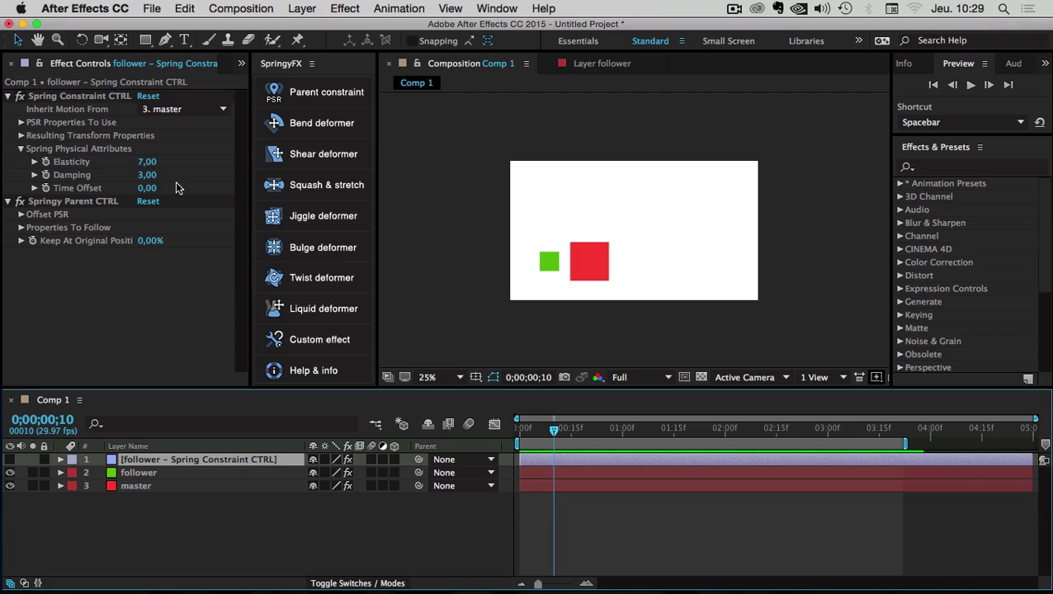
pyautogui.click(142, 188)
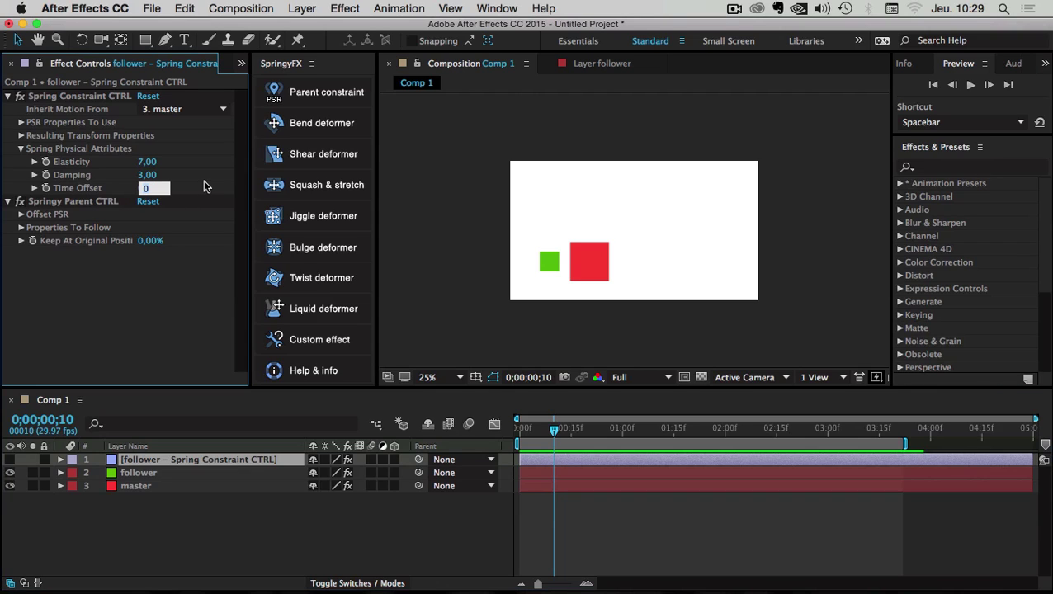
pyautogui.write('0')
pyautogui.press('Return')
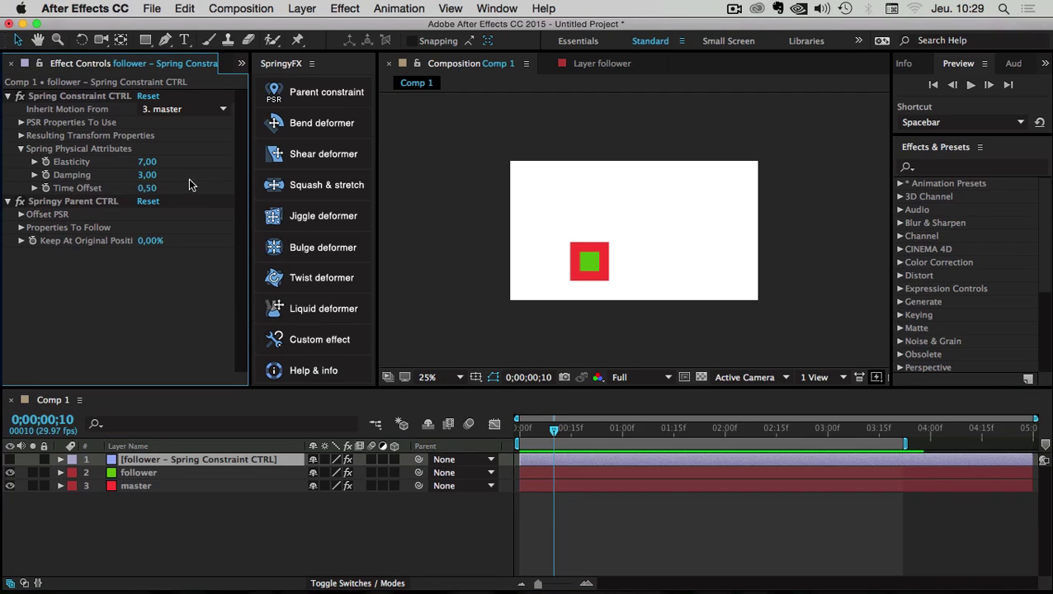
# Scrub through the first second to compare the follower's delayed motion with the master's, and return to the first frame.
pyautogui.moveTo(523, 428); pyautogui.dragTo(582, 430)
pyautogui.press('space')
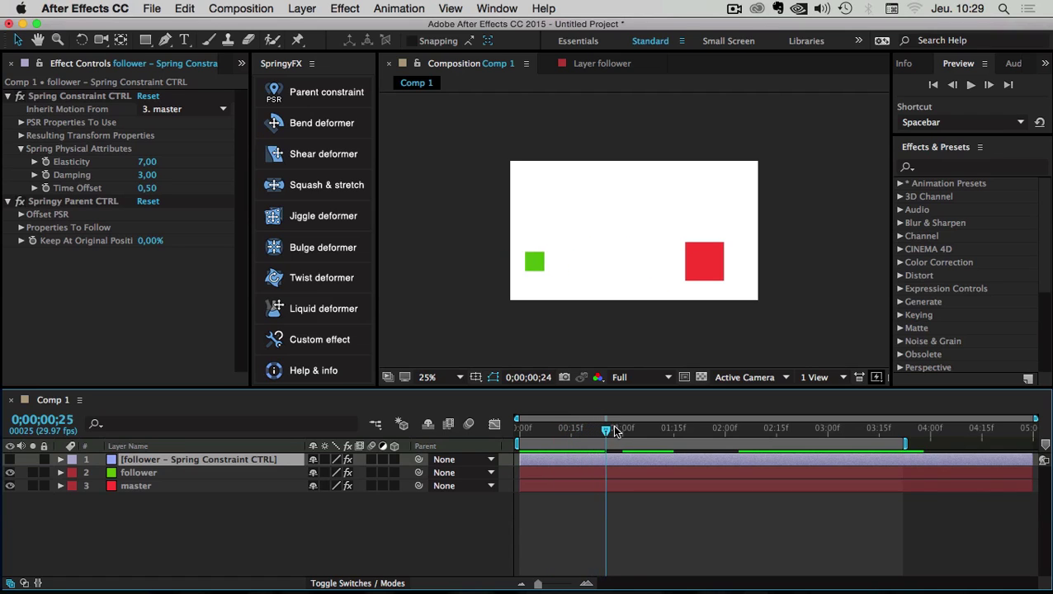
pyautogui.moveTo(519, 429); pyautogui.dragTo(569, 433)
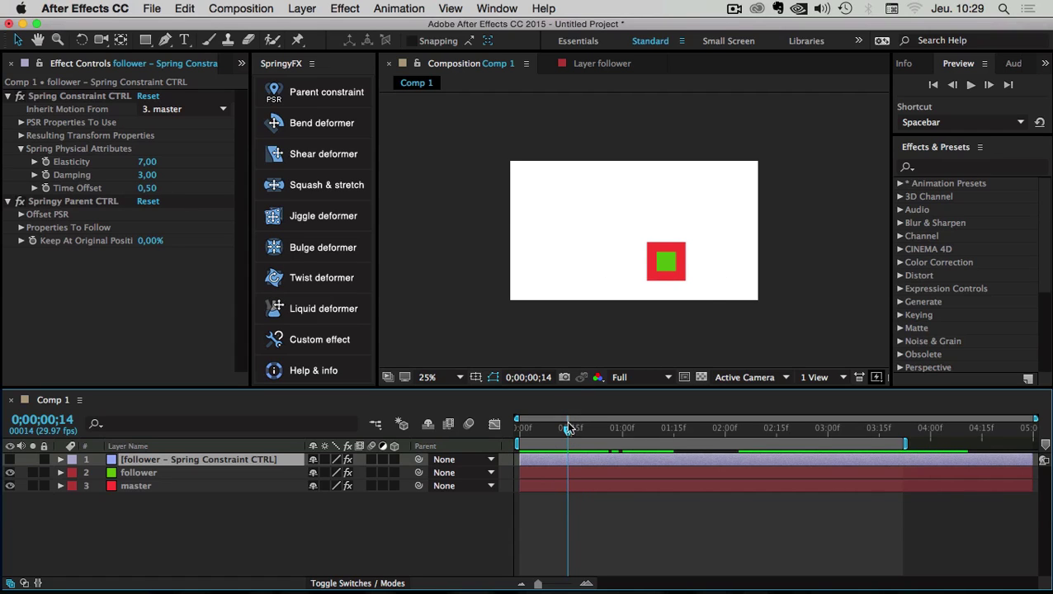
pyautogui.moveTo(567, 430); pyautogui.dragTo(571, 433)
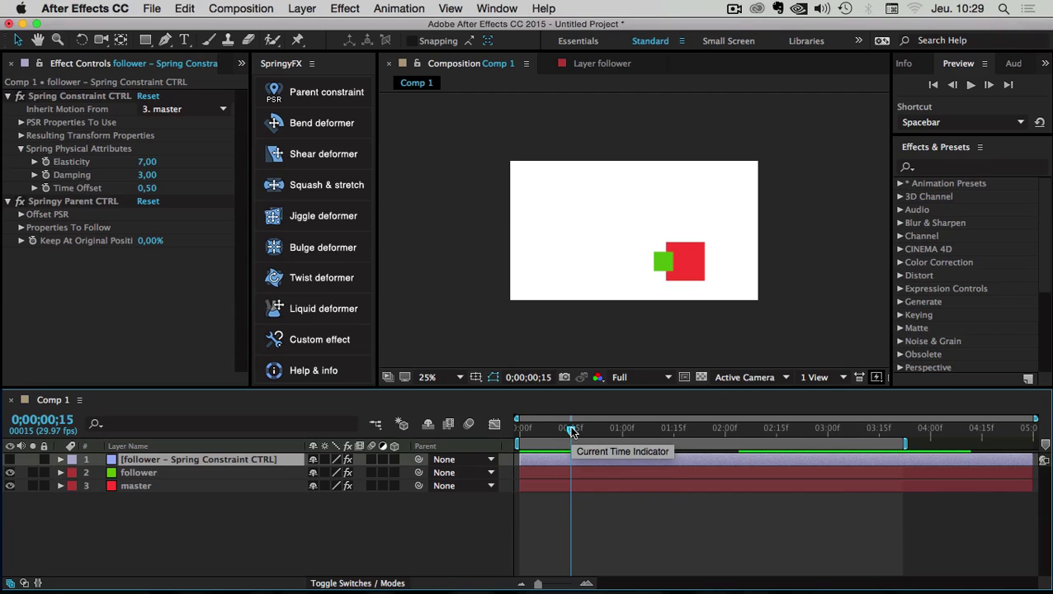
pyautogui.click(146, 189)
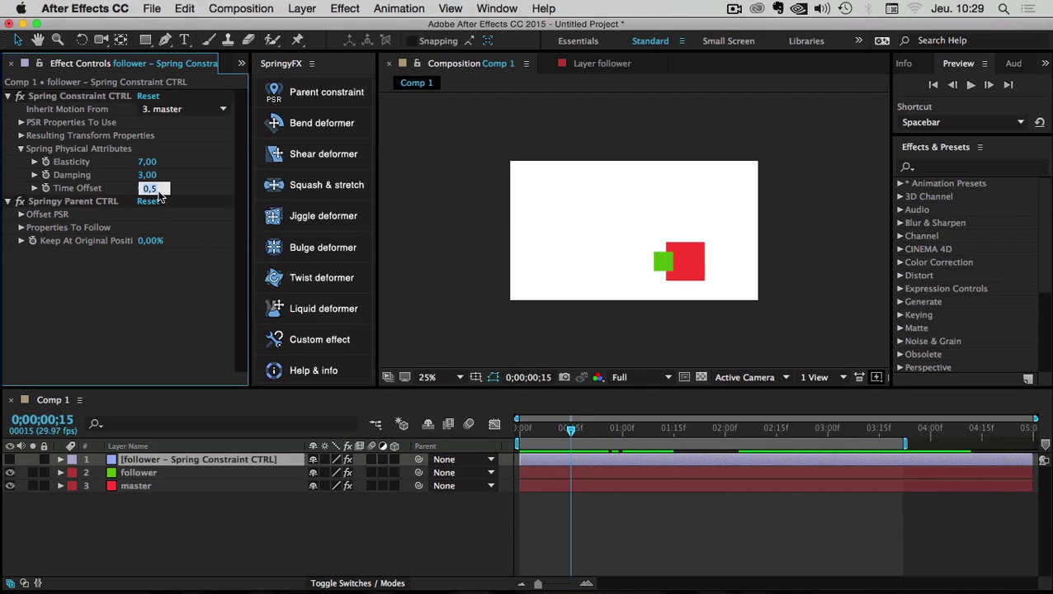
pyautogui.click(522, 427)
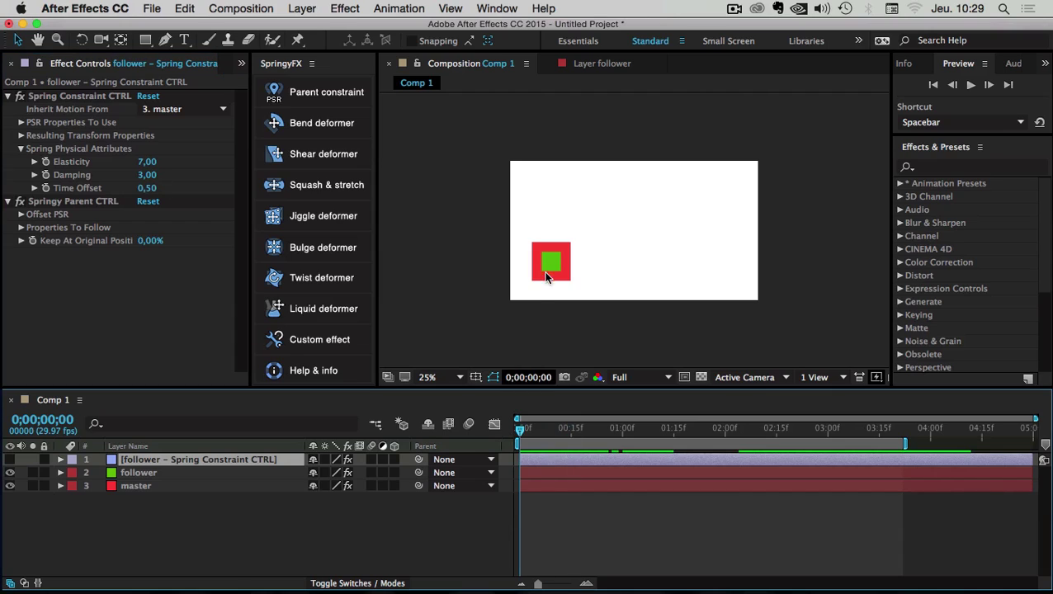
# Set the spring's Time Offset to 0,15 and preview the animation.
pyautogui.click(149, 188)
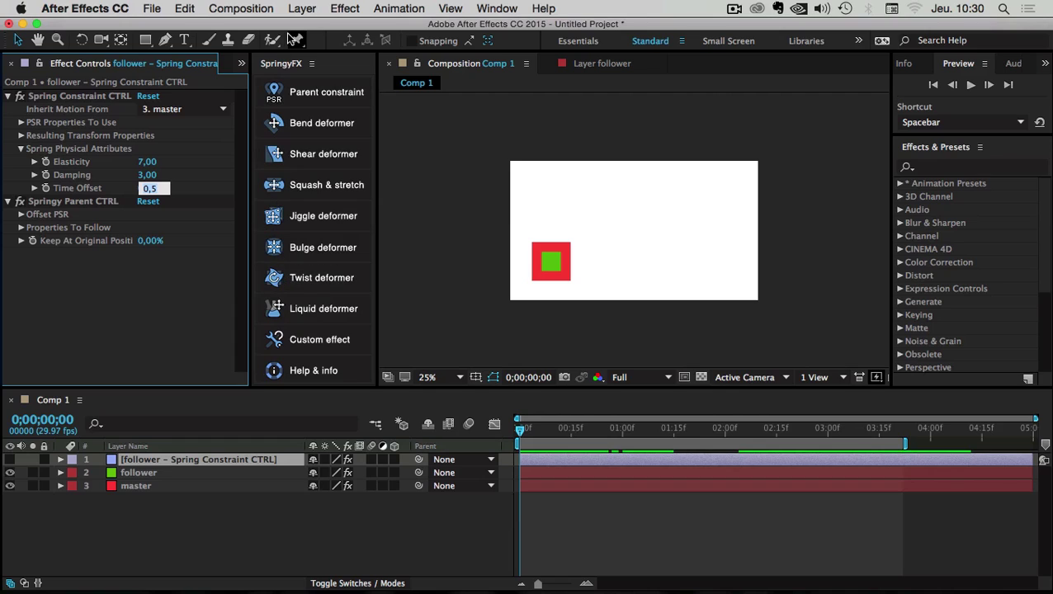
pyautogui.write('0,')
pyautogui.press('BackSpace')
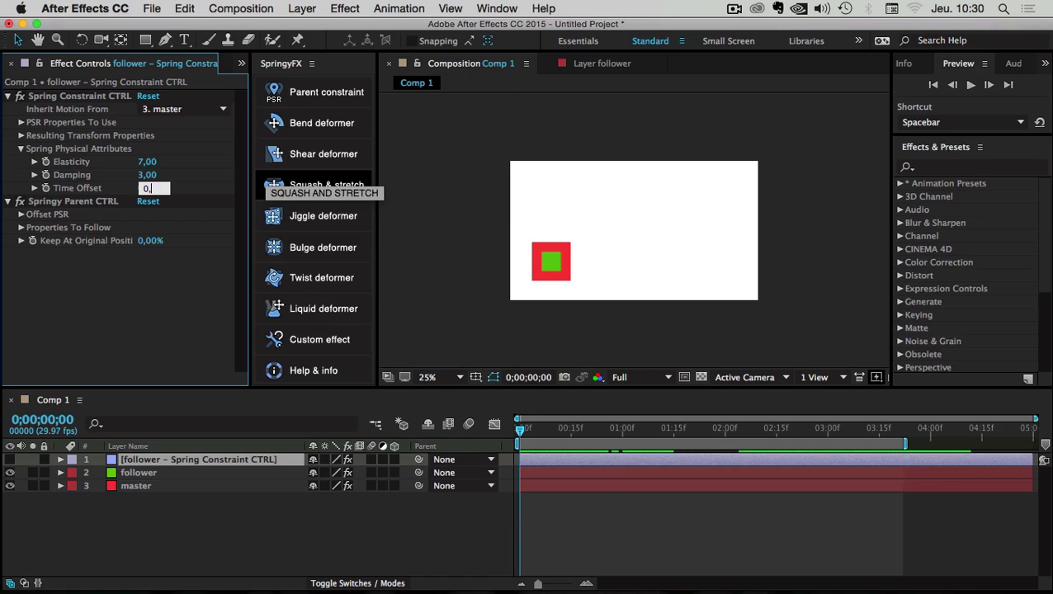
pyautogui.write('1')
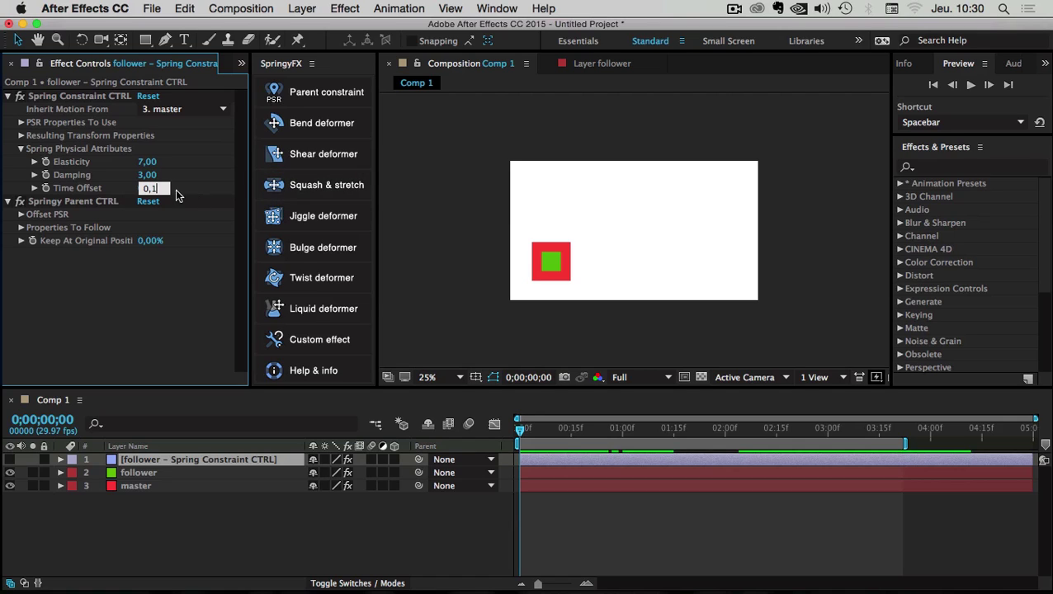
pyautogui.write('5')
pyautogui.press('Return')
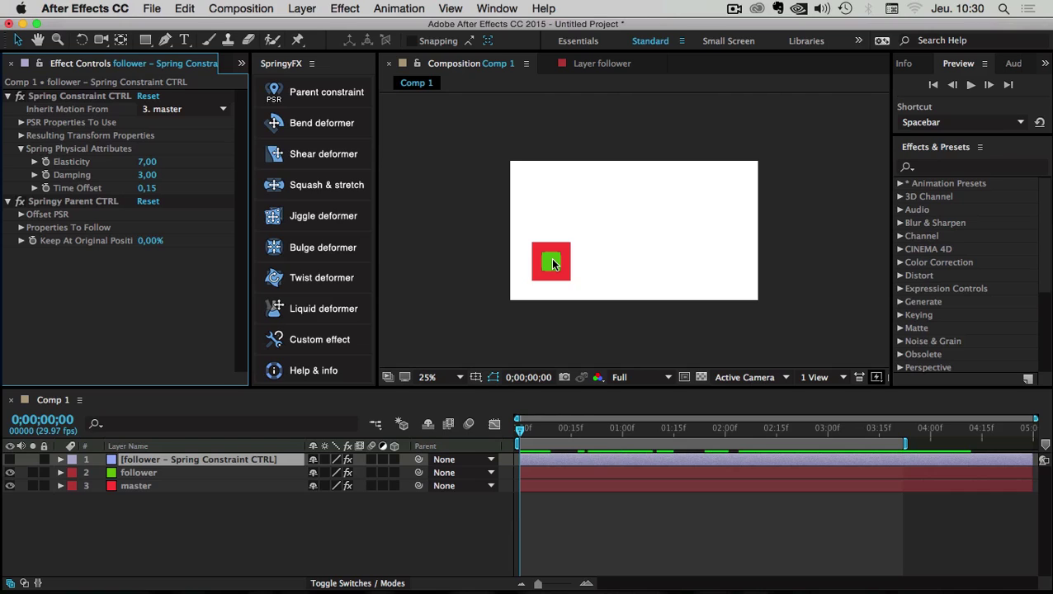
pyautogui.click(970, 84)
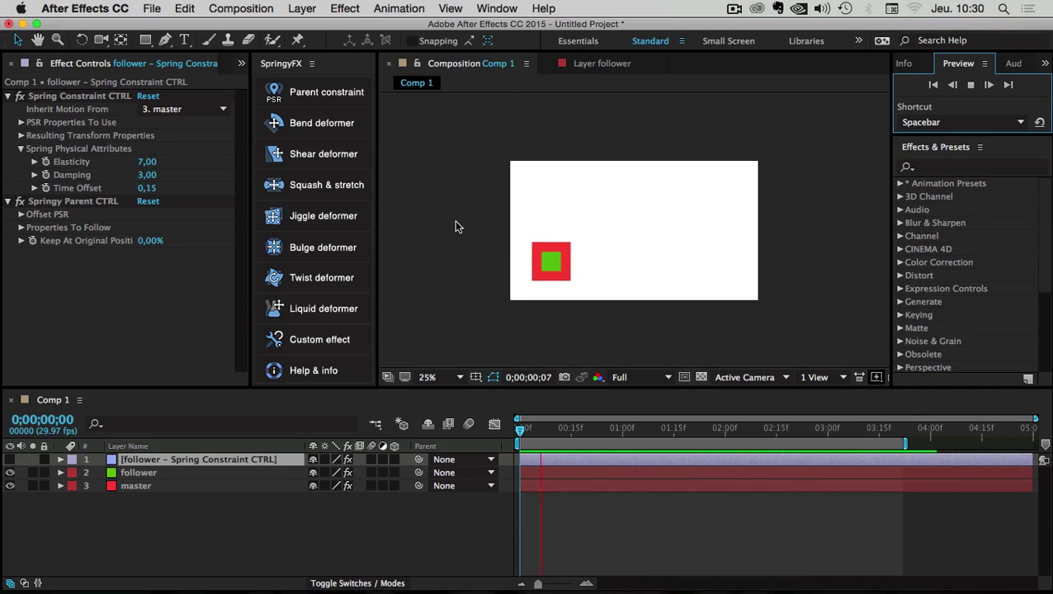
# Set the spring's Time Offset to 1 and preview the follower's delay behind the master.
pyautogui.click(159, 292)
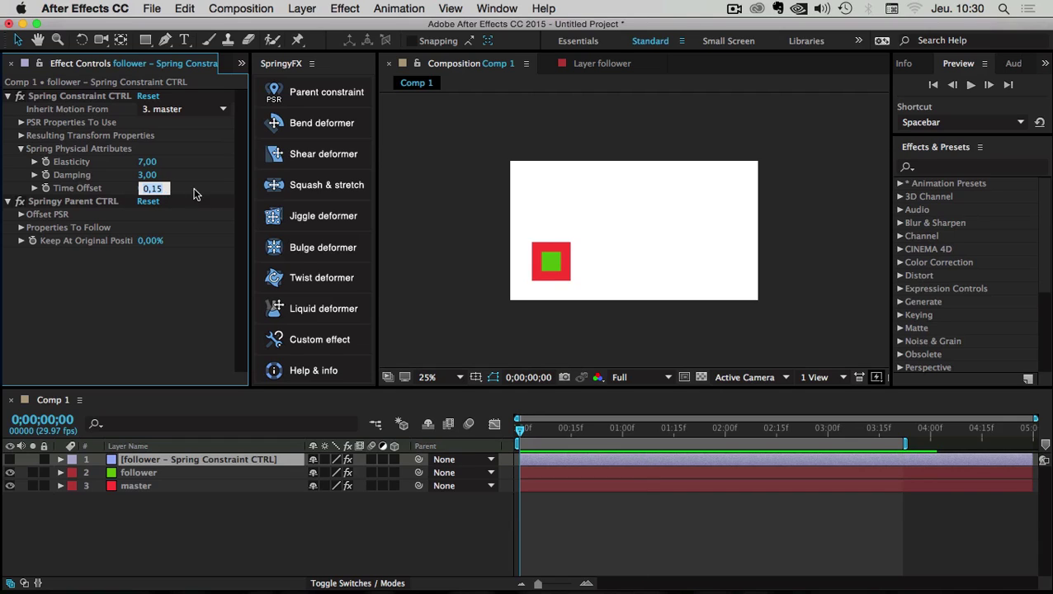
pyautogui.write('1')
pyautogui.press('Return')
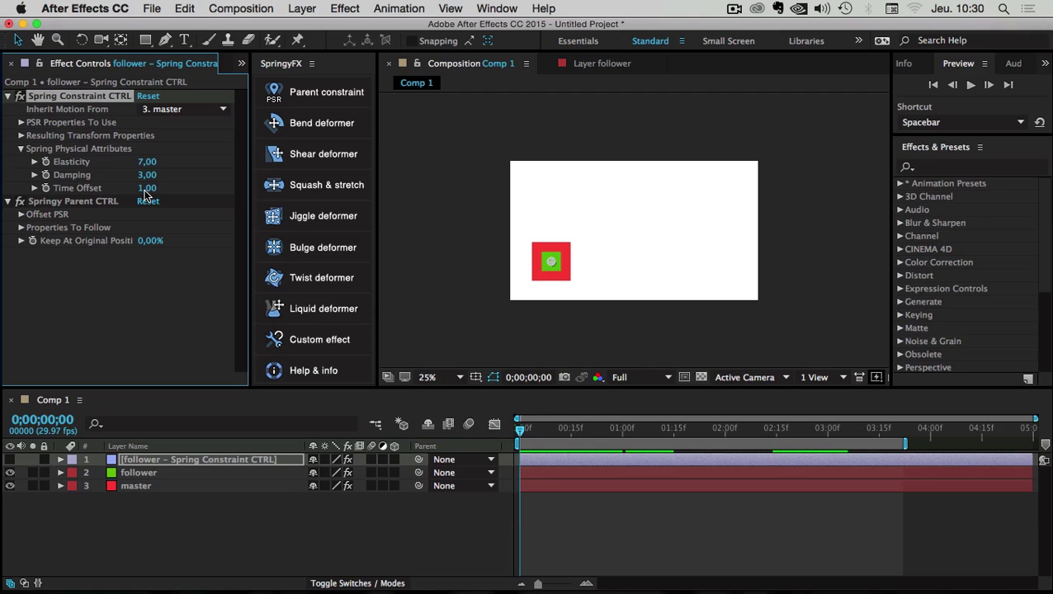
pyautogui.click(969, 85)
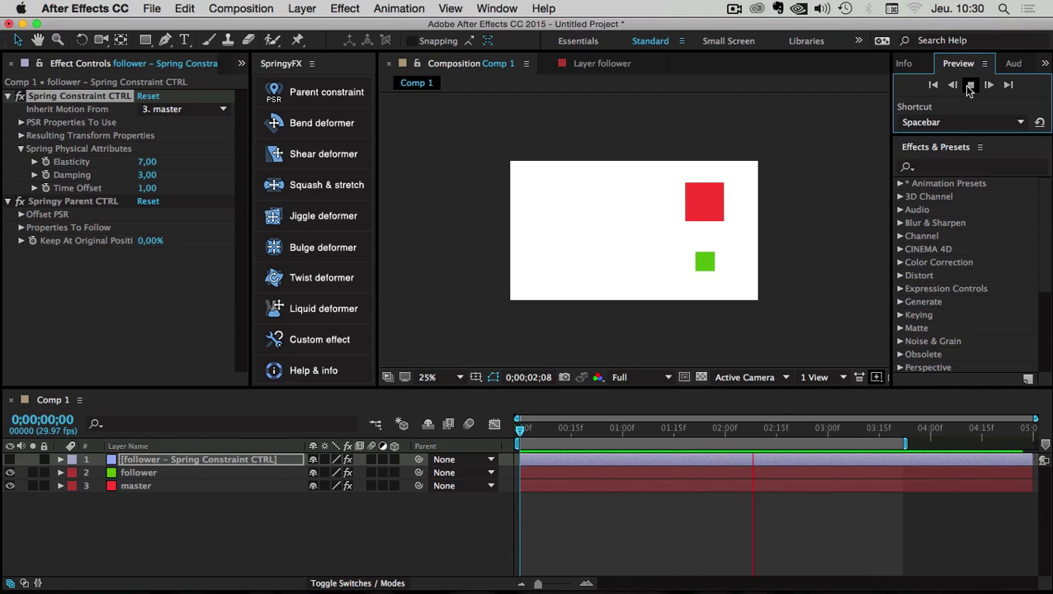
# Stop the preview and set the spring's Time Offset to 0.
pyautogui.click(969, 85)
pyautogui.click(147, 188)
pyautogui.write('0')
pyautogui.click(182, 183)
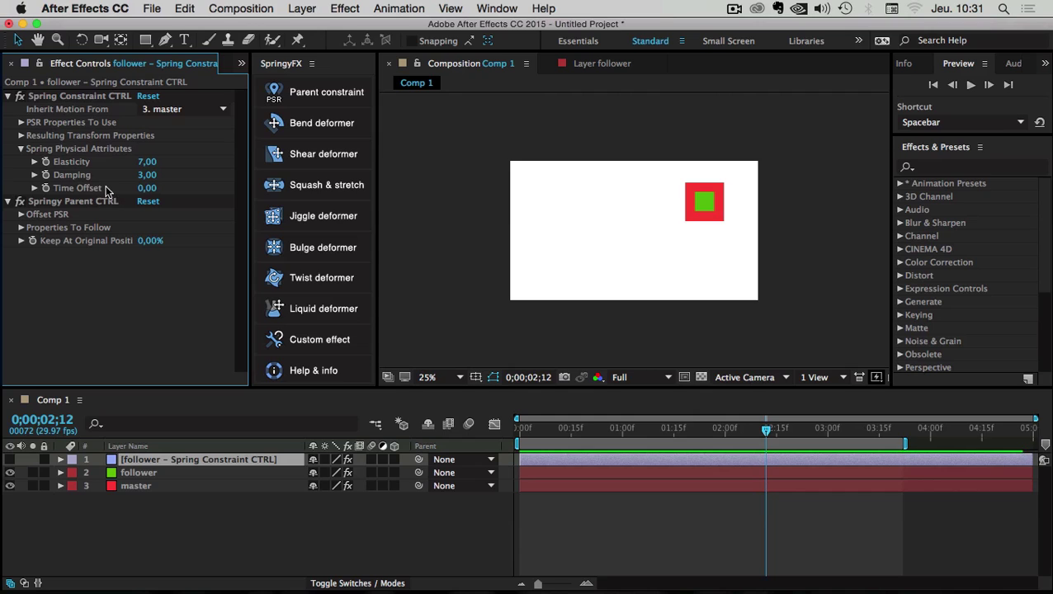
# Reveal the master layer's Position keyframes and move the current time to its first keyframe at frame 8.
pyautogui.click(137, 487)
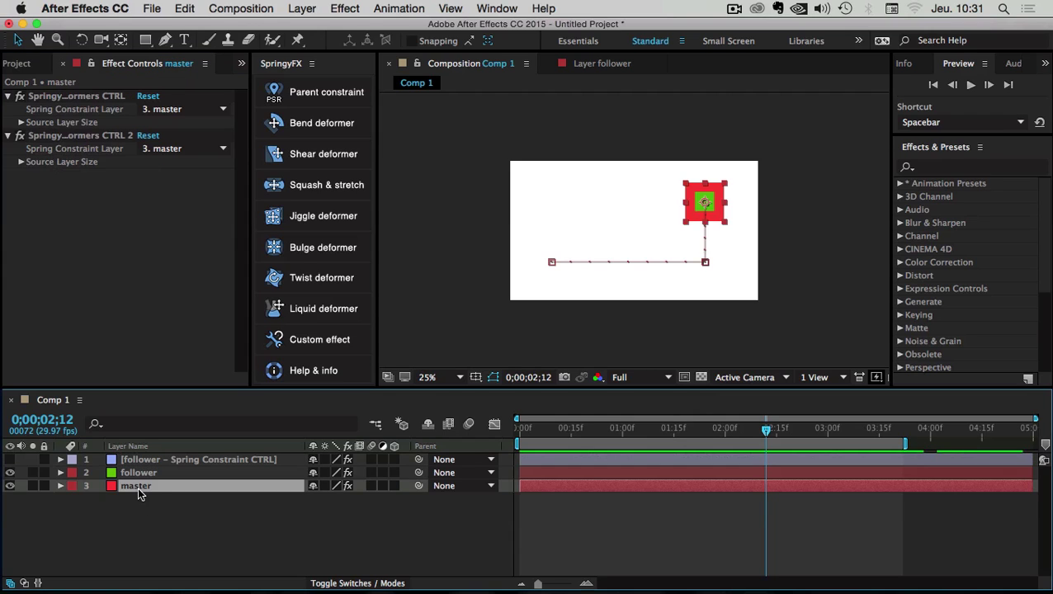
pyautogui.press('p')
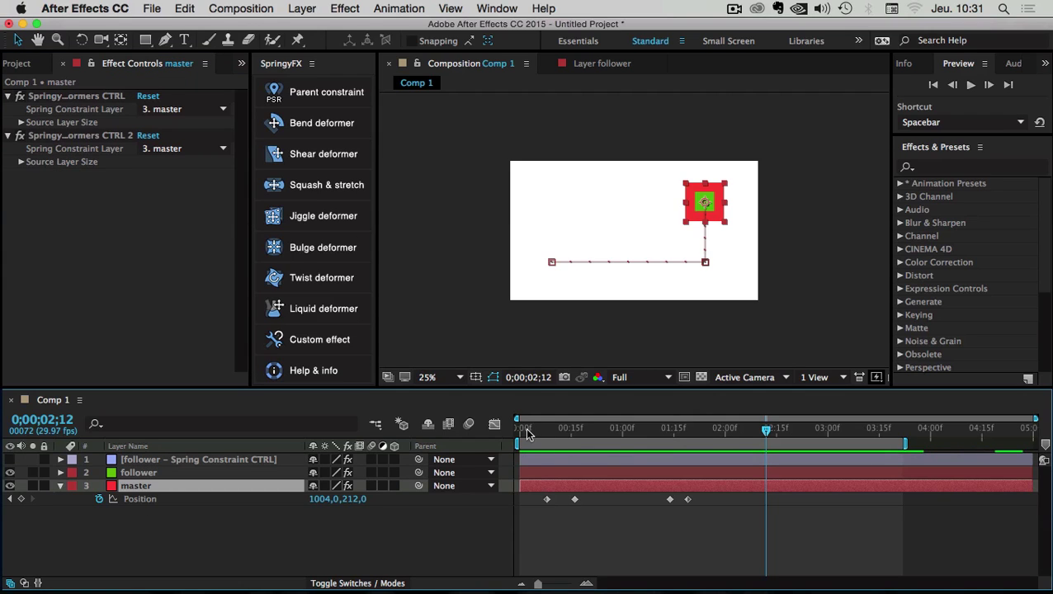
pyautogui.moveTo(528, 435); pyautogui.dragTo(514, 429)
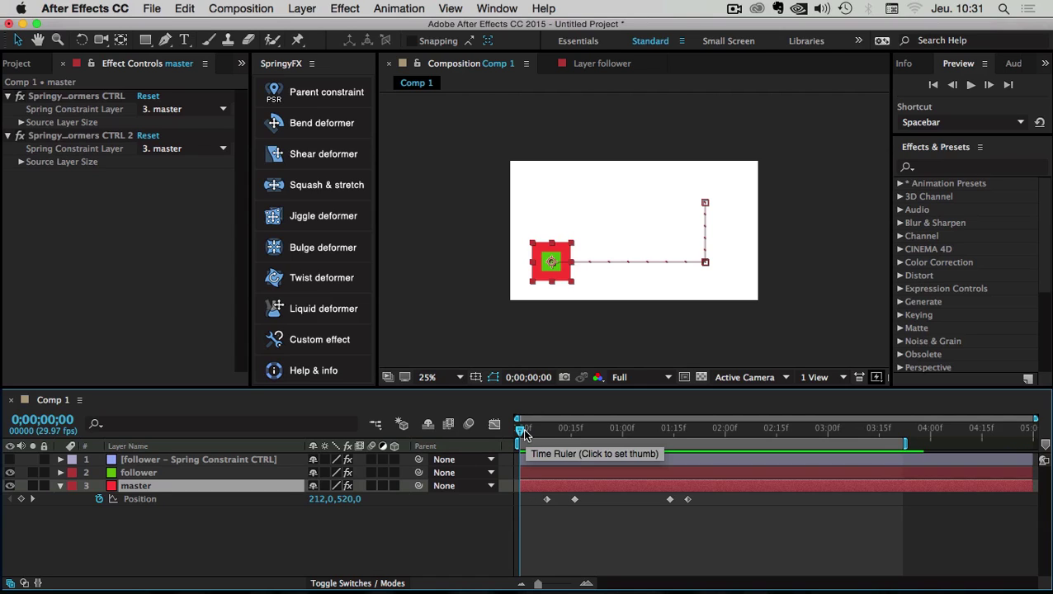
pyautogui.moveTo(522, 427); pyautogui.dragTo(544, 435)
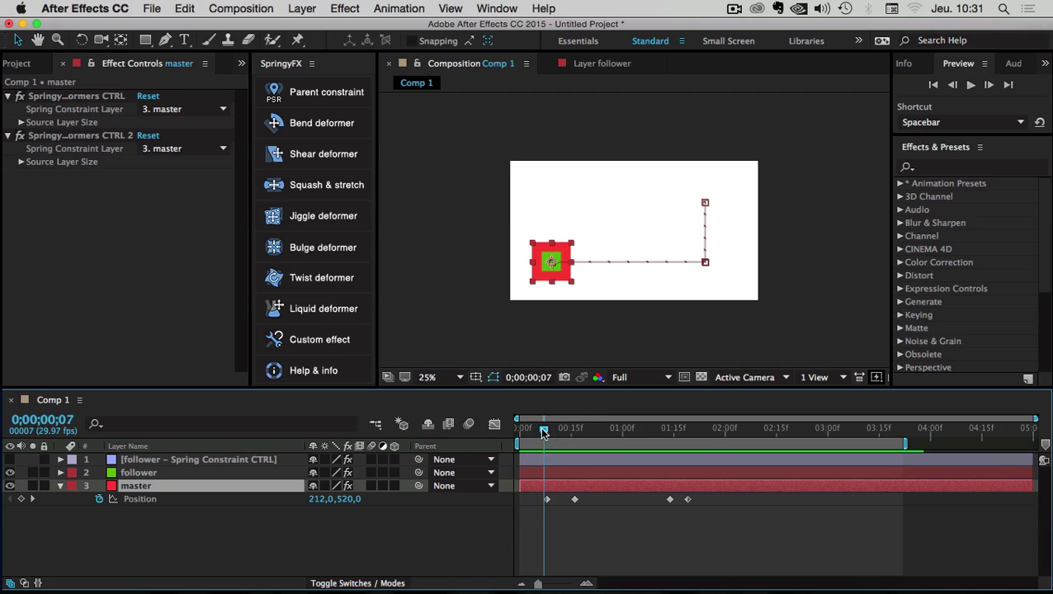
pyautogui.moveTo(543, 435); pyautogui.dragTo(546, 435)
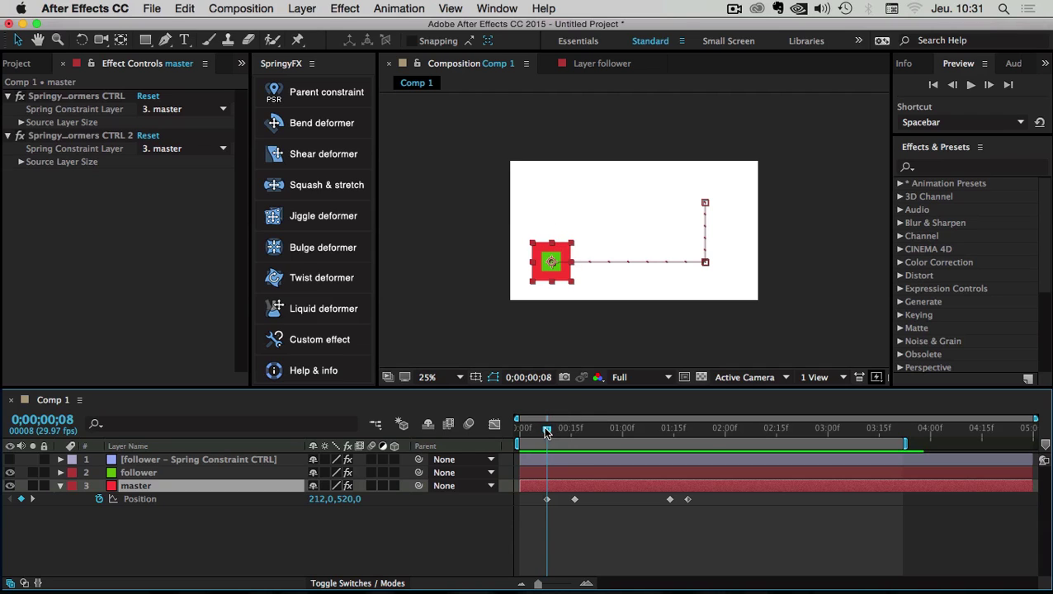
# Set the Time Offset of the follower's Spring Constraint CTRL layer to -0,2.
pyautogui.click(140, 460)
pyautogui.click(75, 188)
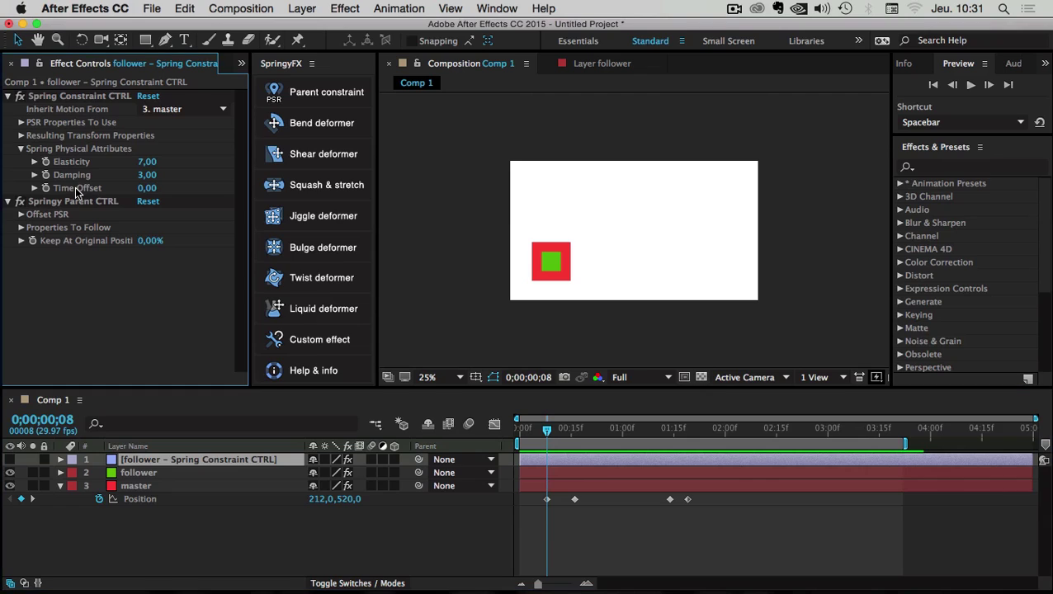
pyautogui.click(147, 189)
pyautogui.write('-0,2')
pyautogui.press('Return')
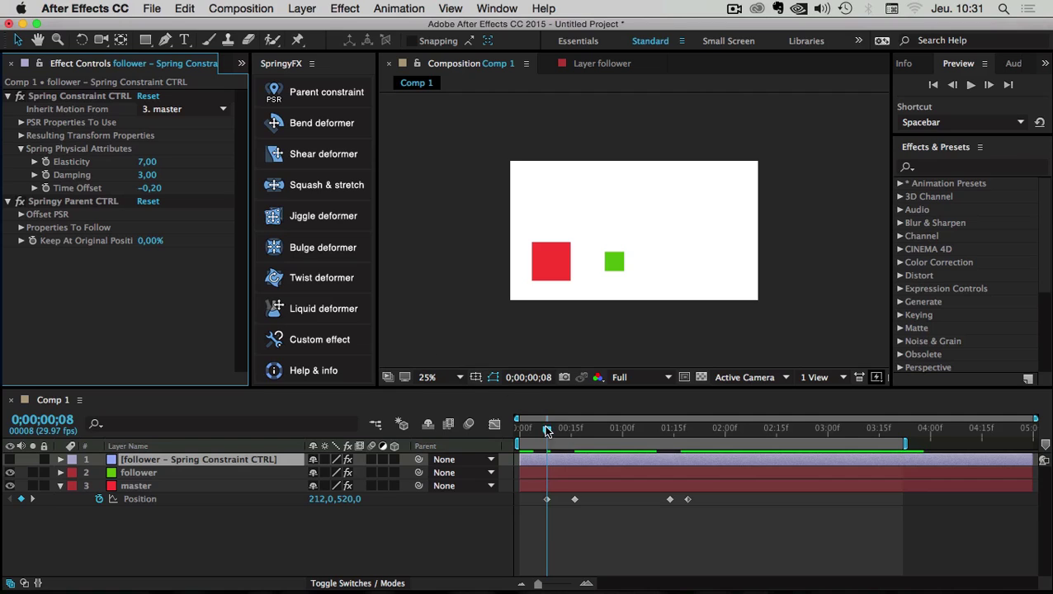
# Return to the first frame and preview how the follower moves ahead of the master.
pyautogui.moveTo(547, 430); pyautogui.dragTo(466, 339)
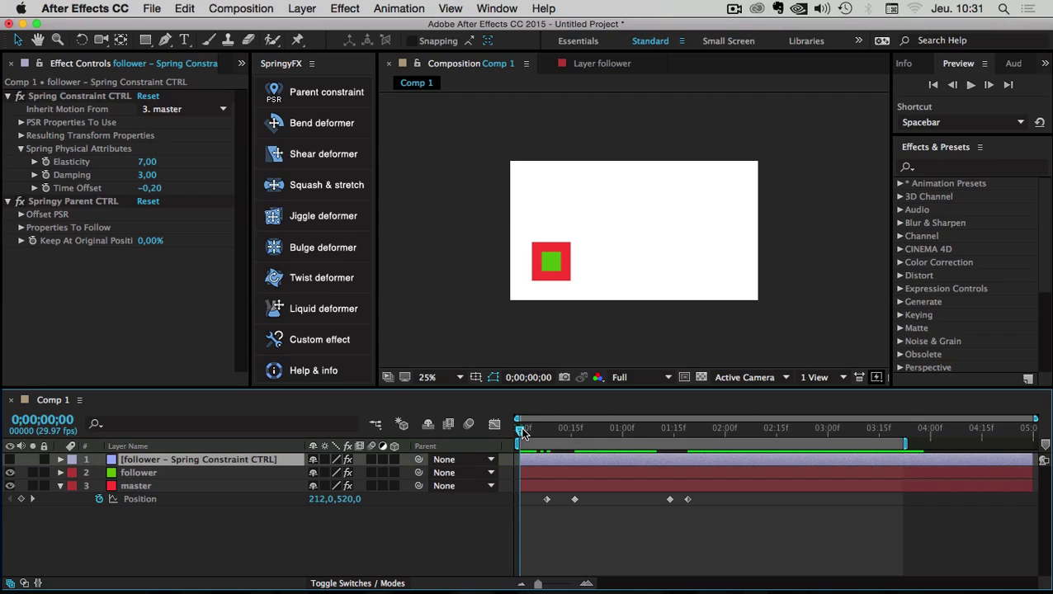
pyautogui.moveTo(523, 430)
pyautogui.mouseDown()
pyautogui.moveTo(560, 430)
pyautogui.moveTo(517, 435)
pyautogui.mouseUp()
pyautogui.click(549, 270)
pyautogui.click(971, 85)
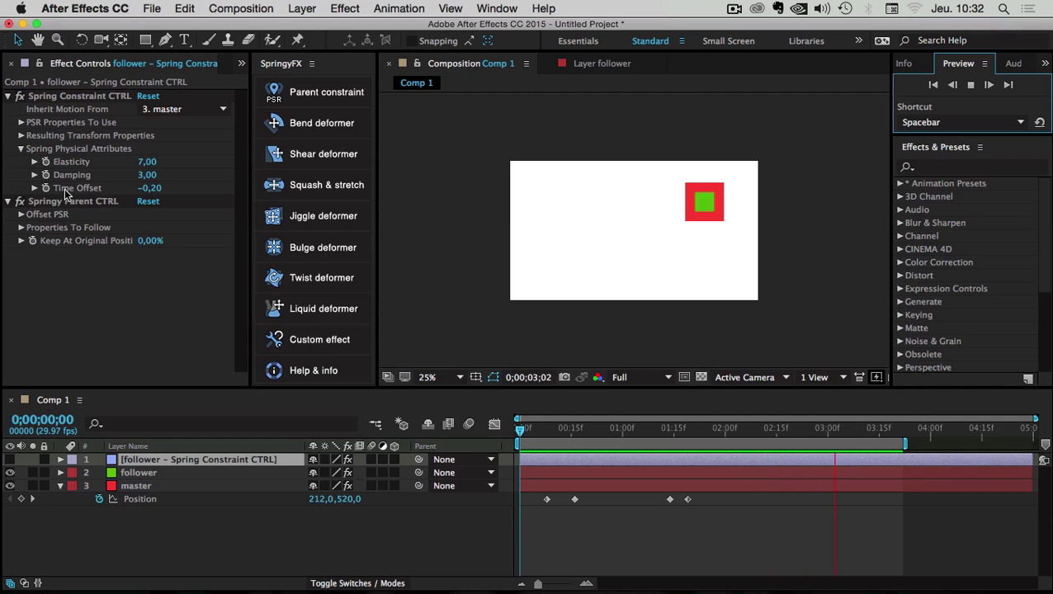
# Set the spring's Time Offset to -1 and watch the follower's motion in the preview.
pyautogui.moveTo(150, 194); pyautogui.dragTo(78, 191)
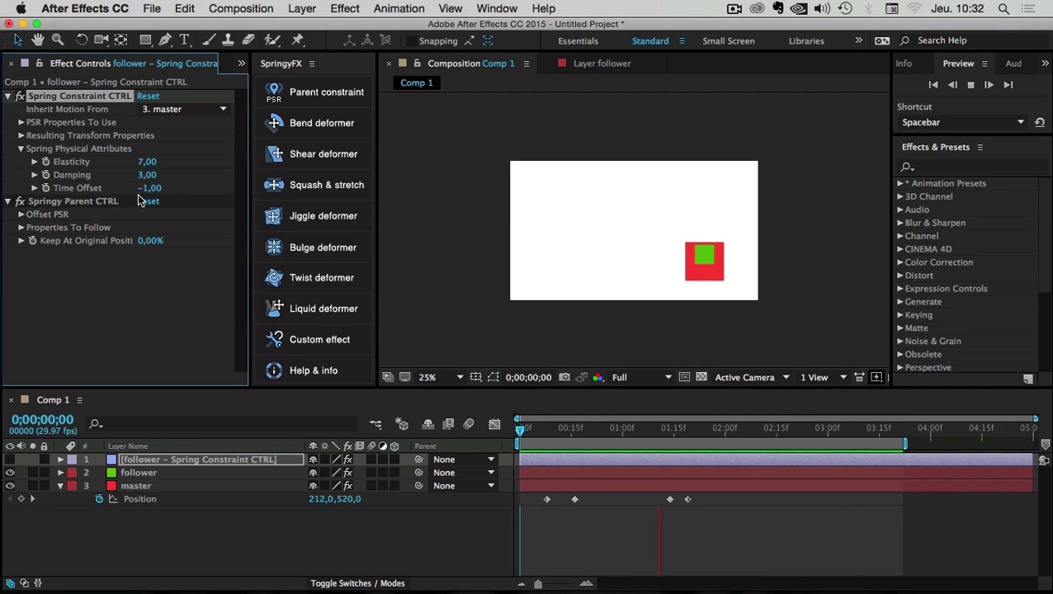
pyautogui.press('space')
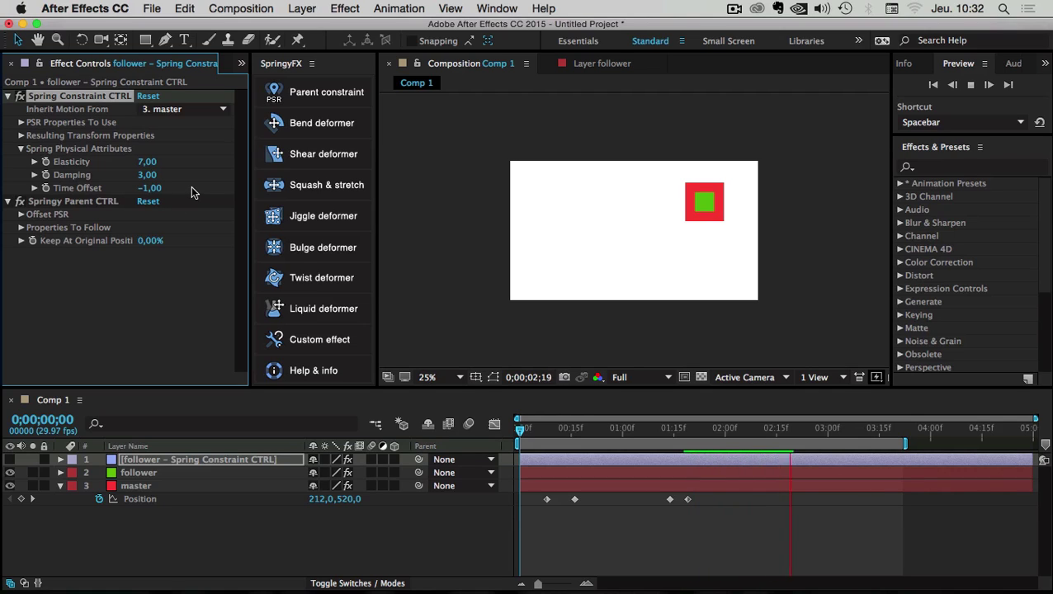
# Set the spring's Time Offset to 0, collapse the Spring Physical Attributes group, and select the follower's Spring Constraint CTRL layer.
pyautogui.click(148, 188)
pyautogui.write('0')
pyautogui.press('Return')
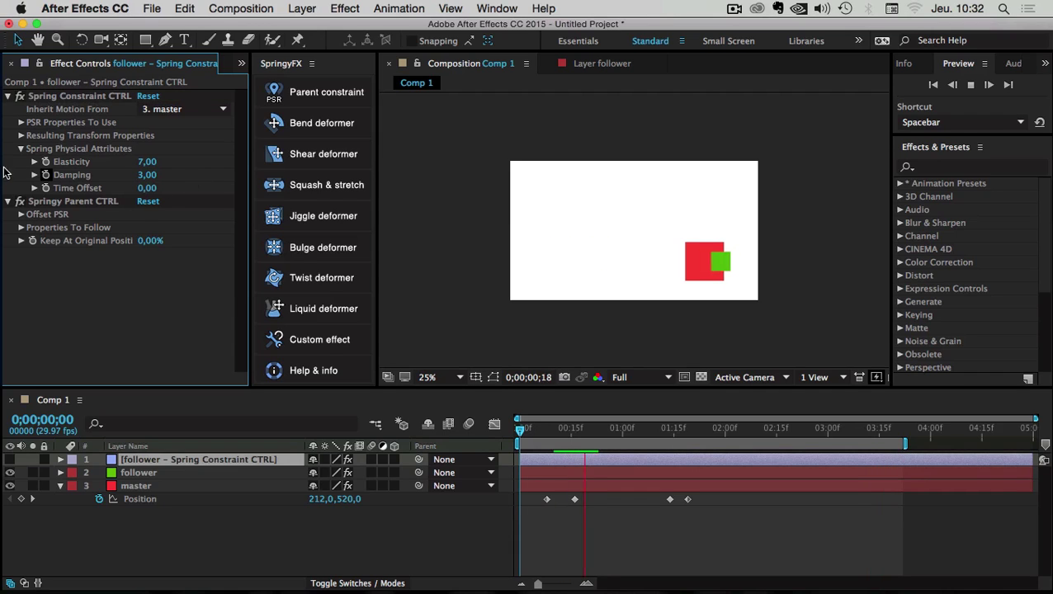
pyautogui.click(21, 149)
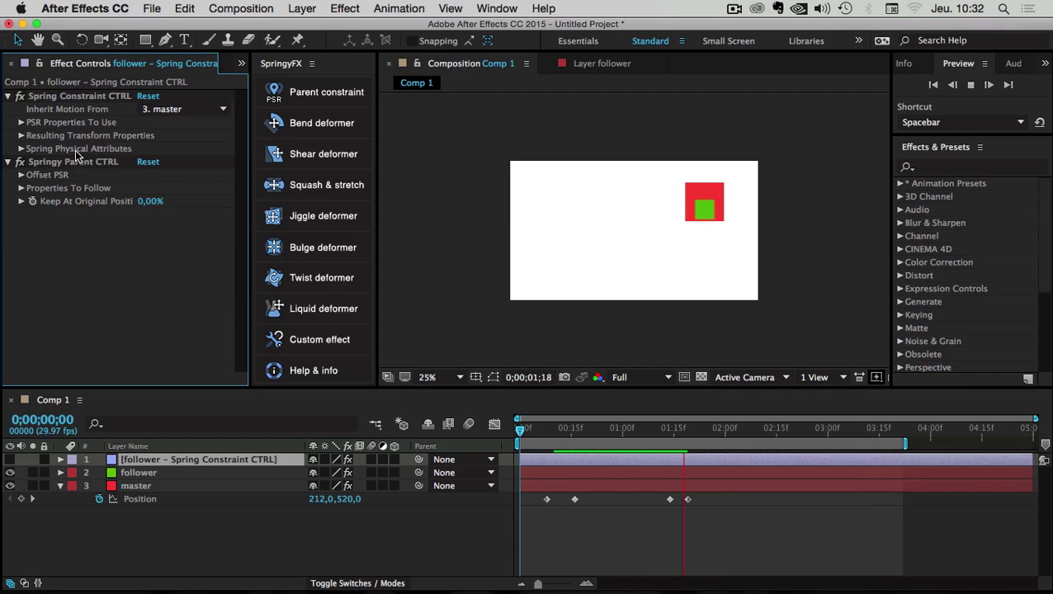
pyautogui.click(136, 463)
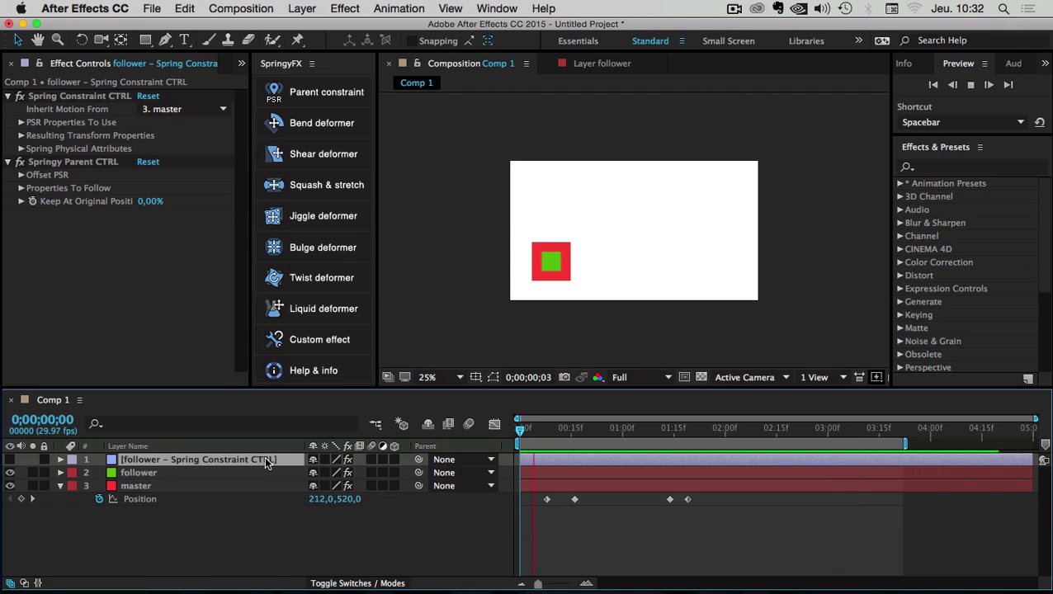
# Compare the effects on the follower layer with those on its Spring Constraint CTRL layer during the preview, and stop playback.
pyautogui.click(46, 99)
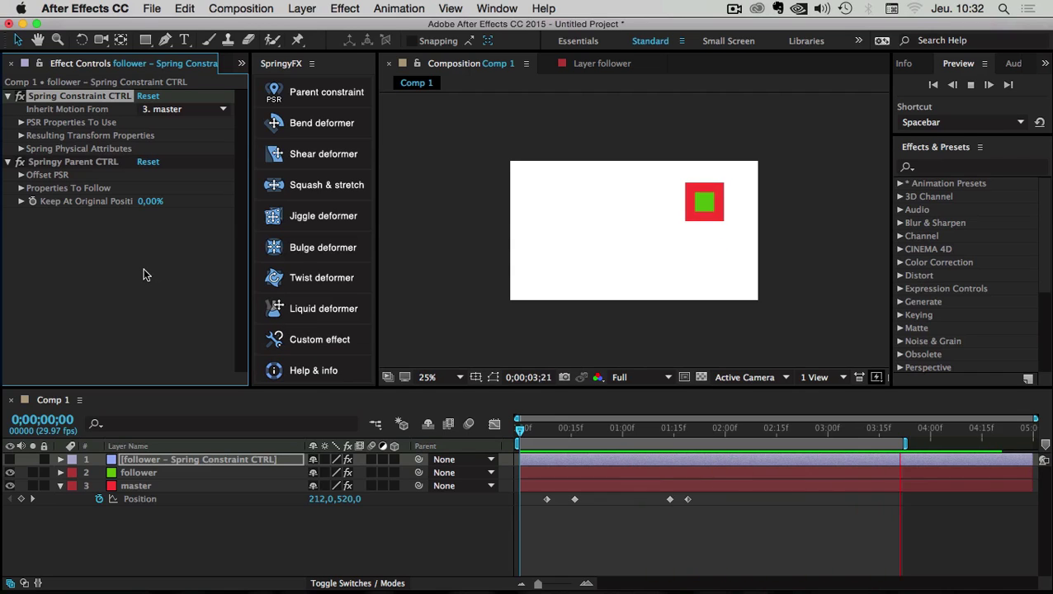
pyautogui.click(127, 526)
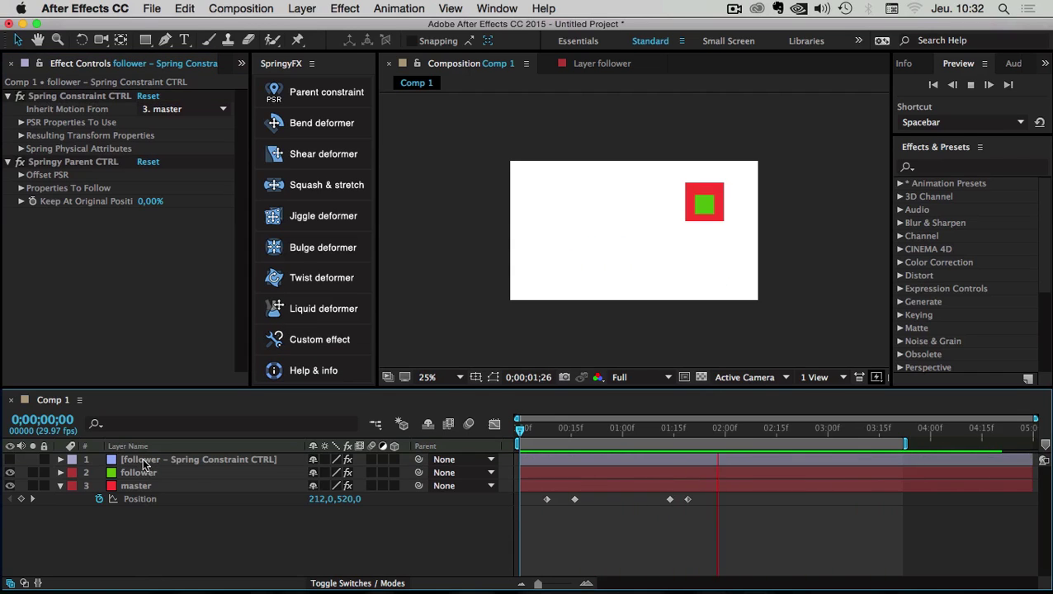
pyautogui.click(141, 469)
pyautogui.click(148, 462)
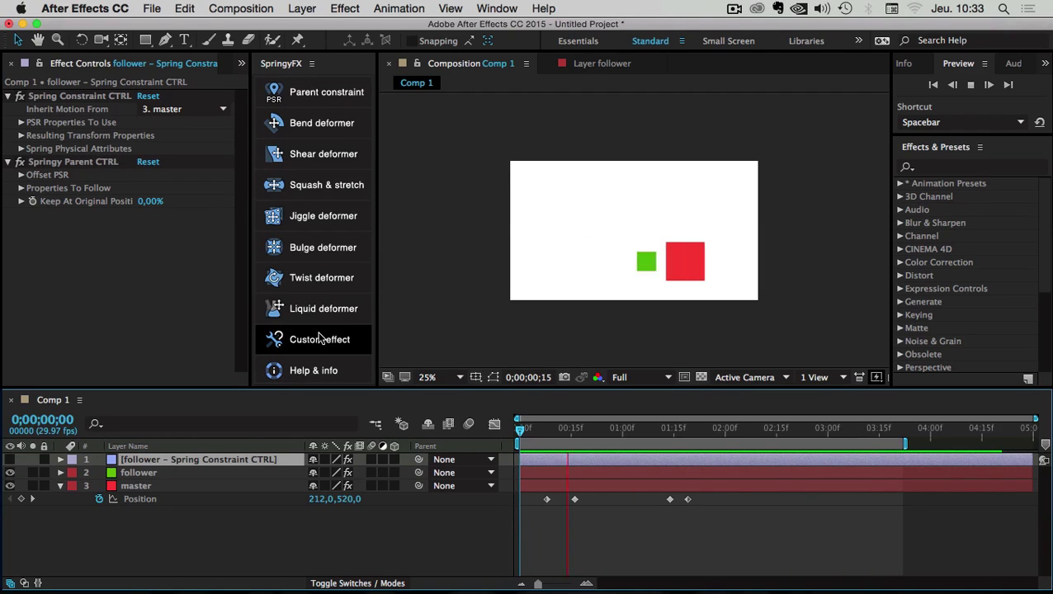
pyautogui.click(148, 508)
pyautogui.click(133, 473)
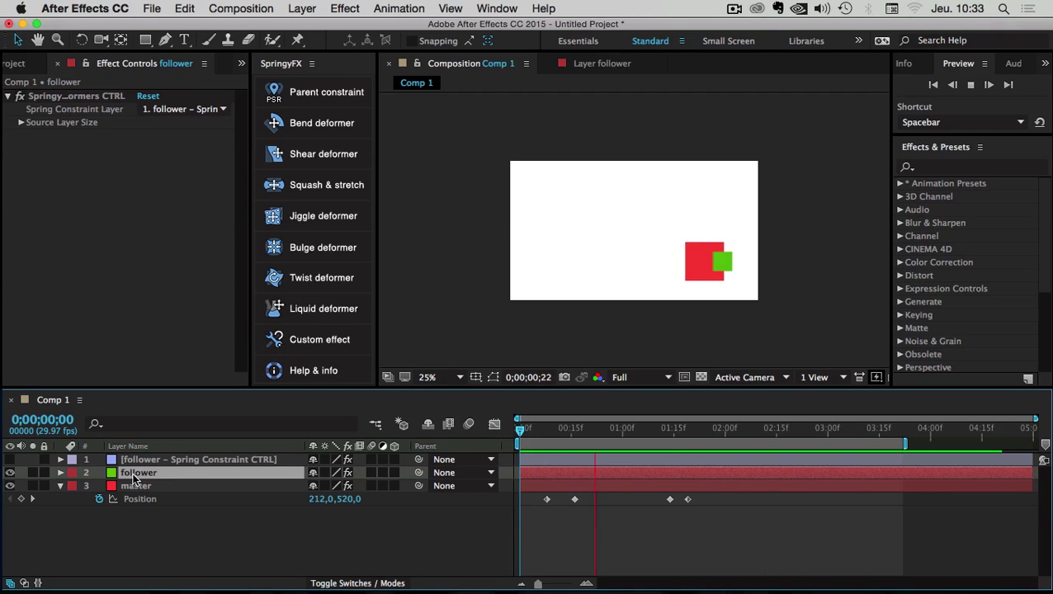
pyautogui.click(136, 462)
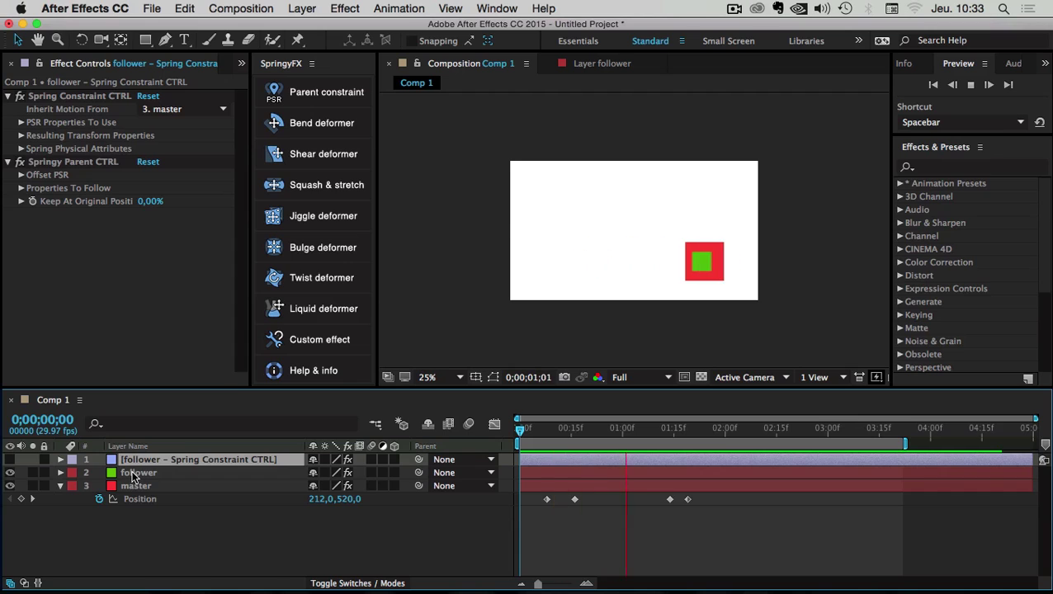
pyautogui.click(133, 474)
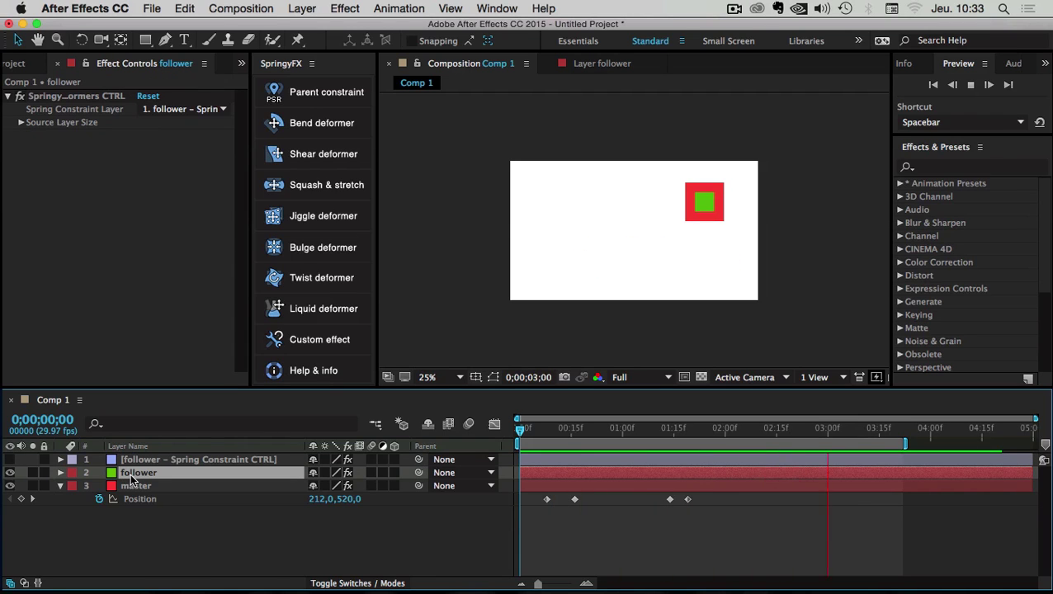
pyautogui.click(131, 460)
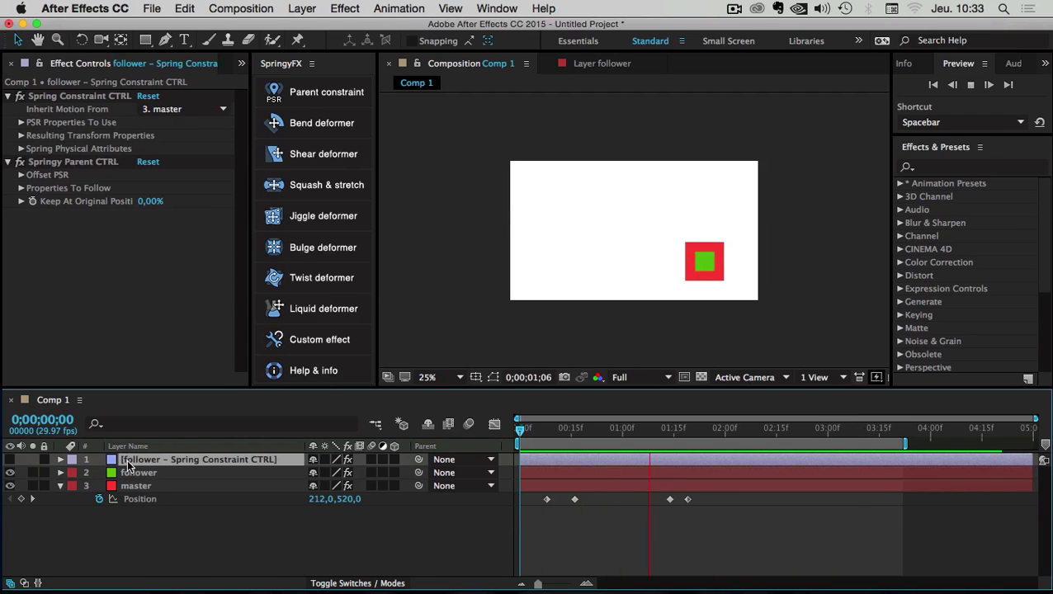
pyautogui.click(133, 474)
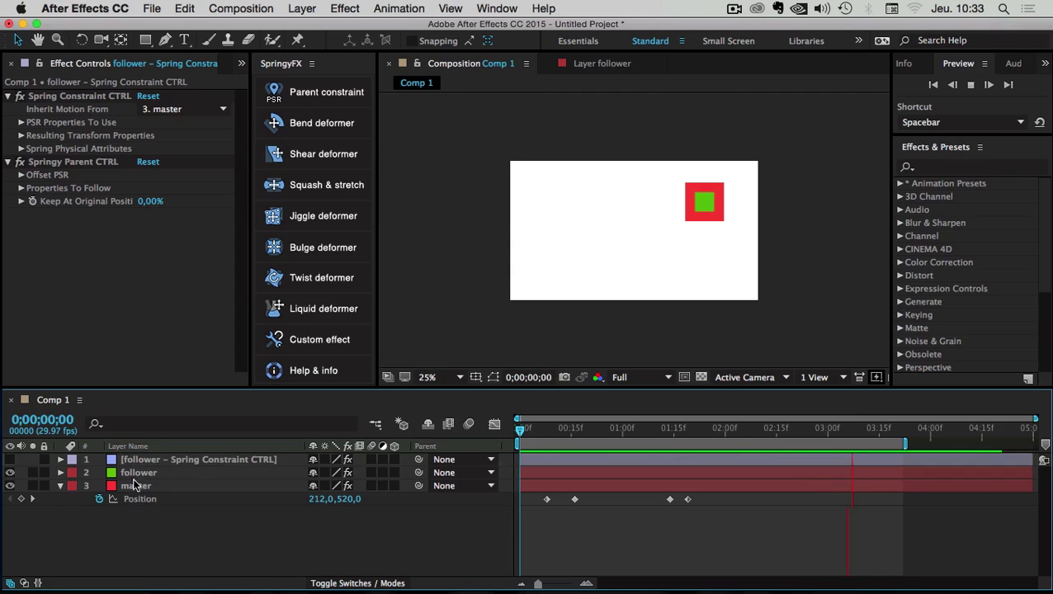
pyautogui.press('space')
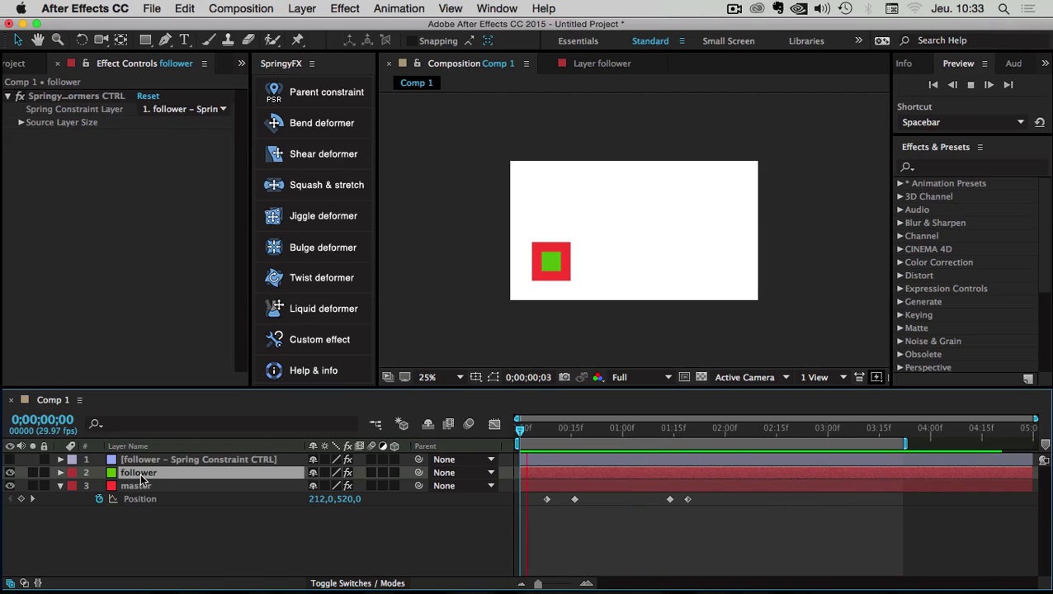
pyautogui.click(131, 459)
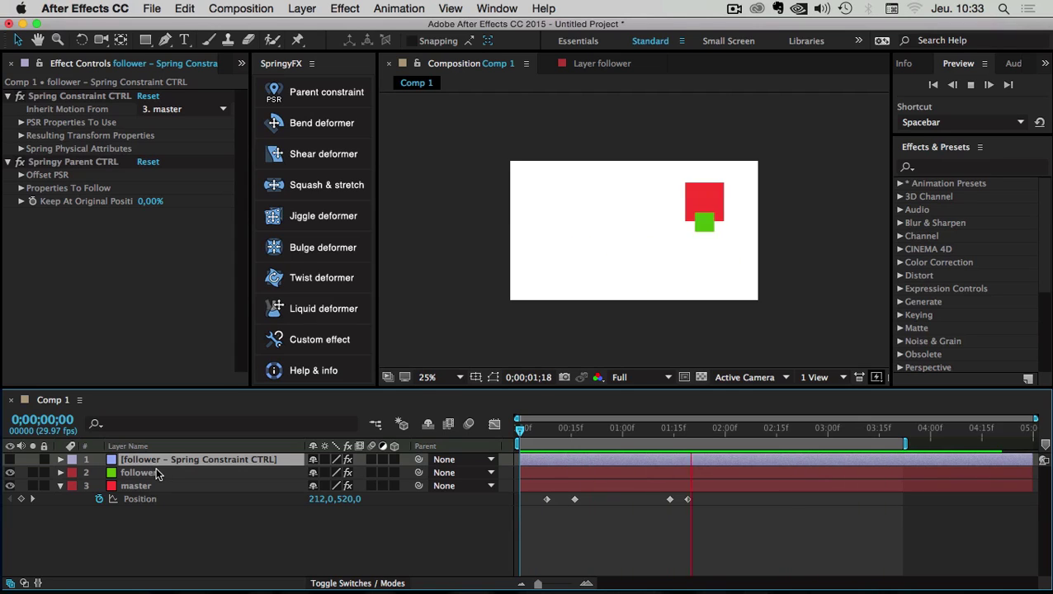
pyautogui.click(143, 530)
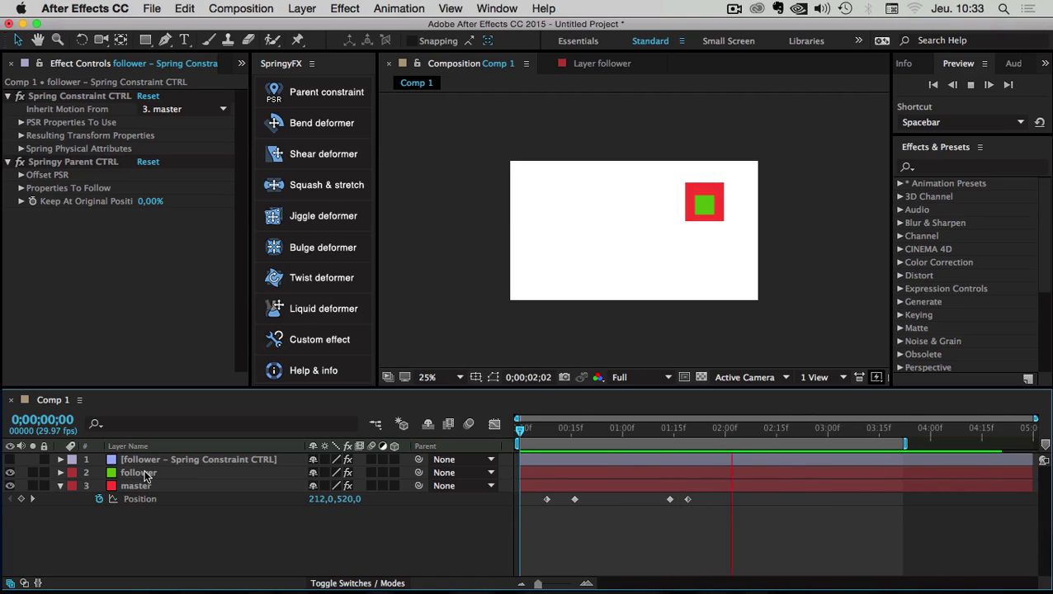
pyautogui.click(144, 460)
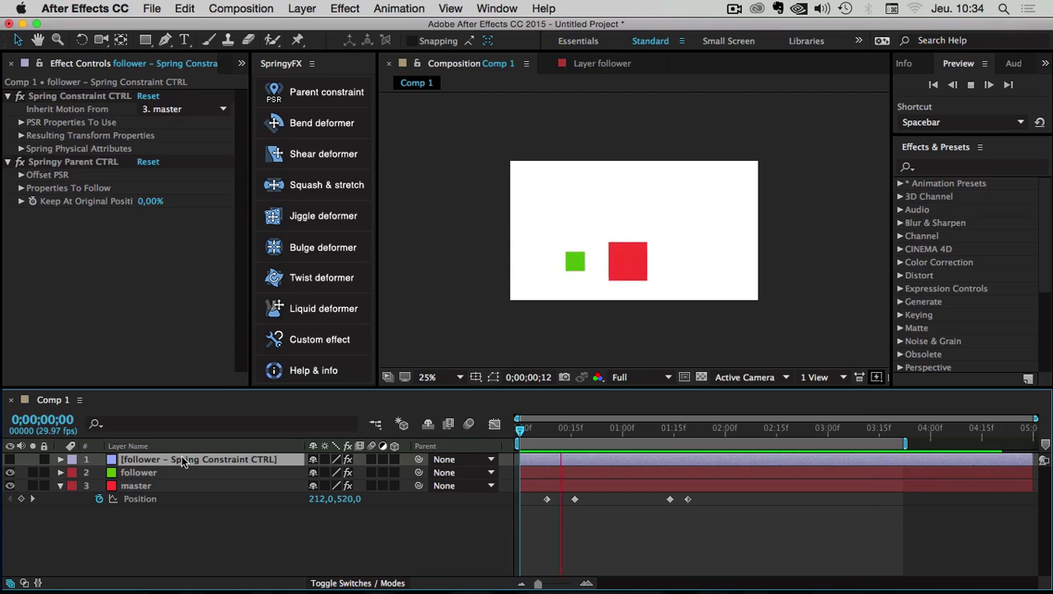
pyautogui.click(151, 554)
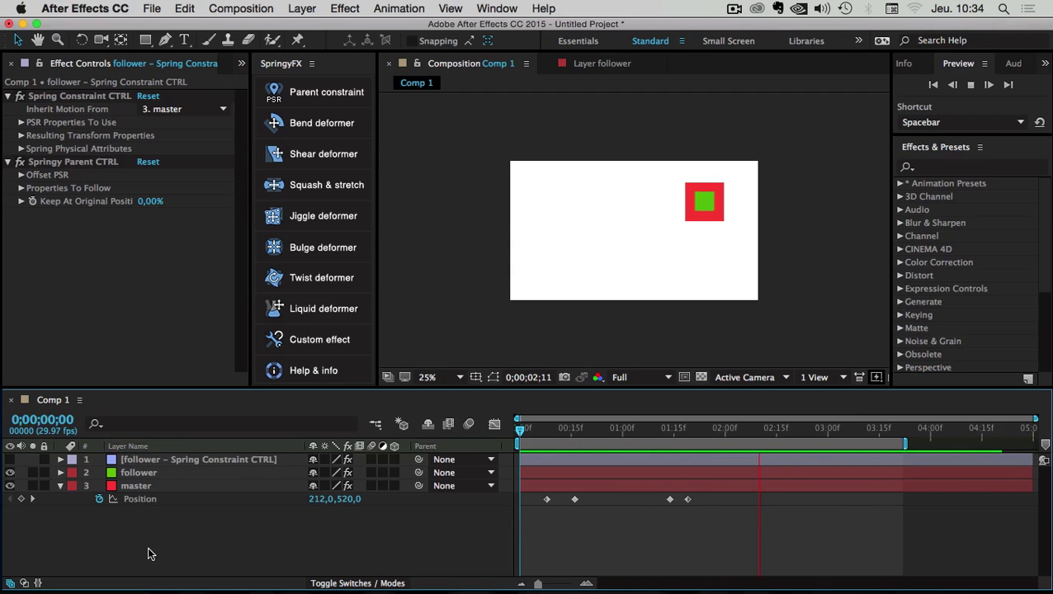
pyautogui.press('space')
# Create a new 100 by 100 px solid layer in royal blue.
pyautogui.rightClick(113, 551)
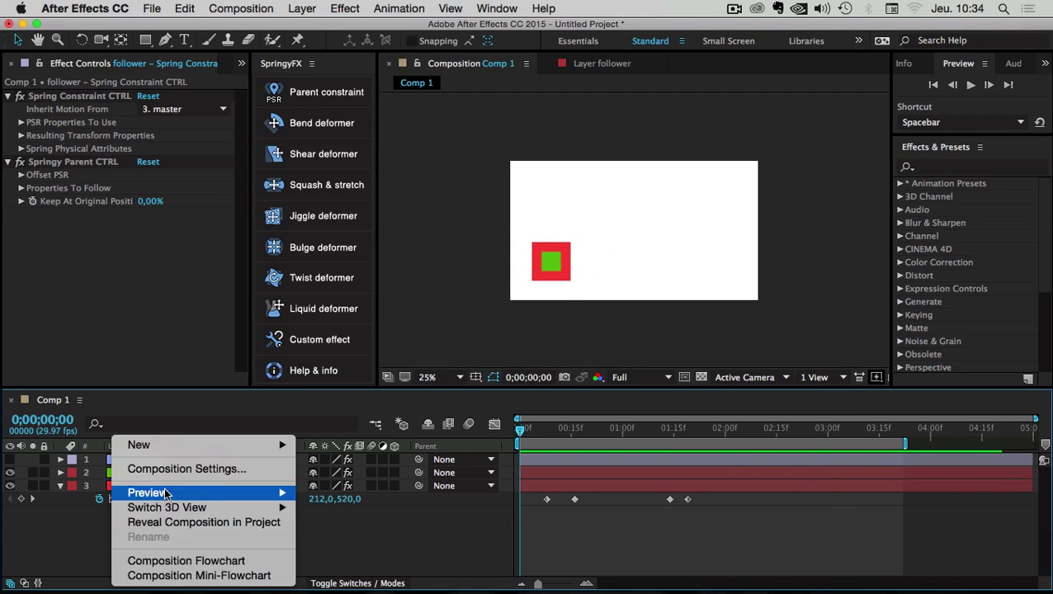
pyautogui.moveTo(147, 445)
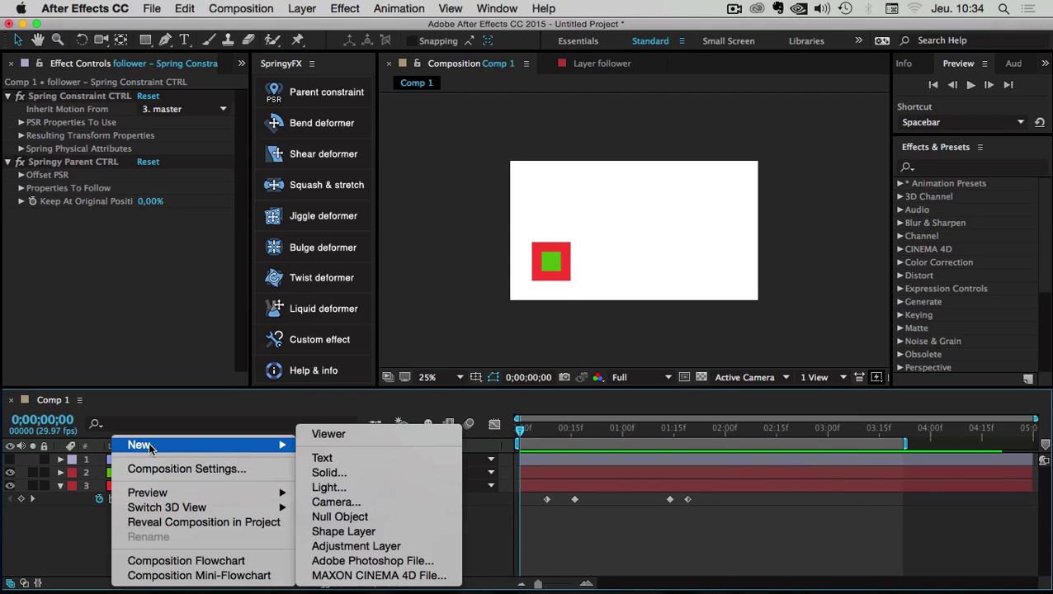
pyautogui.click(363, 473)
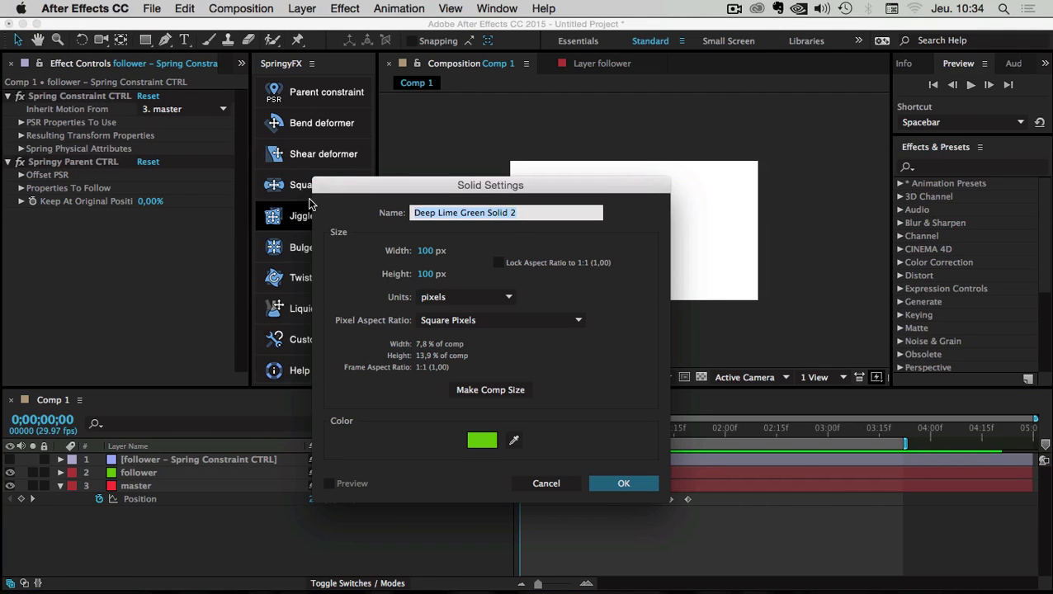
pyautogui.click(484, 442)
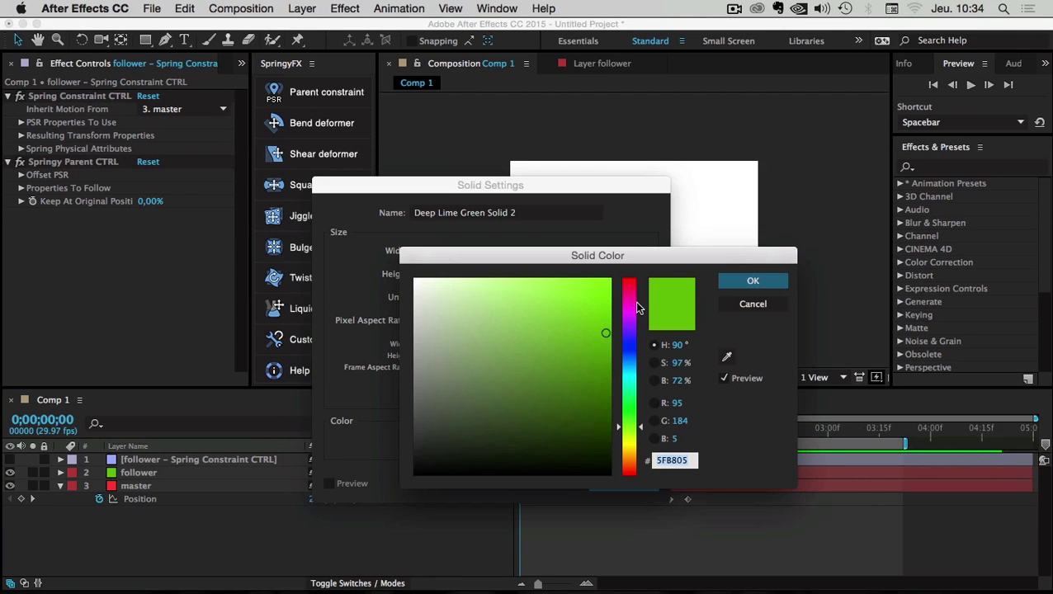
pyautogui.click(629, 370)
pyautogui.click(603, 304)
pyautogui.click(752, 281)
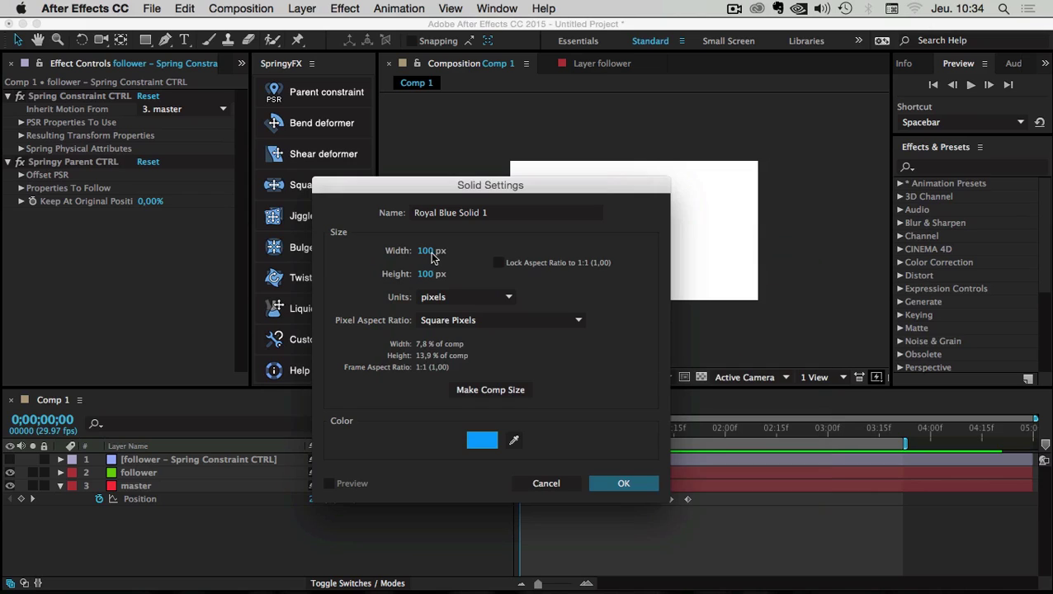
pyautogui.click(617, 482)
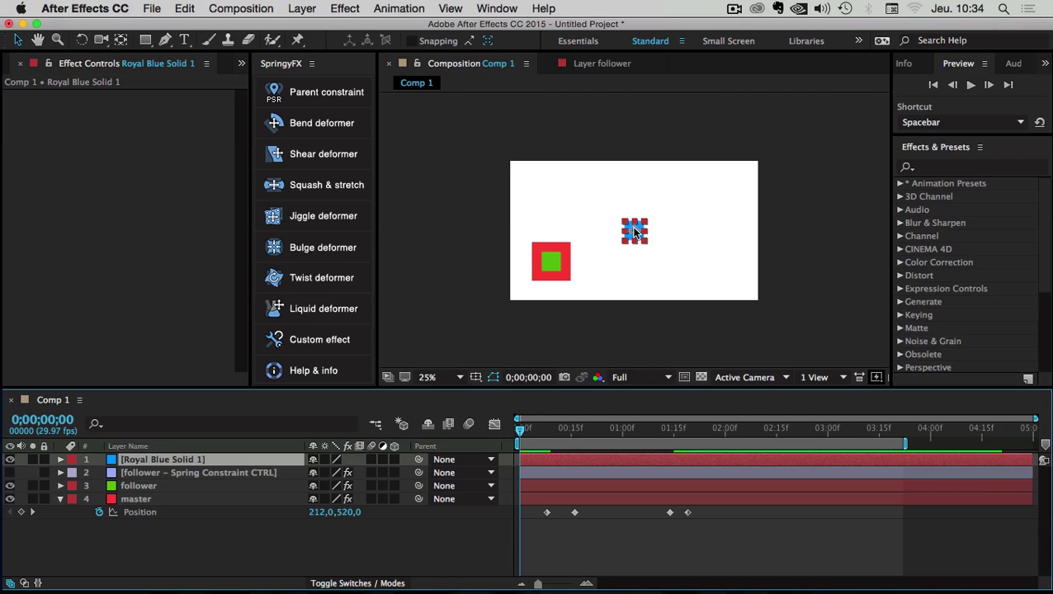
# Apply a Parent constraint linking the blue solid to the master layer, and show the solid's Spring Constraint CTRL effects.
pyautogui.click(132, 499)
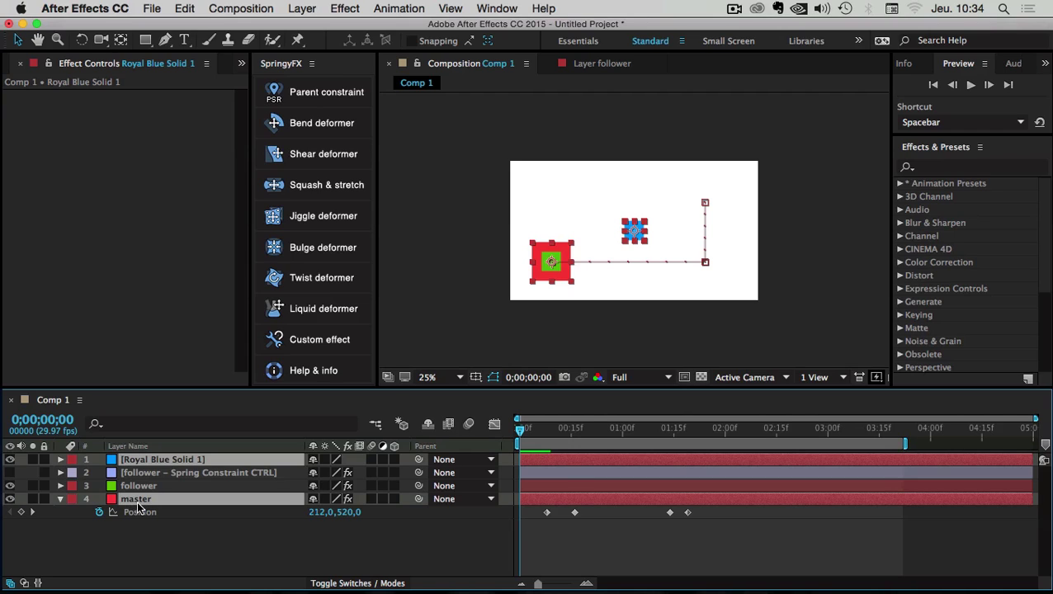
pyautogui.click(323, 96)
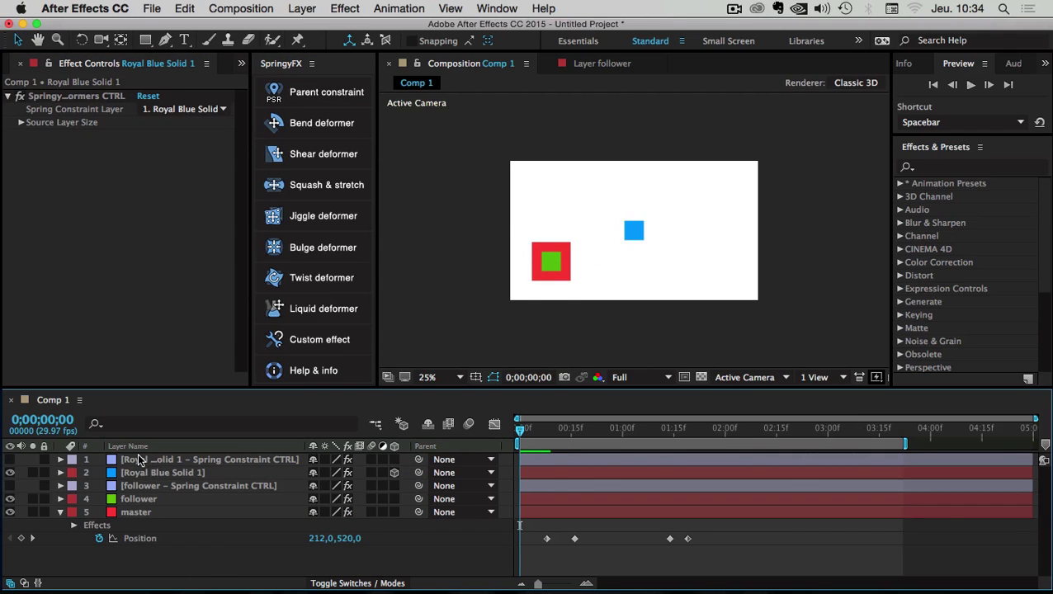
pyautogui.click(140, 460)
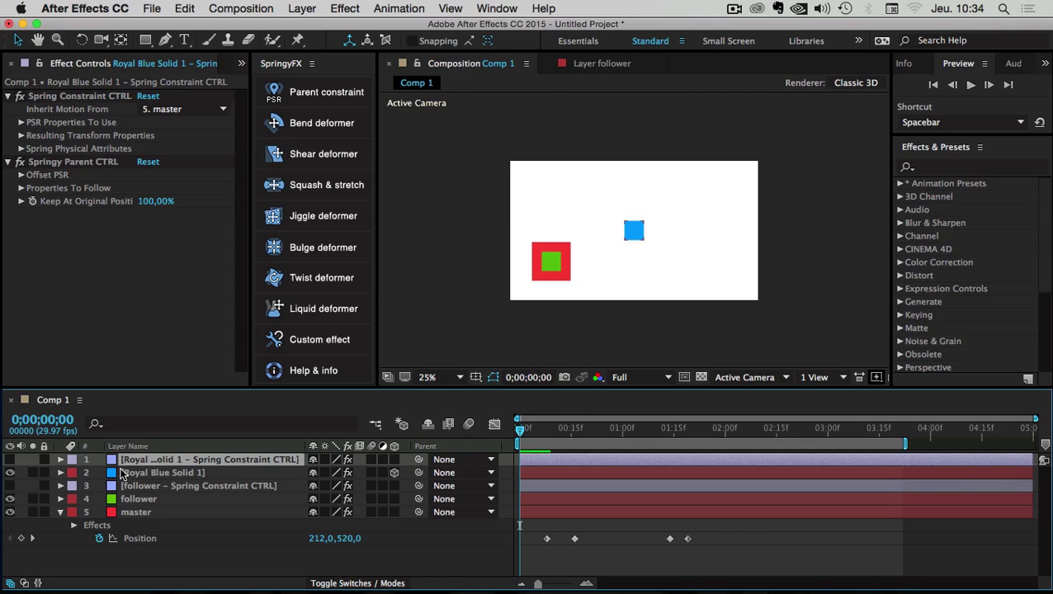
pyautogui.click(145, 475)
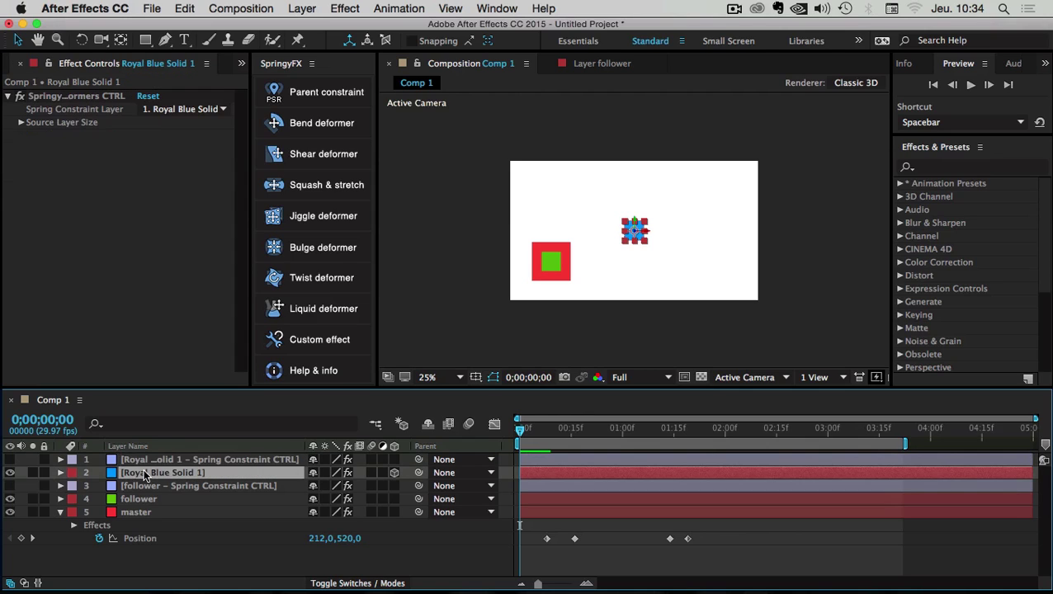
pyautogui.click(187, 461)
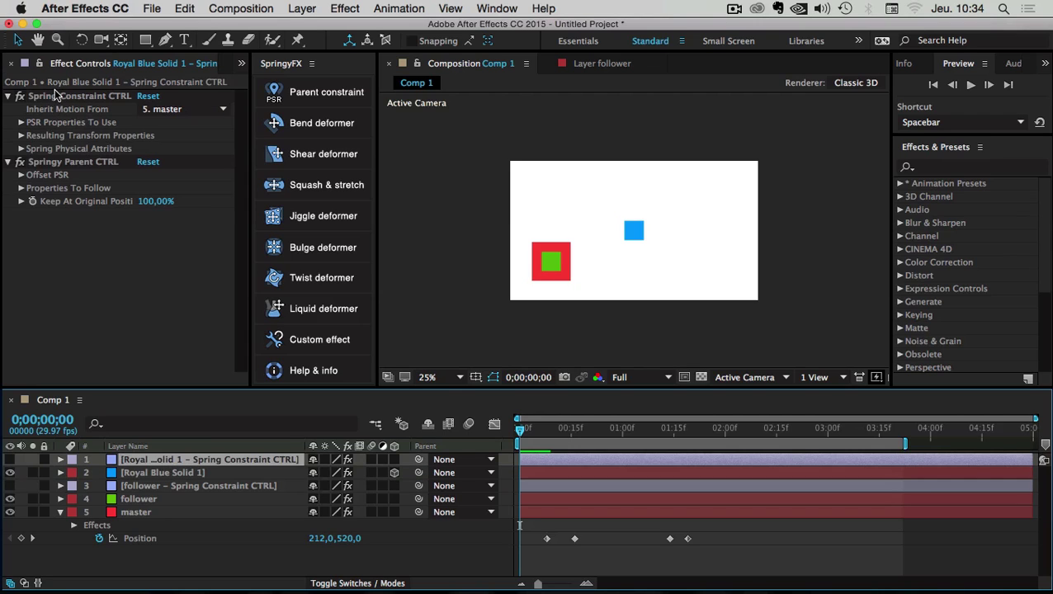
# At frame 4, expand the blue solid's Spring Physical Attributes and set its Keep At Original Position to 57%.
pyautogui.moveTo(529, 429); pyautogui.dragTo(533, 430)
pyautogui.click(21, 148)
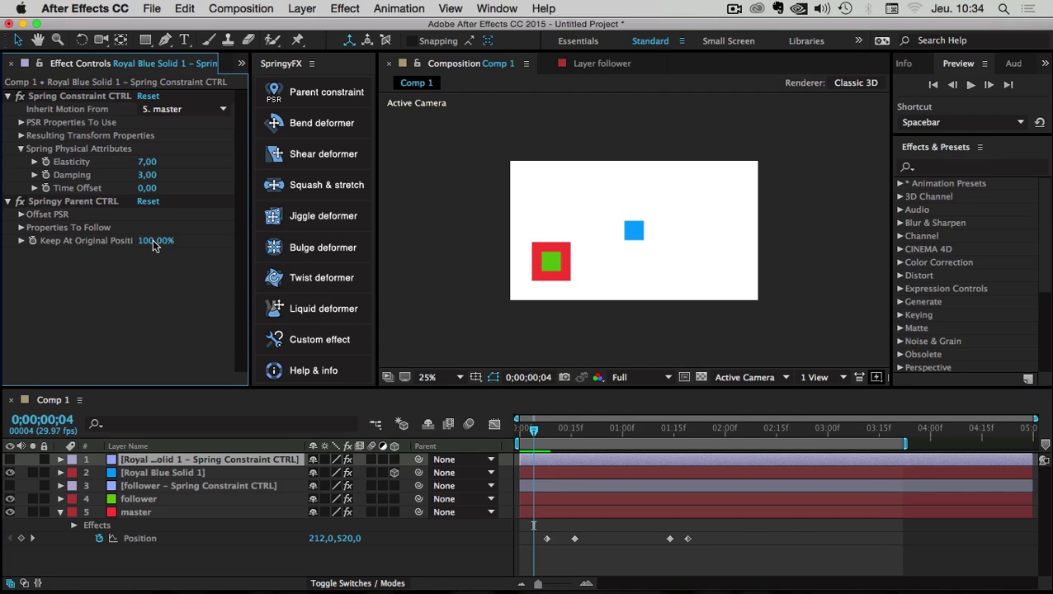
pyautogui.moveTo(153, 245); pyautogui.dragTo(115, 245)
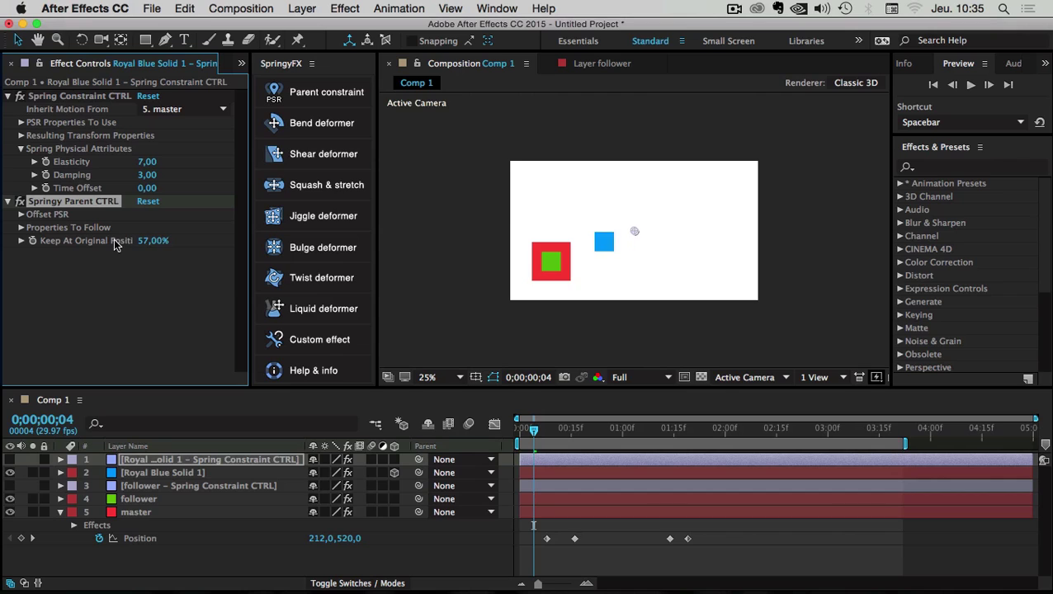
# Set Keep At Original Position to 45% on the follower's Spring Constraint CTRL layer.
pyautogui.click(165, 472)
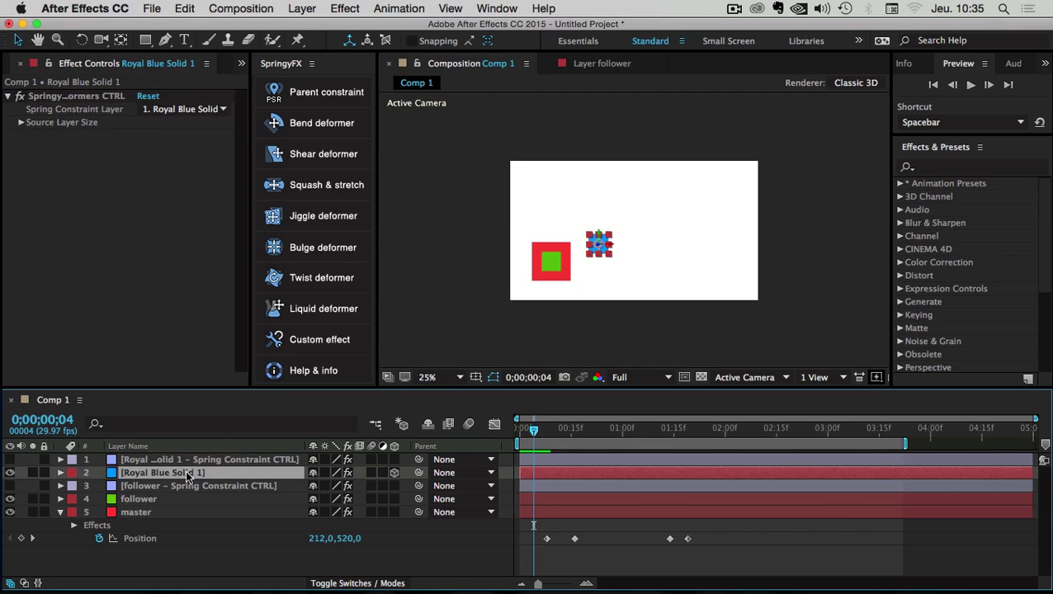
pyautogui.click(141, 499)
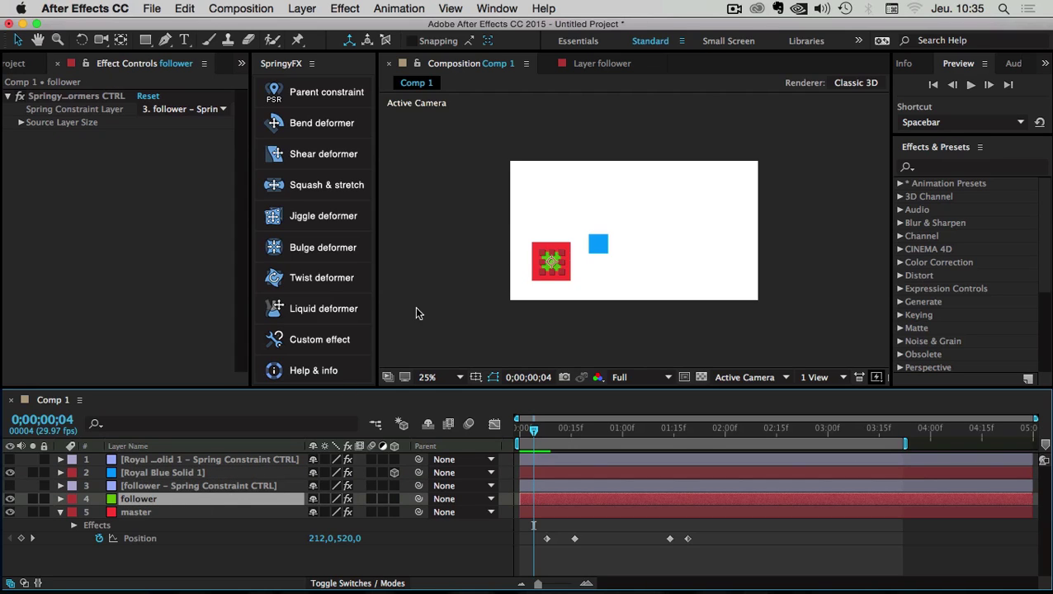
pyautogui.click(149, 488)
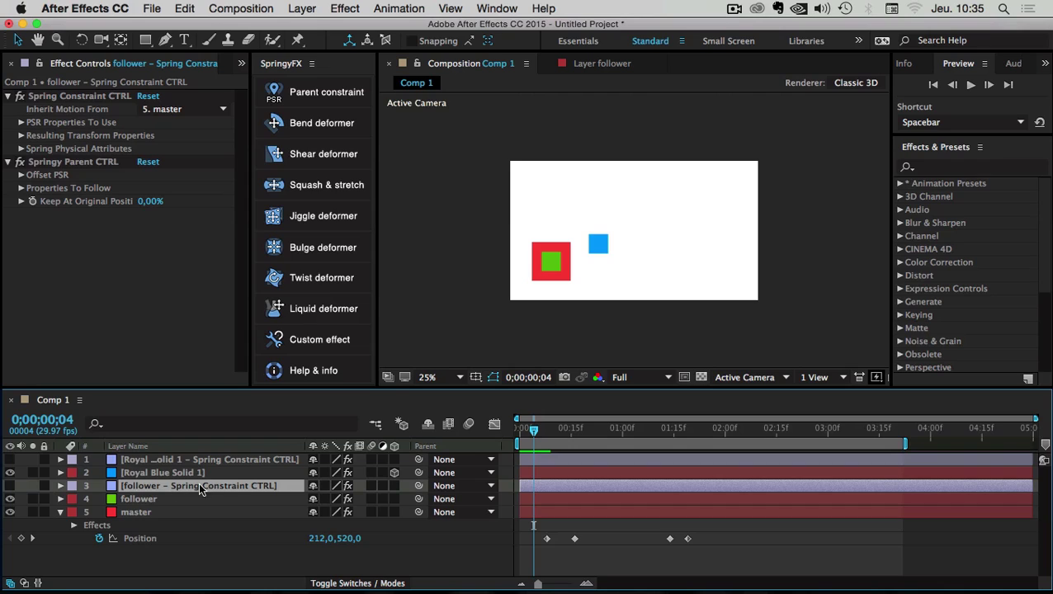
pyautogui.moveTo(152, 201); pyautogui.dragTo(178, 203)
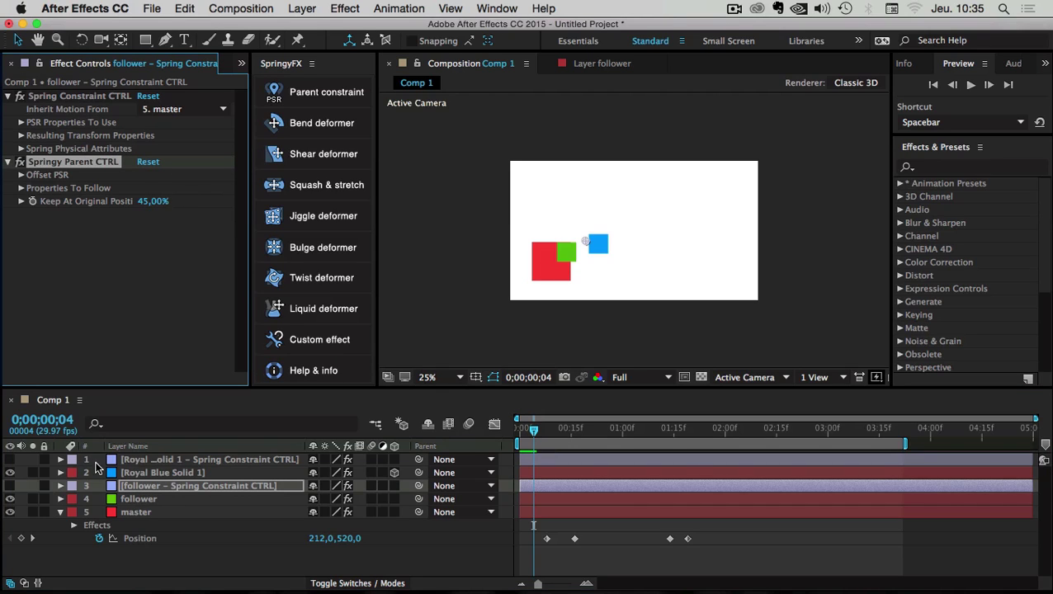
# On the blue solid's Spring Constraint CTRL layer, set Elasticity to 9 and Damping to 1.
pyautogui.click(135, 461)
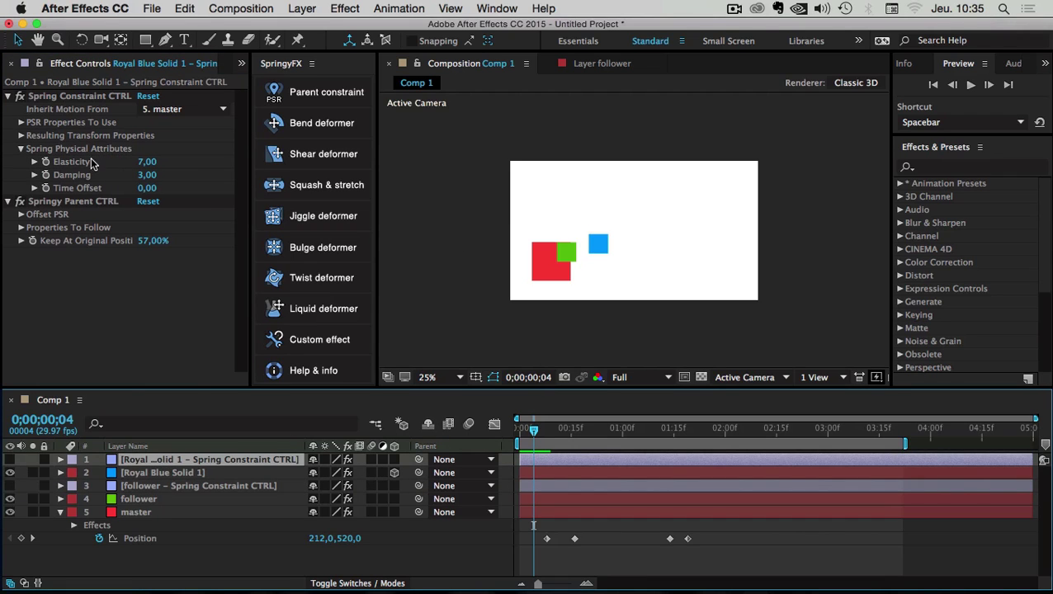
pyautogui.click(150, 163)
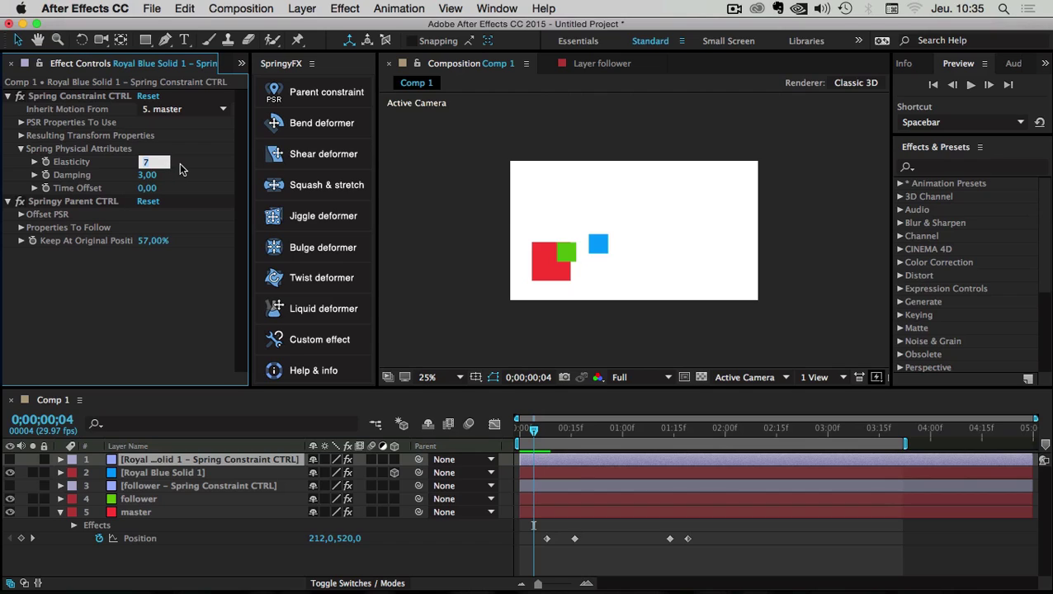
pyautogui.write('9')
pyautogui.press('Return')
pyautogui.click(148, 174)
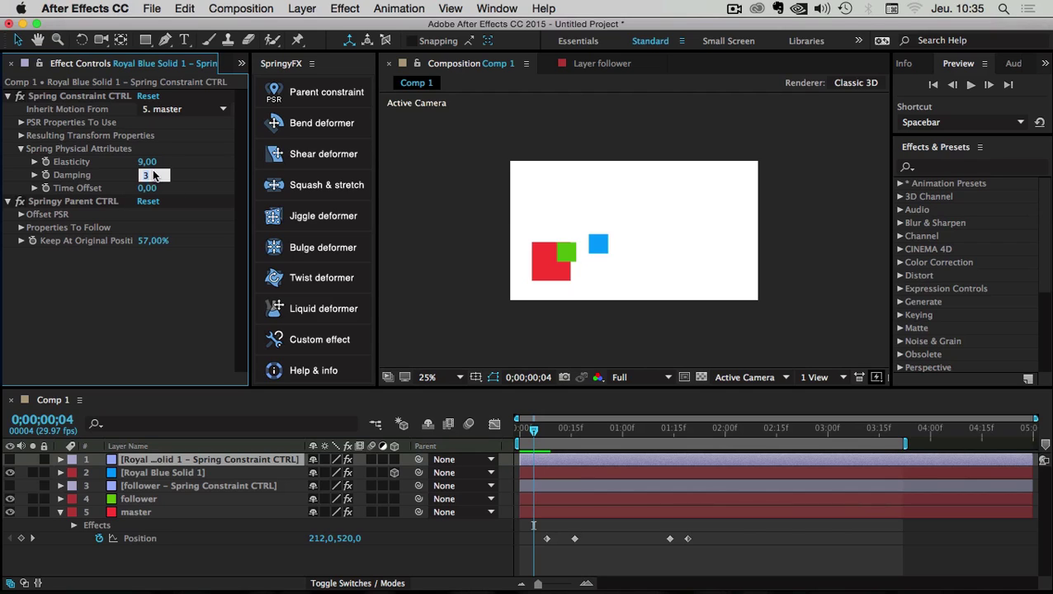
pyautogui.write('1')
pyautogui.press('Return')
# Set the blue solid's spring Time Offset to 0,1 and preview the animation from the first frame.
pyautogui.click(152, 189)
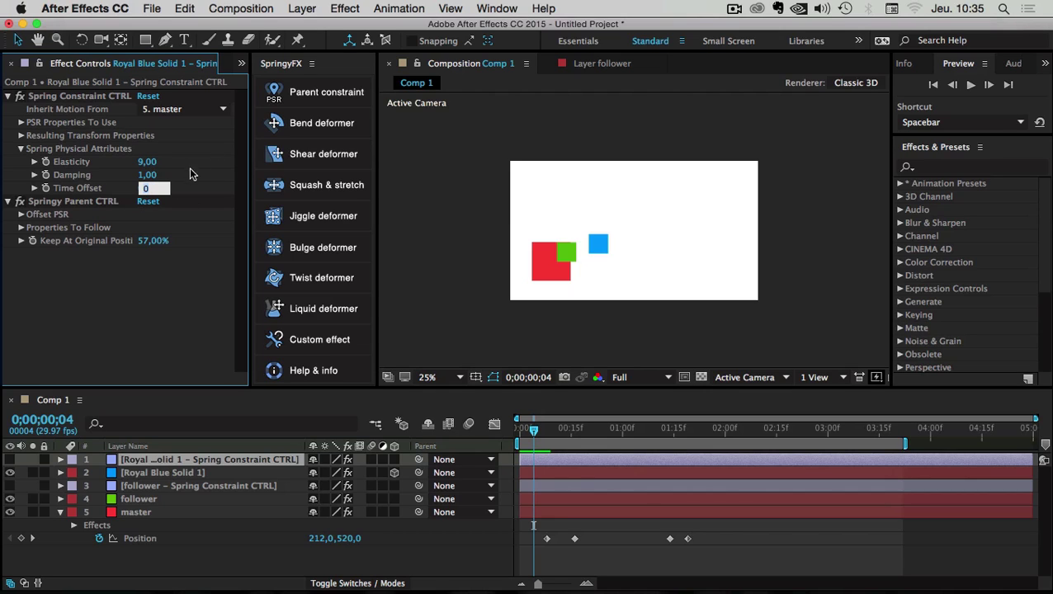
pyautogui.write('01')
pyautogui.moveTo(153, 189); pyautogui.dragTo(192, 176)
pyautogui.write('1')
pyautogui.press('Return')
pyautogui.click(514, 427)
pyautogui.click(971, 86)
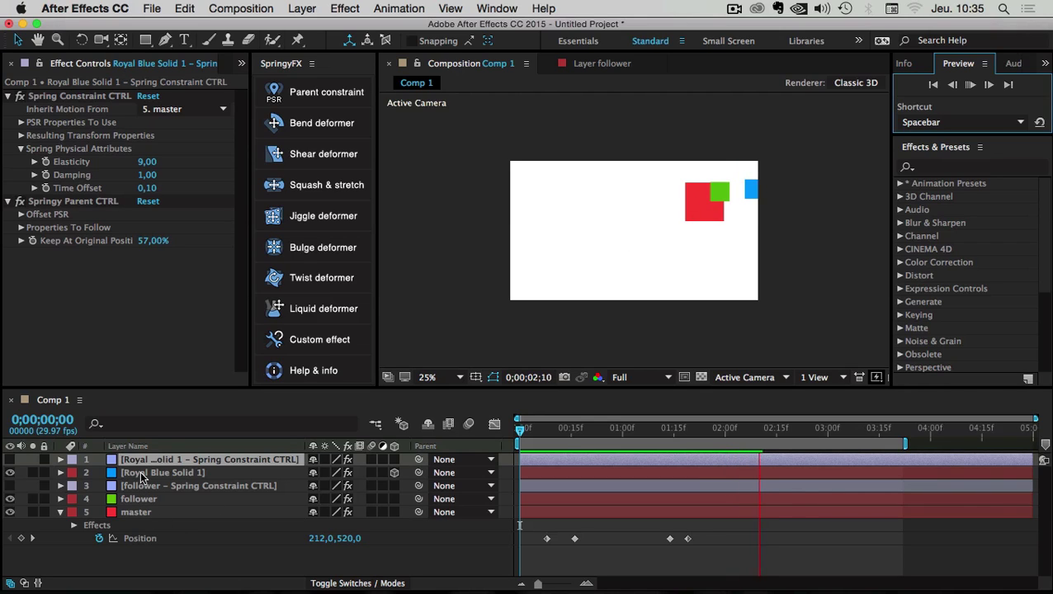
# Collapse the master layer and compare the control effect on the follower layer with the one on Royal Blue Solid 1.
pyautogui.click(60, 512)
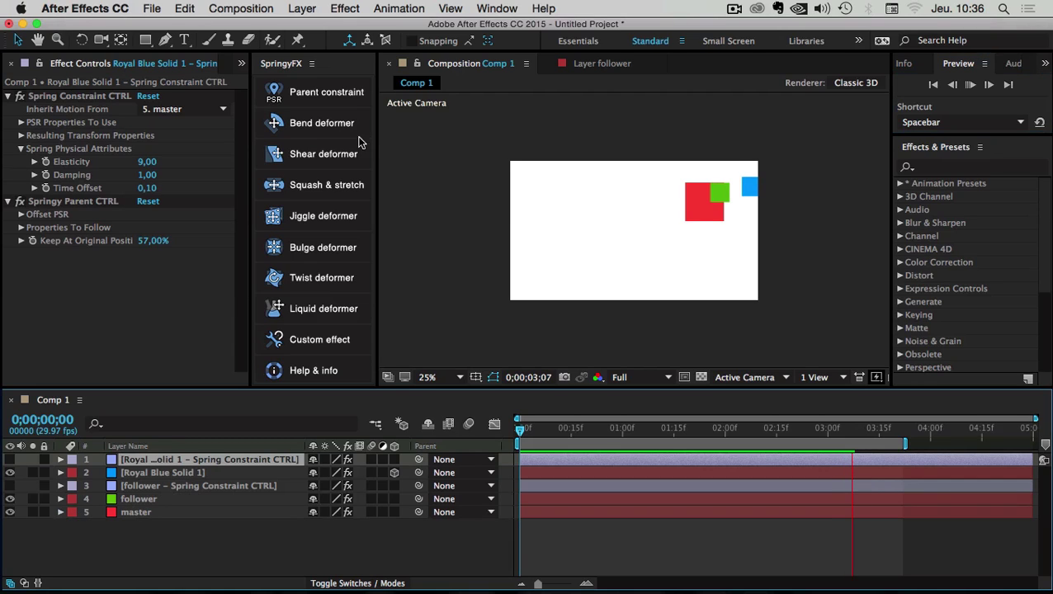
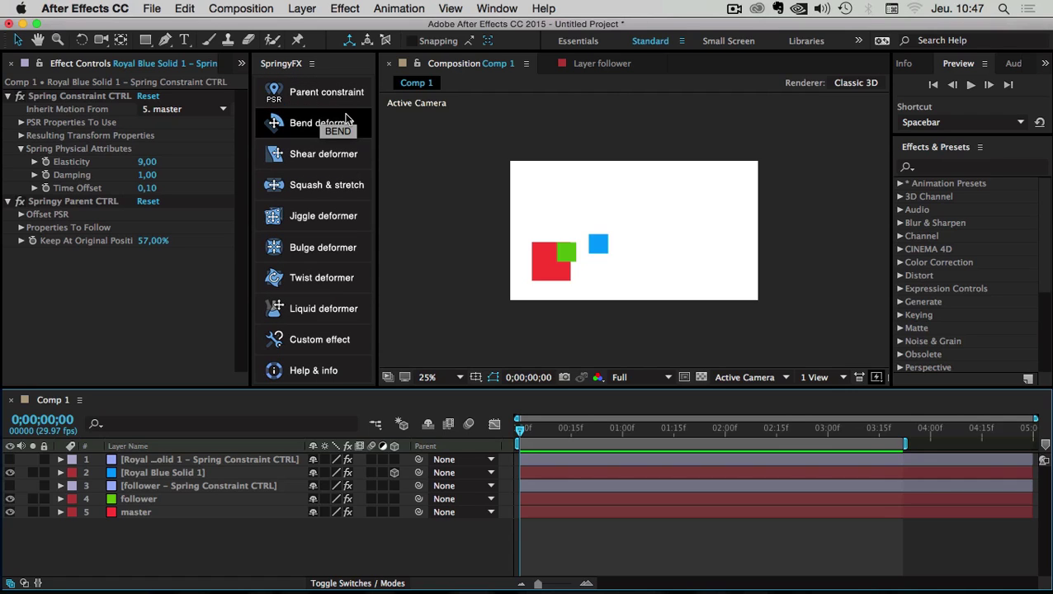
pyautogui.click(139, 499)
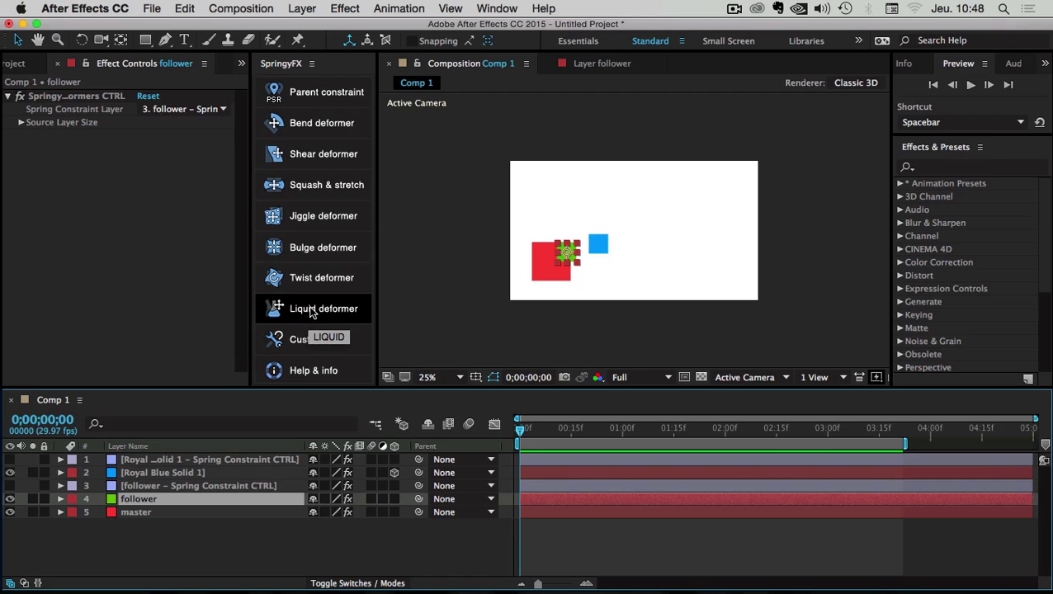
pyautogui.click(132, 536)
pyautogui.click(138, 499)
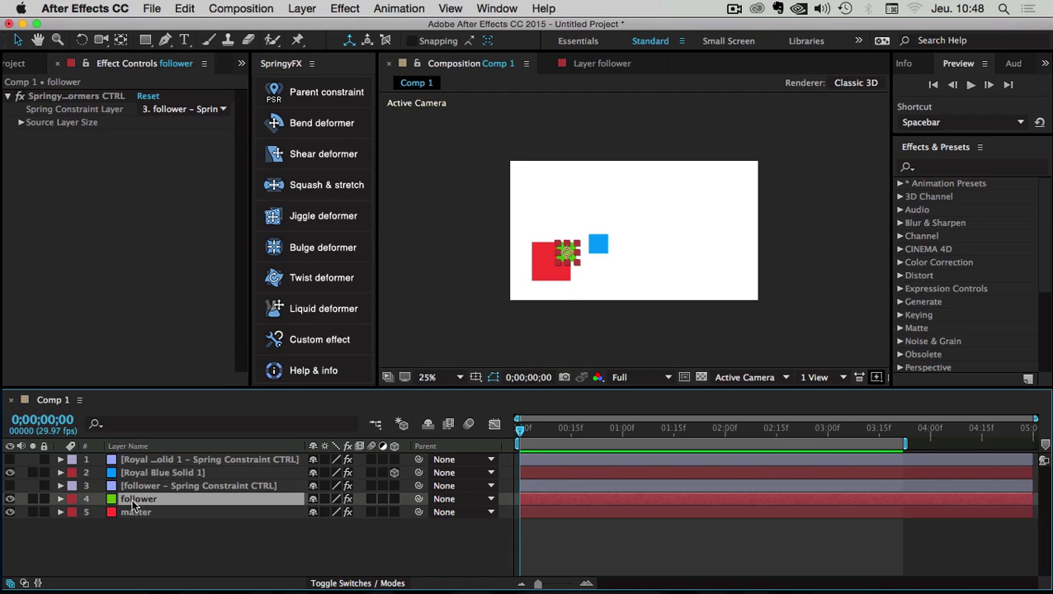
pyautogui.click(141, 474)
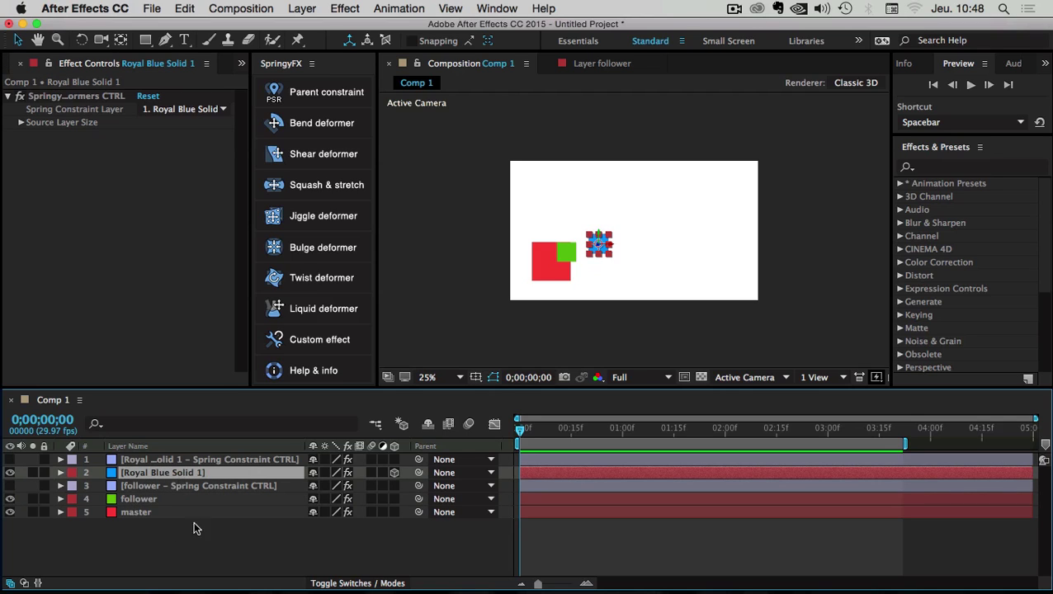
pyautogui.click(133, 538)
pyautogui.click(139, 502)
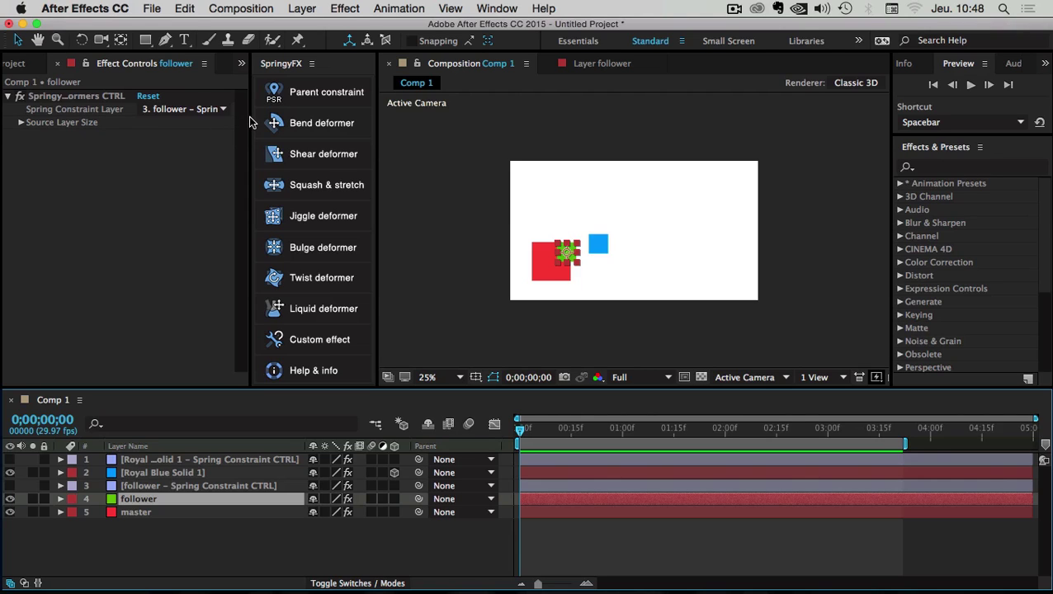
# Examine the follower's Spring Constraint Layer choices and the Spring Constraint and Springy Parent effects on its Spring Constraint CTRL layer.
pyautogui.click(54, 96)
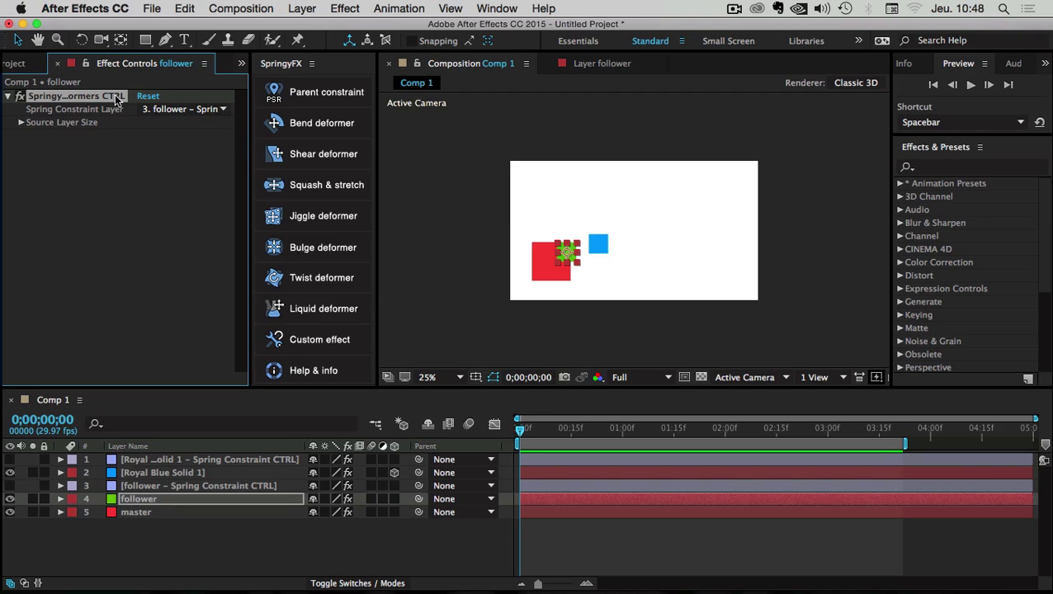
pyautogui.click(155, 111)
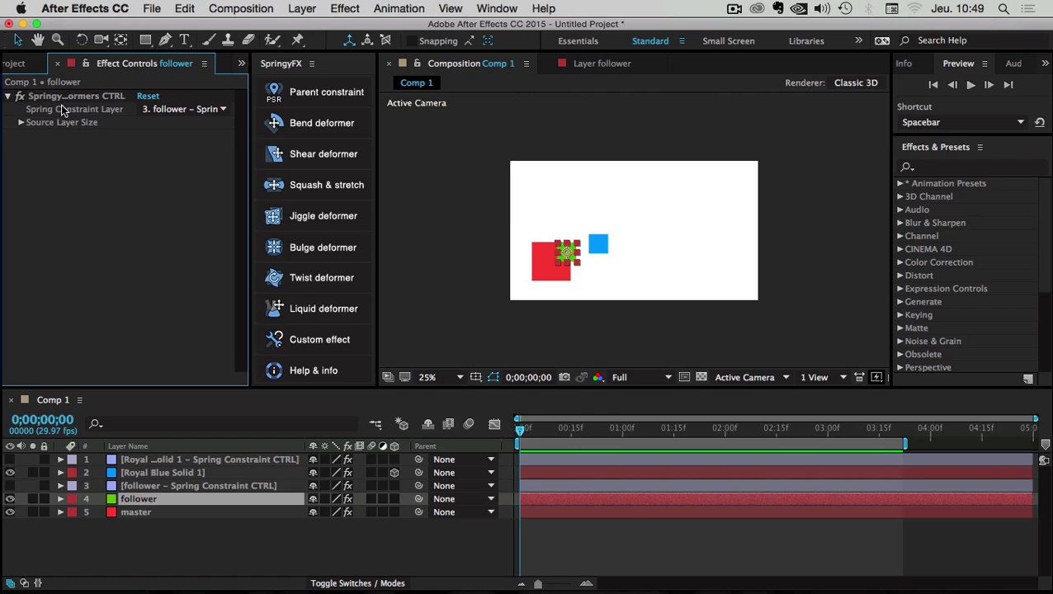
pyautogui.click(221, 111)
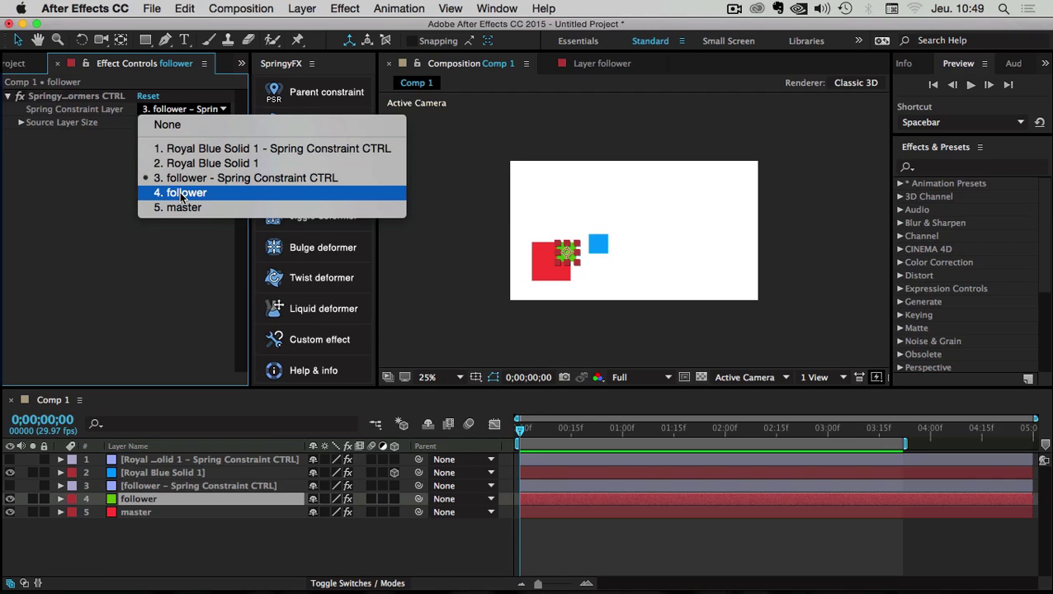
pyautogui.click(135, 505)
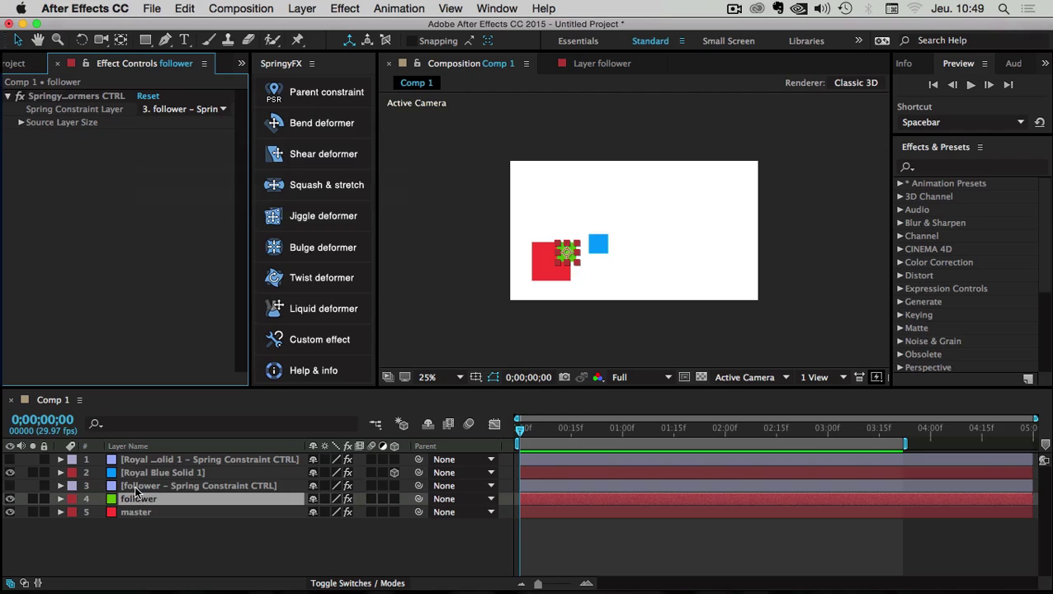
pyautogui.click(135, 489)
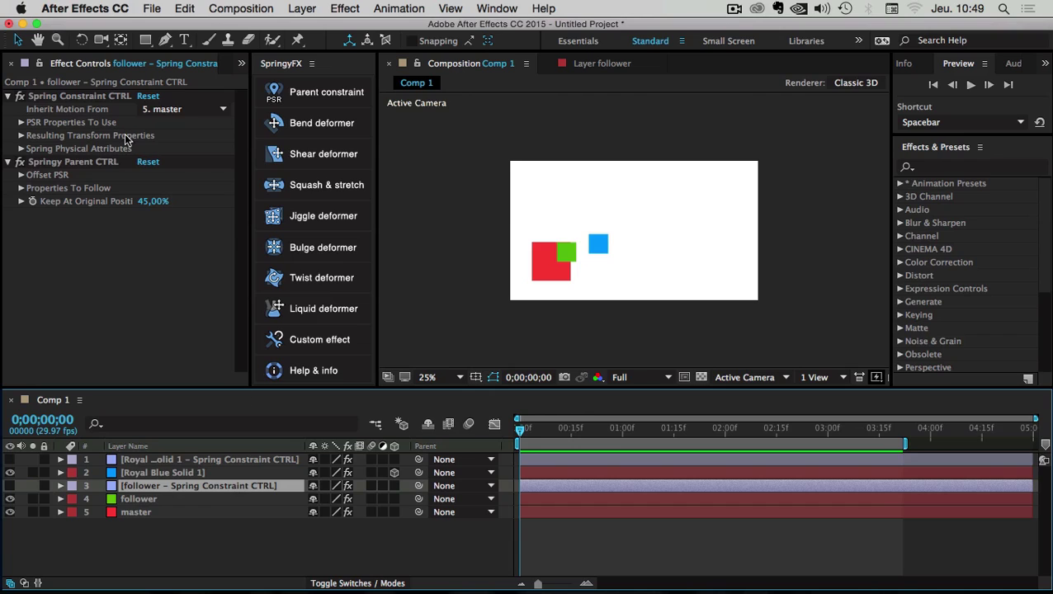
pyautogui.click(71, 97)
pyautogui.press('super+a')
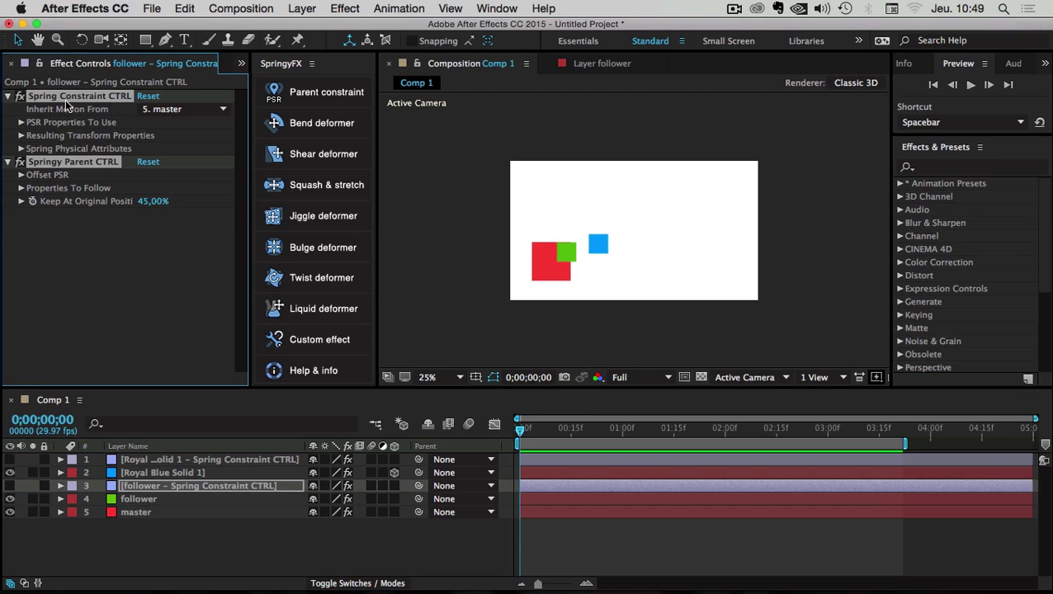
pyautogui.click(136, 501)
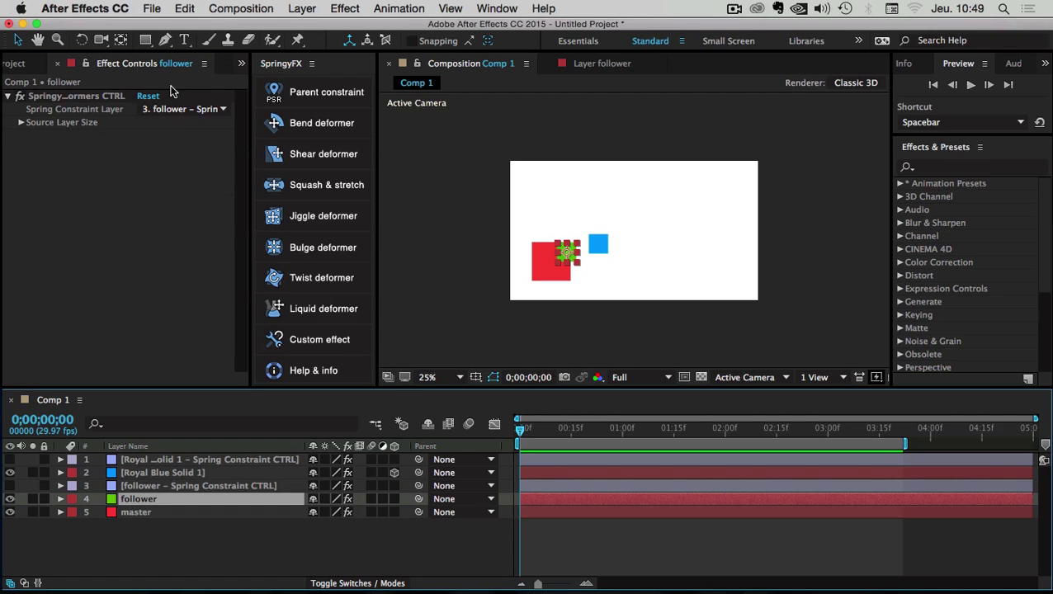
pyautogui.click(221, 110)
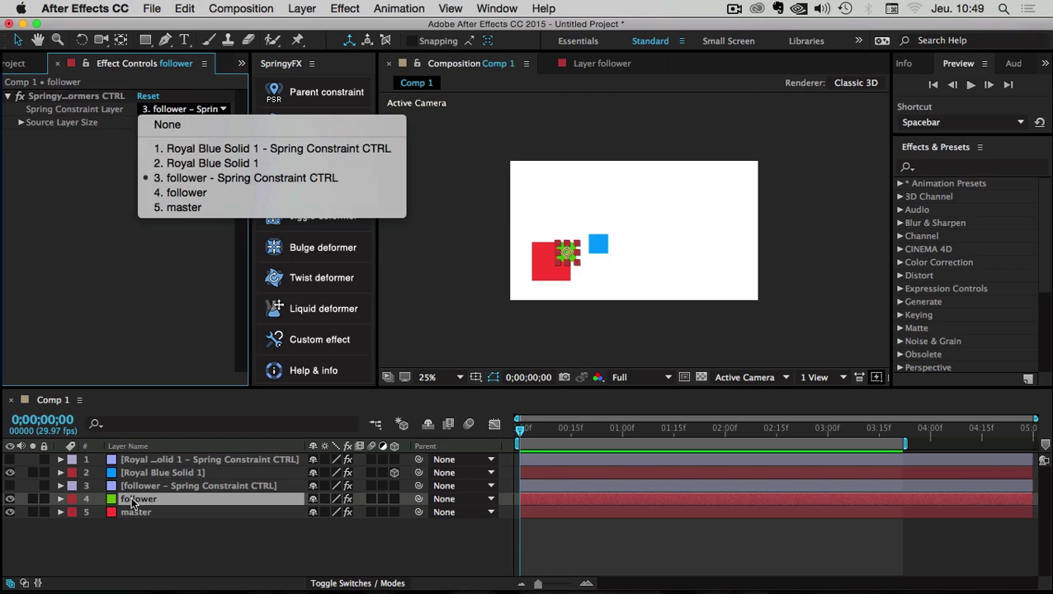
pyautogui.click(65, 168)
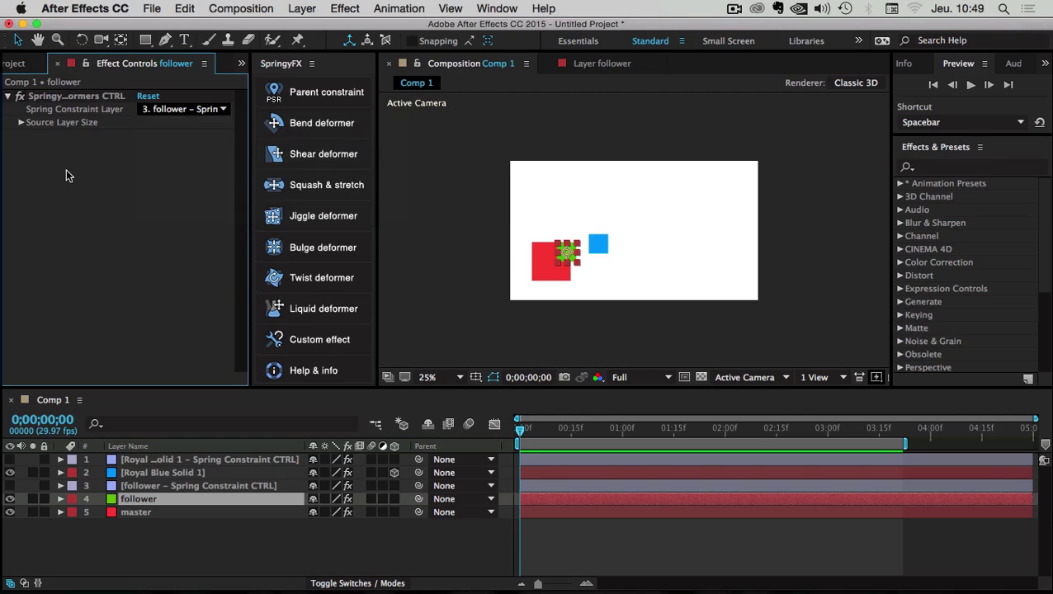
# Delete the springy deformers CTRL effect from the follower layer.
pyautogui.click(56, 97)
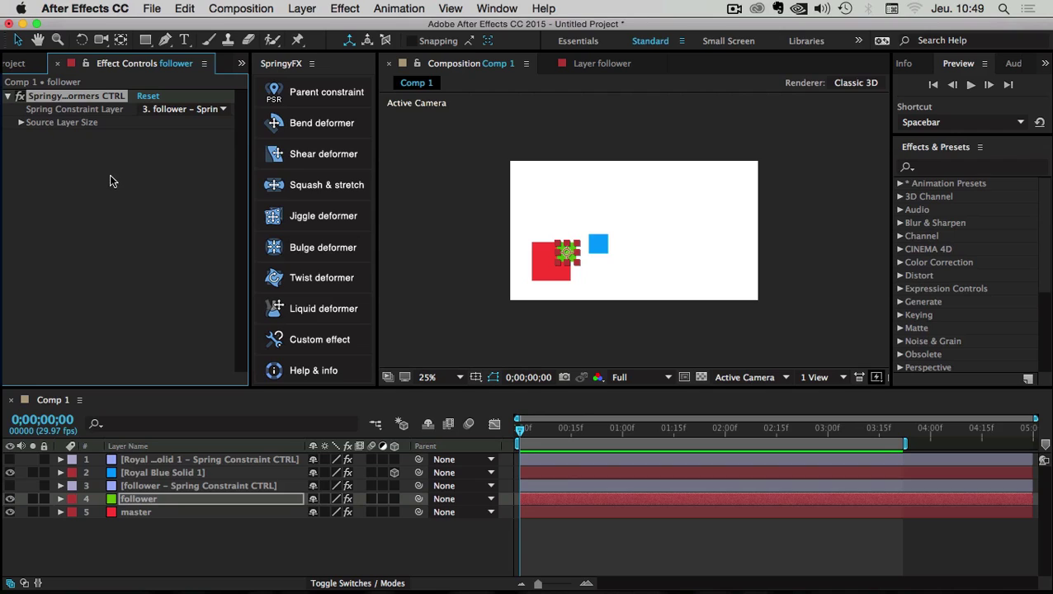
pyautogui.click(67, 100)
pyautogui.click(67, 100)
pyautogui.click(68, 169)
pyautogui.click(67, 100)
pyautogui.press('Delete')
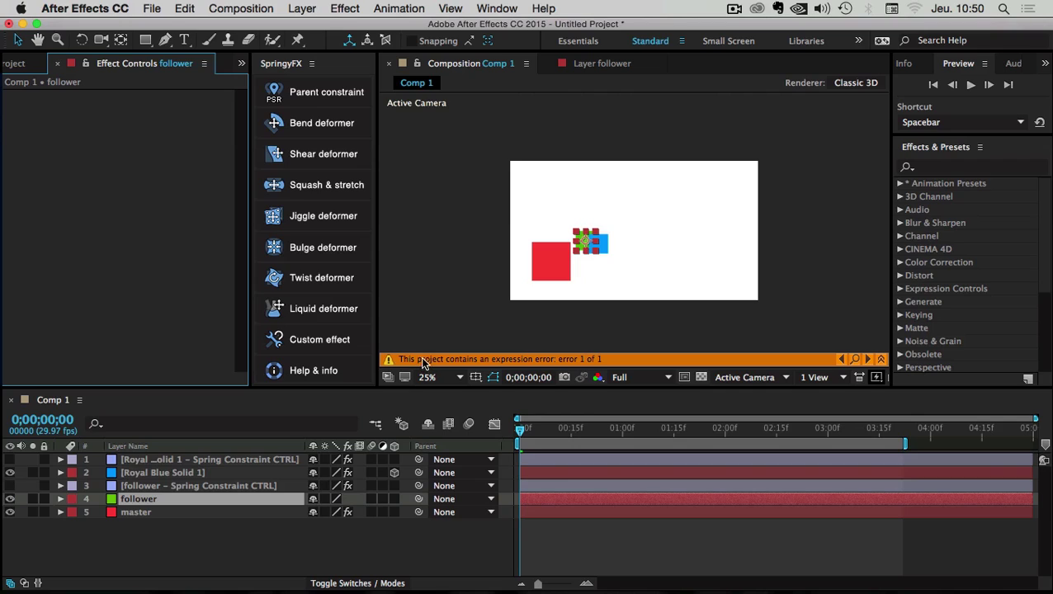
# Reveal the follower layer's Position, Scale and Rotation properties in the timeline.
pyautogui.click(135, 499)
pyautogui.press('p')
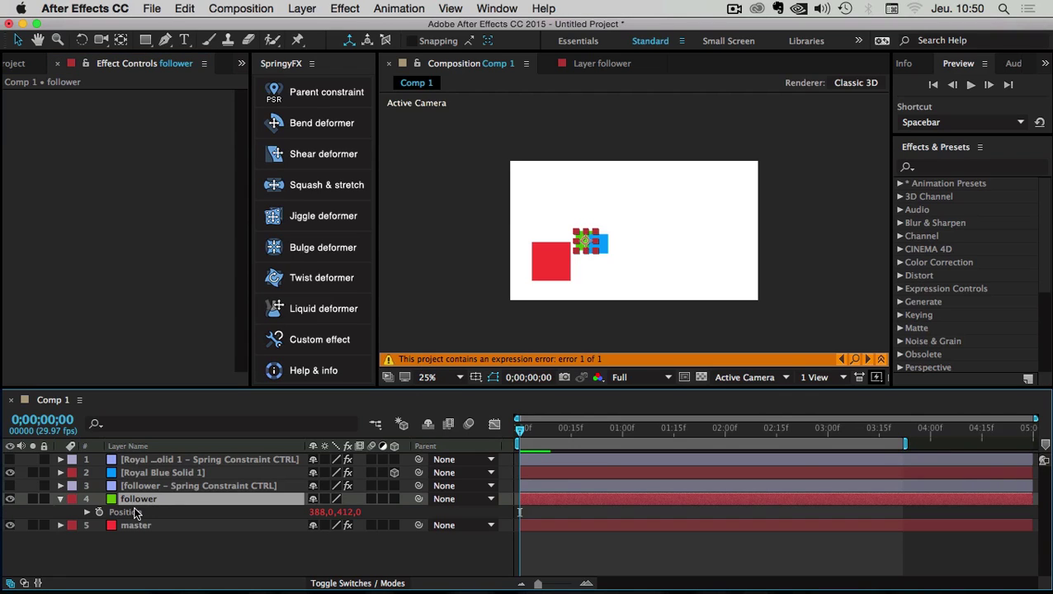
pyautogui.hotkey('shift', 's')
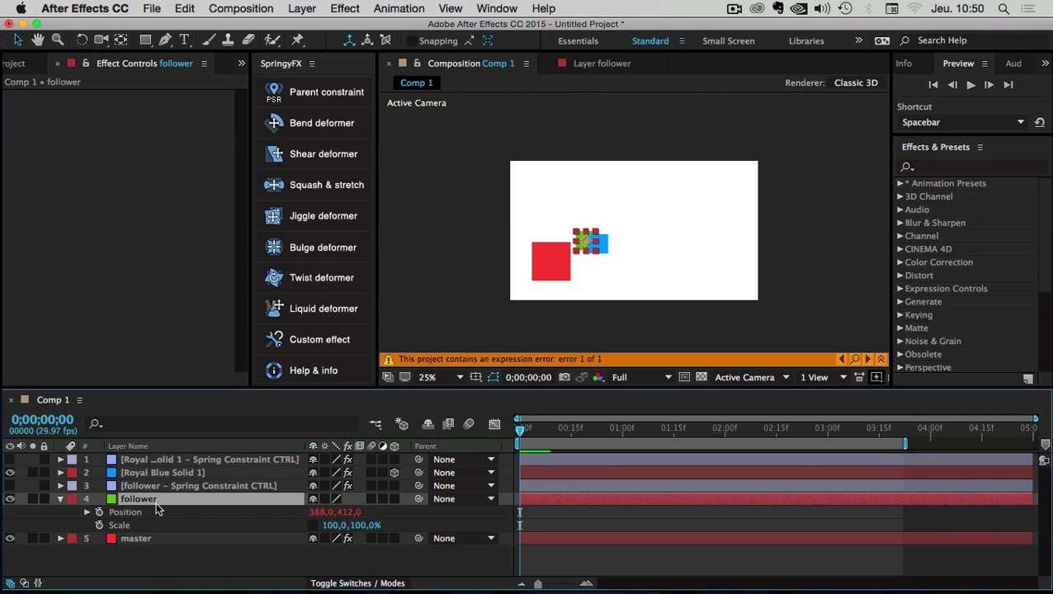
pyautogui.hotkey('shift', 'r')
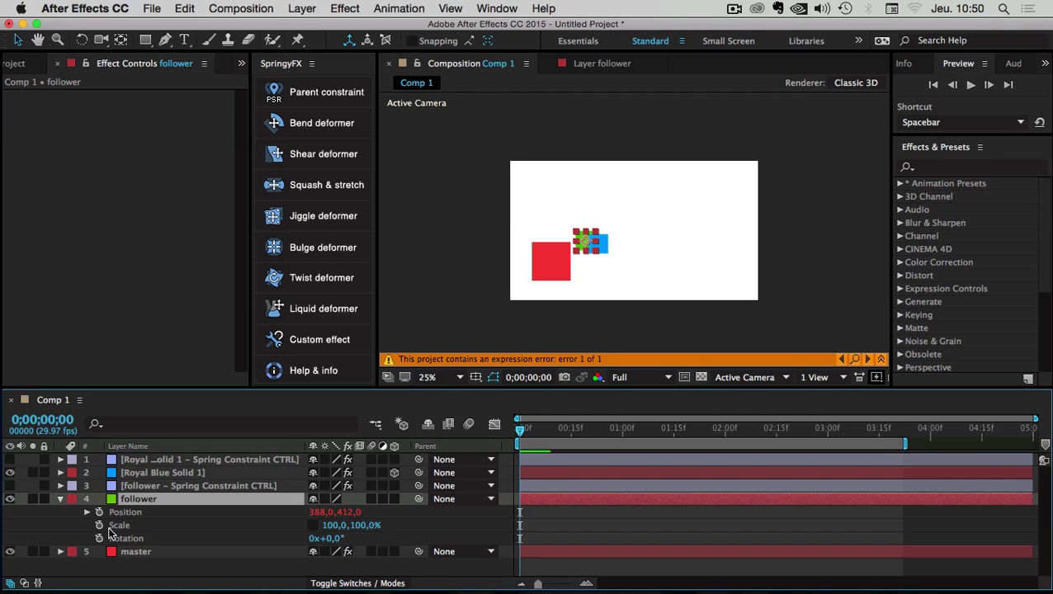
# Reveal Royal Blue Solid 1's position, scale and rotation properties, and try making it a 2D layer before undoing that change.
pyautogui.click(137, 474)
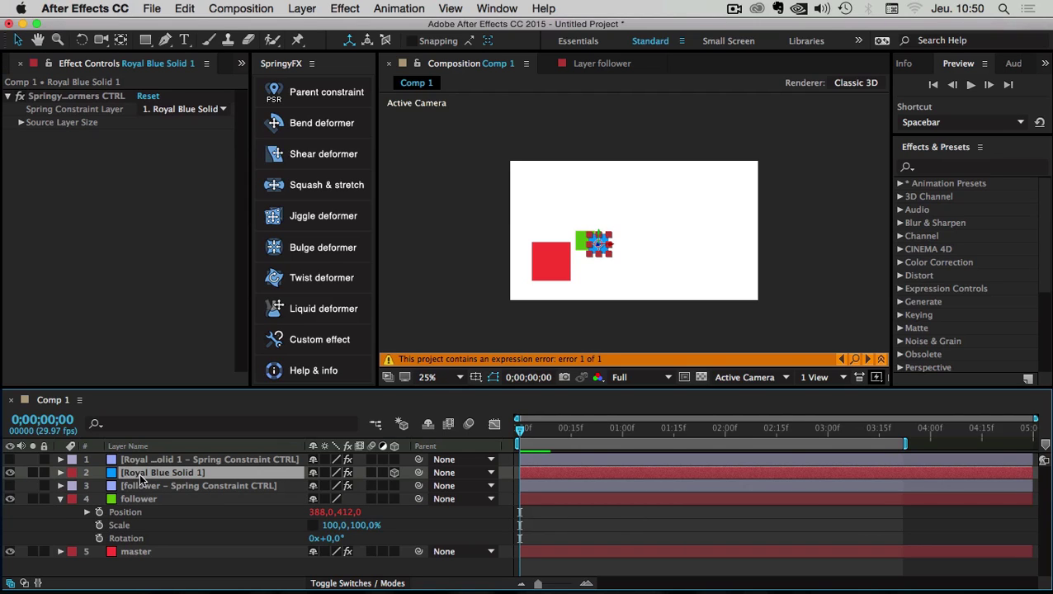
pyautogui.press('p')
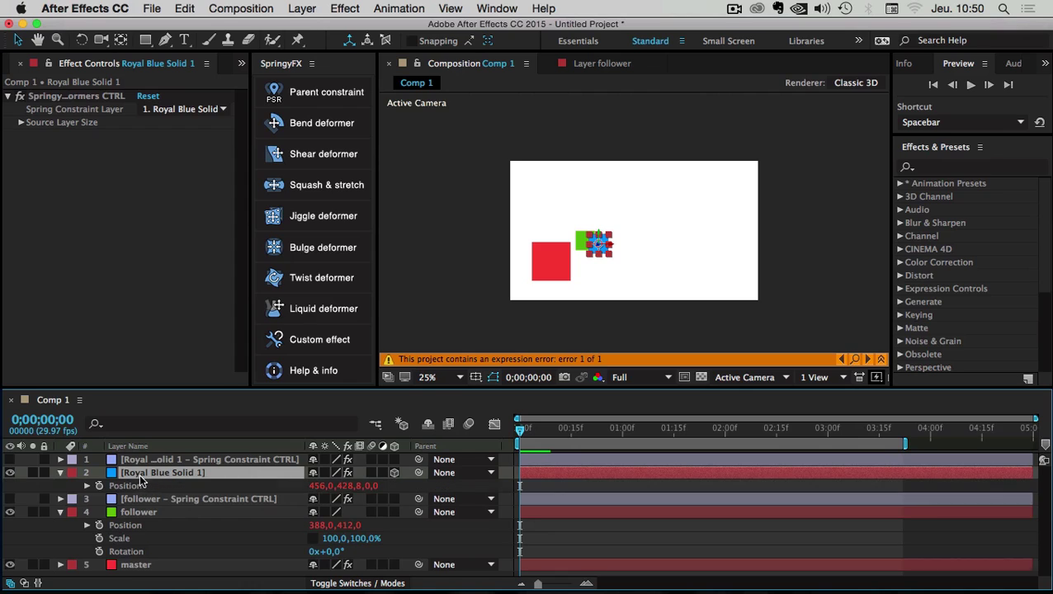
pyautogui.hotkey('shift', 's')
pyautogui.hotkey('shift', 'r')
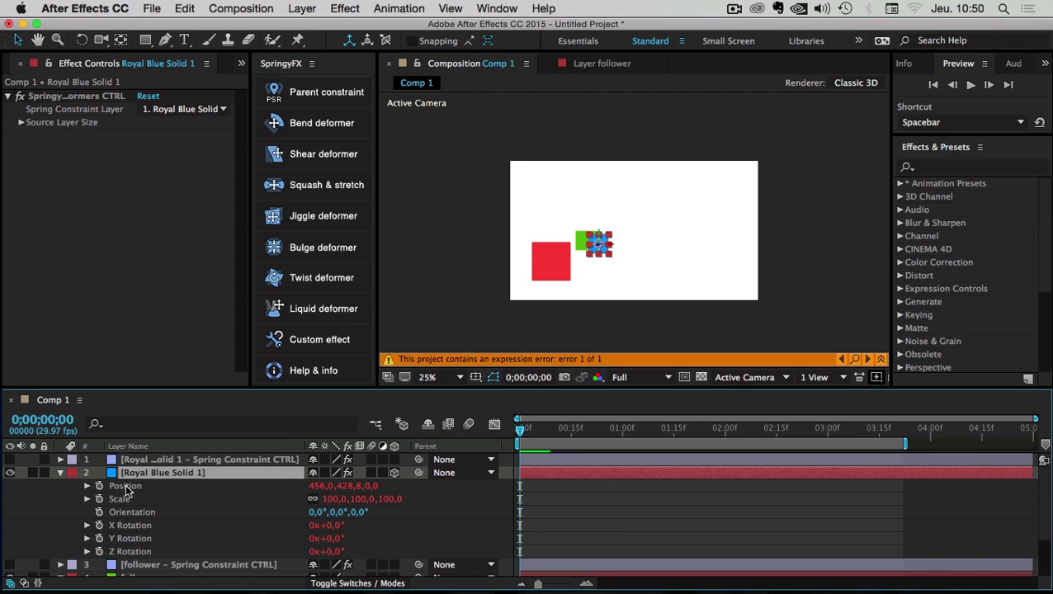
pyautogui.click(393, 474)
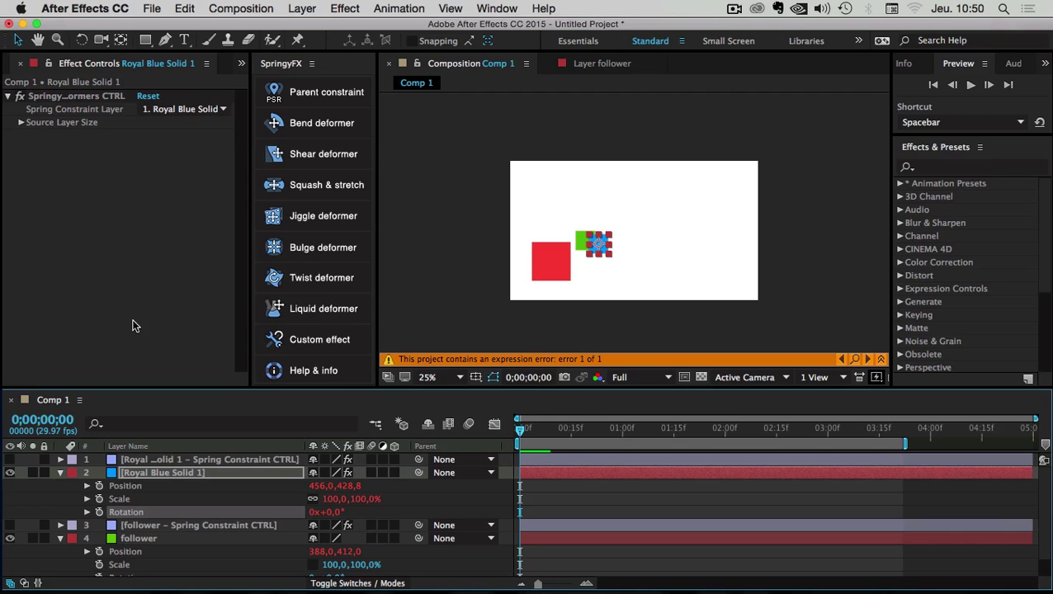
pyautogui.press('super+z')
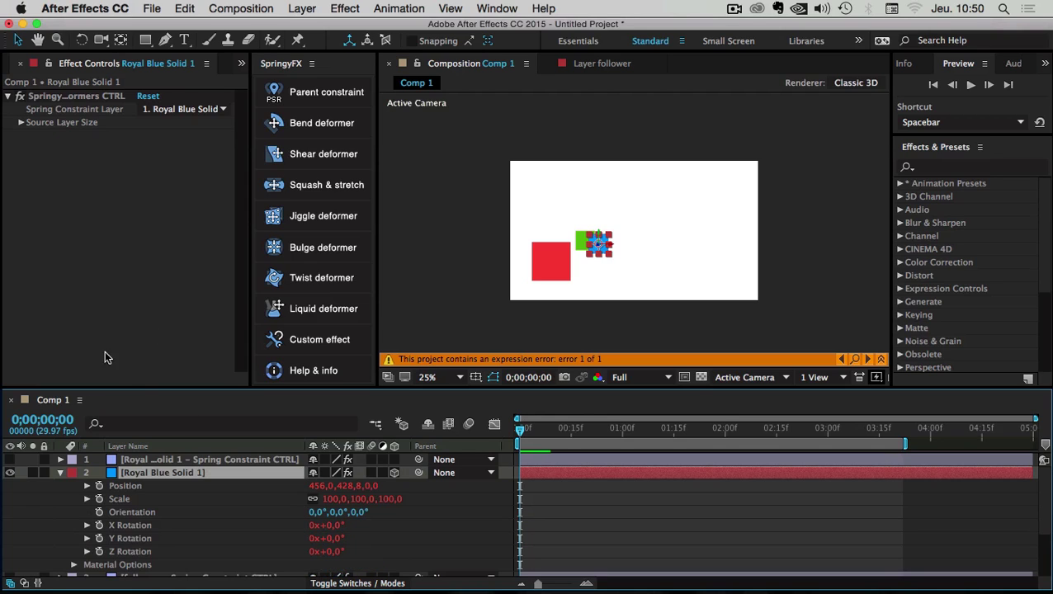
# Collapse Royal Blue Solid 1's properties and undo the deletion of the follower's springy deformers CTRL effect.
pyautogui.click(62, 471)
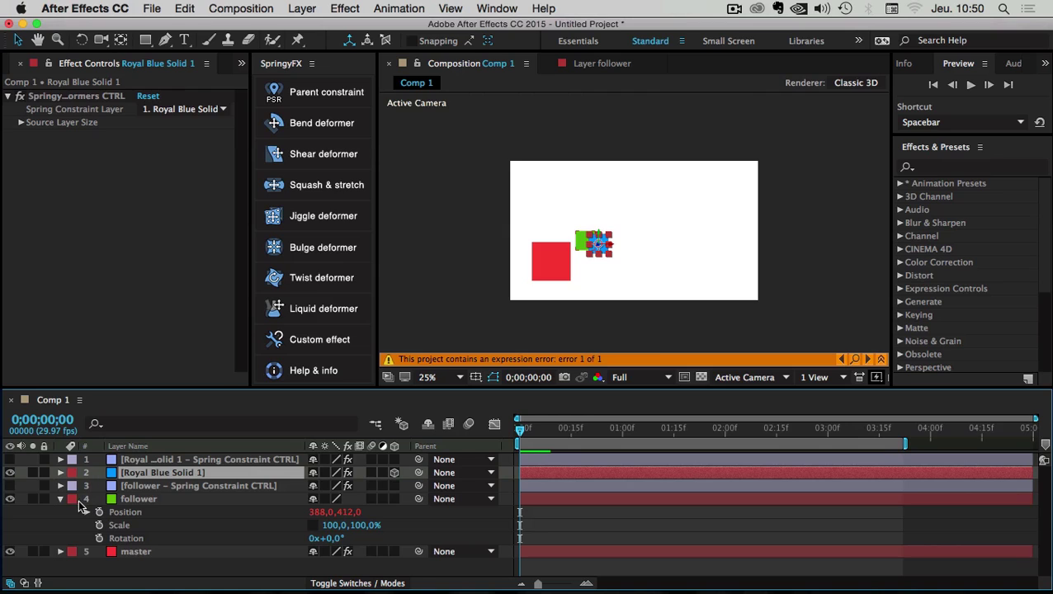
pyautogui.click(144, 497)
pyautogui.click(177, 170)
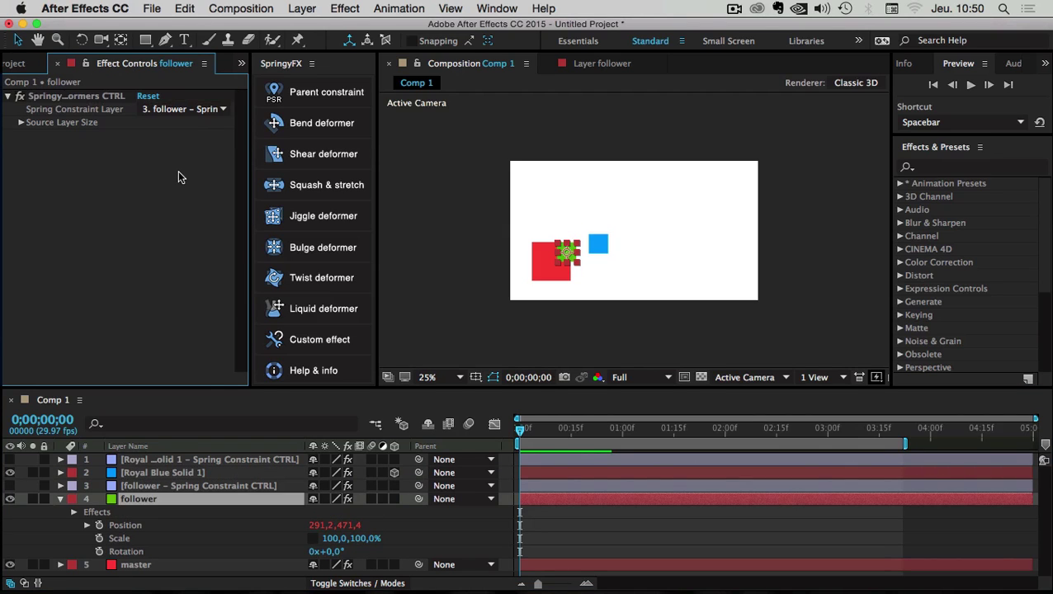
# Set the follower's Spring Constraint Layer to Royal Blue Solid 1 - Spring Constraint CTRL.
pyautogui.click(55, 96)
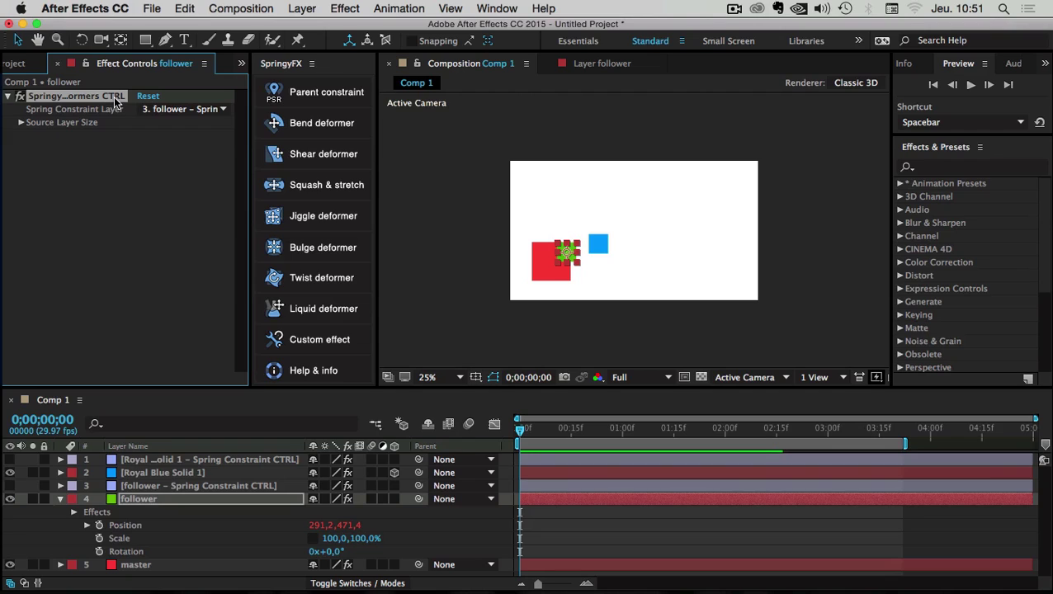
pyautogui.click(136, 236)
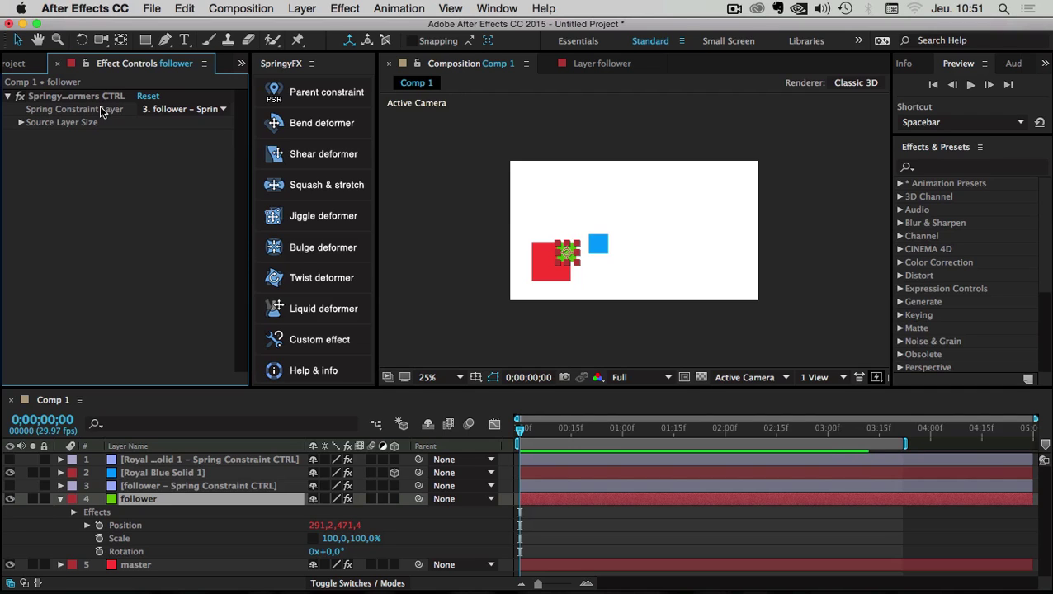
pyautogui.click(216, 109)
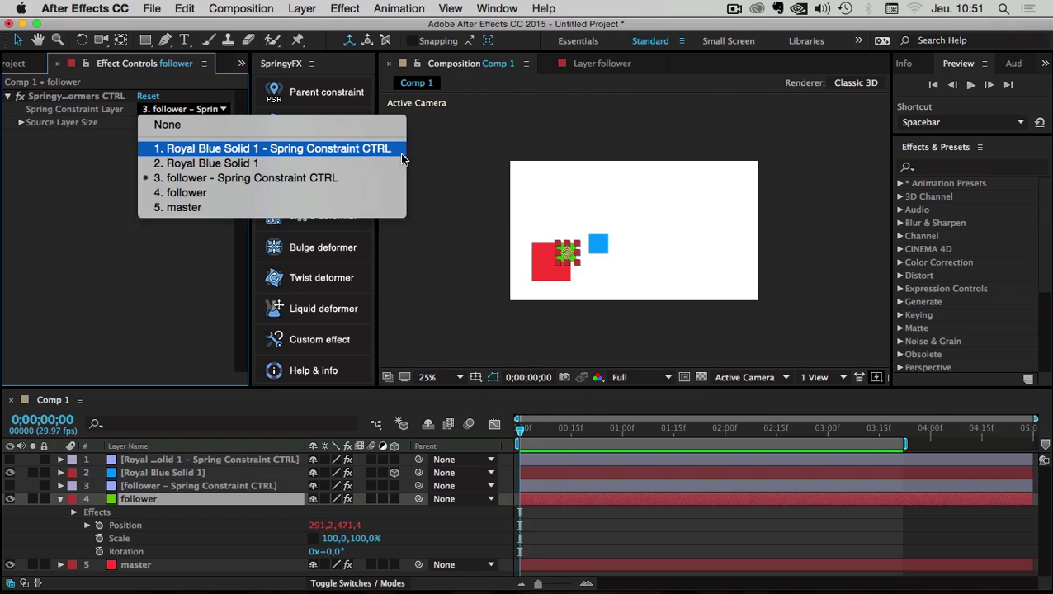
pyautogui.click(104, 512)
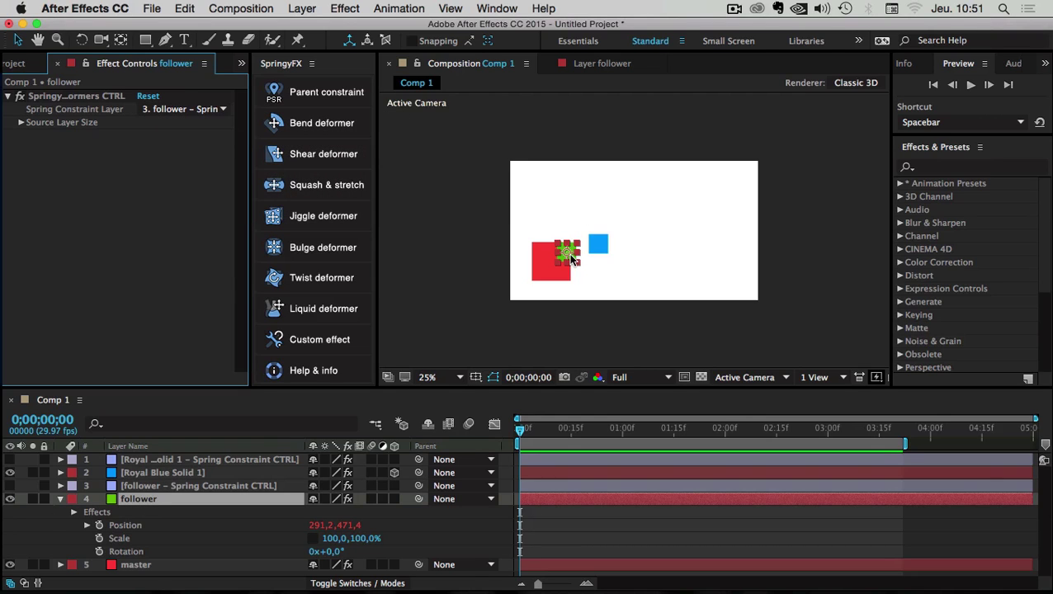
pyautogui.click(133, 499)
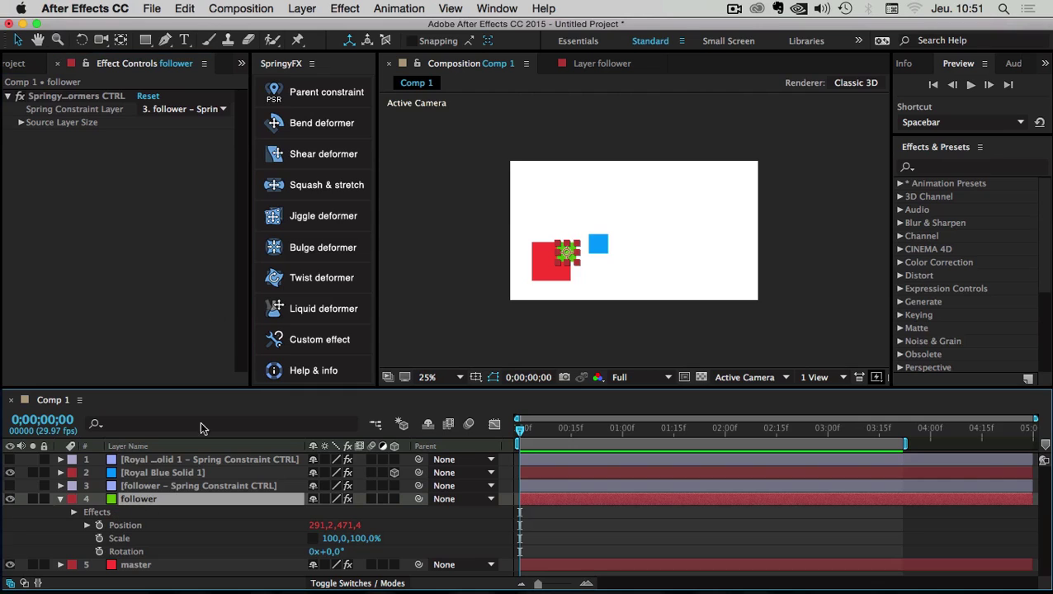
pyautogui.click(89, 118)
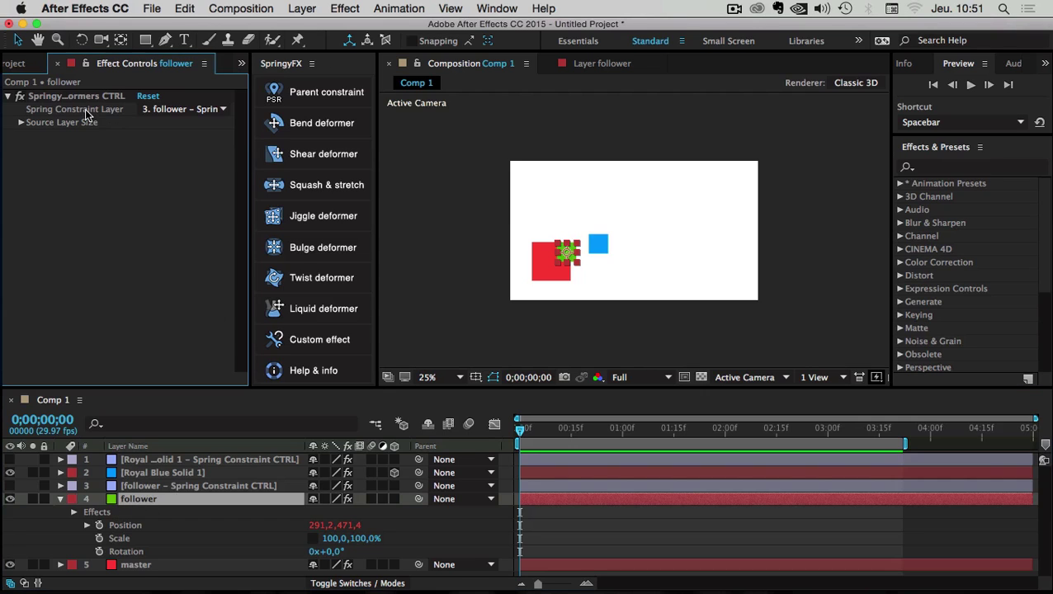
pyautogui.click(222, 114)
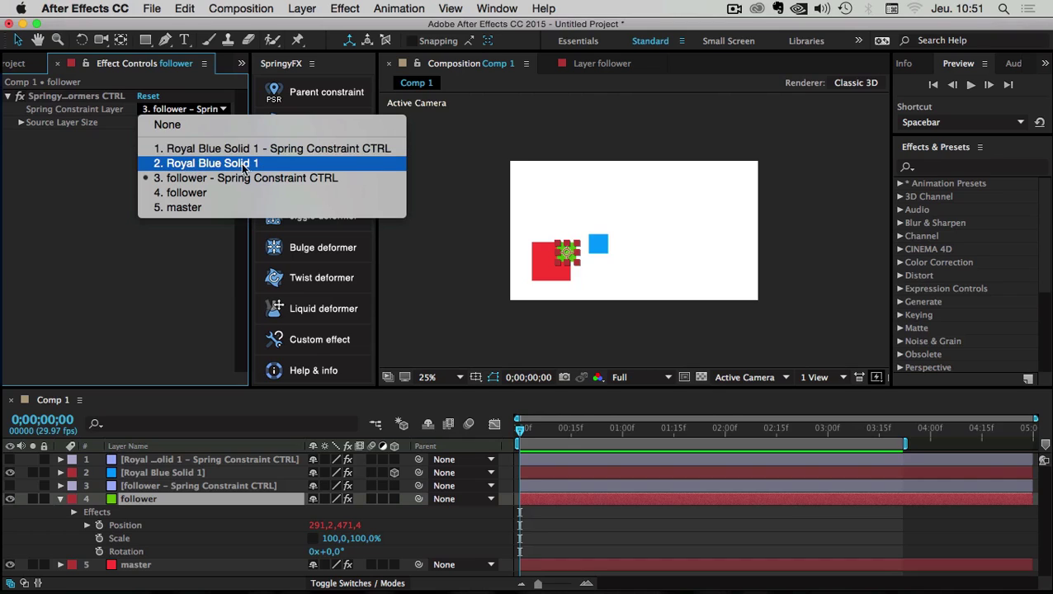
pyautogui.click(290, 147)
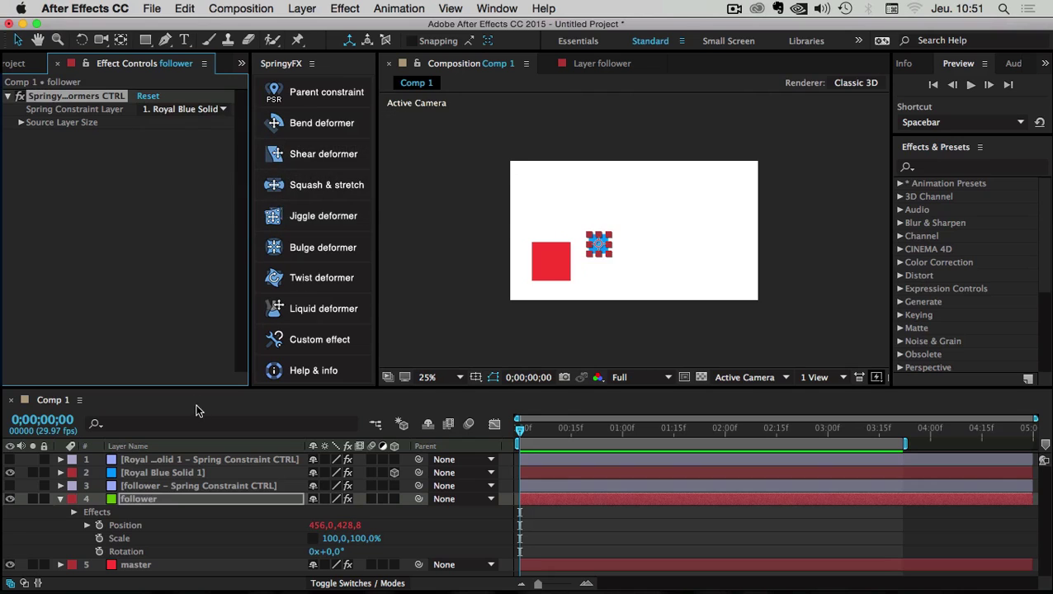
# Compare the effects on Royal Blue Solid 1 - Spring Constraint CTRL with the follower's springy deformers CTRL, including its Source Layer Size.
pyautogui.click(185, 459)
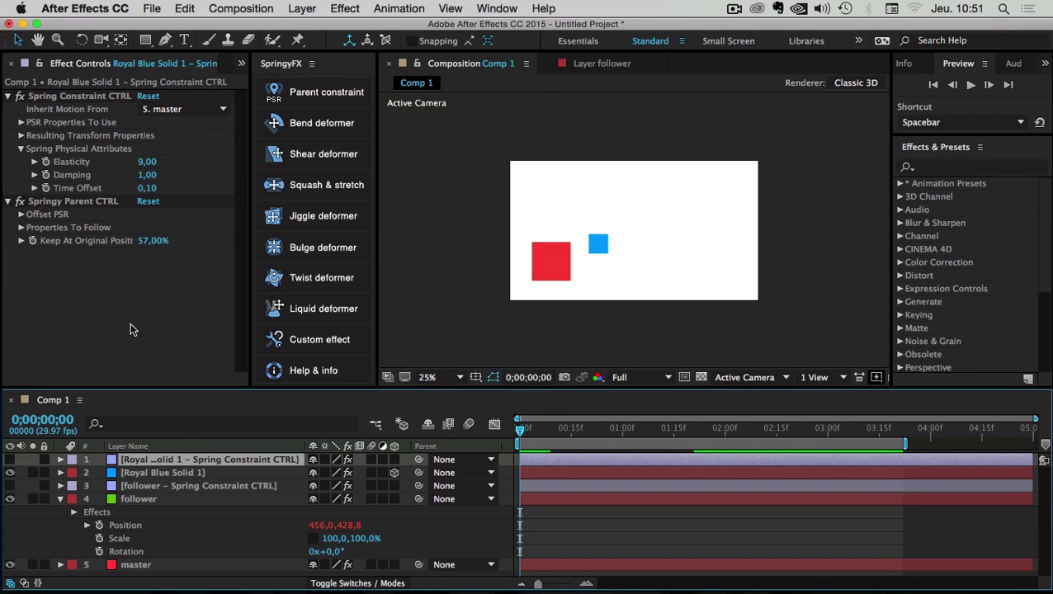
pyautogui.click(141, 500)
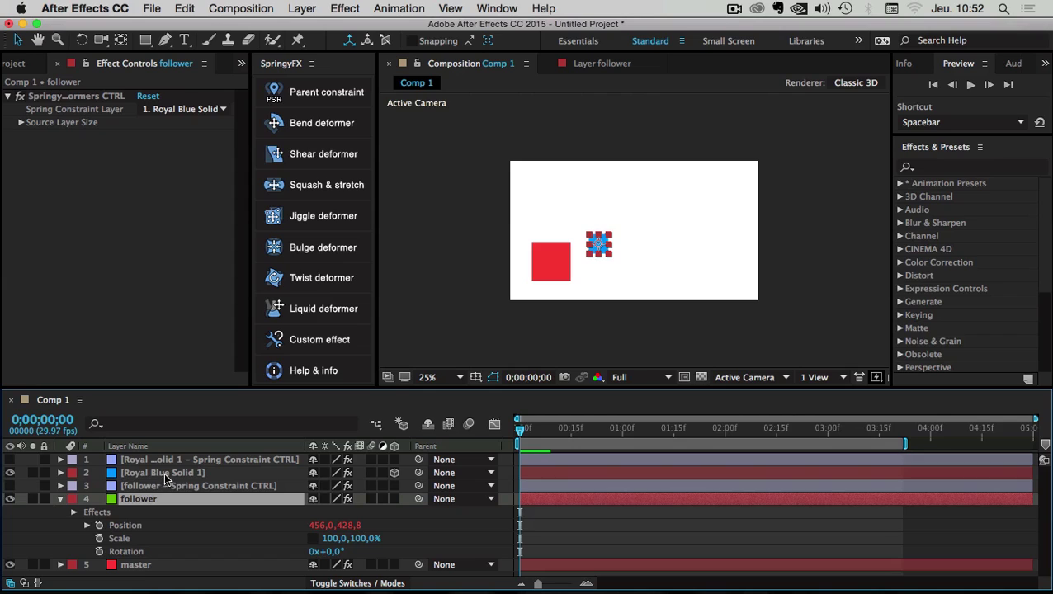
pyautogui.keyDown('super'); pyautogui.click(139, 478); pyautogui.keyUp('super')
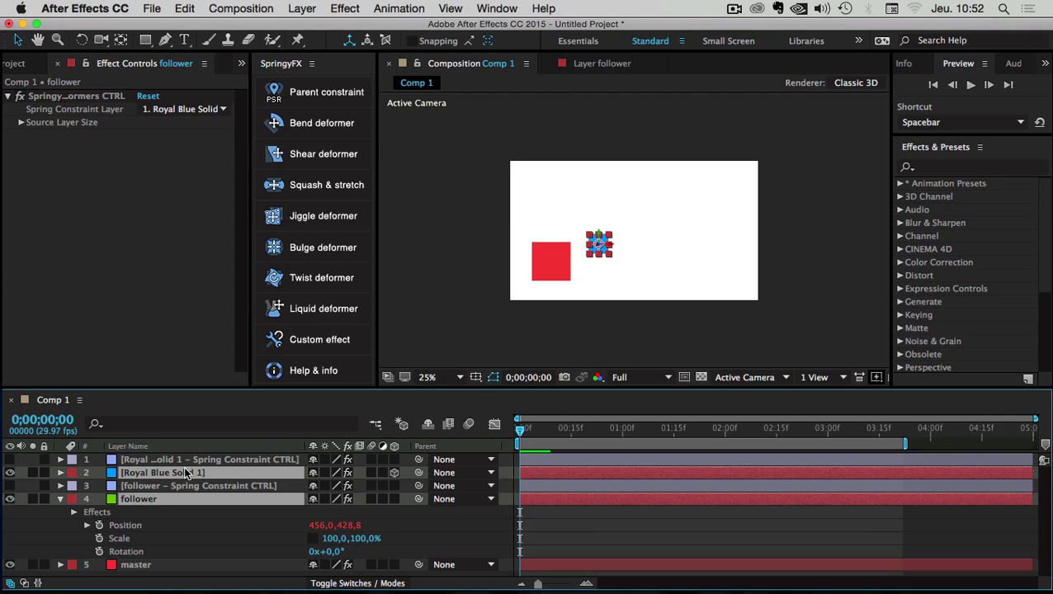
pyautogui.click(157, 459)
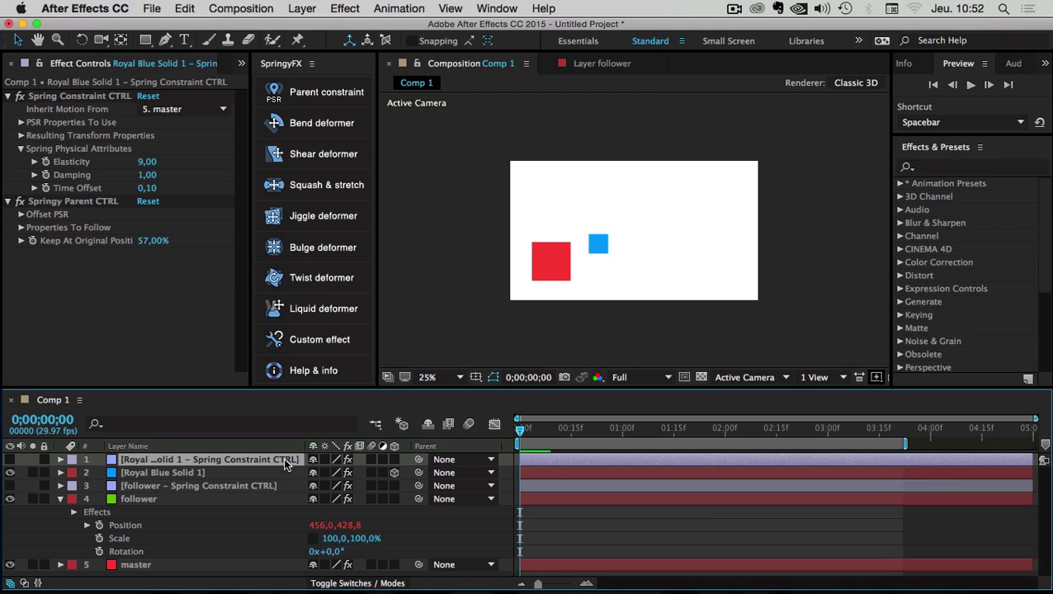
pyautogui.click(148, 499)
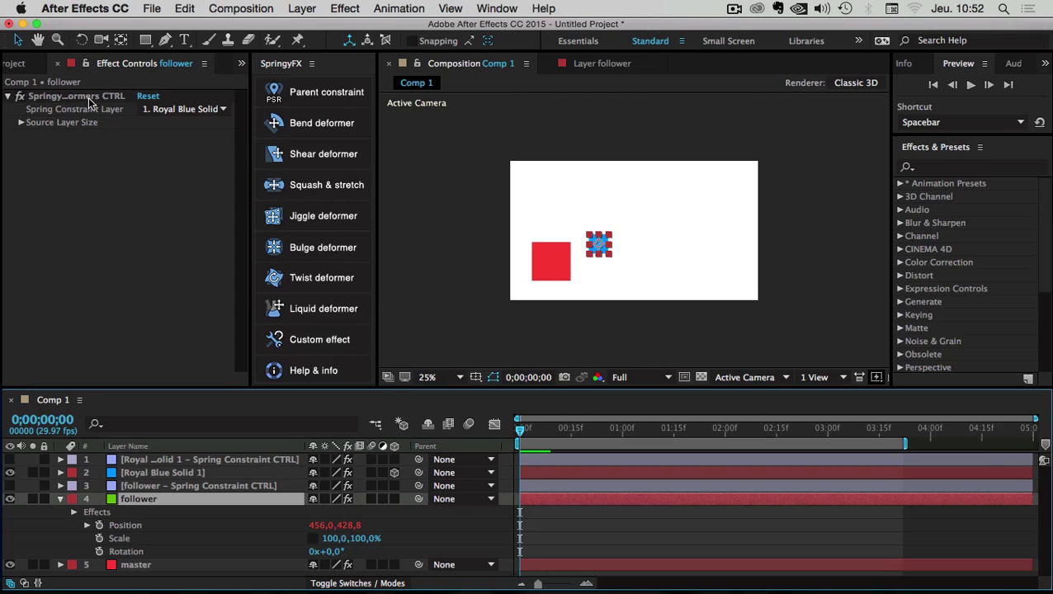
pyautogui.click(21, 123)
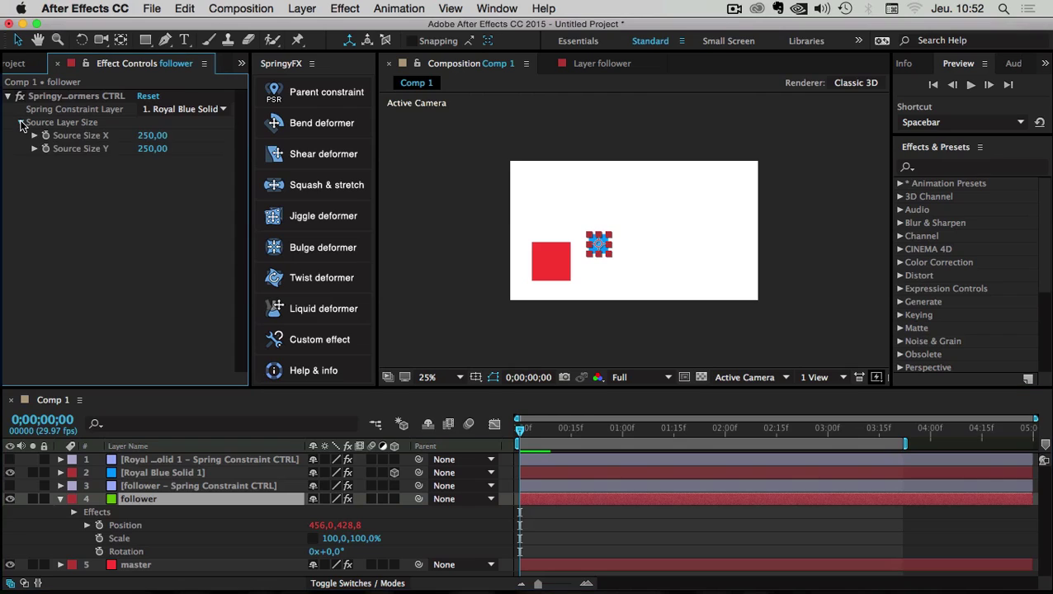
pyautogui.click(22, 124)
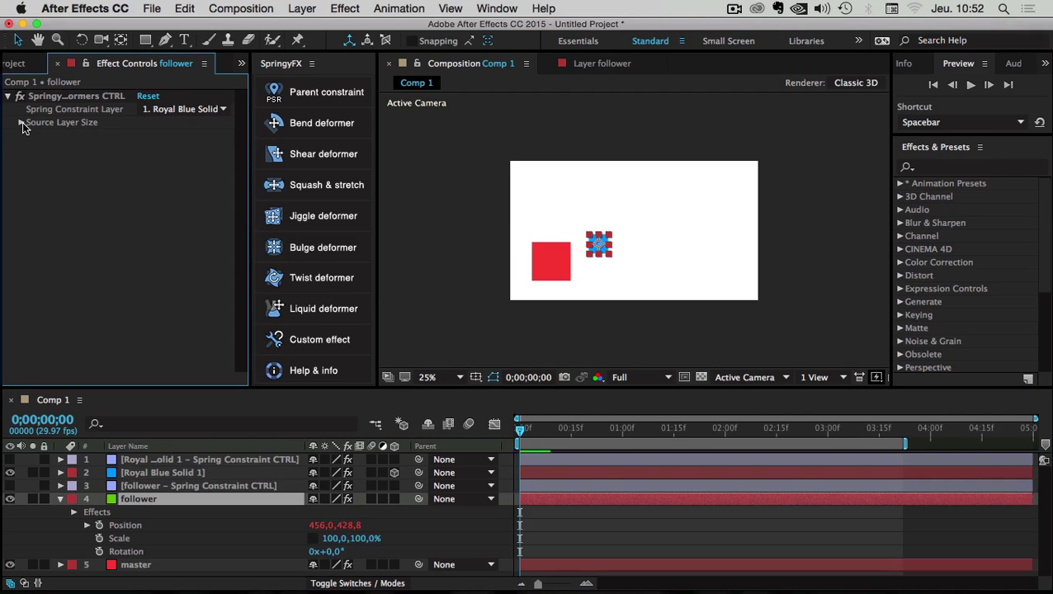
pyautogui.click(22, 123)
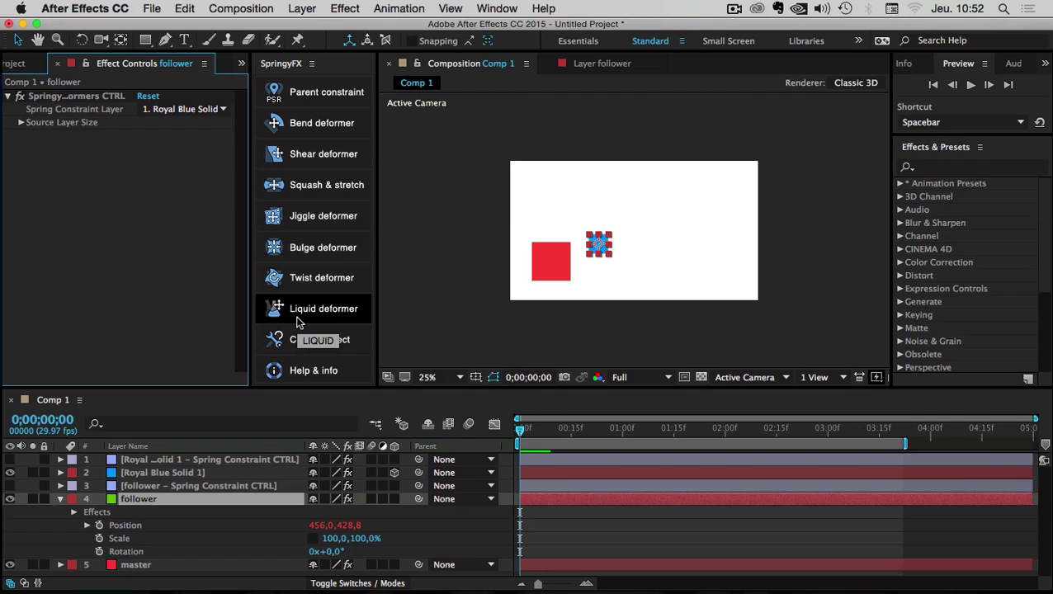
pyautogui.click(22, 123)
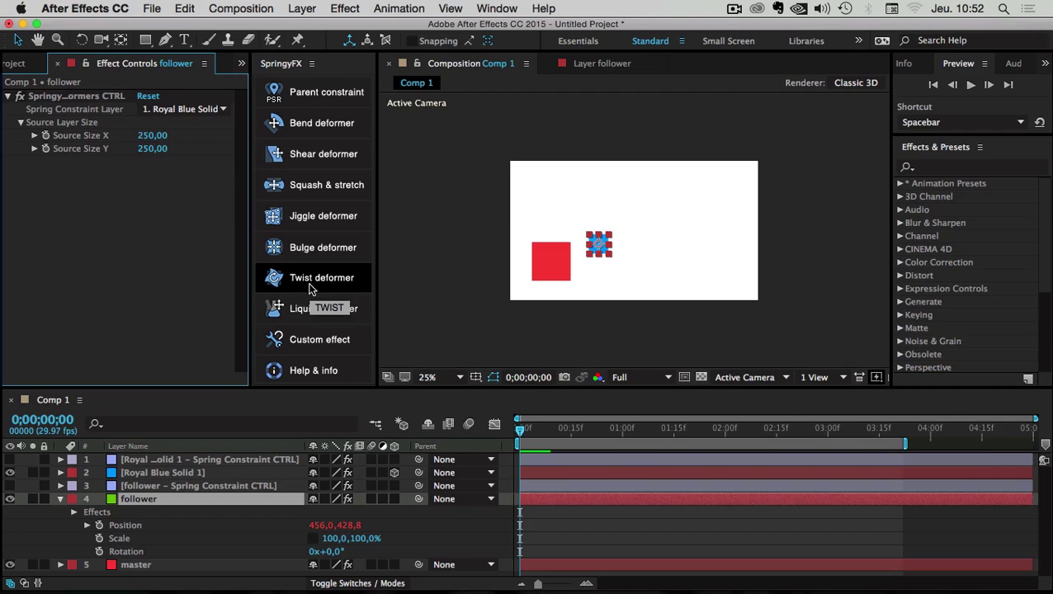
pyautogui.click(22, 123)
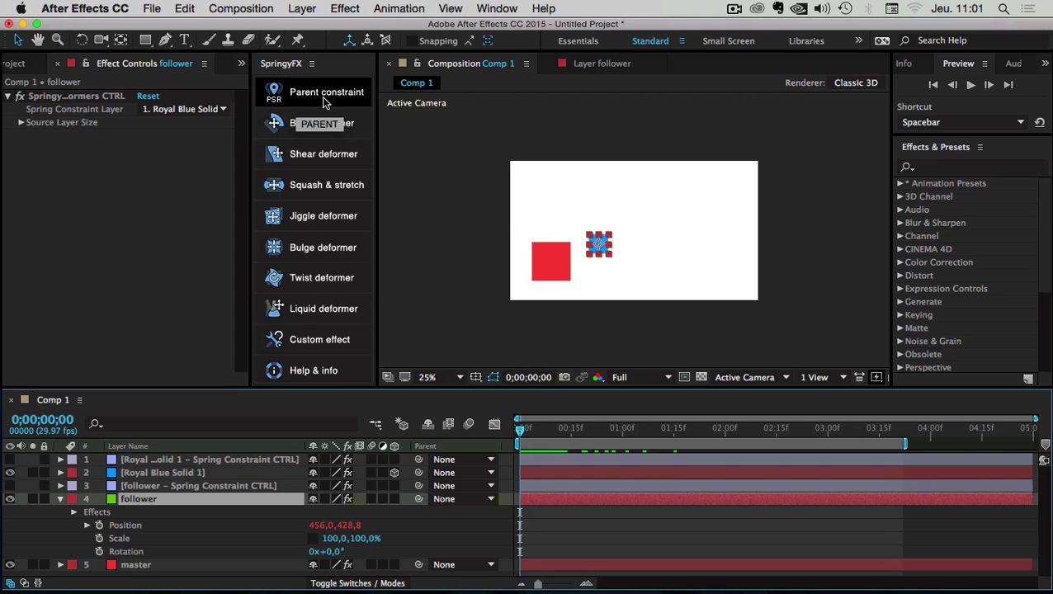
# Create a new composition named Comp 2 with the HDV/HDTV 720 29.97 preset, 1280 x 720 px, five seconds long.
pyautogui.click(243, 9)
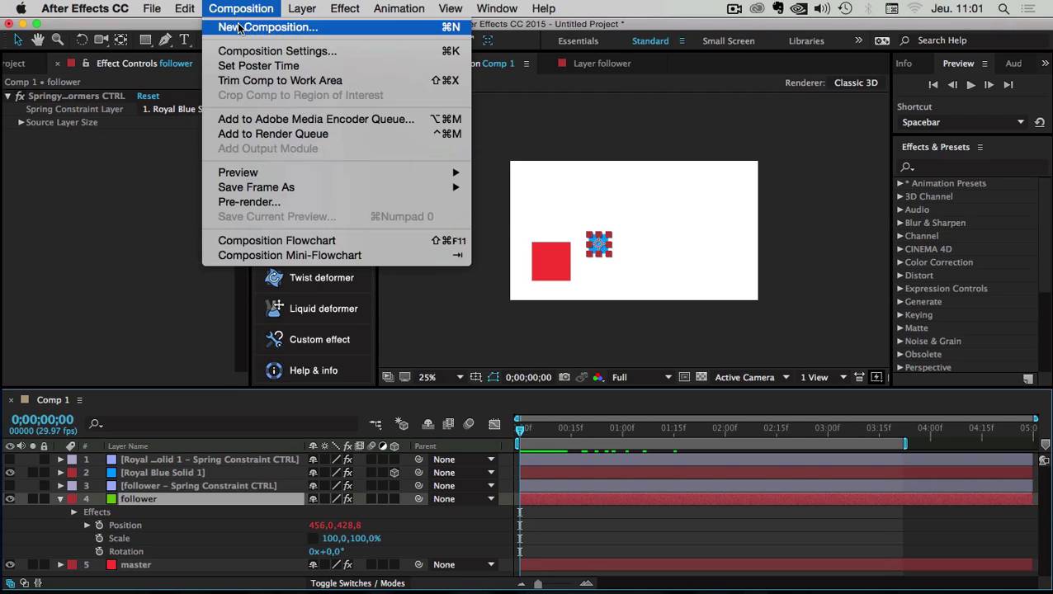
pyautogui.click(238, 28)
pyautogui.moveTo(501, 104); pyautogui.dragTo(424, 107)
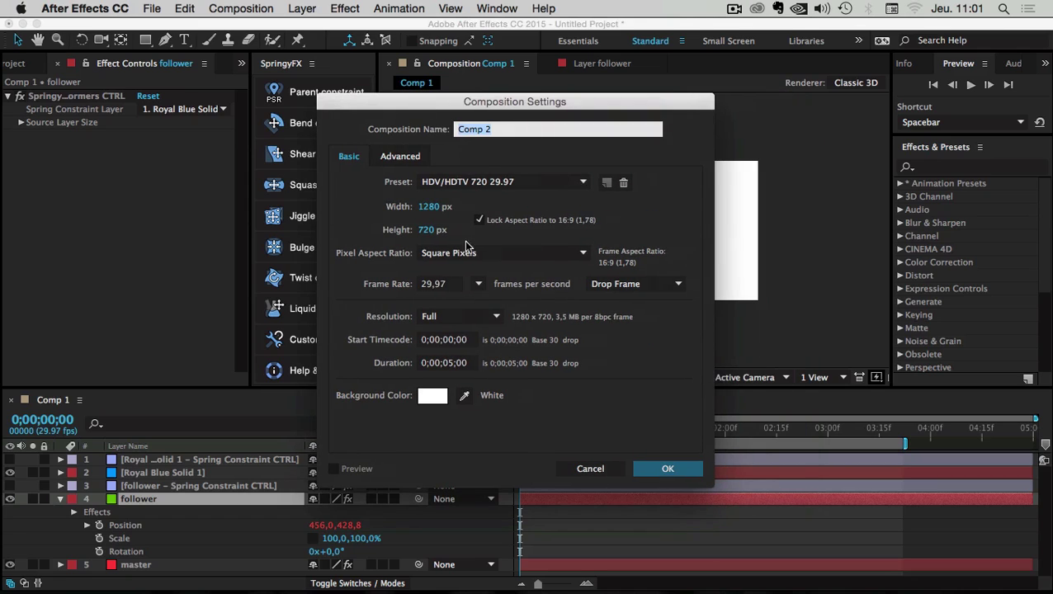
pyautogui.click(669, 469)
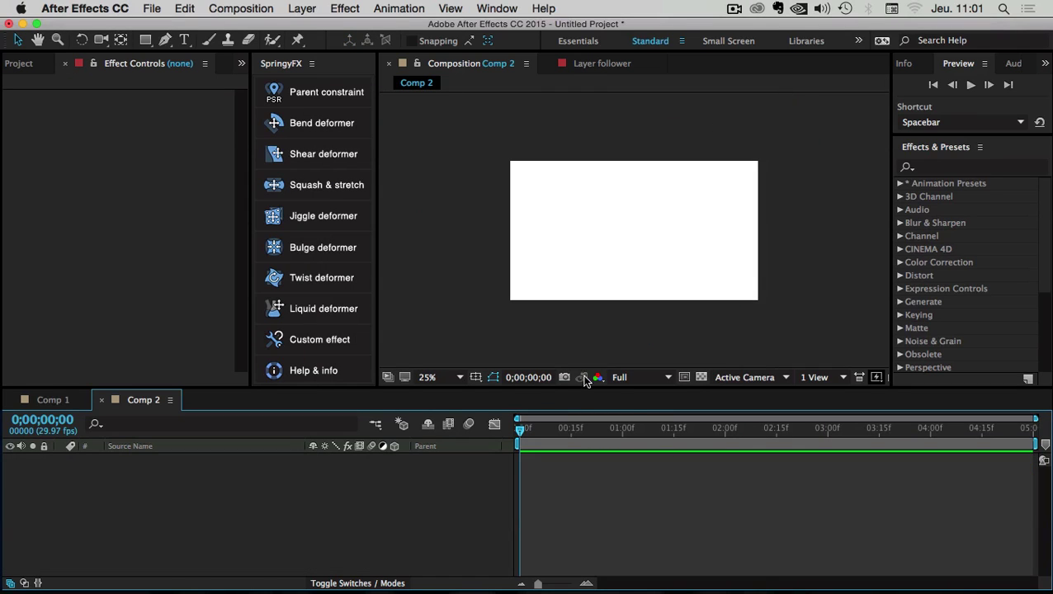
# Open the RubberHose script, shrink its floating window and place it clear of the composition view.
pyautogui.click(487, 10)
pyautogui.scroll(-3, 566, 363)
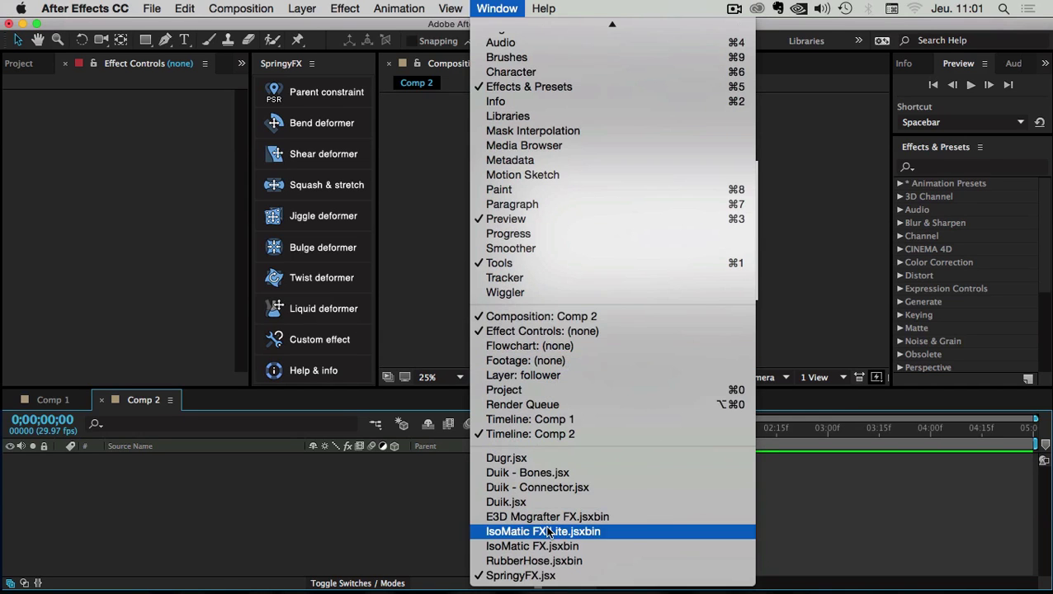
pyautogui.click(534, 562)
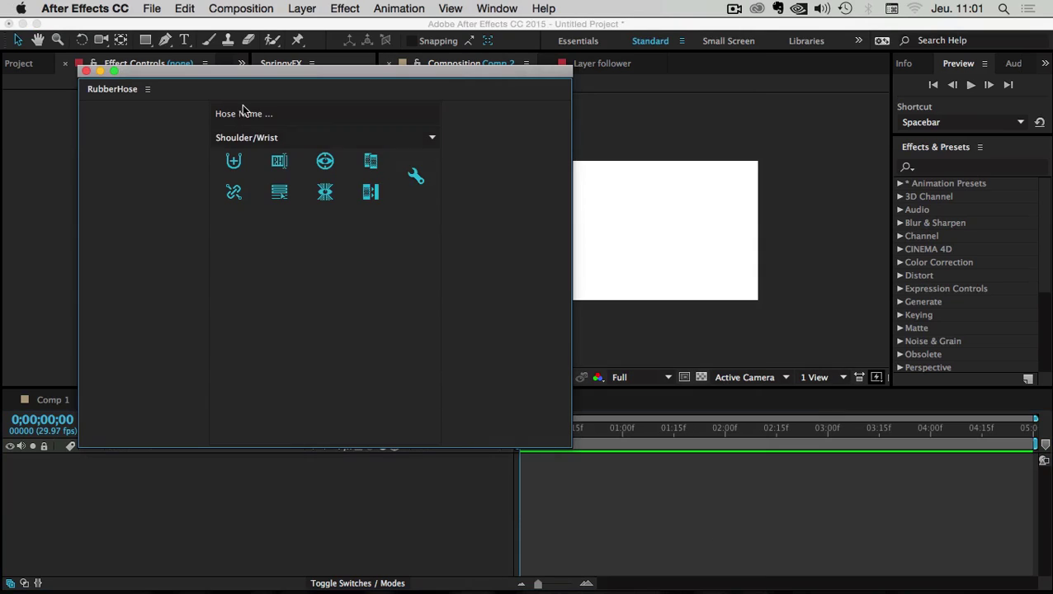
pyautogui.moveTo(573, 452); pyautogui.dragTo(265, 252)
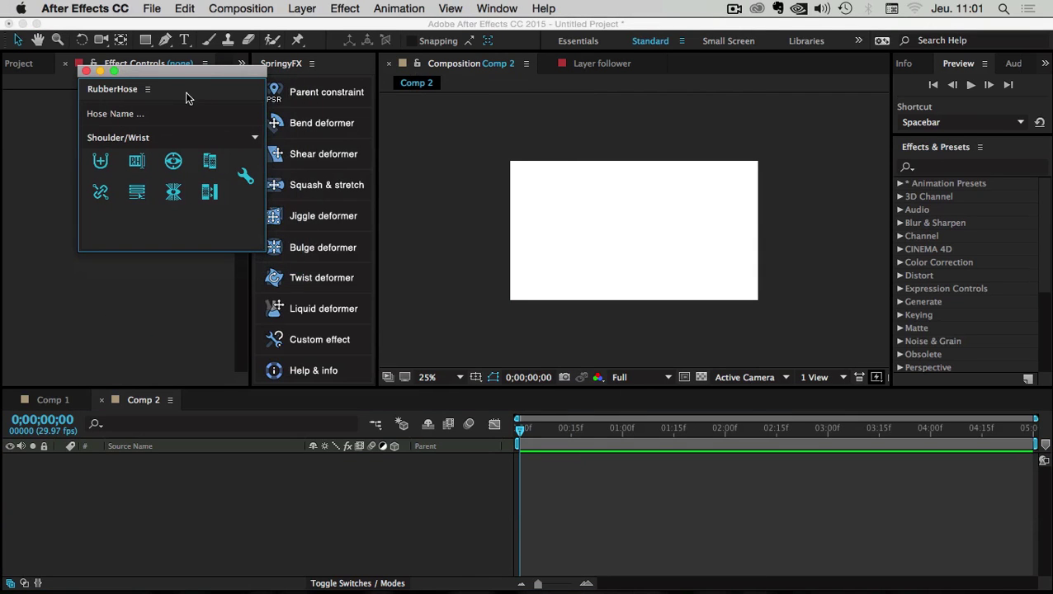
pyautogui.moveTo(159, 74); pyautogui.dragTo(917, 106)
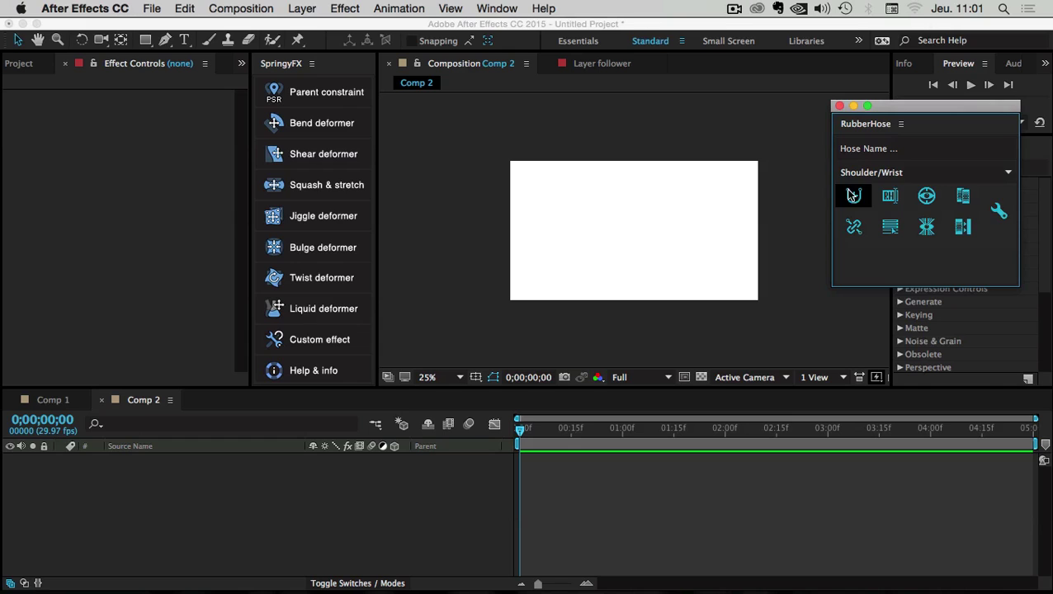
# Create a RubberHose hose in Comp 2 with Start/End controller naming.
pyautogui.click(1008, 174)
pyautogui.click(866, 230)
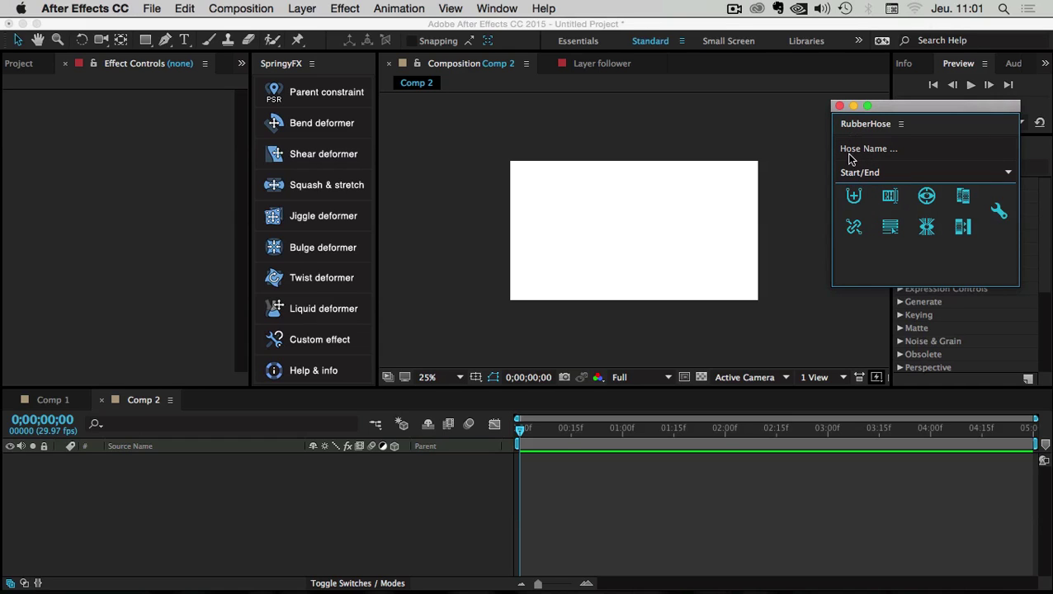
pyautogui.click(853, 196)
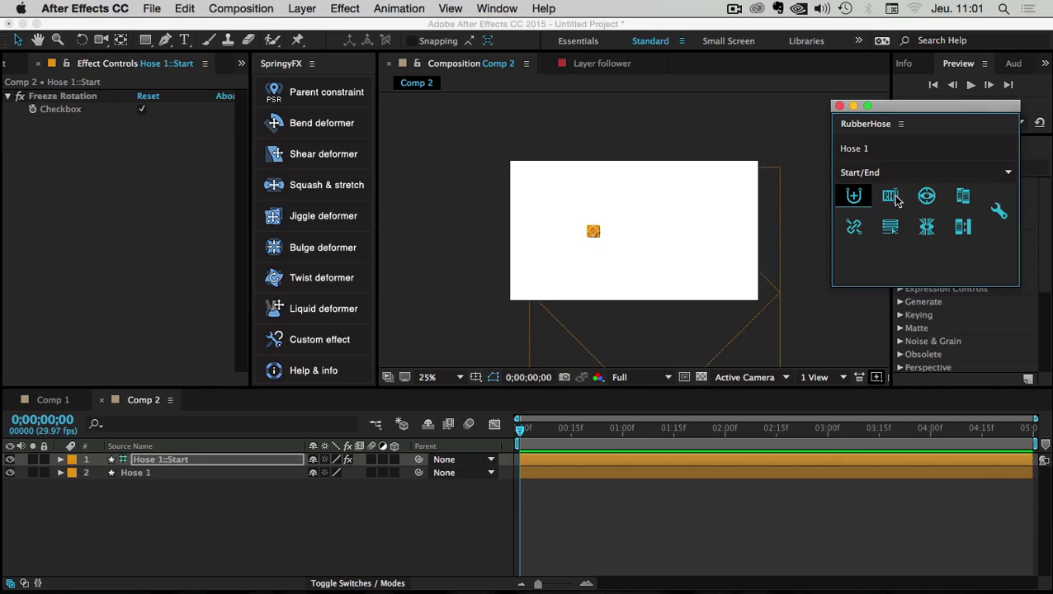
# Reposition the hose's Start and End controllers so the hose bends into a C shape, with End almost directly above Start.
pyautogui.press('.')
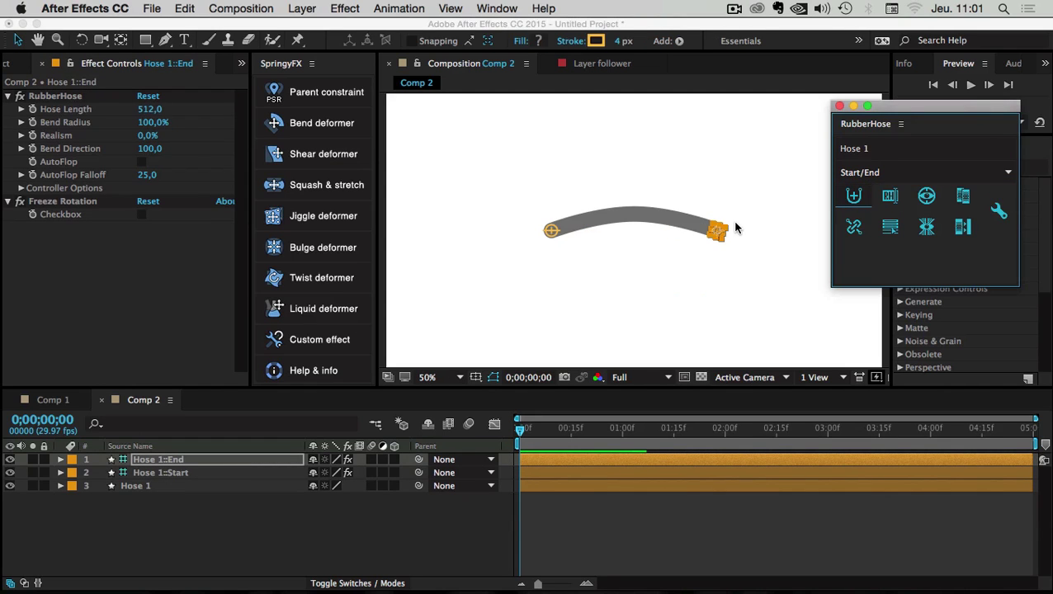
pyautogui.moveTo(719, 234); pyautogui.dragTo(675, 207)
pyautogui.press('super+z')
pyautogui.moveTo(551, 231)
pyautogui.mouseDown()
pyautogui.moveTo(505, 185)
pyautogui.moveTo(515, 179)
pyautogui.moveTo(559, 216)
pyautogui.moveTo(538, 206)
pyautogui.moveTo(550, 242)
pyautogui.mouseUp()
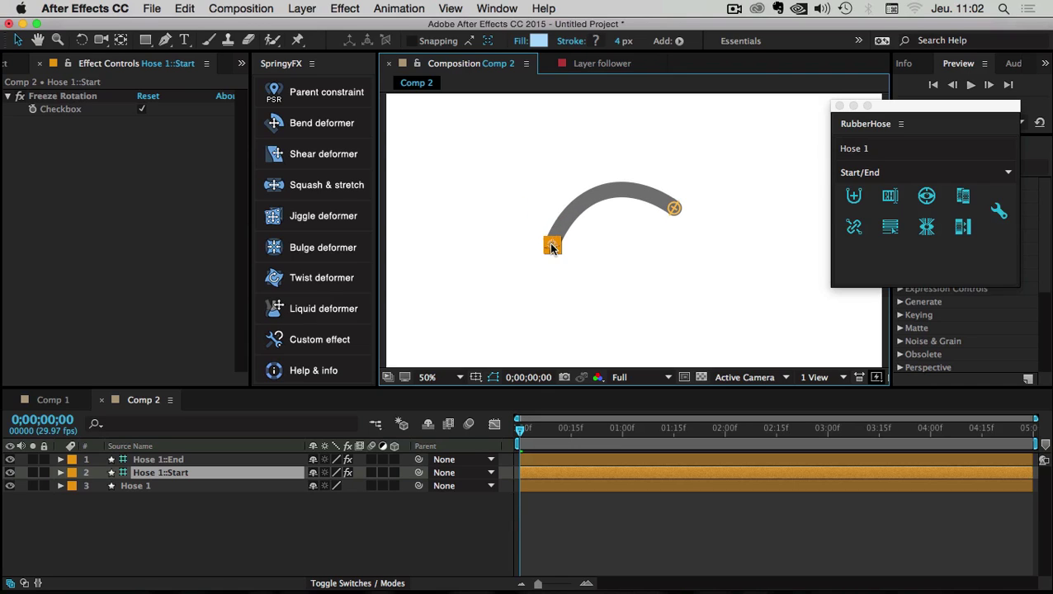
pyautogui.moveTo(675, 209); pyautogui.dragTo(607, 170)
pyautogui.moveTo(556, 245); pyautogui.dragTo(600, 242)
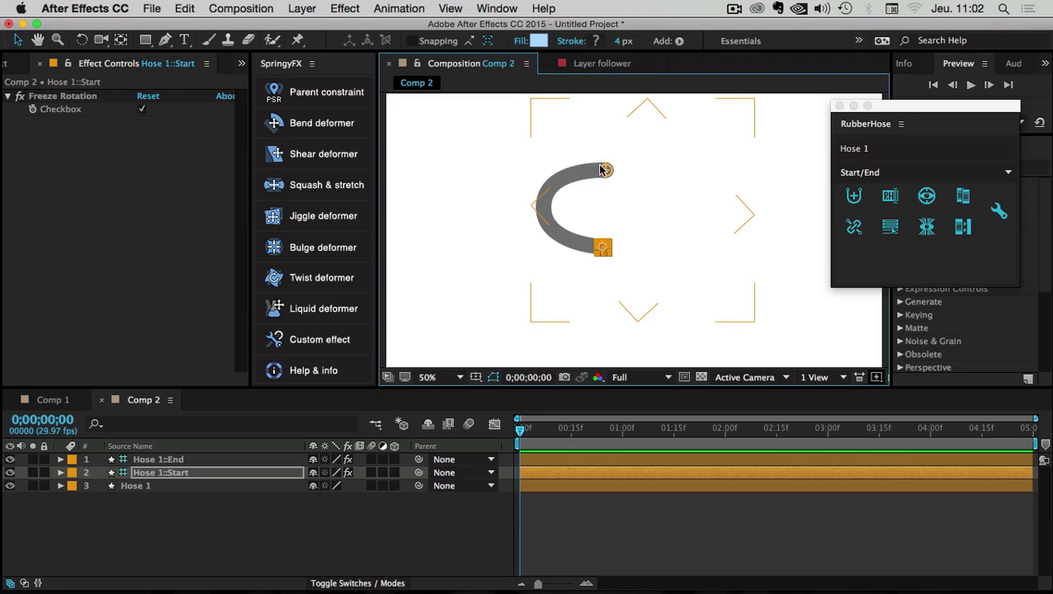
pyautogui.moveTo(605, 170)
pyautogui.mouseDown()
pyautogui.moveTo(603, 141)
pyautogui.moveTo(600, 161)
pyautogui.moveTo(609, 157)
pyautogui.mouseUp()
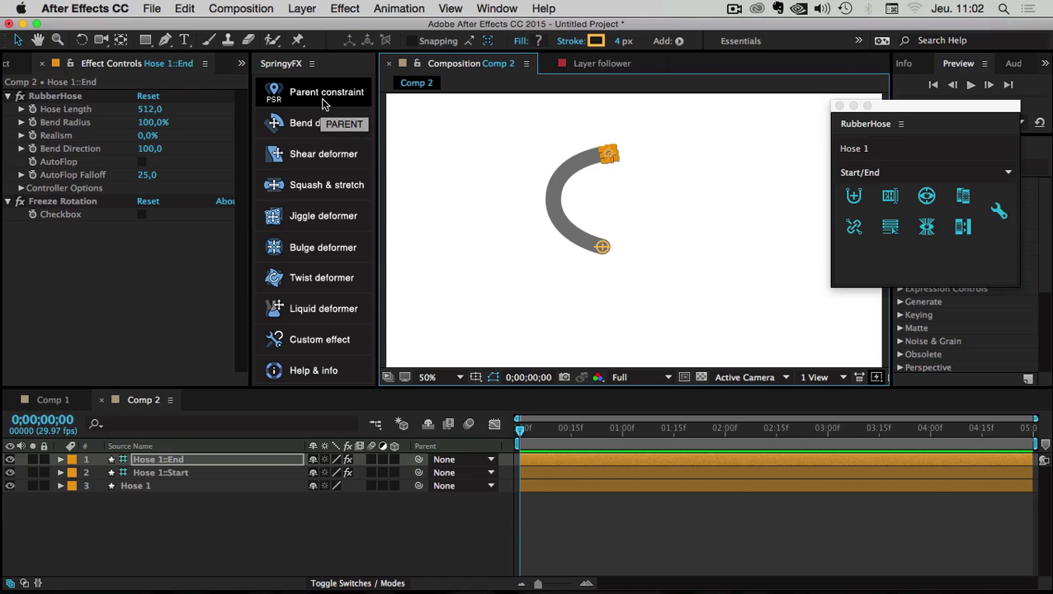
# Add a 500 x 500 px solid to Comp 2, with its color sampled from the gray hose.
pyautogui.press(',')
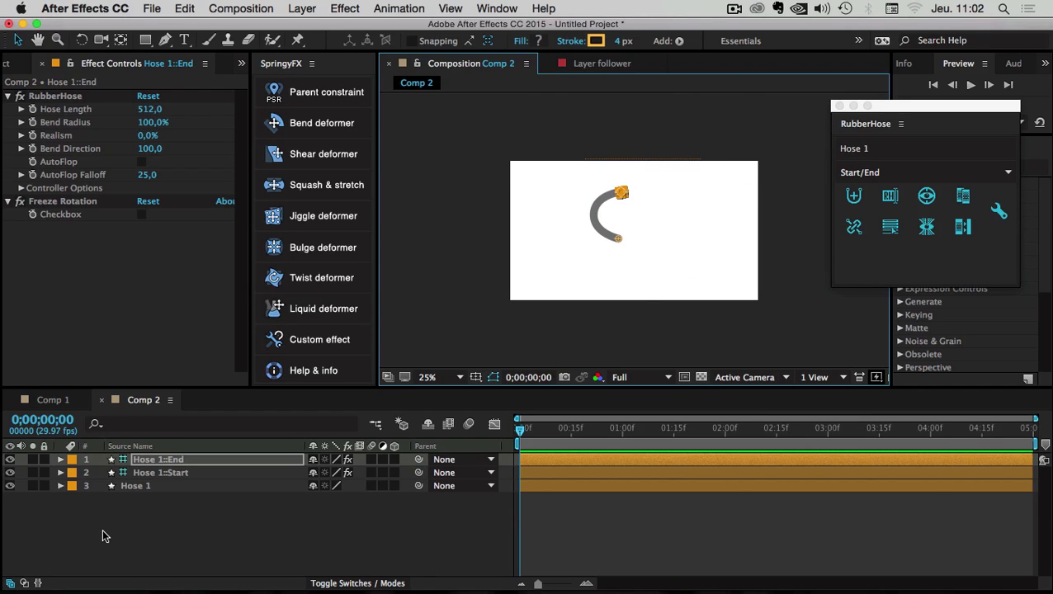
pyautogui.click(76, 526)
pyautogui.rightClick(74, 525)
pyautogui.moveTo(140, 447)
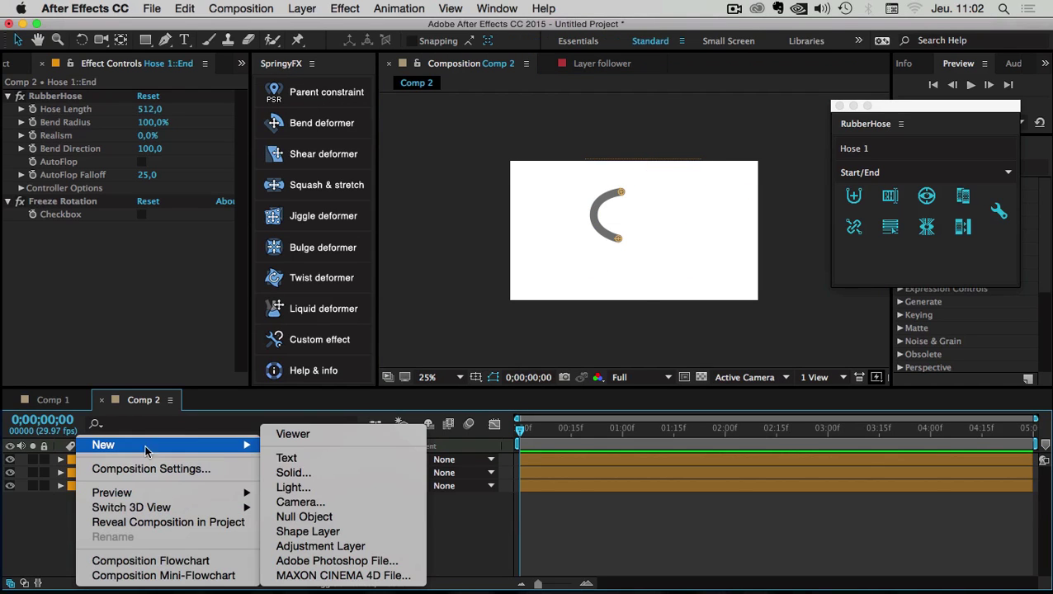
pyautogui.click(340, 468)
pyautogui.click(422, 250)
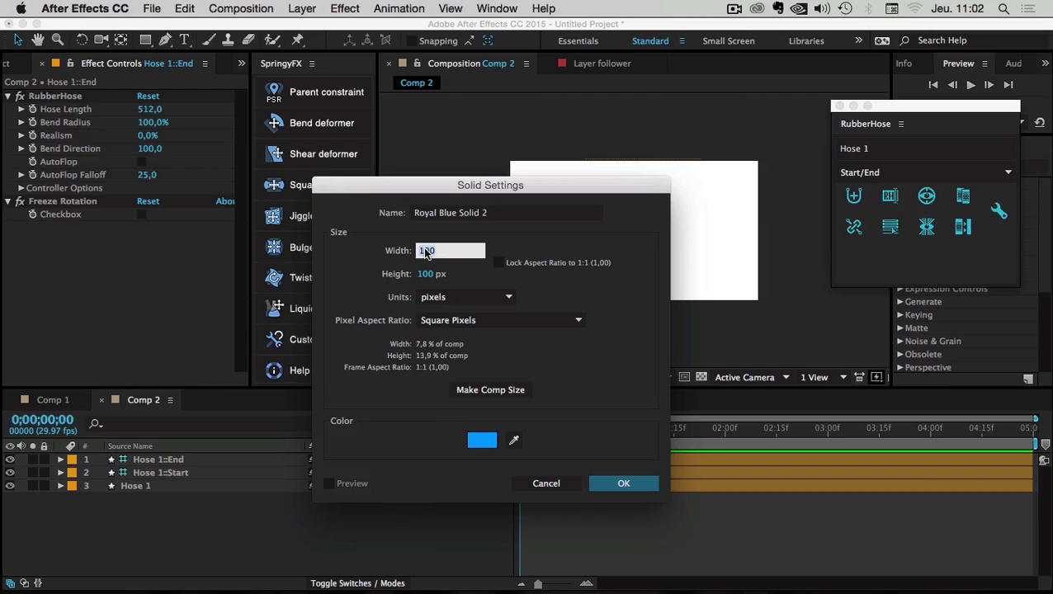
pyautogui.write('500')
pyautogui.press('Tab')
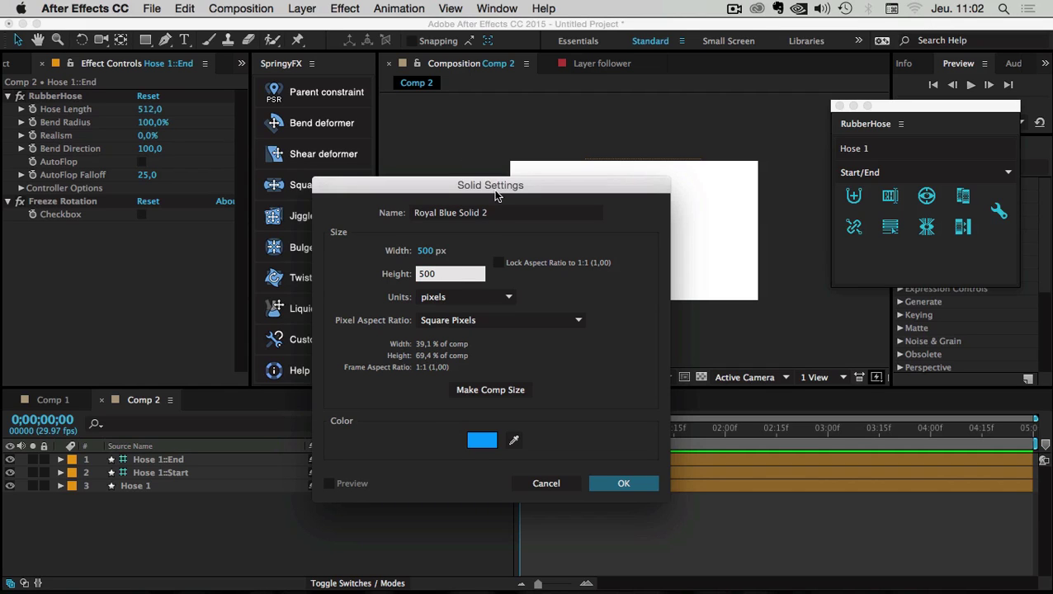
pyautogui.moveTo(495, 195); pyautogui.dragTo(318, 139)
pyautogui.click(336, 386)
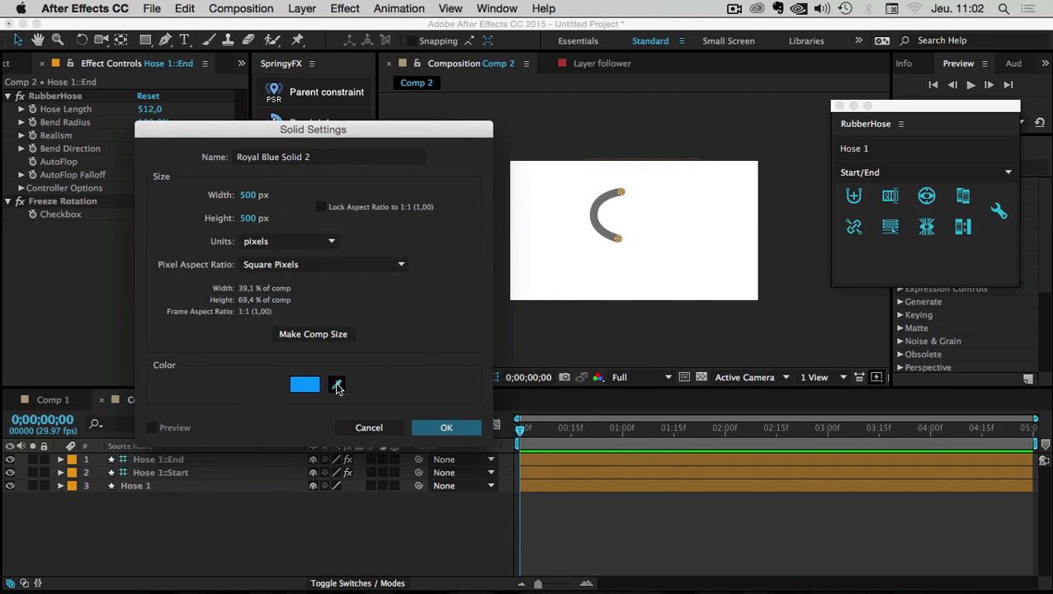
pyautogui.click(595, 213)
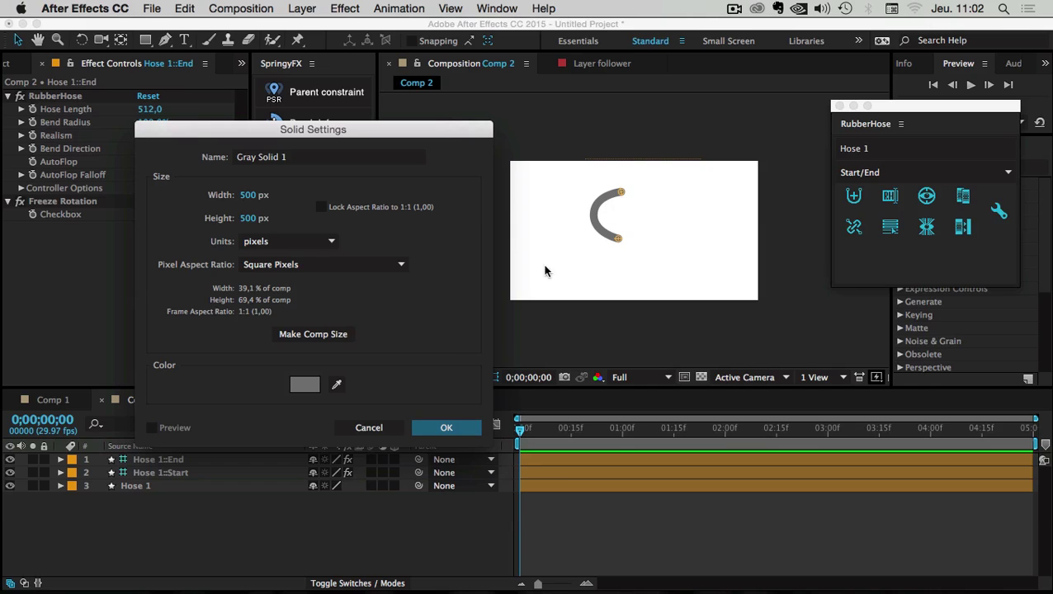
pyautogui.click(458, 428)
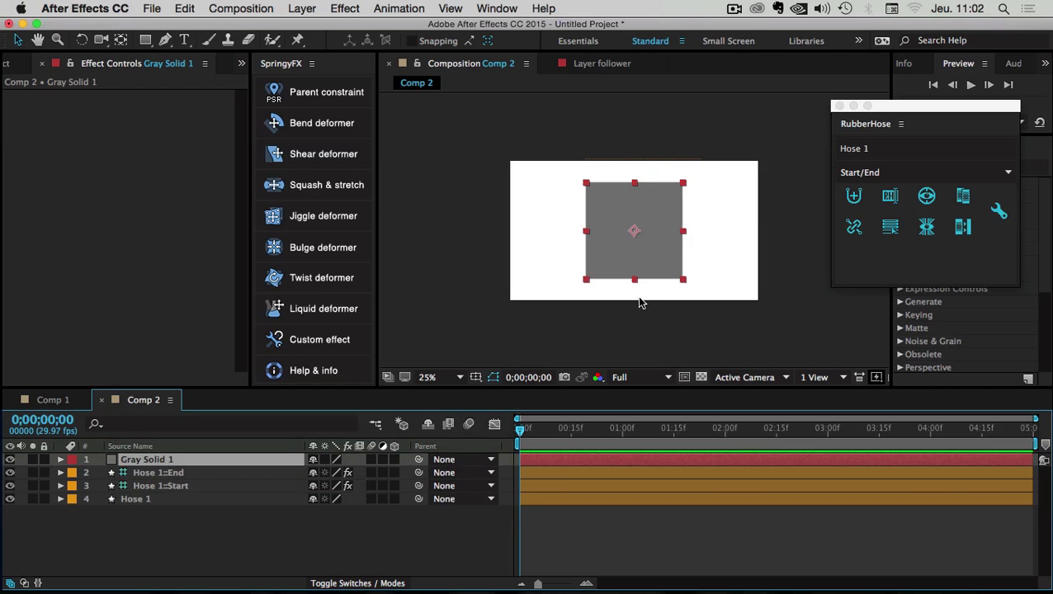
# Mask Gray Solid 1 with an ellipse and scale the mask down to a smaller circle that covers the hose's lower end.
pyautogui.moveTo(145, 39); pyautogui.dragTo(193, 73)
pyautogui.doubleClick(145, 40)
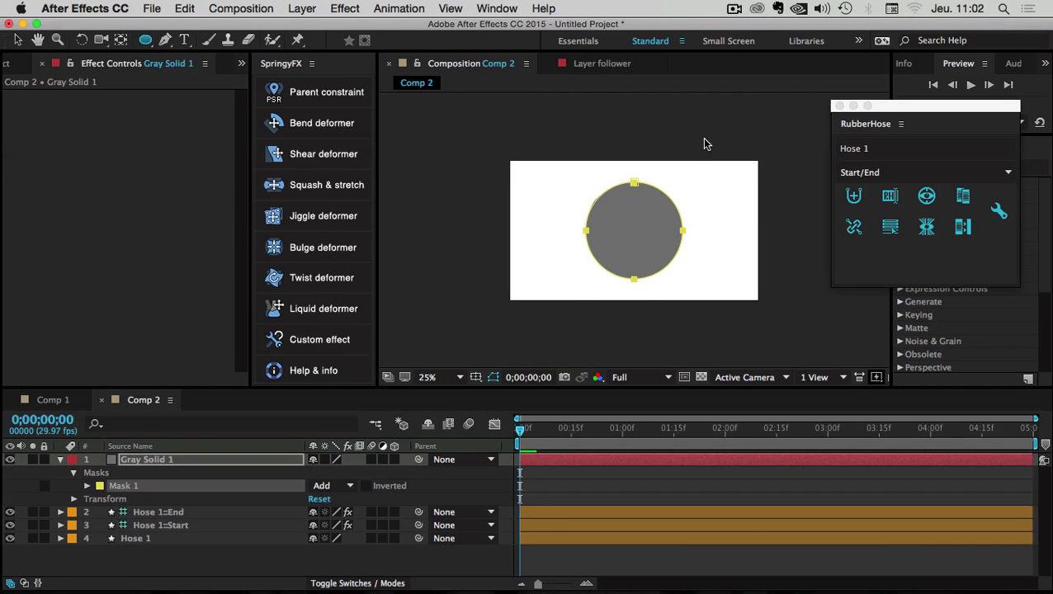
pyautogui.doubleClick(647, 188)
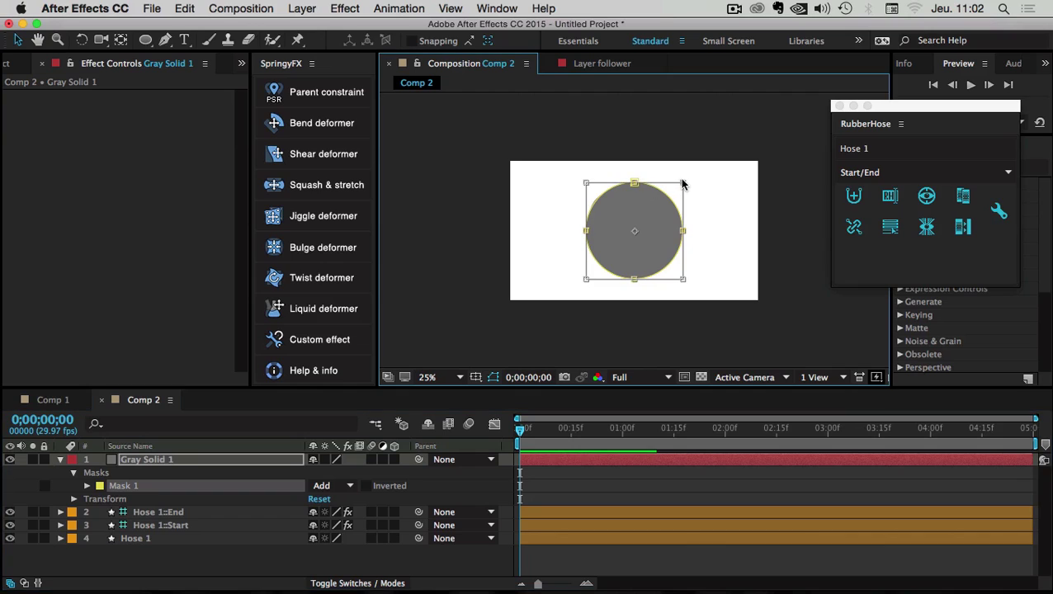
pyautogui.moveTo(682, 182); pyautogui.dragTo(637, 233)
pyautogui.click(640, 223)
pyautogui.click(51, 480)
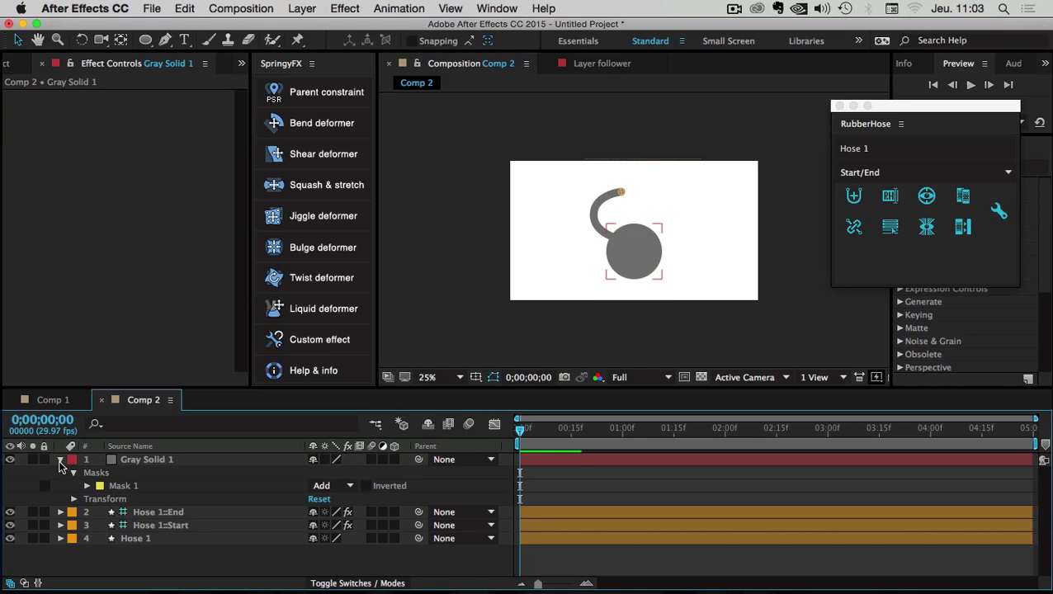
pyautogui.click(59, 459)
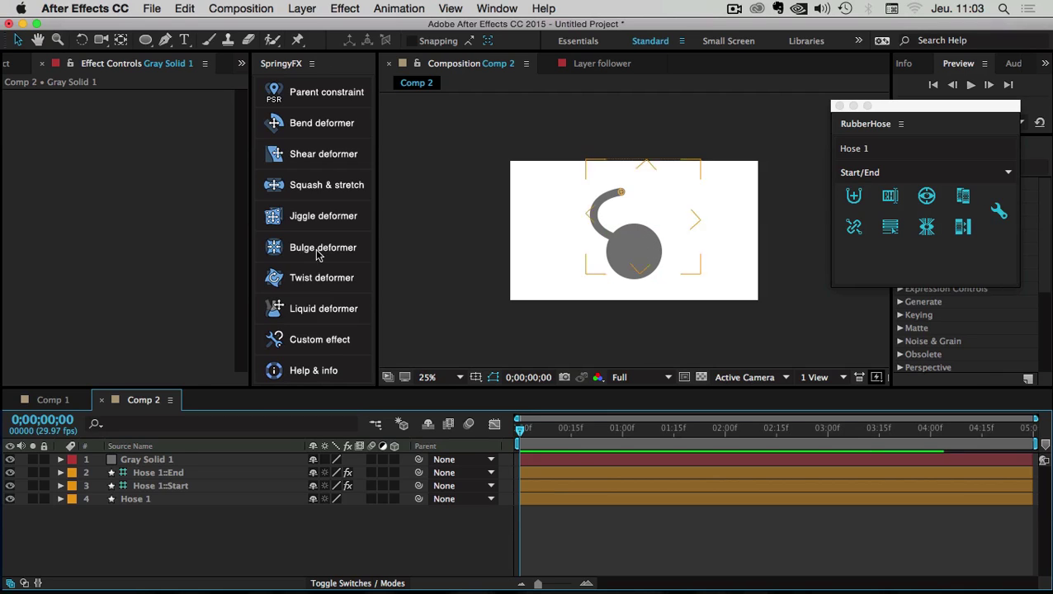
# Move the hose's Start controller onto the top of the gray circle and its End controller up to the right, so the hose arches.
pyautogui.click(160, 485)
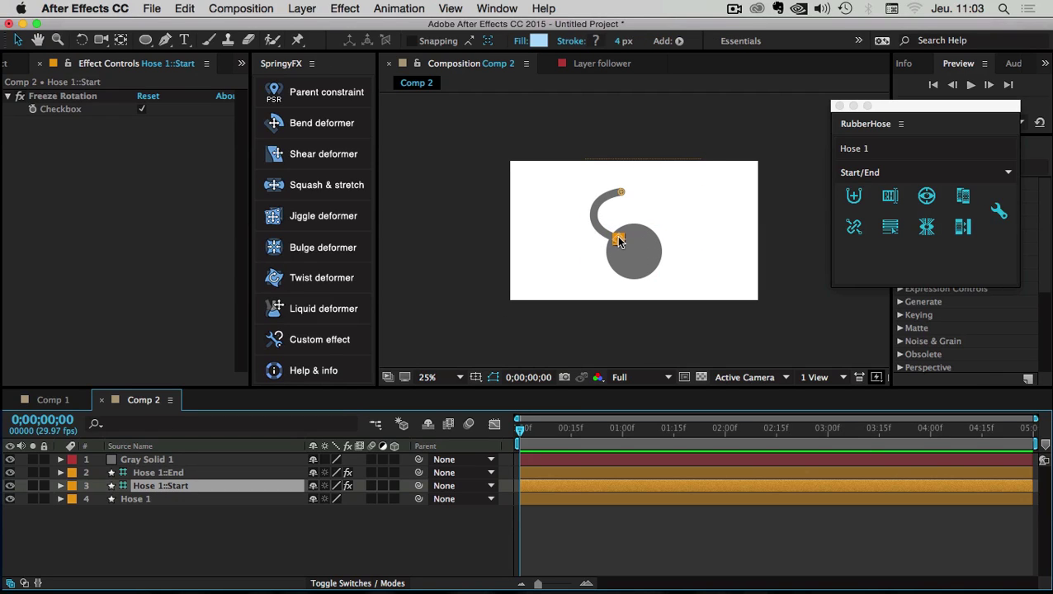
pyautogui.moveTo(618, 240); pyautogui.dragTo(634, 229)
pyautogui.scroll(2, 633, 237)
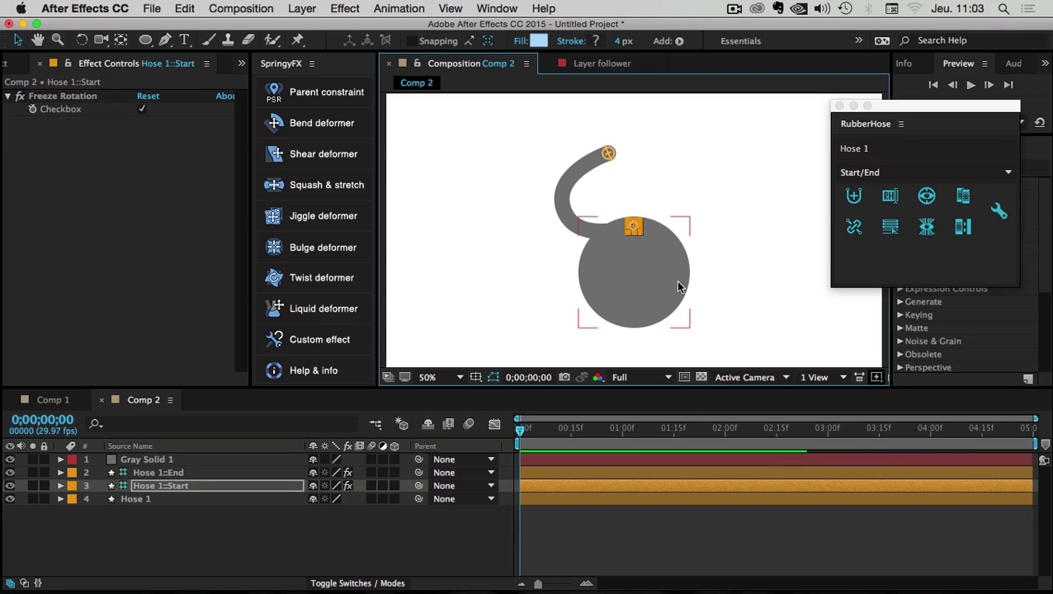
pyautogui.click(171, 477)
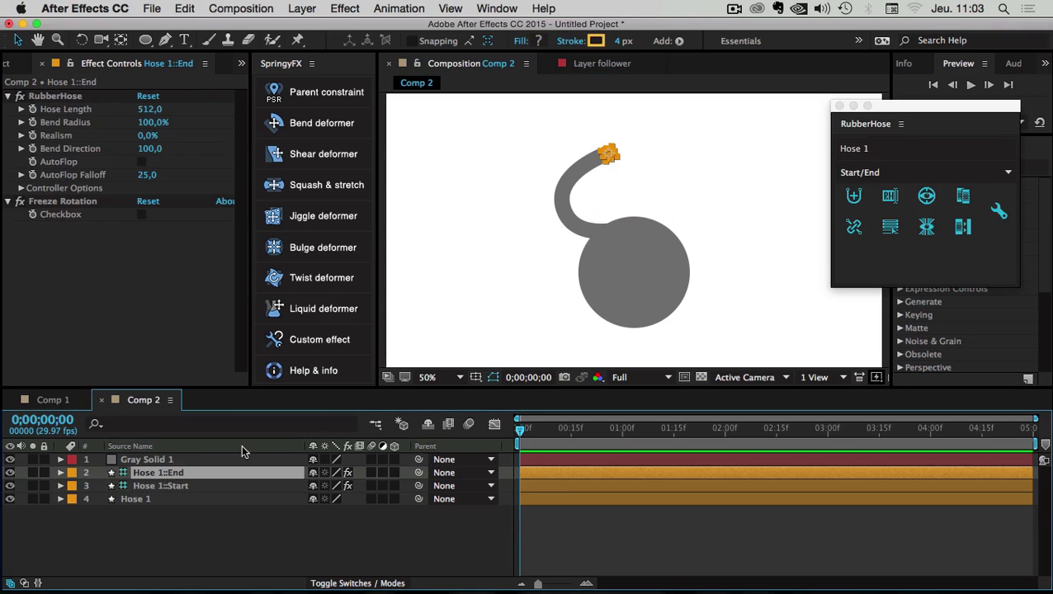
pyautogui.moveTo(646, 144); pyautogui.dragTo(727, 186)
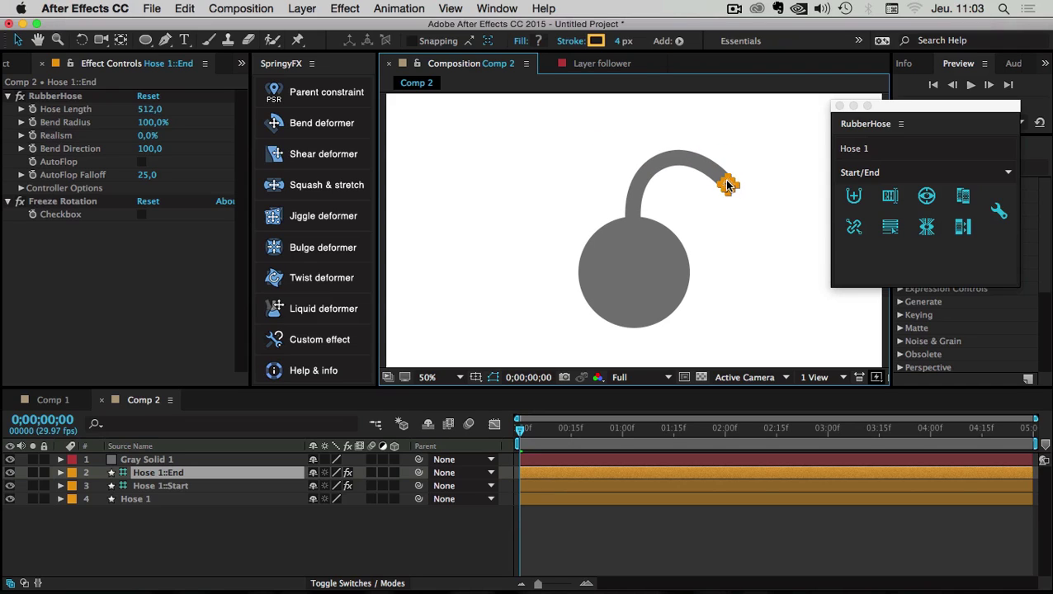
pyautogui.click(674, 221)
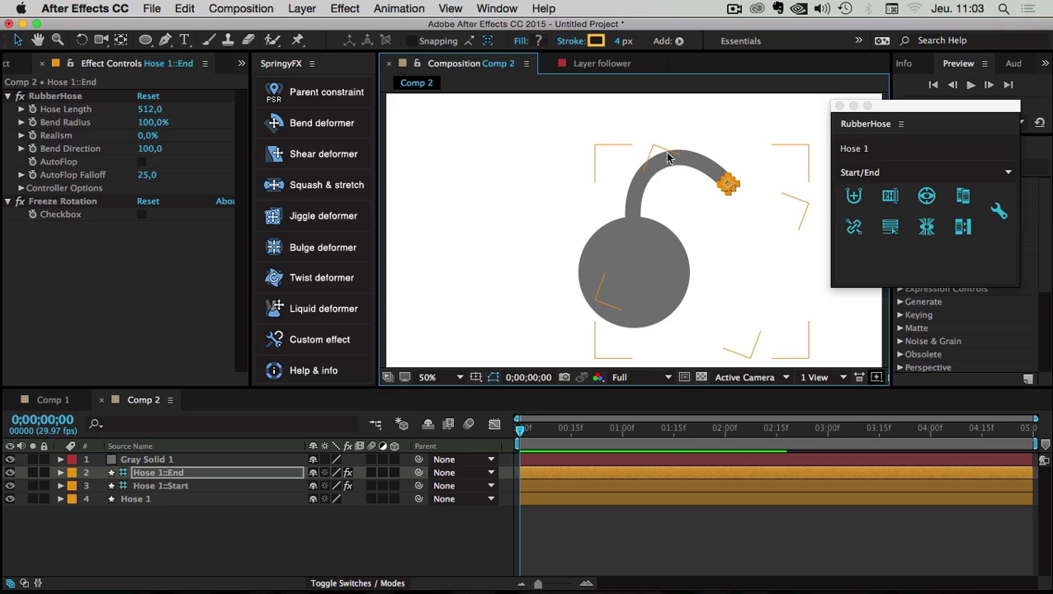
# Shorten the hose by setting the End controller's Hose Length to 392.
pyautogui.click(139, 112)
pyautogui.moveTo(139, 112); pyautogui.dragTo(137, 112)
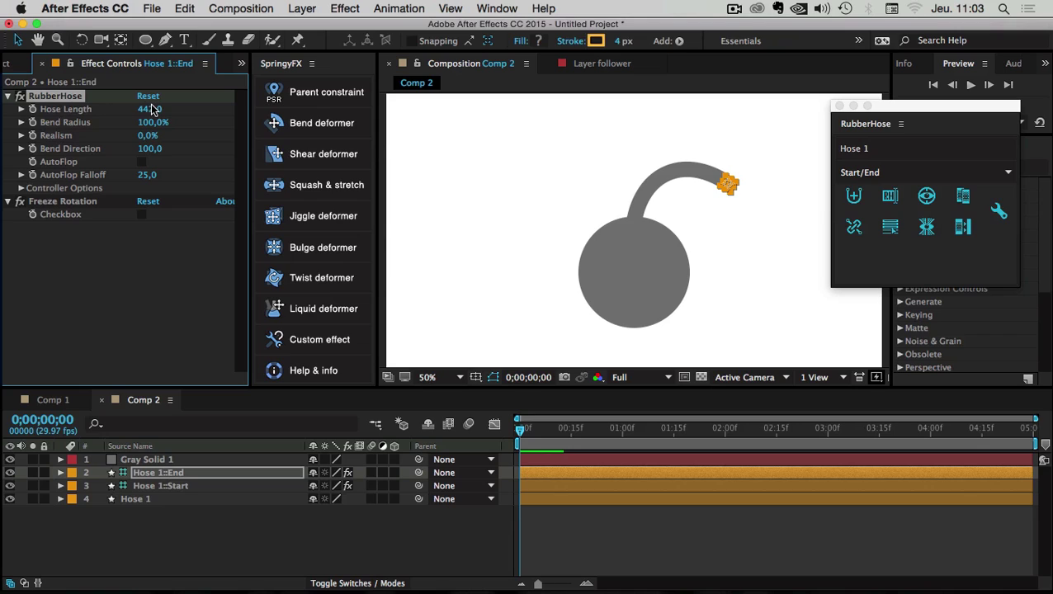
pyautogui.moveTo(149, 109); pyautogui.dragTo(147, 110)
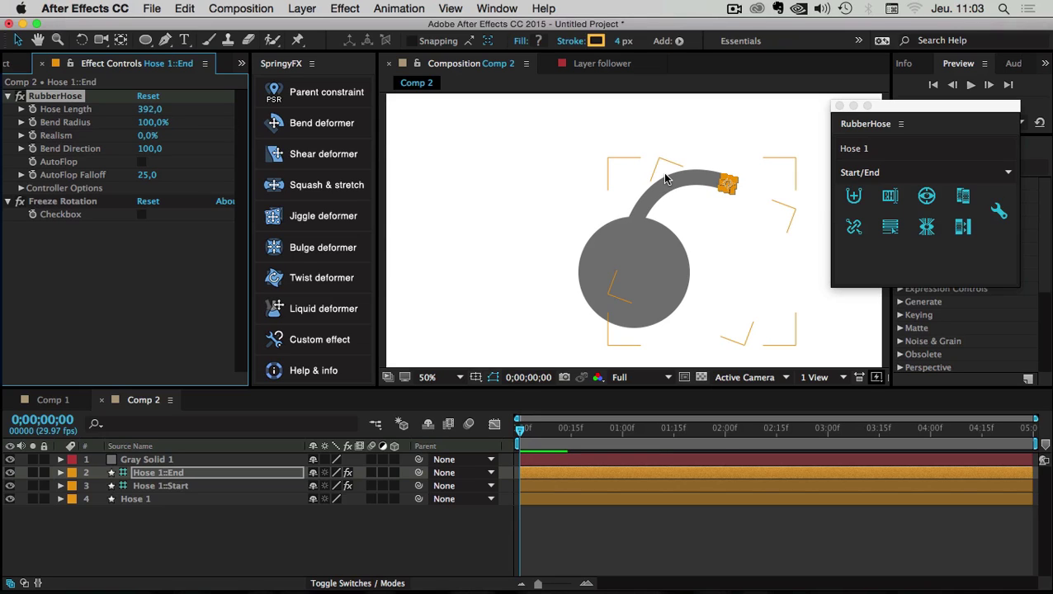
pyautogui.click(145, 530)
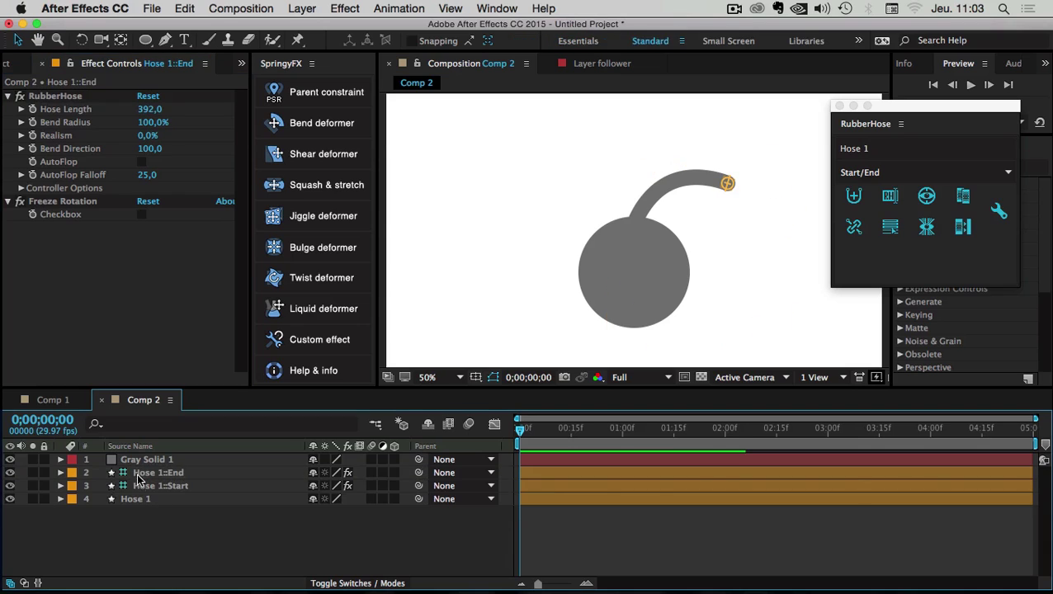
# Parent the Hose 1::Start layer to Gray Solid 1 and test the link by moving the solid.
pyautogui.click(159, 488)
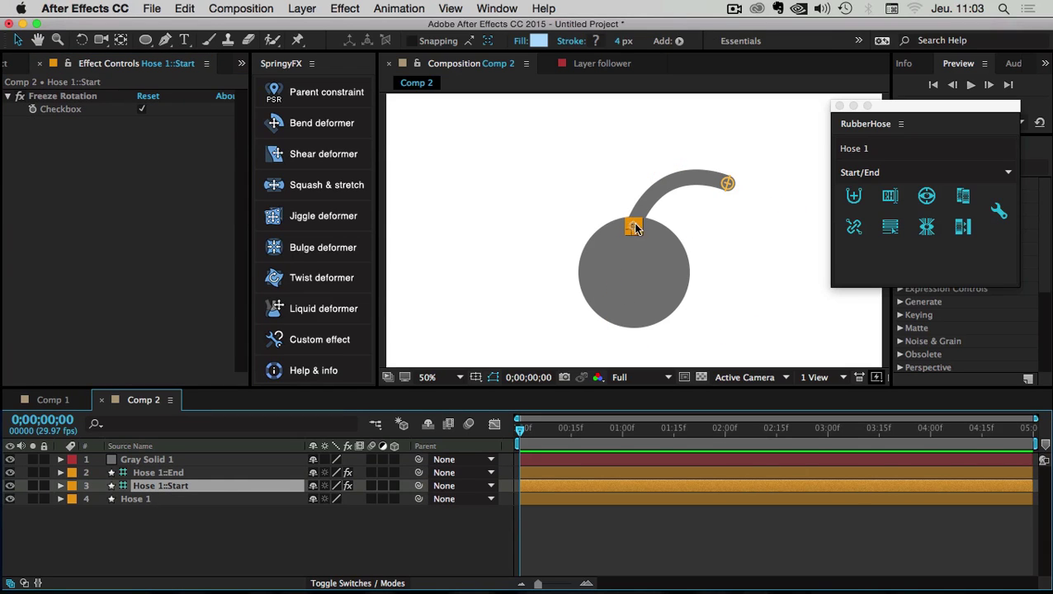
pyautogui.scroll(1, 651, 250)
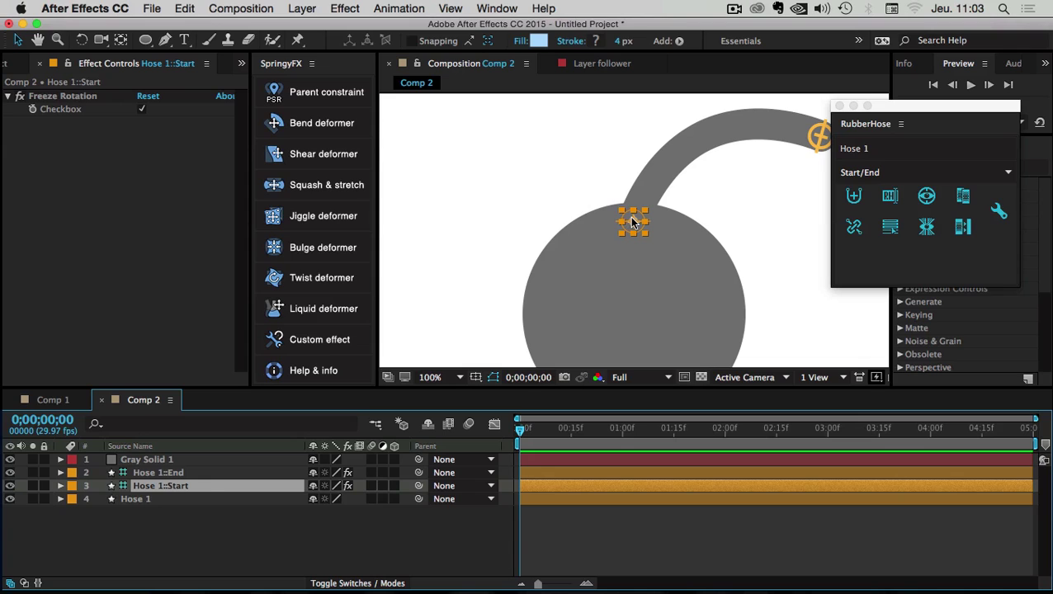
pyautogui.moveTo(418, 489); pyautogui.dragTo(142, 460)
pyautogui.click(593, 288)
pyautogui.scroll(-2, 593, 288)
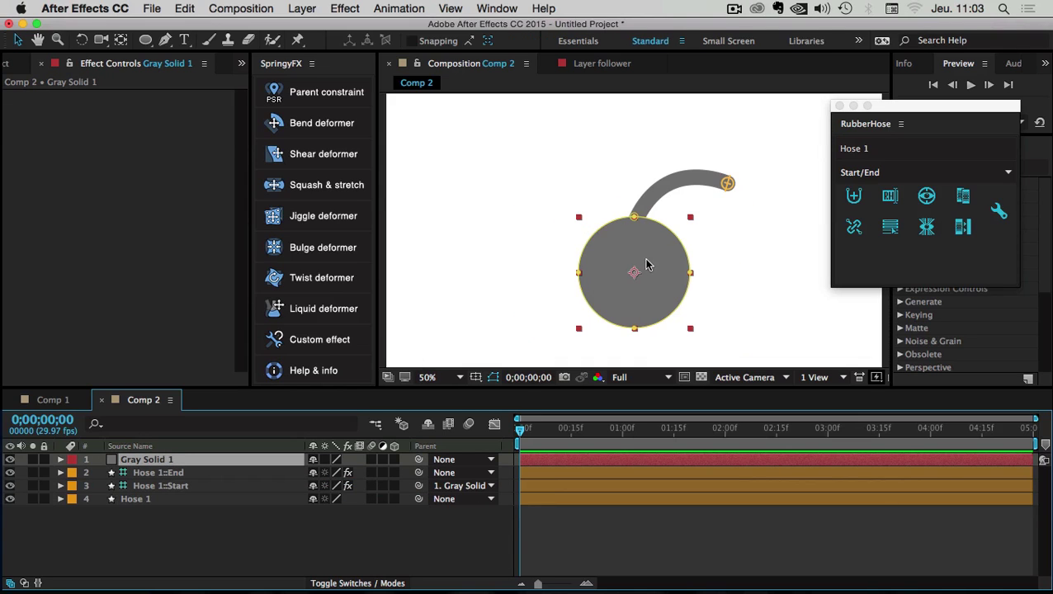
pyautogui.moveTo(651, 251); pyautogui.dragTo(601, 265)
pyautogui.click(143, 553)
# Rename the Gray Solid 1 layer as head.
pyautogui.click(143, 459)
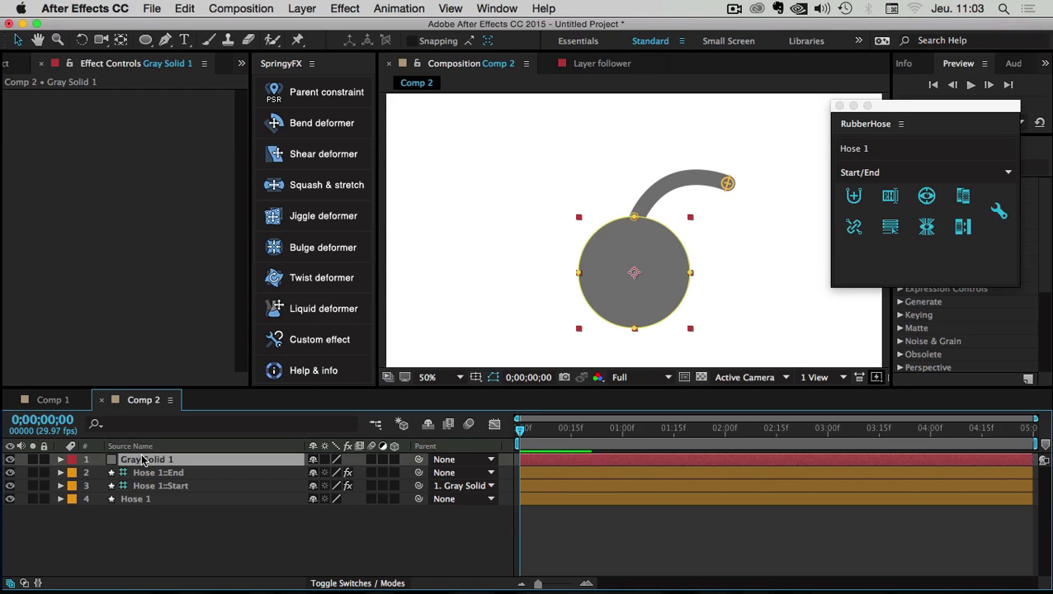
pyautogui.press('Return')
pyautogui.write('head')
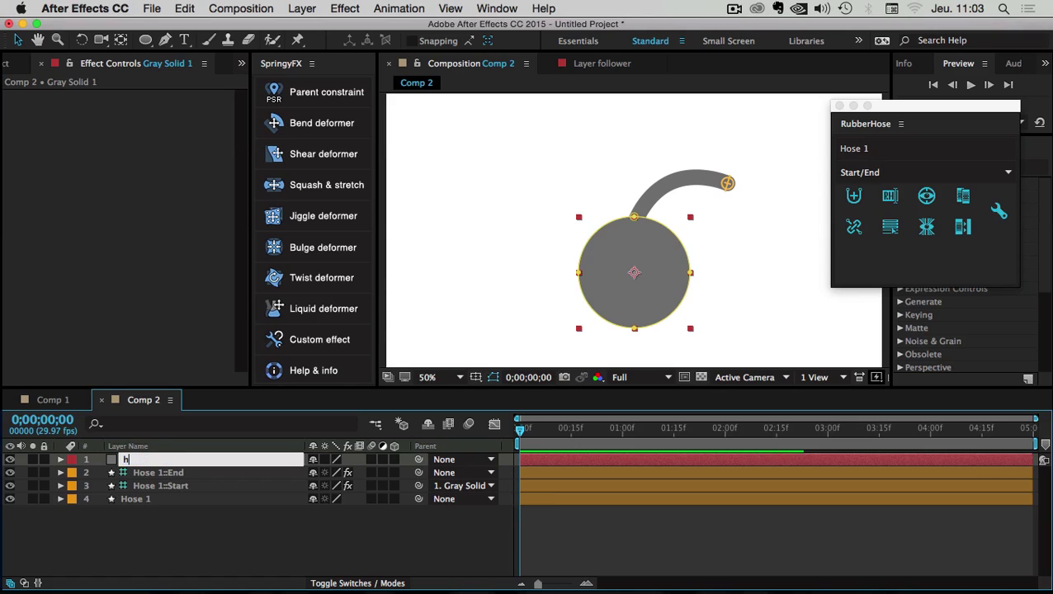
pyautogui.click(143, 464)
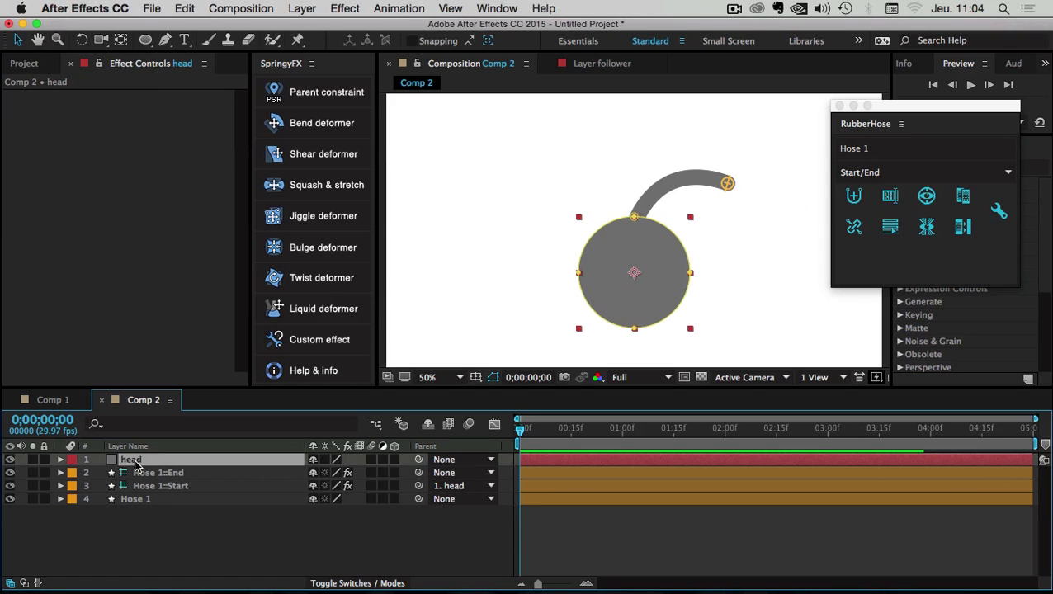
# Keyframe the head layer's starting position early in the timeline, then move it right to 894, 468 at 0;00;00;20.
pyautogui.moveTo(649, 240); pyautogui.dragTo(646, 202)
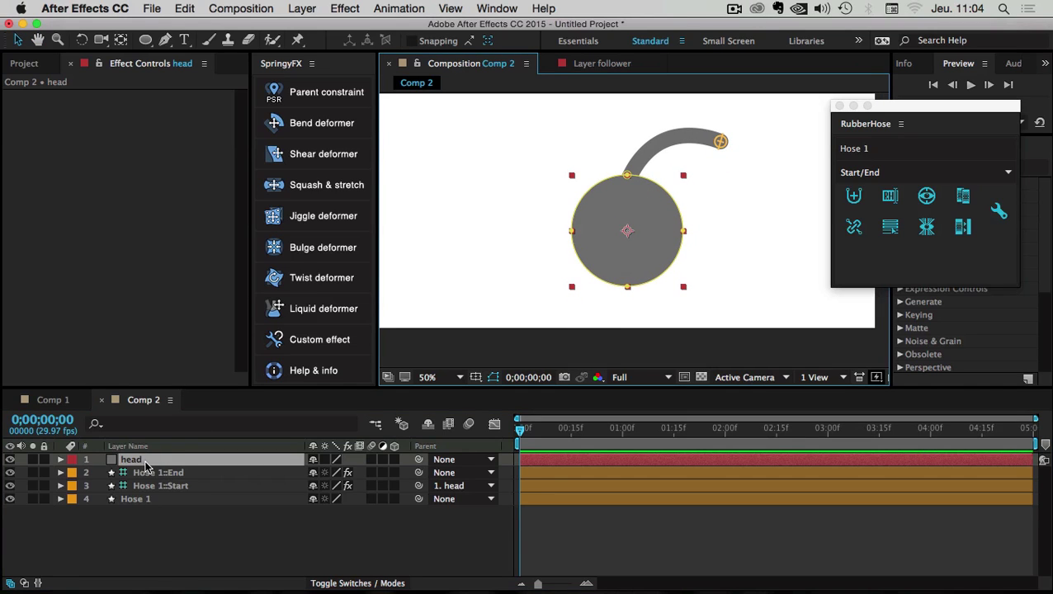
pyautogui.press('p')
pyautogui.moveTo(524, 435); pyautogui.dragTo(589, 435)
pyautogui.click(99, 472)
pyautogui.moveTo(629, 202); pyautogui.dragTo(728, 207)
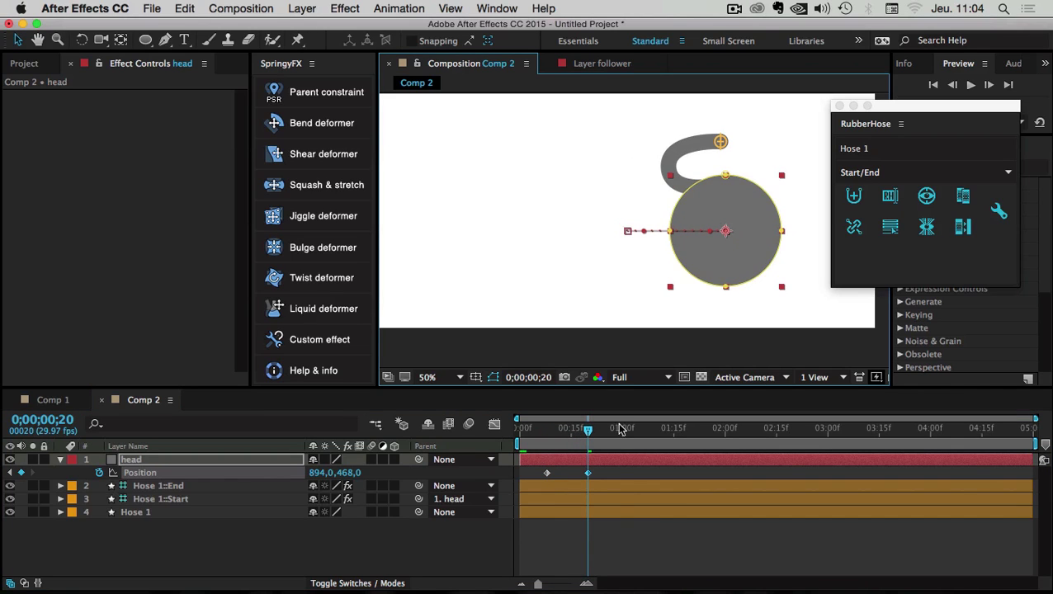
# Add a hold position keyframe for head at 0;00;01;06 and move it left to 356, 468 at 0;00;01;16.
pyautogui.moveTo(591, 430); pyautogui.dragTo(643, 430)
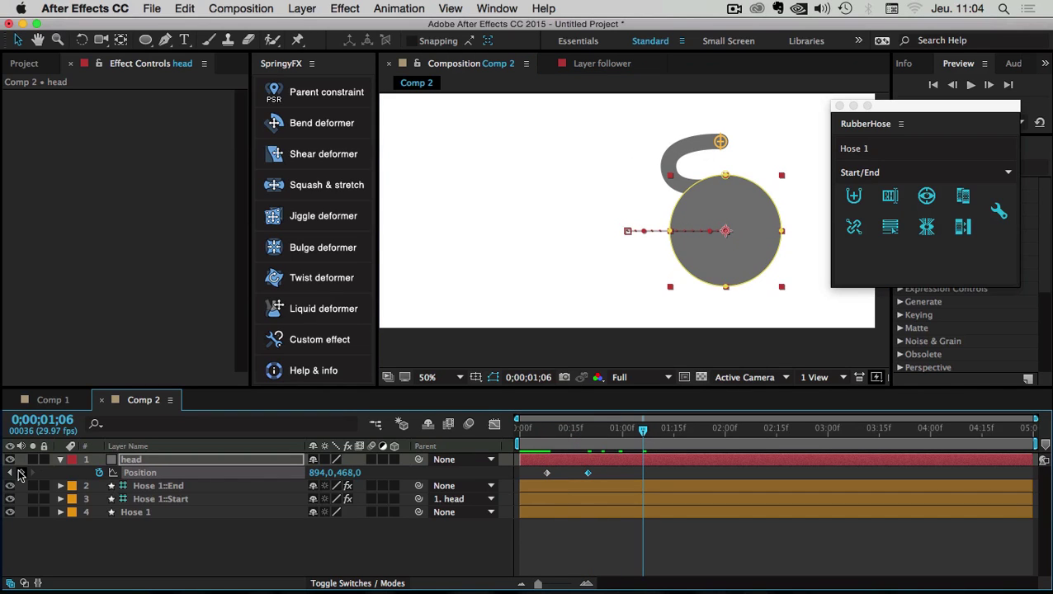
pyautogui.click(21, 472)
pyautogui.moveTo(664, 437); pyautogui.dragTo(677, 431)
pyautogui.moveTo(740, 232); pyautogui.dragTo(547, 211)
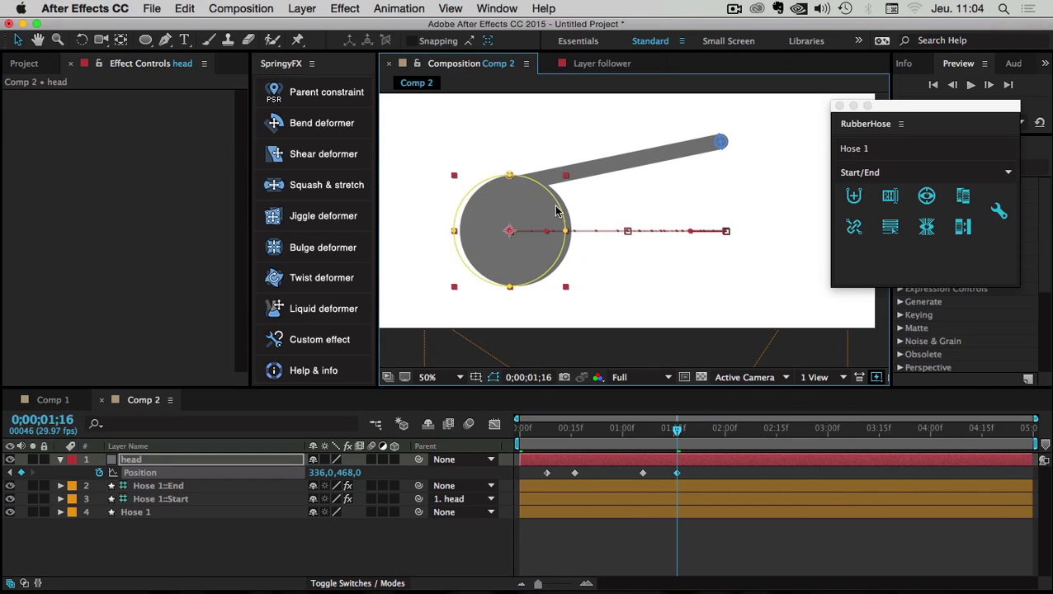
# Speed up the head's two sideways moves by shifting the keyframe that ends each move earlier, and scrub through the motion.
pyautogui.moveTo(677, 430); pyautogui.dragTo(574, 476)
pyautogui.moveTo(677, 473); pyautogui.dragTo(669, 473)
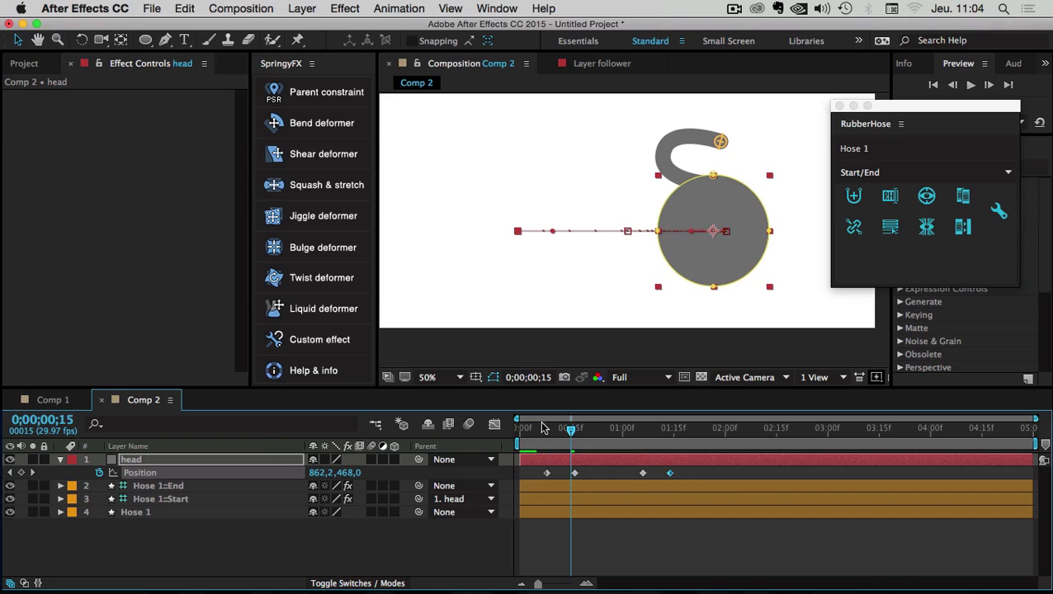
pyautogui.moveTo(547, 429); pyautogui.dragTo(650, 434)
pyautogui.moveTo(670, 474); pyautogui.dragTo(742, 476)
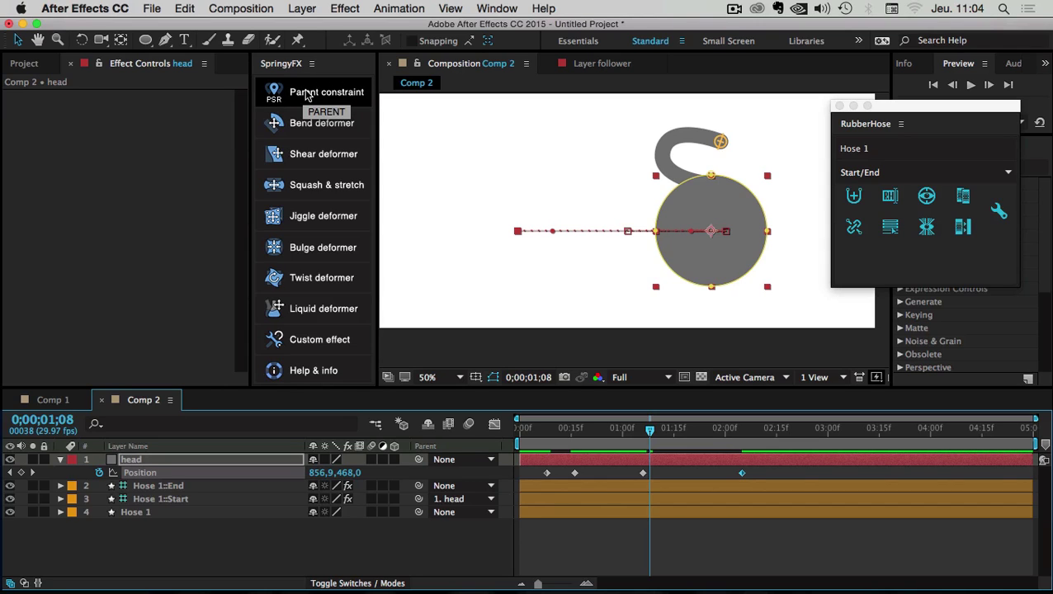
pyautogui.moveTo(741, 473); pyautogui.dragTo(666, 476)
pyautogui.moveTo(574, 473)
pyautogui.mouseDown()
pyautogui.moveTo(565, 477)
pyautogui.moveTo(697, 472)
pyautogui.mouseUp()
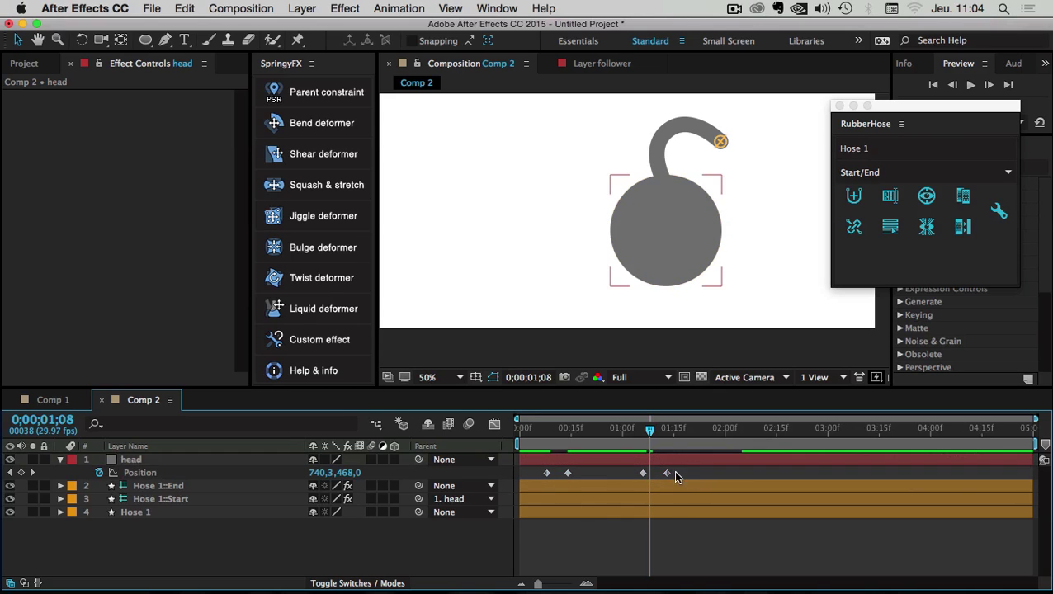
pyautogui.click(665, 473)
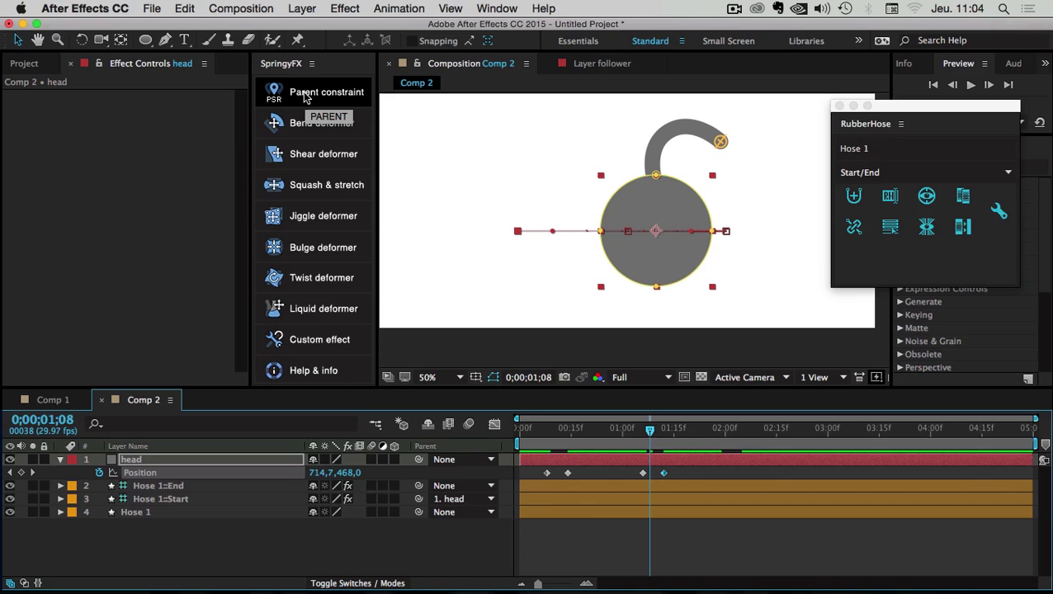
pyautogui.moveTo(527, 430); pyautogui.dragTo(756, 450)
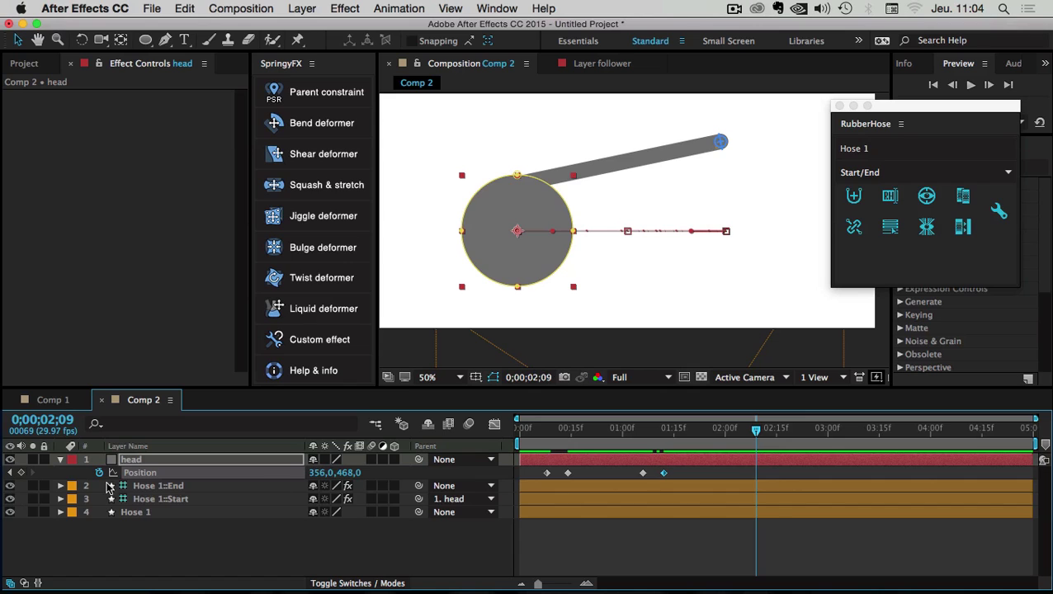
# Paste the head's first position keyframe at 0;00;01;18 and add a hold keyframe at 640, 468 near 0;00;02;07.
pyautogui.click(683, 435)
pyautogui.click(546, 472)
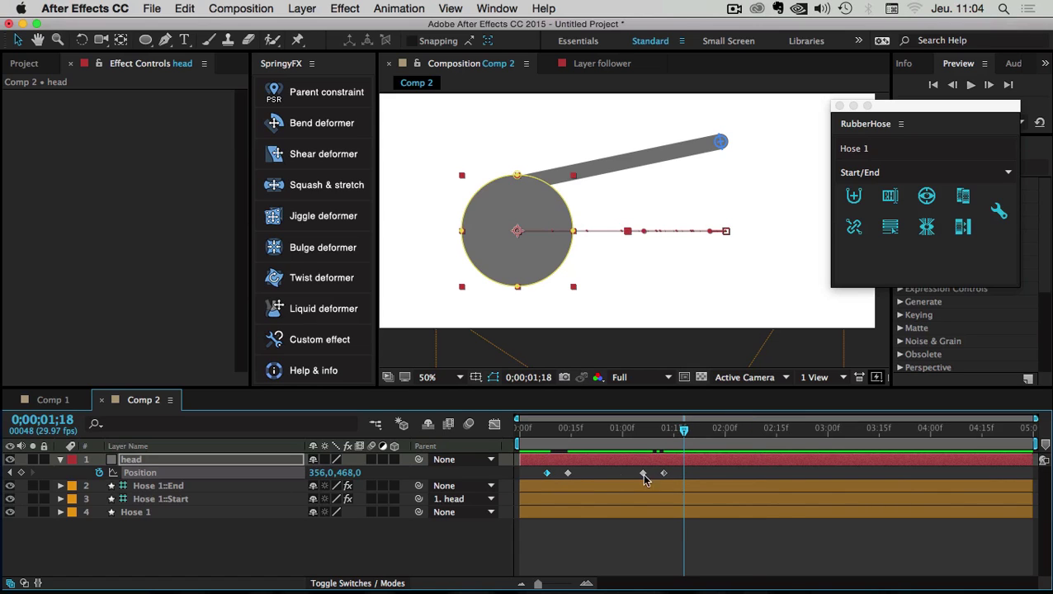
pyautogui.hotkey('ctrl', 'v')
pyautogui.moveTo(627, 431); pyautogui.dragTo(764, 427)
pyautogui.click(21, 472)
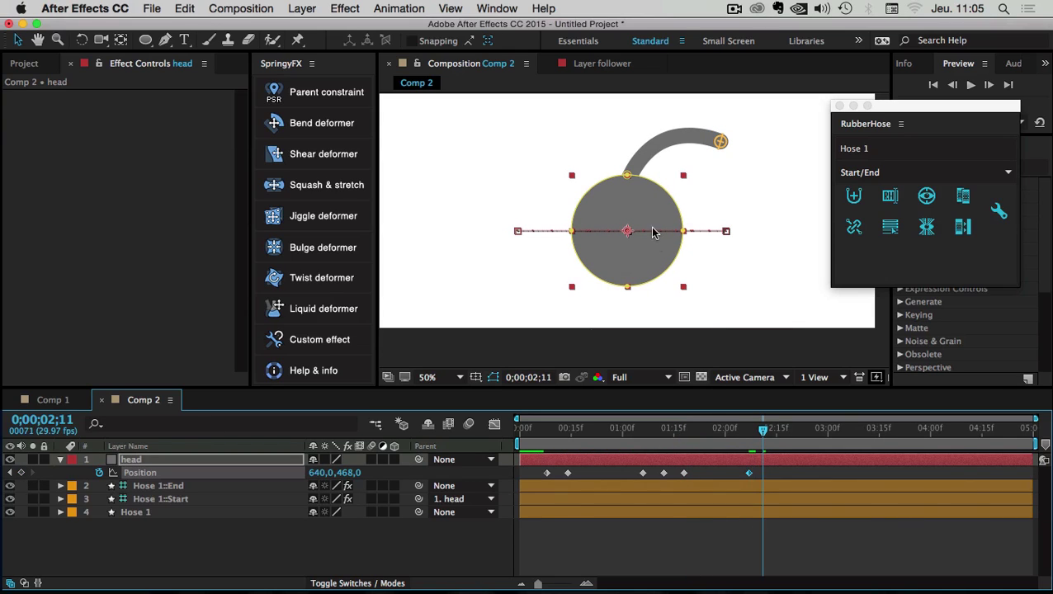
# Keyframe a quick vertical head shake: up to 640, 410 at 0;00;02;11, down at 0;00;02;15, and back to 640, 468 at 0;00;02;19.
pyautogui.moveTo(648, 216)
pyautogui.mouseDown()
pyautogui.moveTo(646, 188)
pyautogui.moveTo(649, 198)
pyautogui.mouseUp()
pyautogui.click(749, 430)
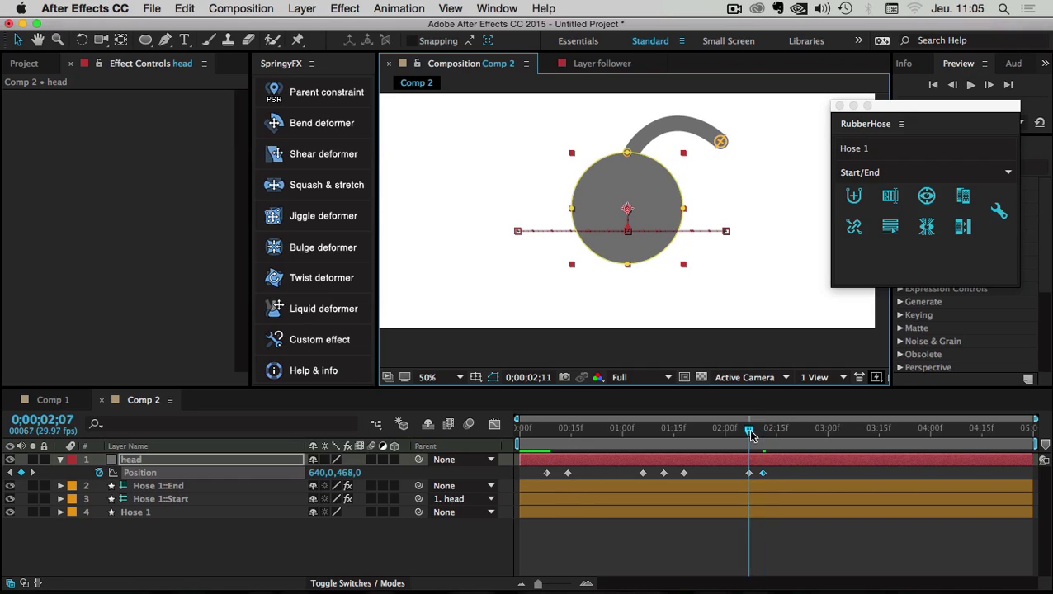
pyautogui.moveTo(751, 435); pyautogui.dragTo(777, 435)
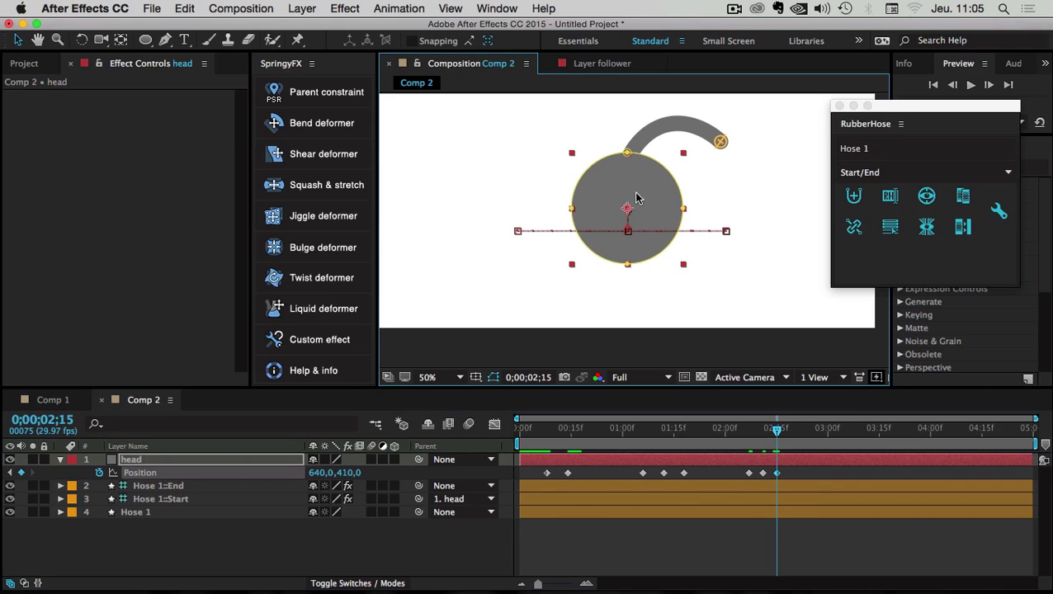
pyautogui.moveTo(629, 209); pyautogui.dragTo(630, 251)
pyautogui.moveTo(777, 437); pyautogui.dragTo(790, 437)
pyautogui.hotkey('ctrl', 'v')
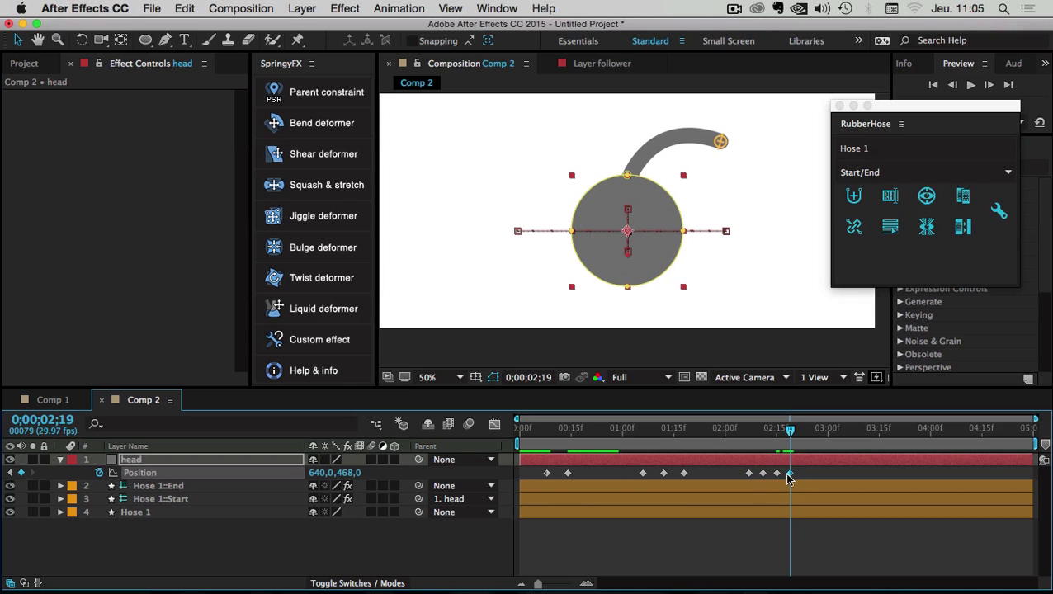
# Apply Easy Ease to all of the head layer's position keyframes.
pyautogui.moveTo(790, 476); pyautogui.dragTo(545, 483)
pyautogui.rightClick(545, 475)
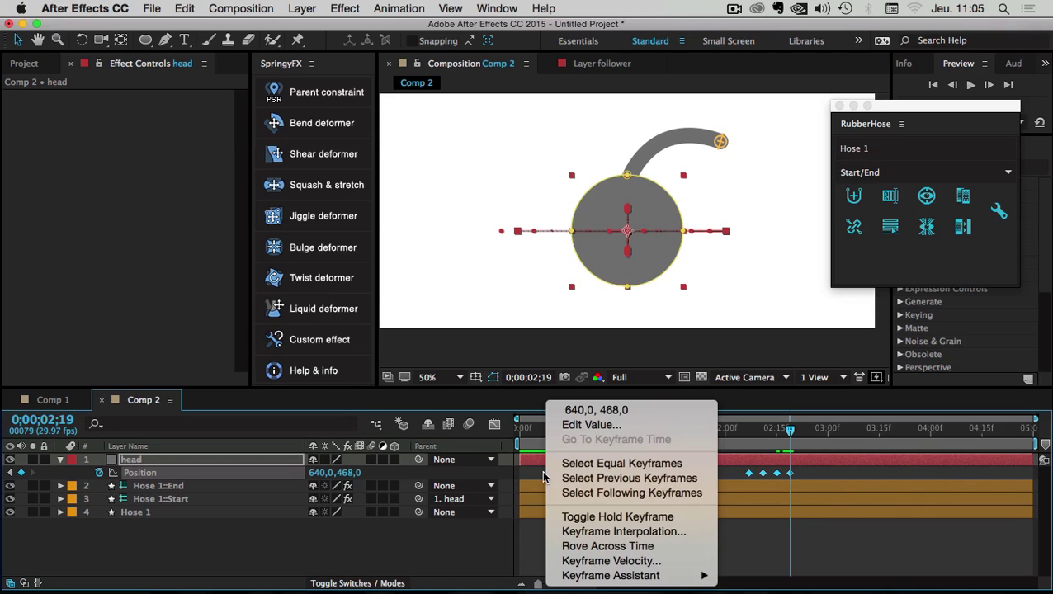
pyautogui.moveTo(620, 575)
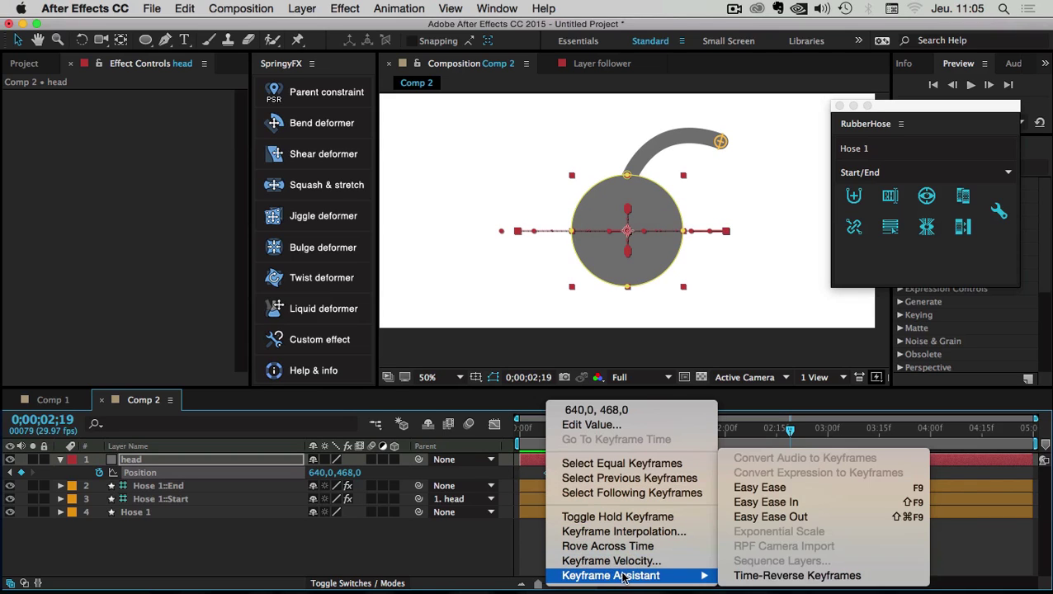
pyautogui.click(769, 517)
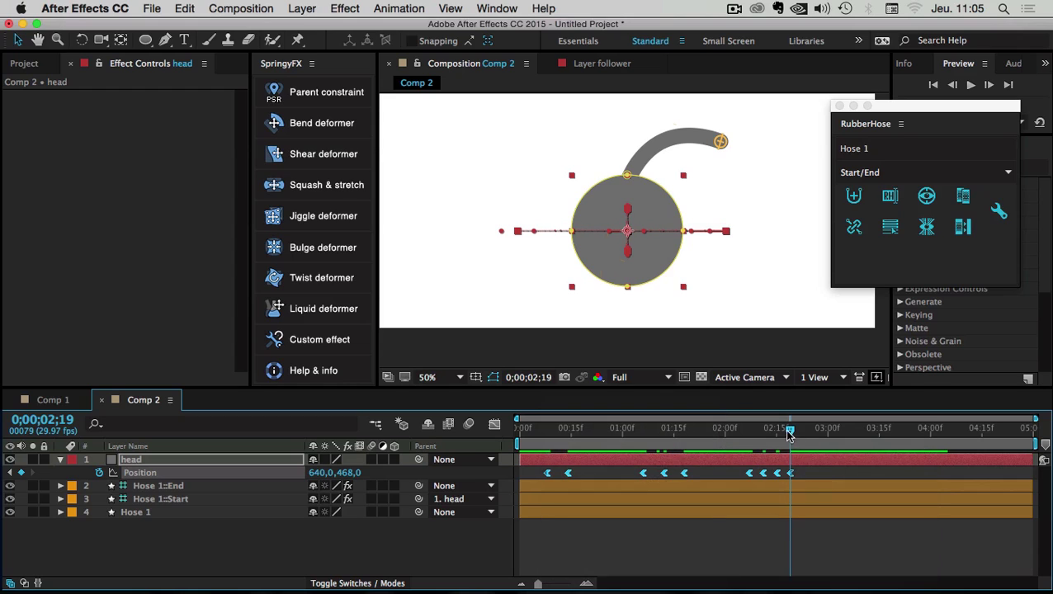
pyautogui.rightClick(790, 472)
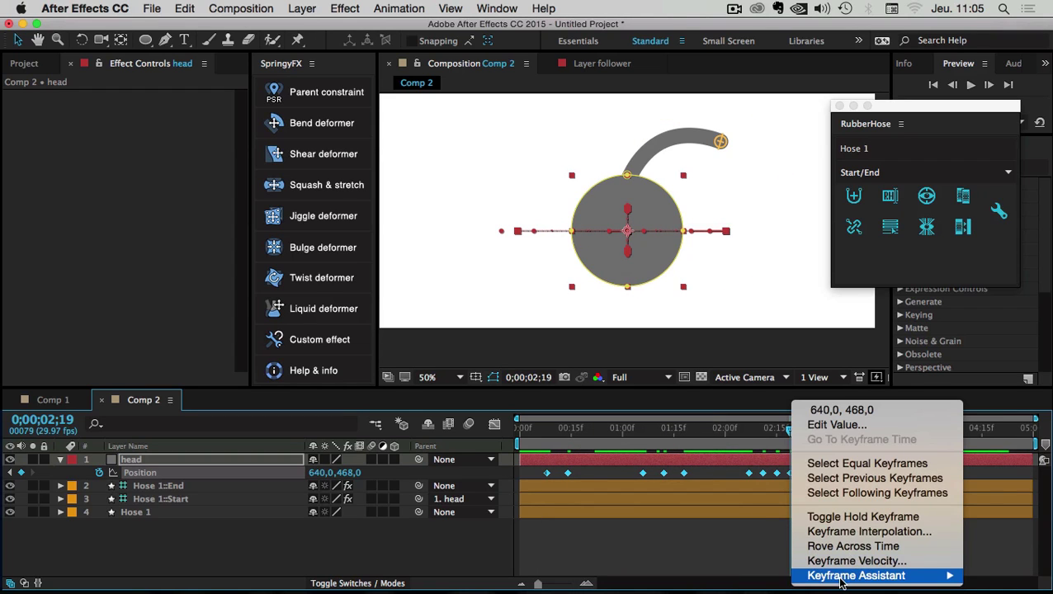
pyautogui.moveTo(838, 575)
pyautogui.click(651, 488)
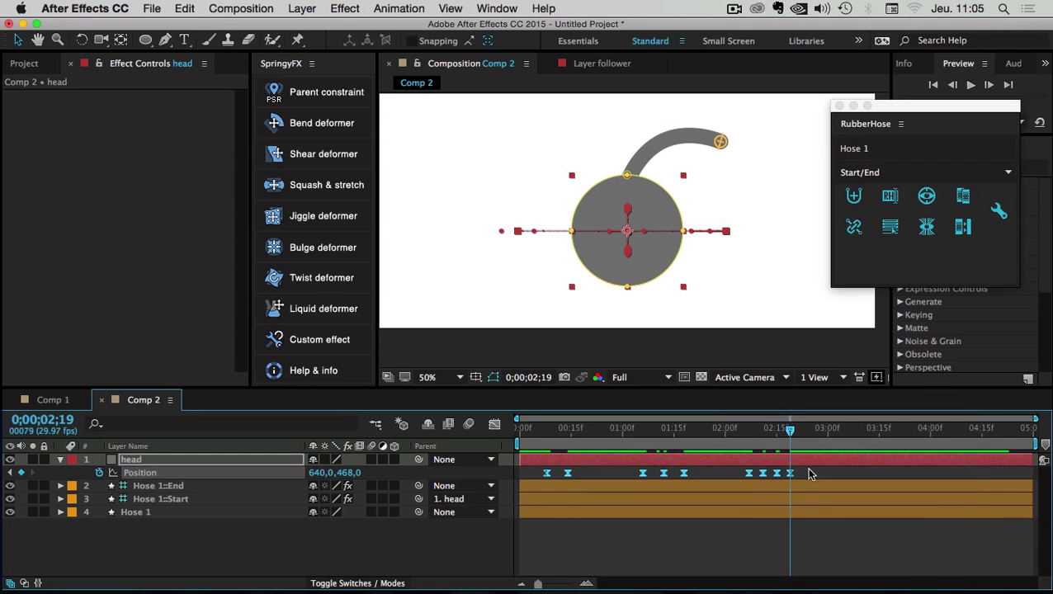
# End the work area around 0;00;03;11 and preview the head animation from the first frame.
pyautogui.click(803, 430)
pyautogui.moveTo(821, 430); pyautogui.dragTo(866, 429)
pyautogui.click(722, 480)
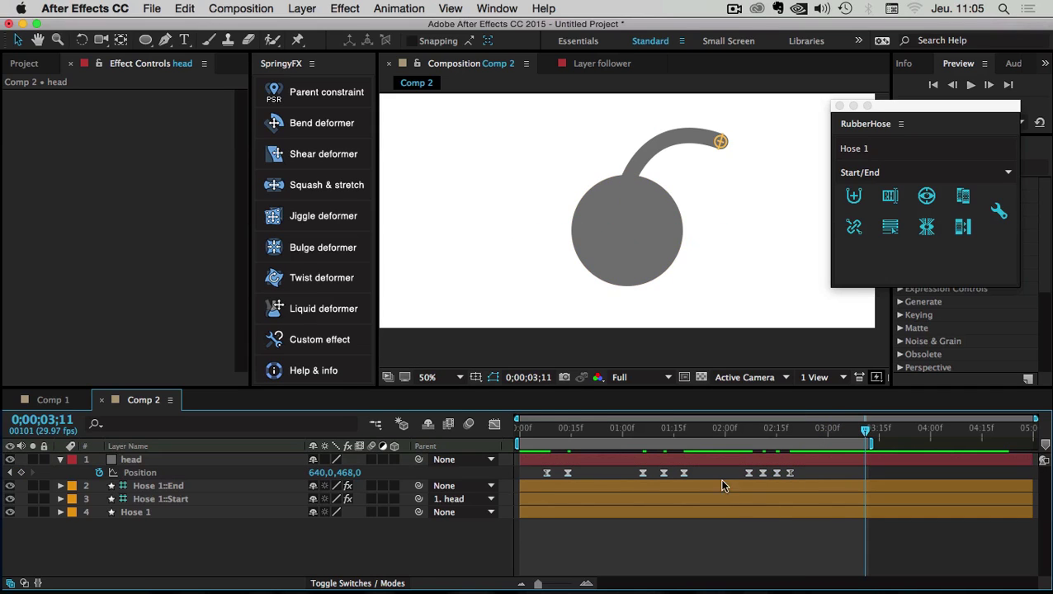
pyautogui.moveTo(542, 434); pyautogui.dragTo(489, 433)
pyautogui.press('space')
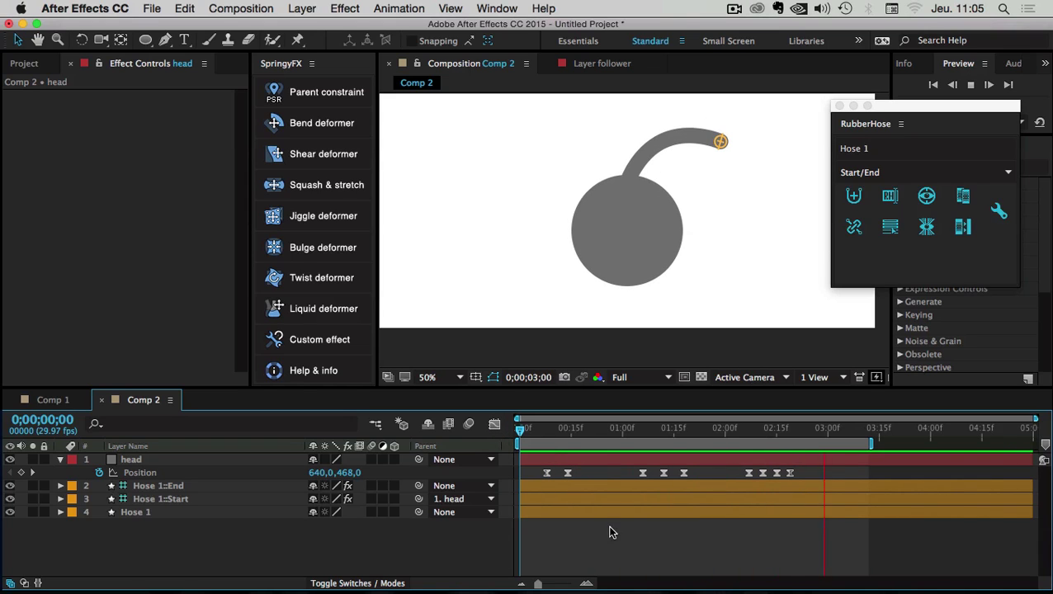
# Stop the preview, return to the first frame, and apply a SpringyFX parent constraint linking Hose 1::End to the head layer.
pyautogui.press('space')
pyautogui.click(60, 460)
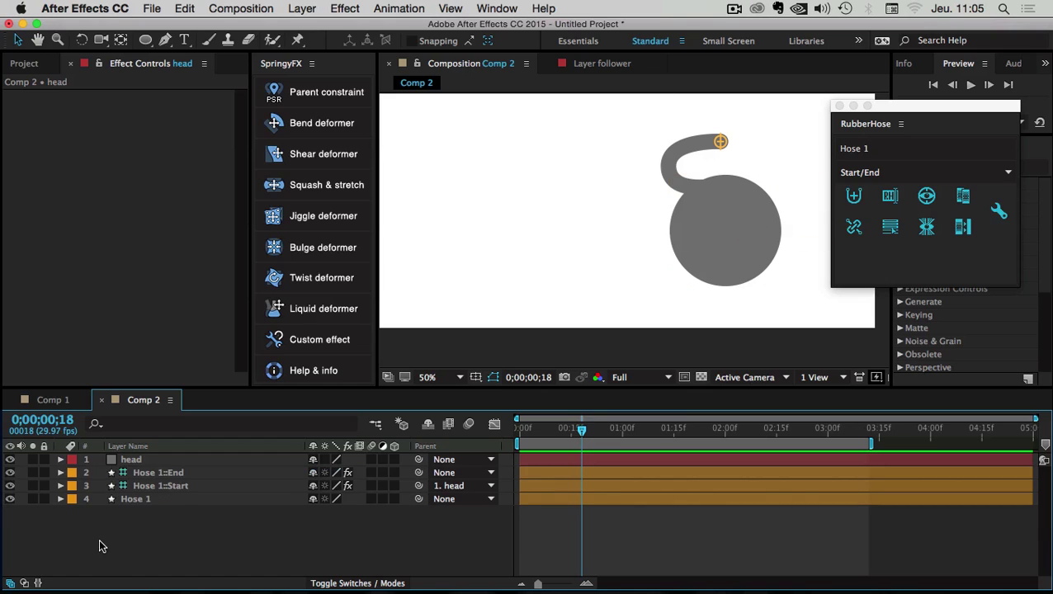
pyautogui.click(160, 474)
pyautogui.moveTo(564, 430); pyautogui.dragTo(524, 443)
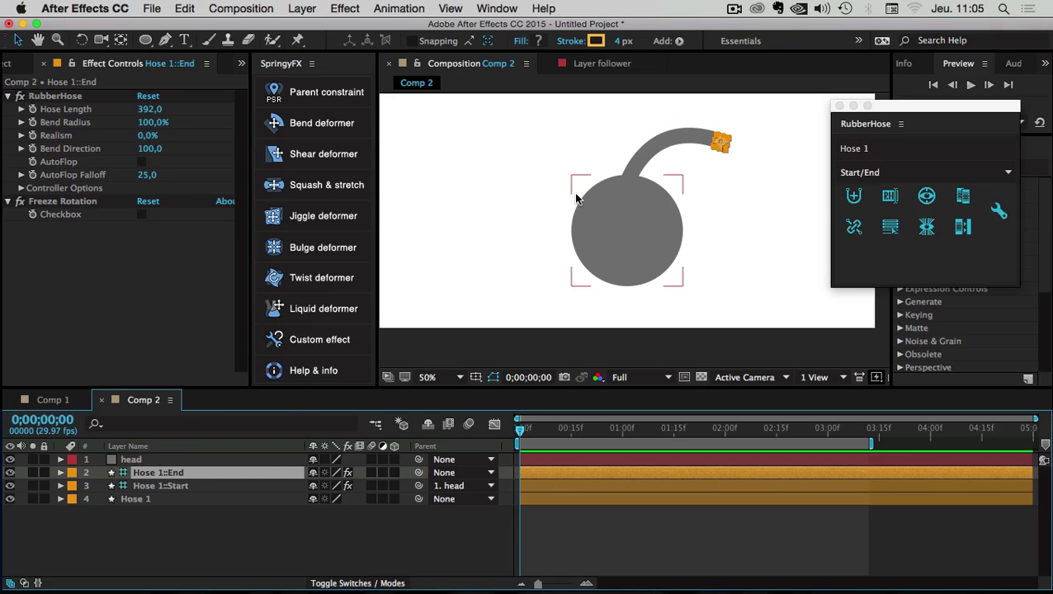
pyautogui.click(133, 463)
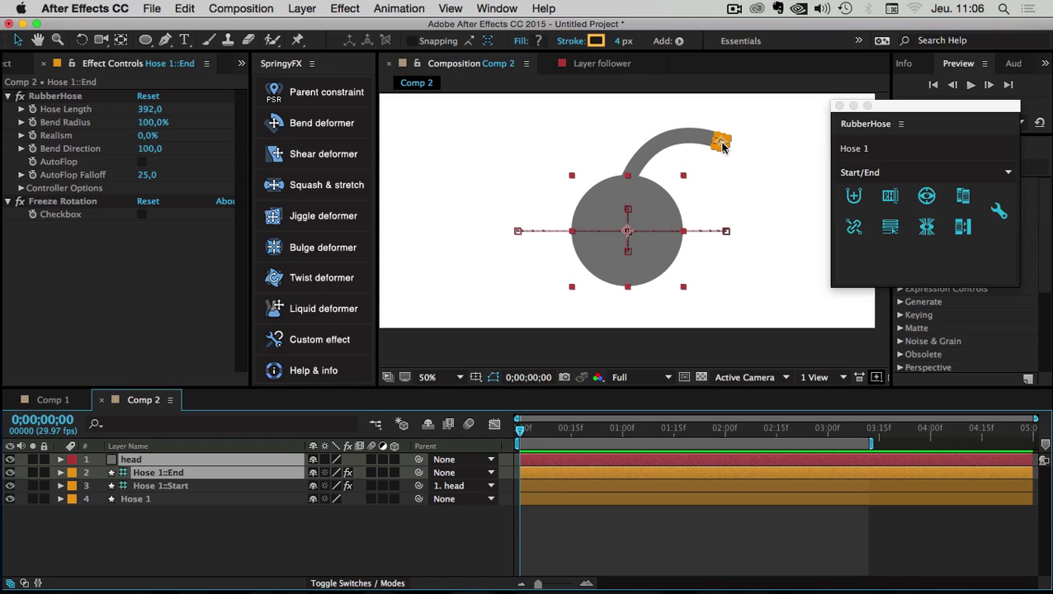
pyautogui.click(327, 101)
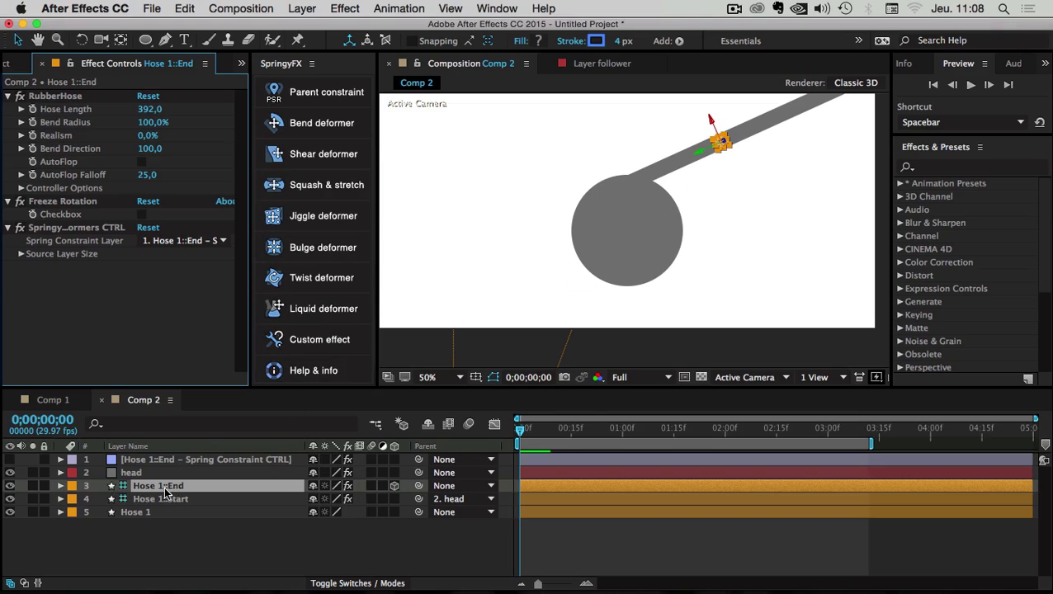
# Turn off the 3D switch for the Hose 1::End layer and preview the constrained hose animation.
pyautogui.click(394, 486)
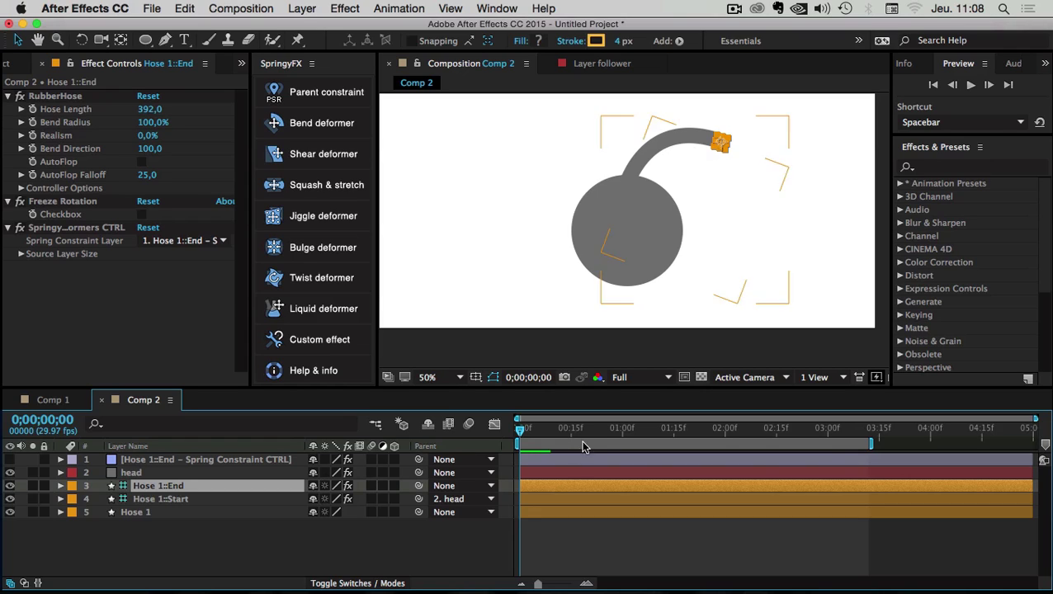
pyautogui.click(971, 86)
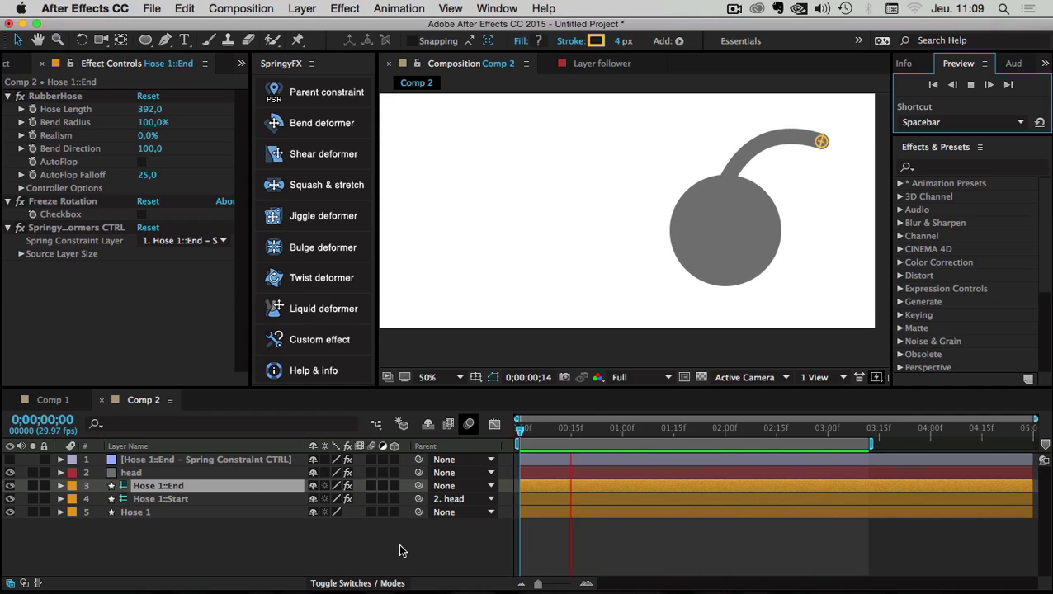
pyautogui.click(298, 544)
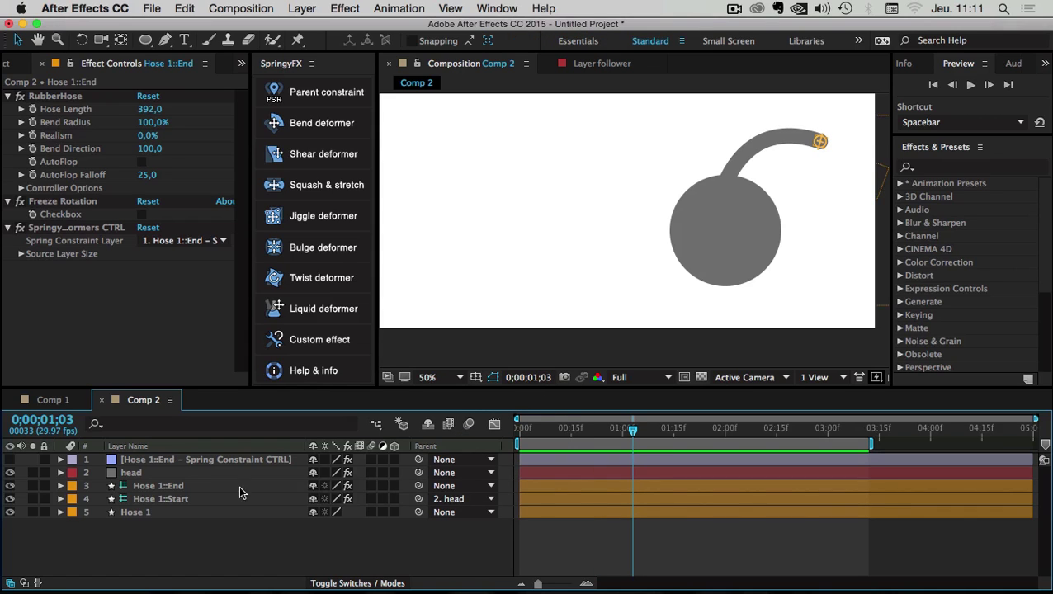
# Switch the Hose 1::End layer to 3D and back to 2D to compare how the hose is drawn.
pyautogui.click(394, 486)
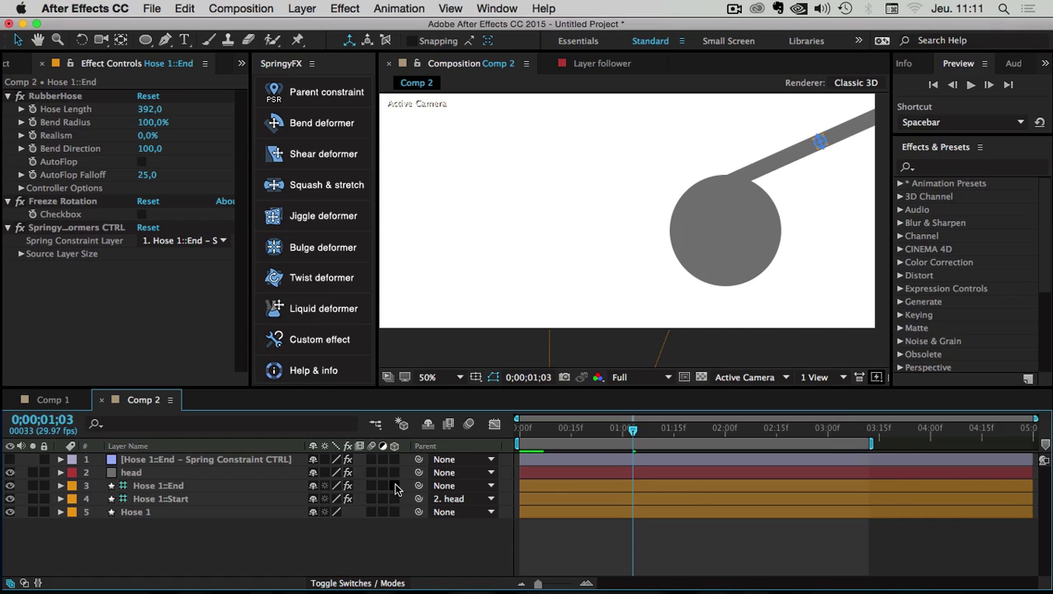
pyautogui.click(394, 486)
pyautogui.click(395, 486)
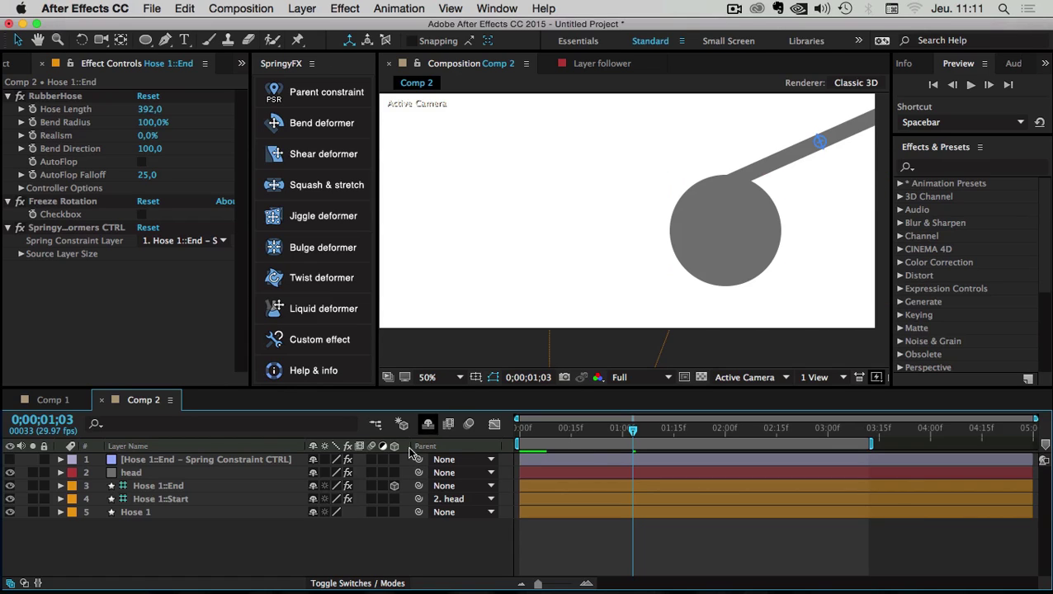
pyautogui.click(395, 486)
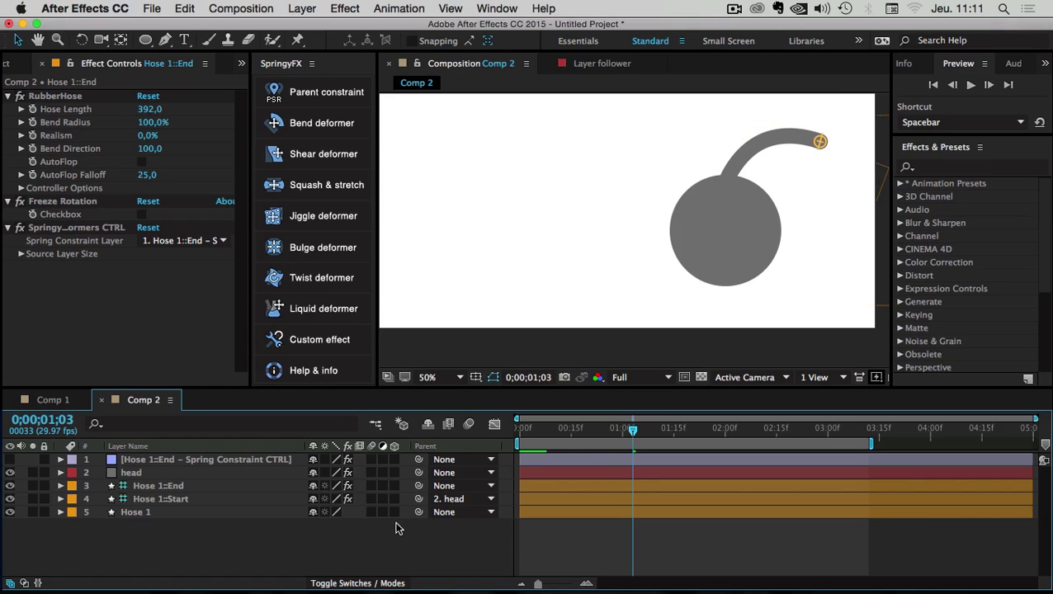
pyautogui.click(158, 486)
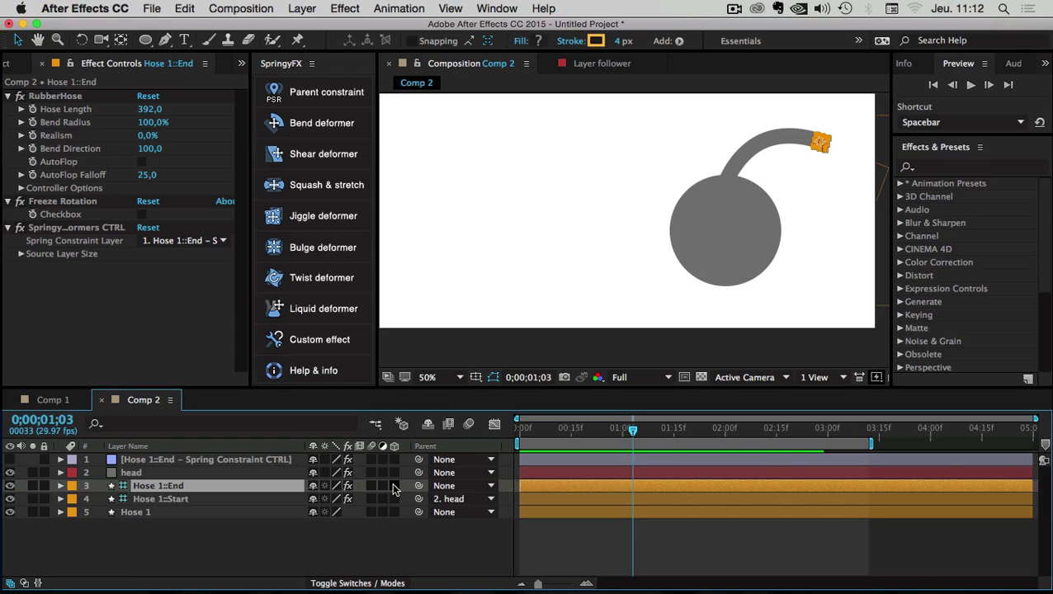
# Create composition Comp 3 at 1280 x 720, 29.97 fps, lasting 5 seconds with a white background.
pyautogui.click(241, 8)
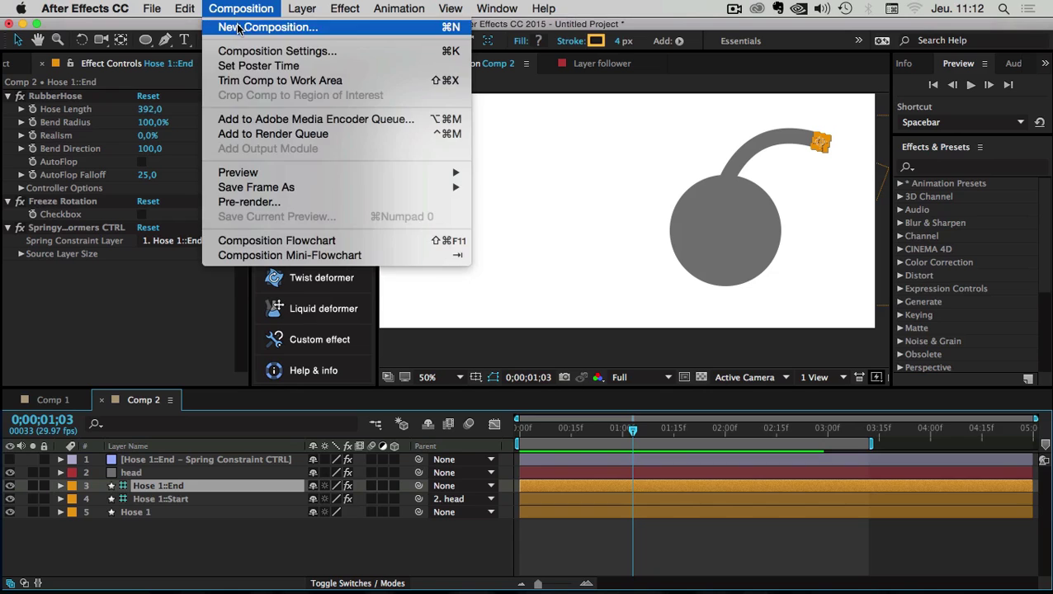
pyautogui.click(237, 28)
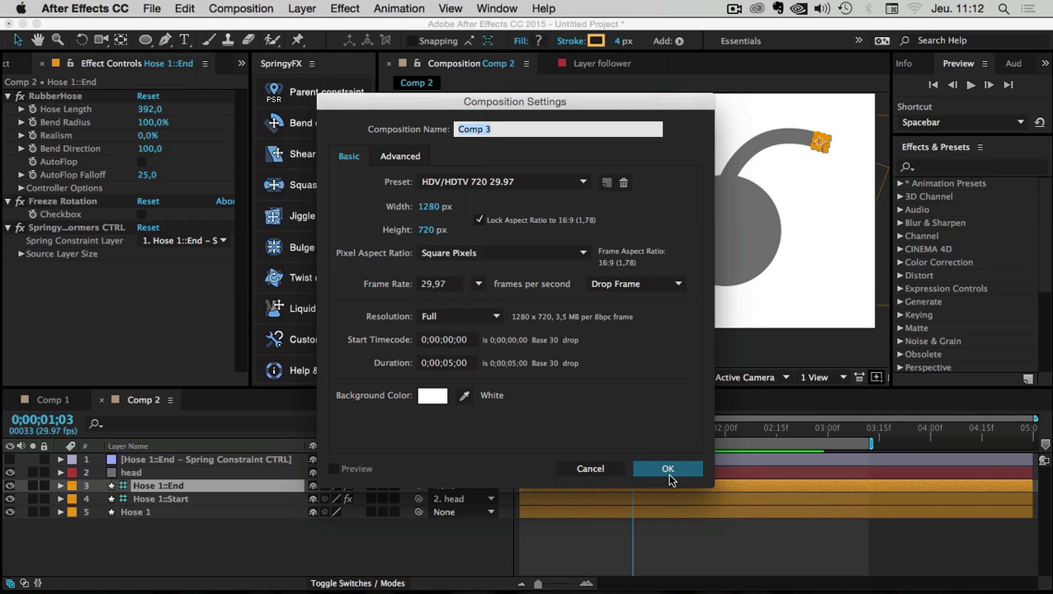
pyautogui.click(669, 468)
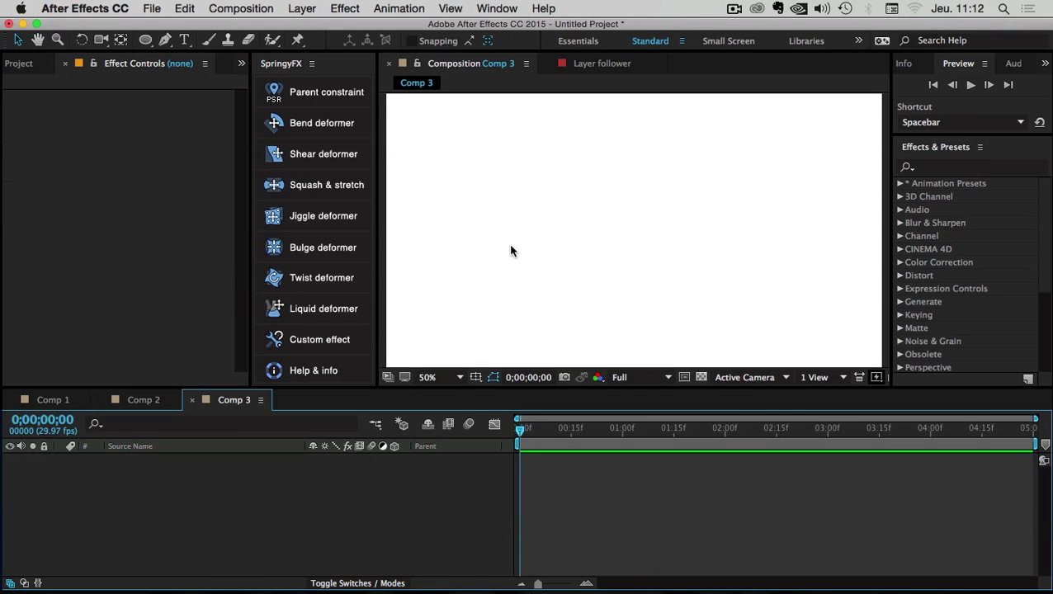
# Add a gray solid named Gray Solid 2 to Comp 3, sized to match the composition.
pyautogui.scroll(-2, 511, 251)
pyautogui.rightClick(100, 475)
pyautogui.moveTo(128, 445)
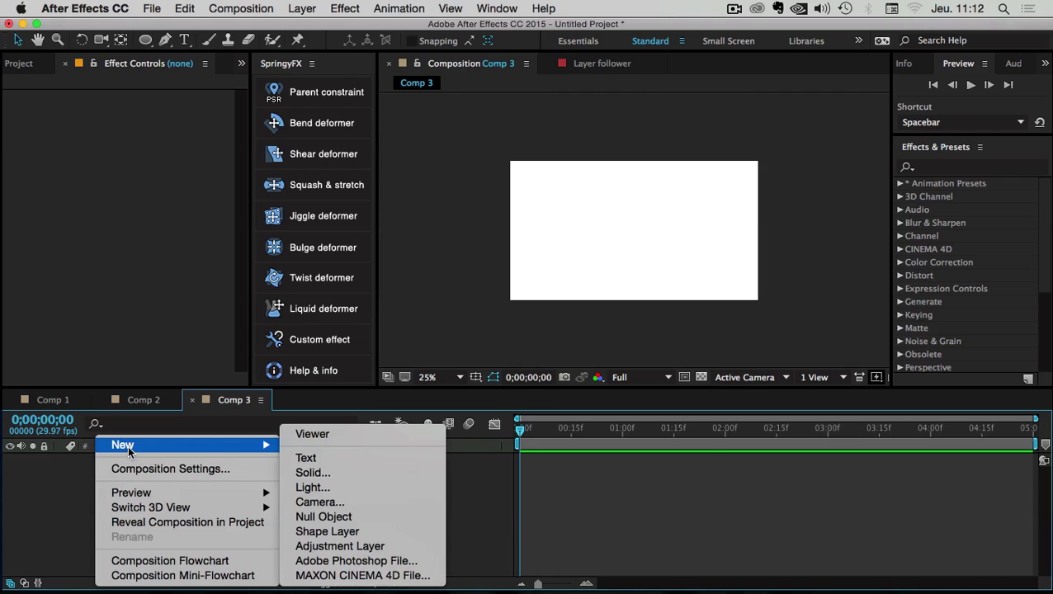
pyautogui.click(328, 472)
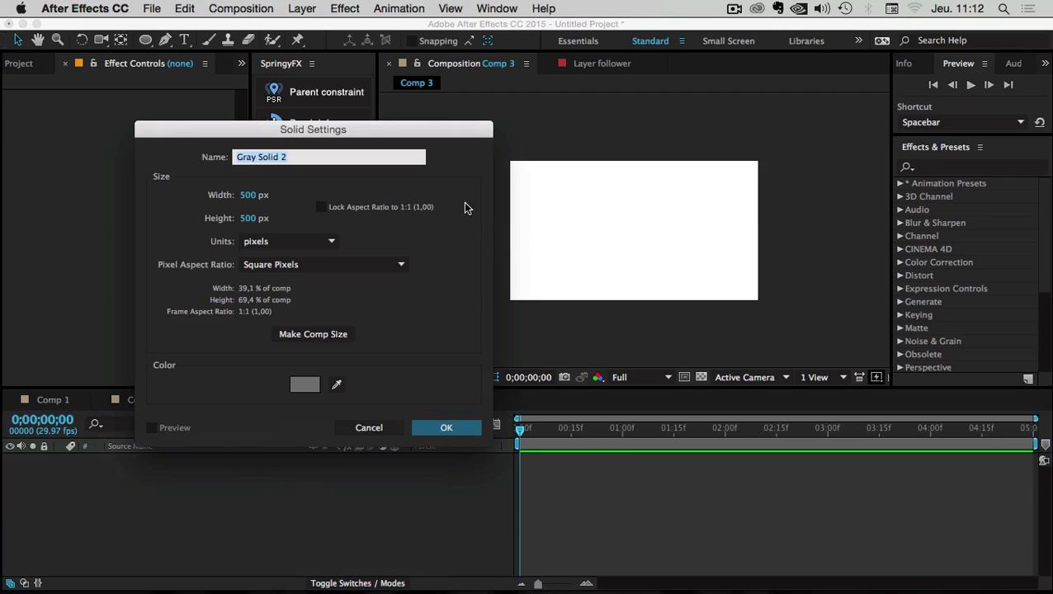
pyautogui.moveTo(365, 129); pyautogui.dragTo(588, 131)
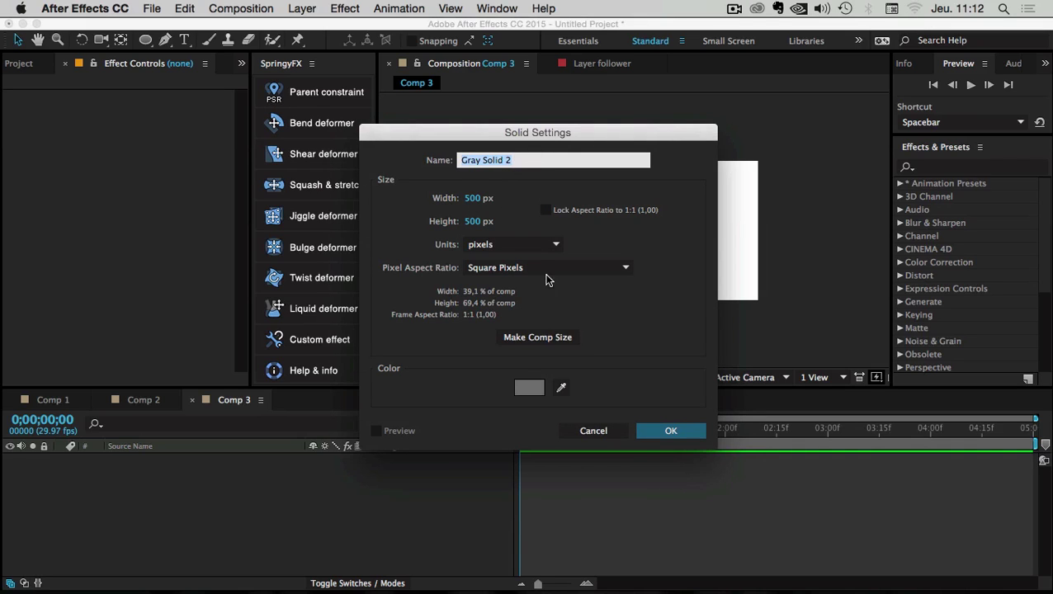
pyautogui.click(544, 336)
pyautogui.click(672, 429)
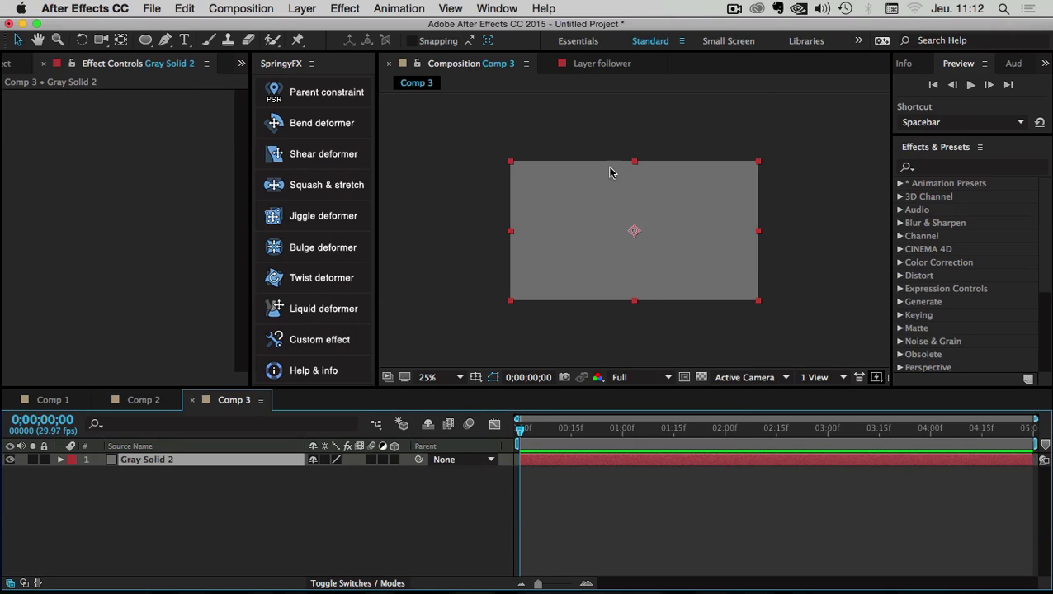
# Apply the Video Copilot Element effect to the Gray Solid 2 layer.
pyautogui.click(132, 491)
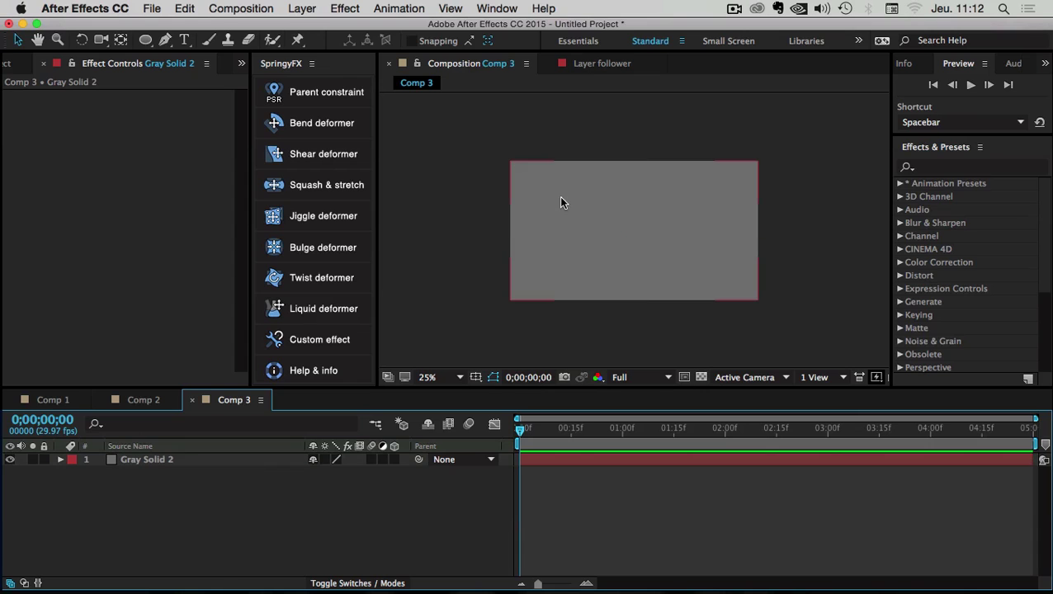
pyautogui.rightClick(132, 460)
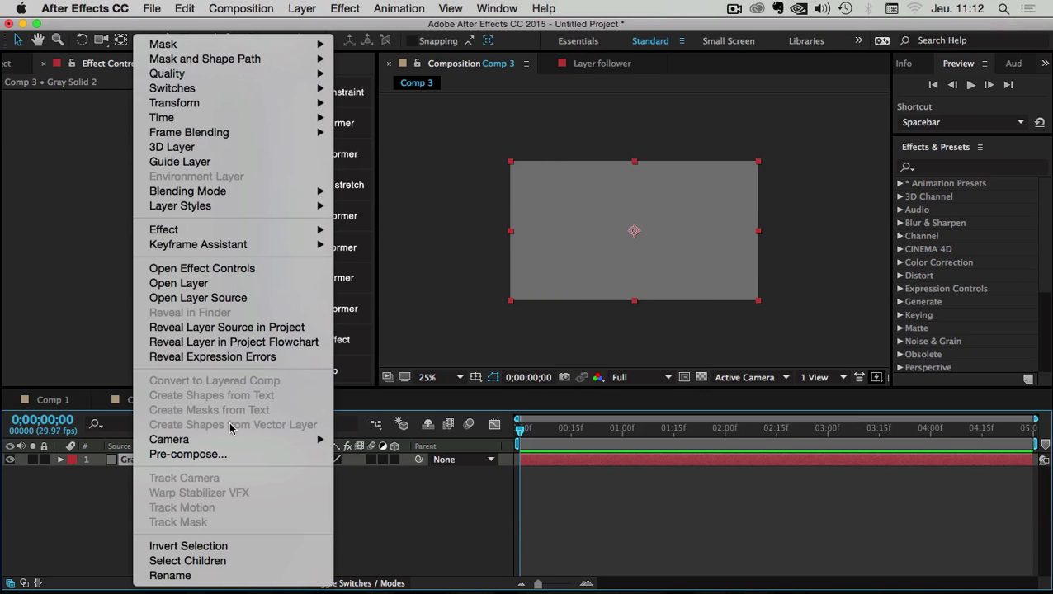
pyautogui.moveTo(176, 229)
pyautogui.moveTo(462, 574)
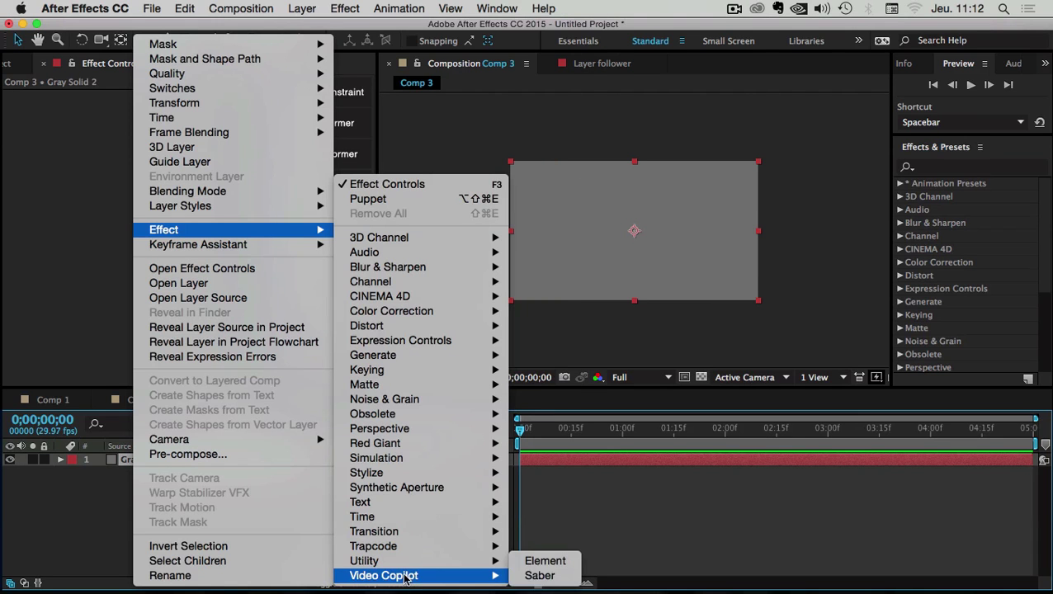
pyautogui.click(546, 562)
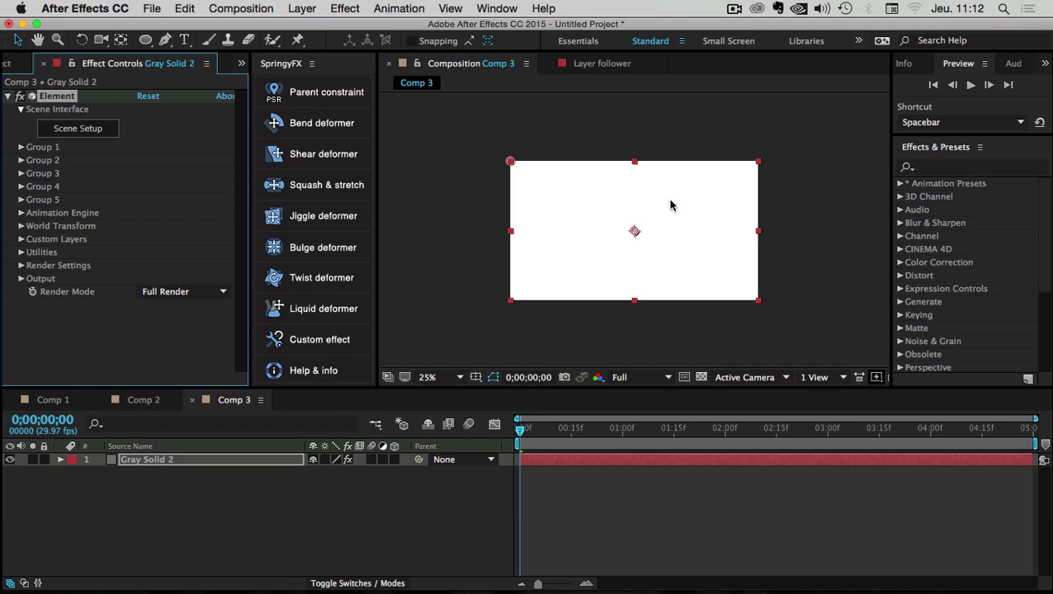
pyautogui.press('.')
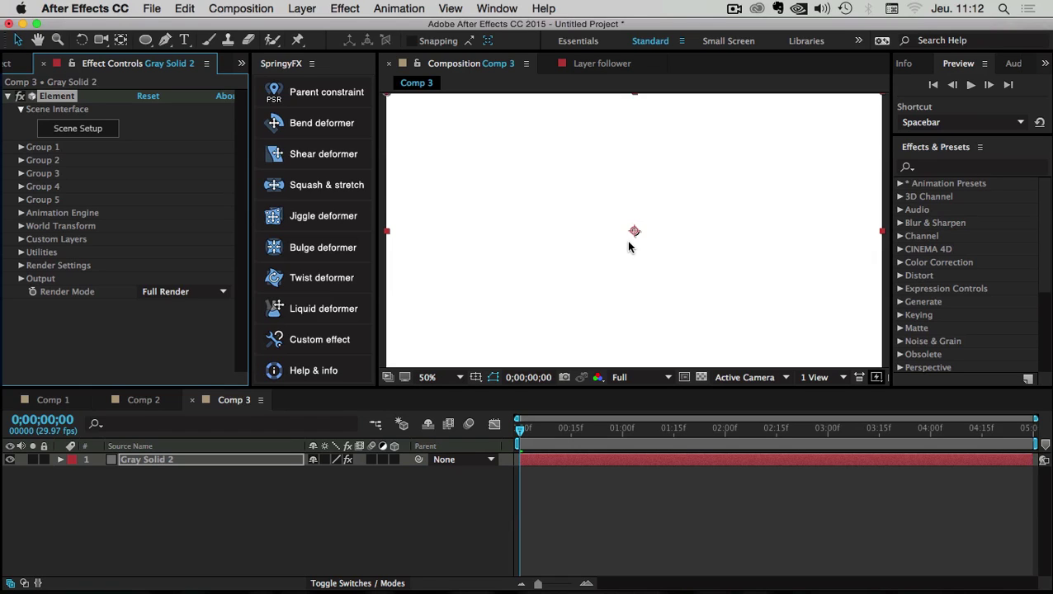
pyautogui.press(',')
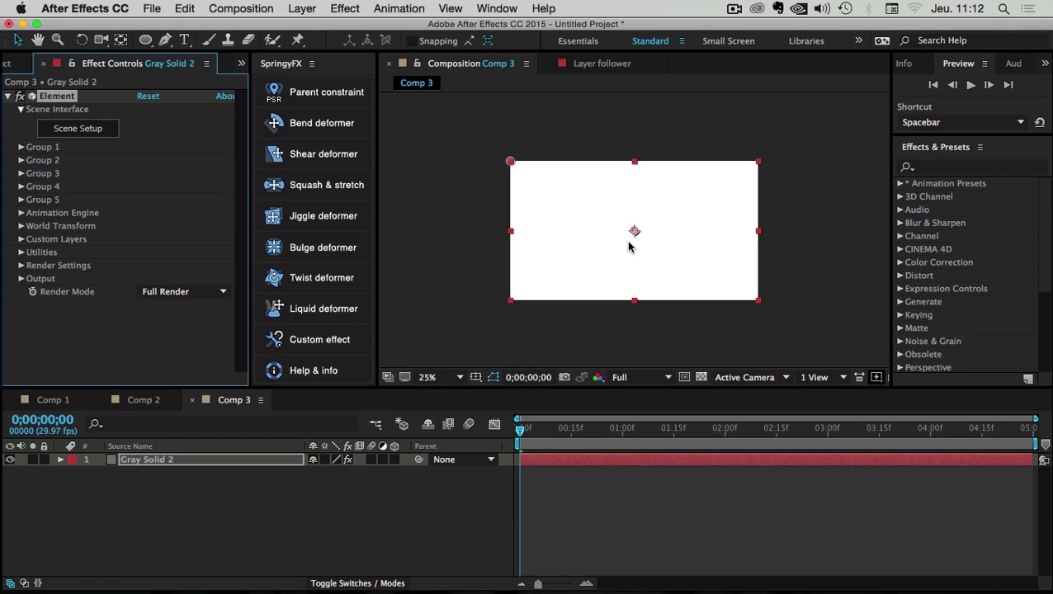
# Open Element's Scene Setup and add a box model to the scene.
pyautogui.click(66, 130)
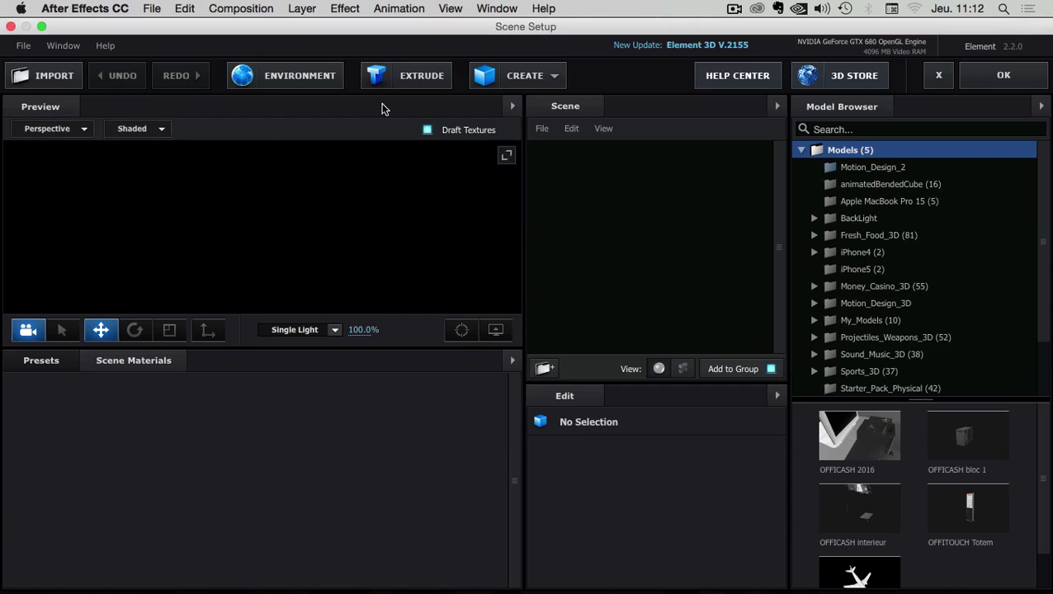
pyautogui.click(523, 79)
pyautogui.click(492, 113)
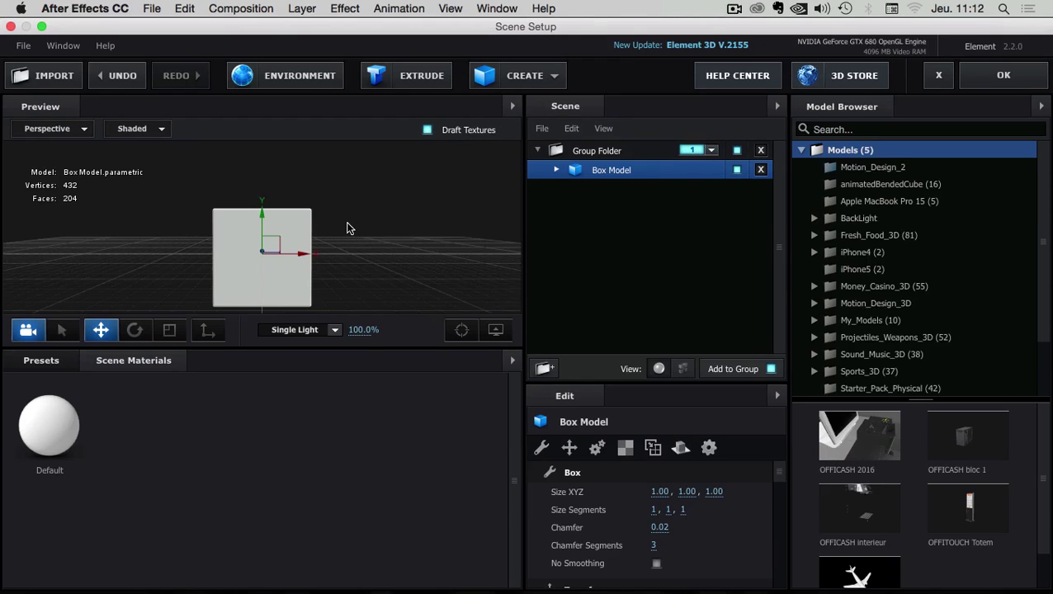
pyautogui.moveTo(364, 233); pyautogui.dragTo(320, 264)
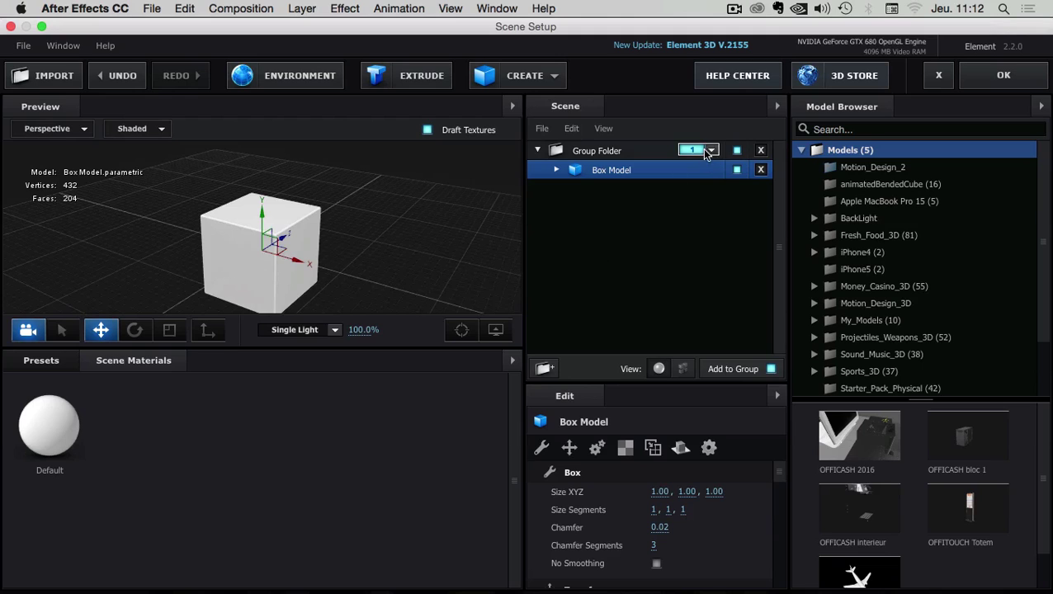
# Add a torus model and move it out of the box's group folder.
pyautogui.click(552, 75)
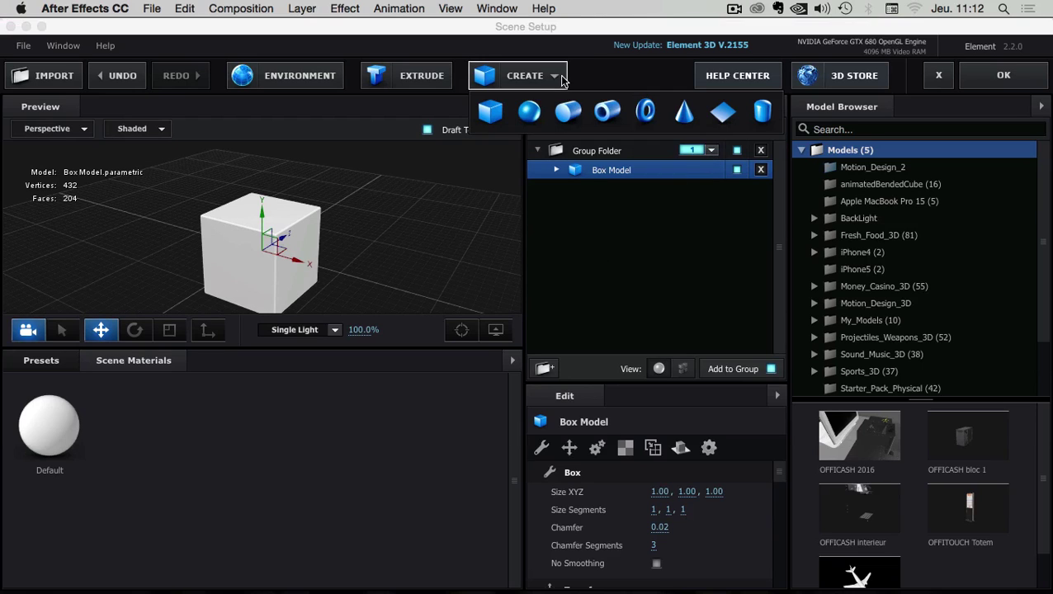
pyautogui.click(646, 110)
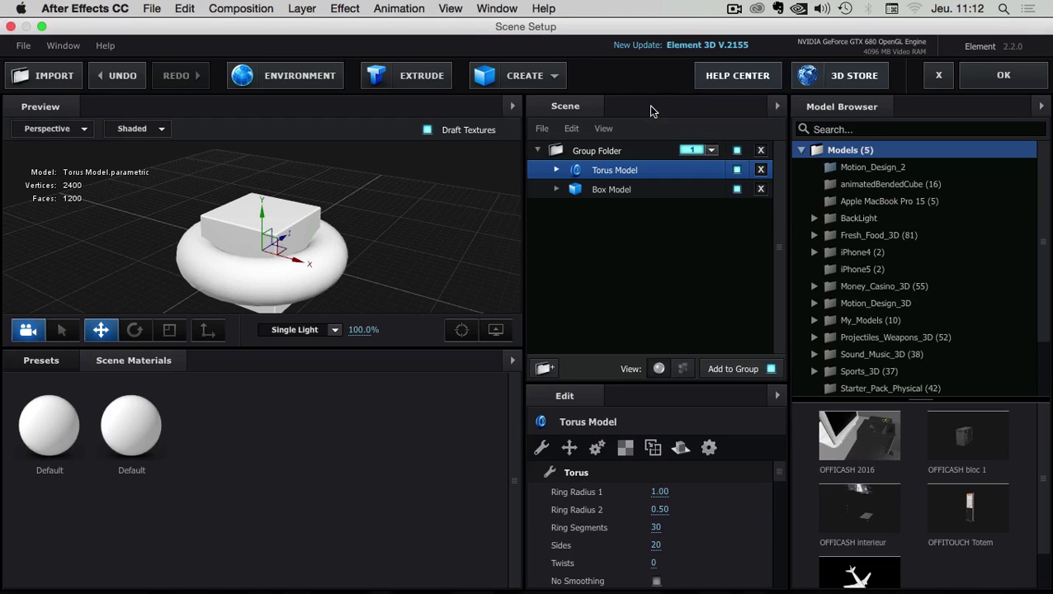
pyautogui.moveTo(613, 170); pyautogui.dragTo(612, 248)
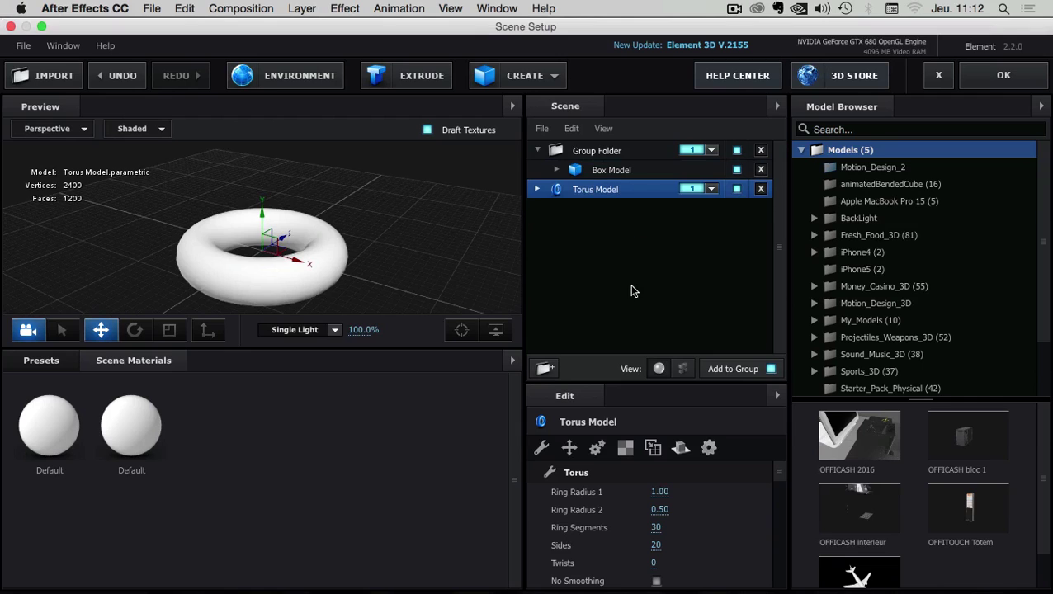
# Collapse the box's group folder and assign the torus model to group 2.
pyautogui.click(535, 151)
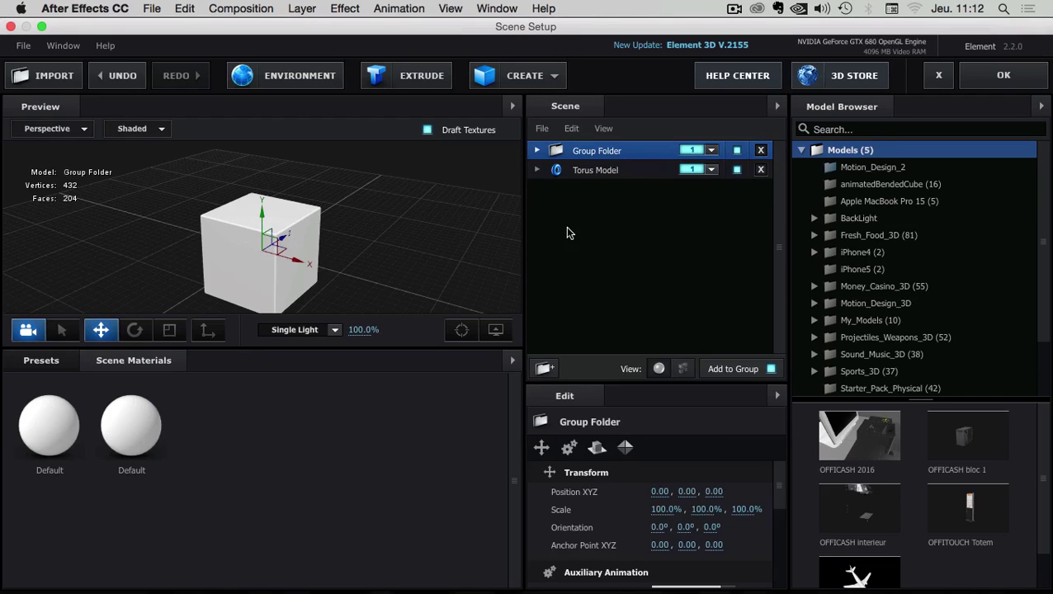
pyautogui.click(586, 171)
pyautogui.click(712, 170)
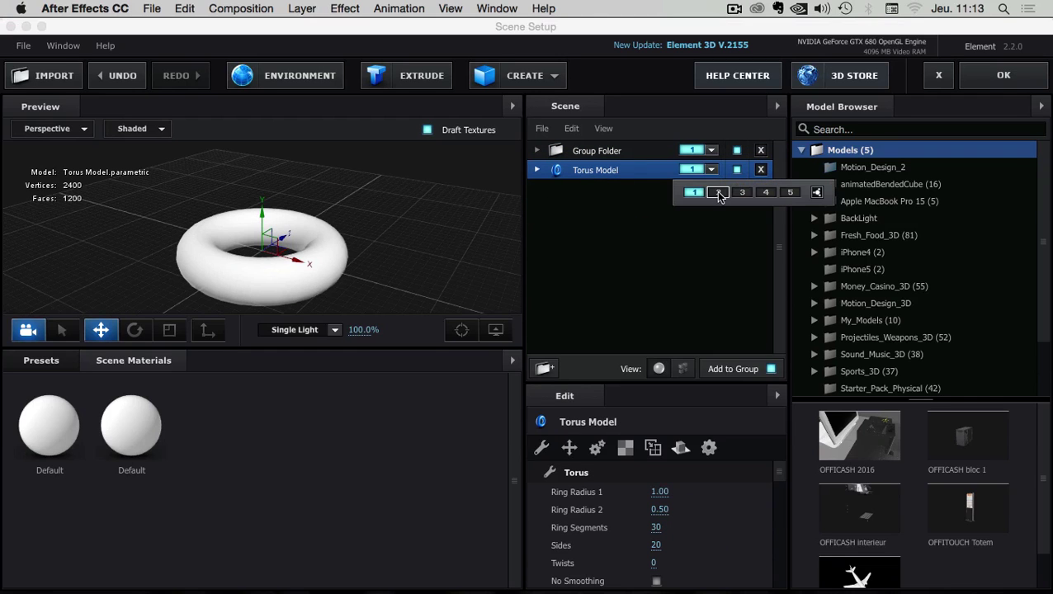
pyautogui.click(719, 195)
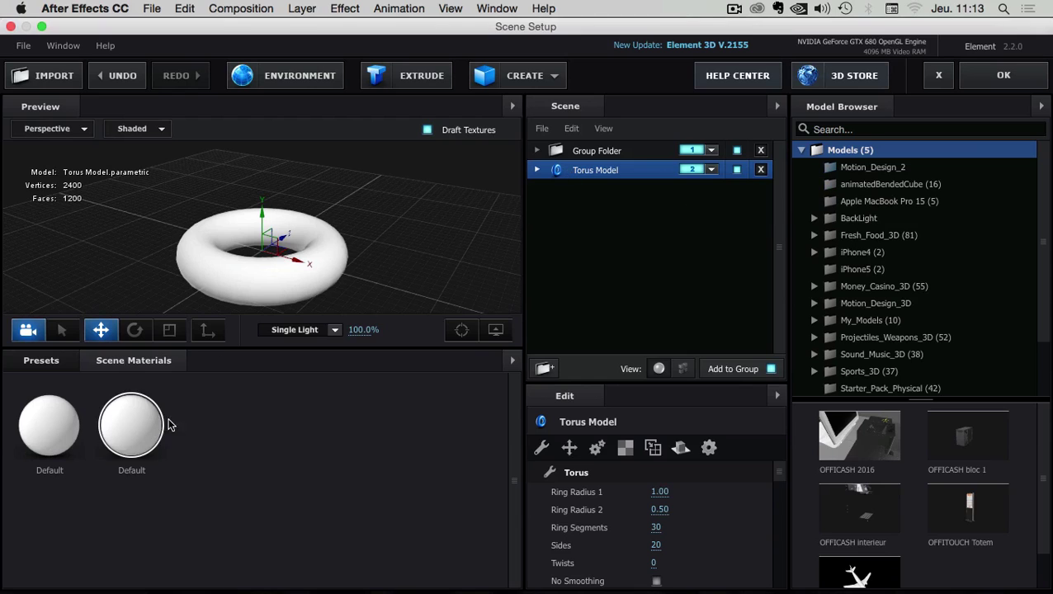
# Set the diffuse color of the torus model's material to pure red.
pyautogui.click(139, 420)
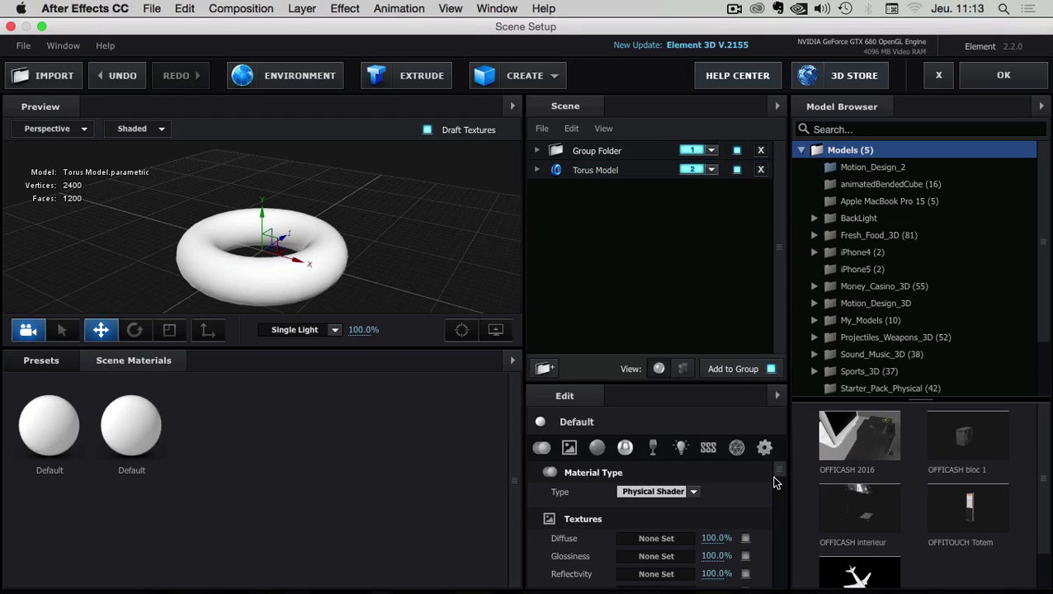
pyautogui.moveTo(776, 482); pyautogui.dragTo(774, 498)
pyautogui.click(662, 500)
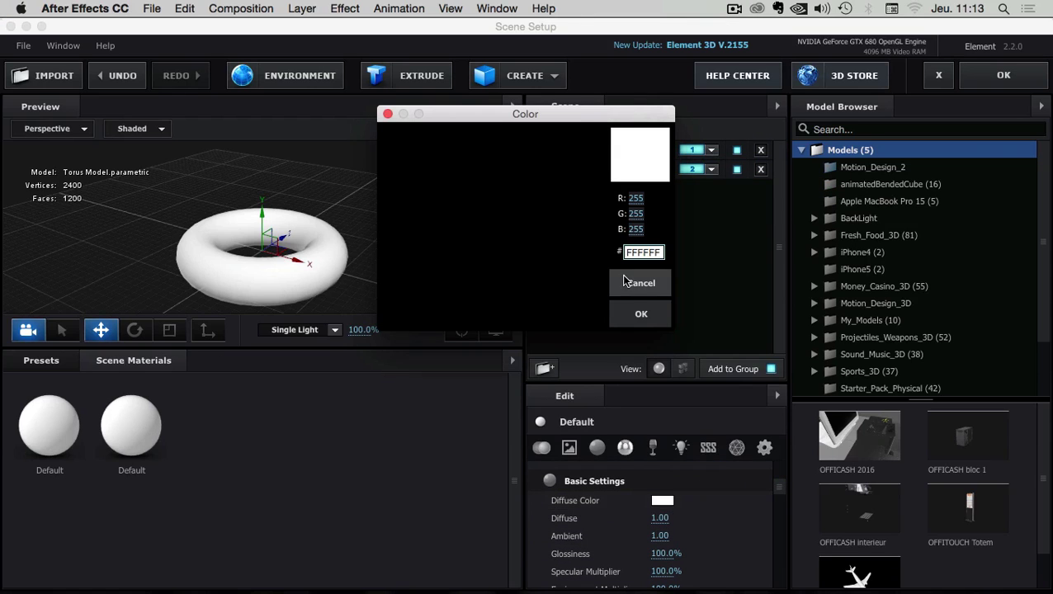
pyautogui.click(638, 312)
pyautogui.click(661, 499)
pyautogui.click(484, 191)
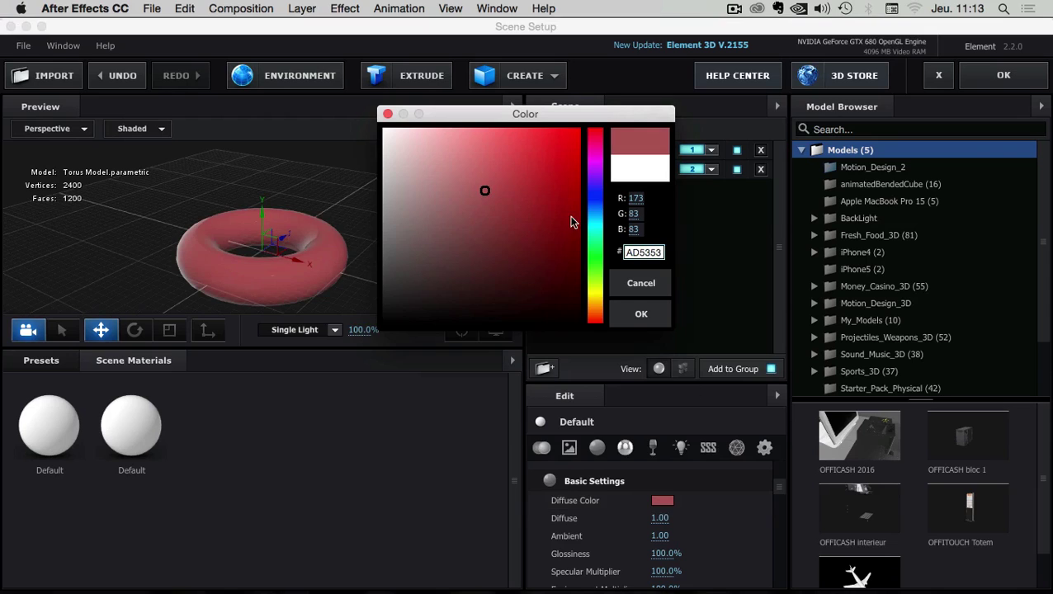
pyautogui.moveTo(537, 196); pyautogui.dragTo(579, 129)
pyautogui.click(641, 313)
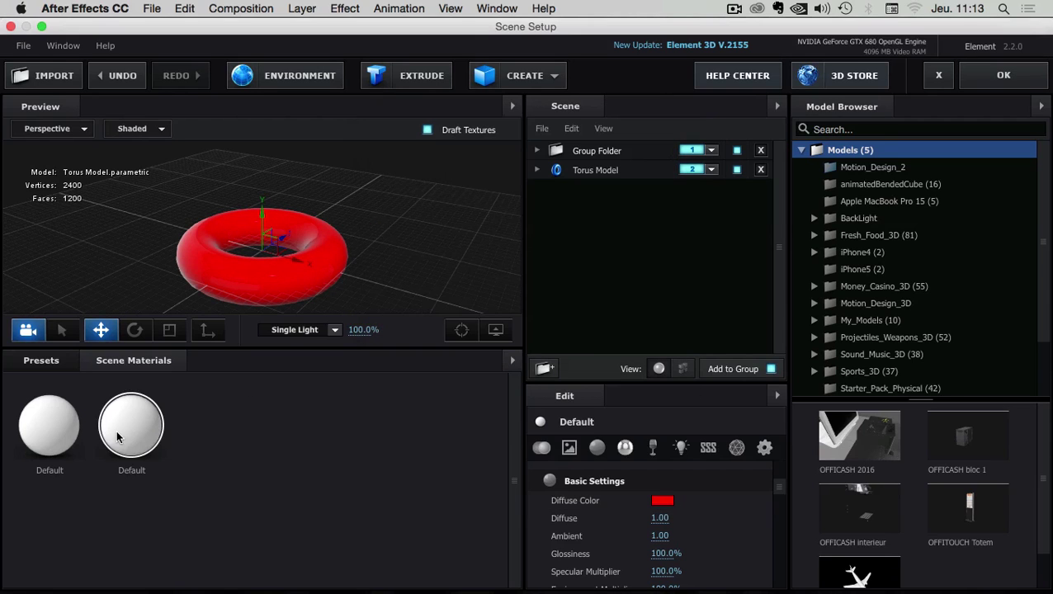
# Set the diffuse color of the box model's material to cyan 00FFFC.
pyautogui.click(661, 500)
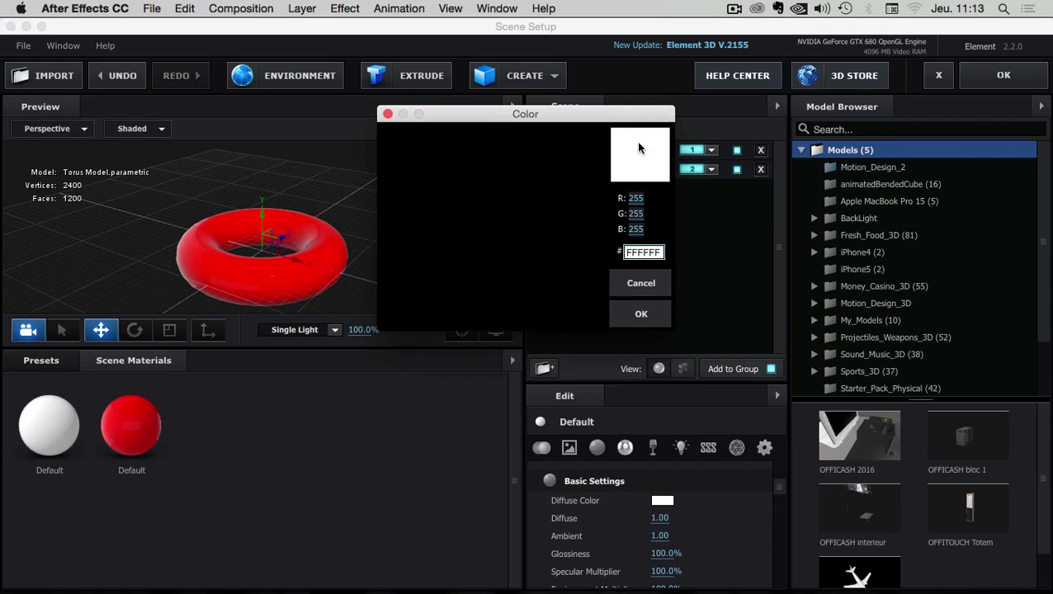
pyautogui.click(469, 146)
pyautogui.click(595, 226)
pyautogui.moveTo(491, 146); pyautogui.dragTo(613, 102)
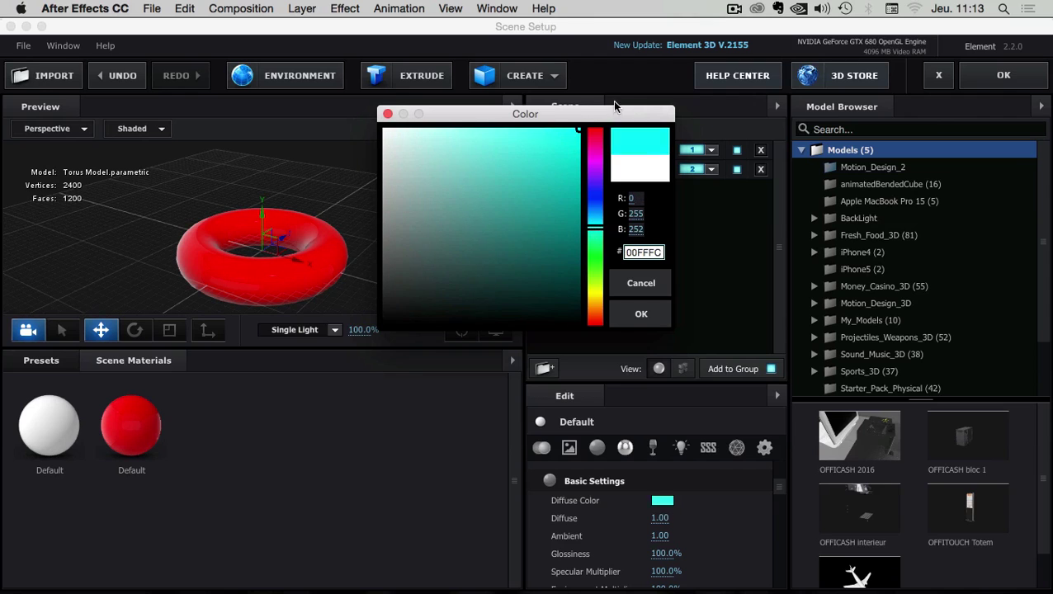
pyautogui.click(640, 315)
# Shrink the torus model by setting Ring Radius 1 to 0.63 and Ring Radius 2 to 0.42.
pyautogui.click(588, 153)
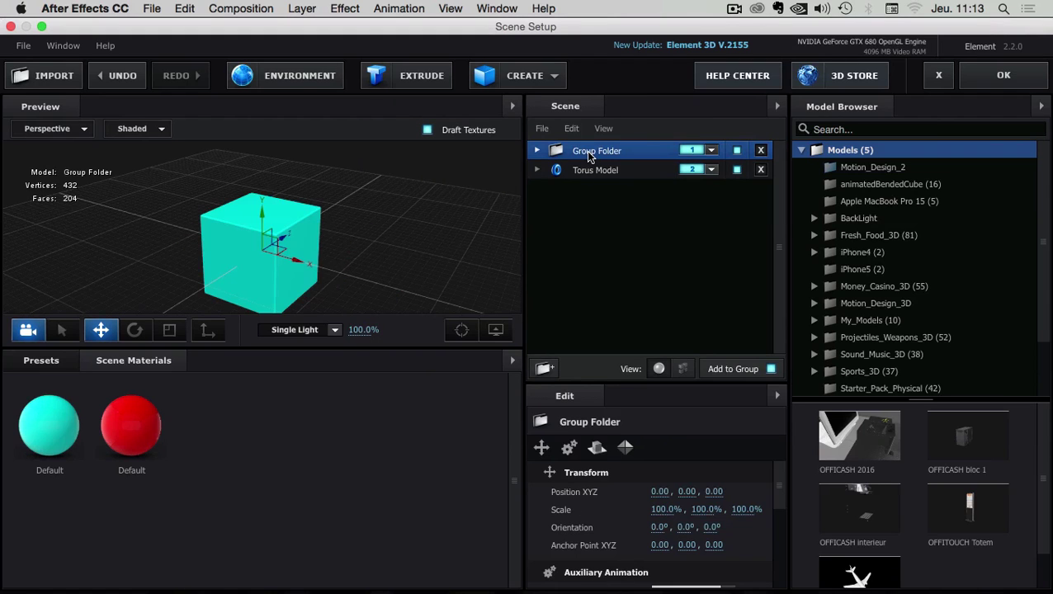
pyautogui.click(582, 171)
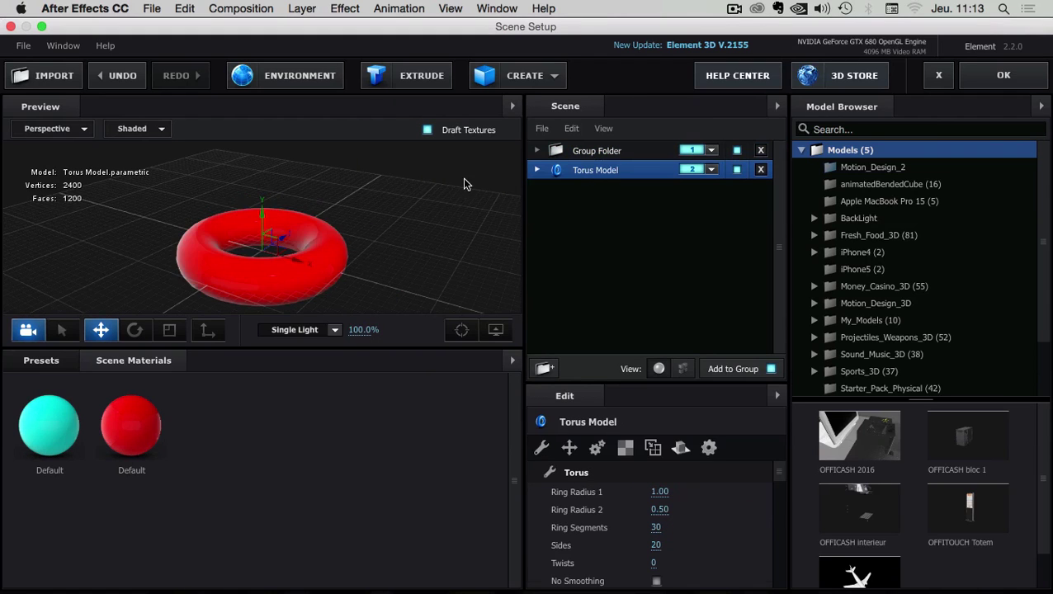
pyautogui.moveTo(462, 178); pyautogui.dragTo(306, 223)
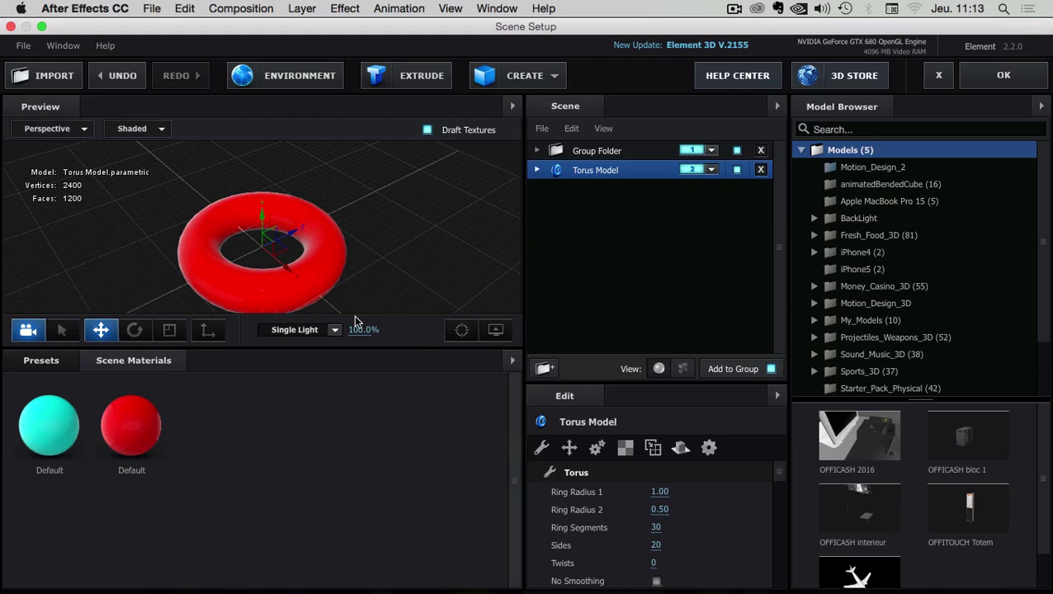
pyautogui.moveTo(659, 491)
pyautogui.mouseDown()
pyautogui.moveTo(639, 492)
pyautogui.moveTo(658, 513)
pyautogui.moveTo(663, 487)
pyautogui.mouseUp()
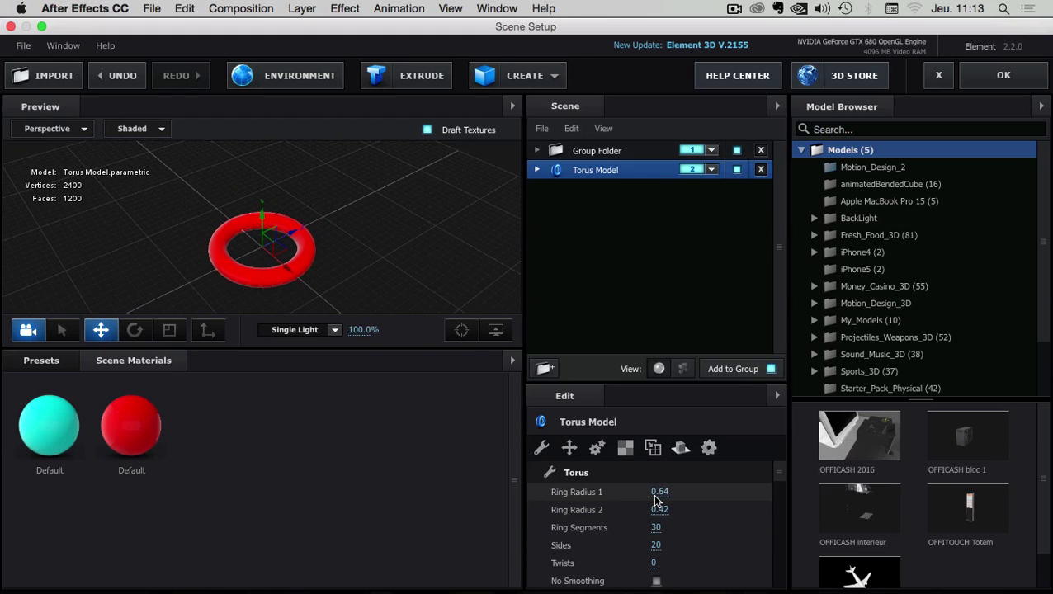
# Compare the box group and the torus model in the preview, and accept the scene setup.
pyautogui.click(612, 153)
pyautogui.click(605, 169)
pyautogui.click(599, 152)
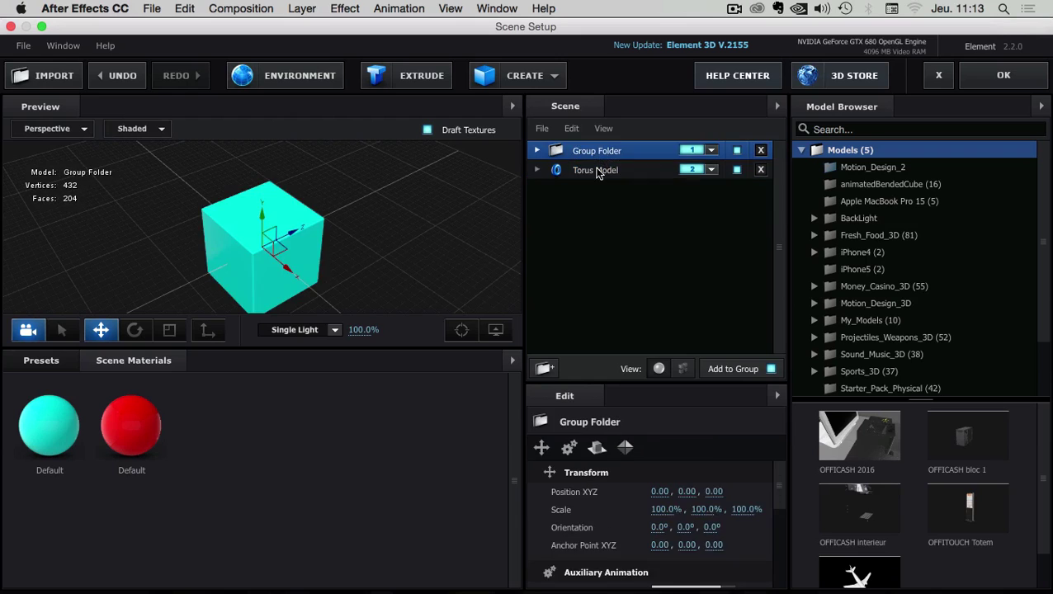
pyautogui.click(602, 169)
pyautogui.click(597, 154)
pyautogui.click(597, 169)
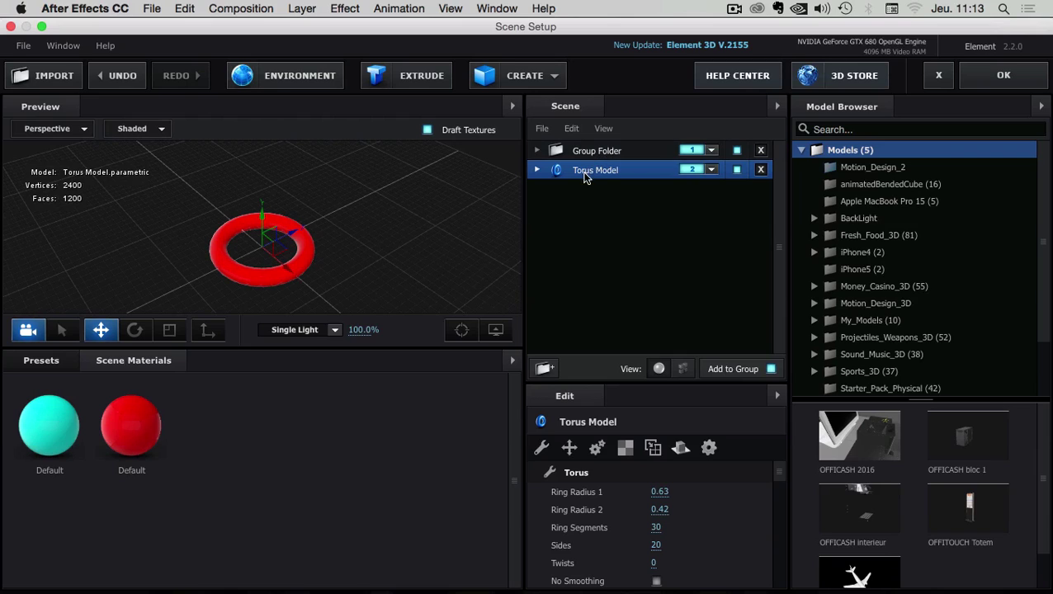
pyautogui.click(598, 155)
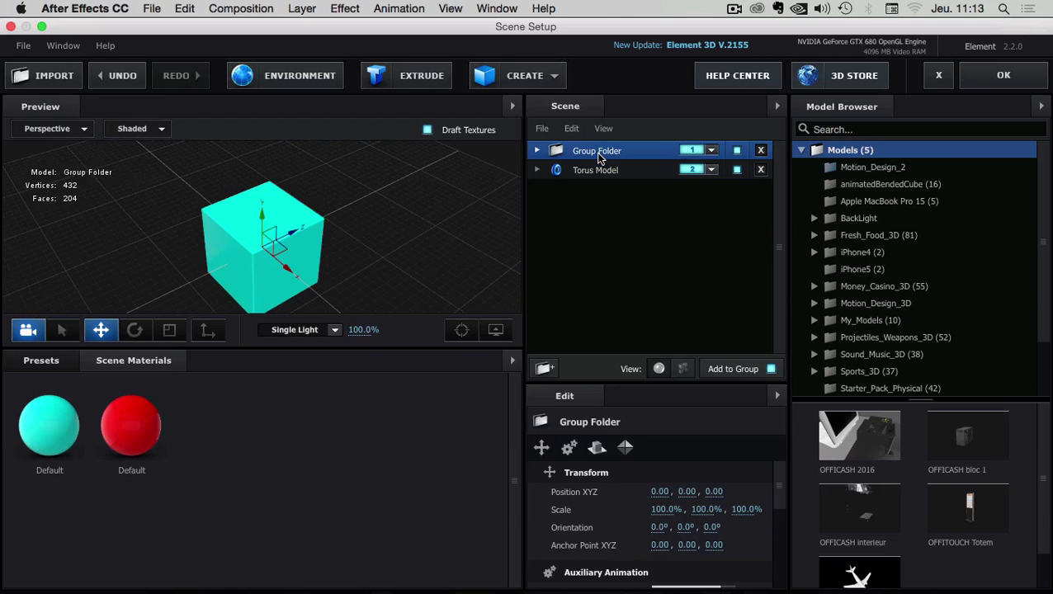
pyautogui.click(994, 78)
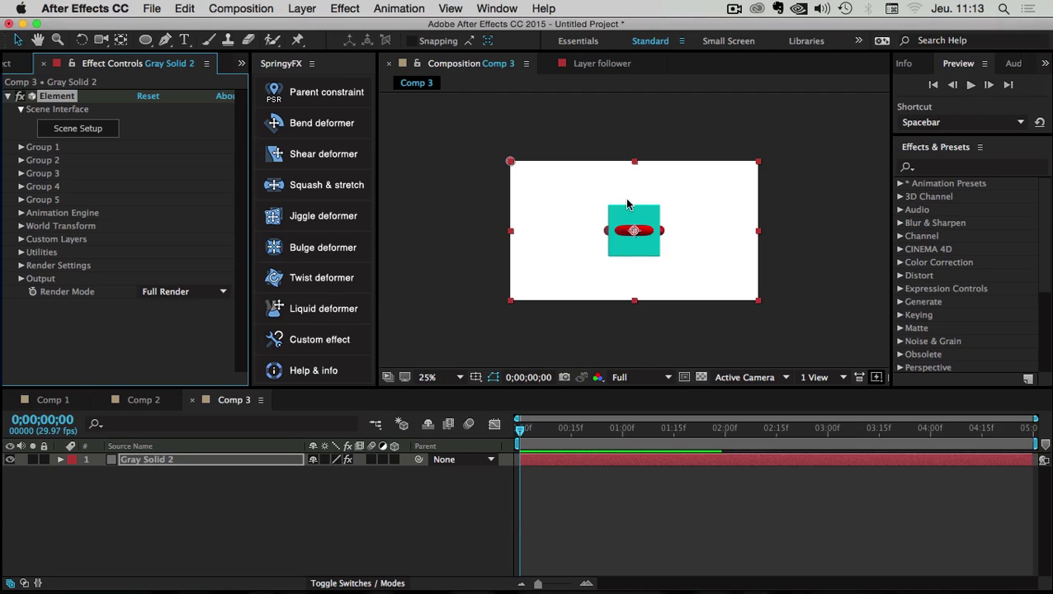
# Add a two-node camera with the 50mm preset to Comp 3.
pyautogui.rightClick(116, 497)
pyautogui.moveTo(143, 444)
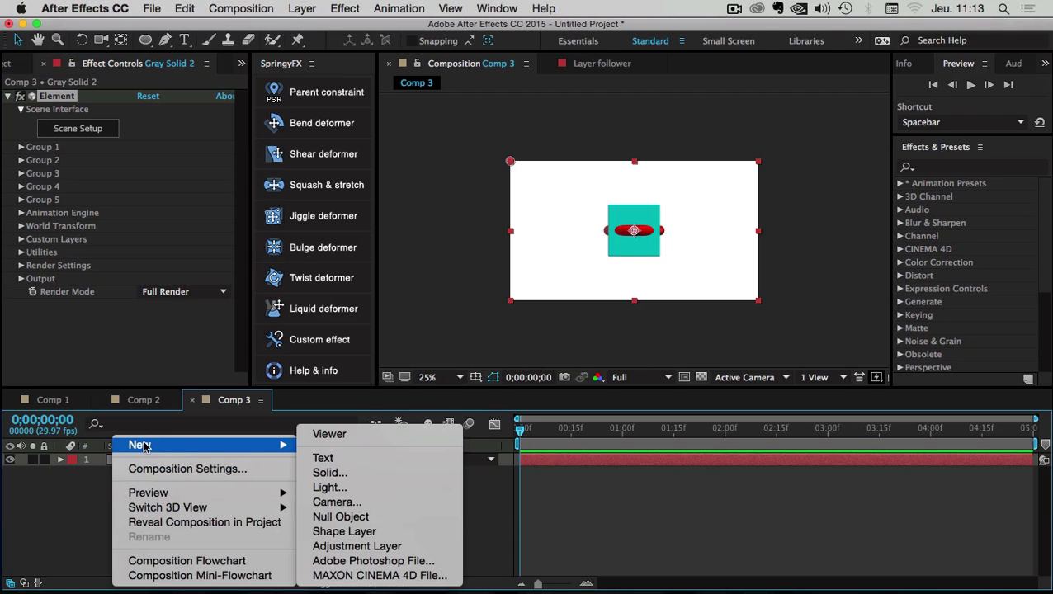
pyautogui.click(343, 502)
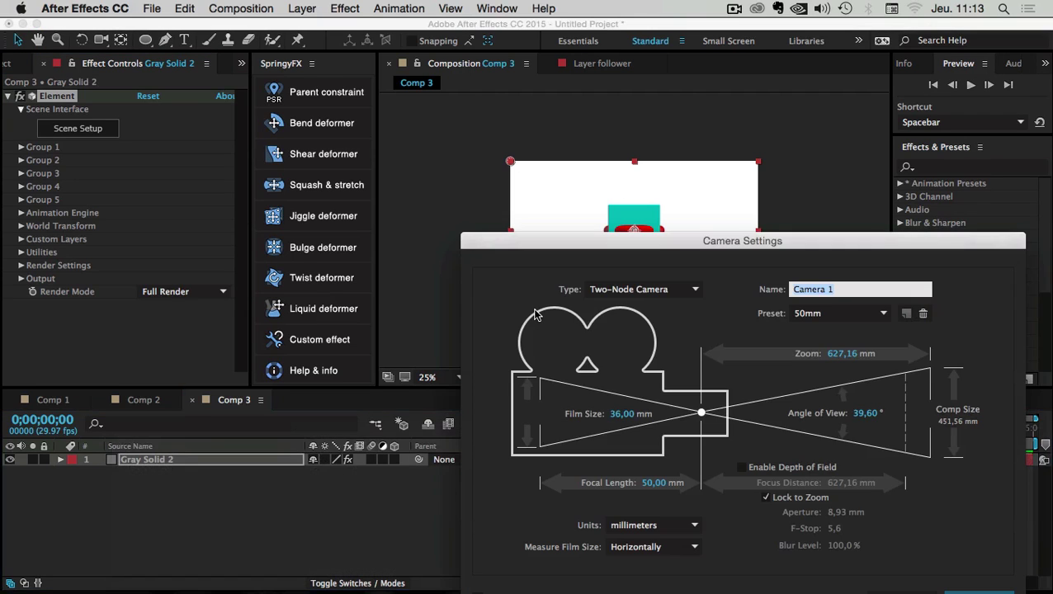
pyautogui.click(767, 404)
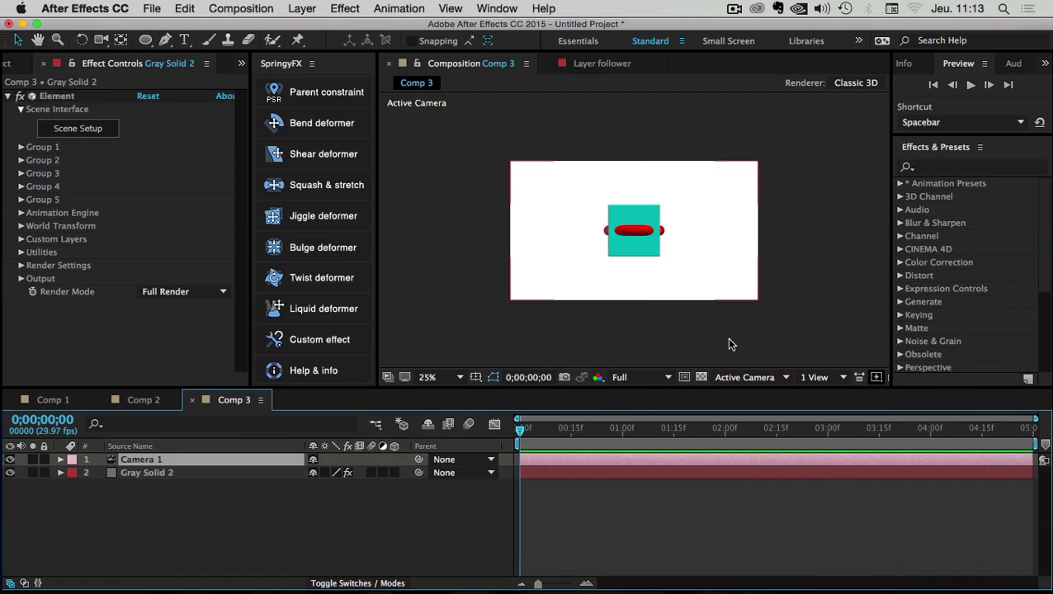
# Orbit and pull back the camera to frame the box corner-on and slightly from above.
pyautogui.press('c')
pyautogui.moveTo(673, 243); pyautogui.dragTo(653, 395)
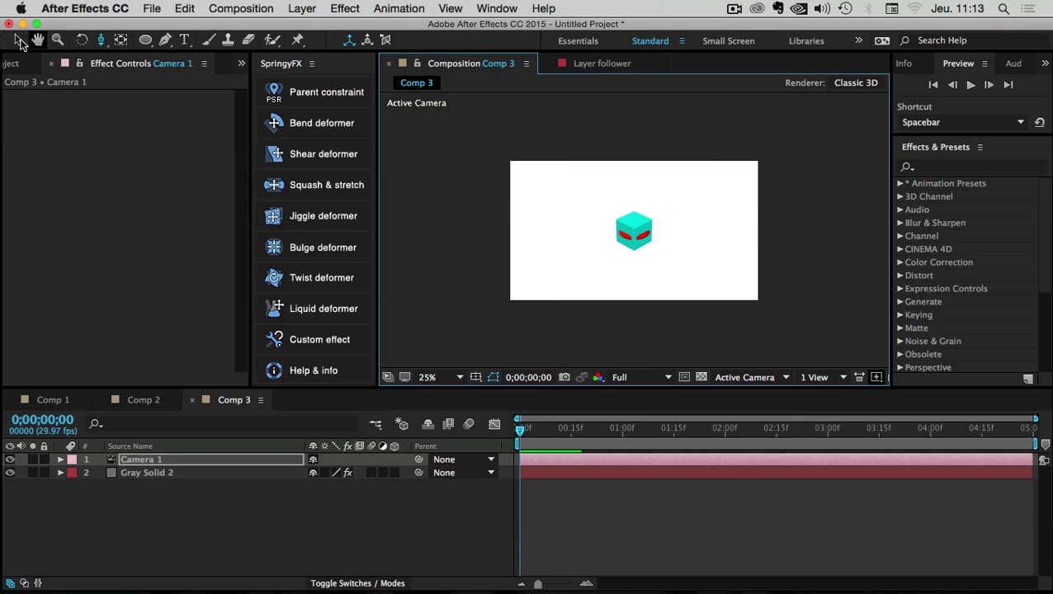
pyautogui.click(19, 40)
# Rename the Gray Solid 2 layer to ELEMENT 3D.
pyautogui.click(136, 473)
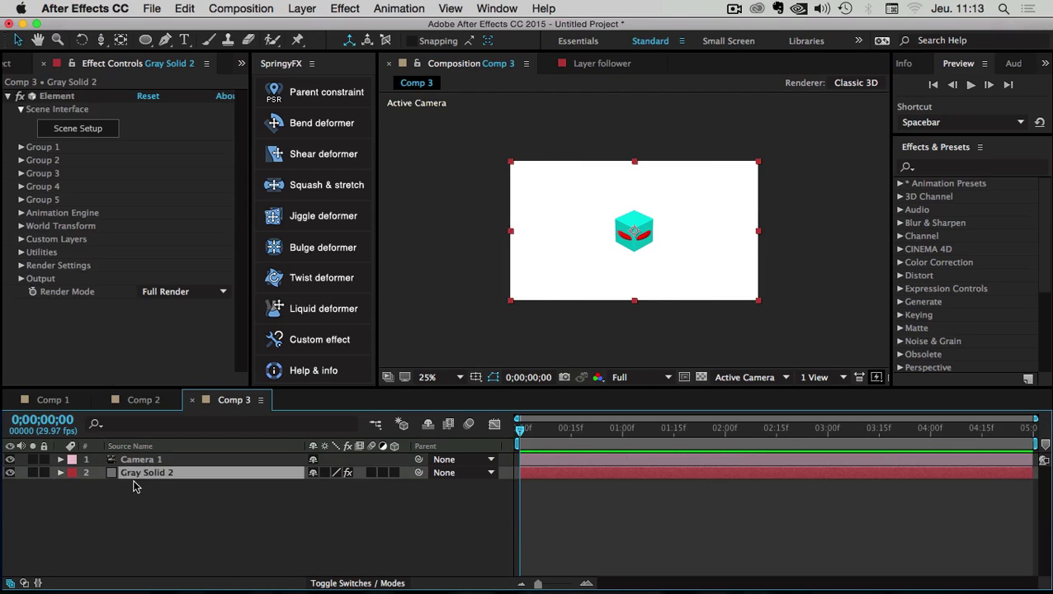
pyautogui.press('Return')
pyautogui.press('Return')
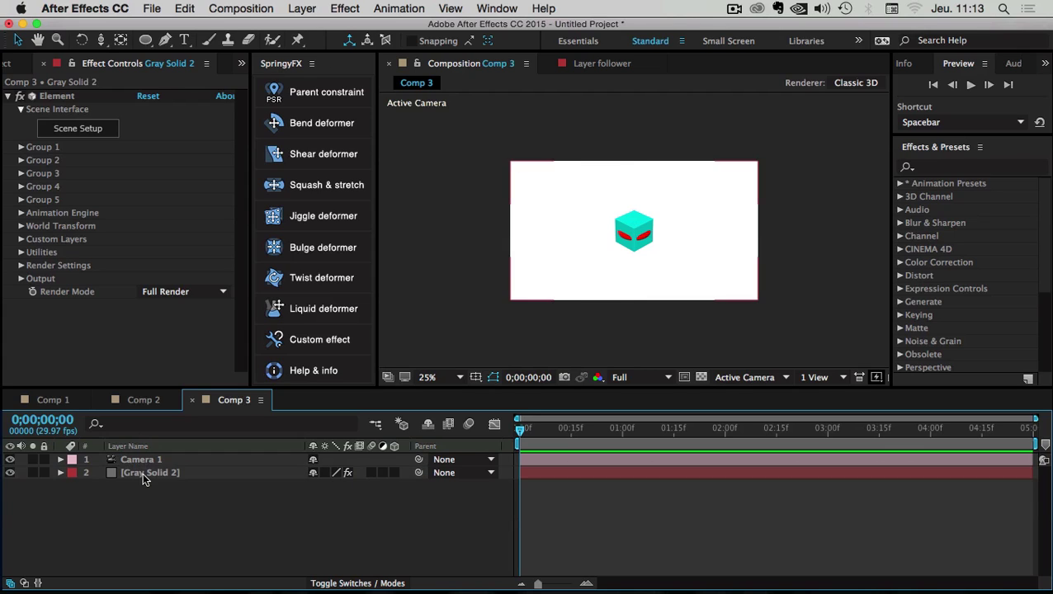
pyautogui.click(142, 471)
pyautogui.press('Return')
pyautogui.write('ELEME')
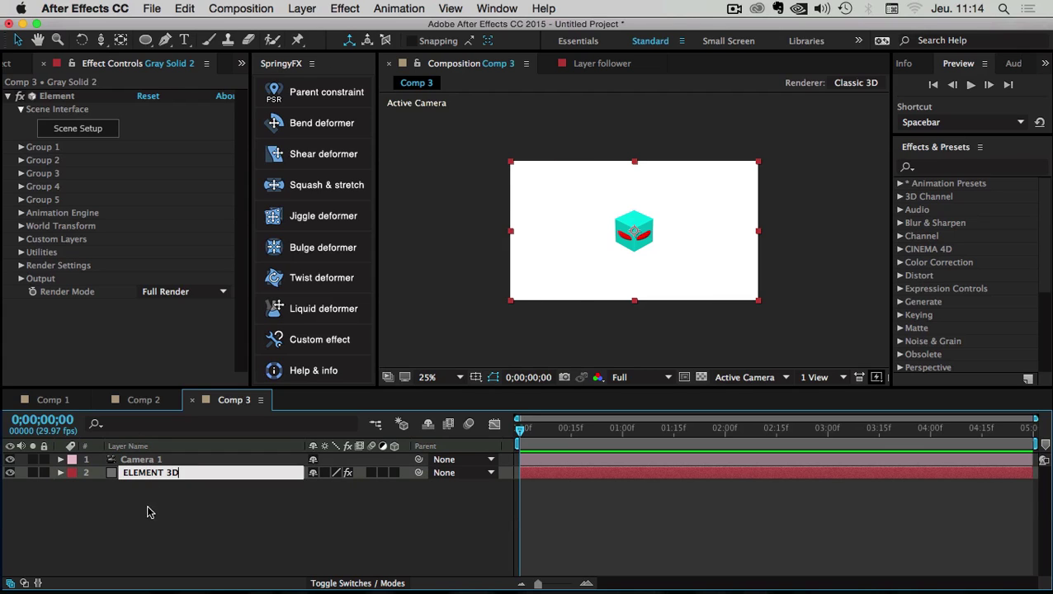
pyautogui.write('NT 3D')
pyautogui.press('Return')
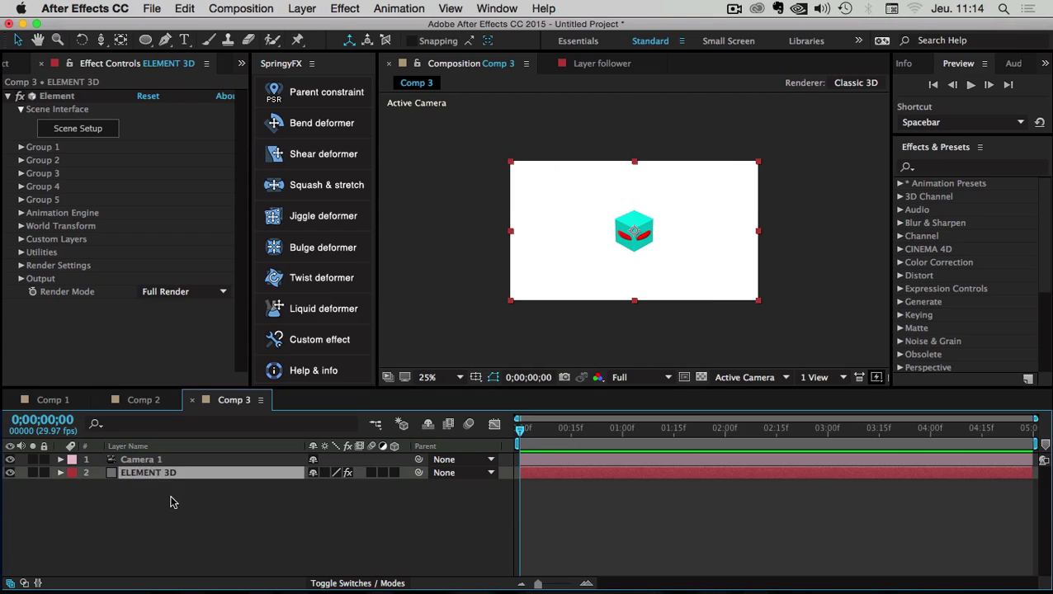
# Create a group null for Element's Group 1 from its group utilities.
pyautogui.click(38, 147)
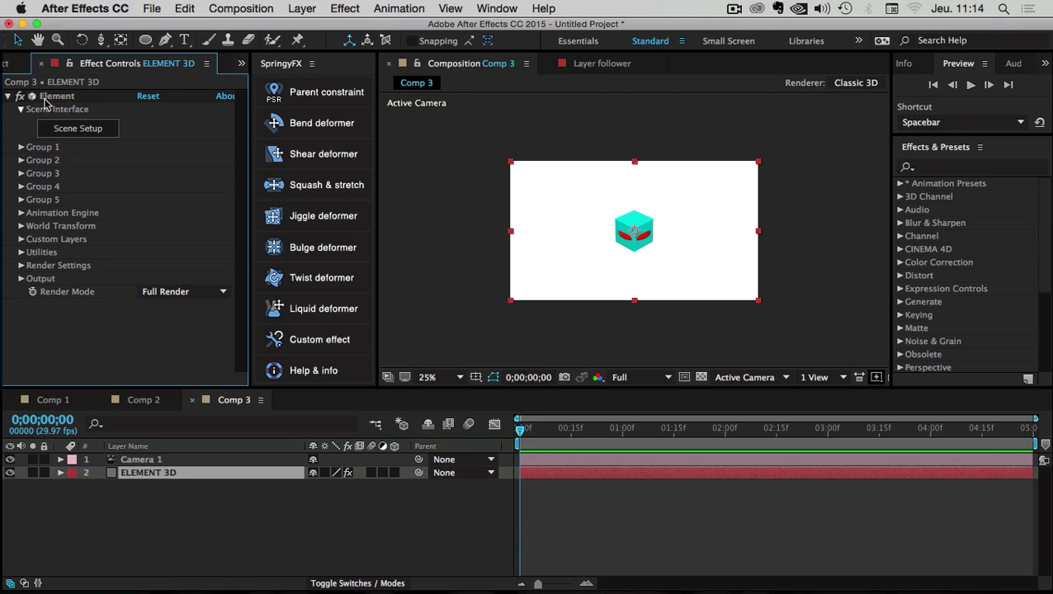
pyautogui.click(22, 147)
pyautogui.click(22, 147)
pyautogui.click(22, 147)
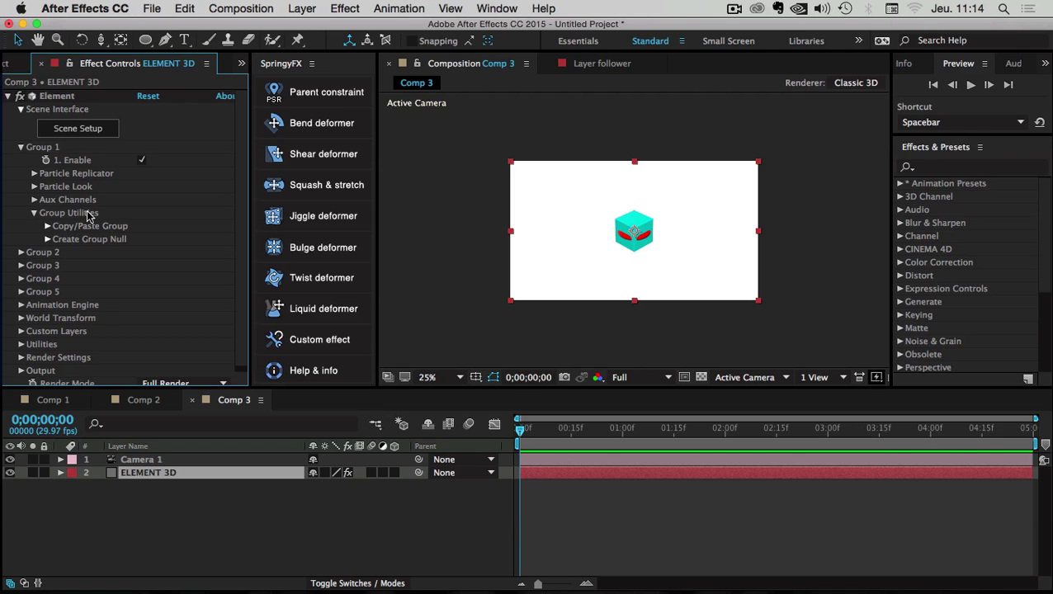
pyautogui.click(33, 214)
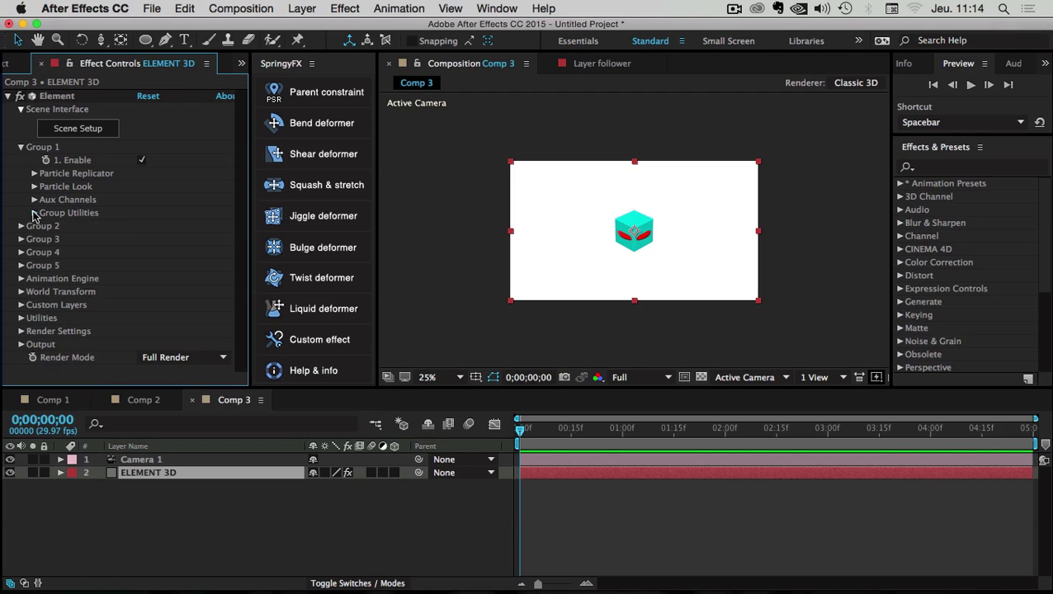
pyautogui.click(33, 214)
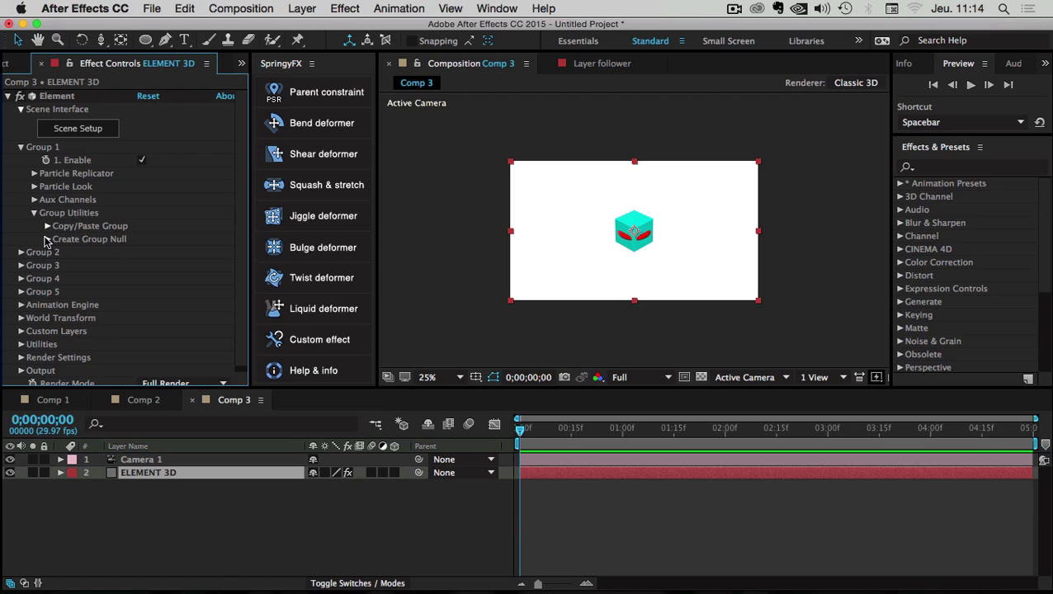
pyautogui.click(47, 239)
pyautogui.click(97, 261)
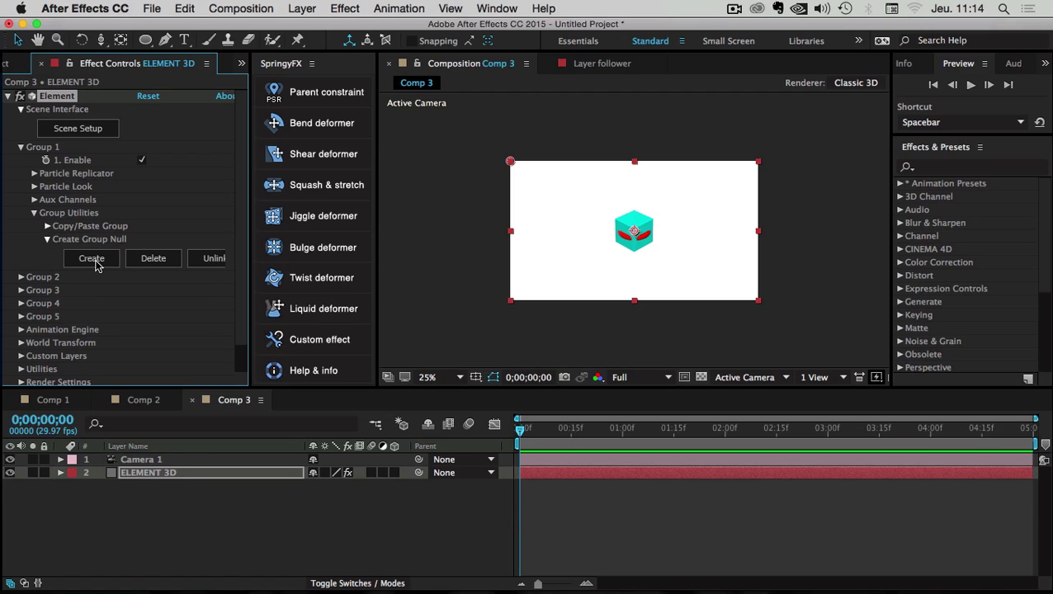
# Try moving the Group 1 null along its axes in the composition view, and undo the moves.
pyautogui.press('/')
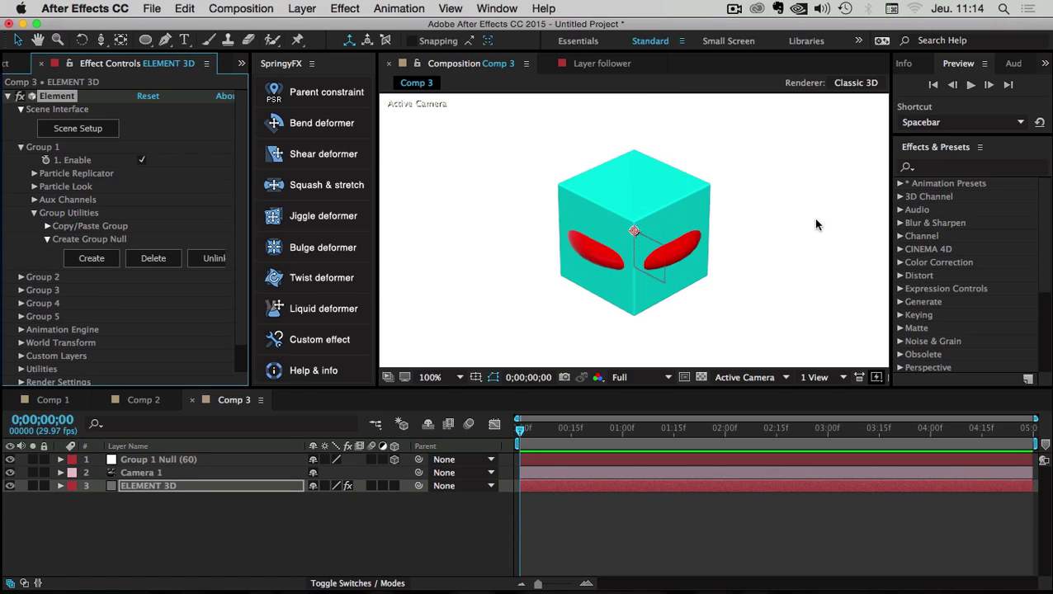
pyautogui.click(138, 460)
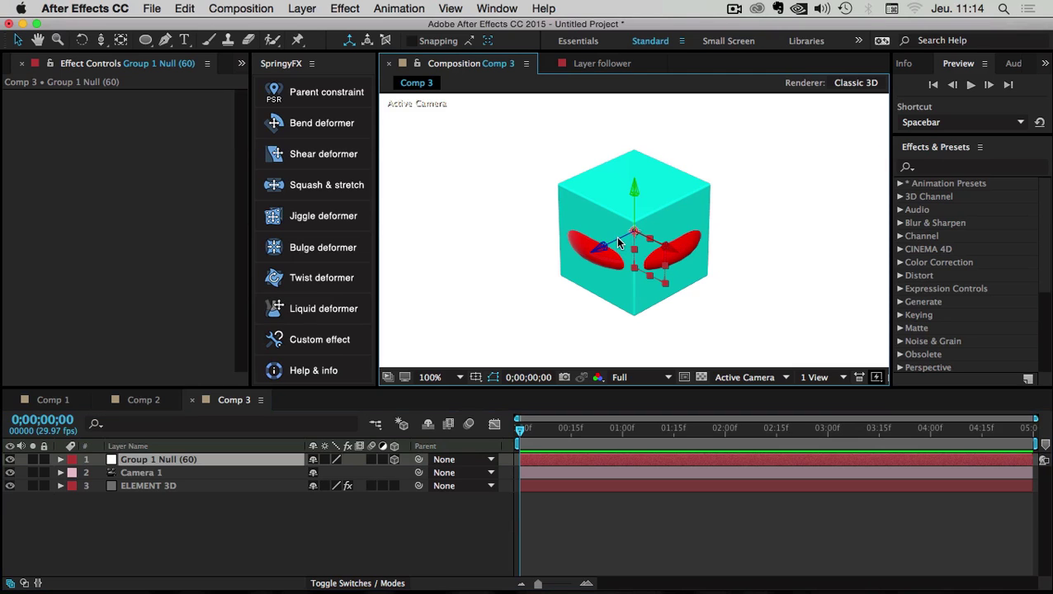
pyautogui.moveTo(618, 244); pyautogui.dragTo(596, 252)
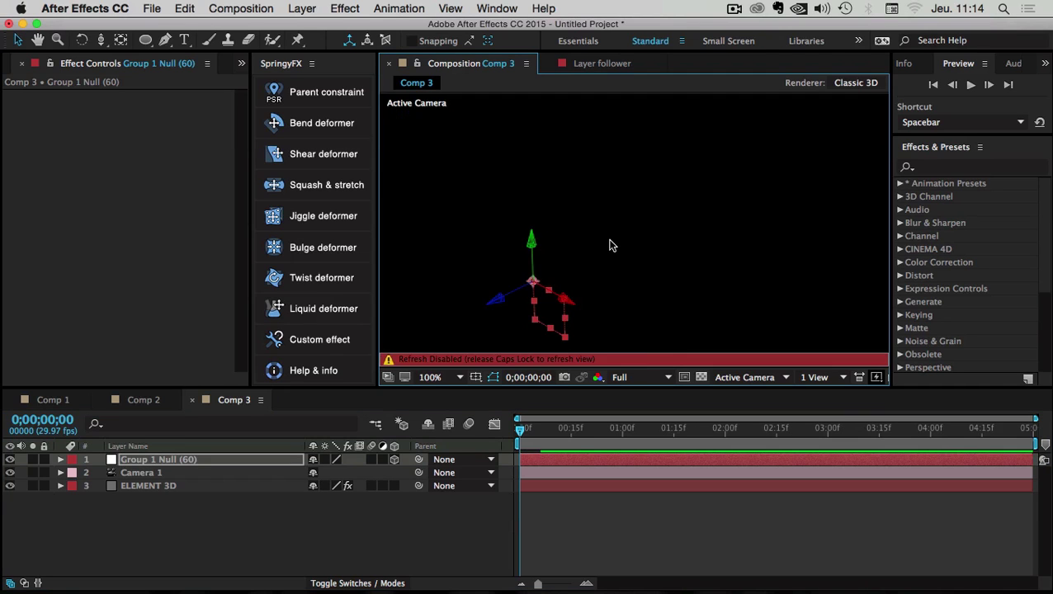
pyautogui.moveTo(513, 295); pyautogui.dragTo(633, 248)
pyautogui.moveTo(560, 302); pyautogui.dragTo(679, 287)
pyautogui.press('super+z')
pyautogui.press('super+z')
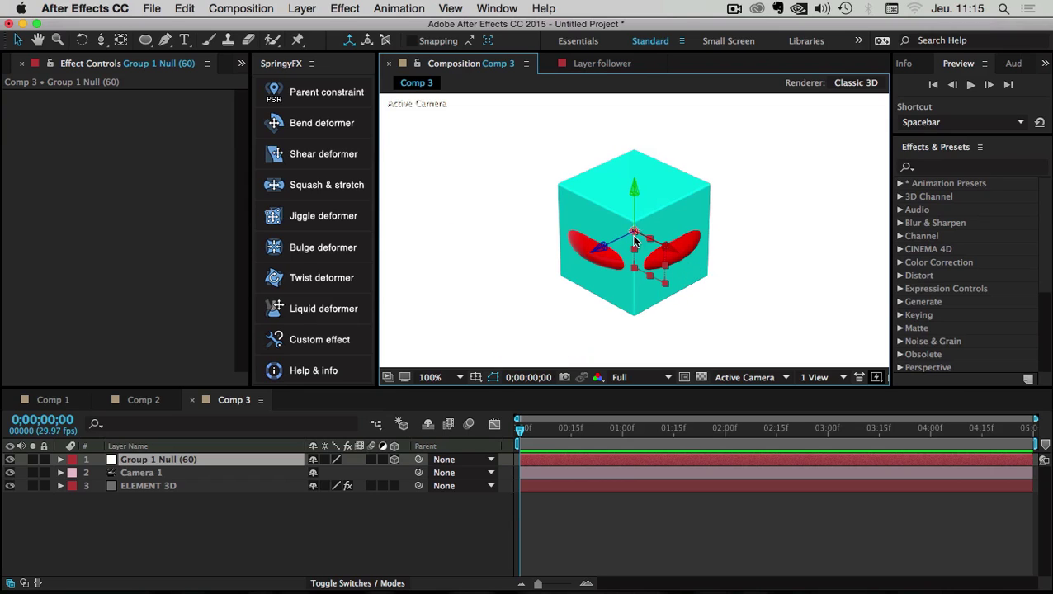
# Try rotating the Group 1 null in the composition view, and undo the rotation.
pyautogui.click(82, 39)
pyautogui.moveTo(633, 205); pyautogui.dragTo(612, 192)
pyautogui.press('super+z')
pyautogui.click(25, 40)
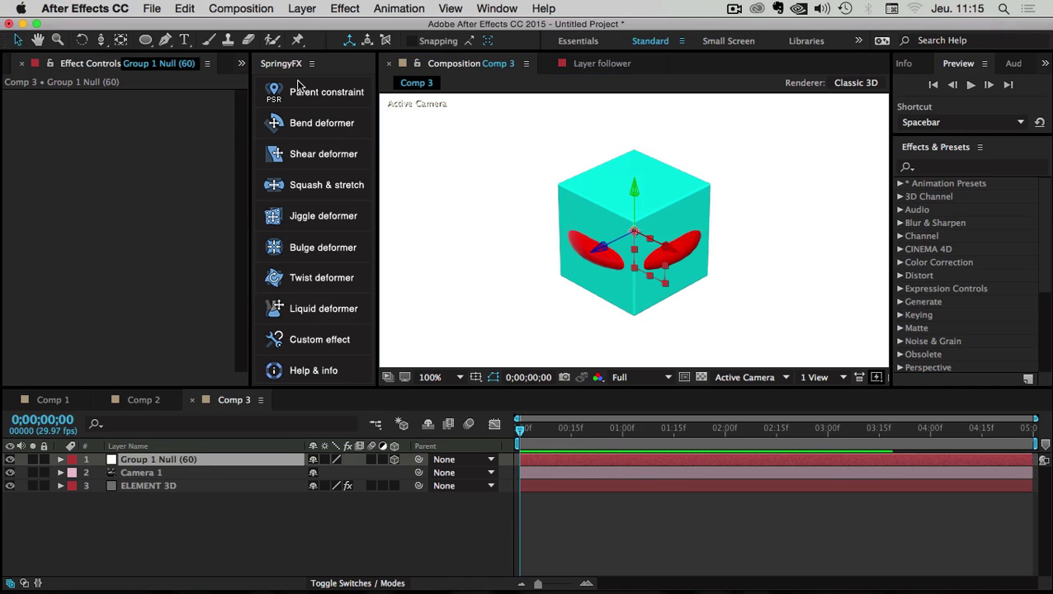
# Zoom the composition view out to 50% and deselect the Group 1 null.
pyautogui.moveTo(657, 277); pyautogui.dragTo(668, 249)
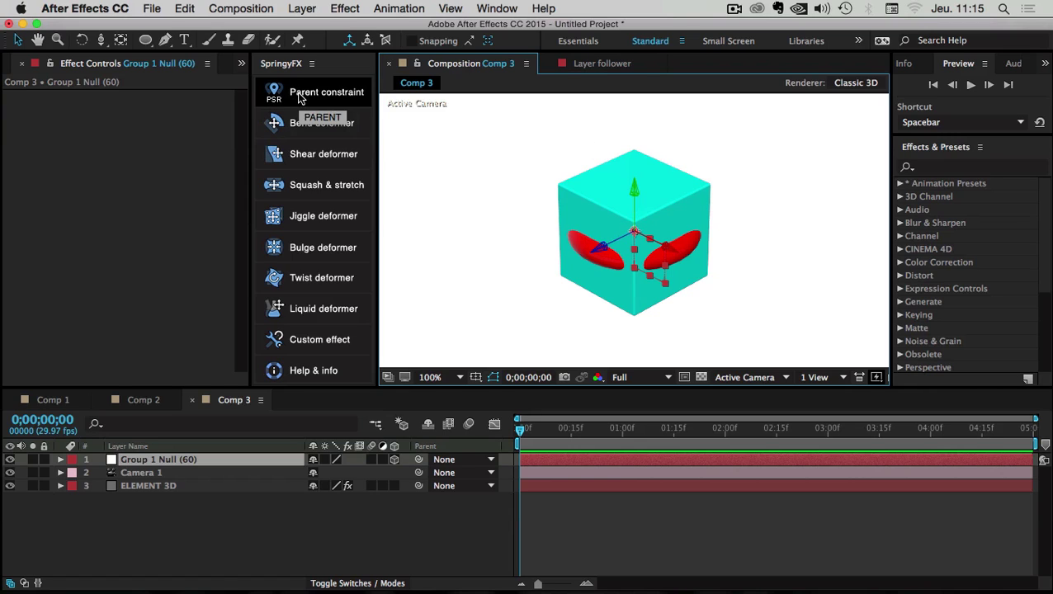
pyautogui.press(',')
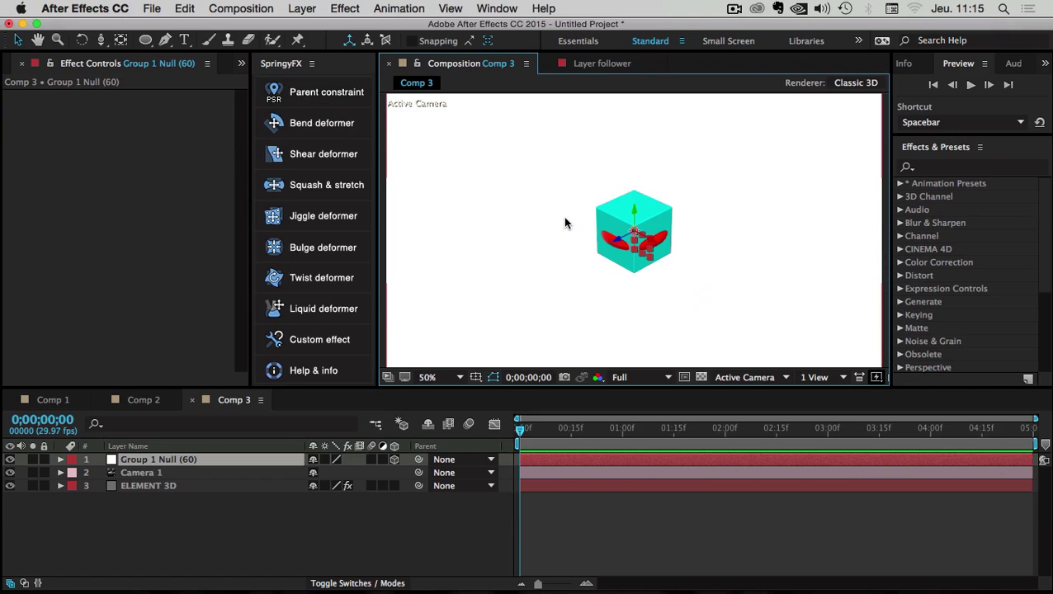
pyautogui.click(159, 493)
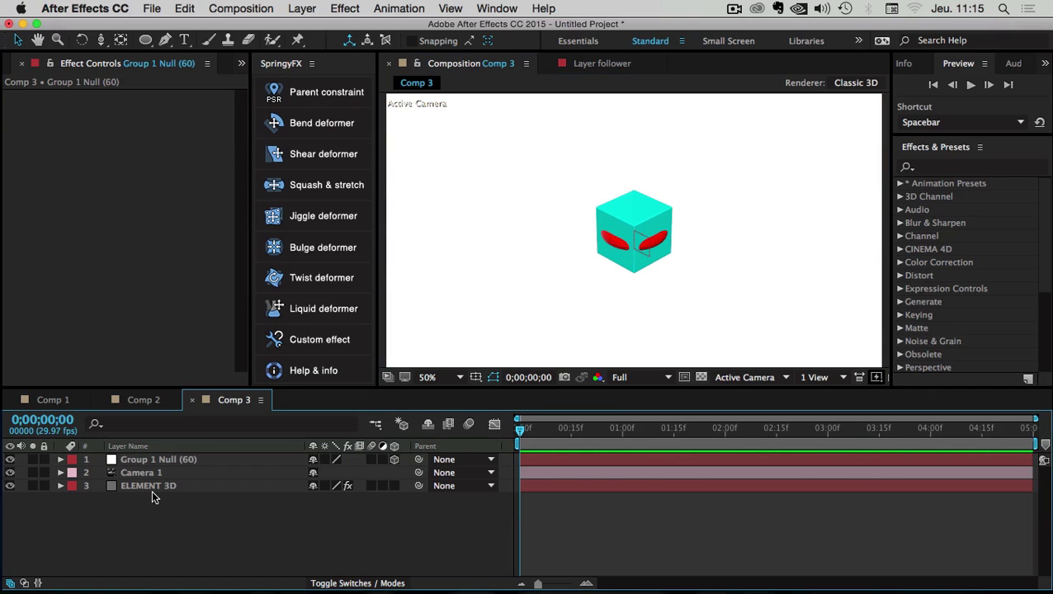
# Create a group null for Group 2 of the Element effect on the ELEMENT 3D layer.
pyautogui.click(143, 486)
pyautogui.click(23, 147)
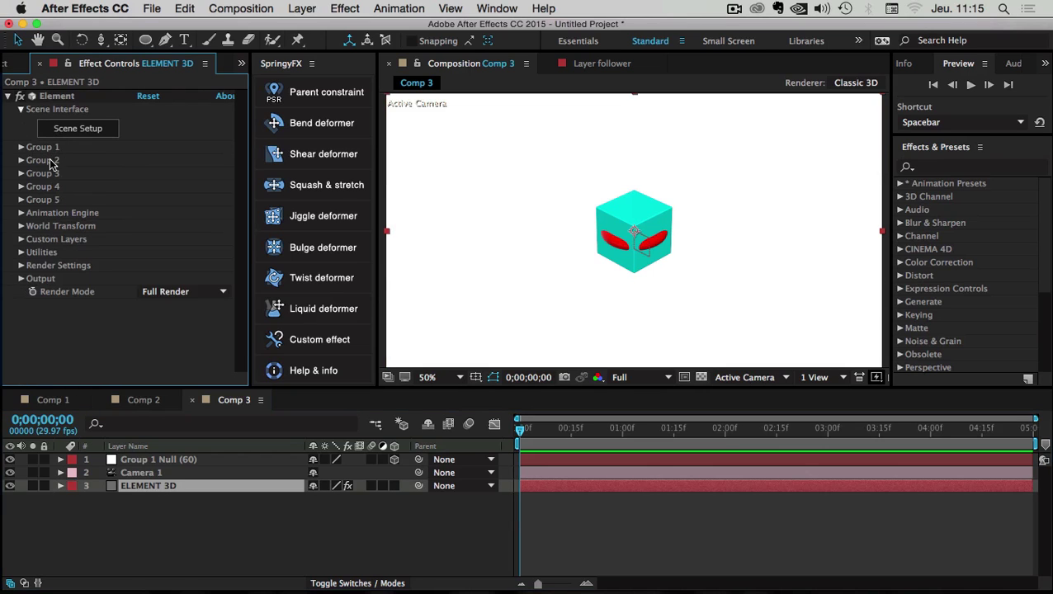
pyautogui.click(22, 160)
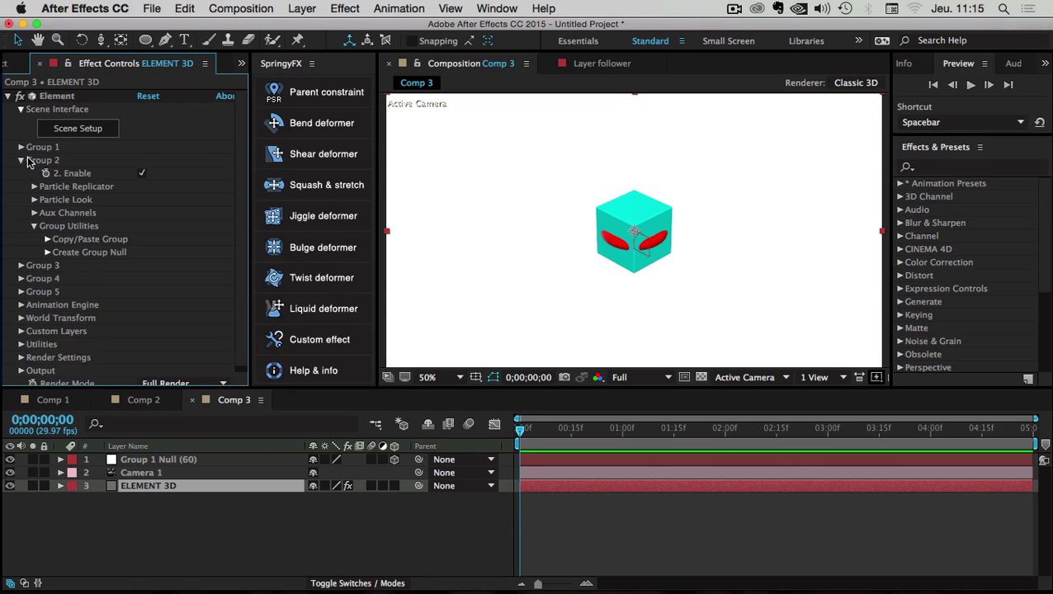
pyautogui.click(47, 253)
pyautogui.click(92, 271)
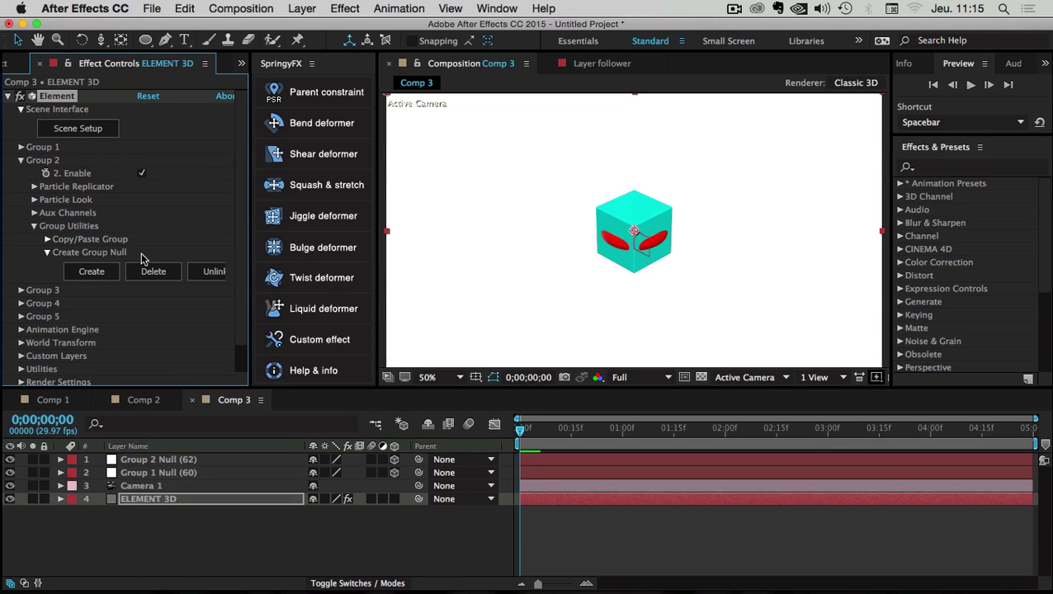
# Rename the Group 2 null layer as TORUS Null (62).
pyautogui.click(149, 462)
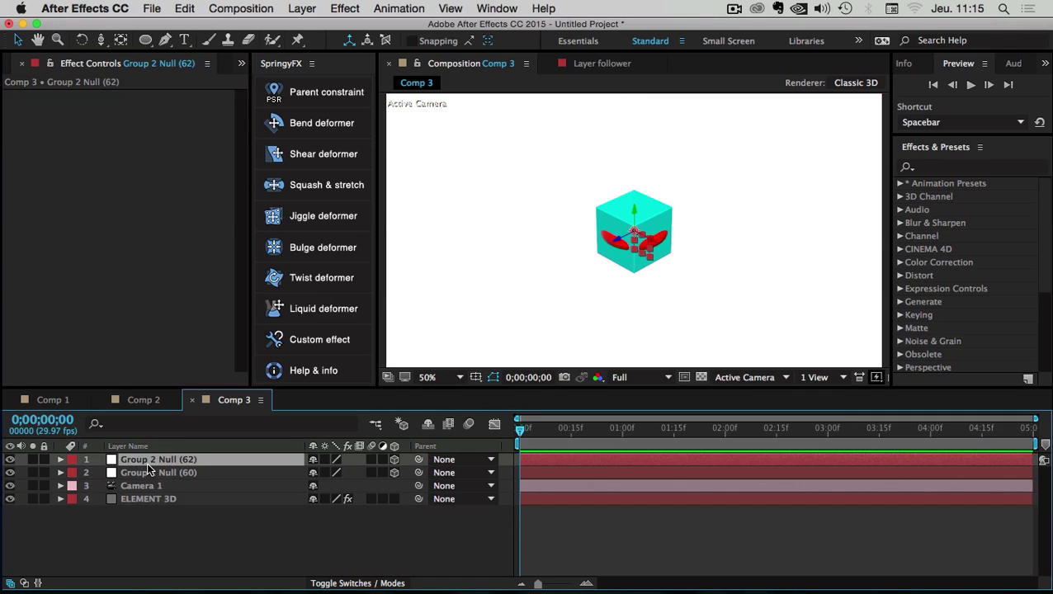
pyautogui.press('Return')
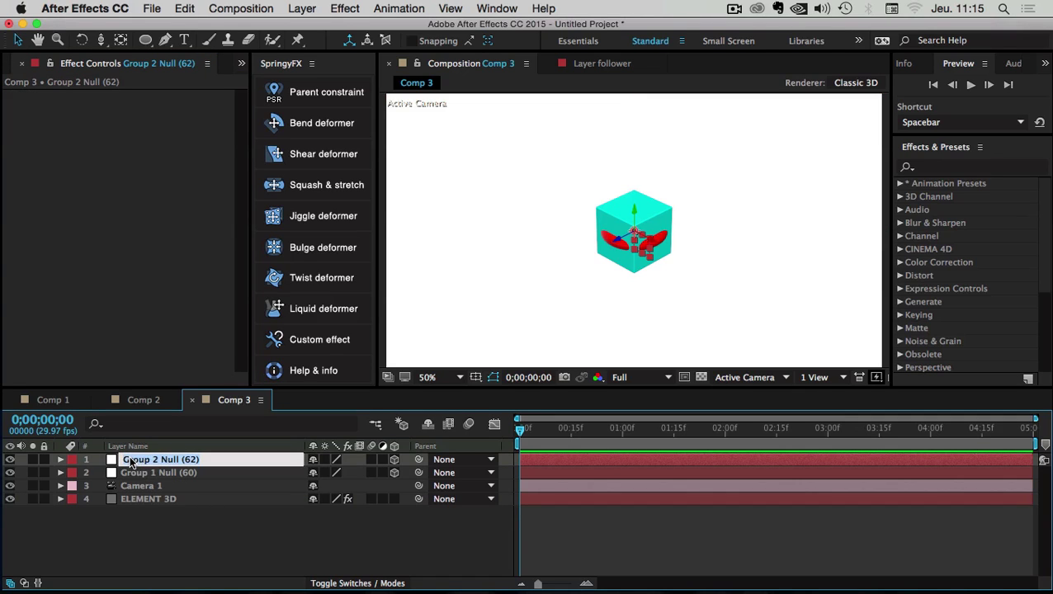
pyautogui.doubleClick(154, 460)
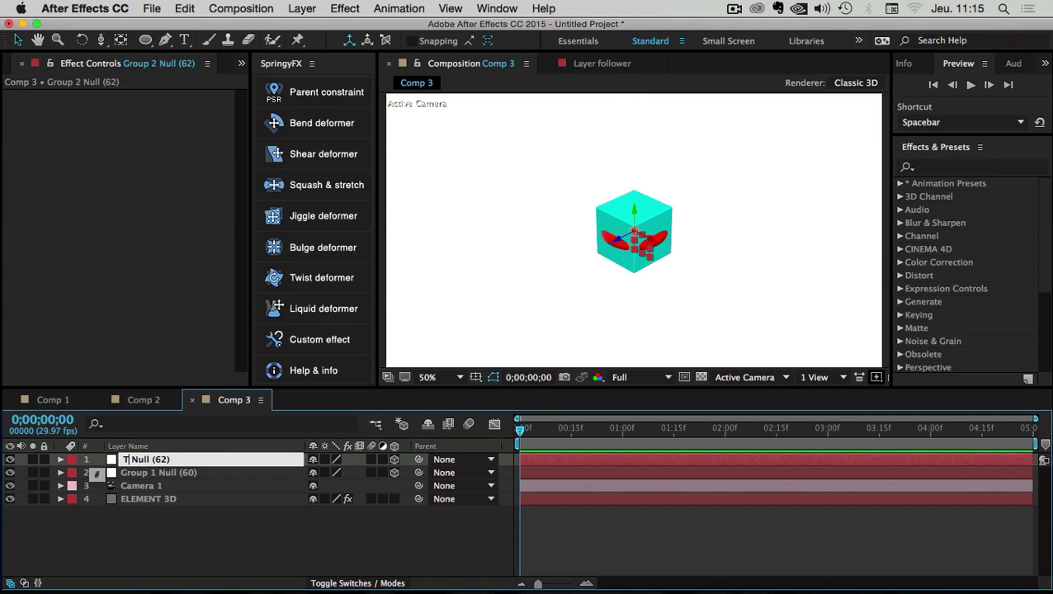
pyautogui.write('TORUS')
pyautogui.click(134, 526)
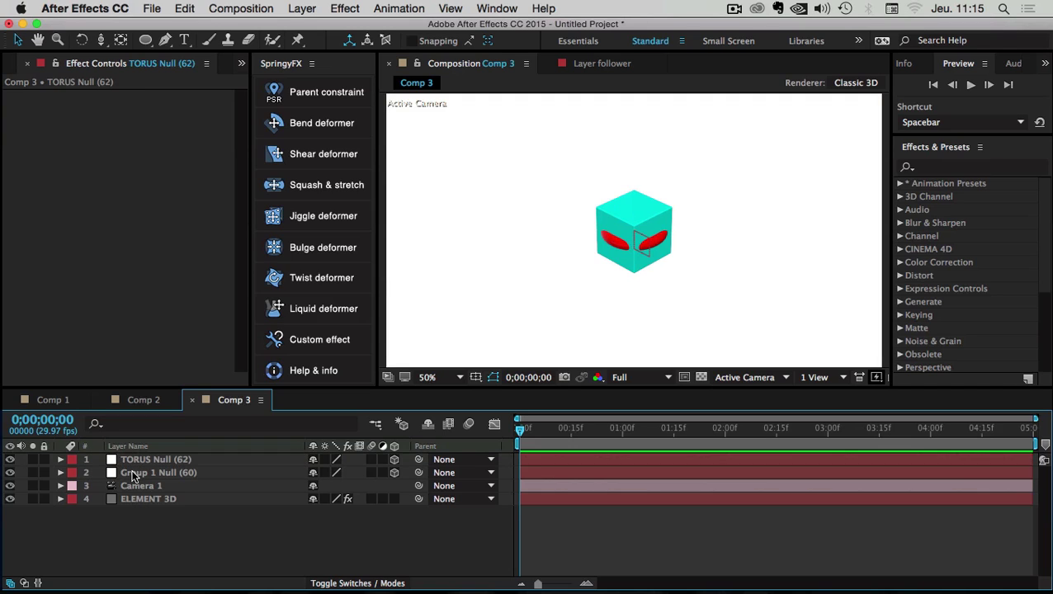
# Rename the Group 1 null layer as CUBE Null (60).
pyautogui.click(132, 473)
pyautogui.press('Return')
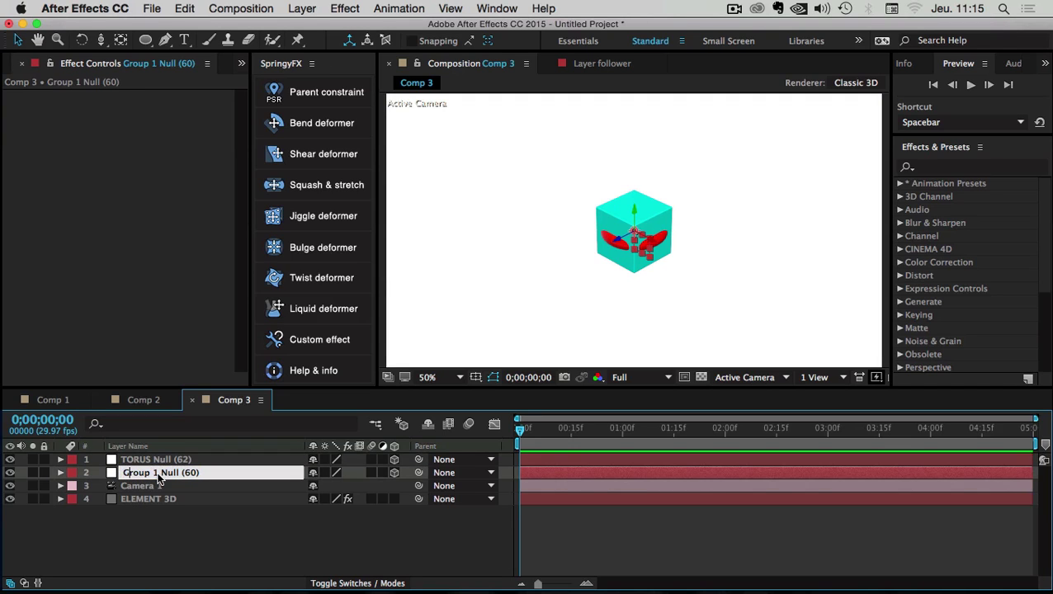
pyautogui.write('CUBE')
pyautogui.click(125, 537)
pyautogui.click(216, 469)
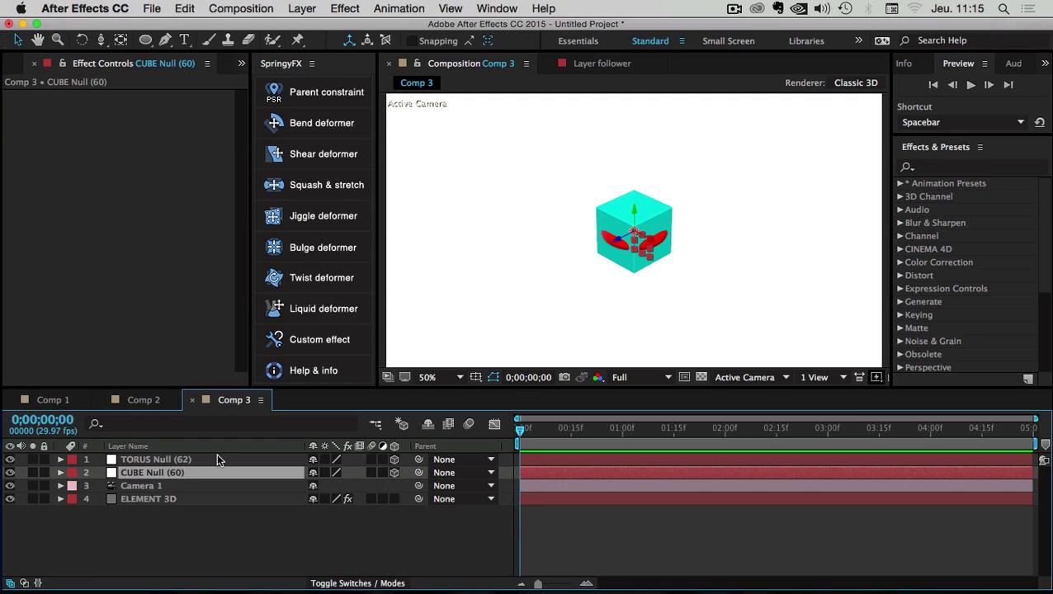
# Separate the two models by moving the CUBE null to the left and the TORUS null to the right along their X axes.
pyautogui.click(643, 240)
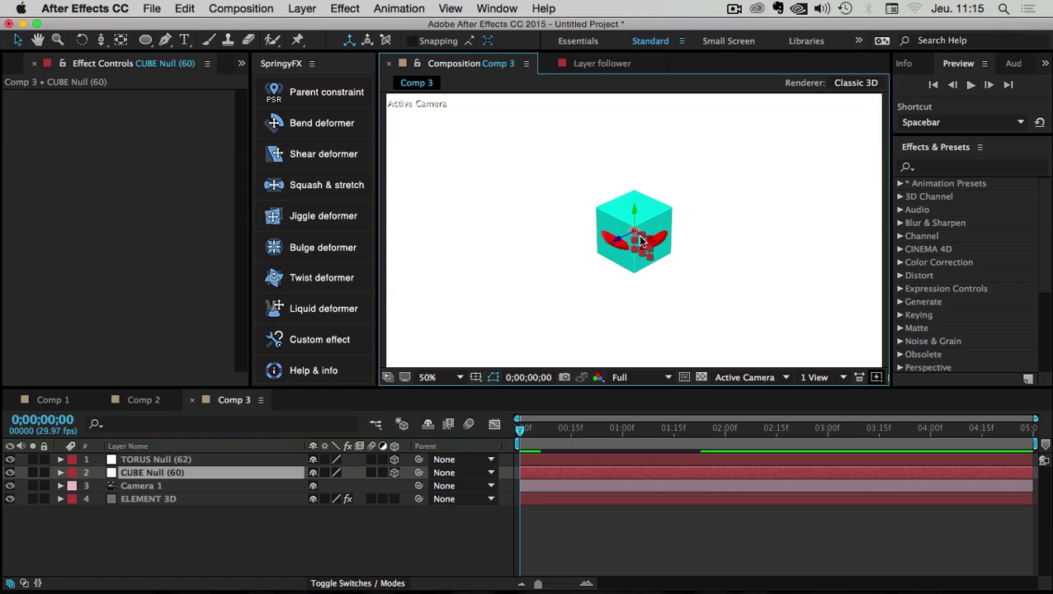
pyautogui.moveTo(639, 237); pyautogui.dragTo(512, 211)
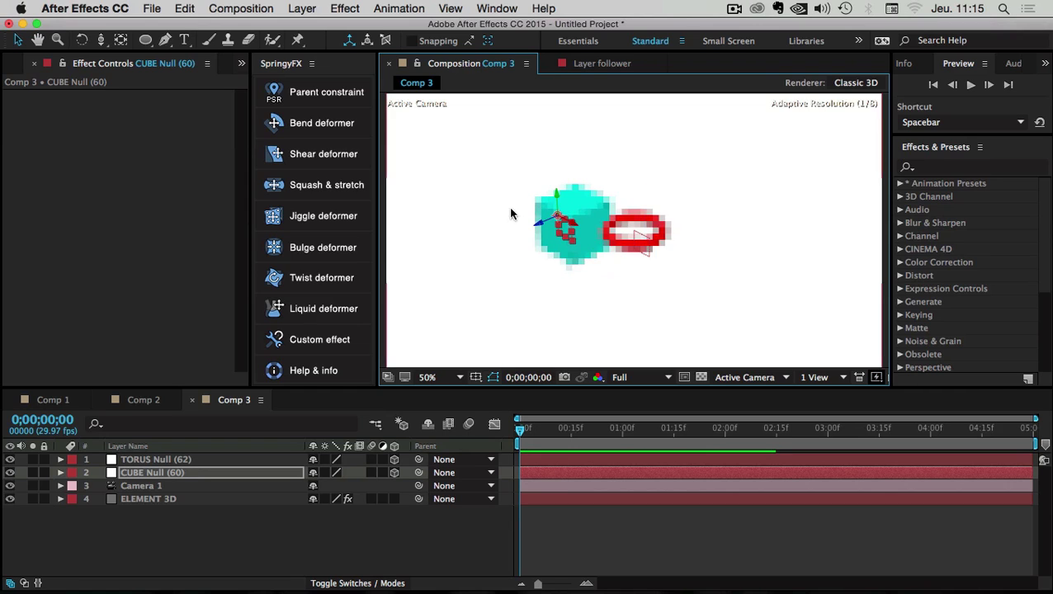
pyautogui.click(646, 256)
pyautogui.scroll(1, 655, 245)
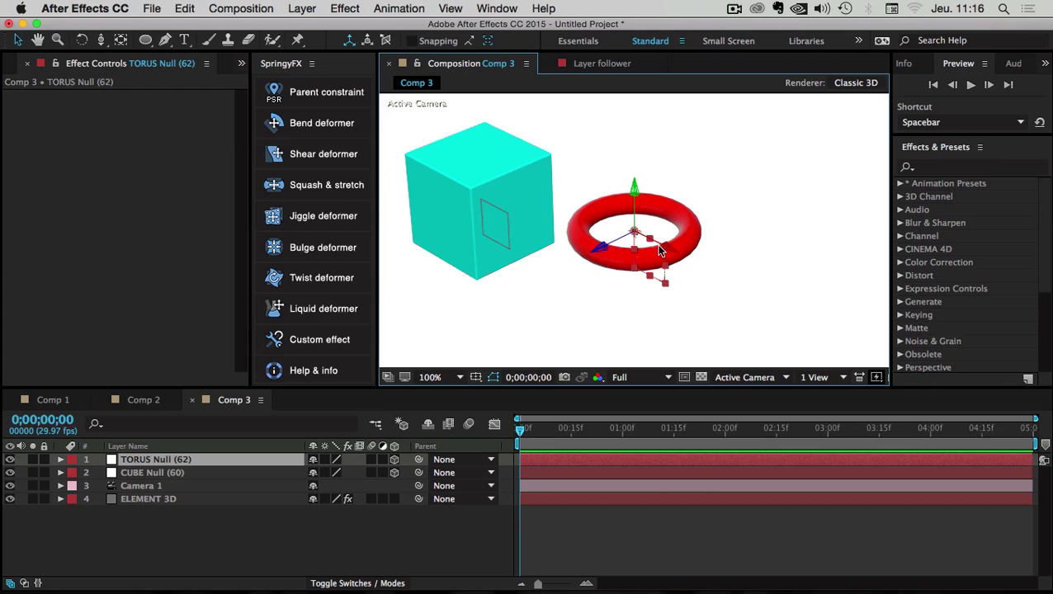
pyautogui.moveTo(658, 247); pyautogui.dragTo(775, 248)
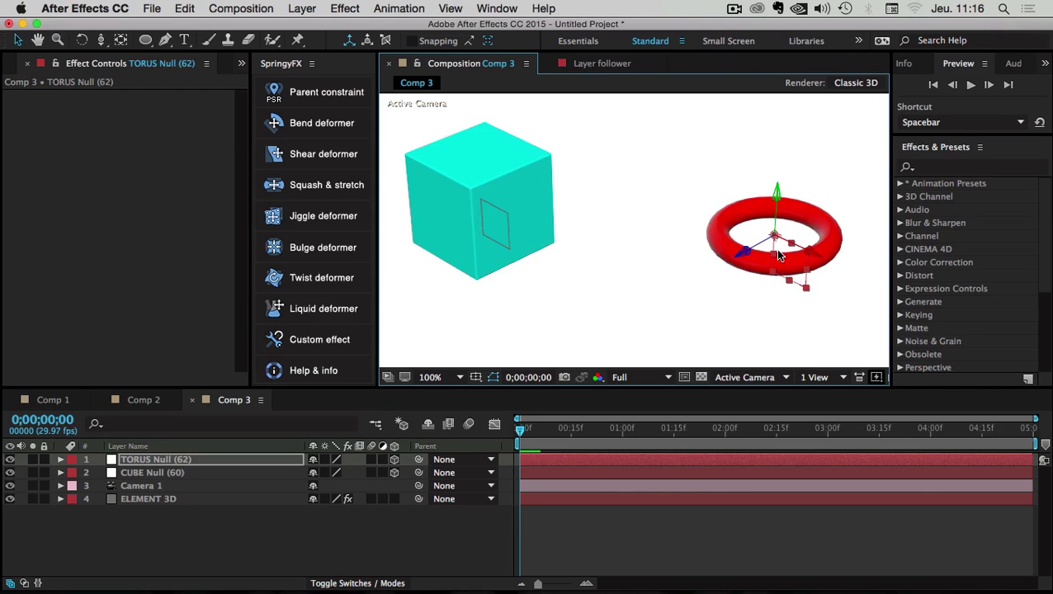
pyautogui.scroll(-1, 775, 248)
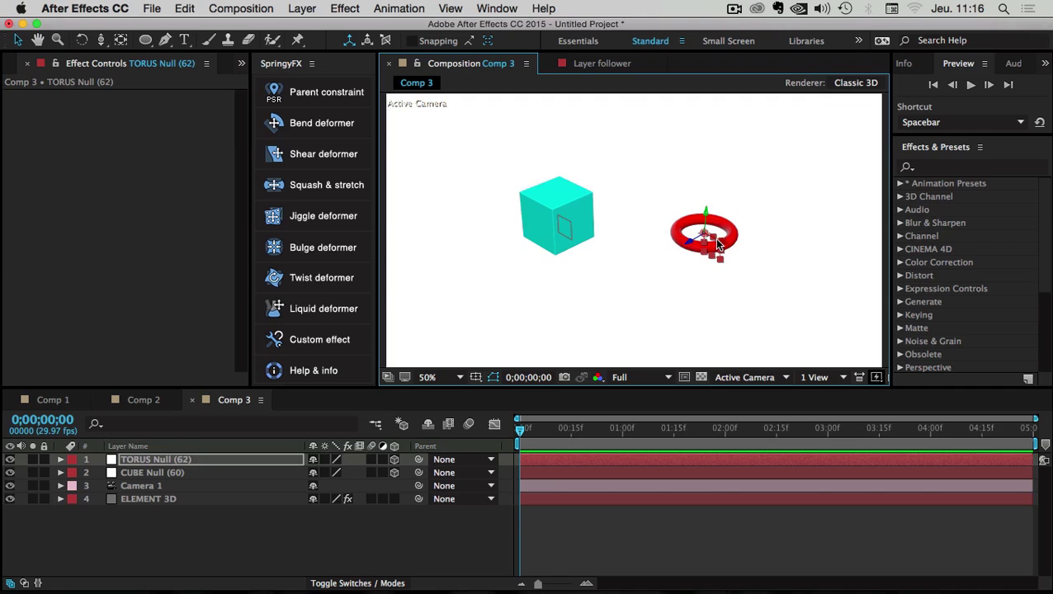
# Adjust the TORUS null's position along its axes so the torus sits to the right of the cube, within the frame.
pyautogui.moveTo(714, 238); pyautogui.dragTo(782, 274)
pyautogui.click(774, 270)
pyautogui.scroll(-1, 723, 253)
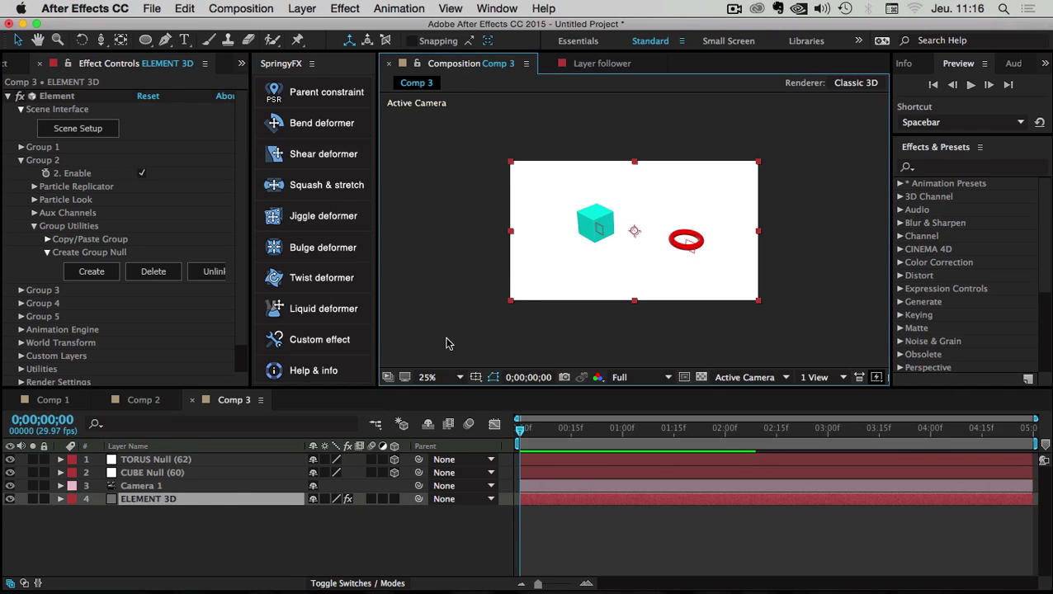
pyautogui.click(688, 246)
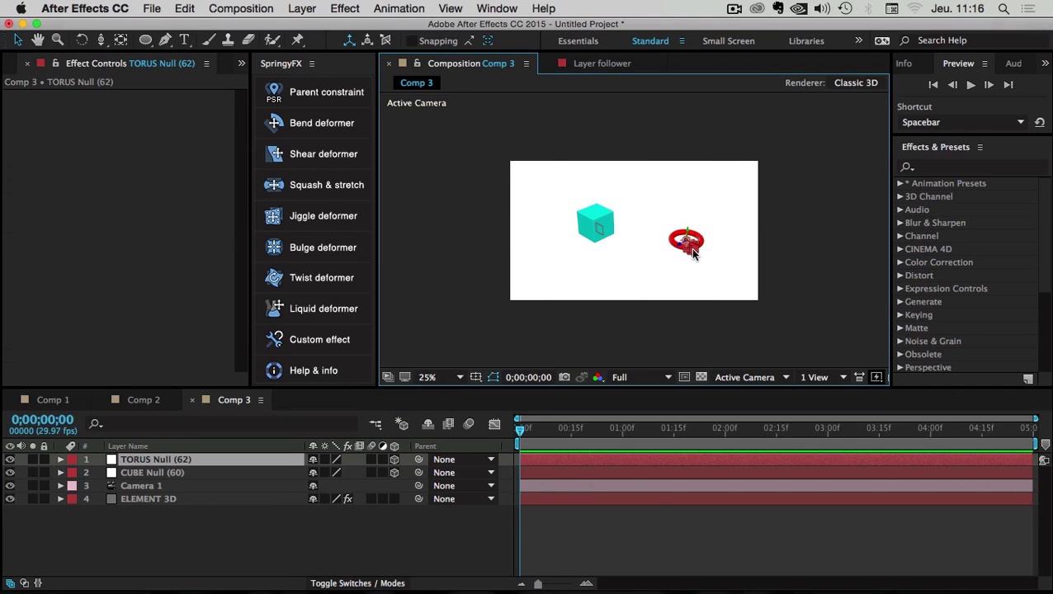
pyautogui.scroll(1, 697, 253)
pyautogui.scroll(1, 697, 254)
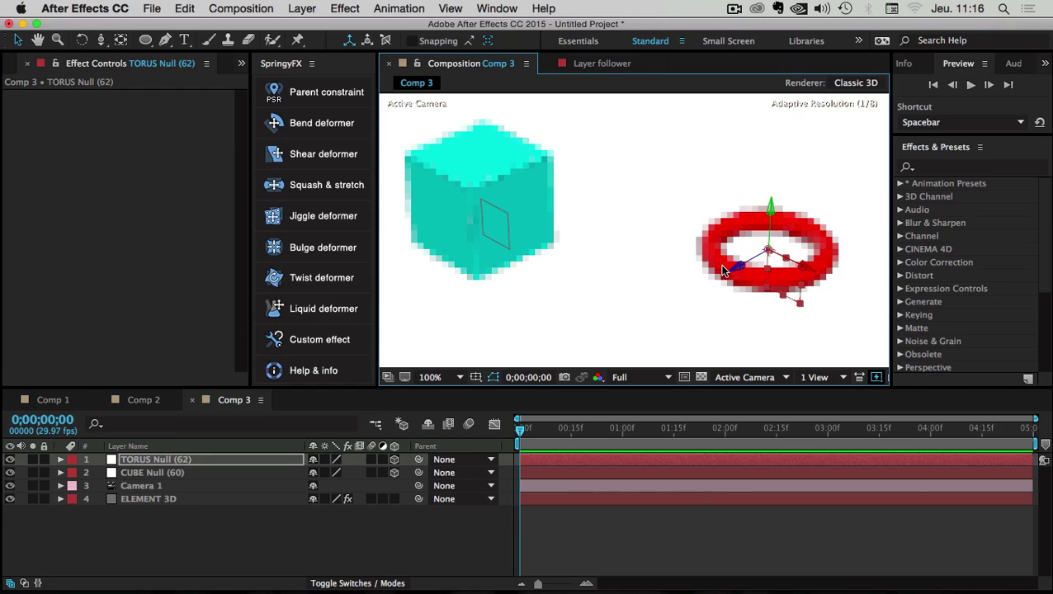
pyautogui.scroll(-1, 758, 246)
# Move the CUBE null slightly along its X axis toward the torus and deselect it.
pyautogui.click(565, 224)
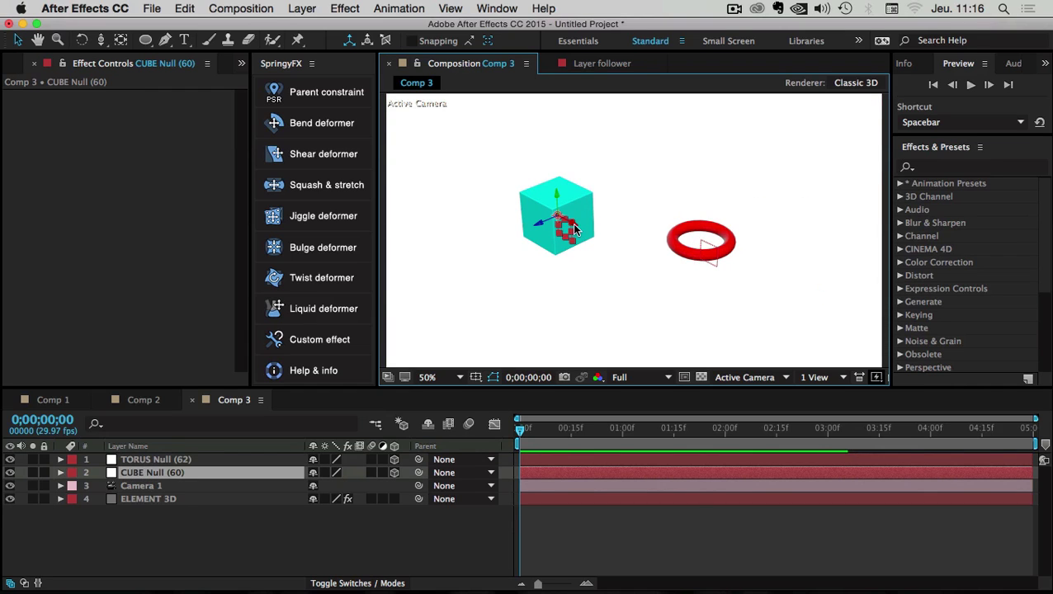
pyautogui.moveTo(575, 225)
pyautogui.mouseDown()
pyautogui.moveTo(612, 249)
pyautogui.moveTo(587, 229)
pyautogui.mouseUp()
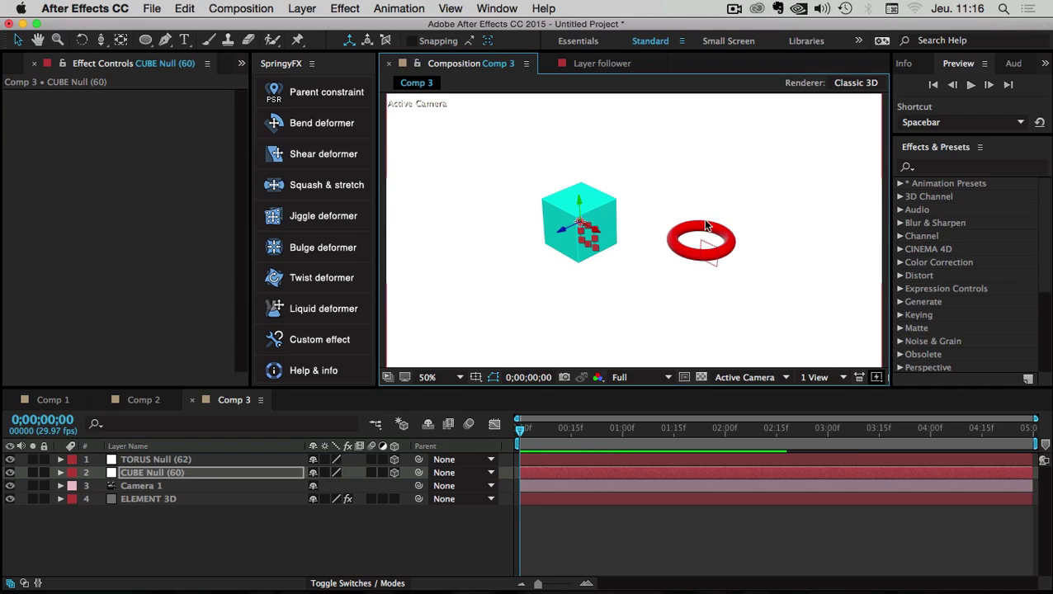
pyautogui.click(134, 522)
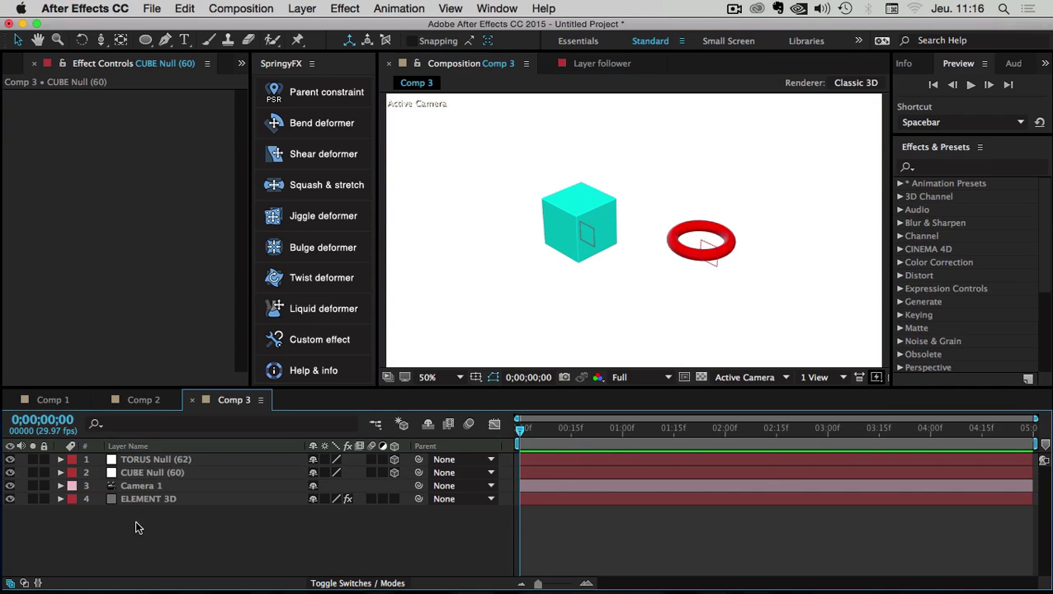
pyautogui.click(139, 464)
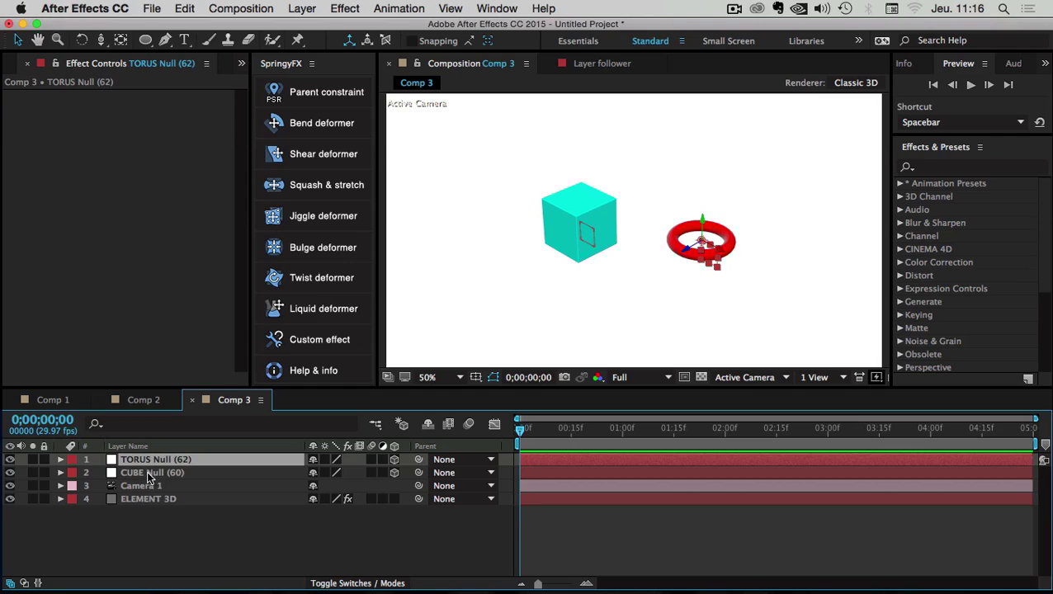
pyautogui.click(140, 474)
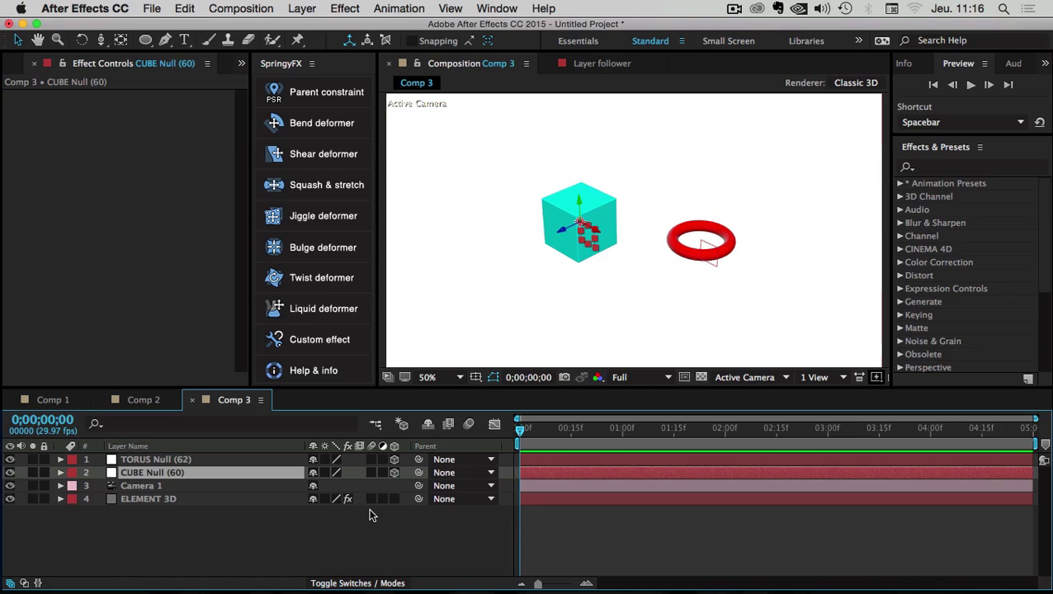
pyautogui.click(145, 551)
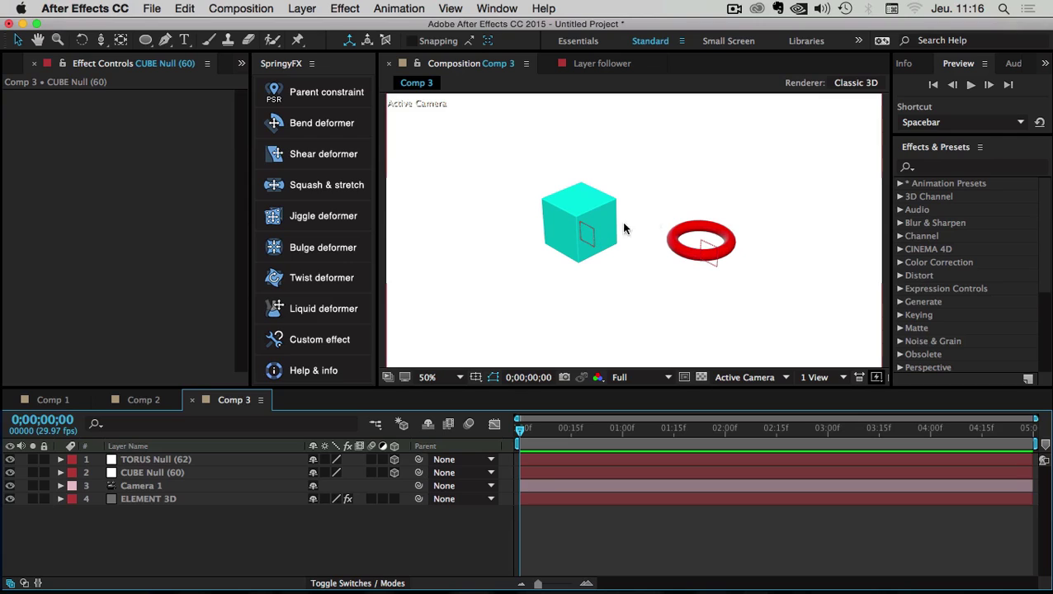
pyautogui.click(709, 246)
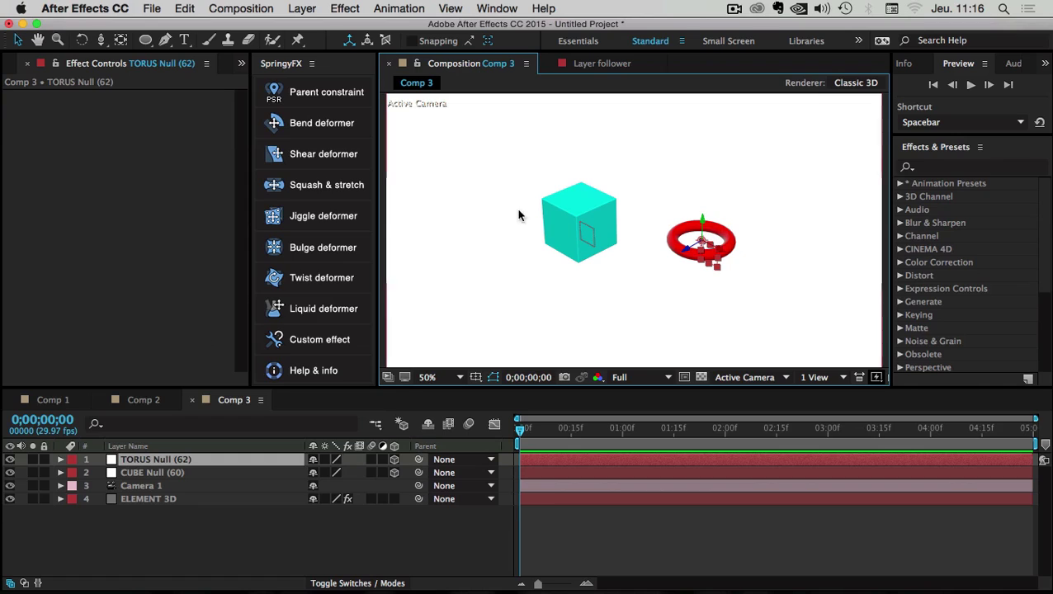
pyautogui.click(142, 541)
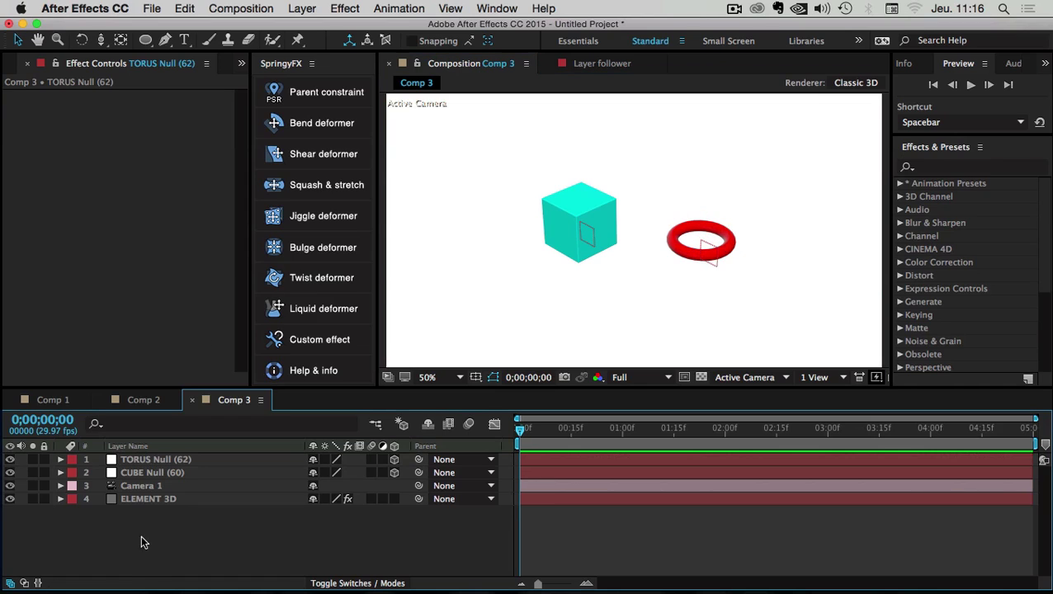
# Apply the SpringyFX parent constraint with TORUS Null selected first and CUBE Null second.
pyautogui.click(145, 460)
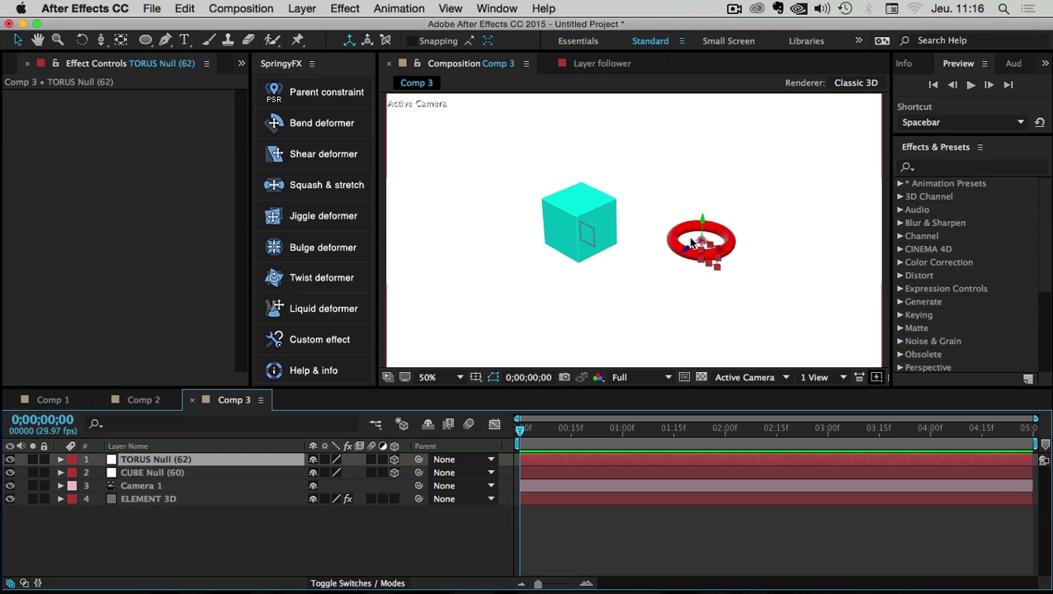
pyautogui.keyDown('shift'); pyautogui.click(137, 473); pyautogui.keyUp('shift')
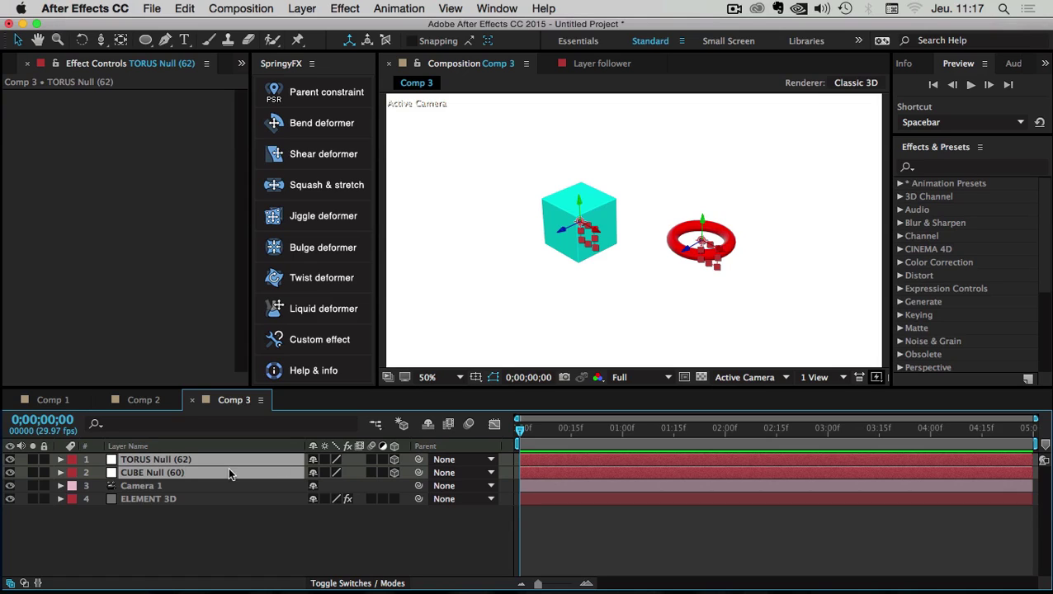
pyautogui.click(328, 104)
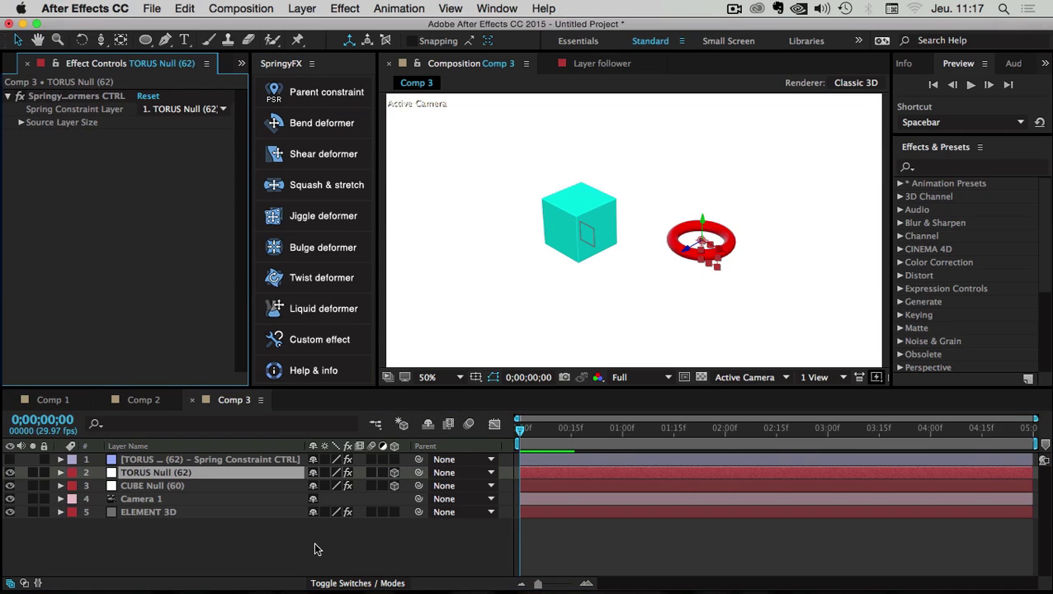
pyautogui.click(205, 543)
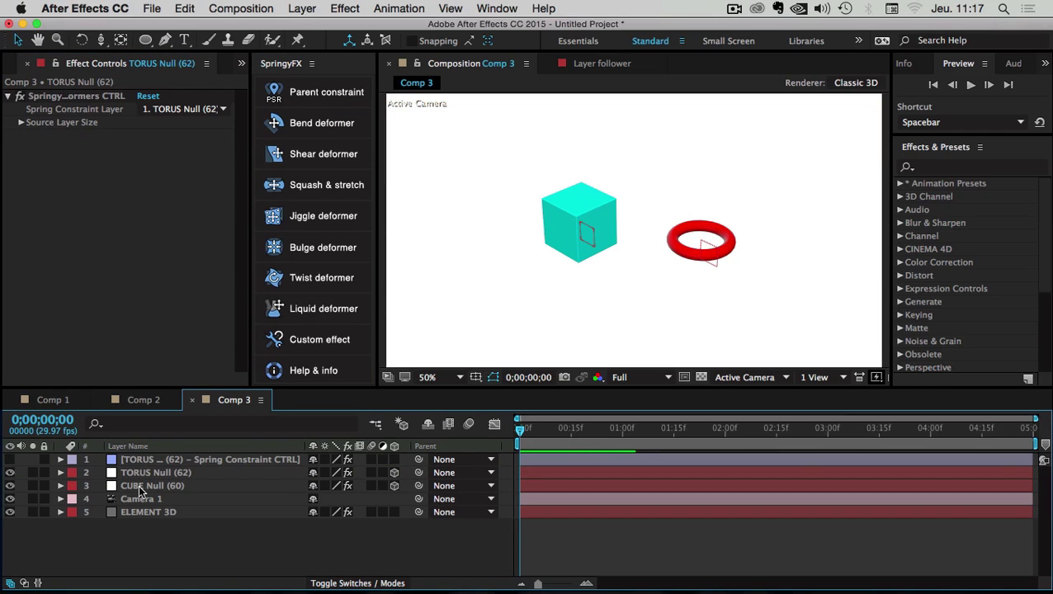
# Keyframe the CUBE null's Position at frame 9, and at frame 17 move it along Z to -442,5.
pyautogui.click(138, 487)
pyautogui.press('p')
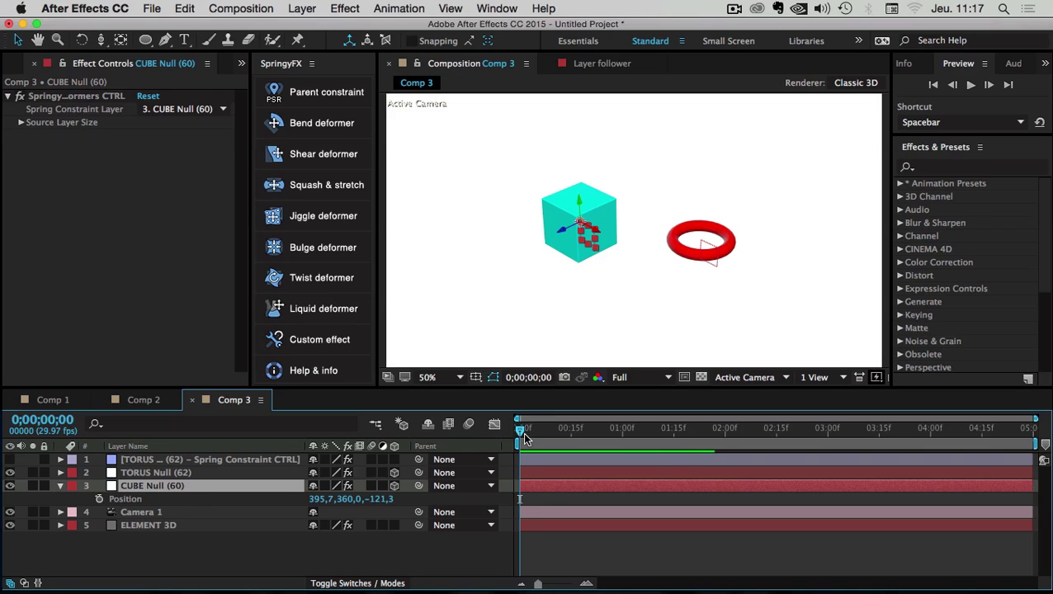
pyautogui.press('space')
pyautogui.click(98, 497)
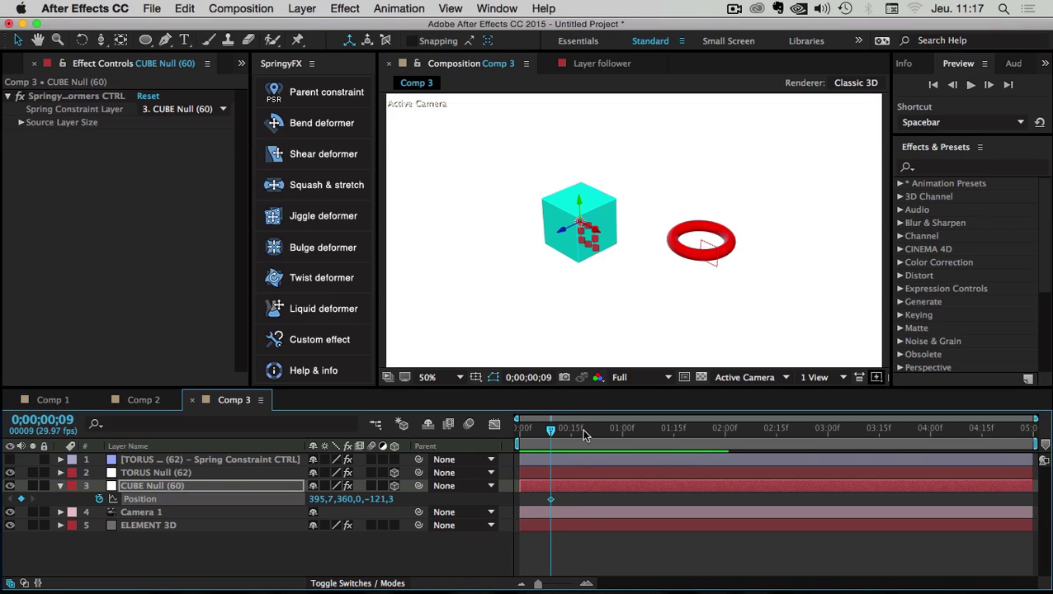
pyautogui.moveTo(560, 430); pyautogui.dragTo(578, 429)
pyautogui.moveTo(557, 231); pyautogui.dragTo(446, 255)
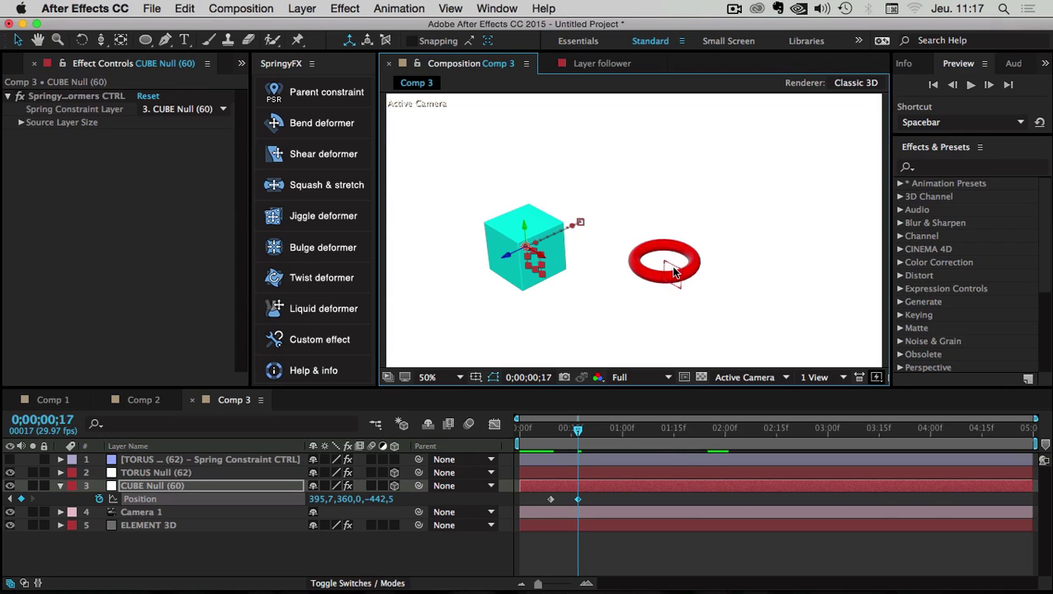
# Check the torus's spring motion up to 0;00;01;15, and move the second Position keyframe close to the first.
pyautogui.moveTo(538, 431); pyautogui.dragTo(671, 441)
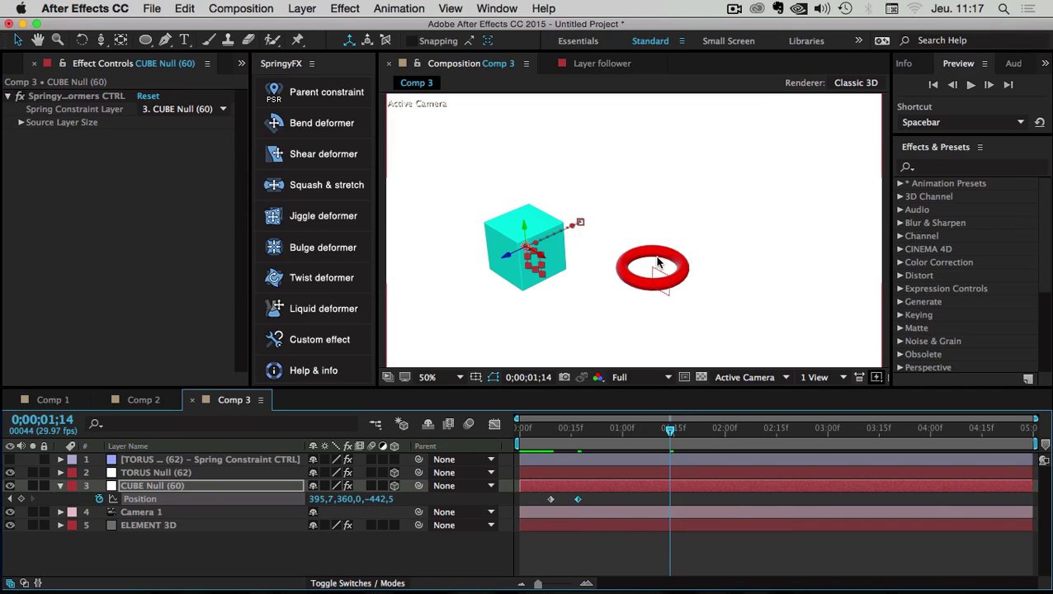
pyautogui.click(675, 433)
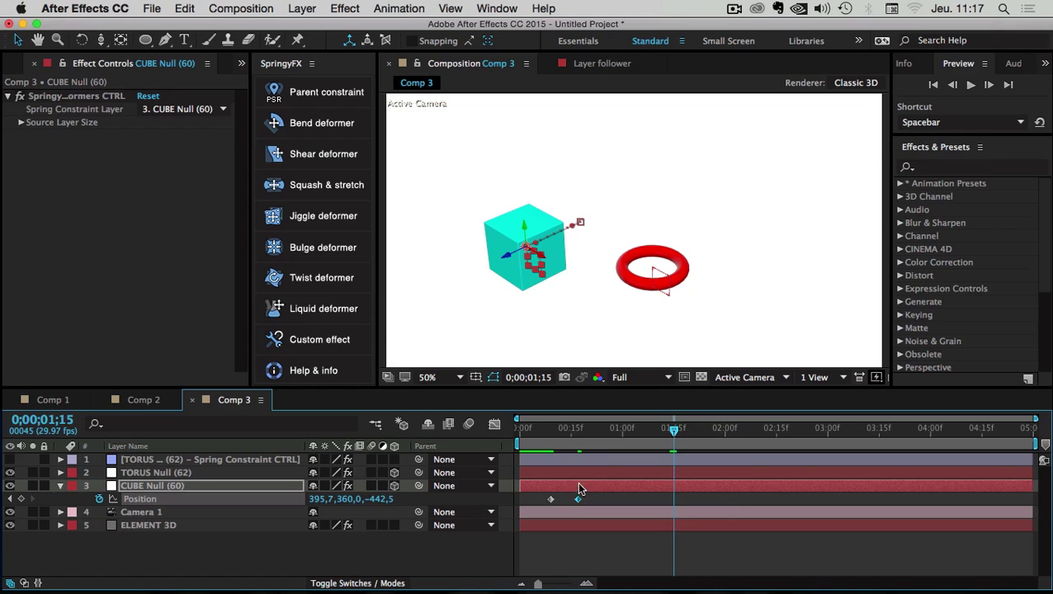
pyautogui.moveTo(577, 499); pyautogui.dragTo(570, 499)
pyautogui.press('j')
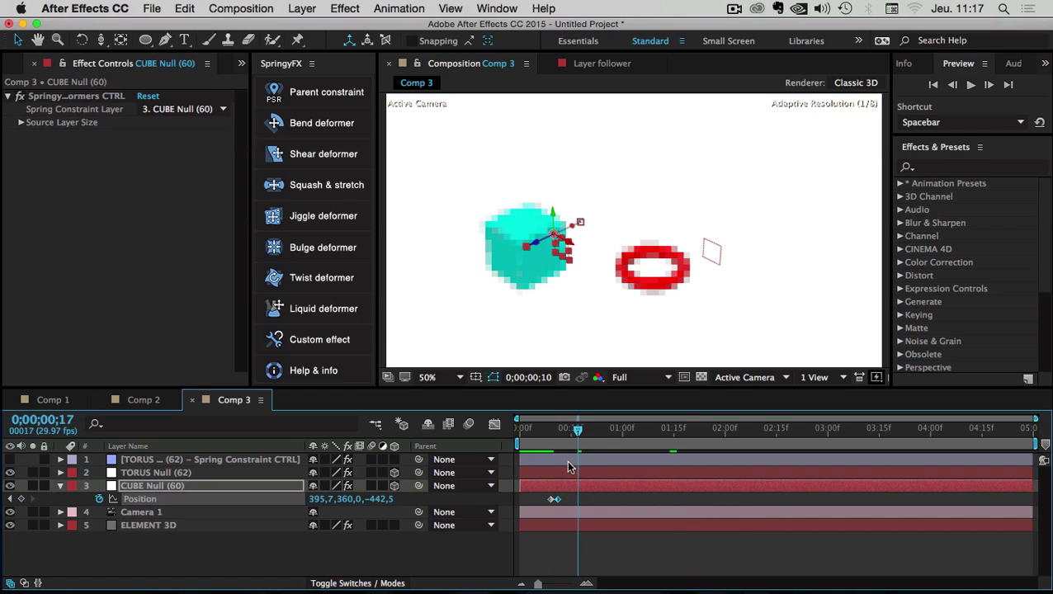
# Move the CUBE null along Z to 508,2 at its frame 9 Position keyframe, and check the motion at frame 13.
pyautogui.moveTo(550, 430); pyautogui.dragTo(551, 430)
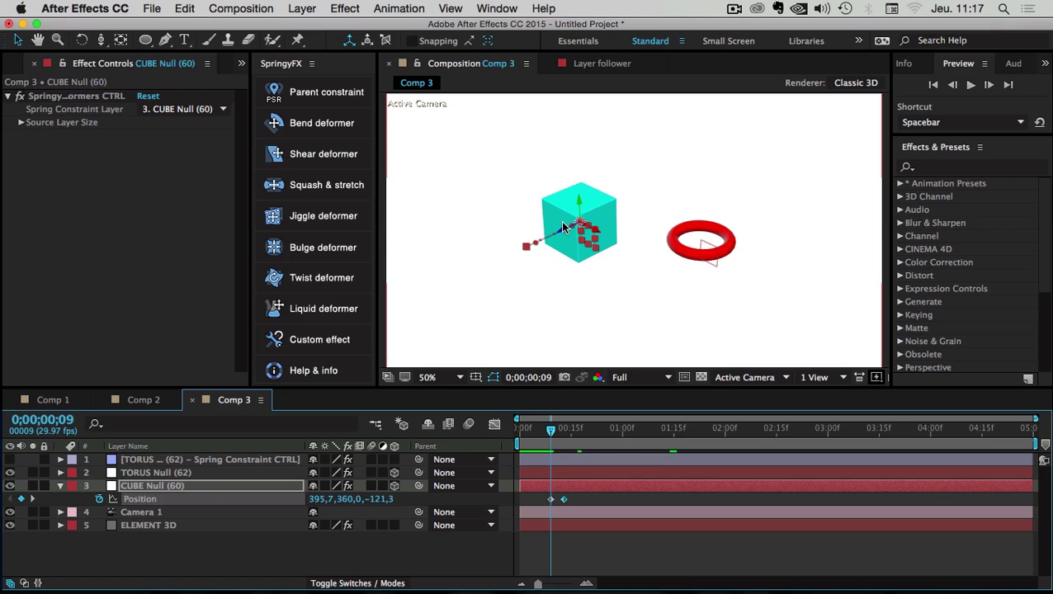
pyautogui.moveTo(562, 227); pyautogui.dragTo(587, 228)
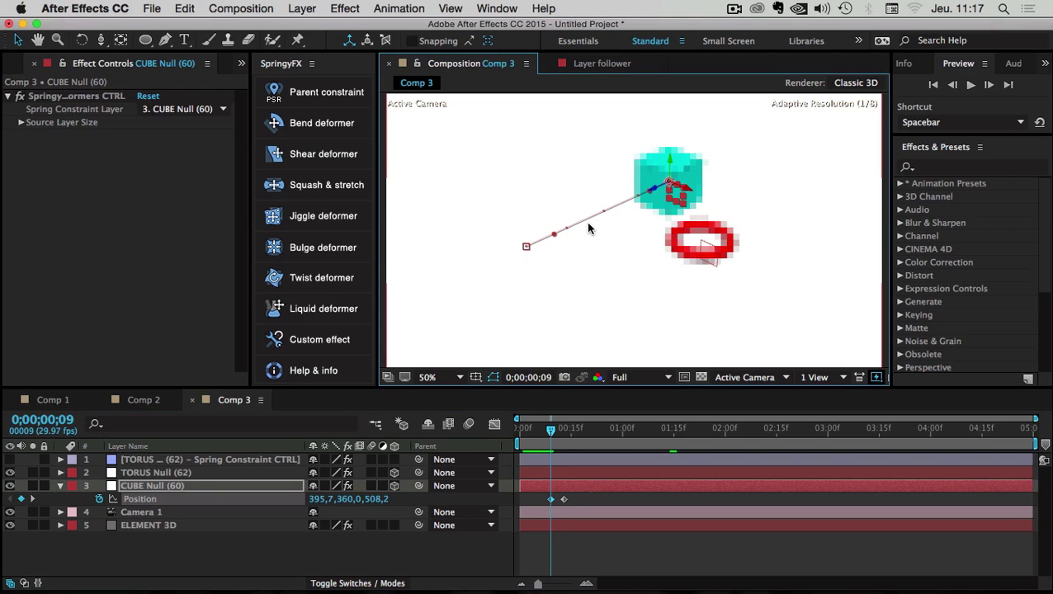
pyautogui.click(543, 429)
pyautogui.moveTo(549, 429)
pyautogui.mouseDown()
pyautogui.moveTo(578, 428)
pyautogui.moveTo(545, 432)
pyautogui.moveTo(564, 430)
pyautogui.mouseUp()
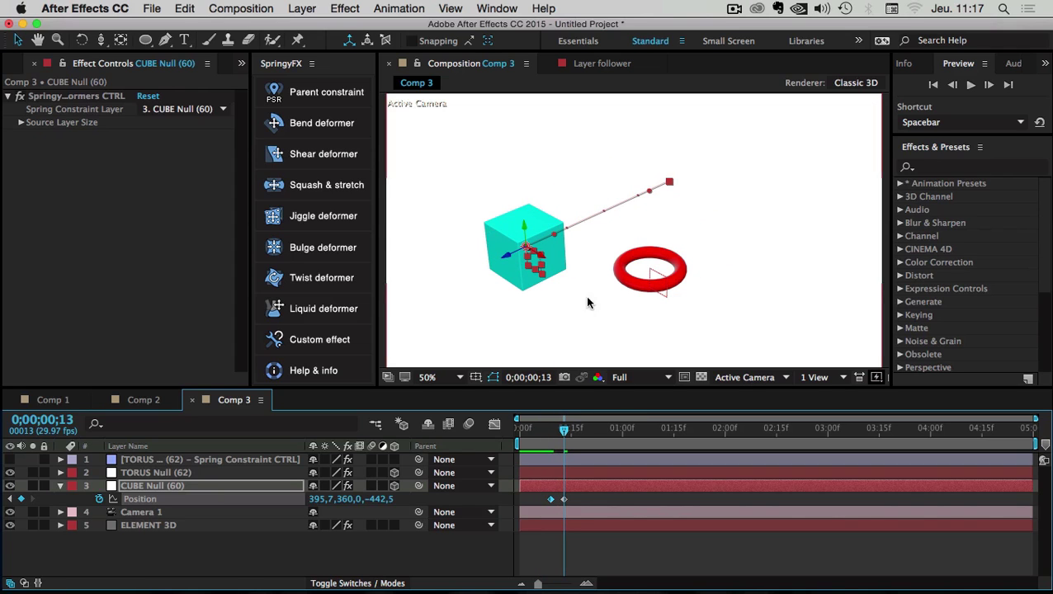
# Set Position Z Offset to 715,49 in the Springy Parent CTRL effect on the TORUS null's Spring Constraint CTRL layer.
pyautogui.click(677, 277)
pyautogui.click(637, 276)
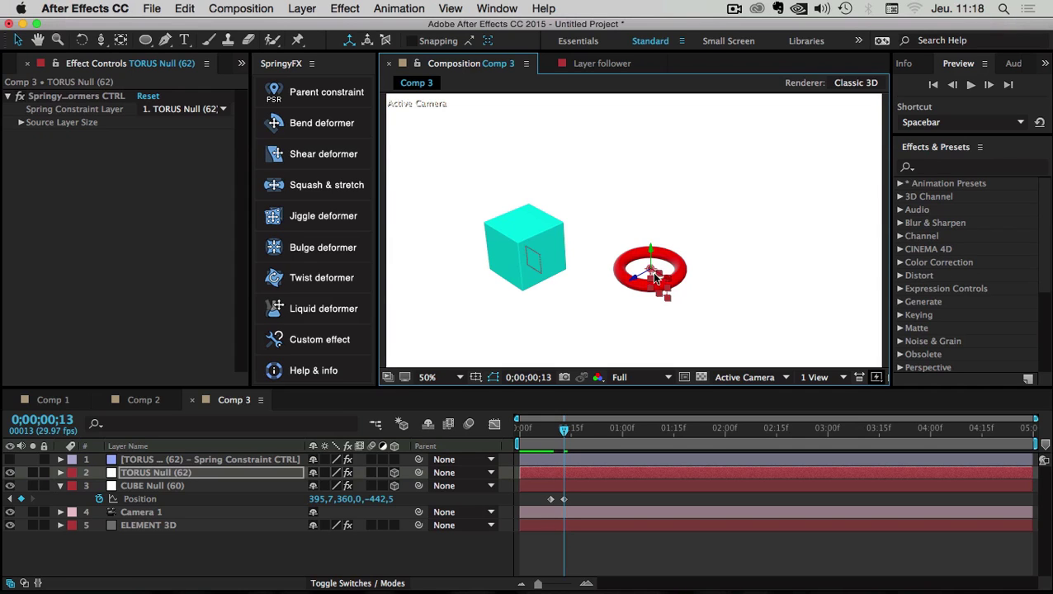
pyautogui.click(136, 459)
pyautogui.moveTo(306, 446); pyautogui.dragTo(356, 446)
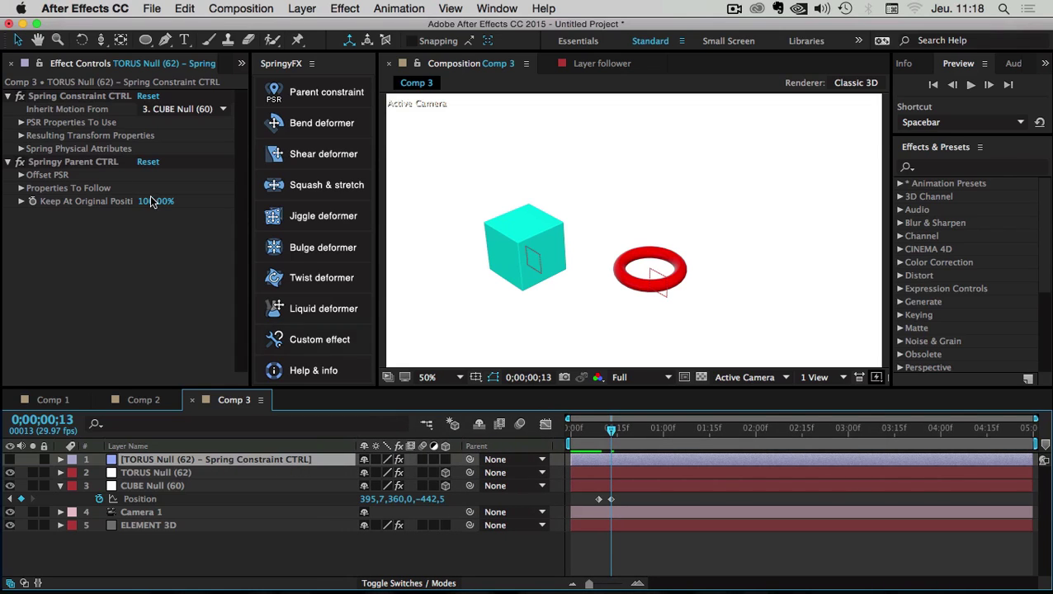
pyautogui.click(21, 175)
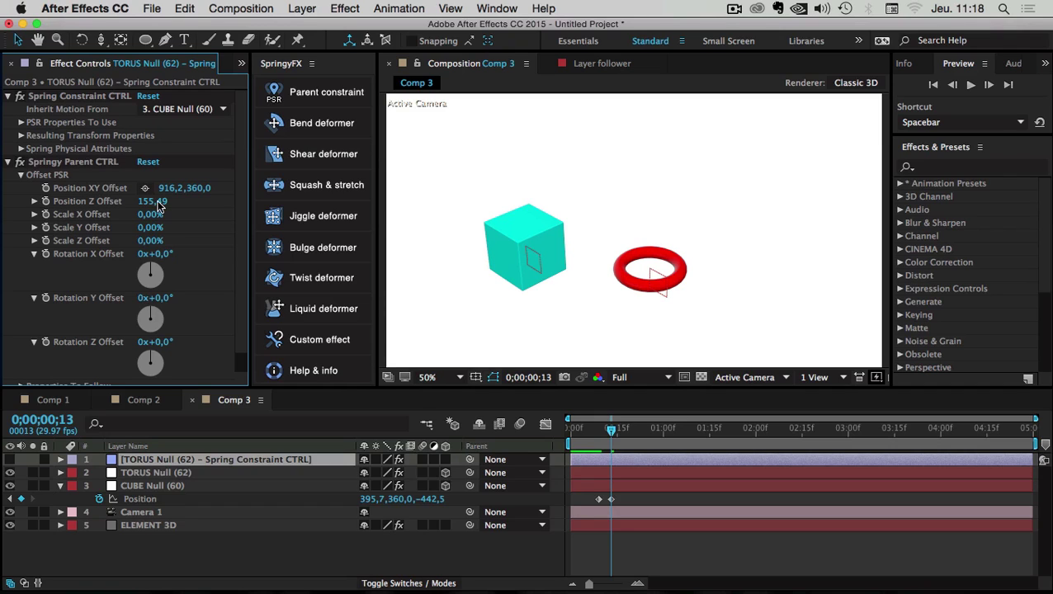
pyautogui.moveTo(159, 205); pyautogui.dragTo(192, 201)
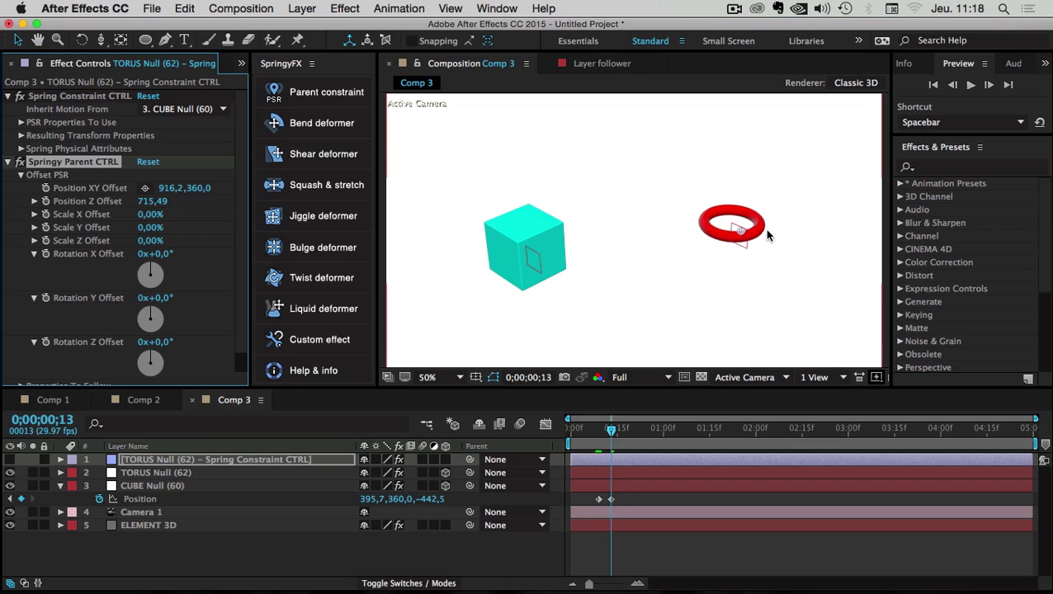
# Preview the torus's spring motion from frame 0 within a work area shortened to just over one second.
pyautogui.moveTo(580, 435)
pyautogui.mouseDown()
pyautogui.moveTo(686, 444)
pyautogui.moveTo(569, 431)
pyautogui.mouseUp()
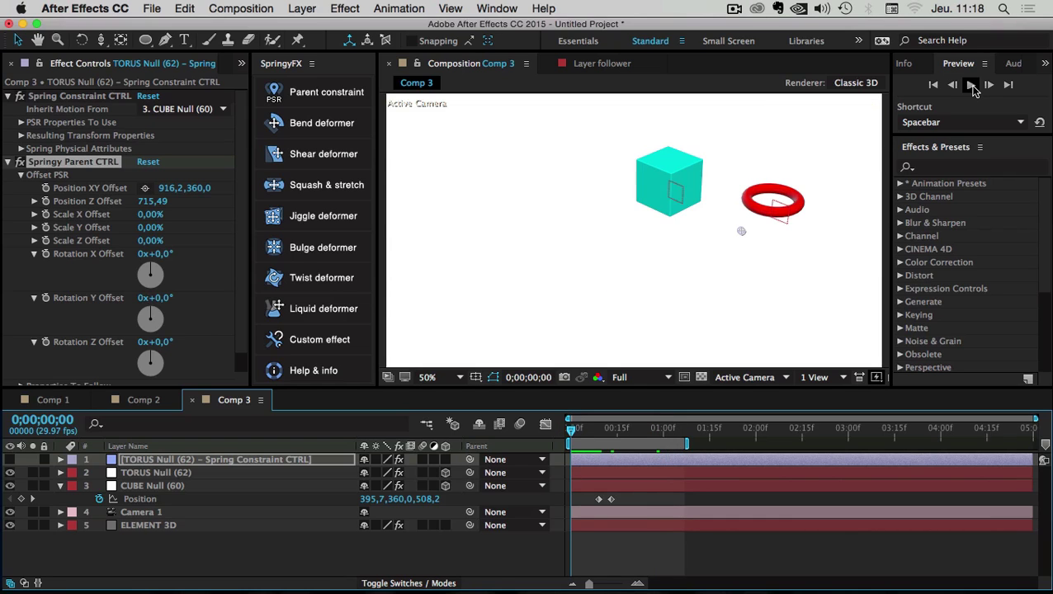
pyautogui.click(971, 86)
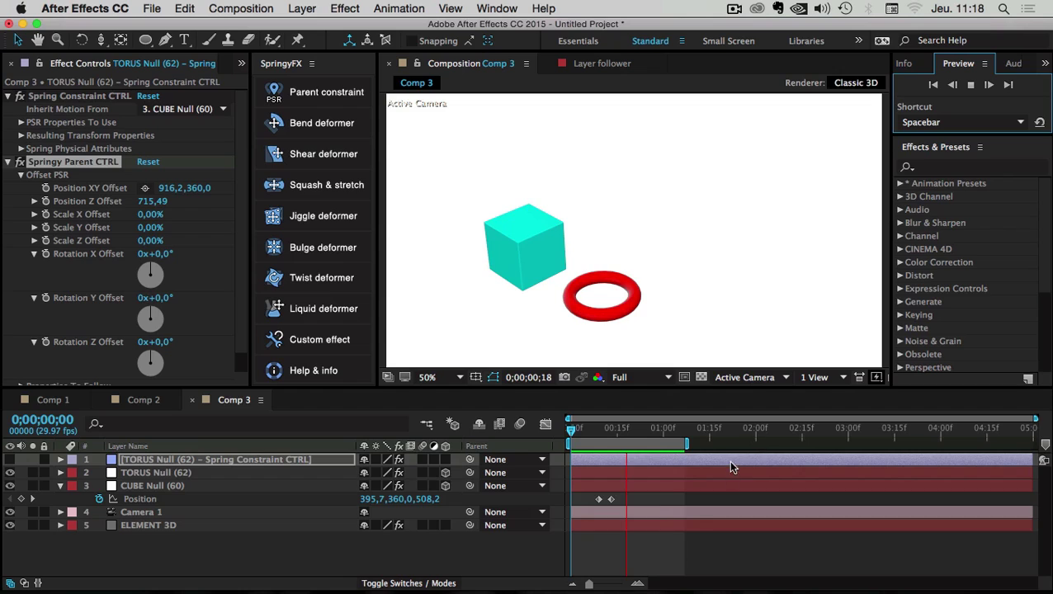
pyautogui.press('space')
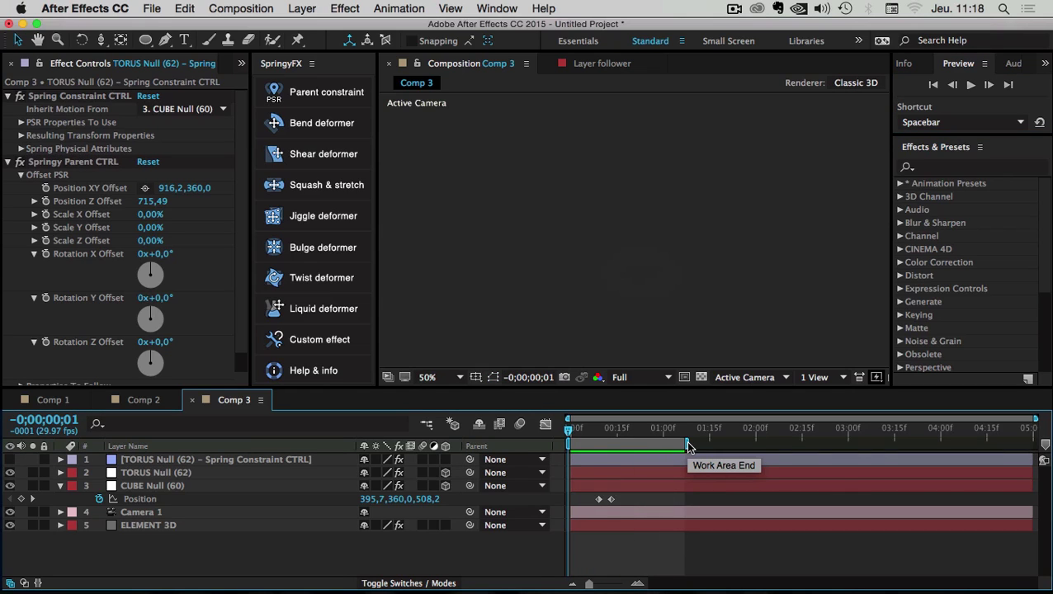
# Extend the work area to nearly two seconds and move the CUBE null's second Position keyframe slightly later, to about frame 15.
pyautogui.click(599, 430)
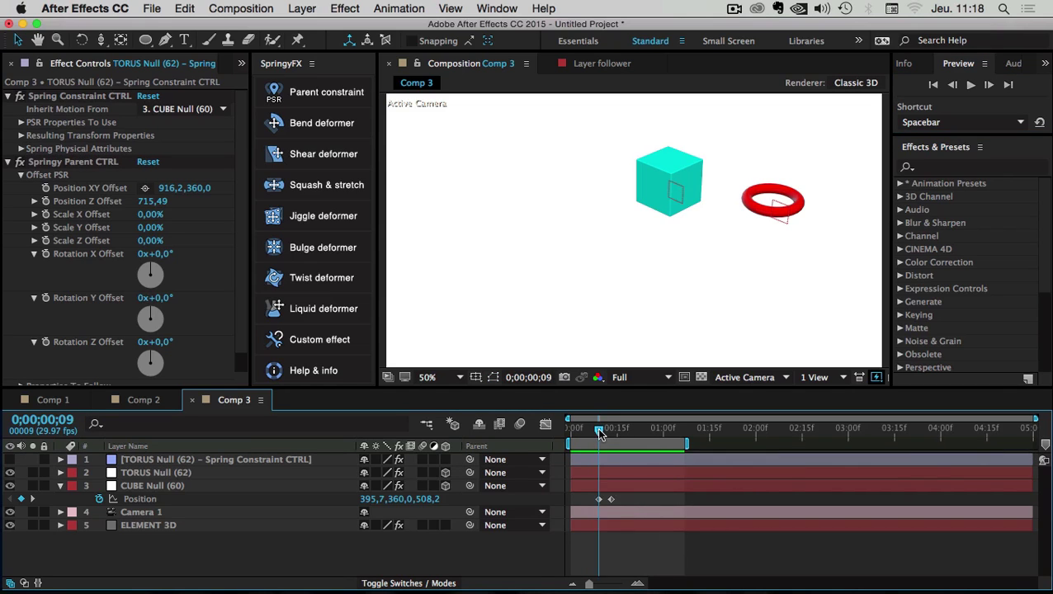
pyautogui.moveTo(599, 432); pyautogui.dragTo(738, 447)
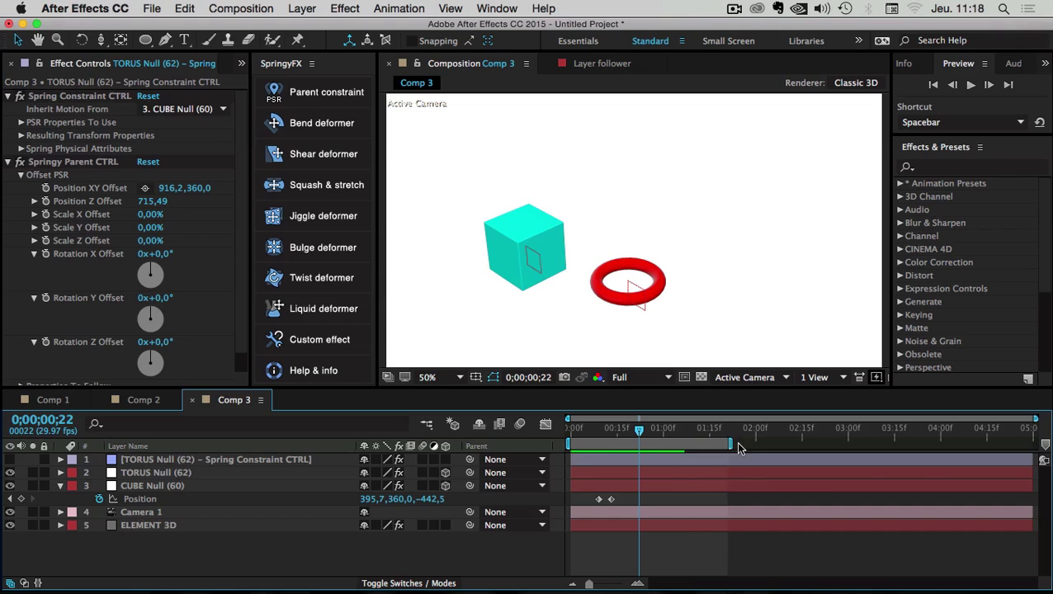
pyautogui.click(611, 499)
pyautogui.moveTo(637, 431); pyautogui.dragTo(667, 433)
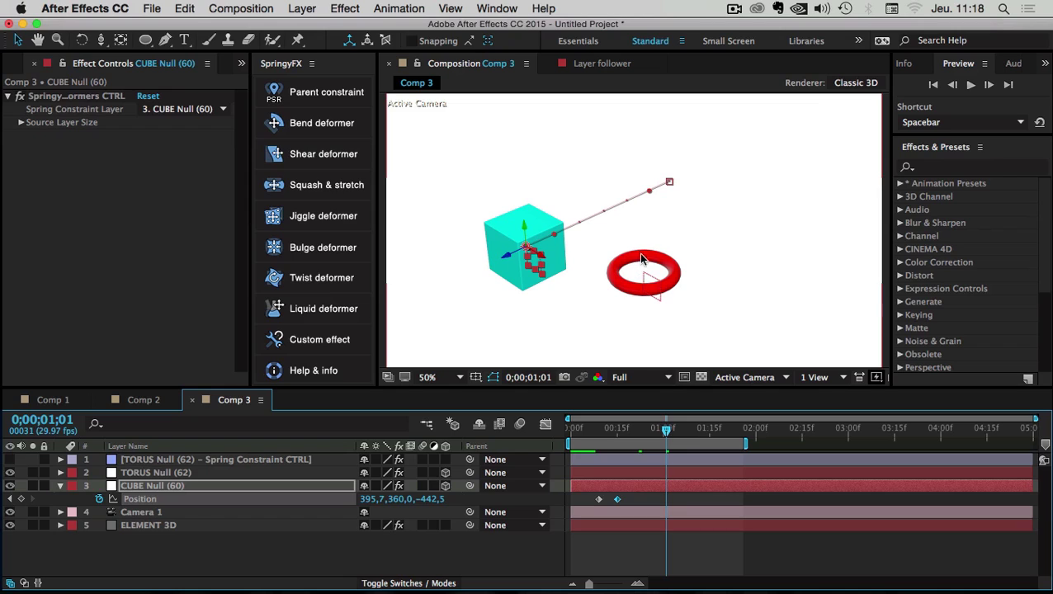
# Reveal the CUBE null's rotation properties and add an X Rotation keyframe at 0;00;01;01.
pyautogui.click(142, 560)
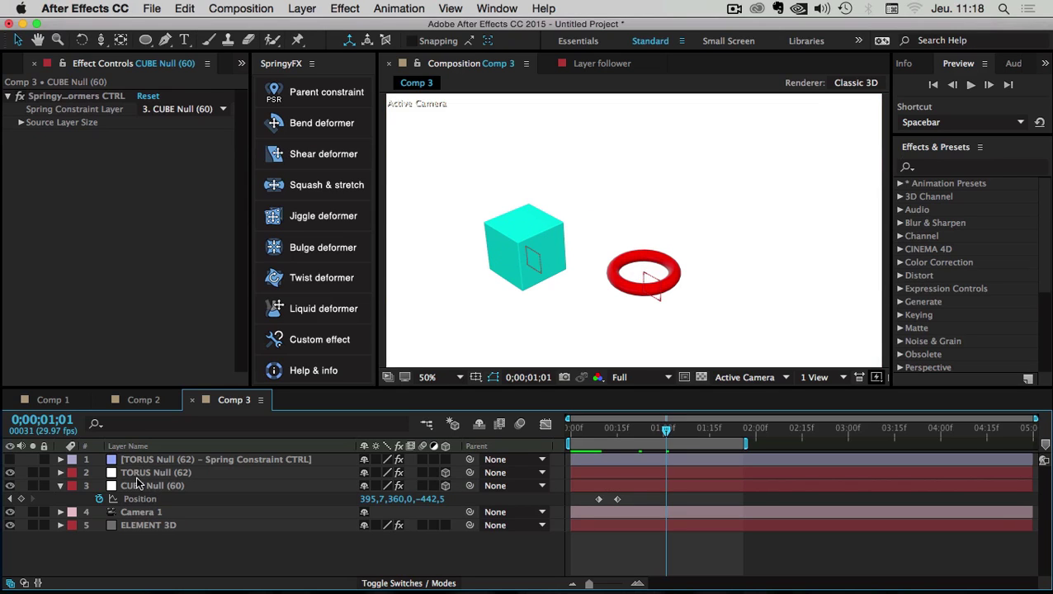
pyautogui.click(138, 487)
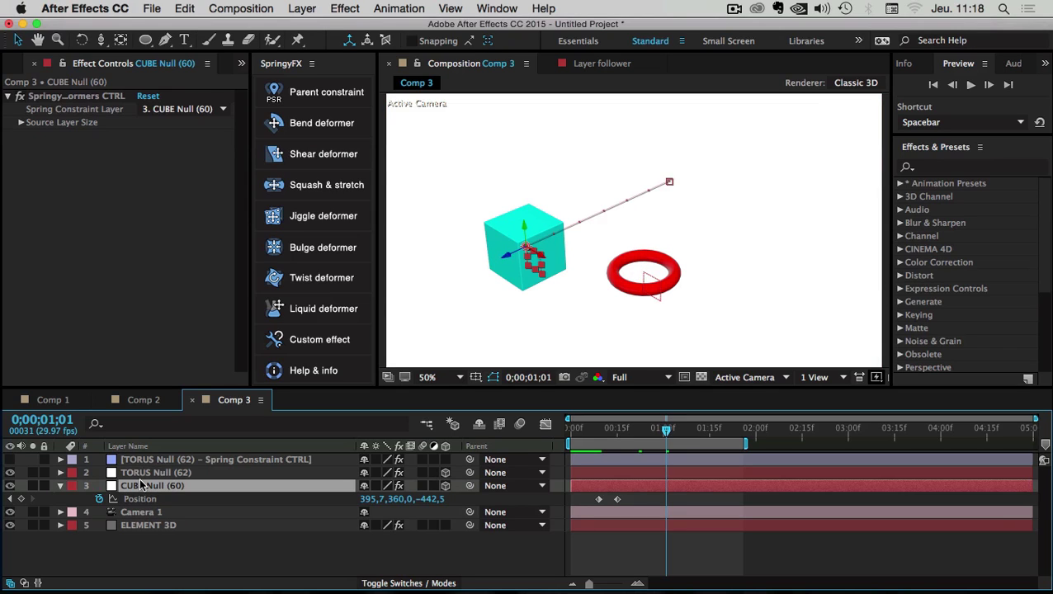
pyautogui.press('r')
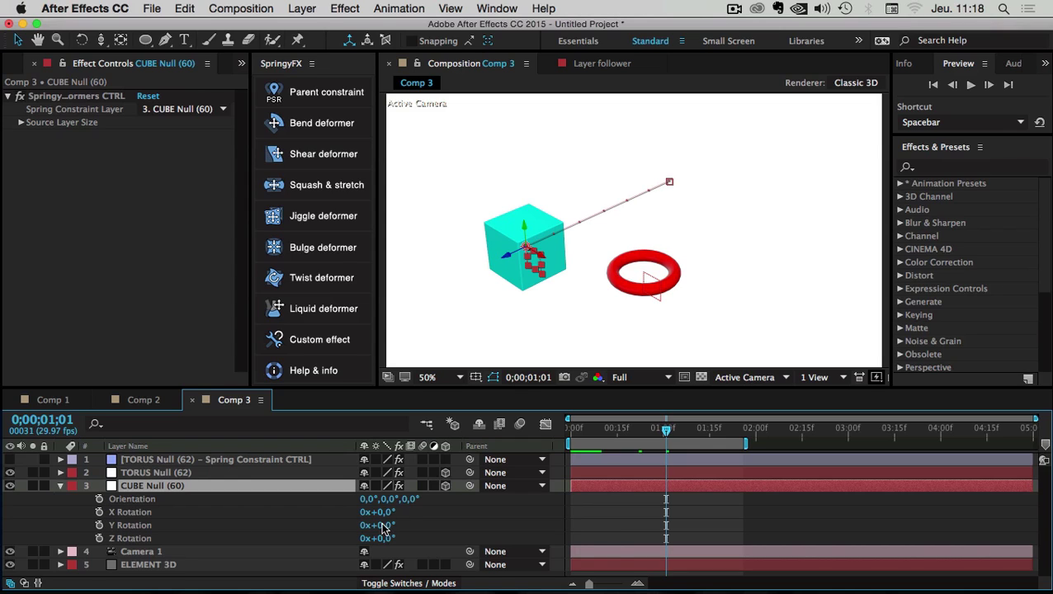
pyautogui.moveTo(387, 511)
pyautogui.mouseDown()
pyautogui.moveTo(377, 512)
pyautogui.moveTo(391, 518)
pyautogui.mouseUp()
pyautogui.click(99, 513)
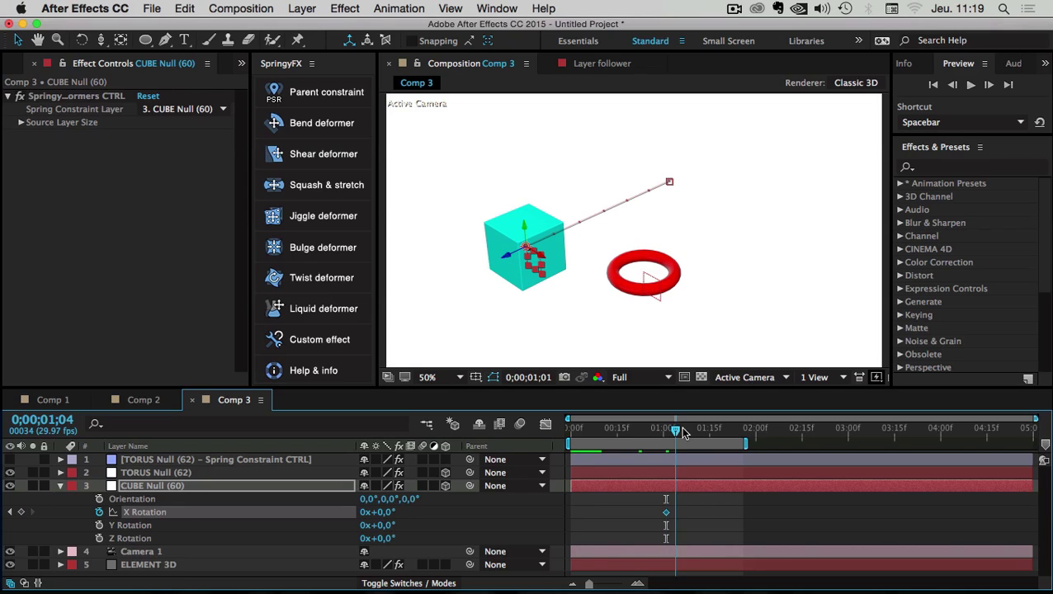
# At 0;00;01;10, set the CUBE null's X Rotation to one full revolution (1x+0,0°).
pyautogui.moveTo(682, 432); pyautogui.dragTo(697, 433)
pyautogui.click(388, 517)
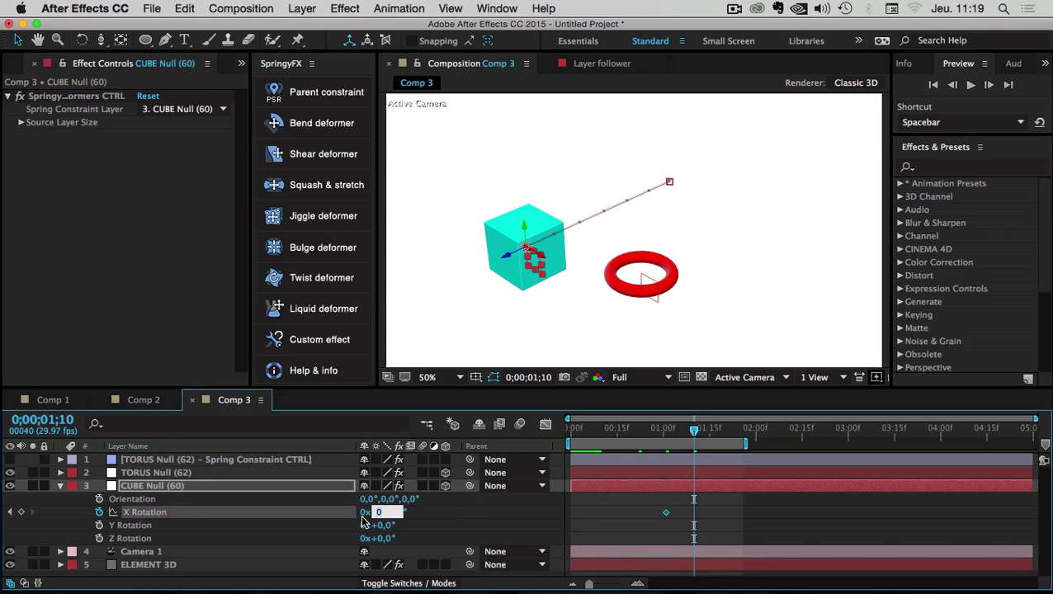
pyautogui.write('1')
pyautogui.click(716, 464)
# Extend the work area to just past two seconds and move the CUBE null's second X Rotation keyframe slightly earlier.
pyautogui.moveTo(669, 432); pyautogui.dragTo(775, 445)
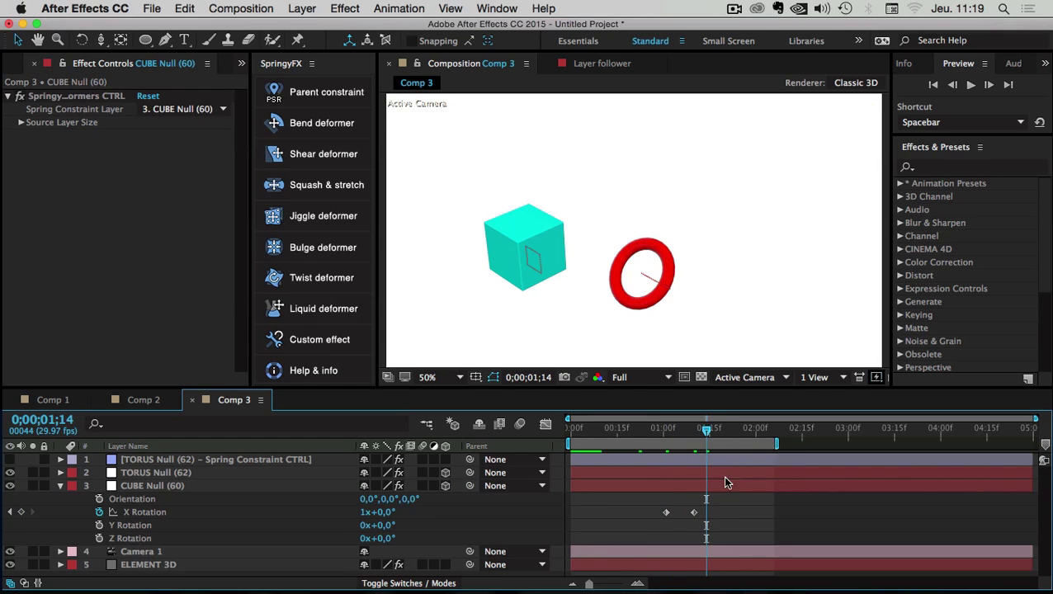
pyautogui.click(692, 513)
pyautogui.moveTo(698, 428); pyautogui.dragTo(681, 429)
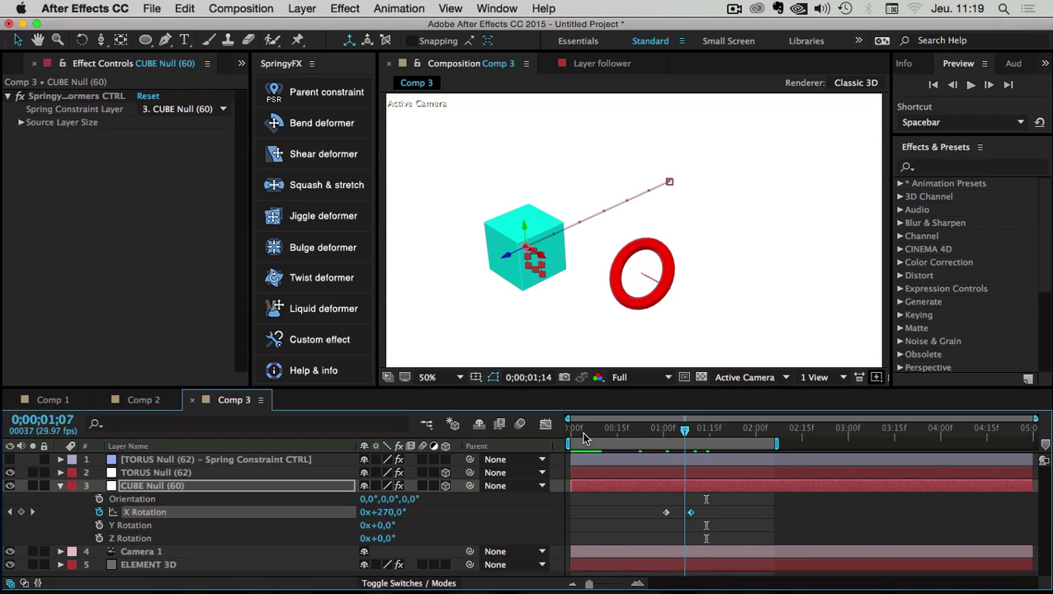
# Preview the cube's rotation and the torus's spring response from frame 0, and collapse the CUBE null's properties.
pyautogui.click(568, 429)
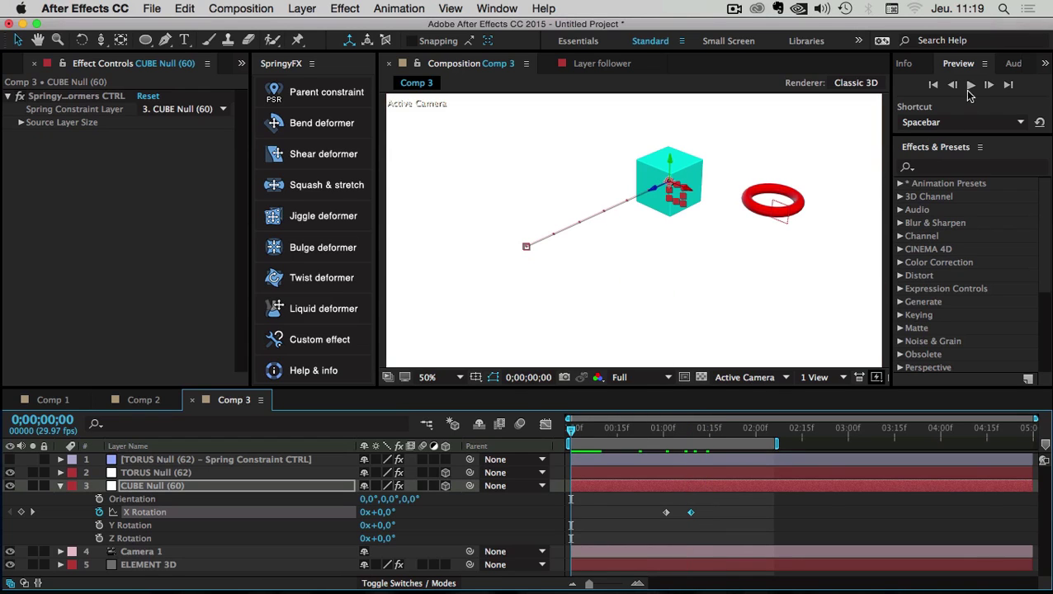
pyautogui.click(970, 86)
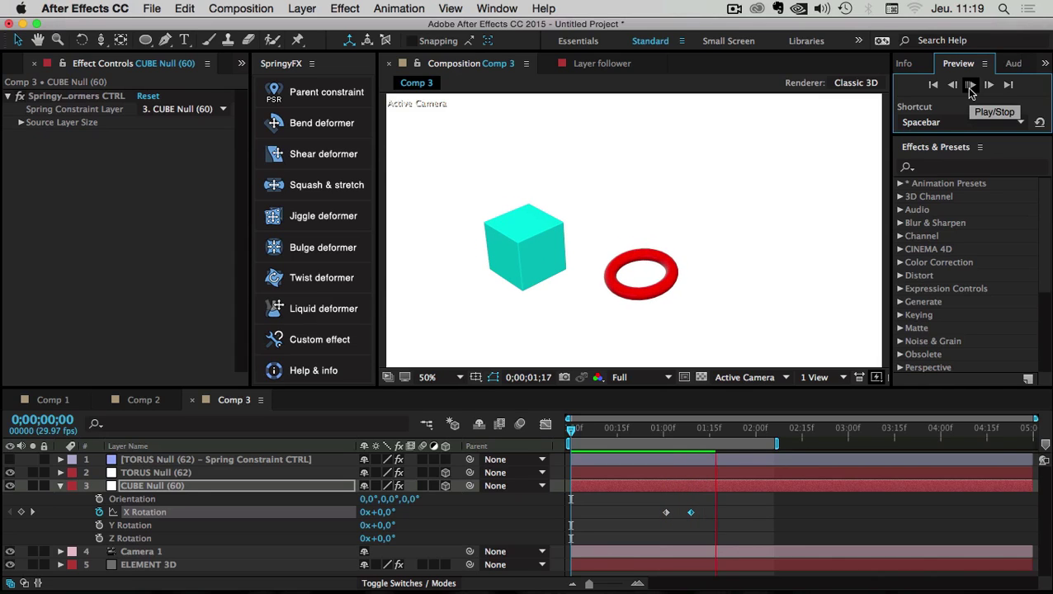
pyautogui.click(970, 86)
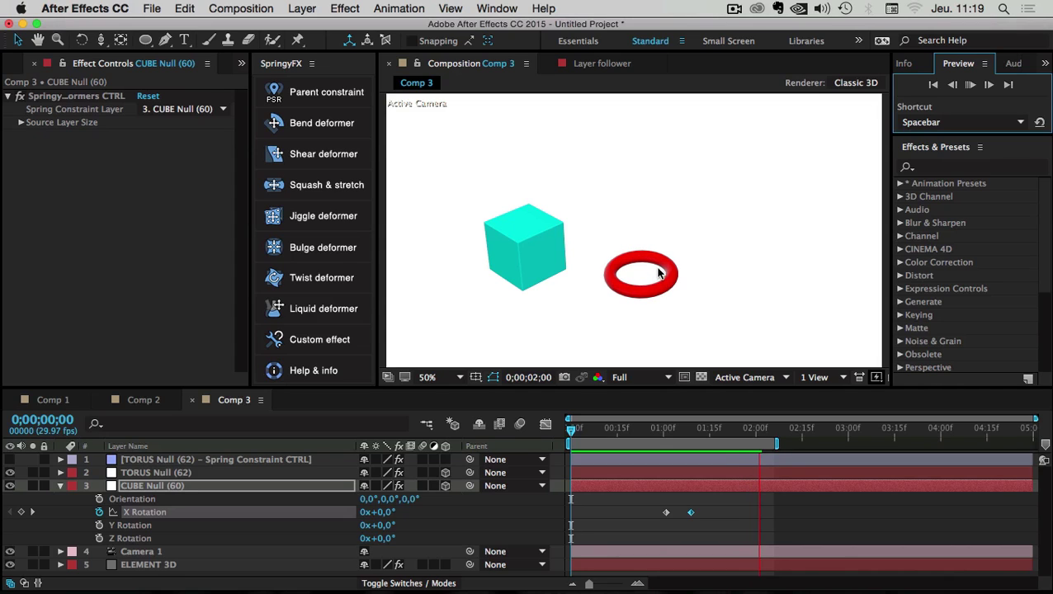
pyautogui.press('space')
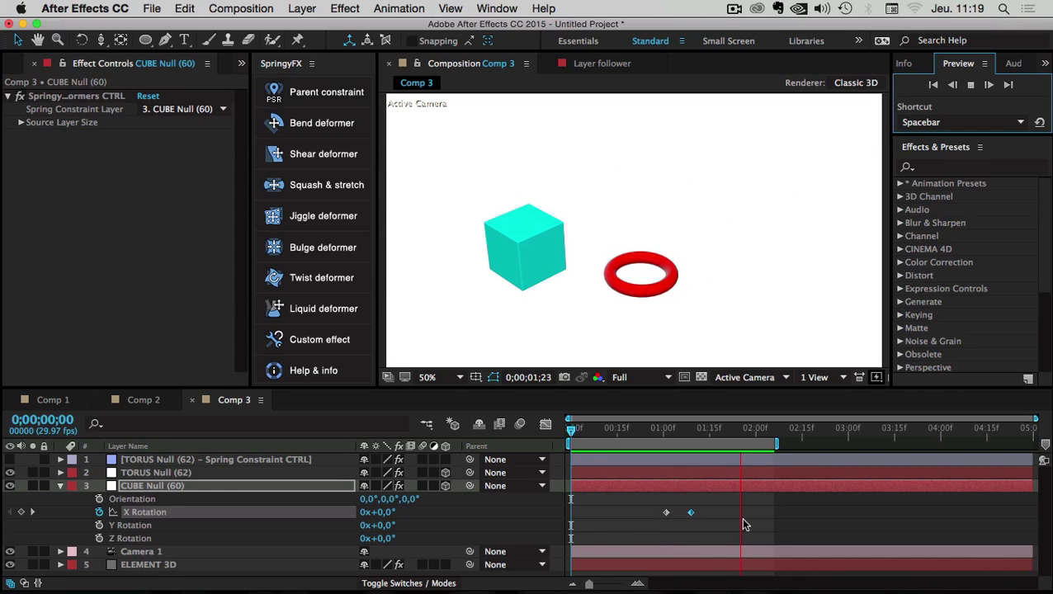
pyautogui.click(60, 485)
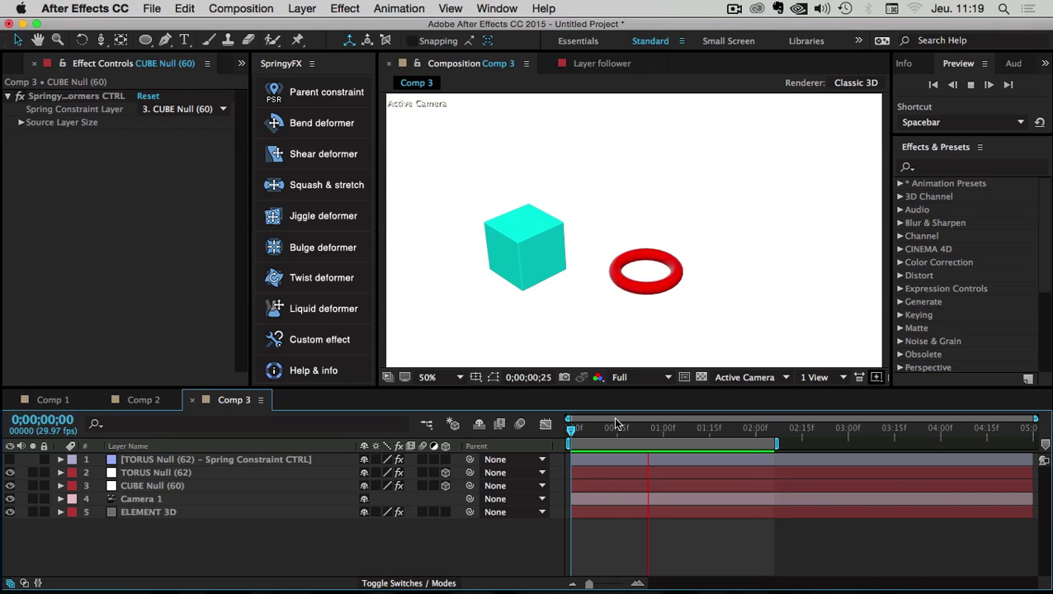